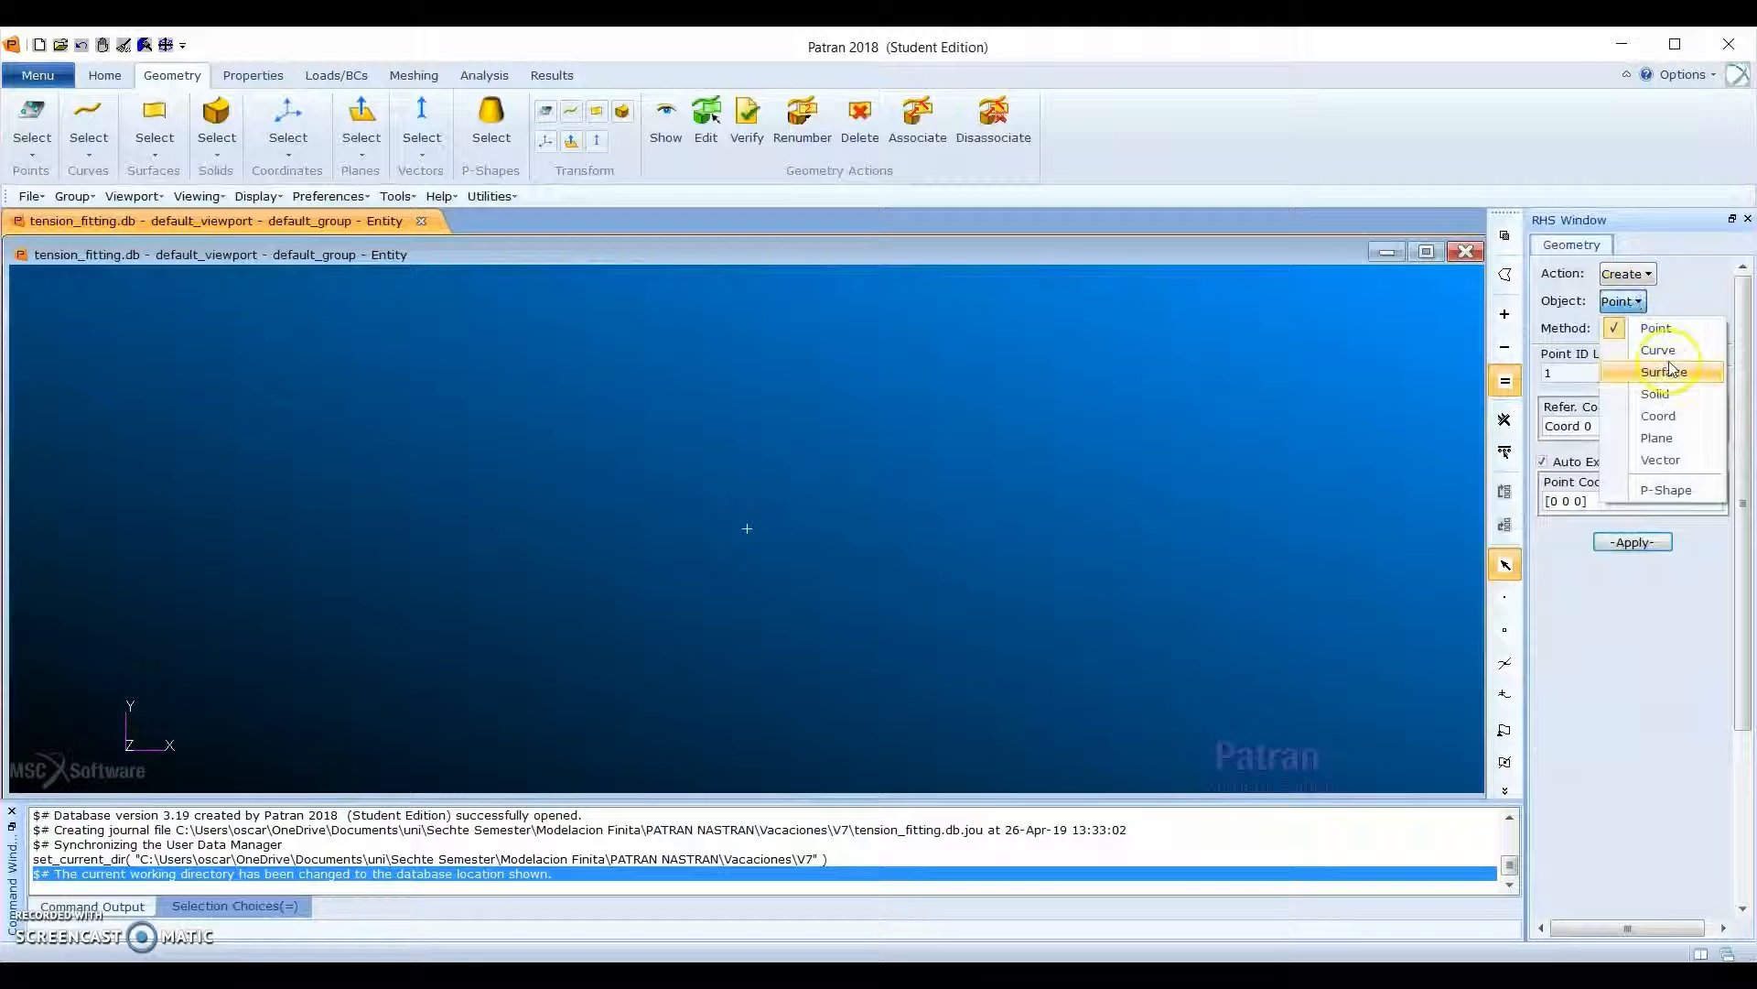
# Step: Create an XYZ surface with vector <5 2 0> from origin [0 0 0], auto execute off, and enlarge the displayed point markers
pyautogui.click(1670, 371)
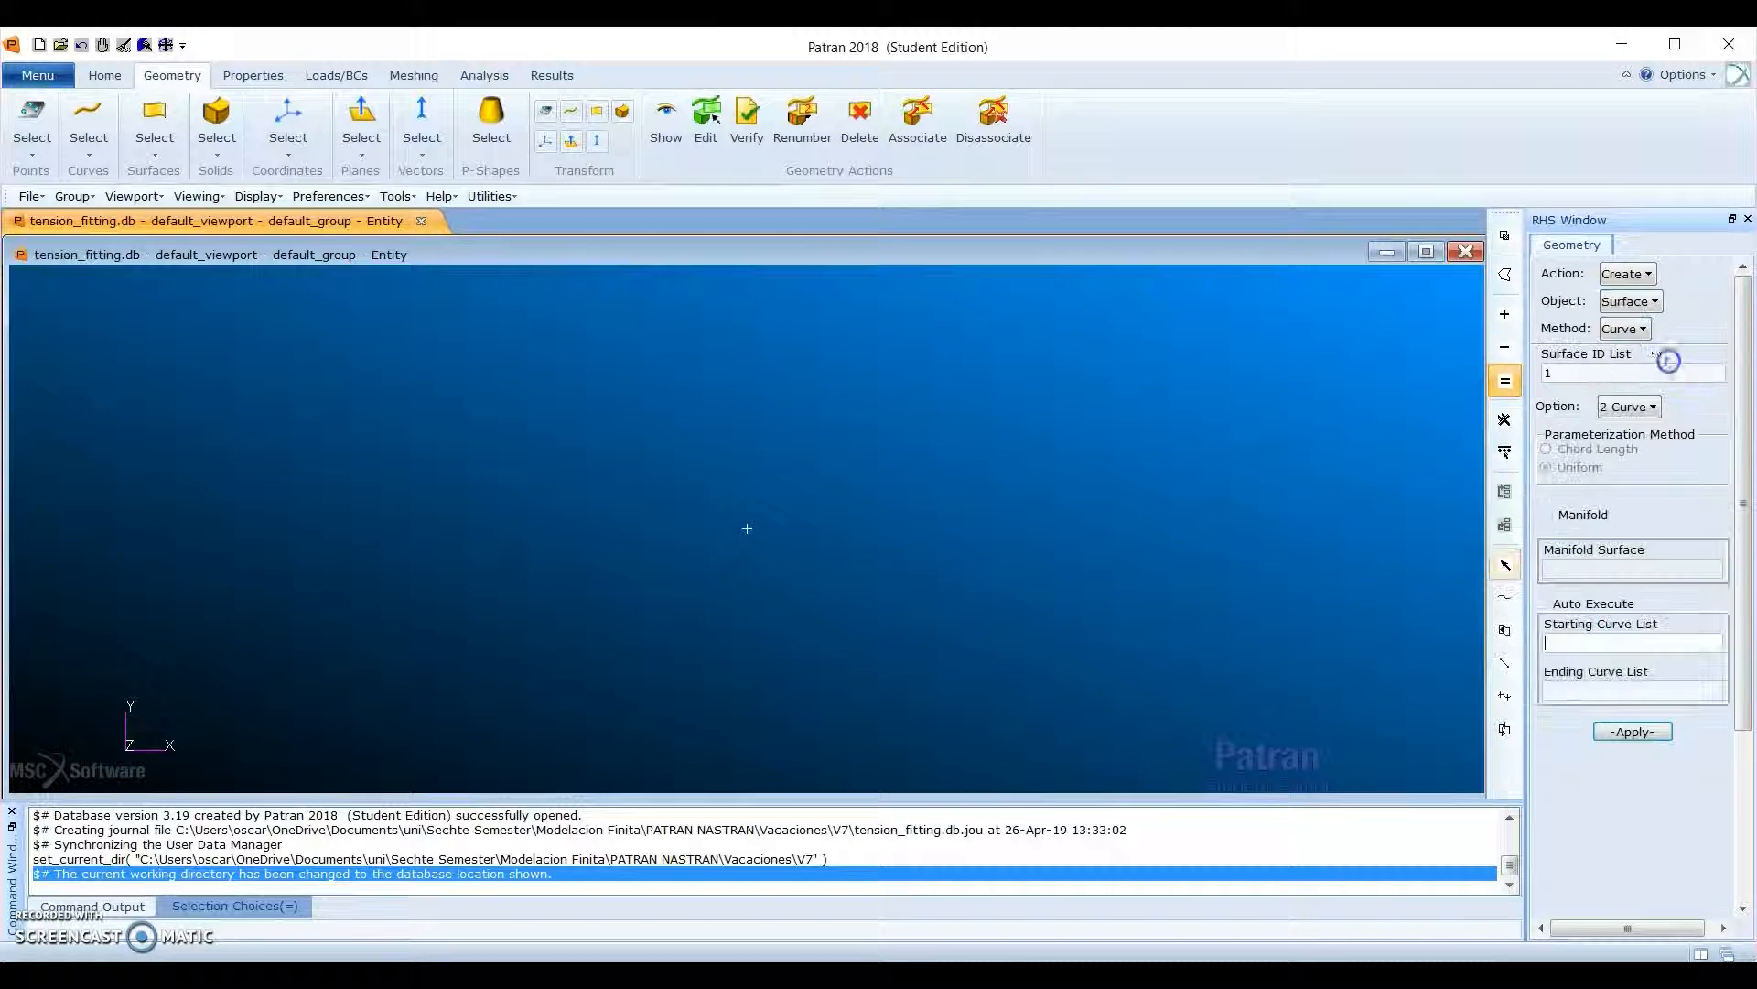
pyautogui.click(1623, 328)
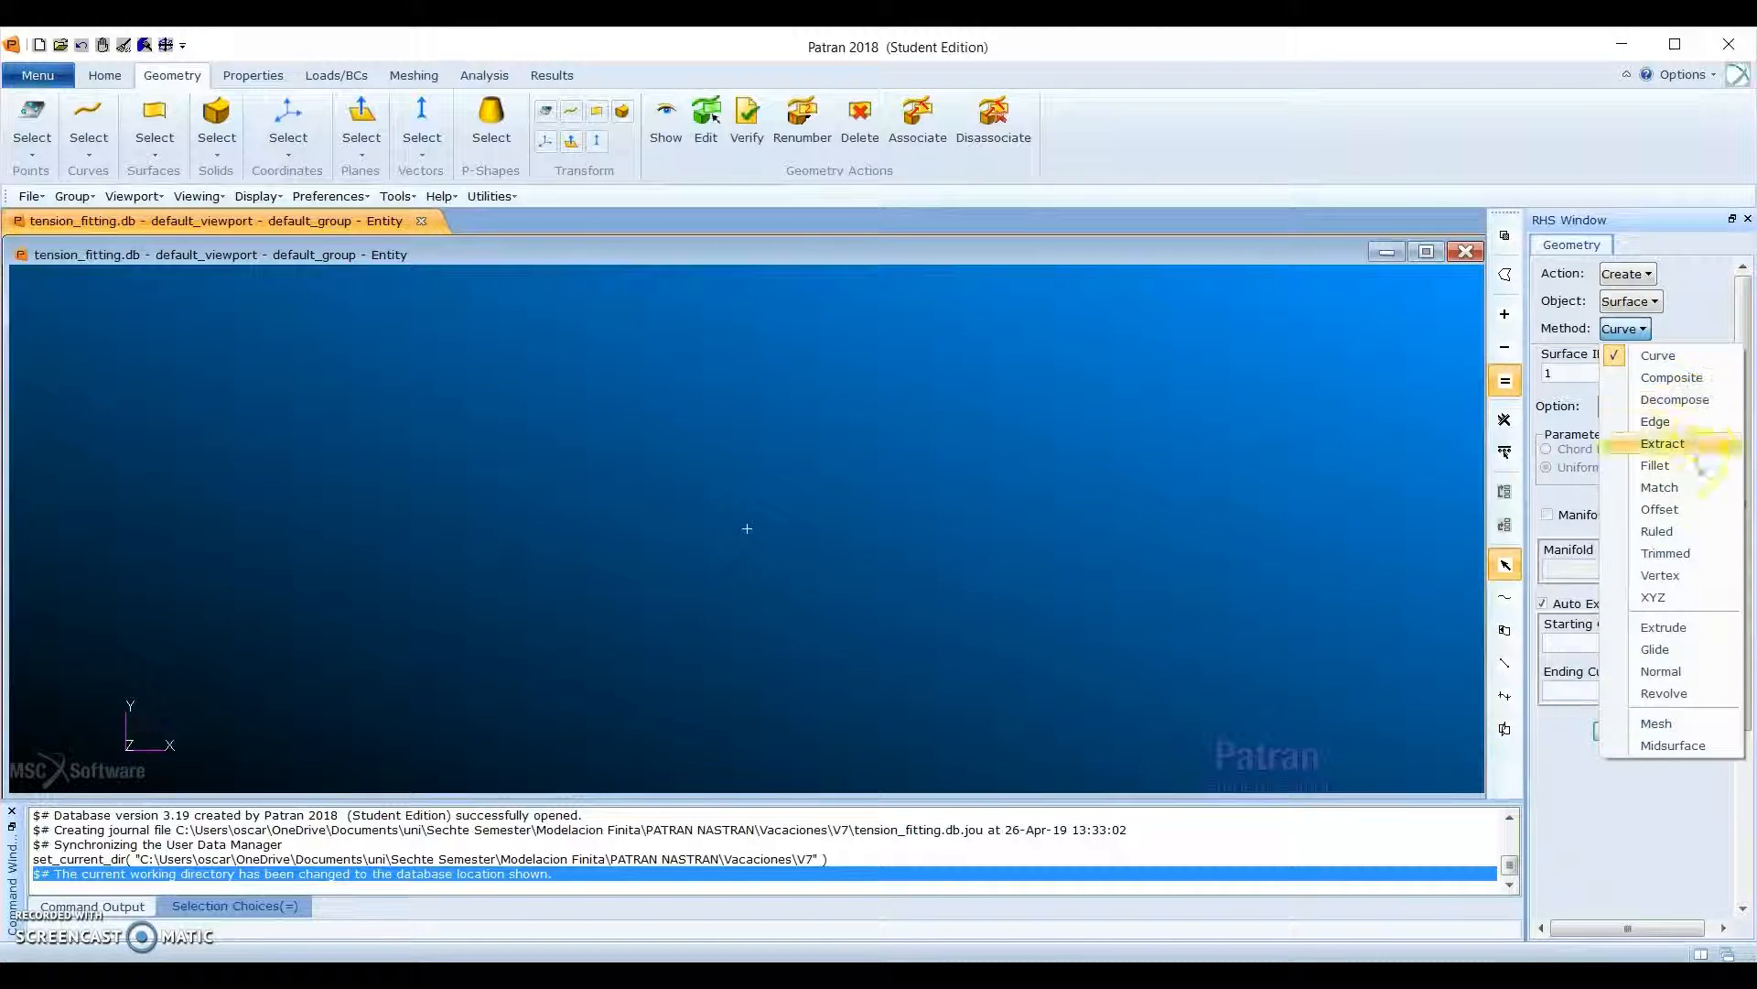
pyautogui.click(1702, 597)
pyautogui.click(1569, 473)
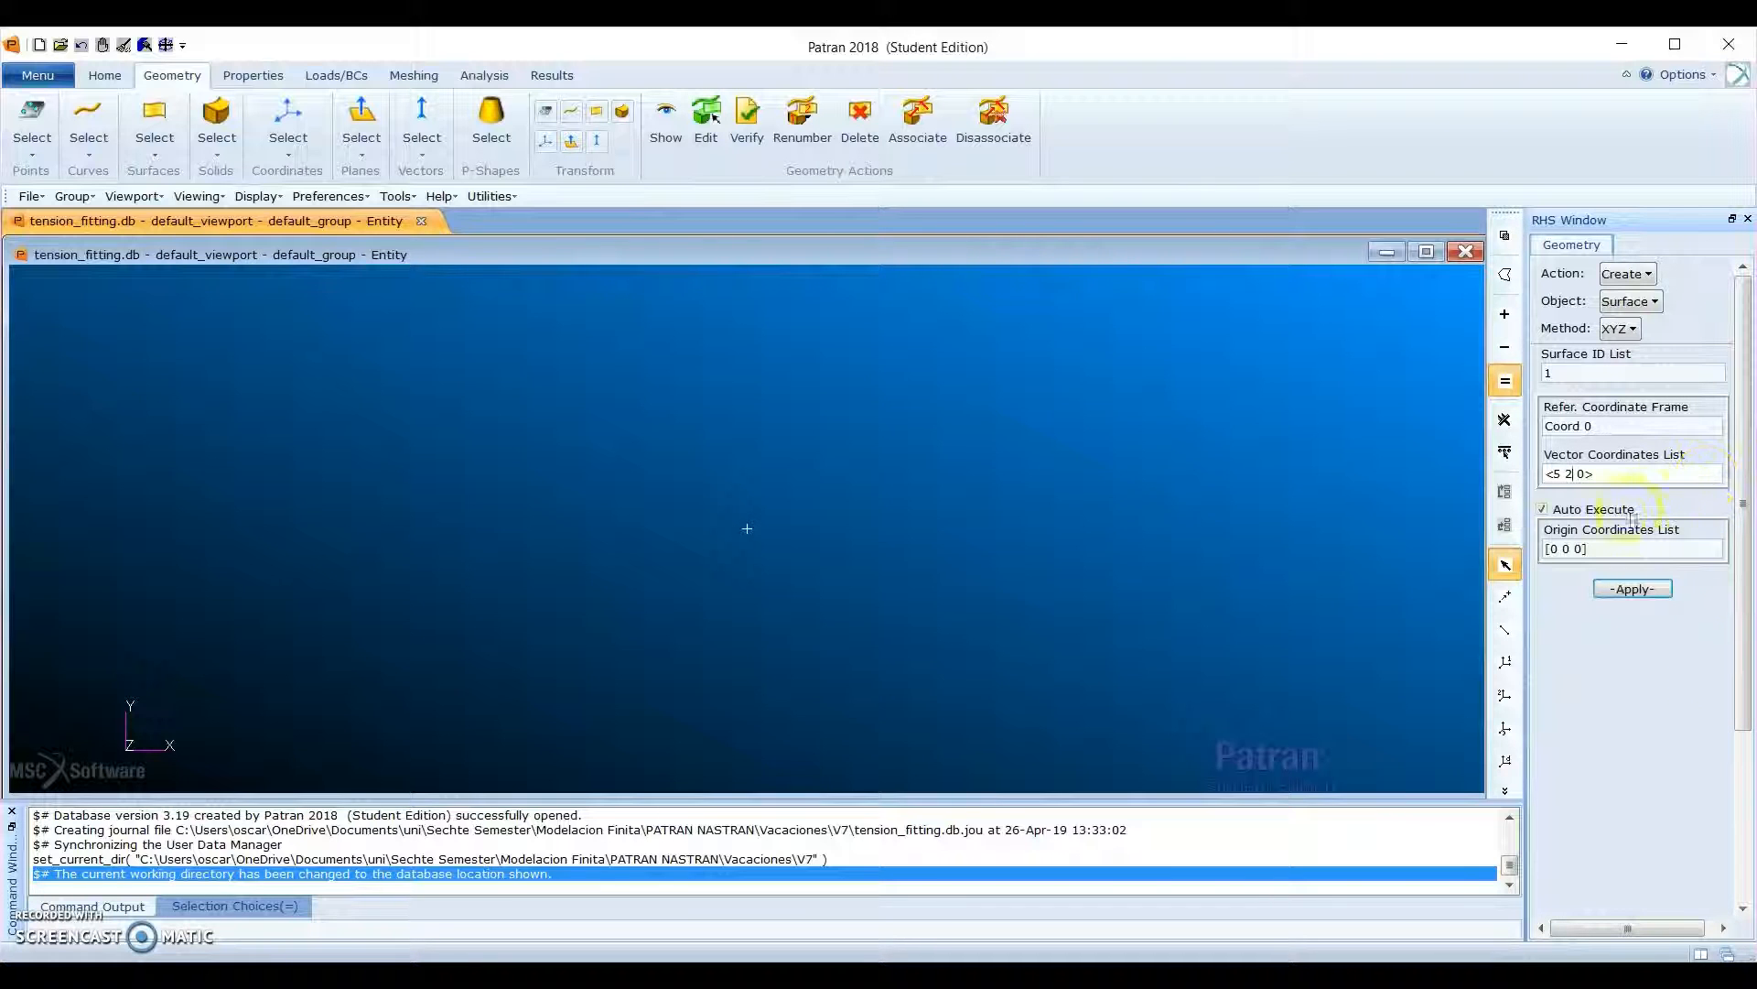
pyautogui.click(1571, 511)
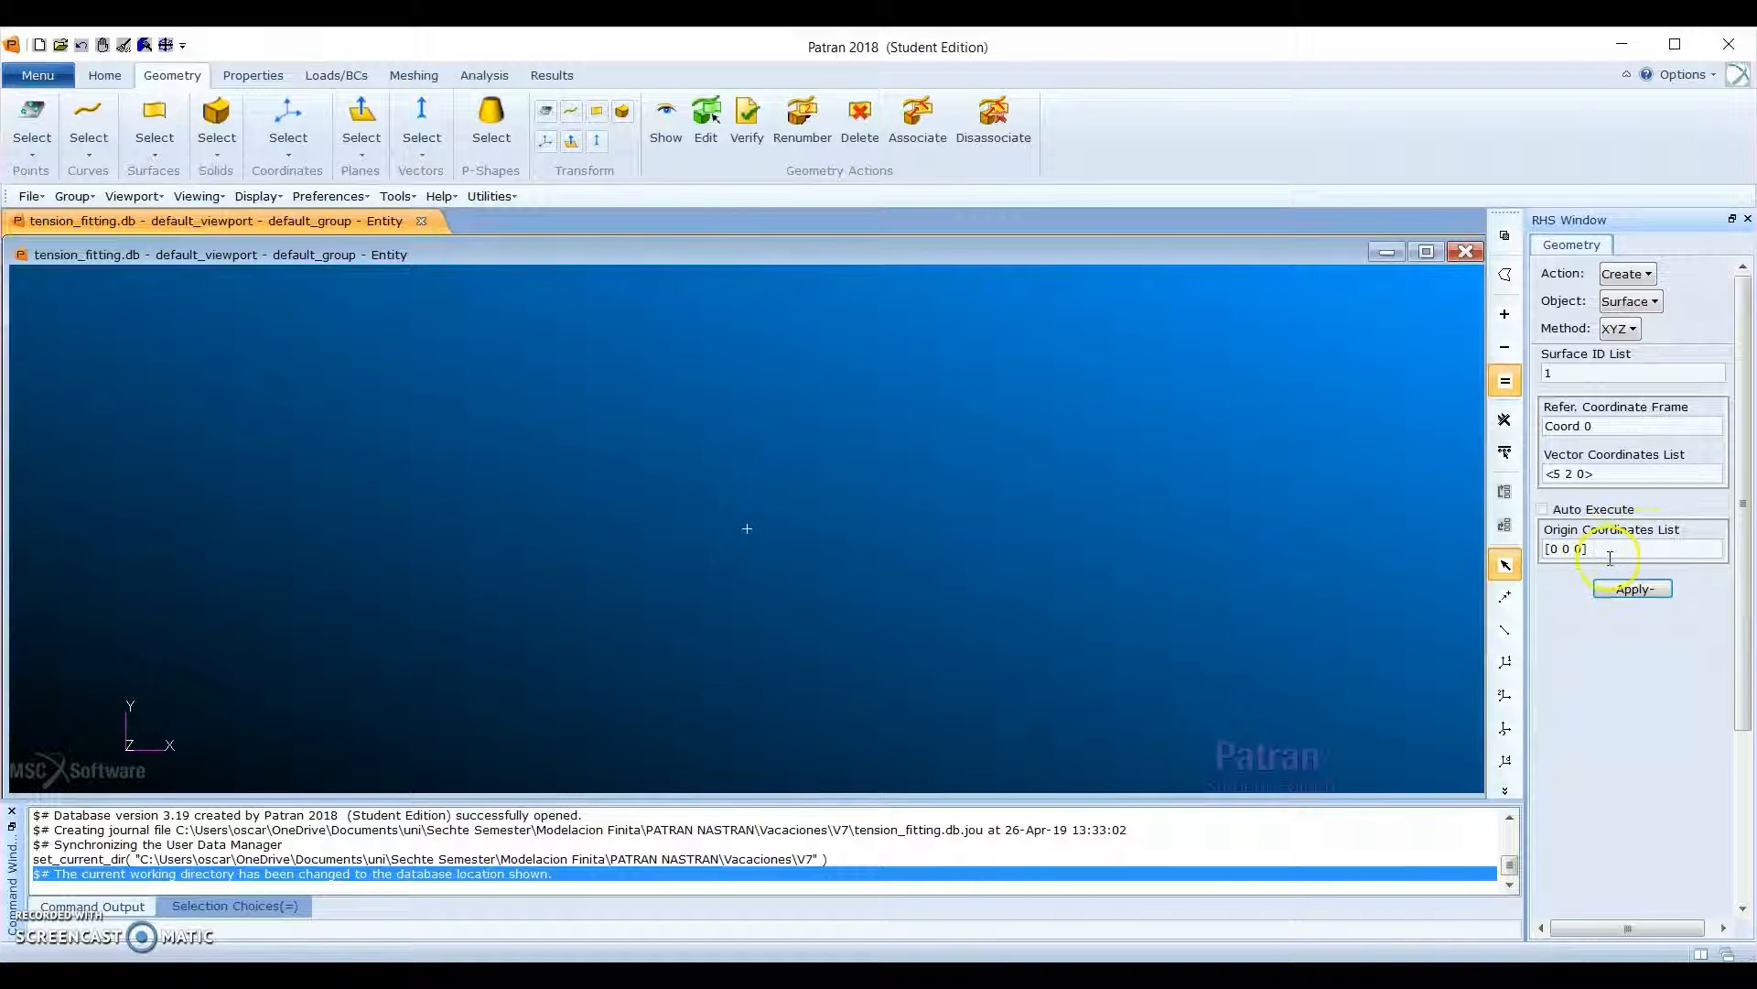
pyautogui.click(1631, 590)
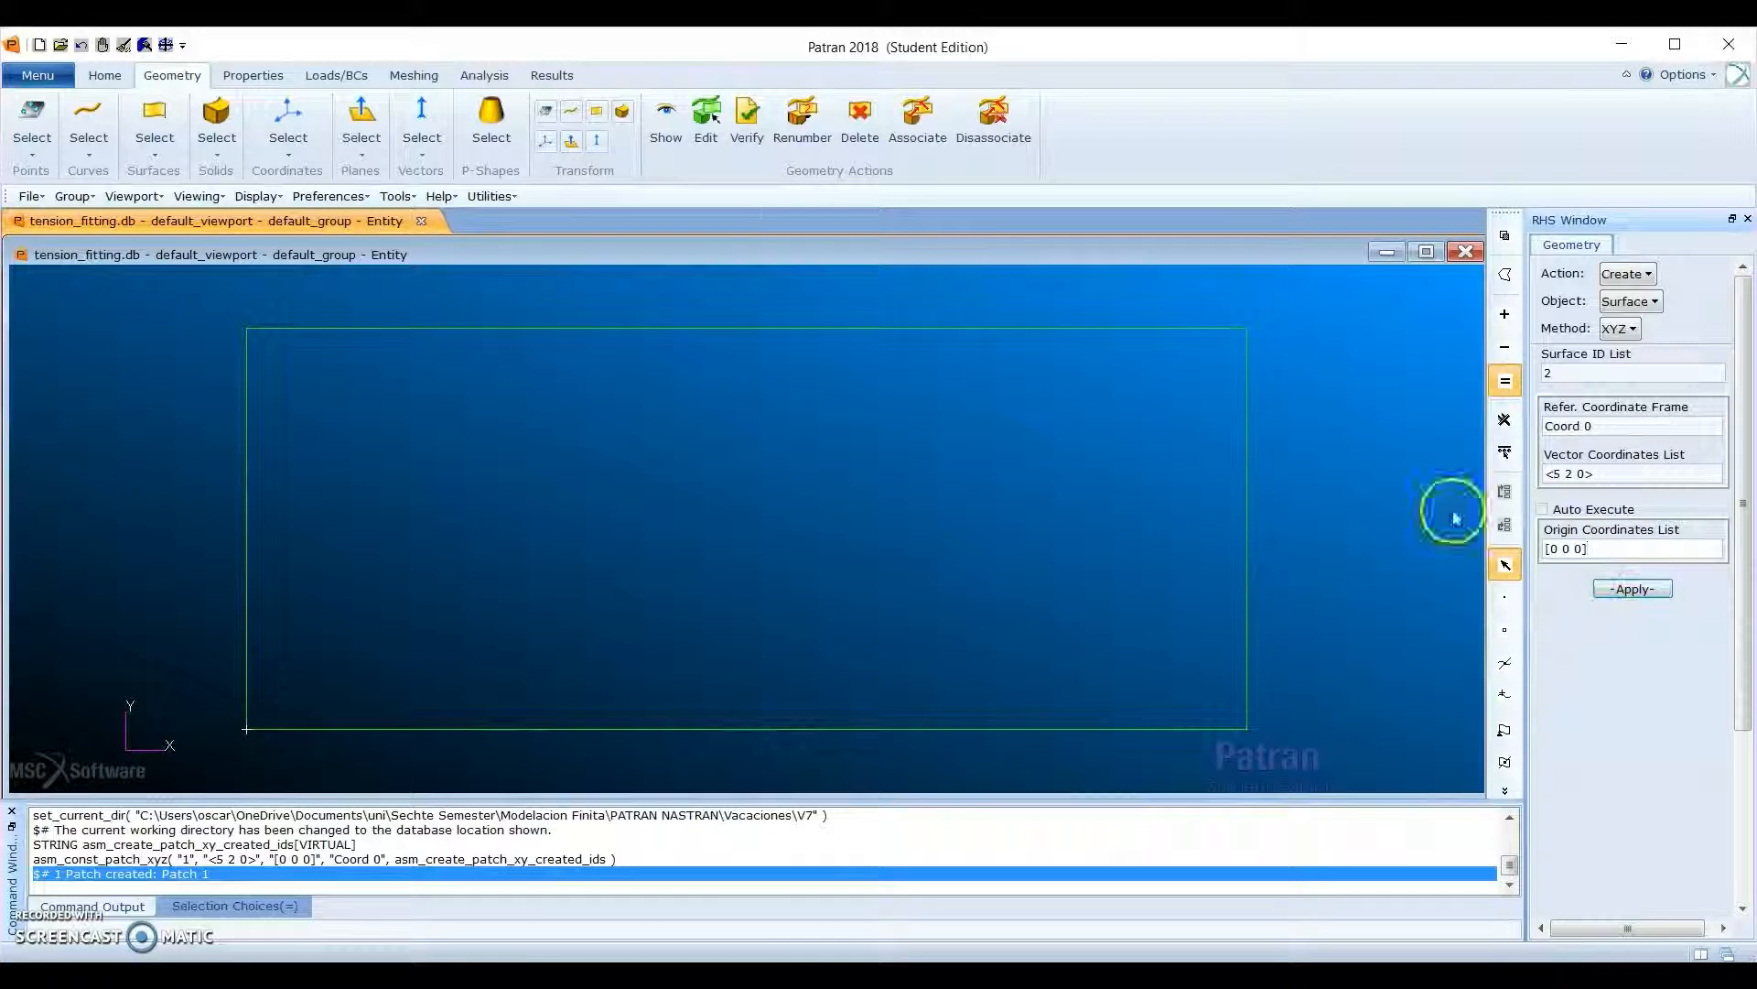
pyautogui.click(105, 75)
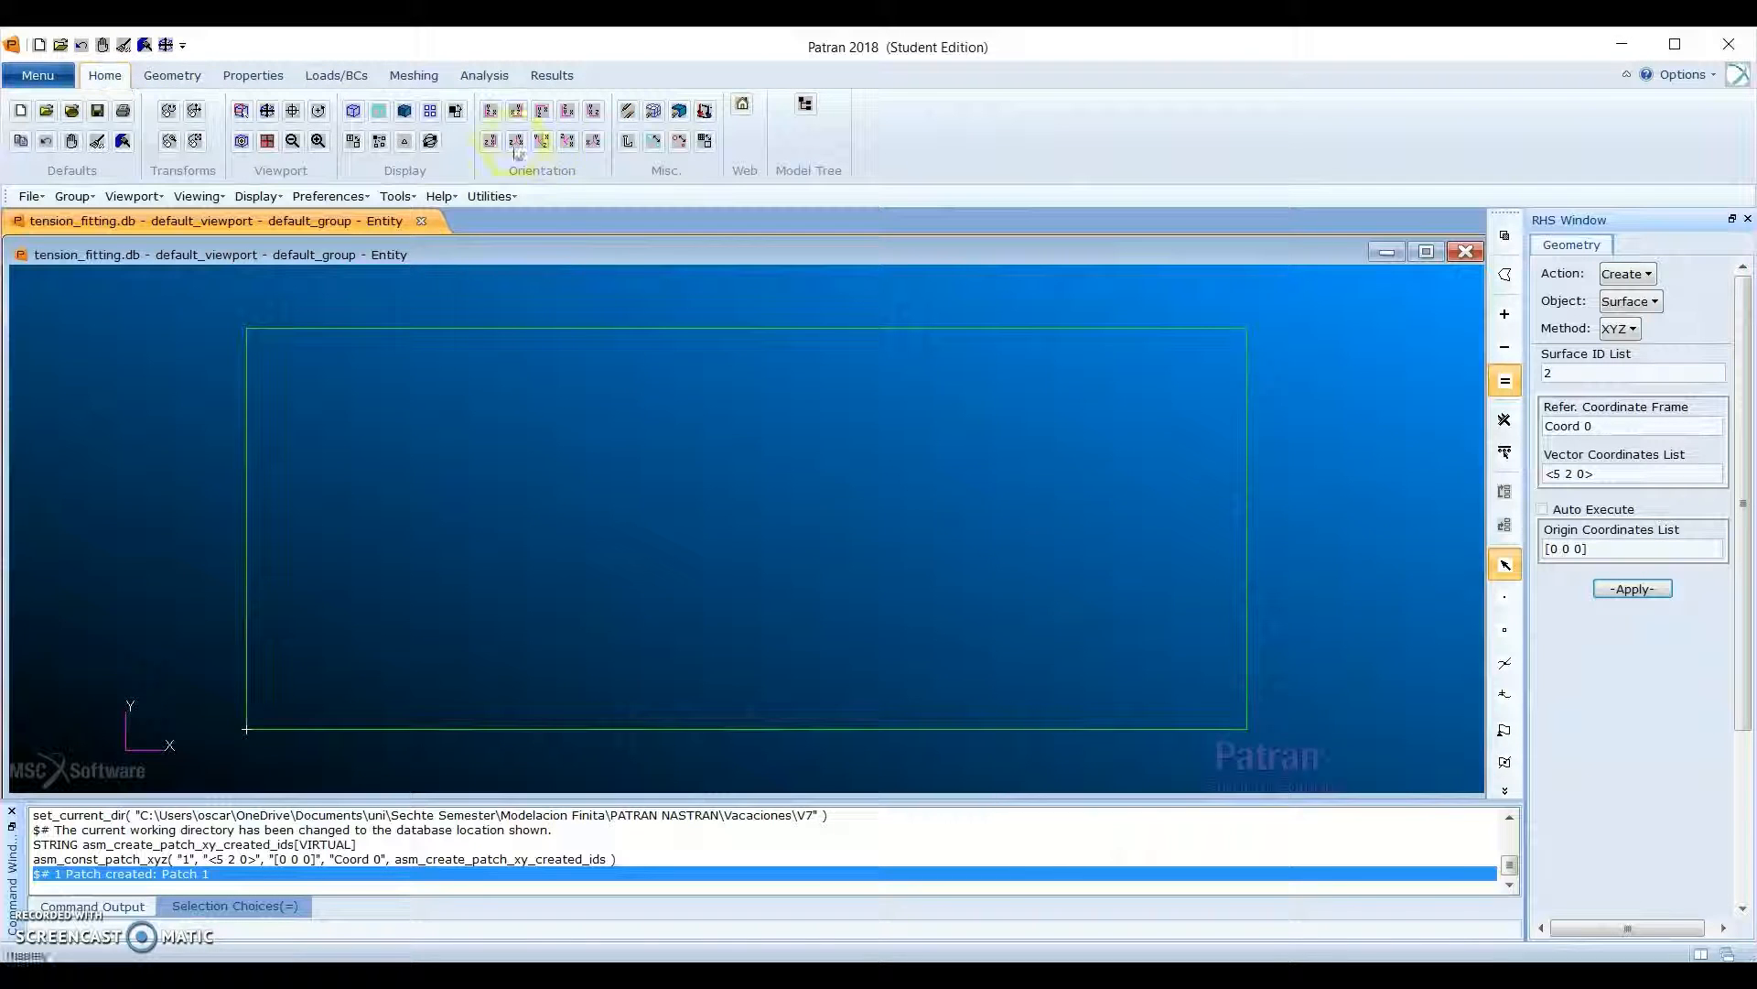
pyautogui.click(655, 142)
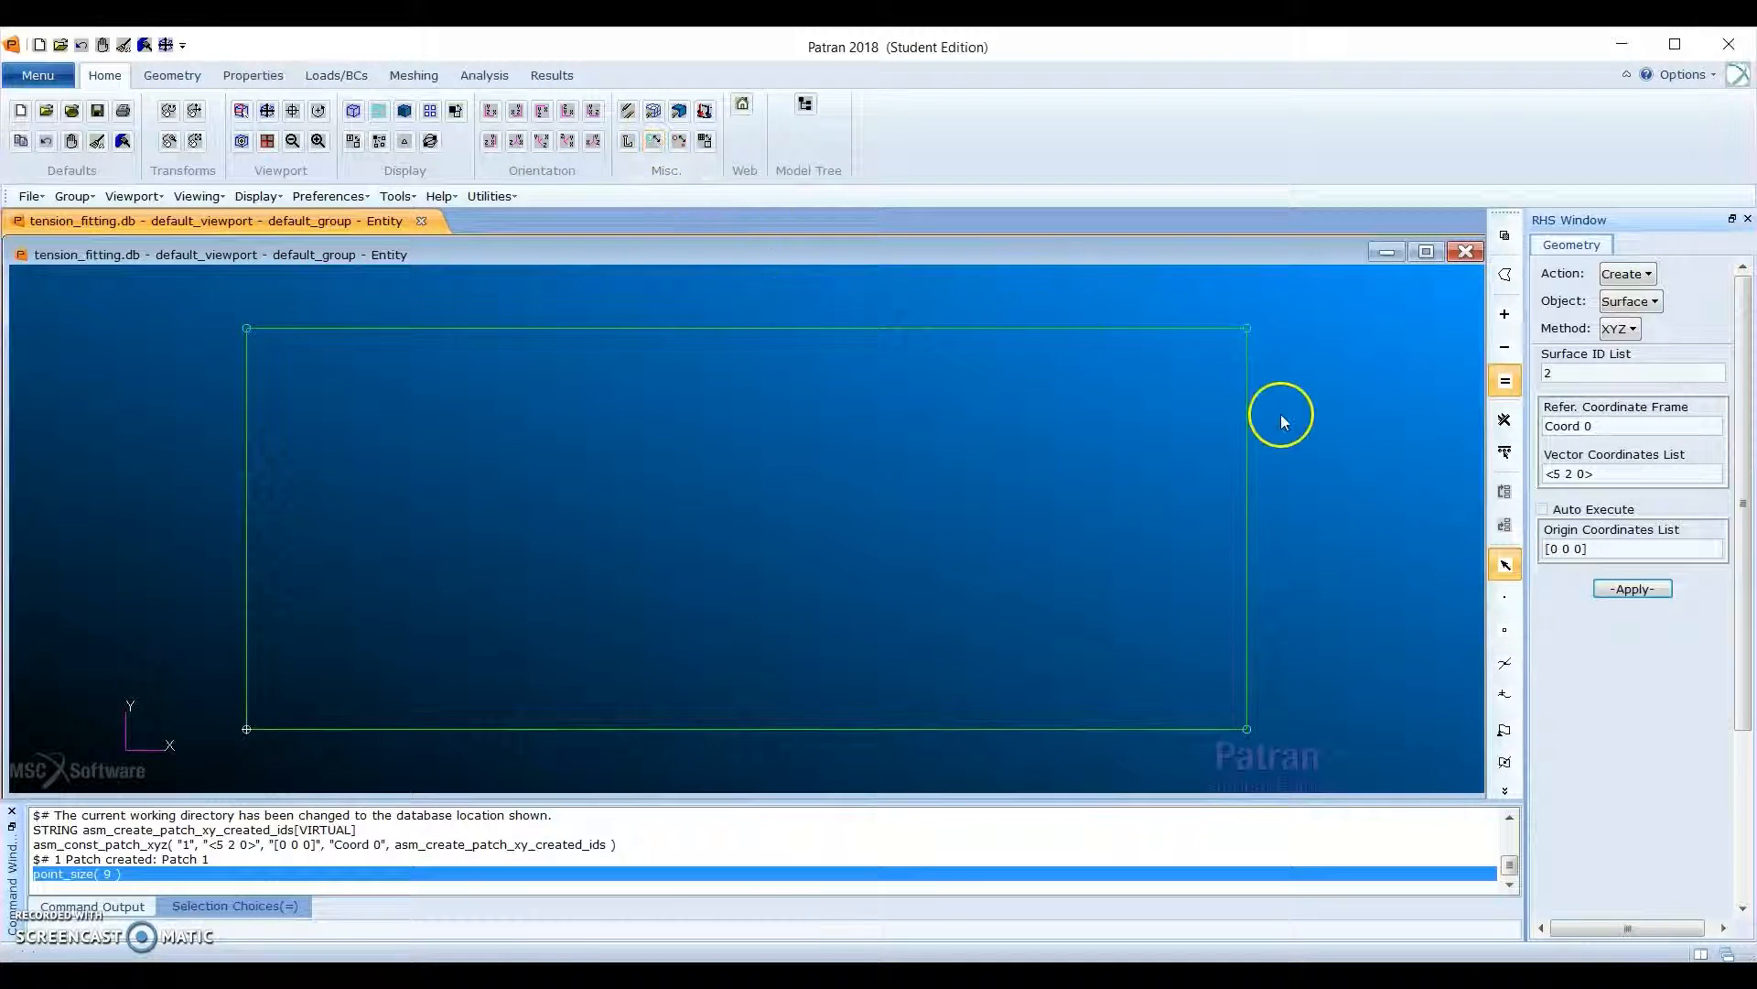
# Step: Translate a copy of the rectangle's upper-left corner point by the vector <0.5 0 0>
pyautogui.click(1628, 274)
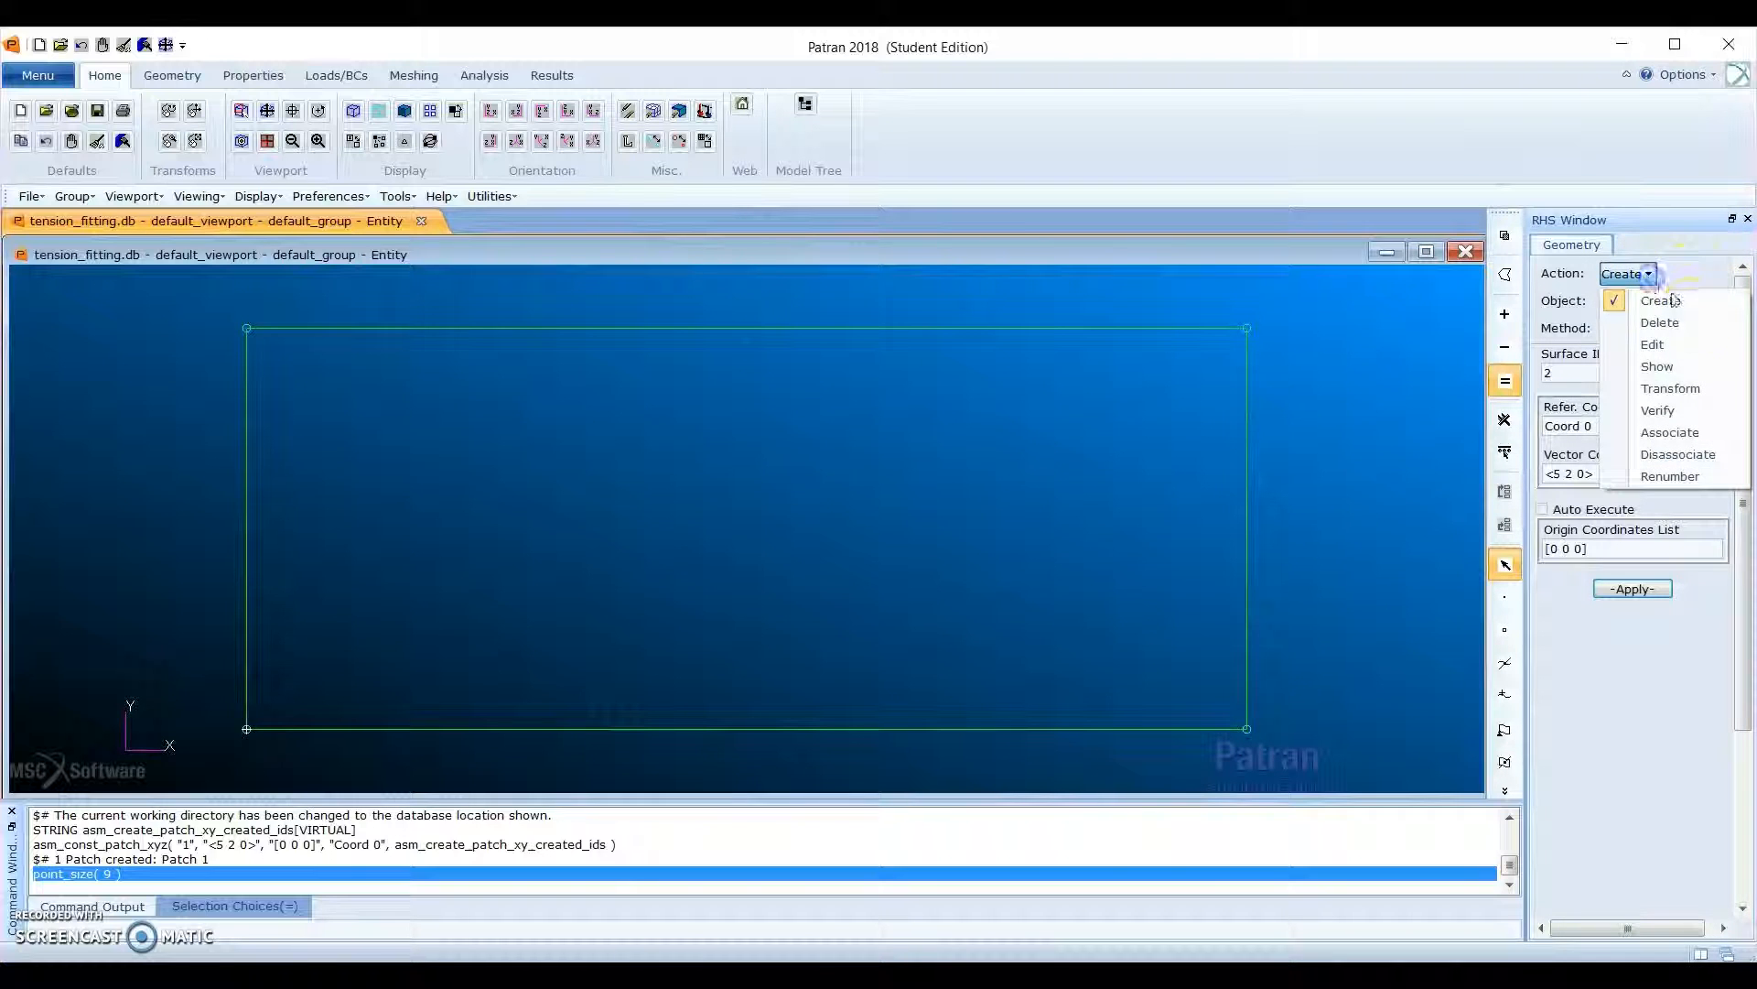
pyautogui.click(1698, 395)
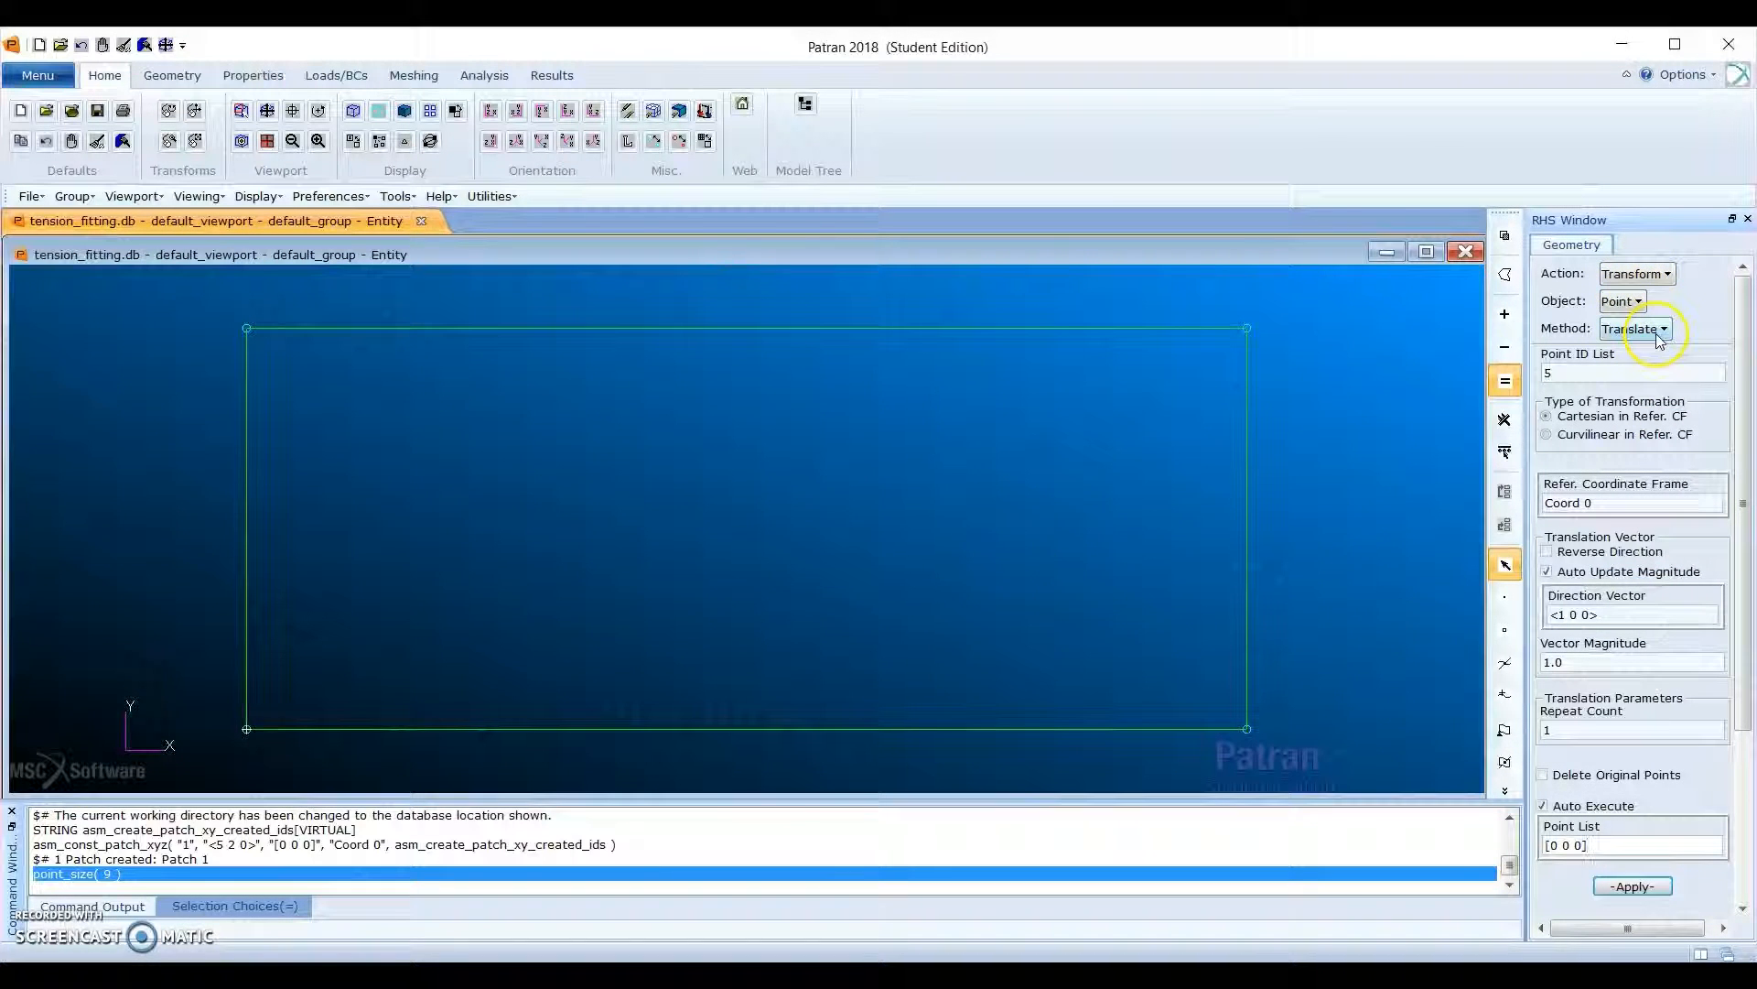
pyautogui.press('alt')
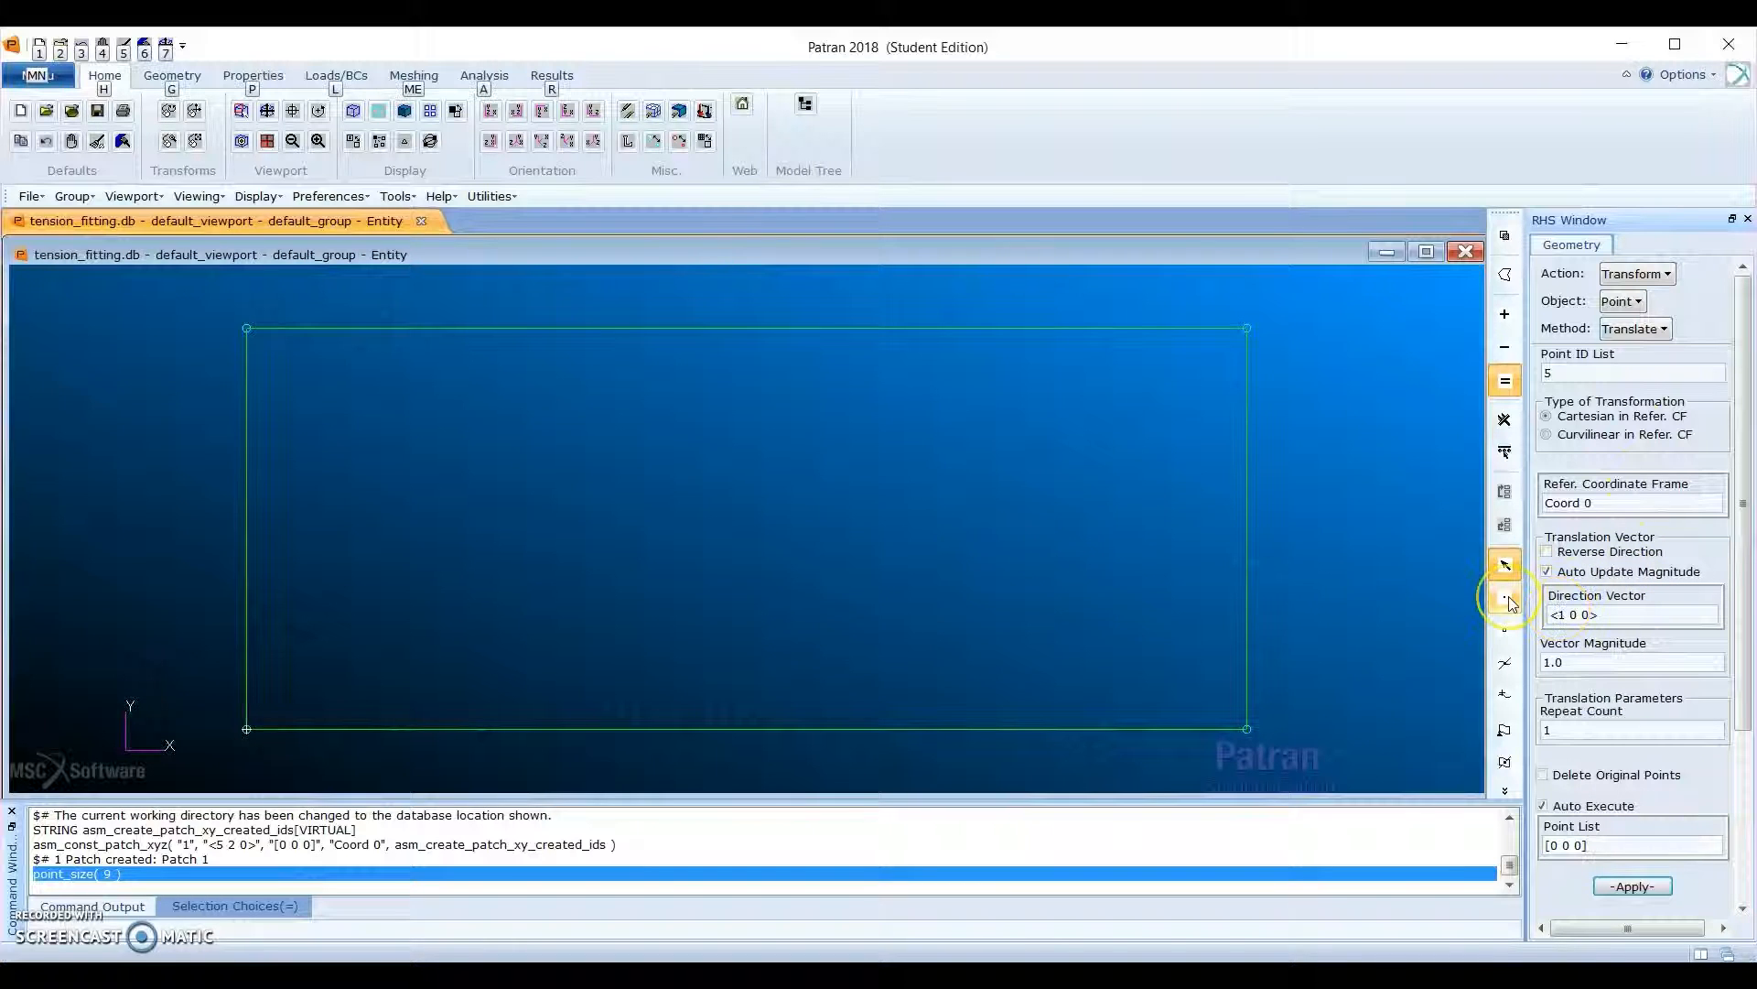
pyautogui.click(1569, 615)
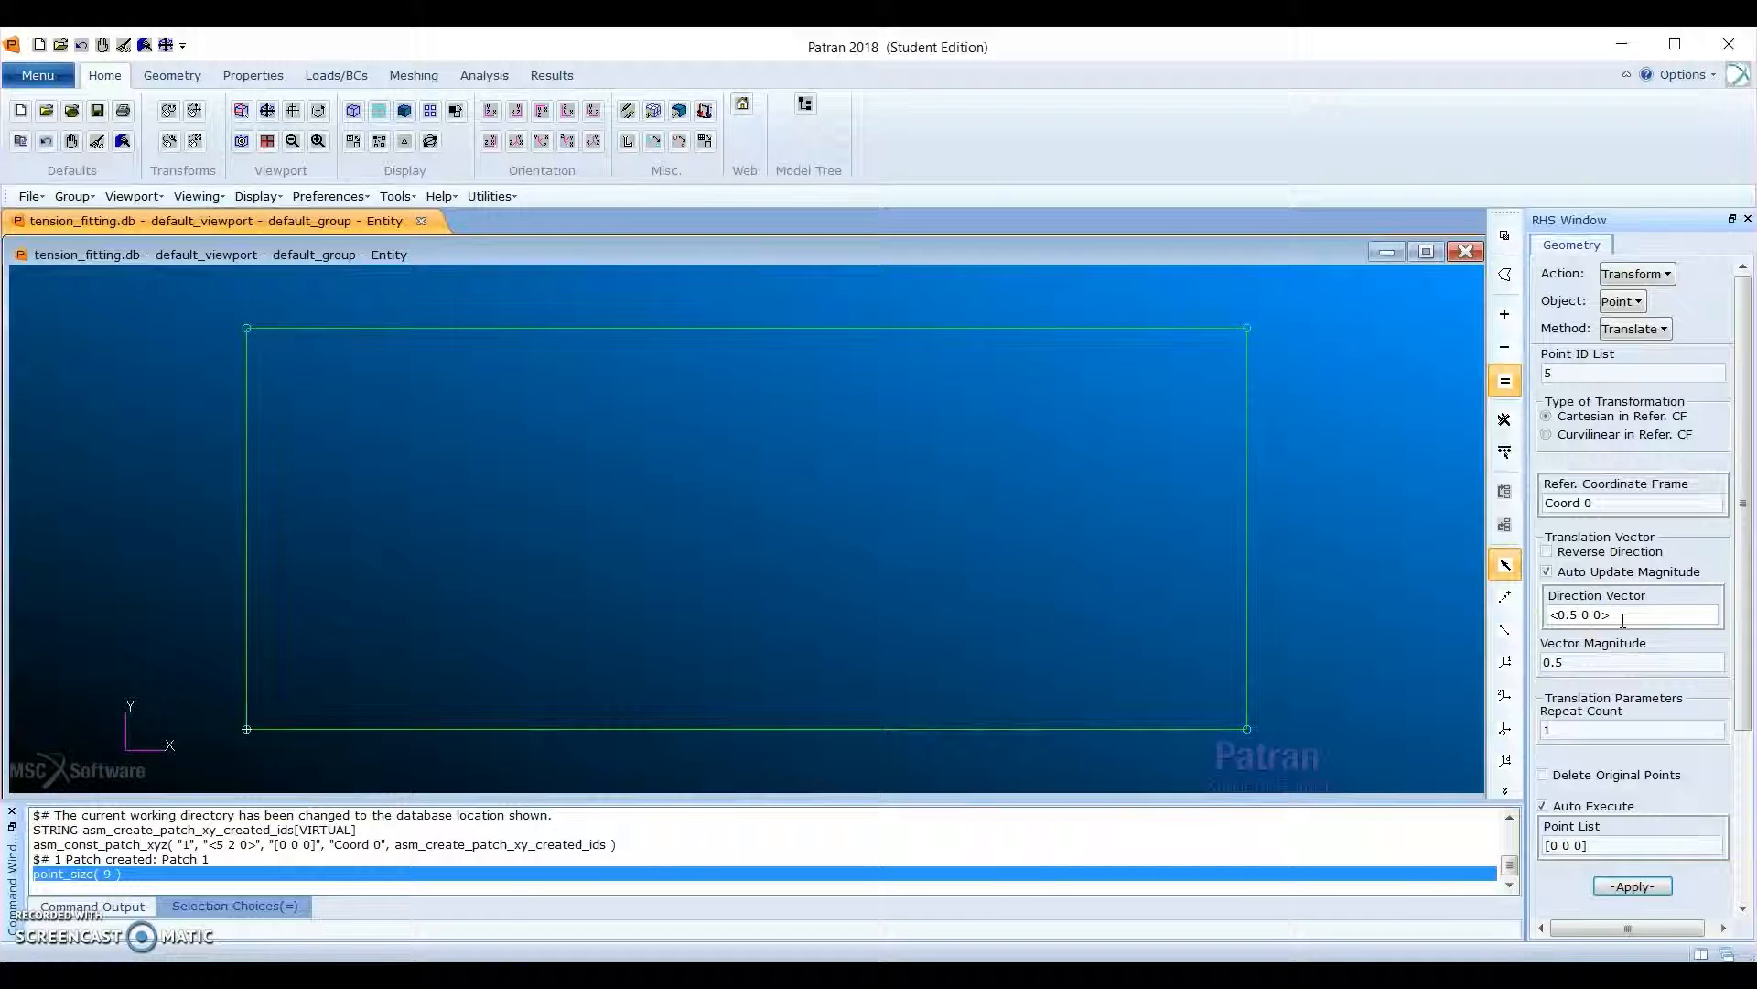
pyautogui.moveTo(1746, 632); pyautogui.dragTo(1749, 764)
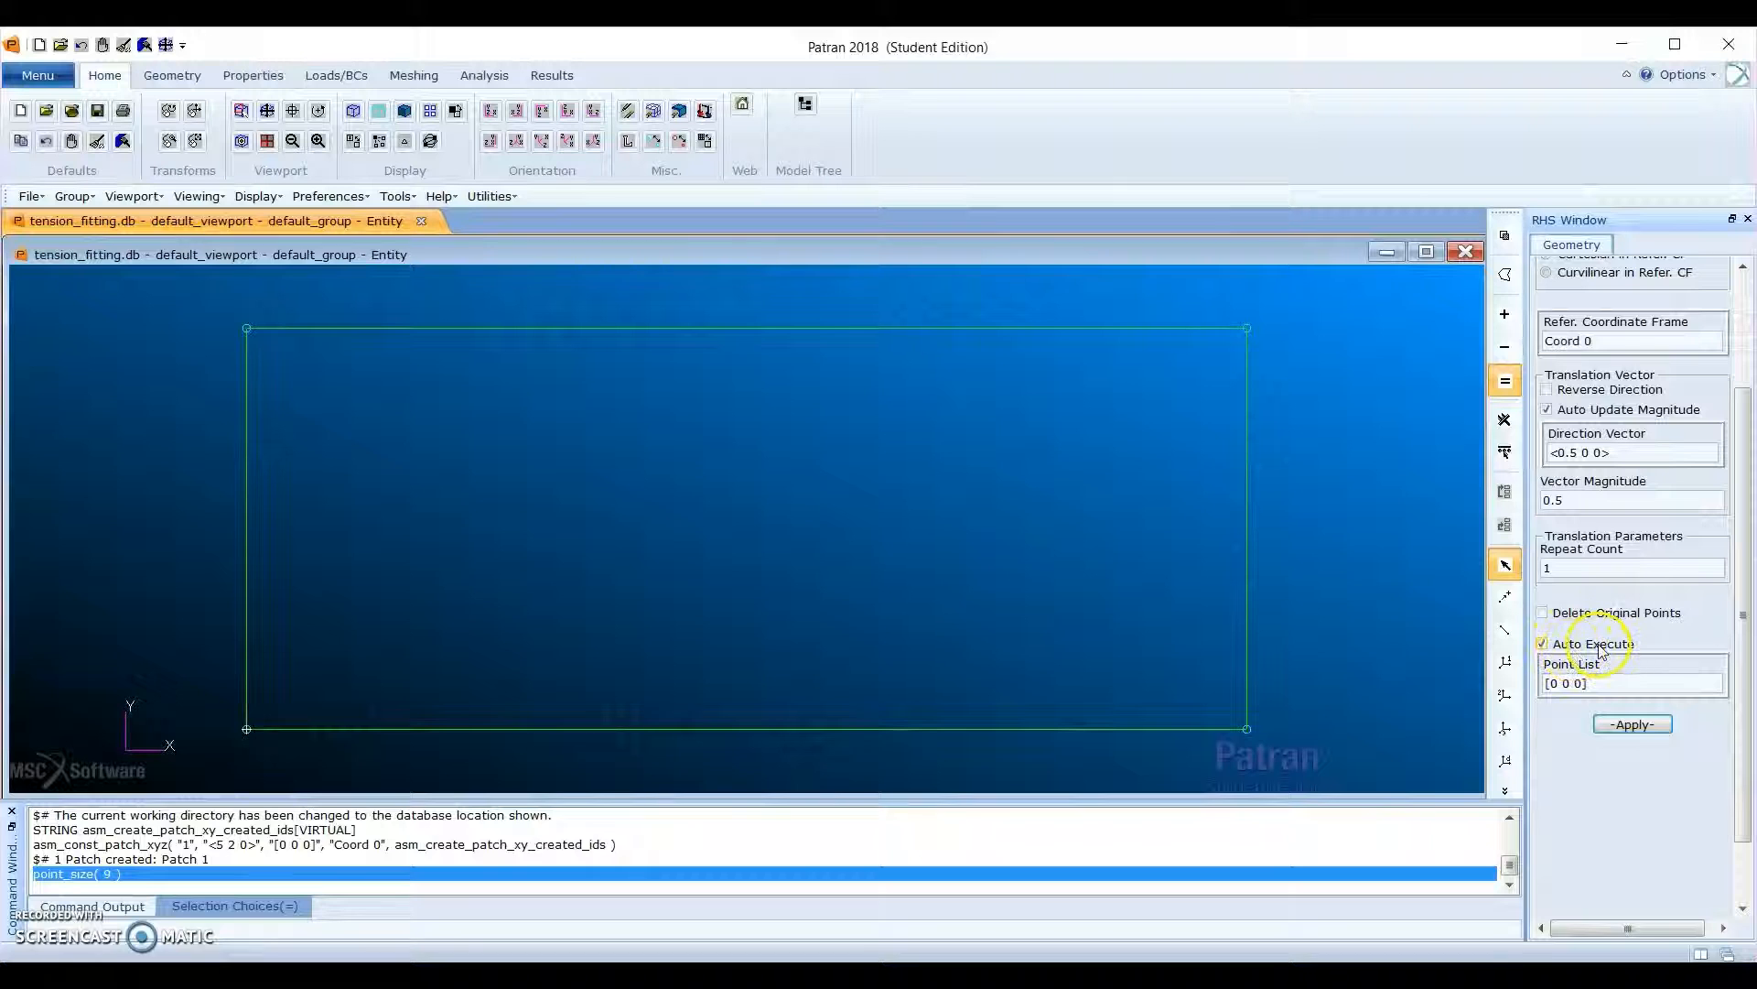
pyautogui.press('alt')
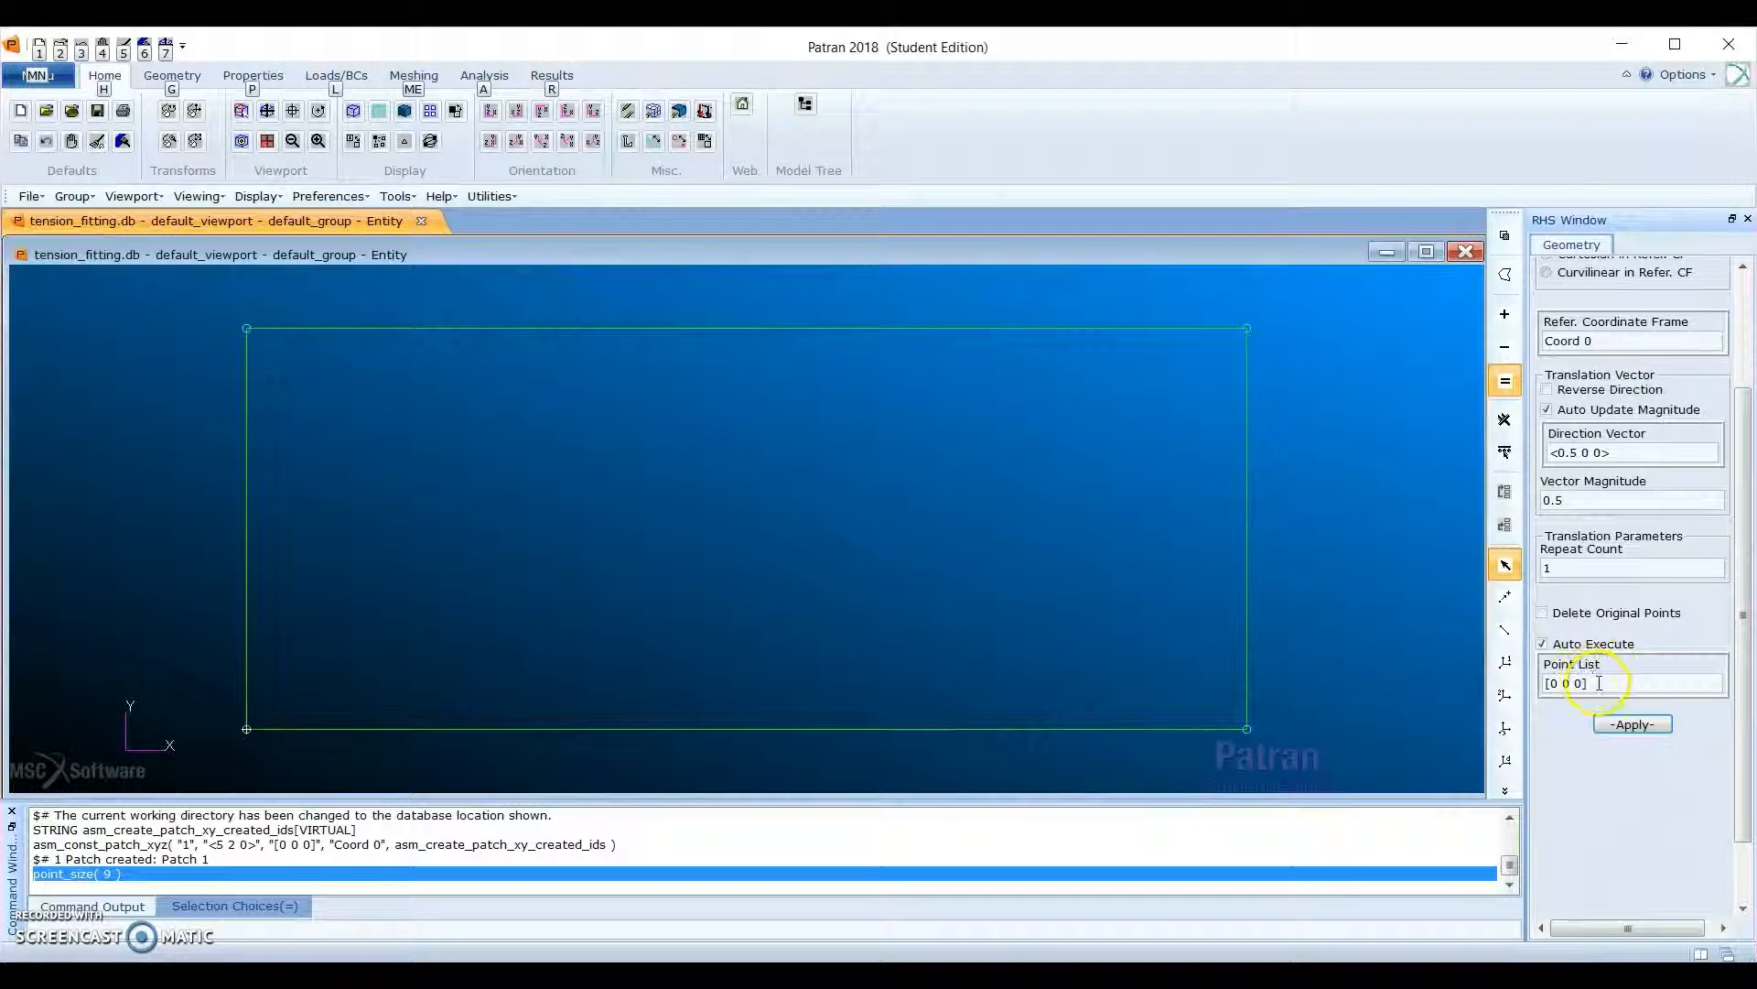
pyautogui.click(1597, 682)
pyautogui.press('Delete')
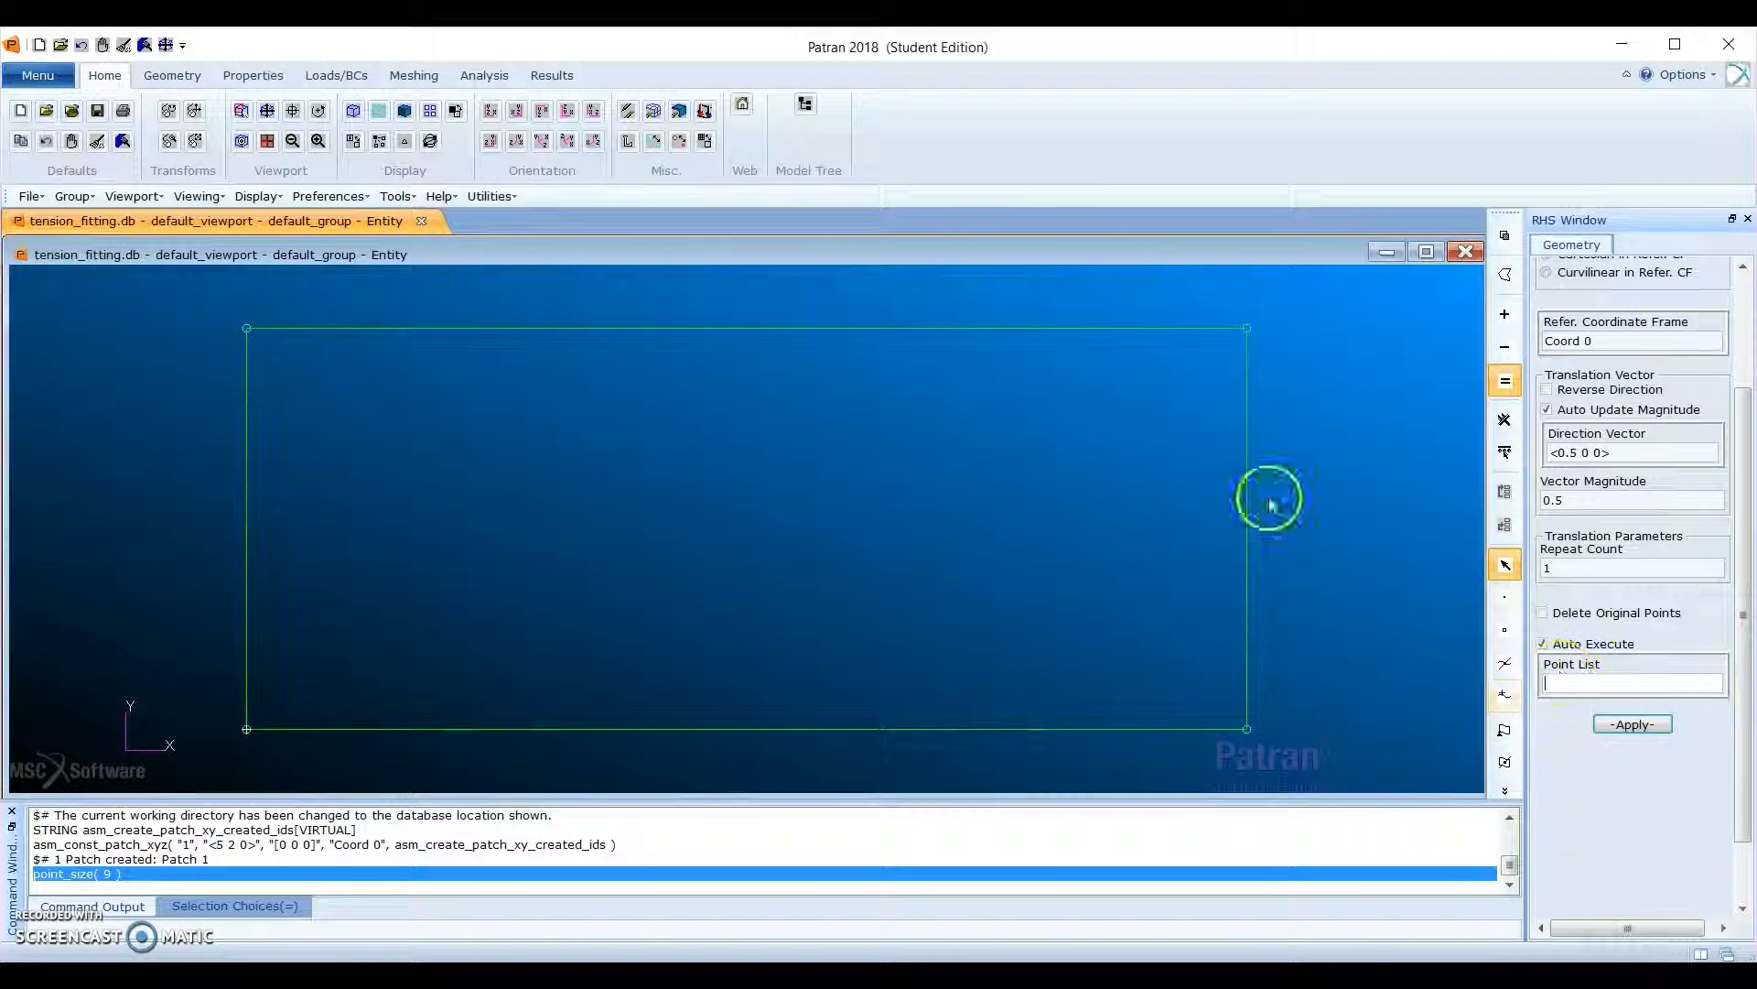
pyautogui.click(246, 328)
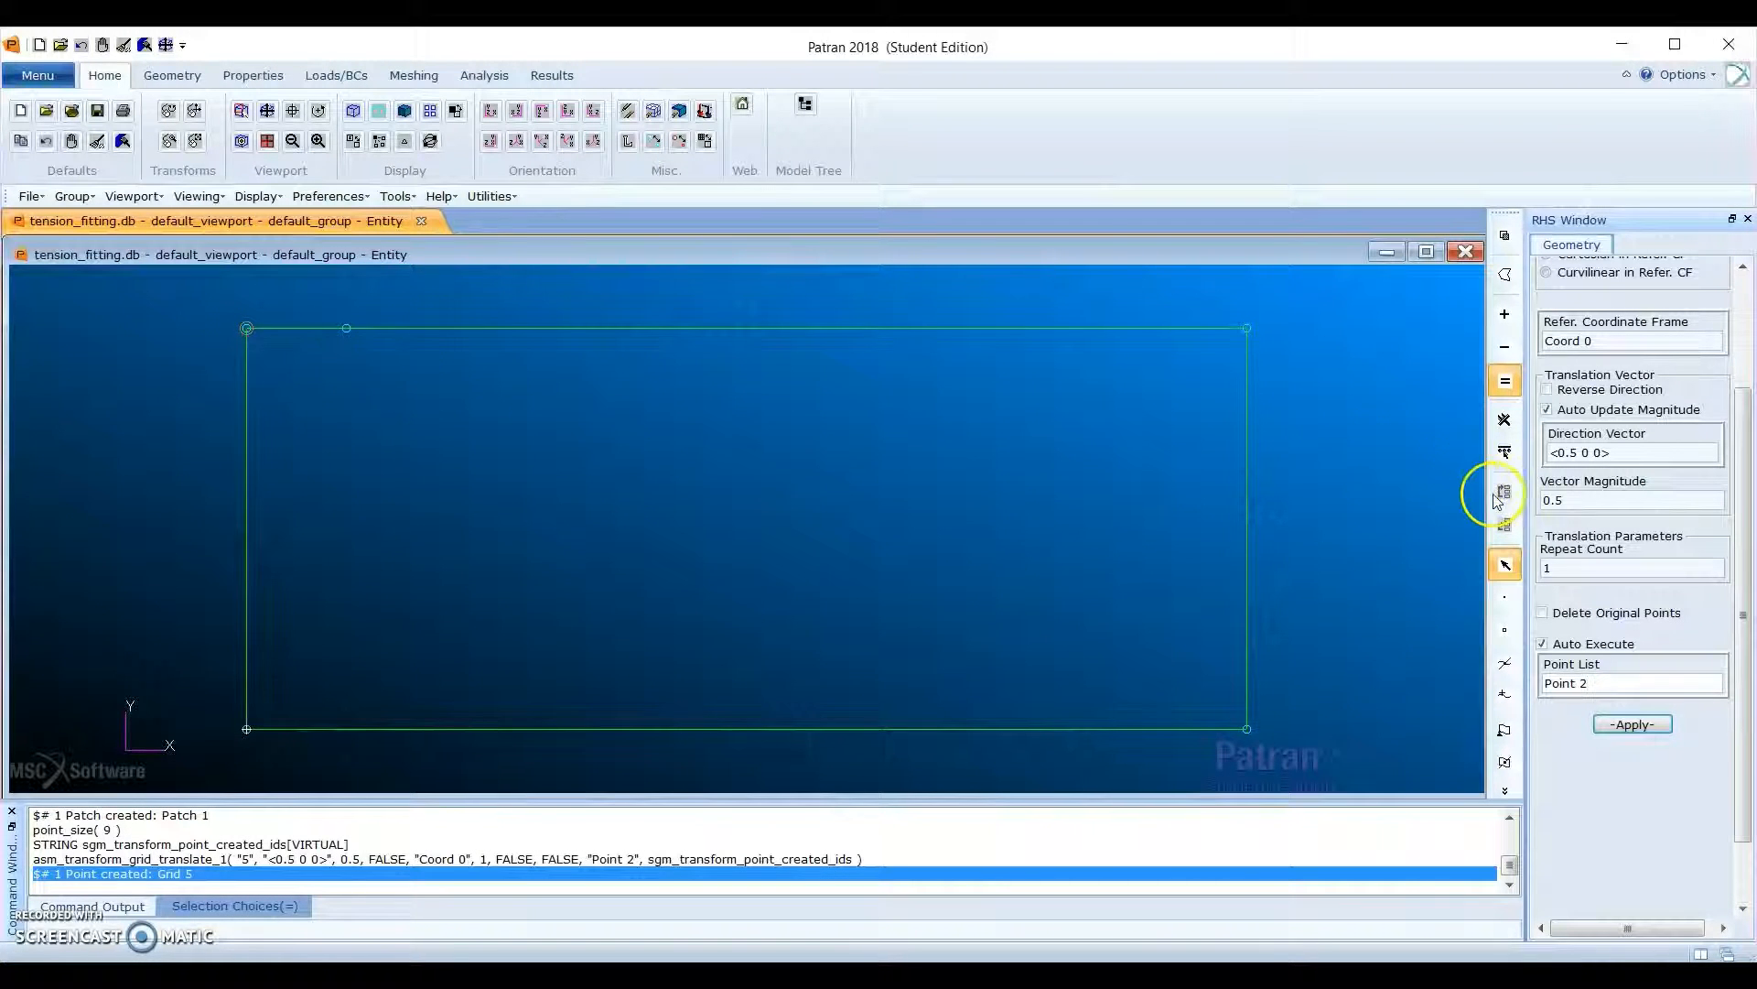
# Step: Translate a copy of the rectangle's lower-right corner point by the vector <0 0.5 0>
pyautogui.click(1578, 453)
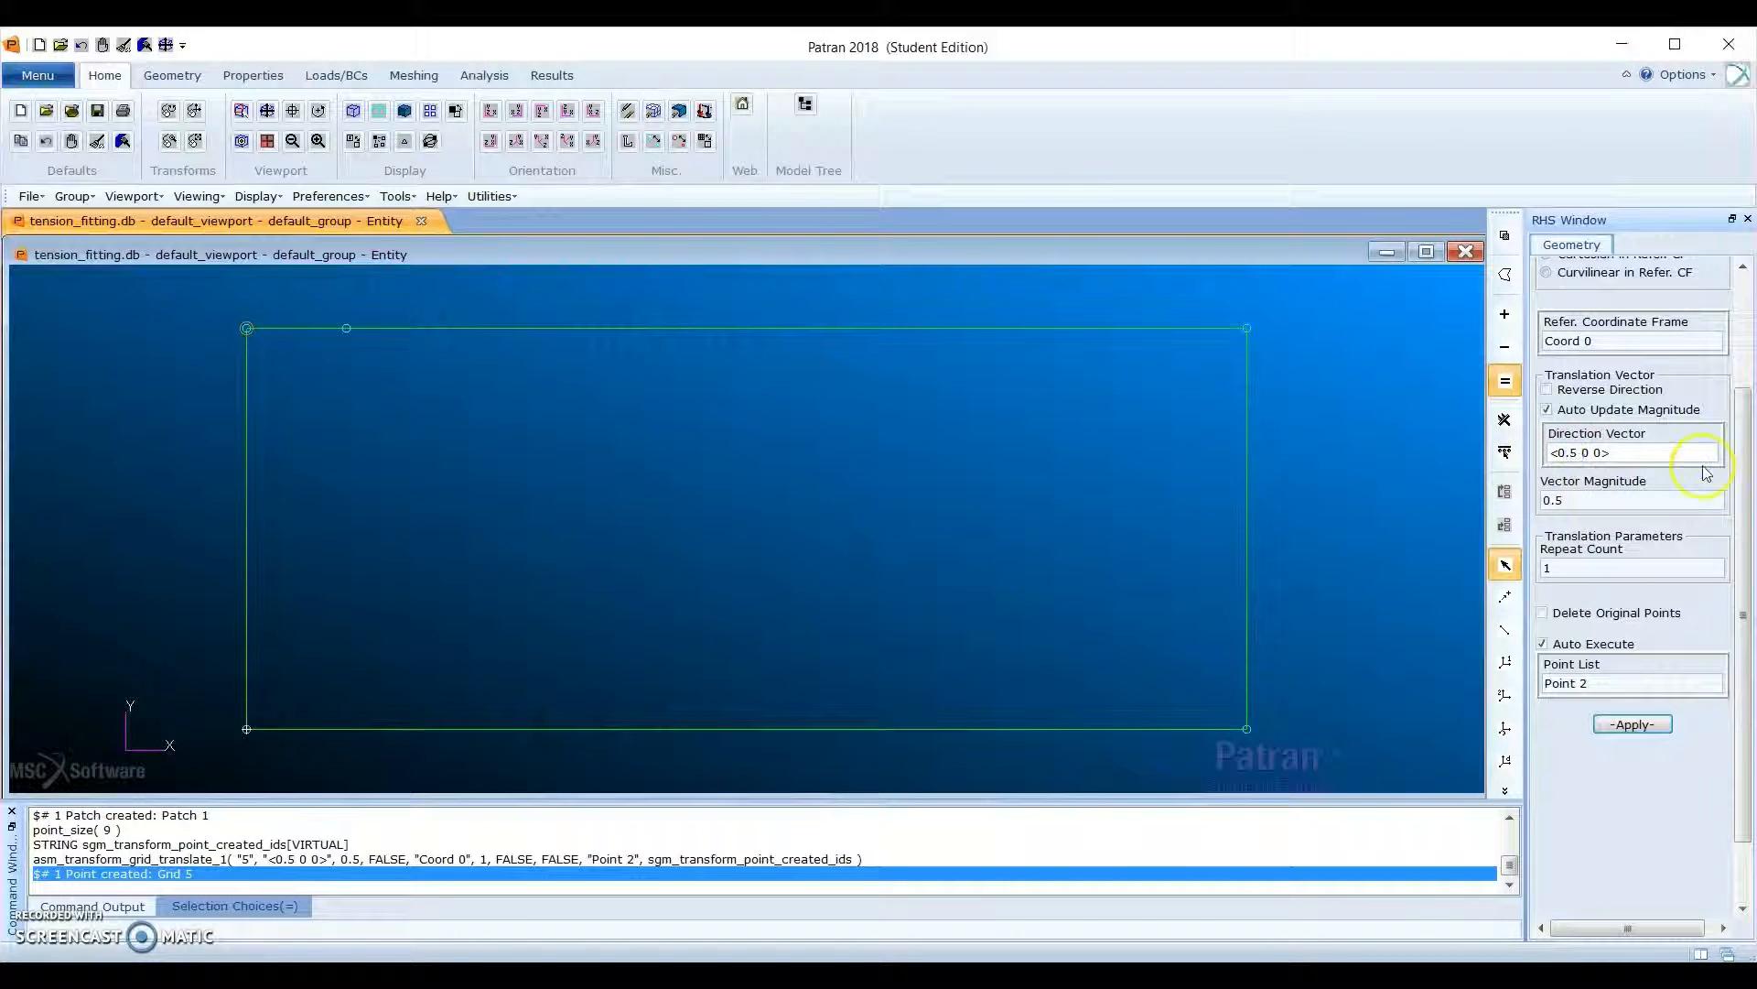
pyautogui.press('BackSpace')
pyautogui.press('BackSpace')
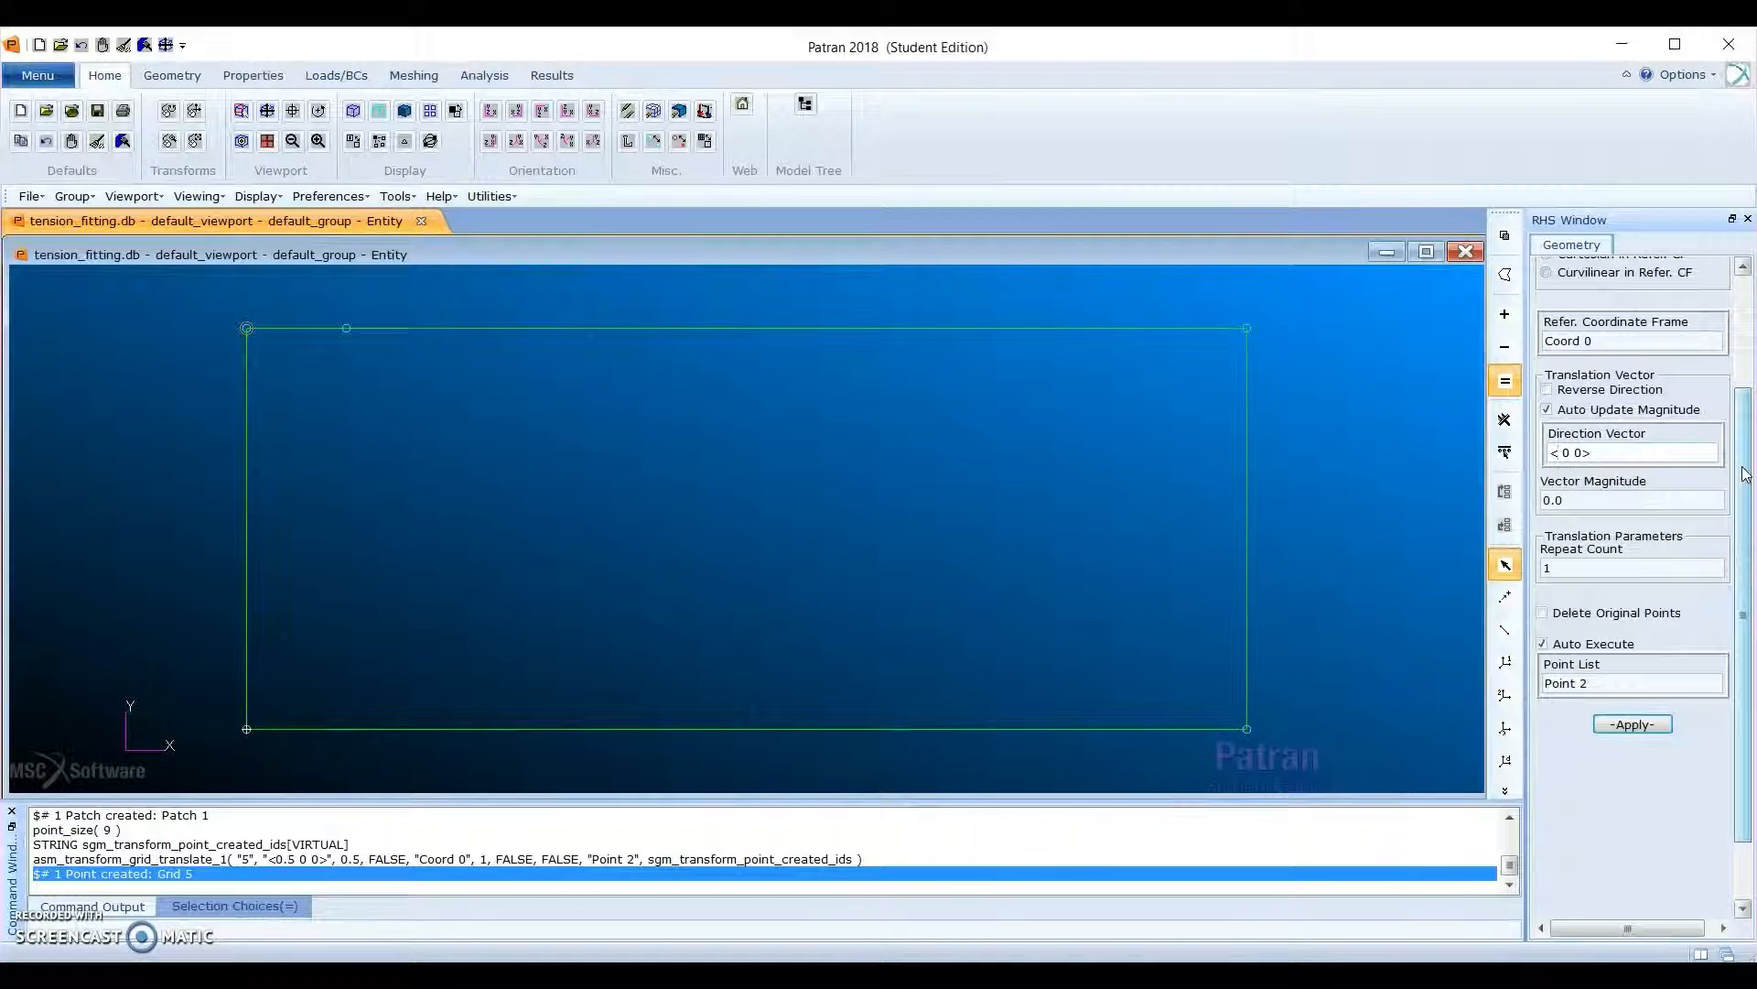
pyautogui.press('alt')
pyautogui.click(1567, 454)
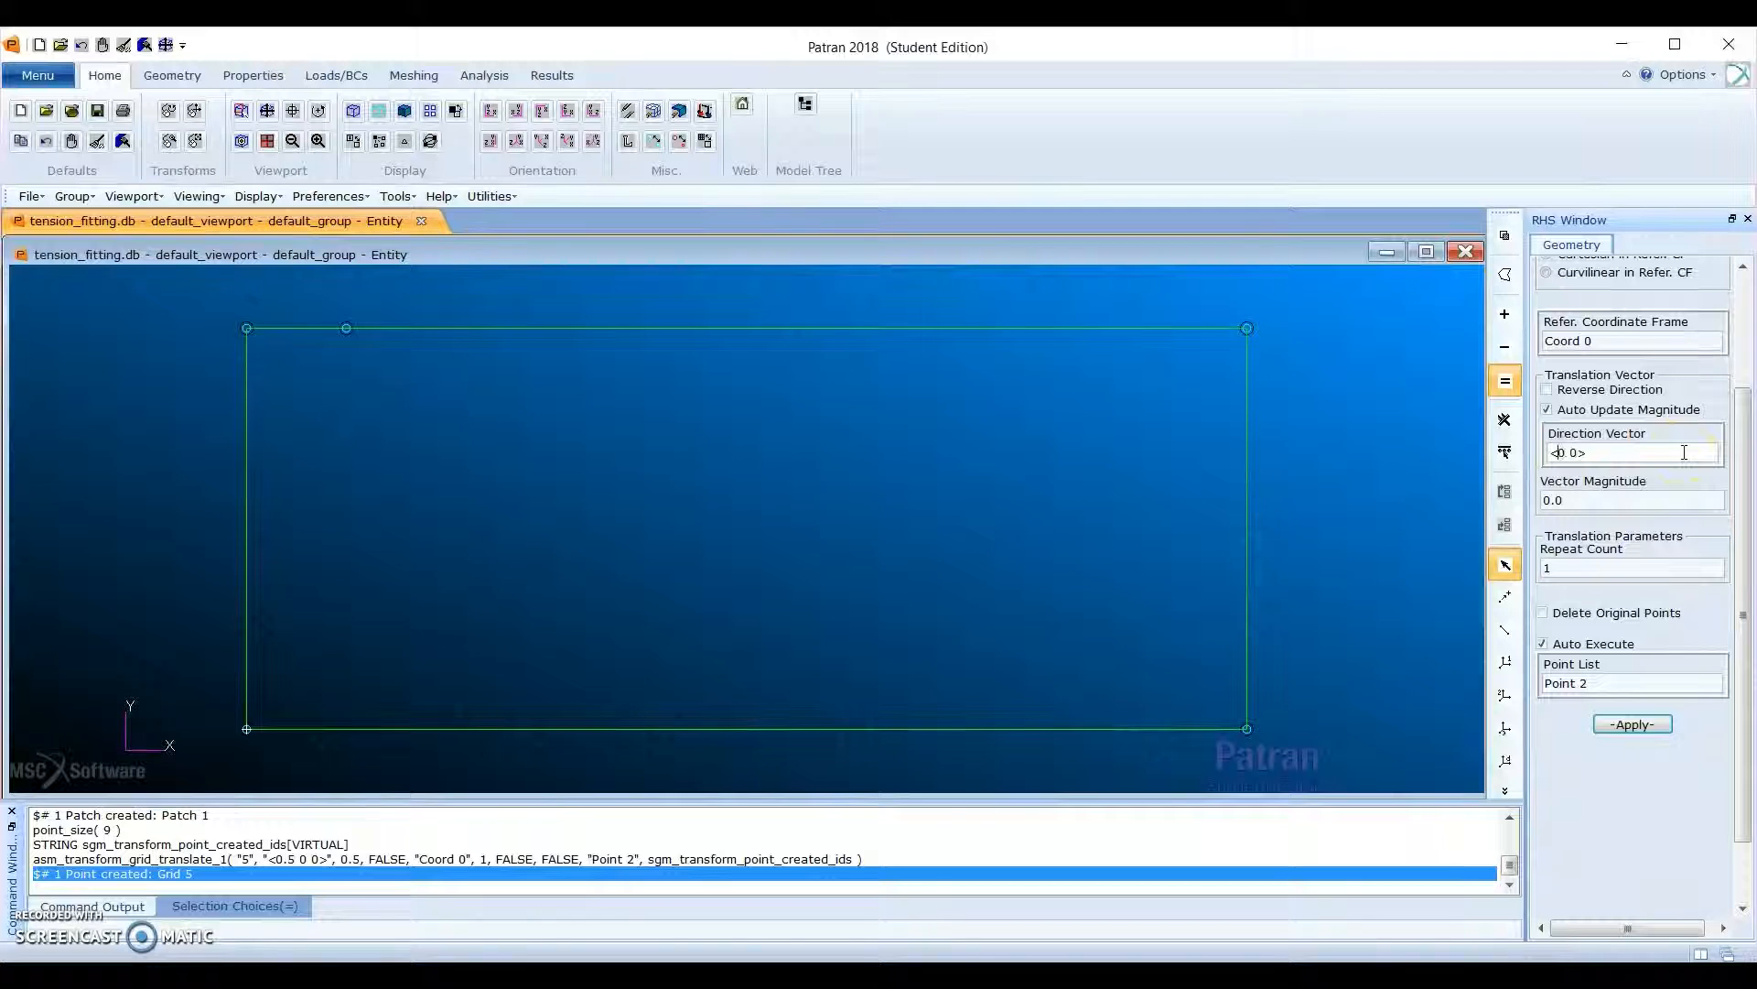
pyautogui.press('Right')
pyautogui.click(1549, 684)
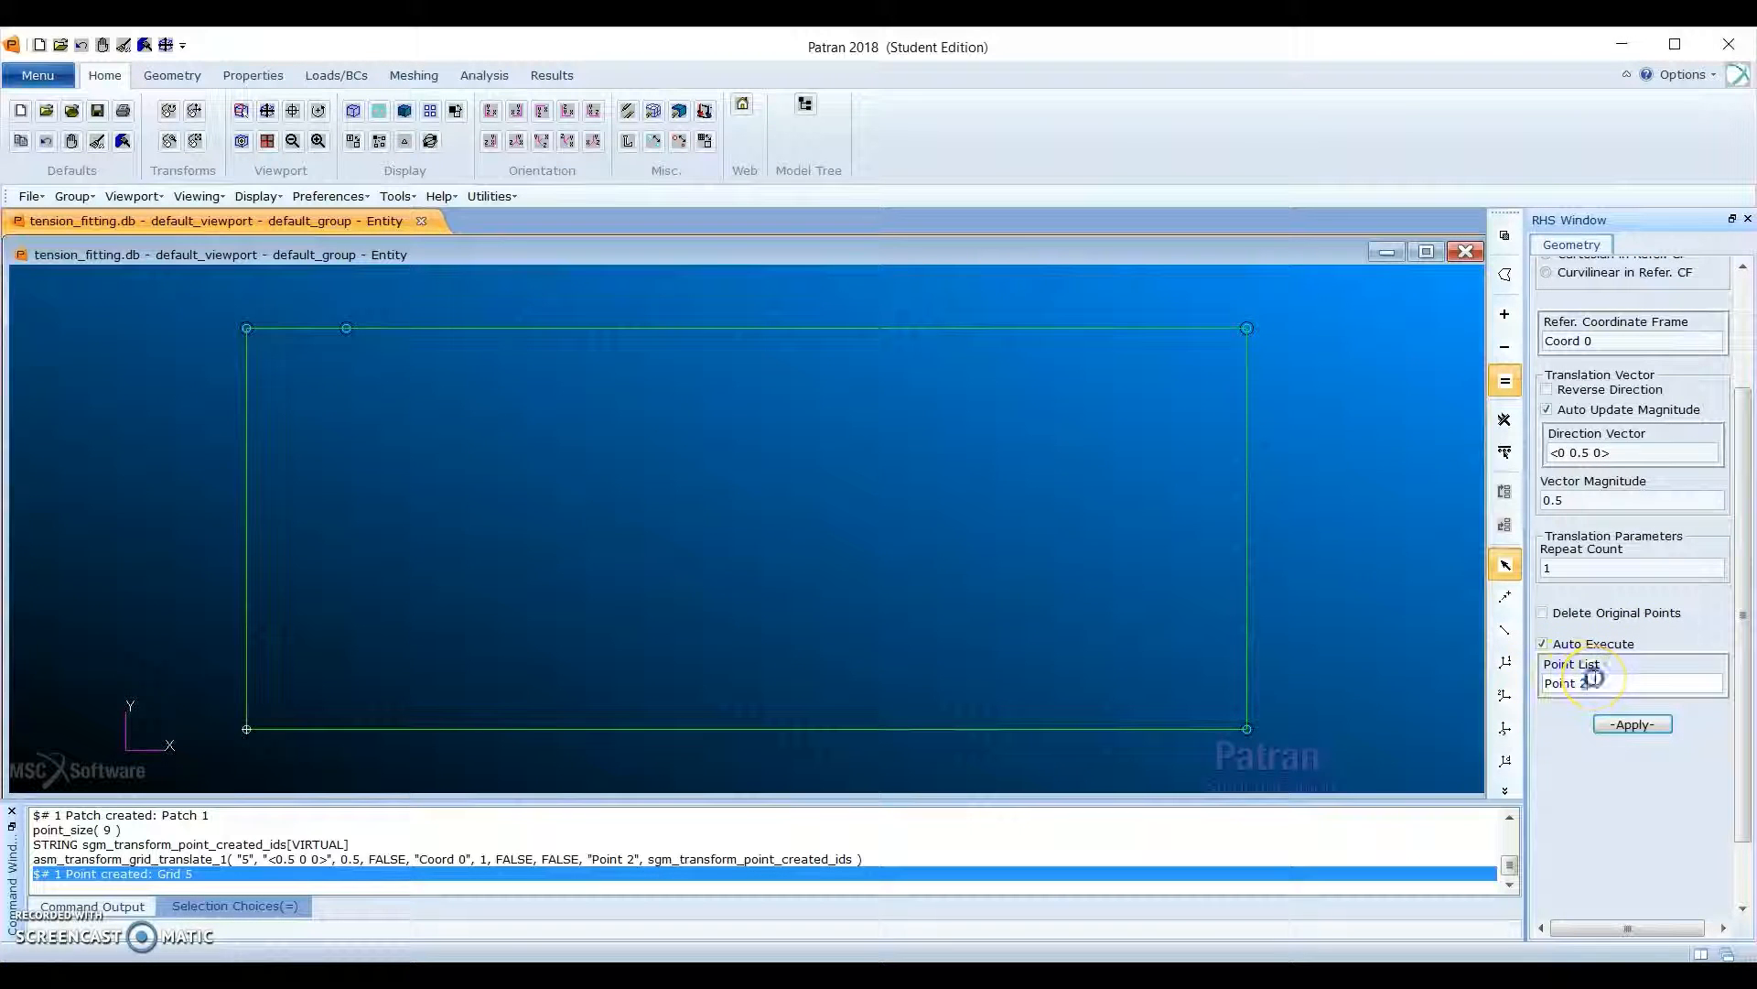
pyautogui.click(1247, 728)
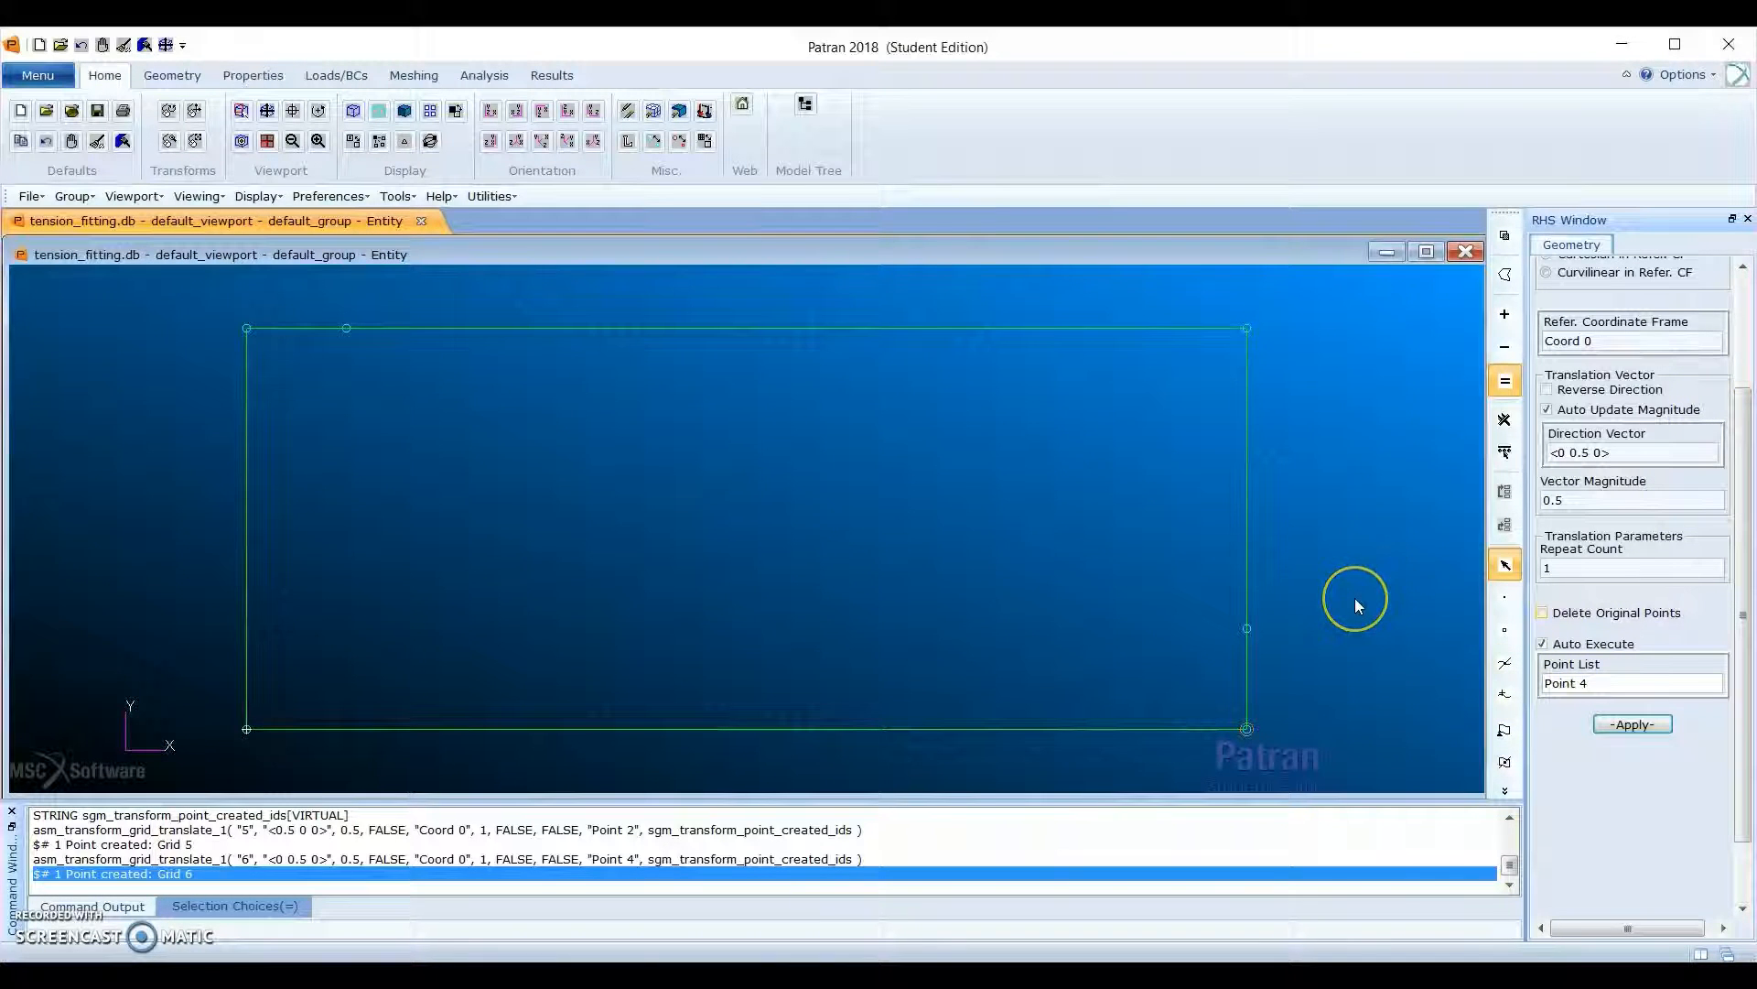
# Step: Create a 2 Point curve from the offset point on the upper edge to the one on the right edge, with auto execute off
pyautogui.press('alt')
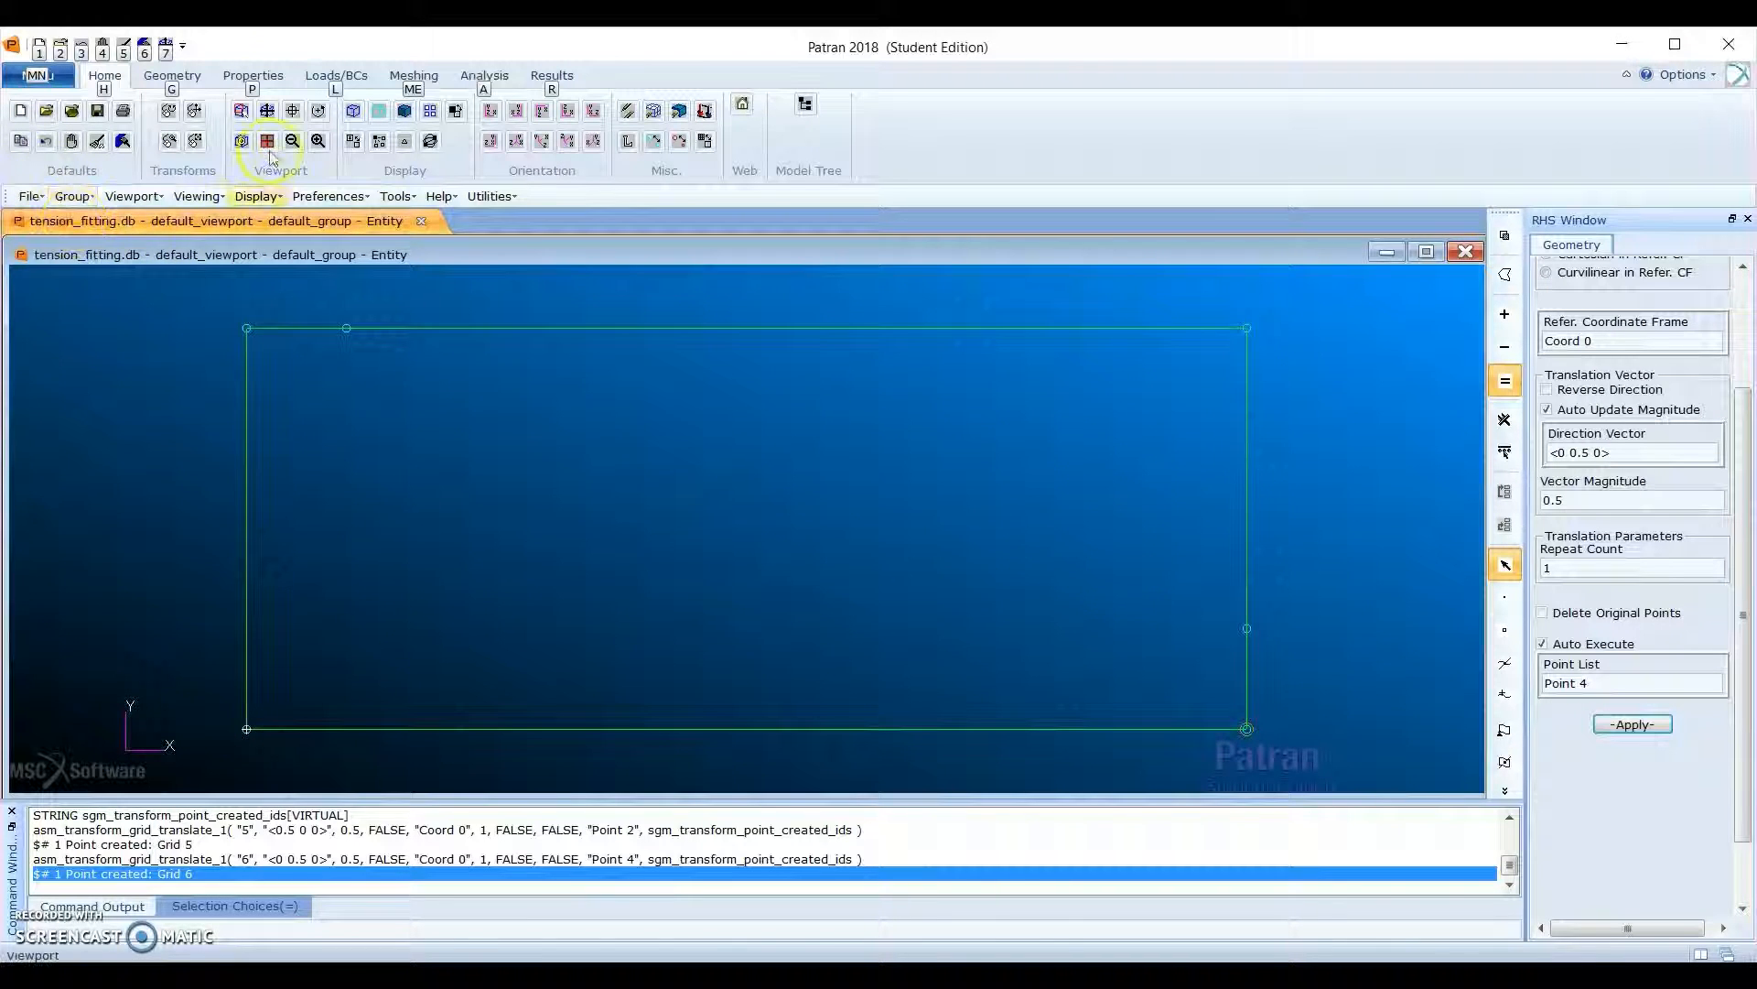
pyautogui.click(197, 73)
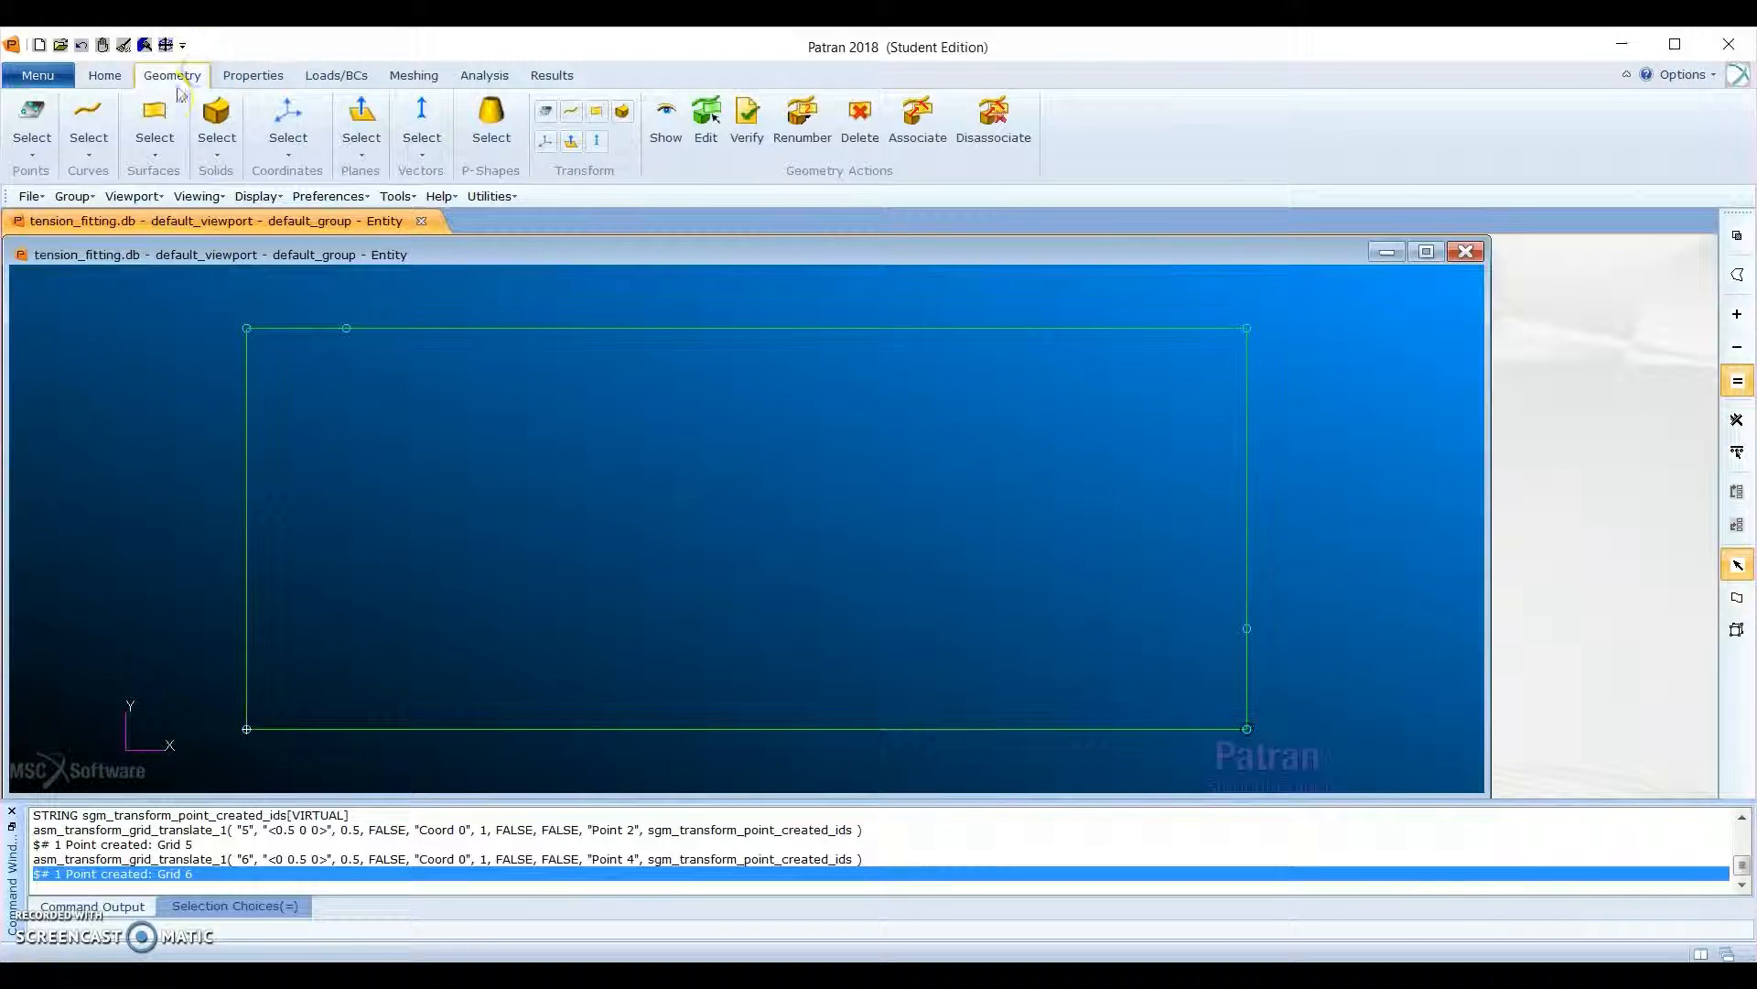
pyautogui.click(73, 144)
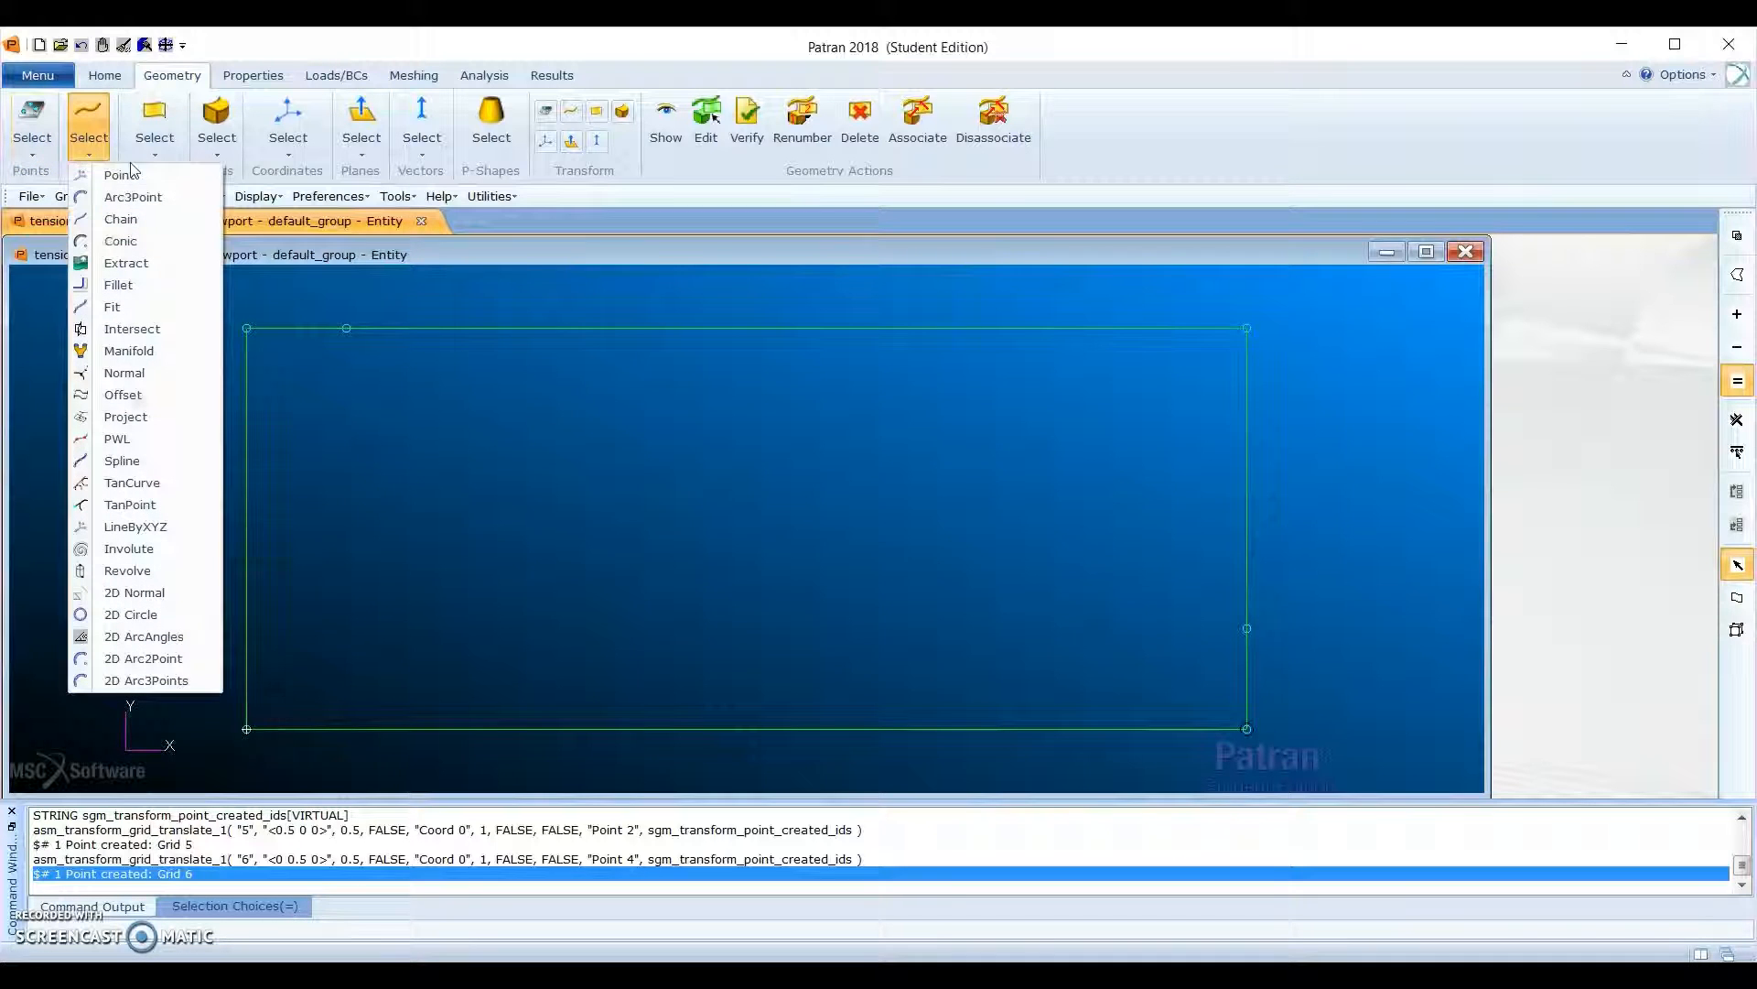
pyautogui.click(145, 179)
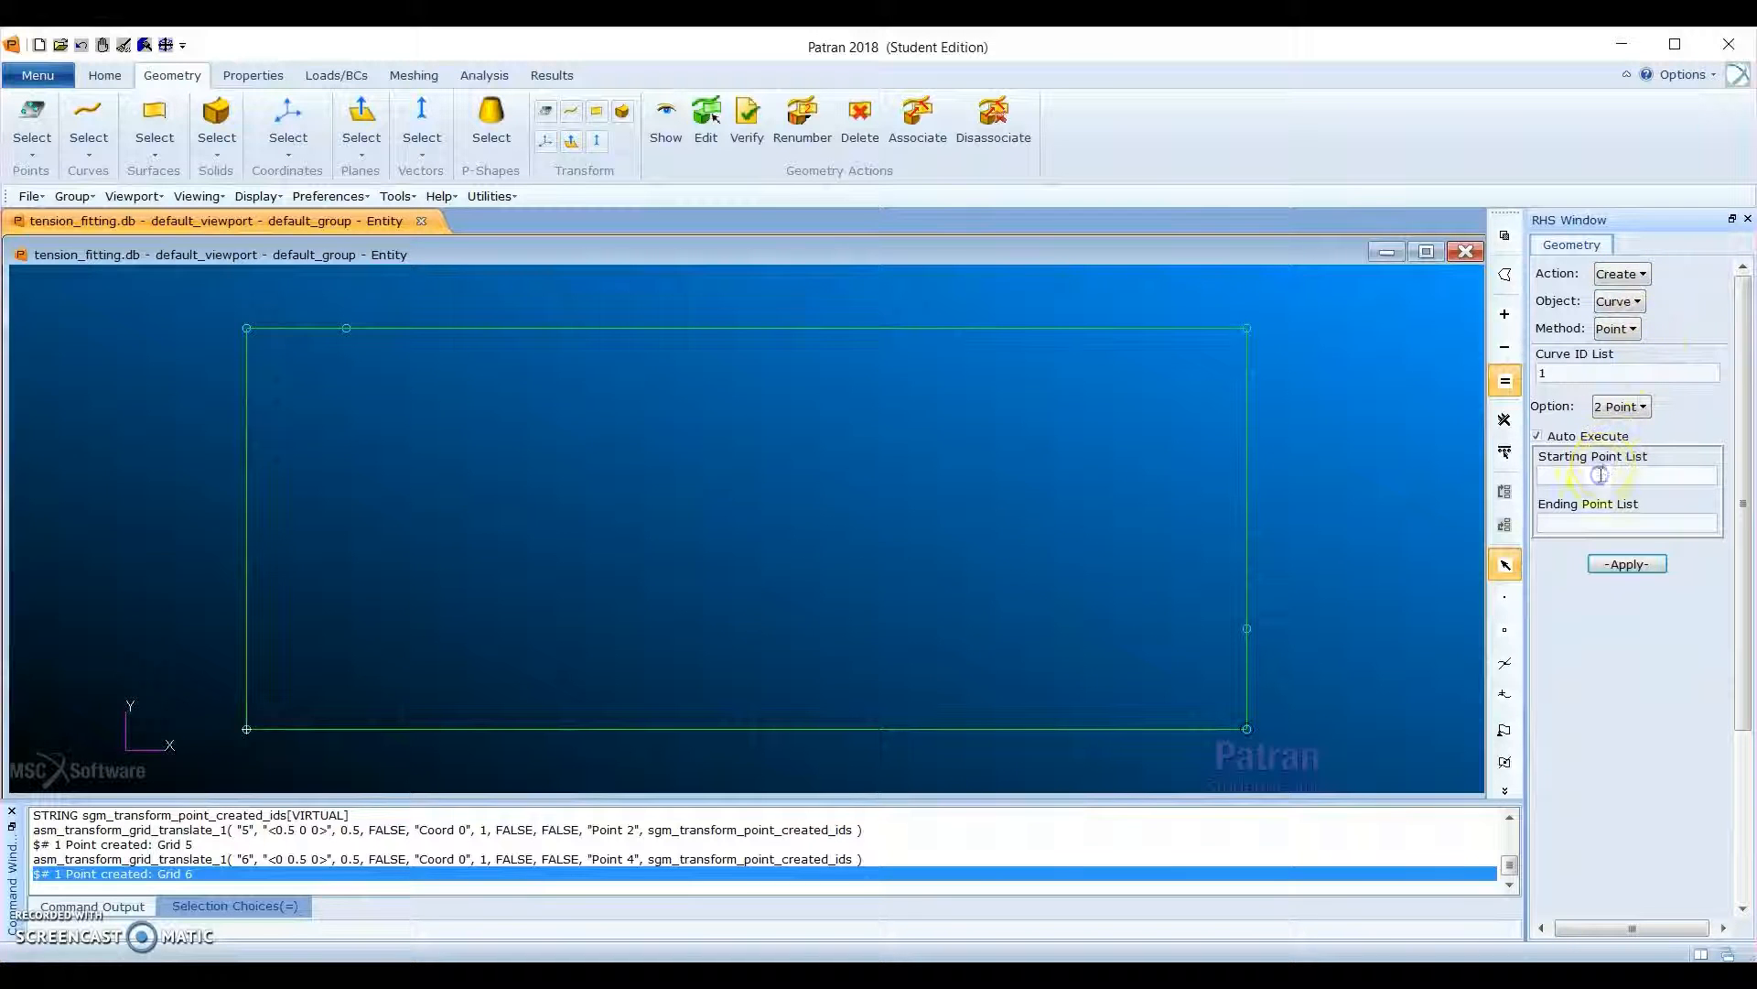
pyautogui.click(347, 326)
pyautogui.click(1537, 436)
pyautogui.click(1247, 626)
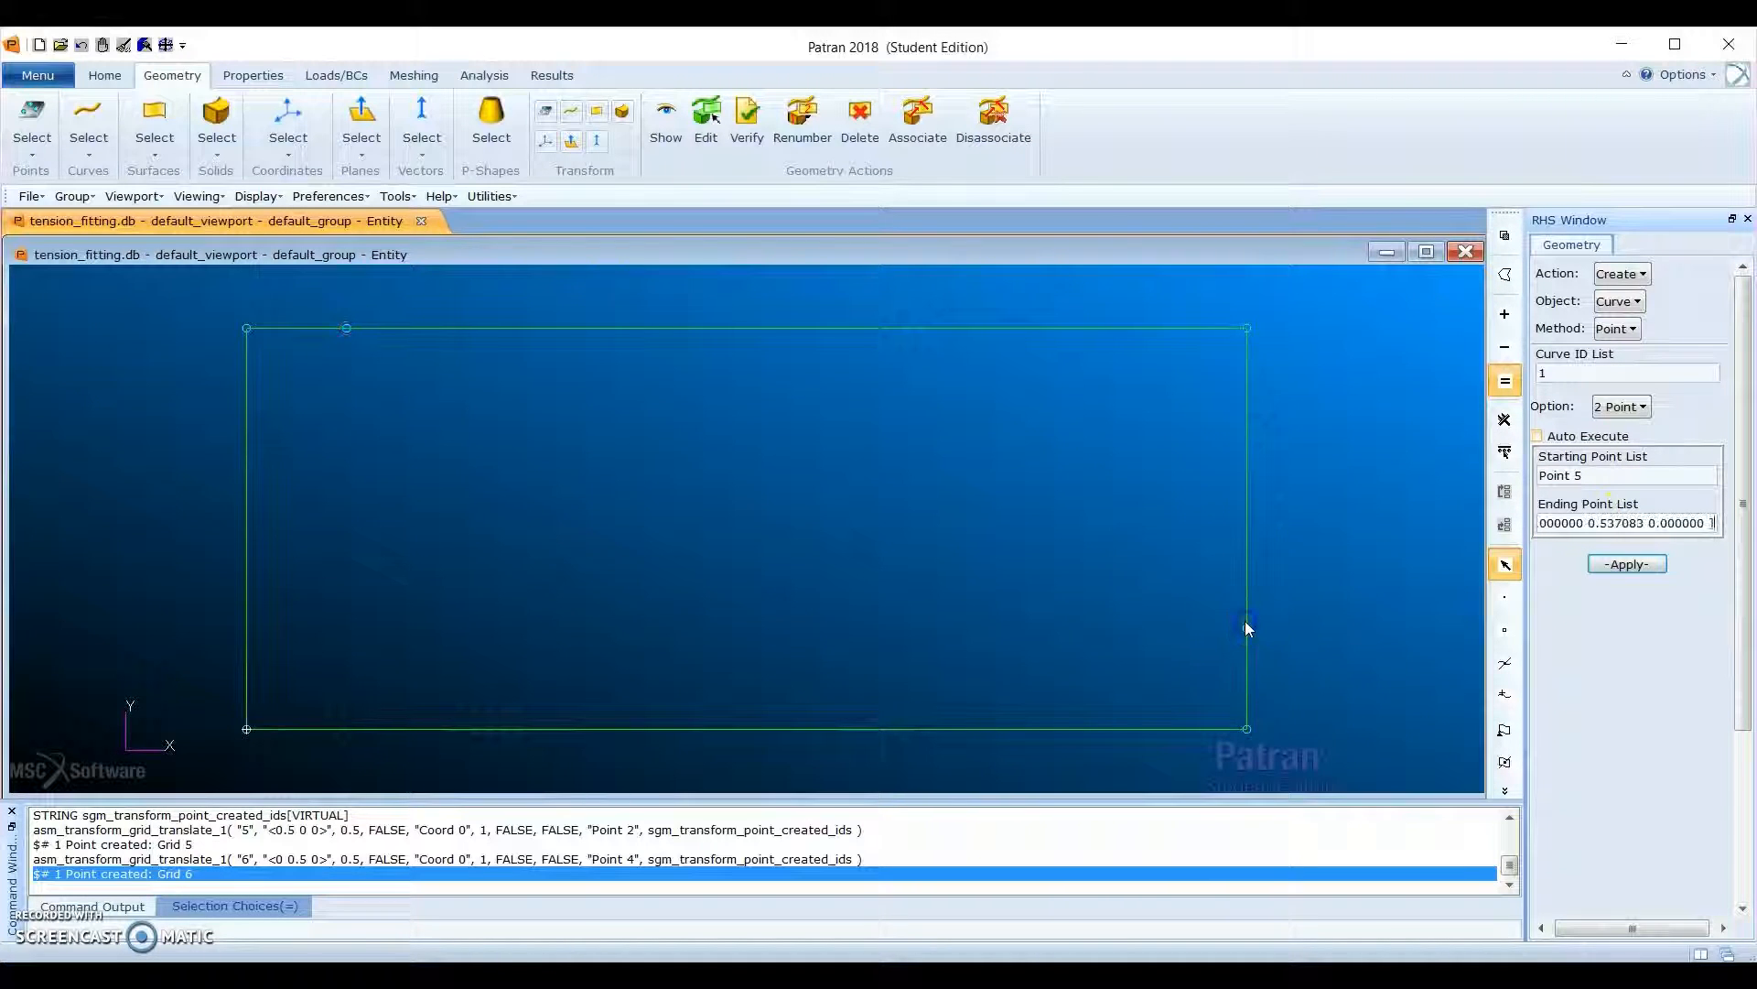
pyautogui.tripleClick(1718, 524)
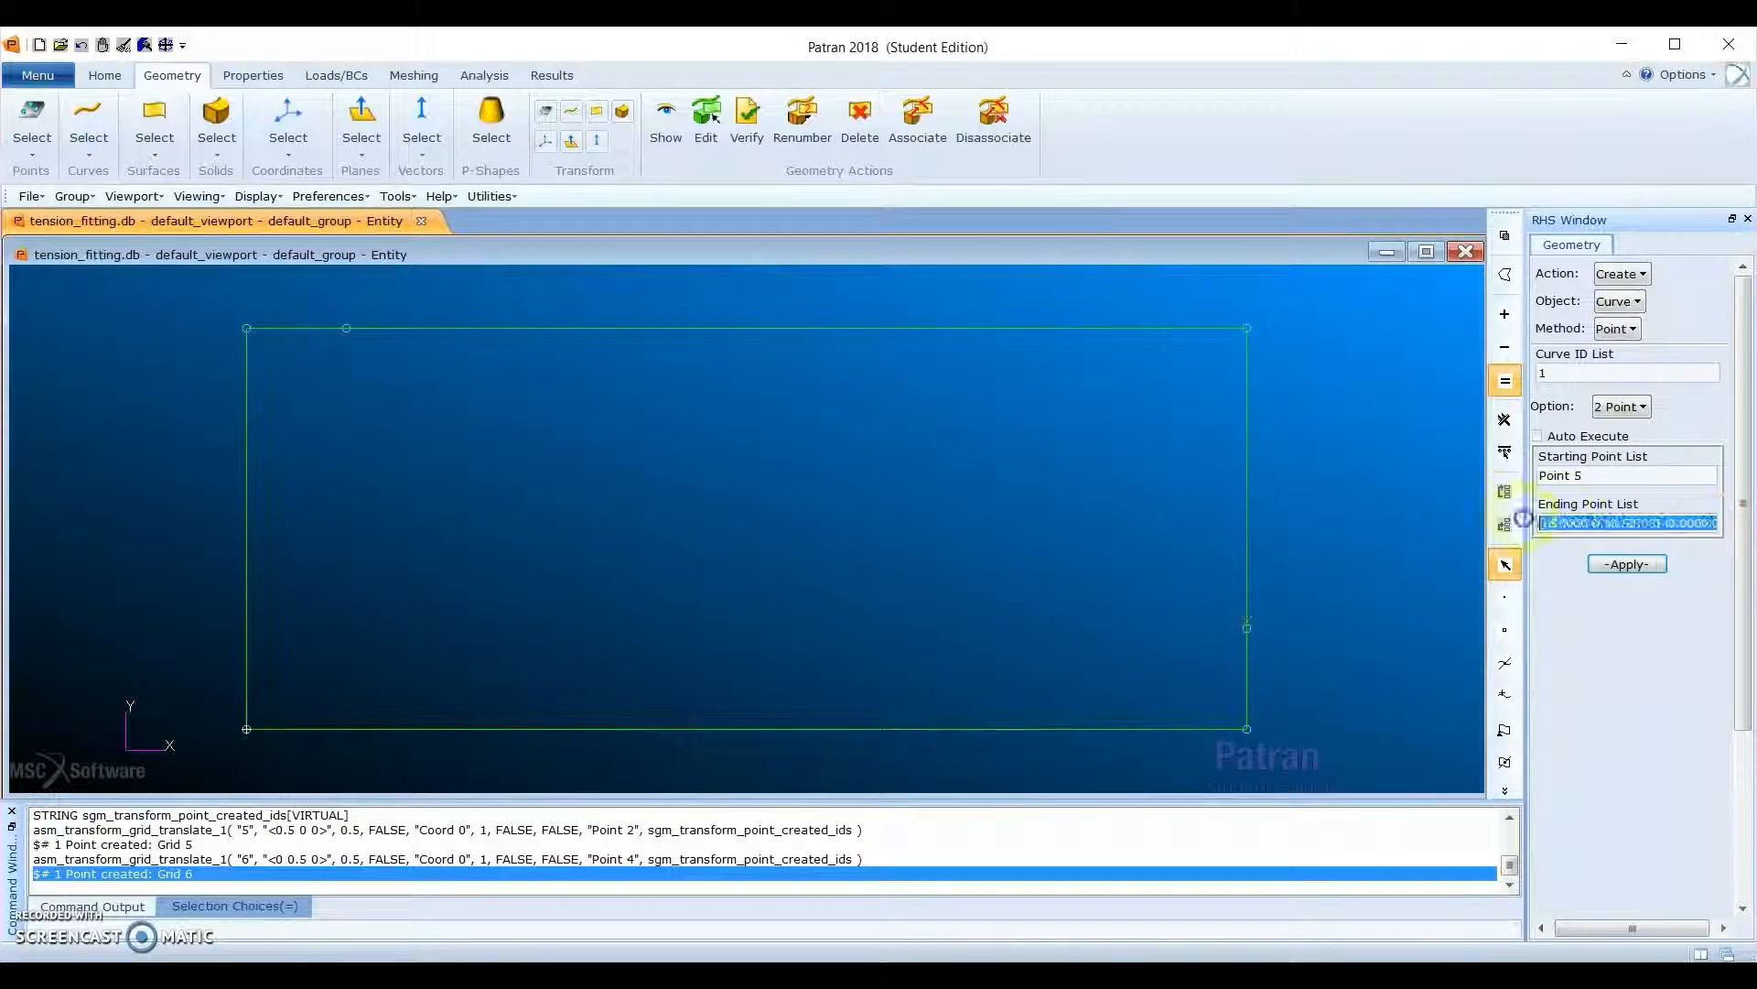
pyautogui.press('BackSpace')
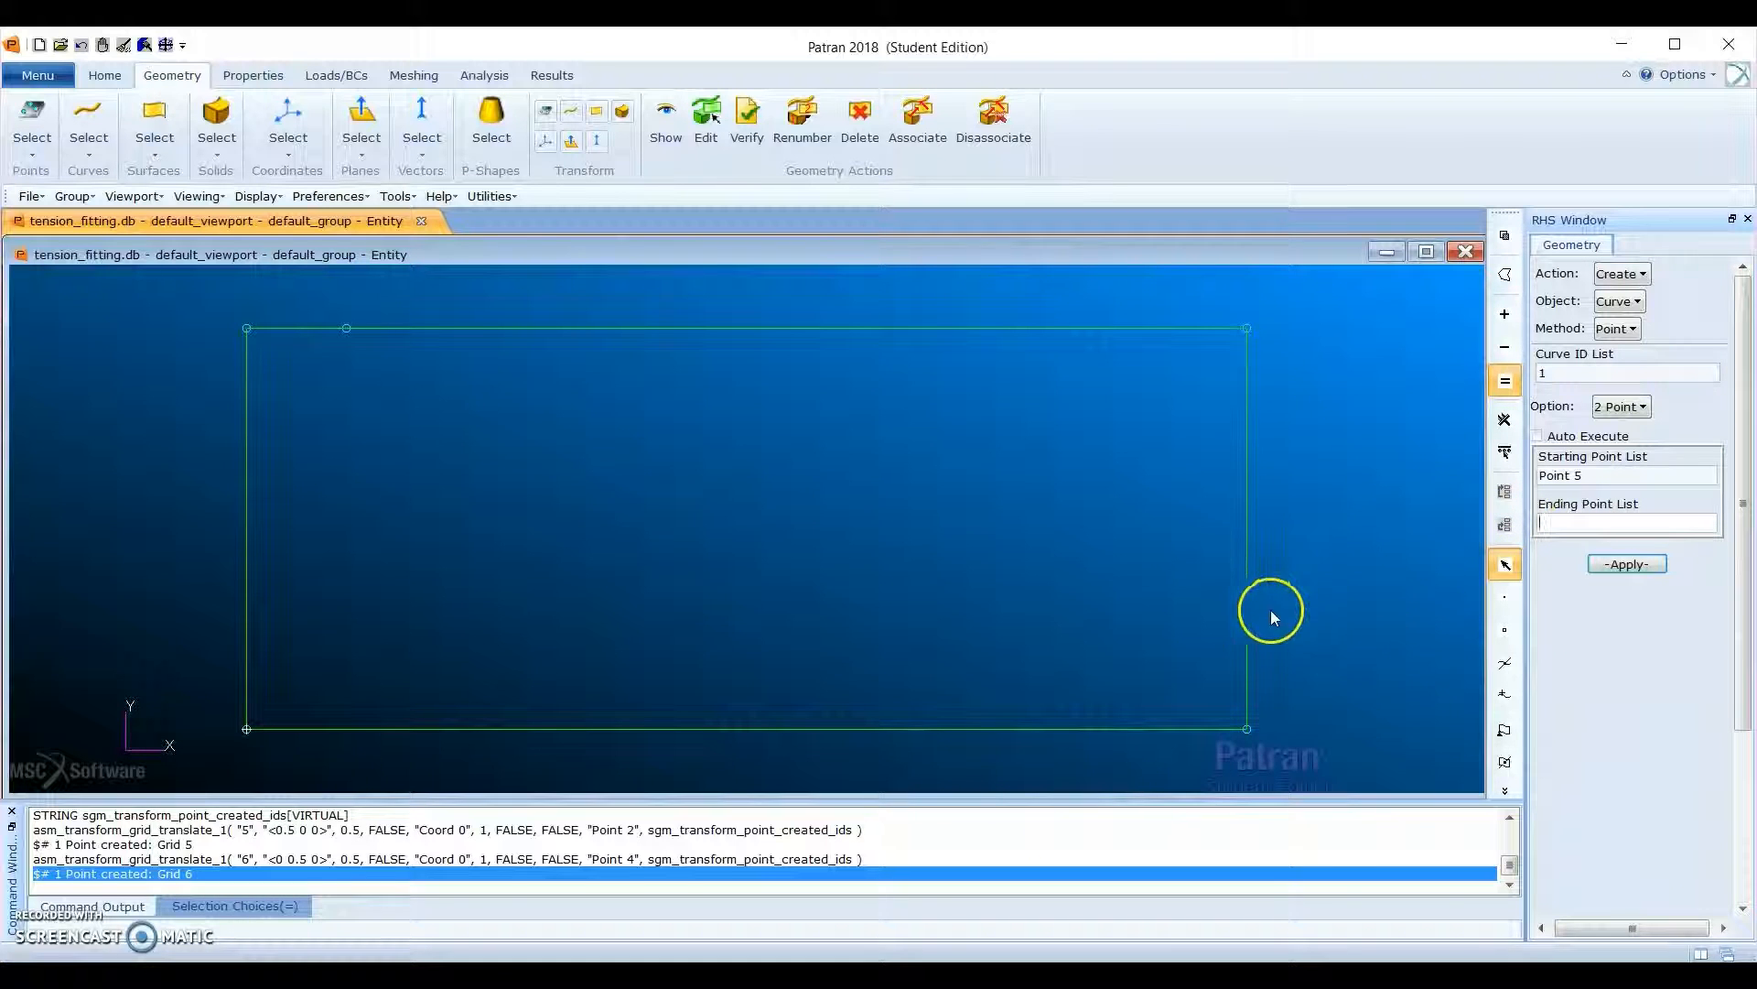
pyautogui.click(1248, 627)
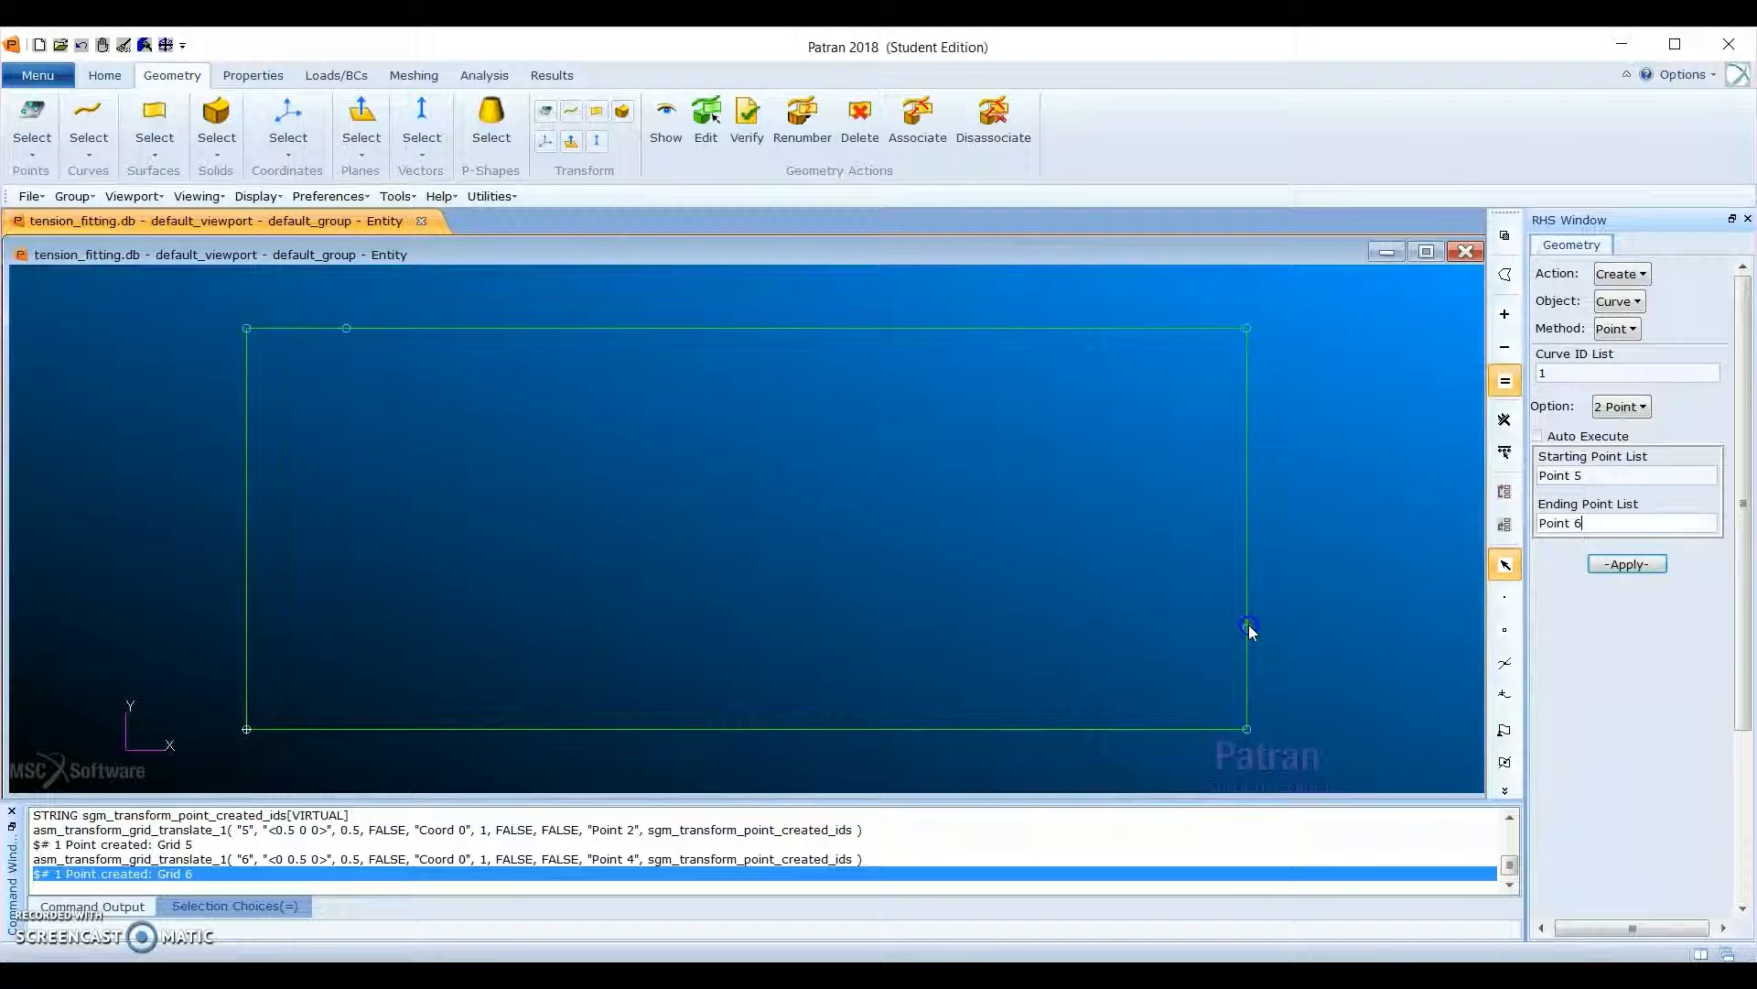
pyautogui.click(1628, 564)
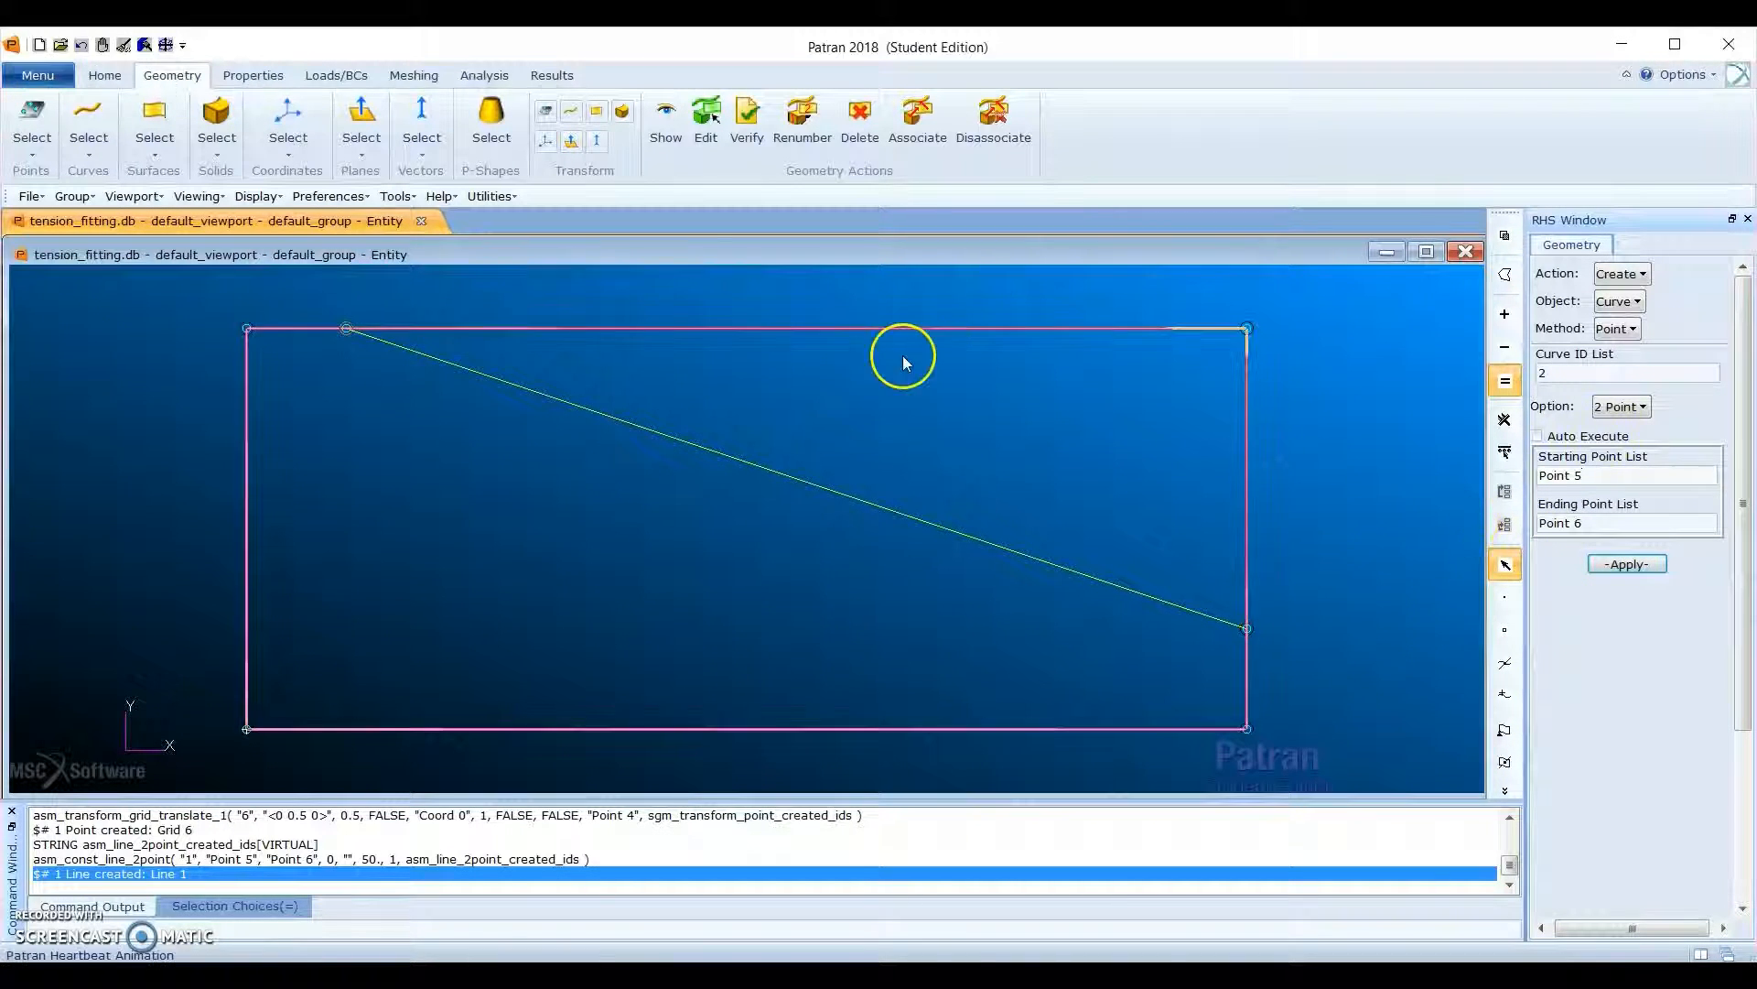
# Step: Break the rectangular surface along the sloped curve, with auto execute off and the original surface deleted
pyautogui.click(1637, 284)
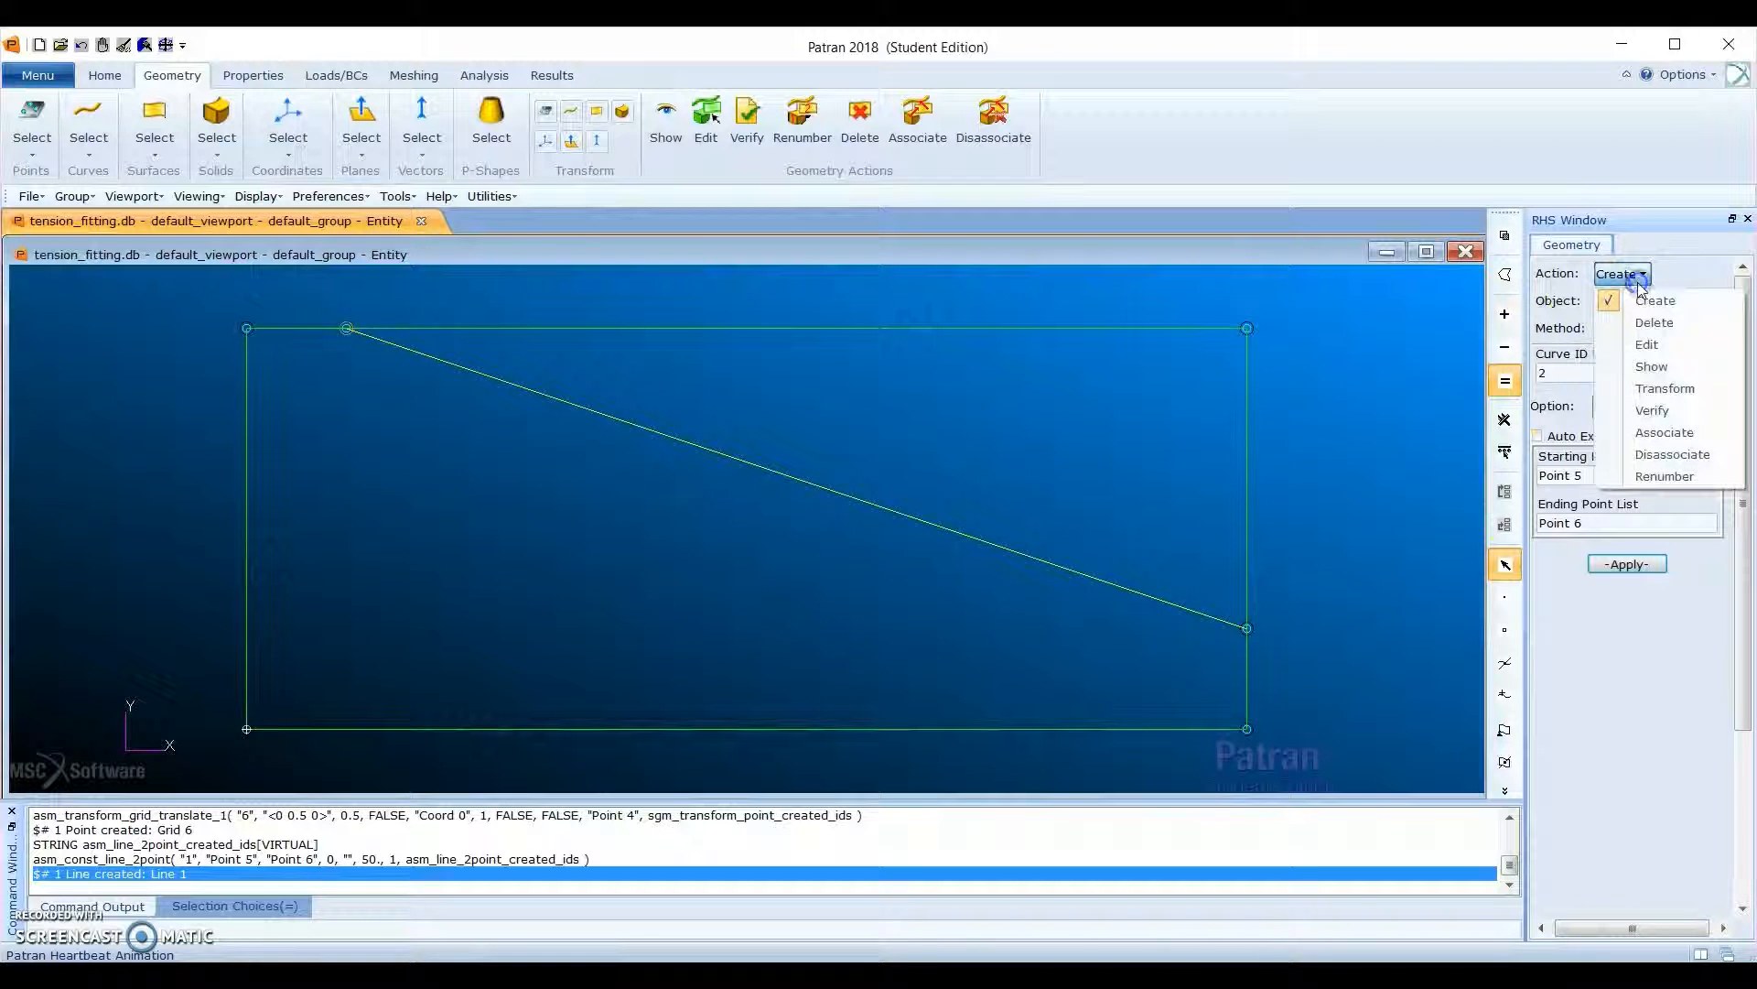
pyautogui.click(1665, 346)
pyautogui.click(1620, 301)
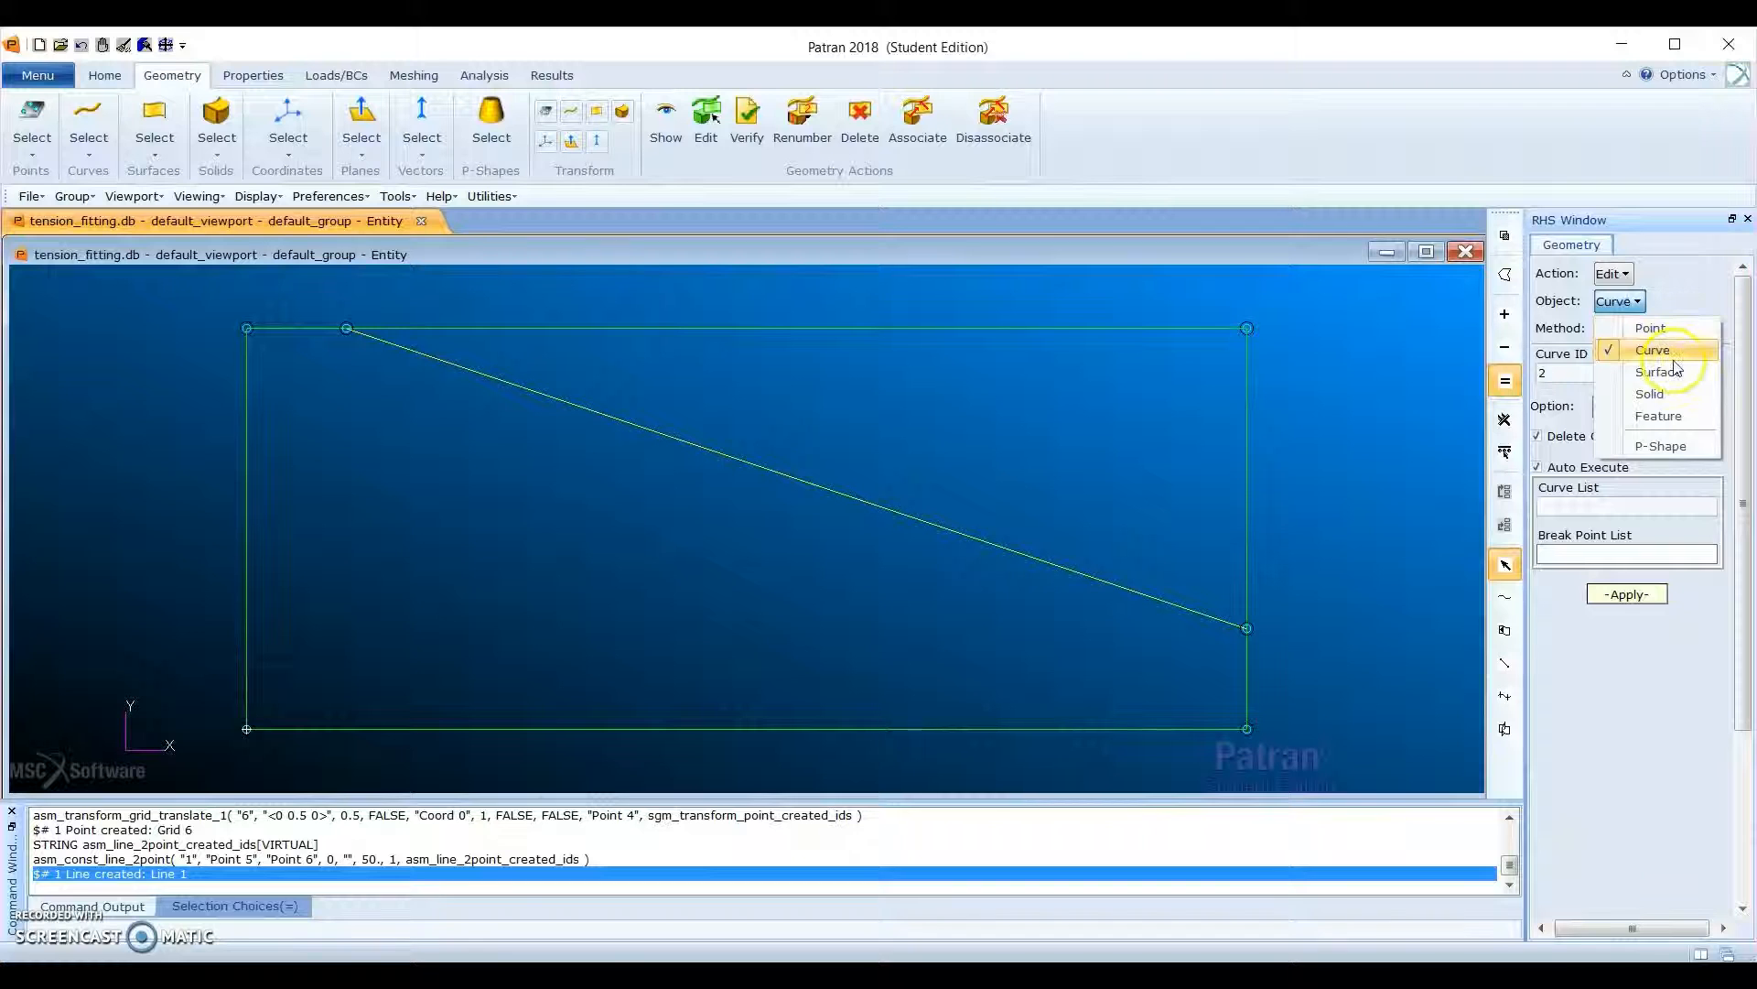
pyautogui.click(1659, 372)
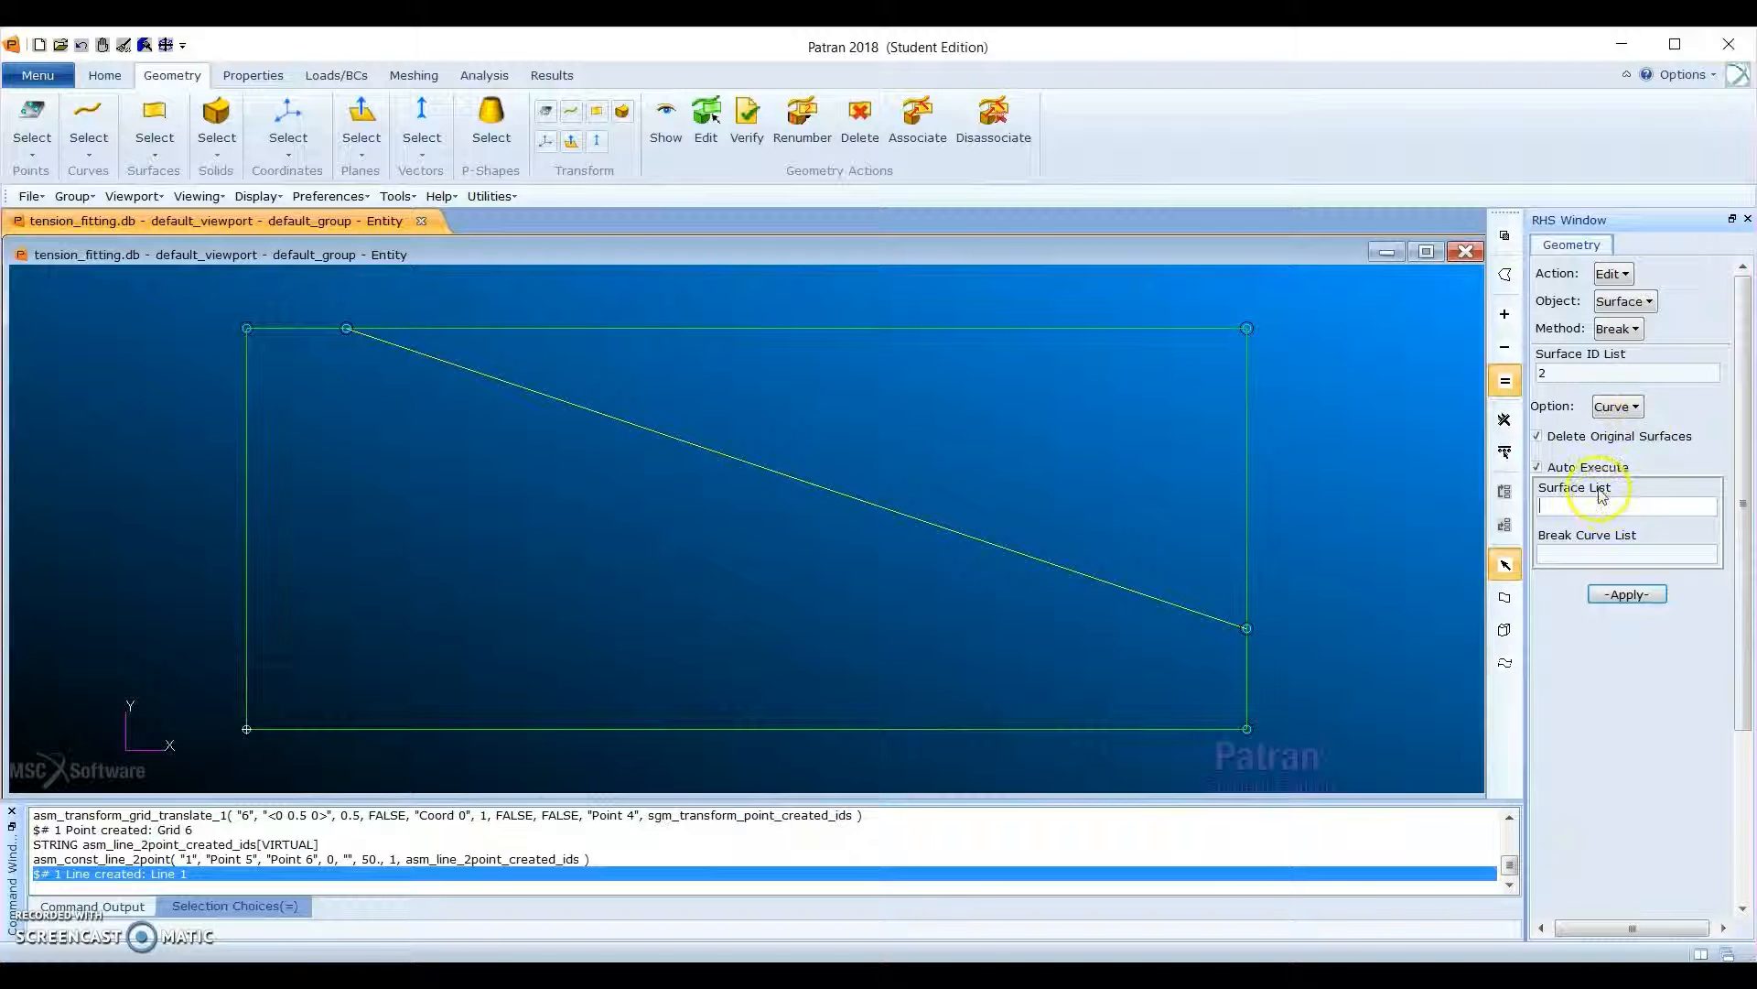
pyautogui.click(1556, 467)
pyautogui.click(688, 400)
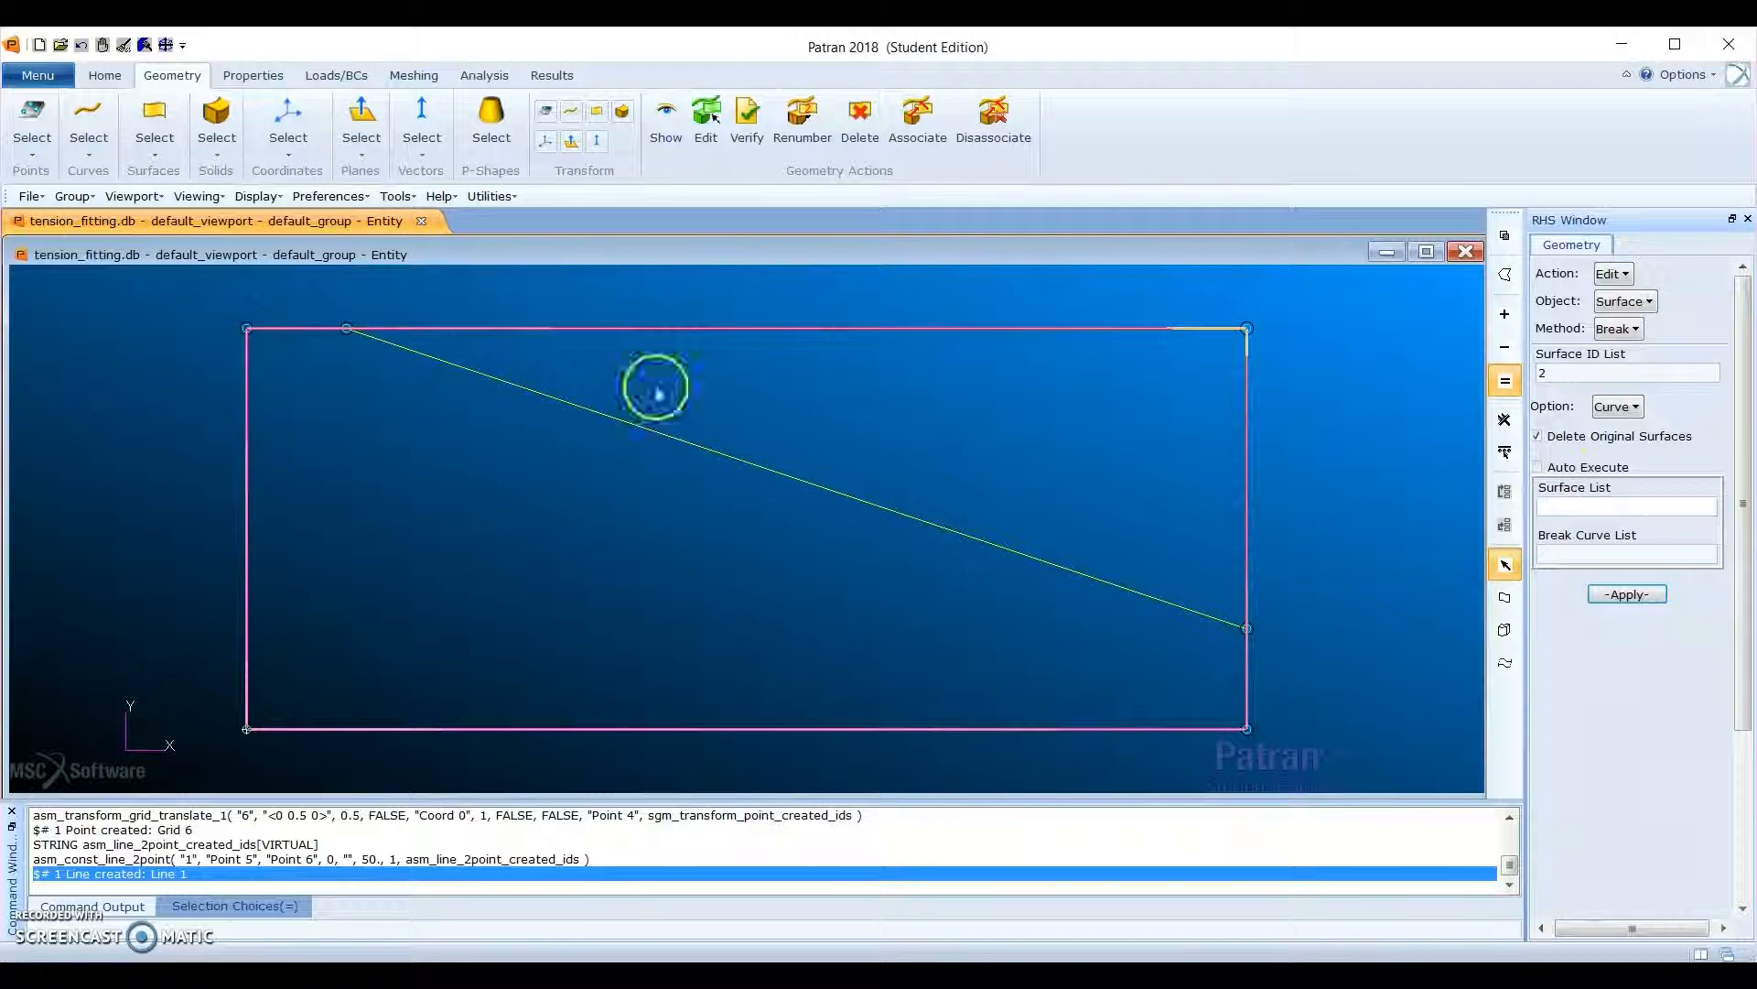
pyautogui.click(743, 593)
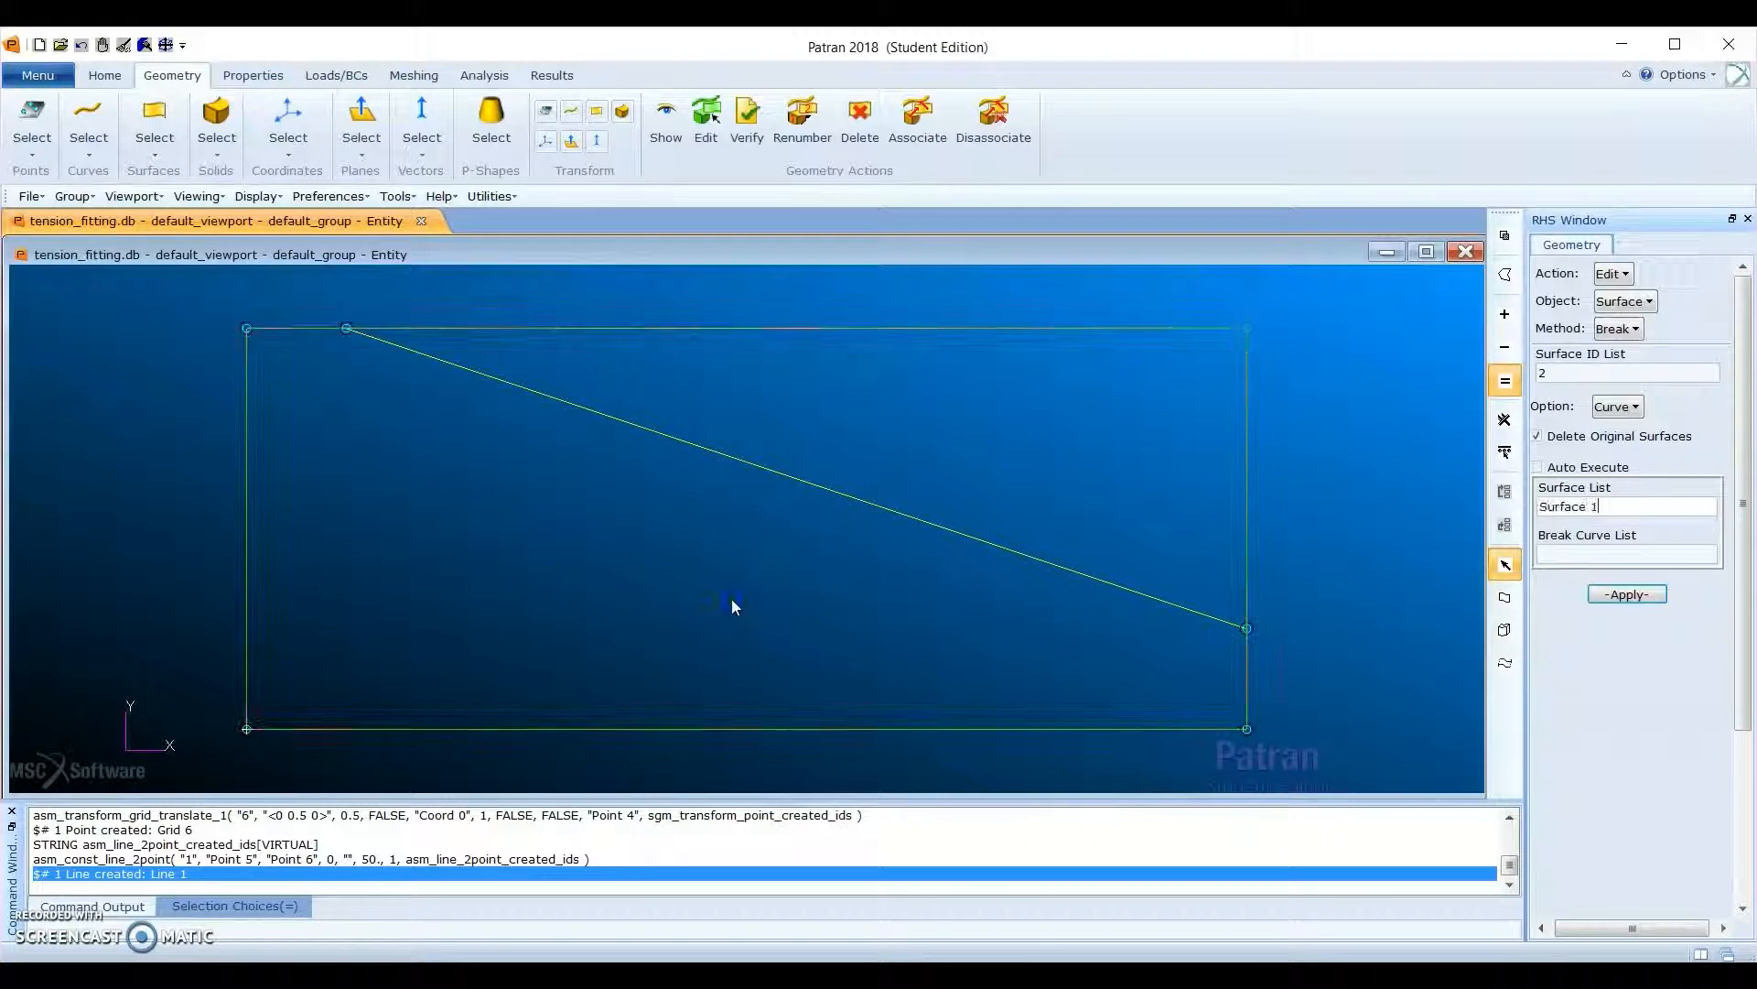
pyautogui.click(1619, 552)
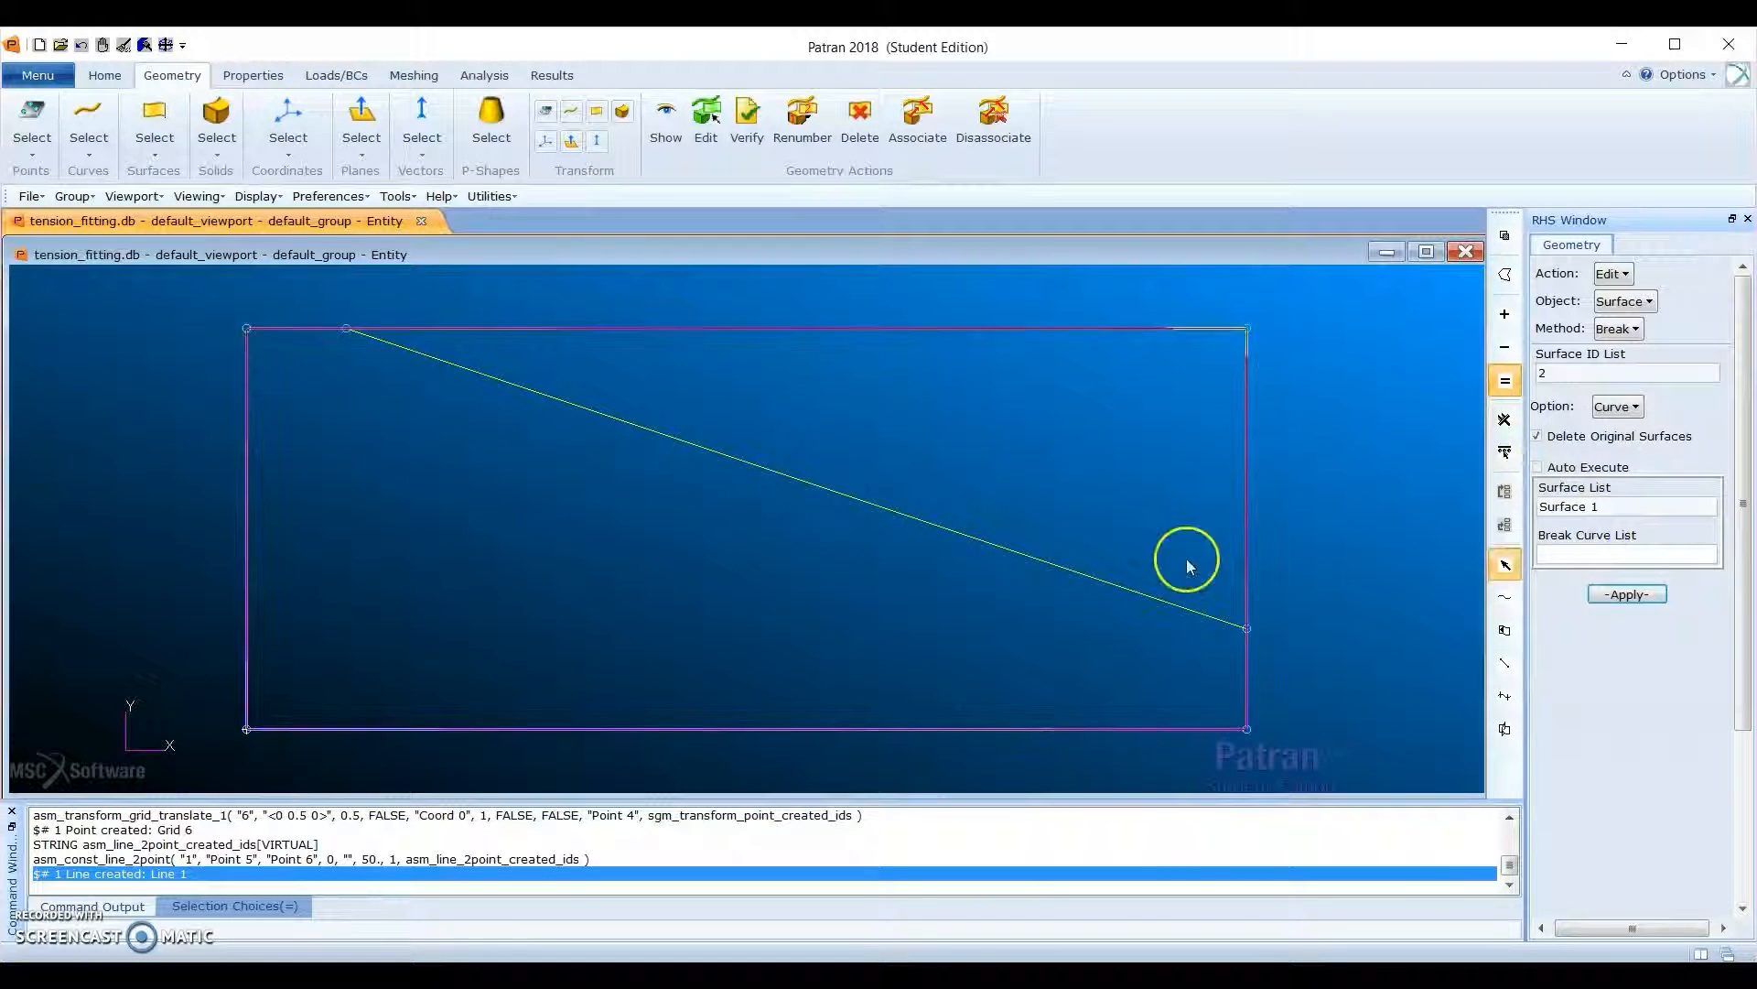
pyautogui.click(884, 515)
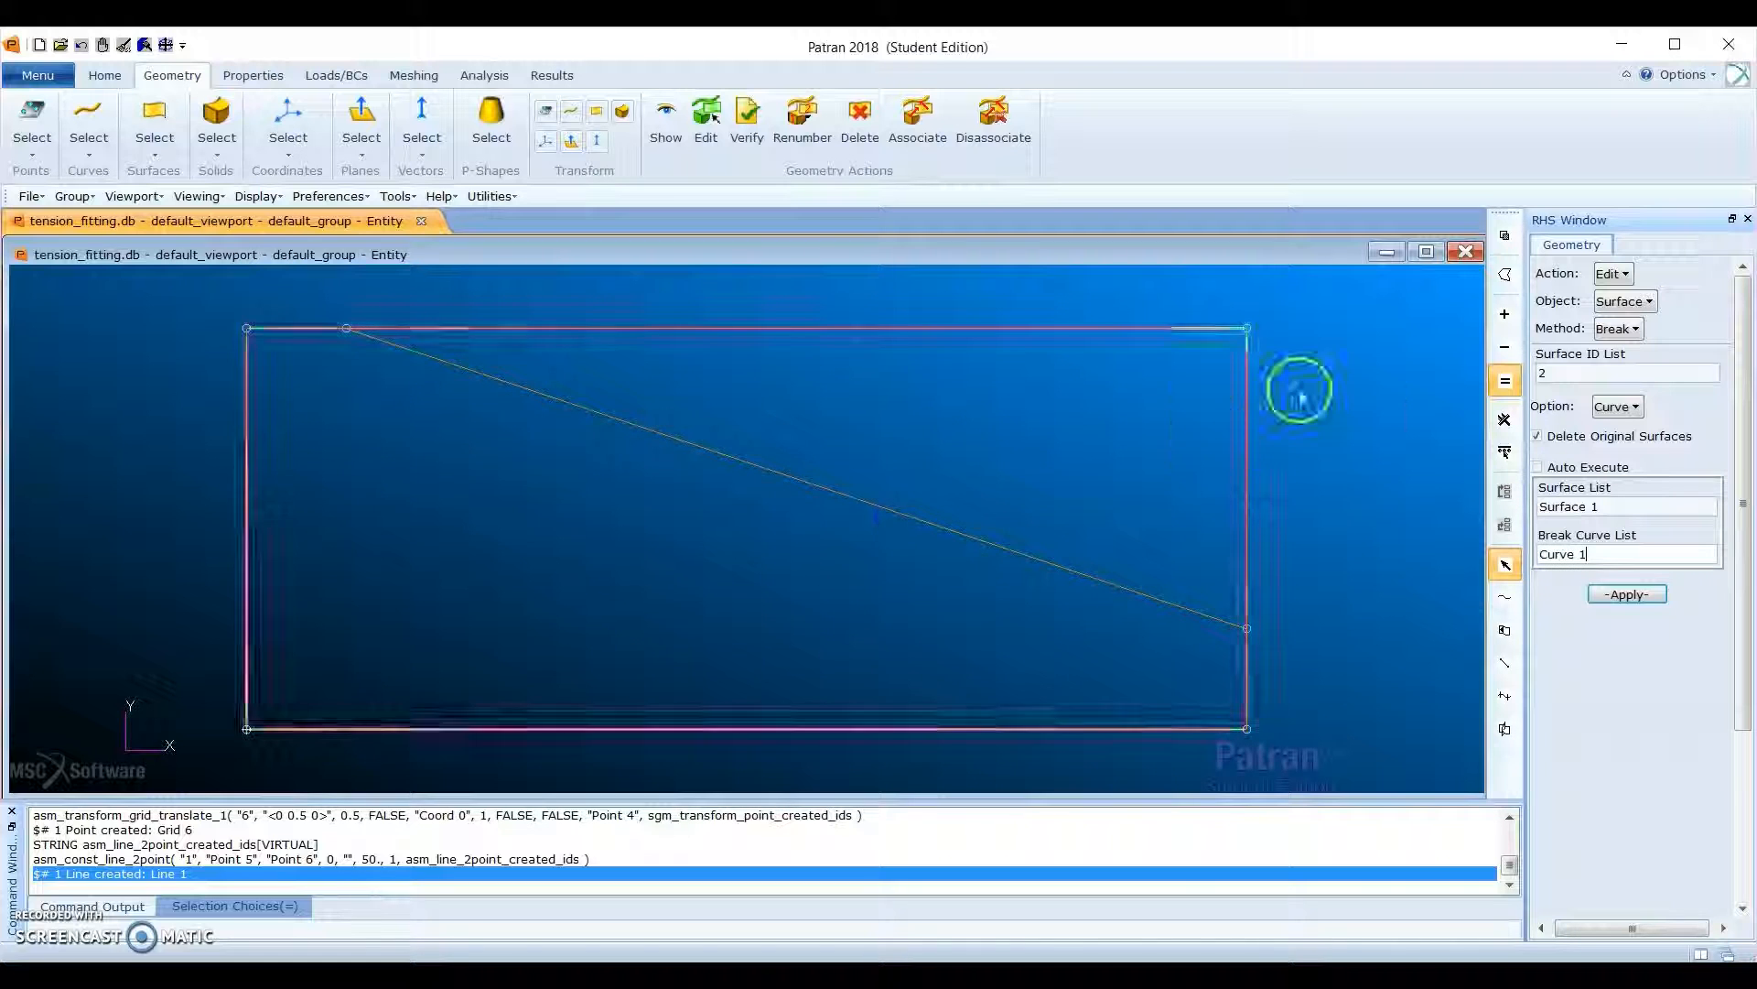
pyautogui.click(1615, 597)
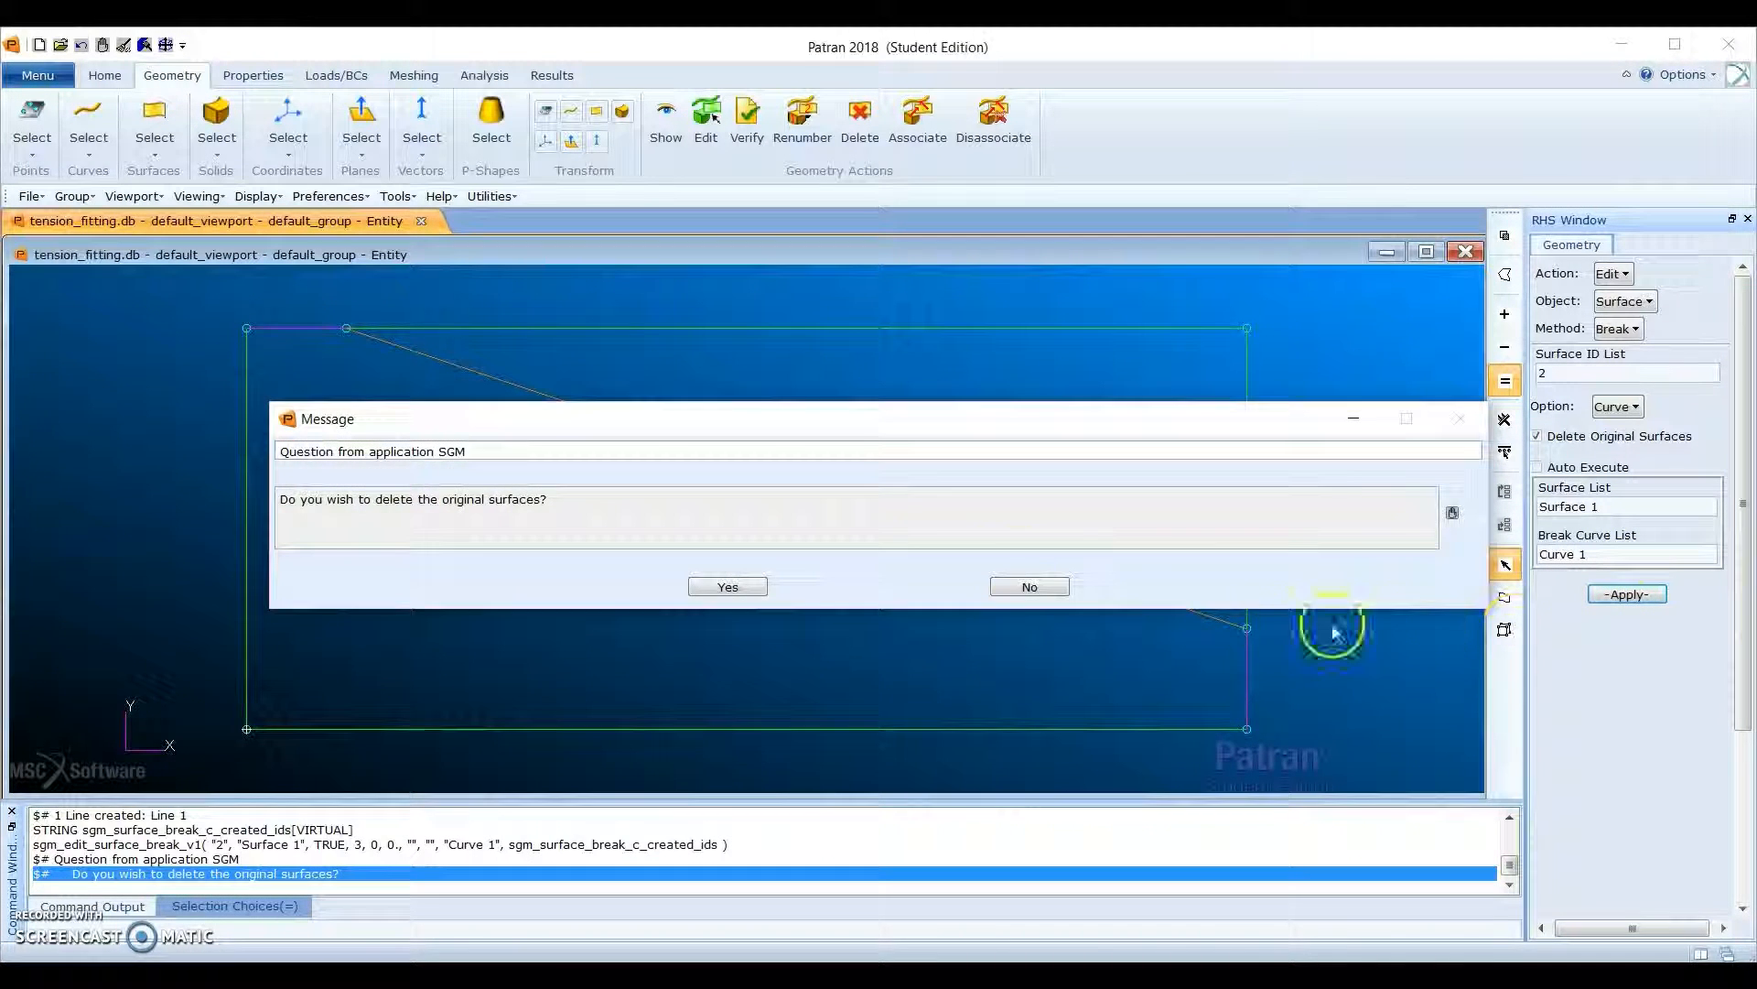
pyautogui.click(728, 587)
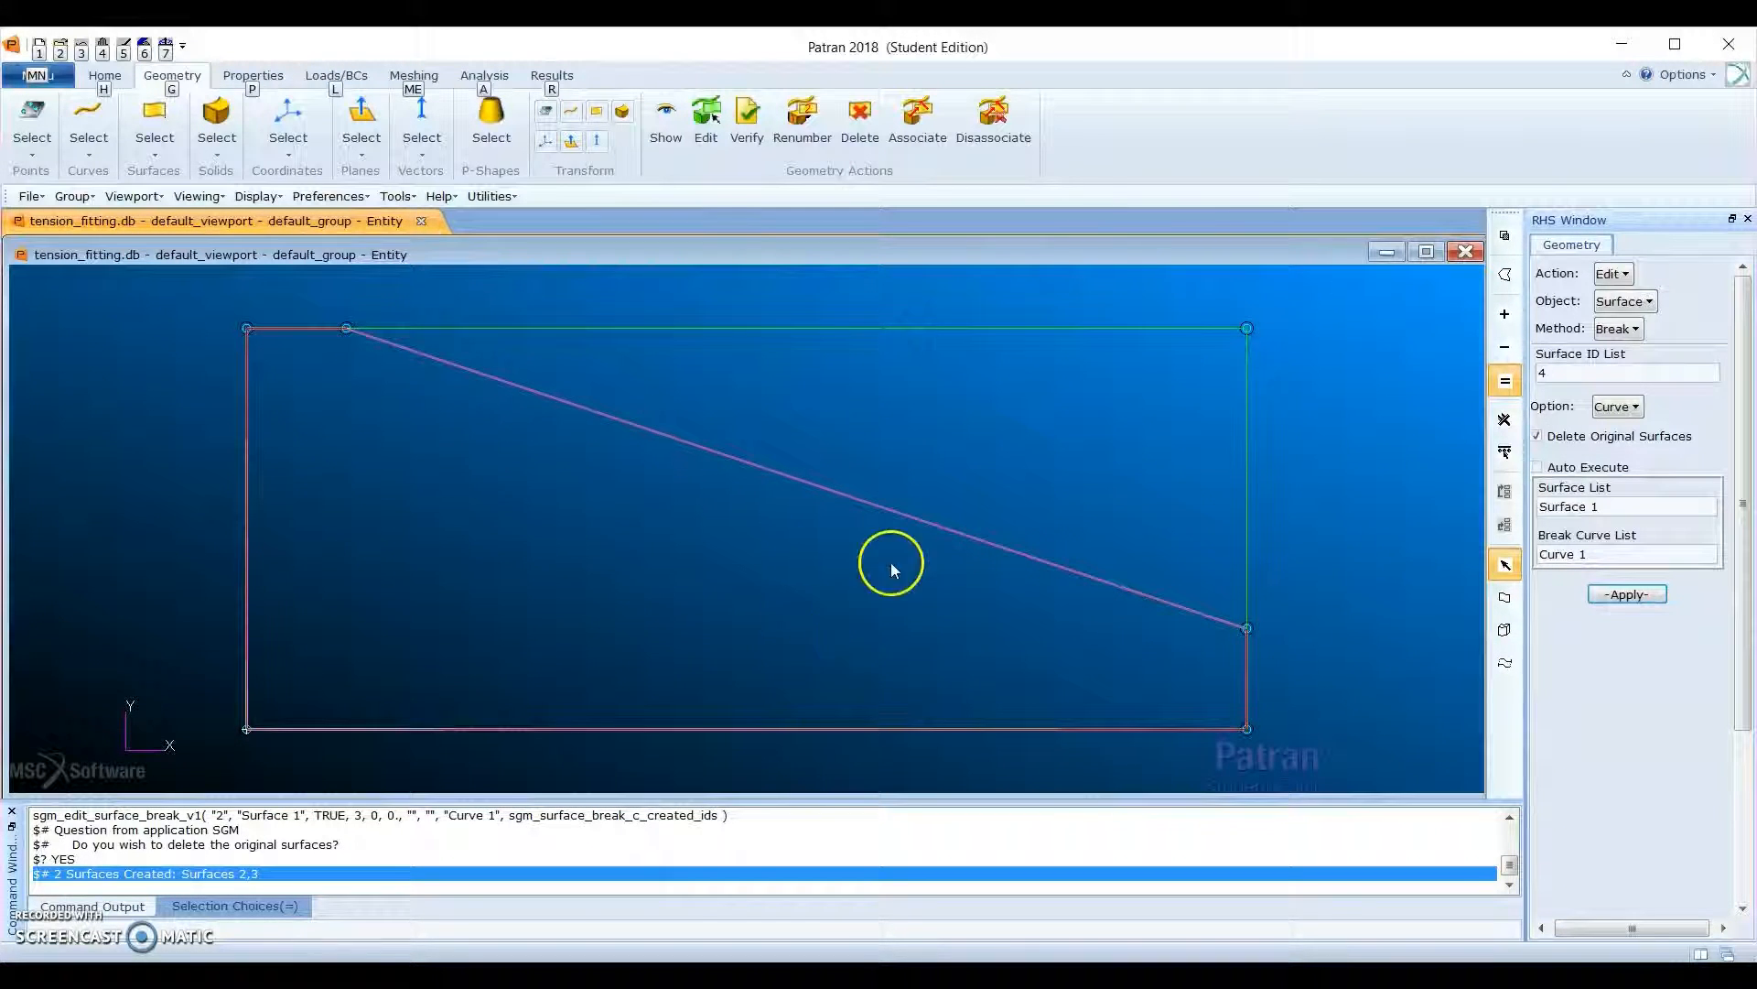
pyautogui.press('alt')
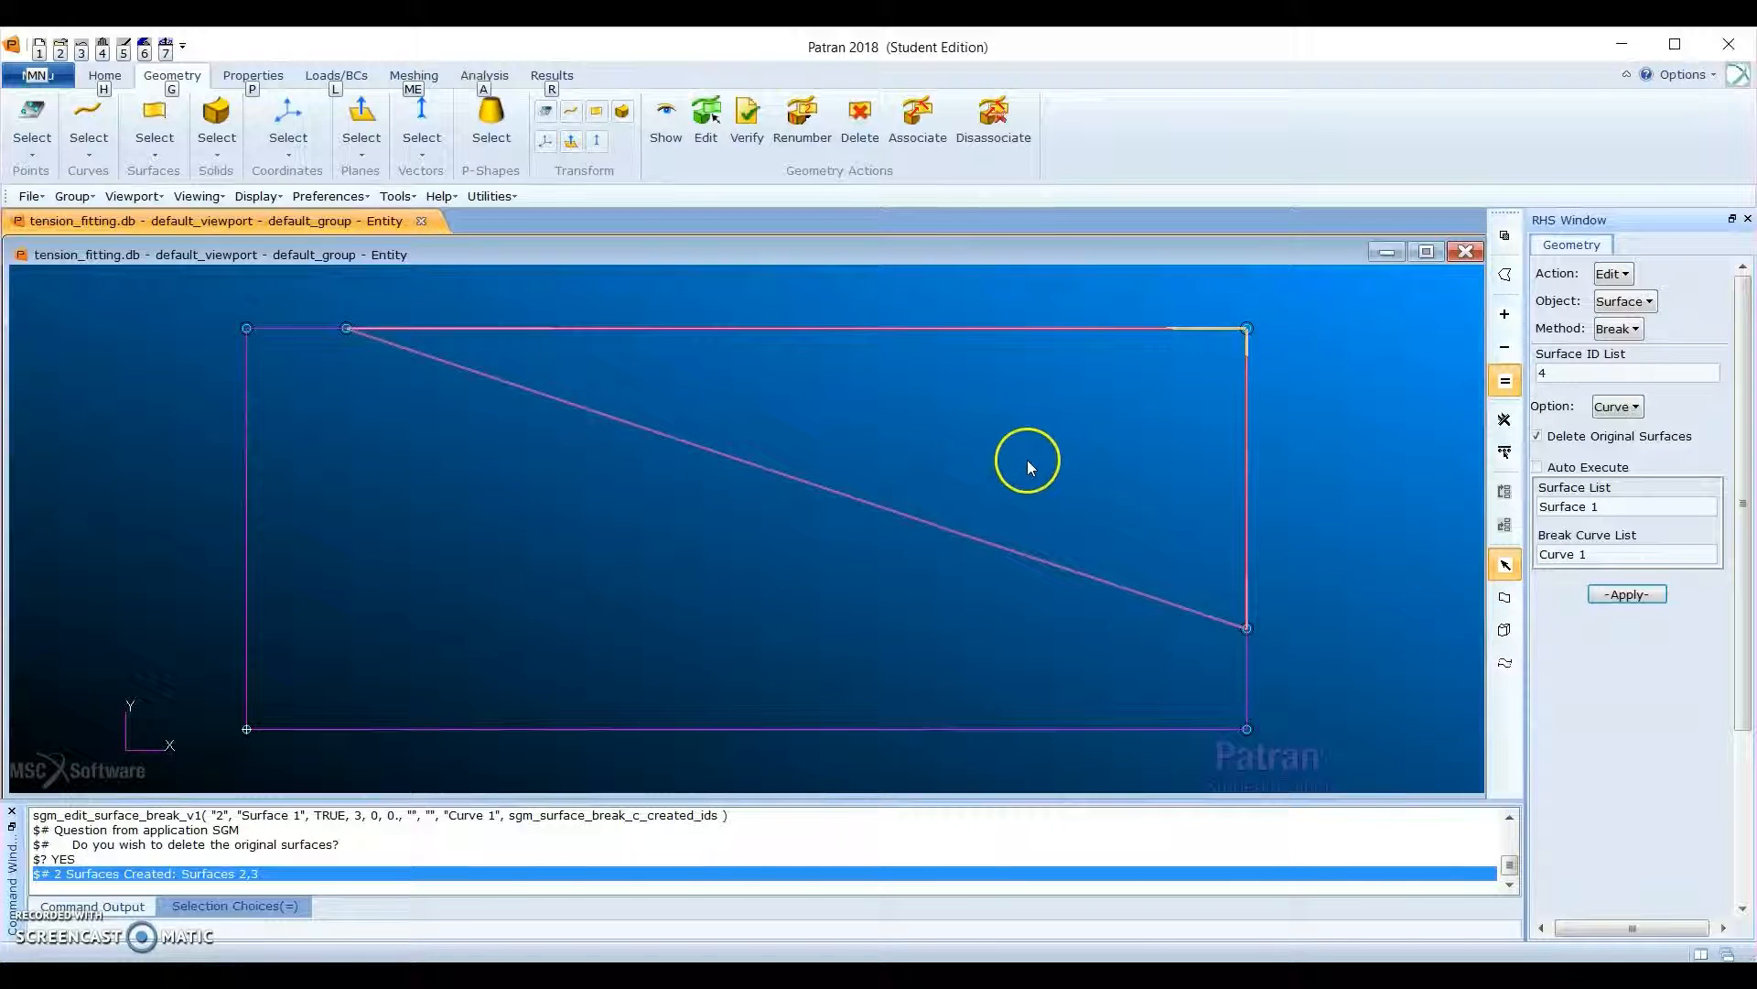
# Step: Delete the triangular surface above the sloped line and refresh the graphics
pyautogui.click(1613, 274)
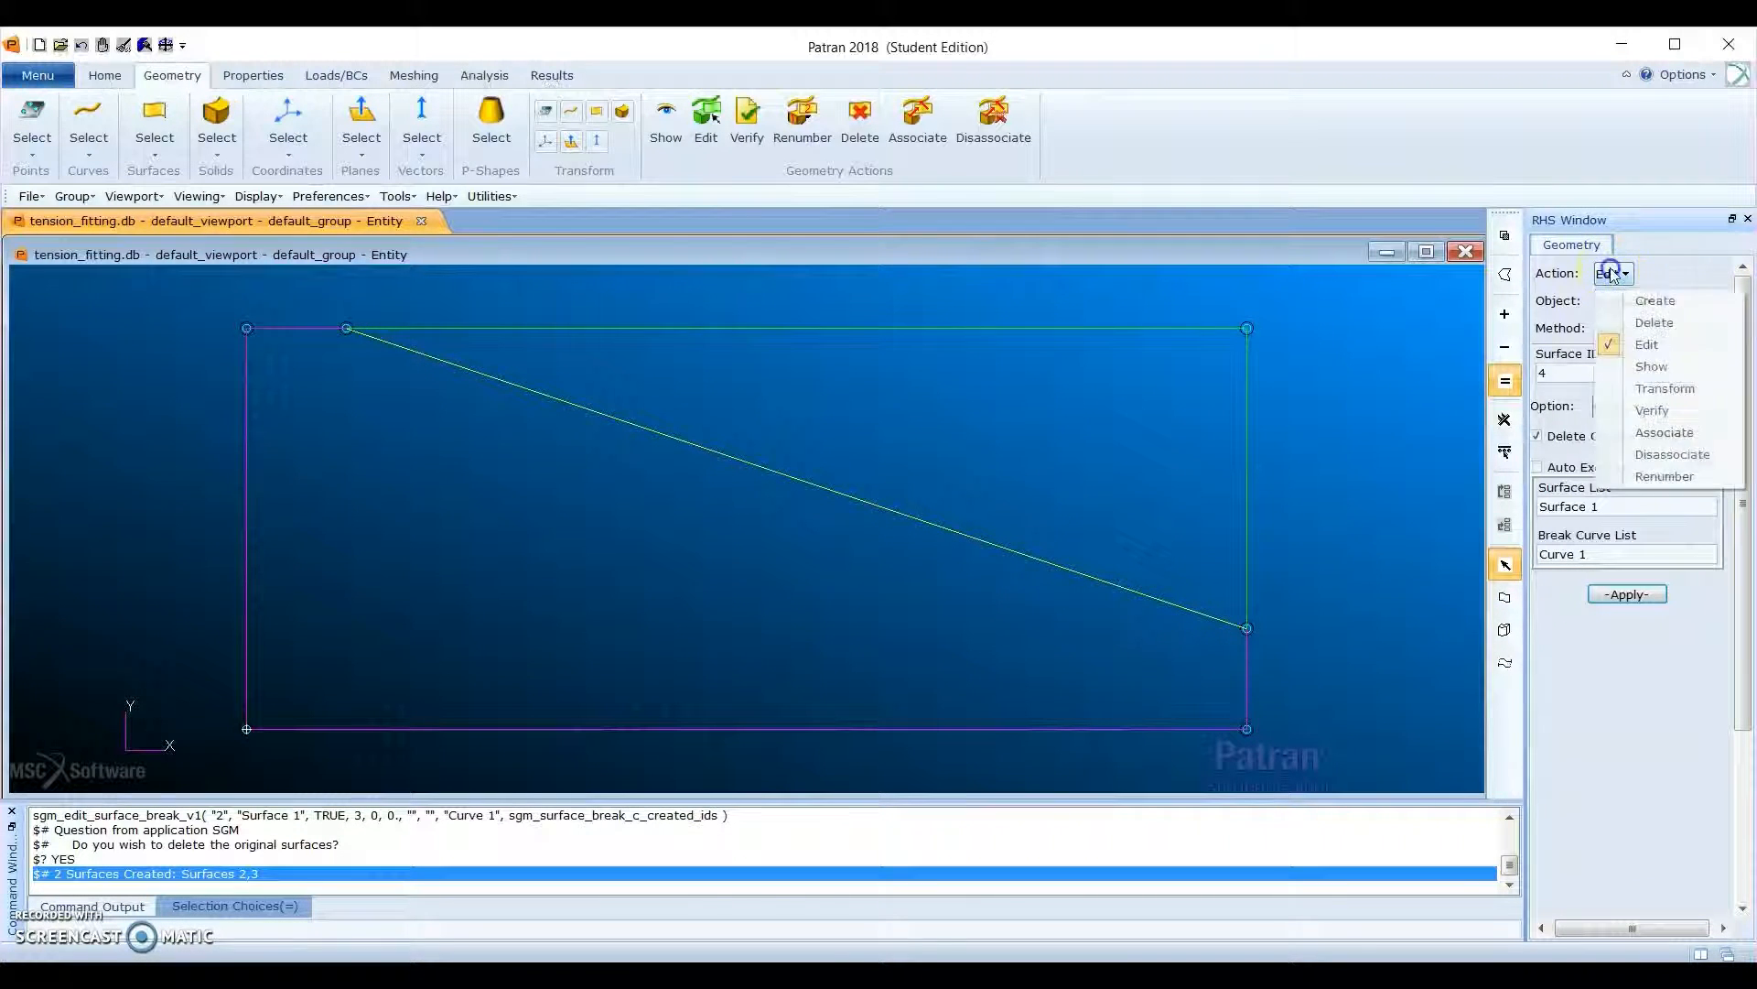
pyautogui.click(1692, 326)
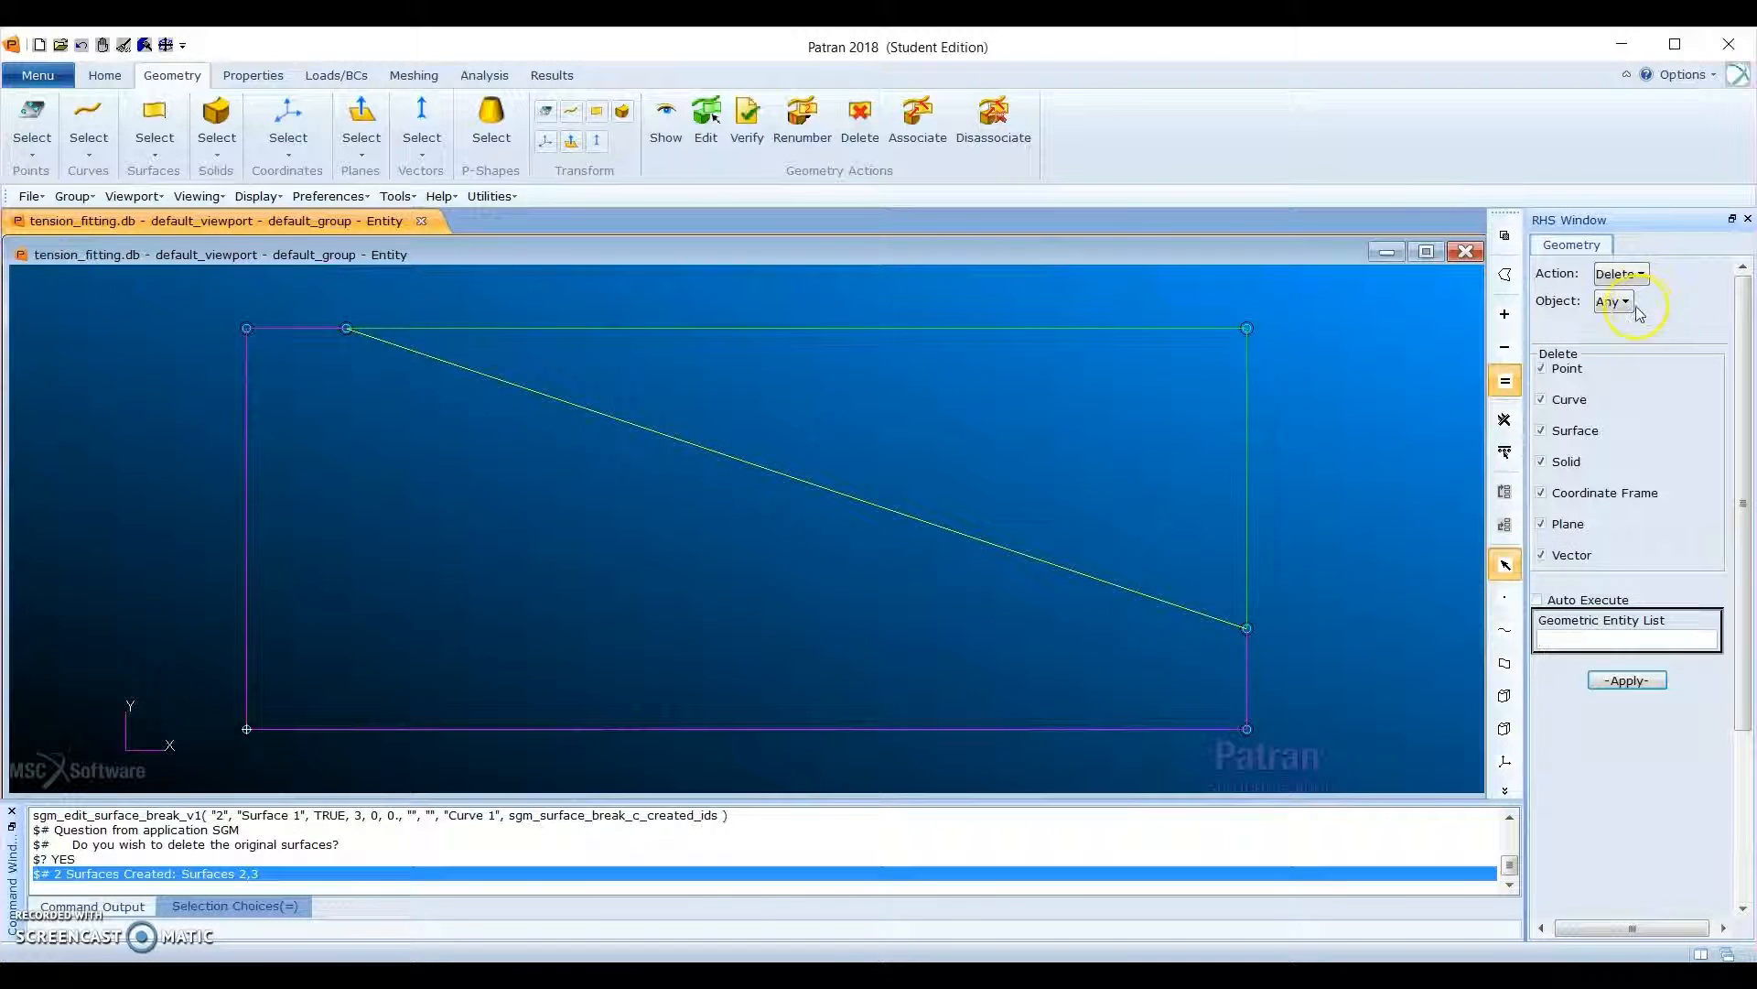
pyautogui.click(1636, 306)
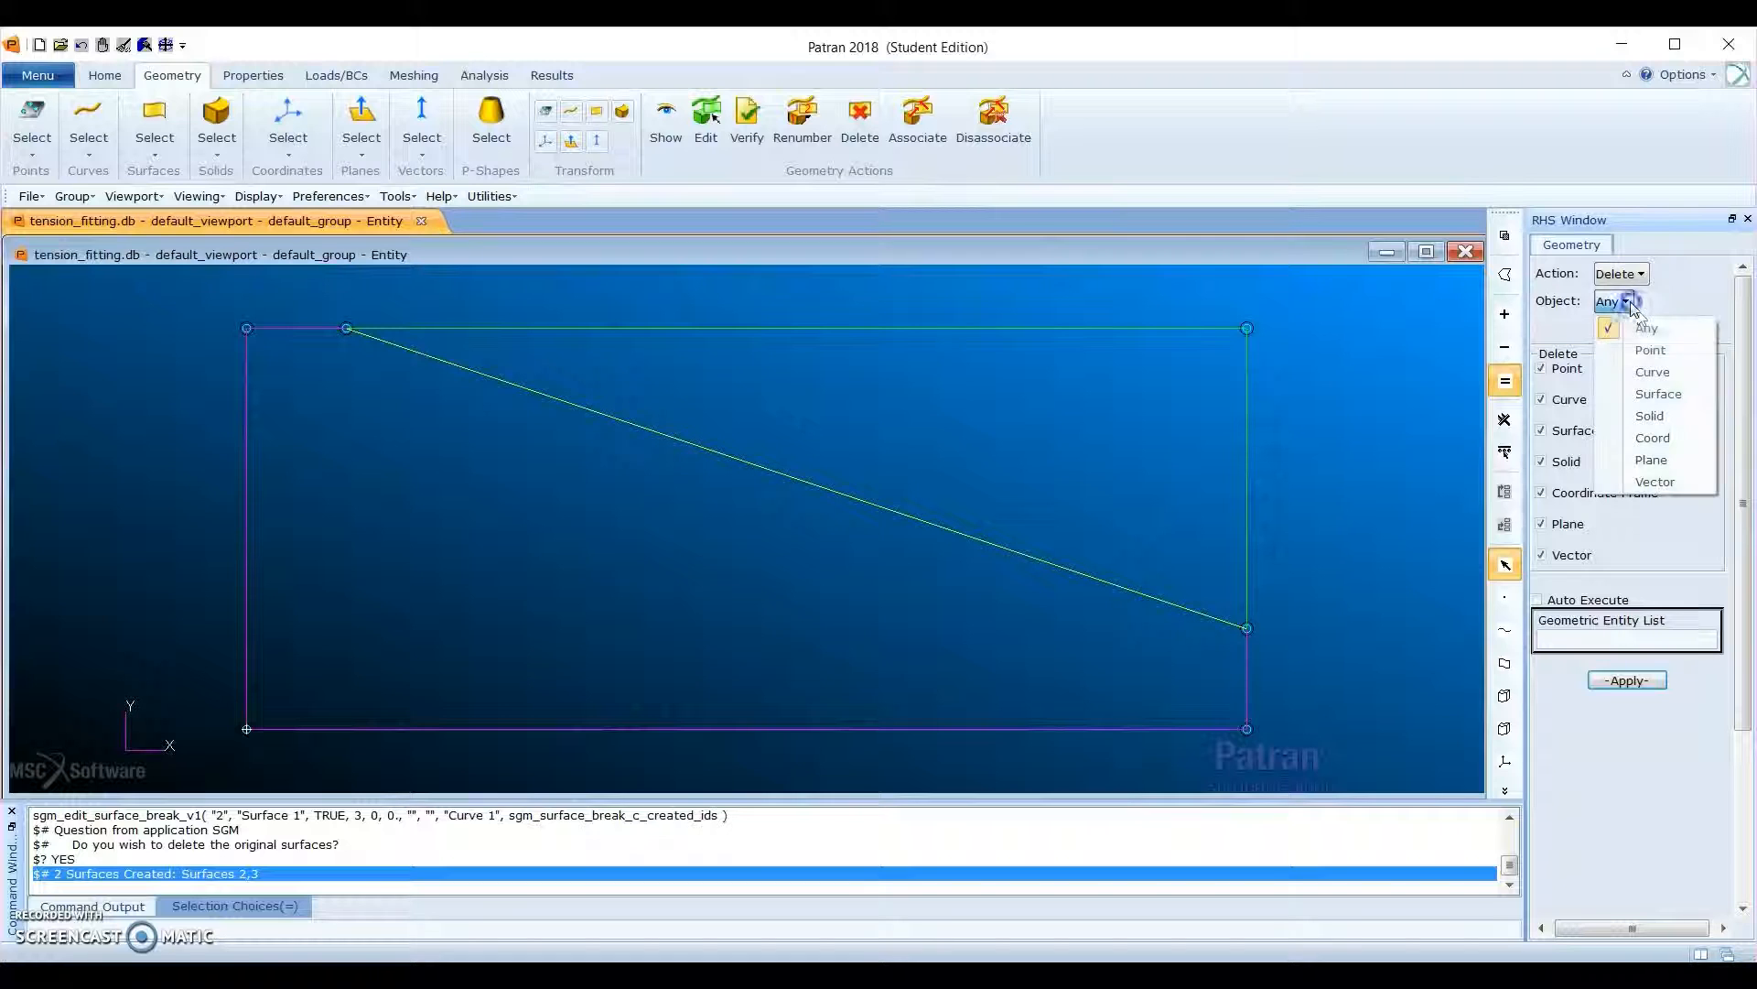
pyautogui.click(1662, 394)
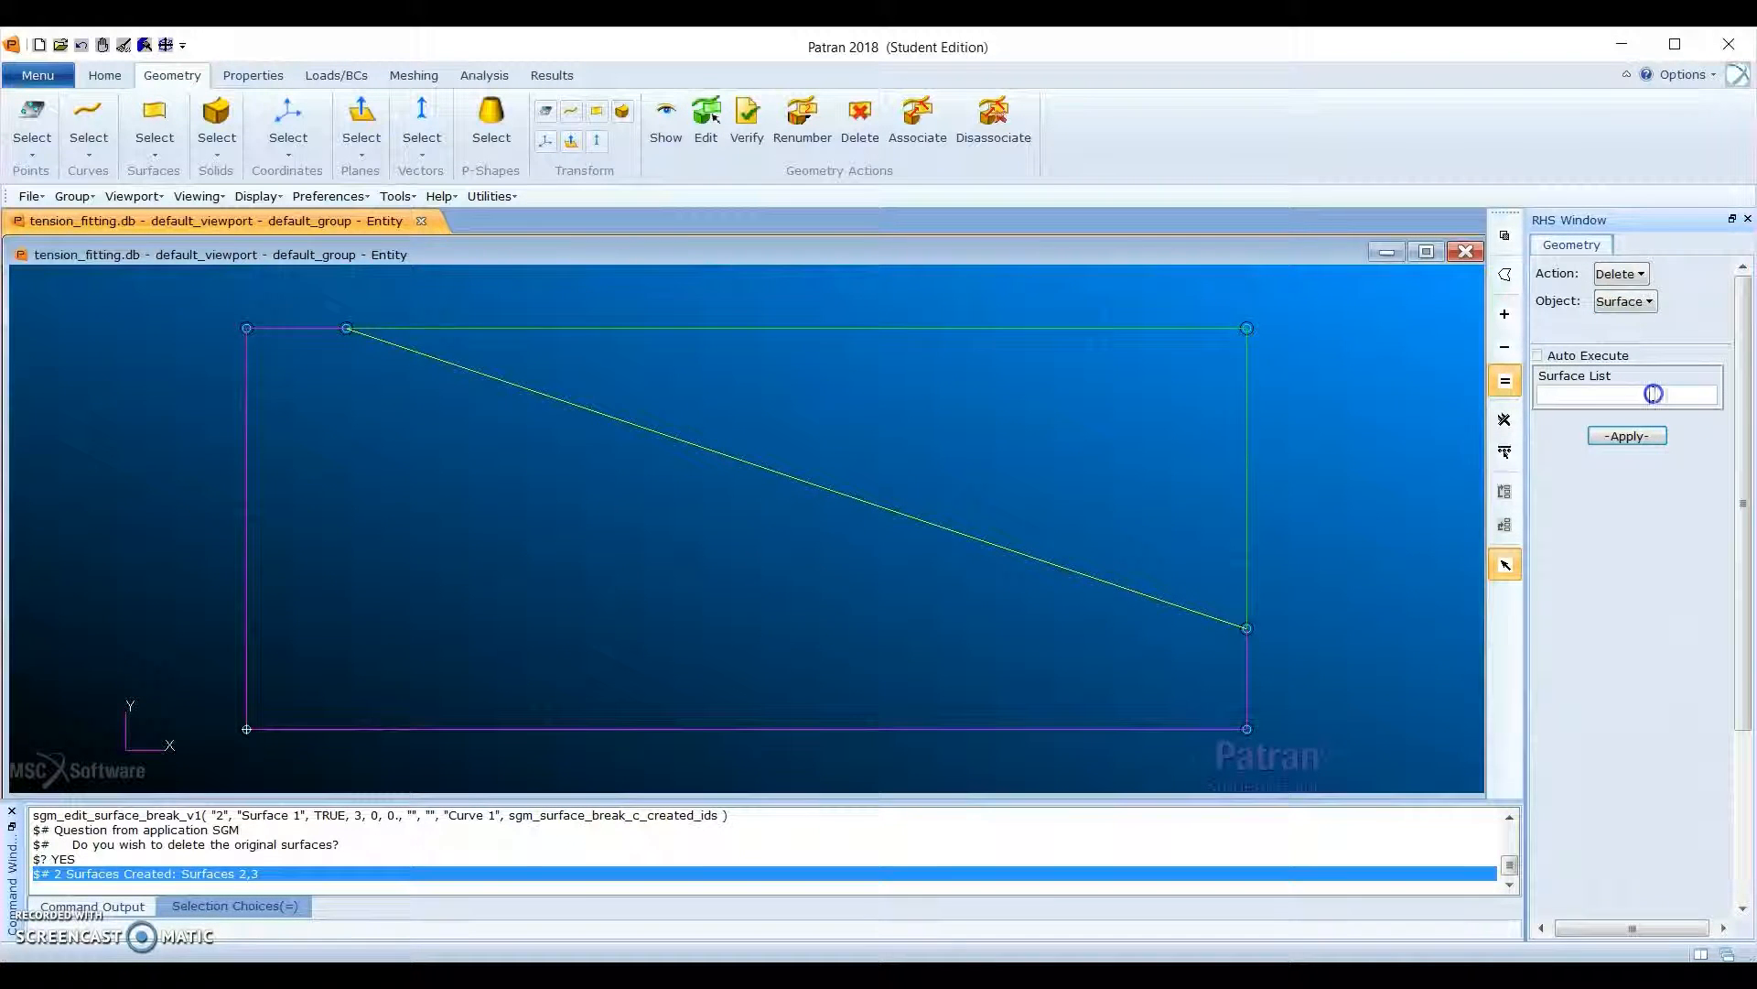
pyautogui.click(1008, 406)
pyautogui.click(1628, 436)
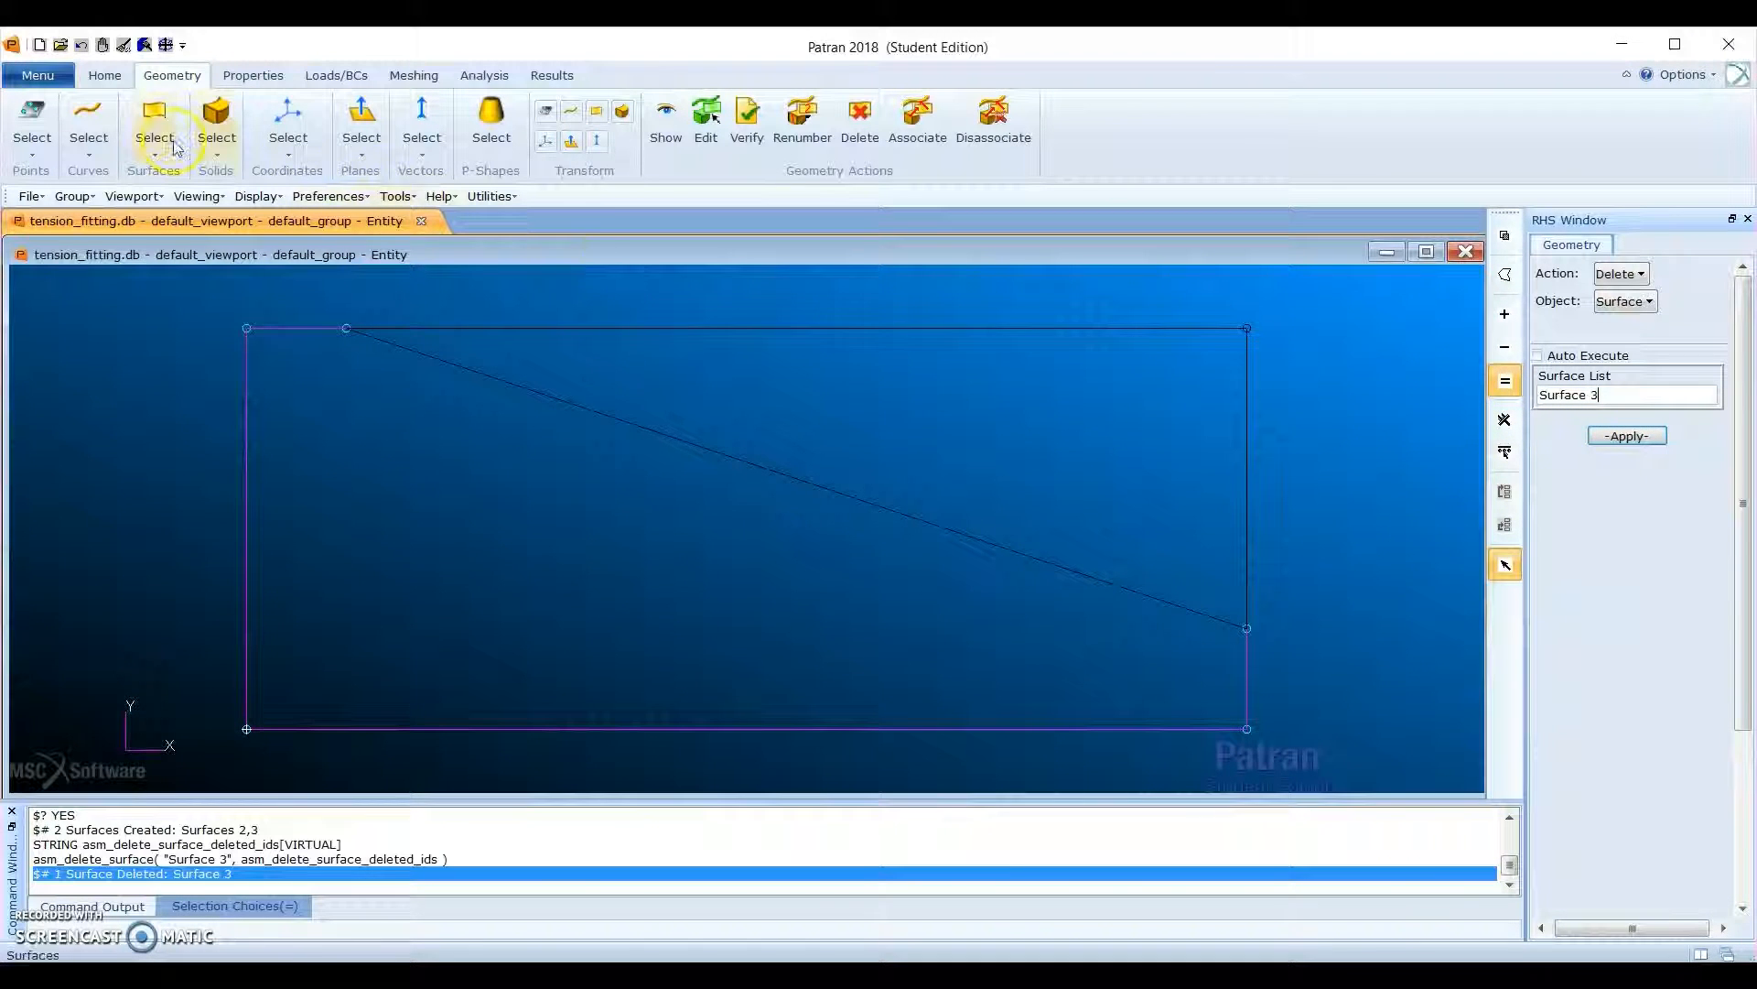
pyautogui.click(105, 75)
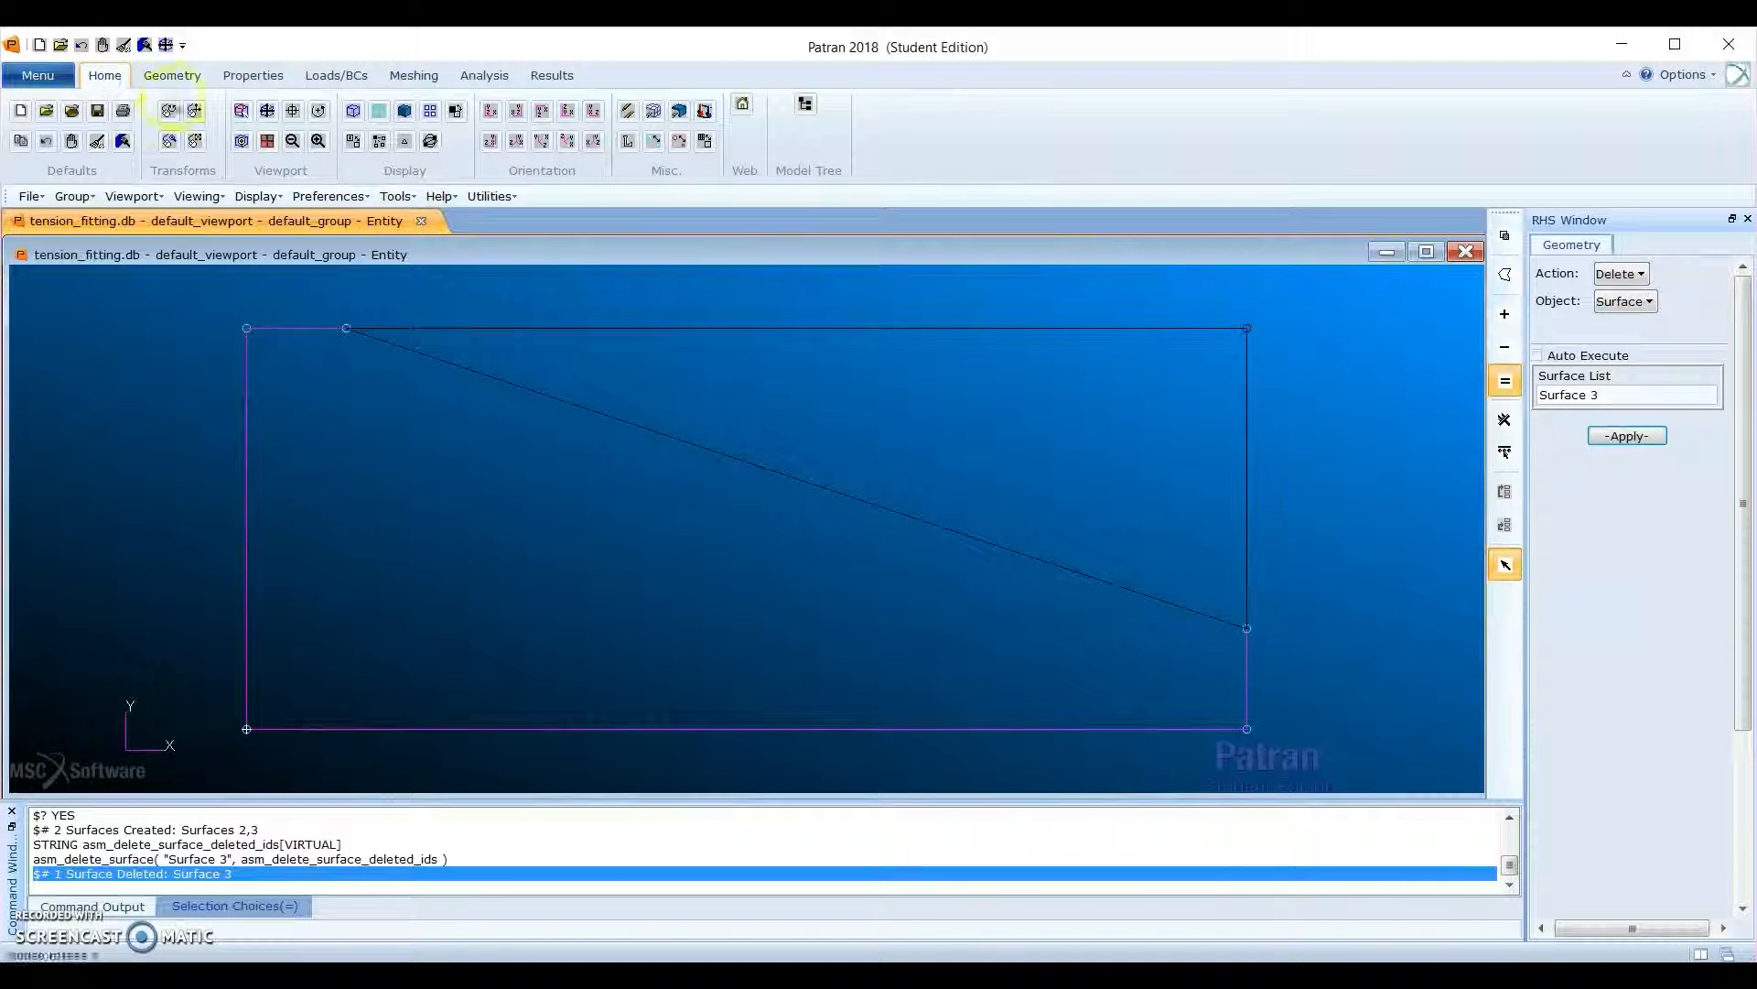
pyautogui.click(126, 141)
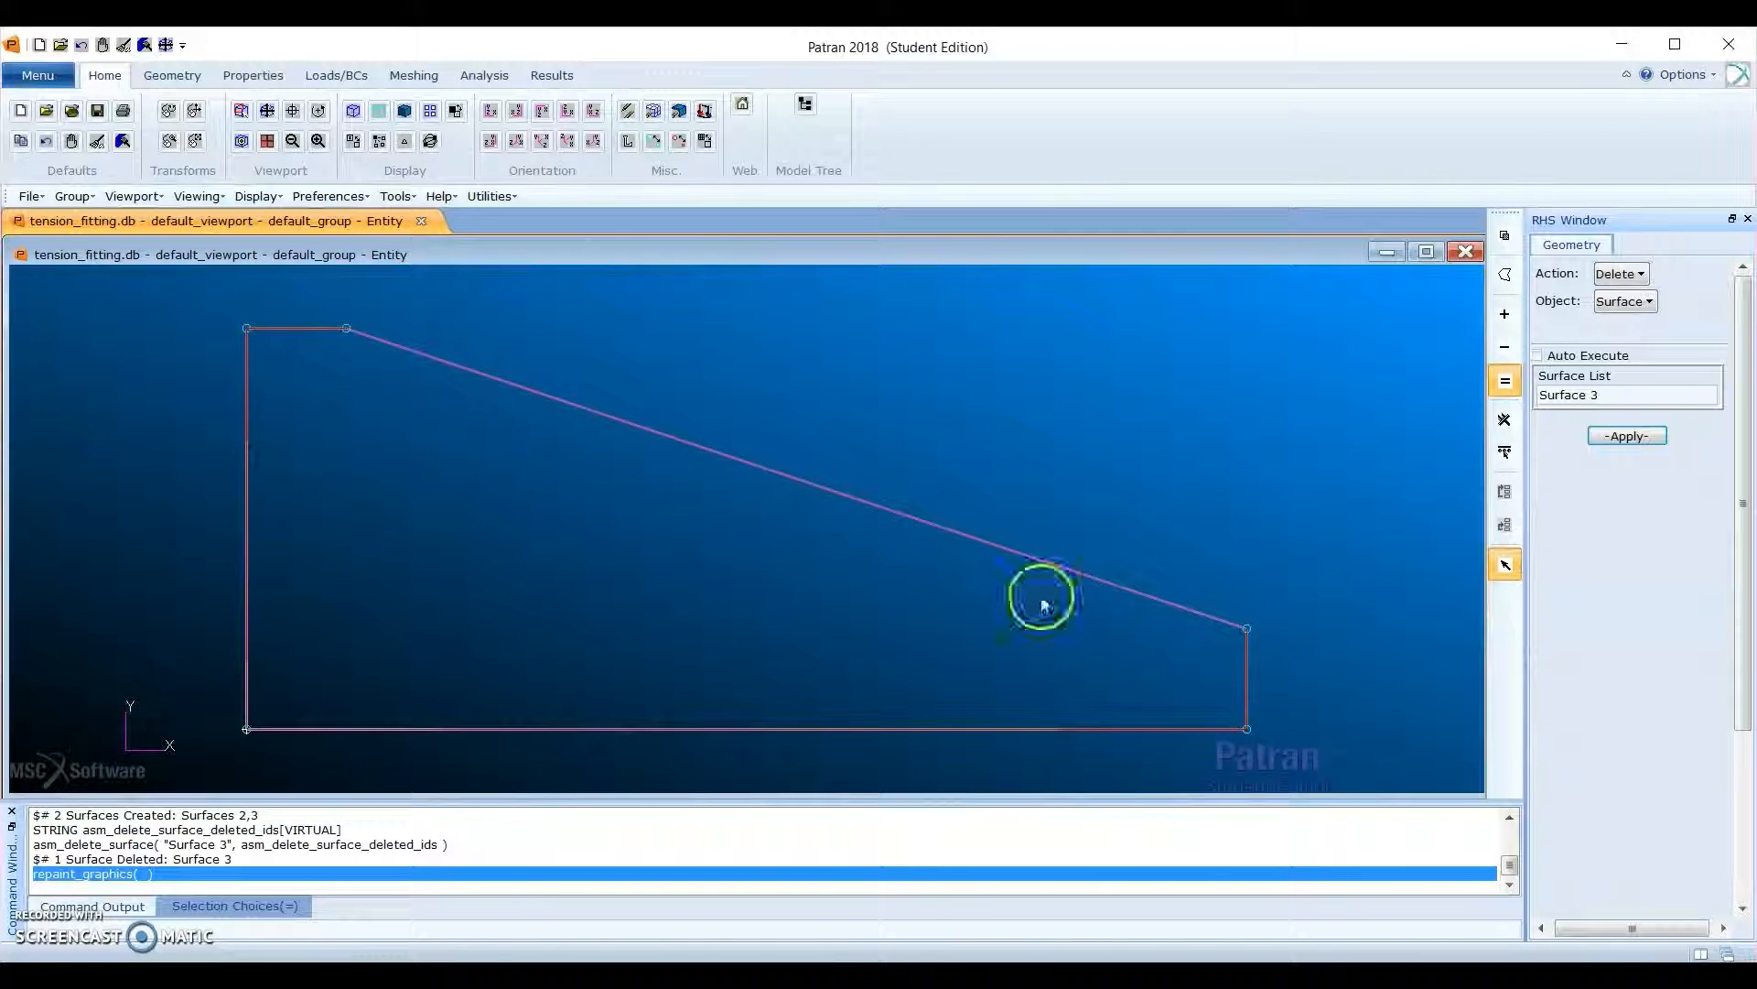
pyautogui.press('alt')
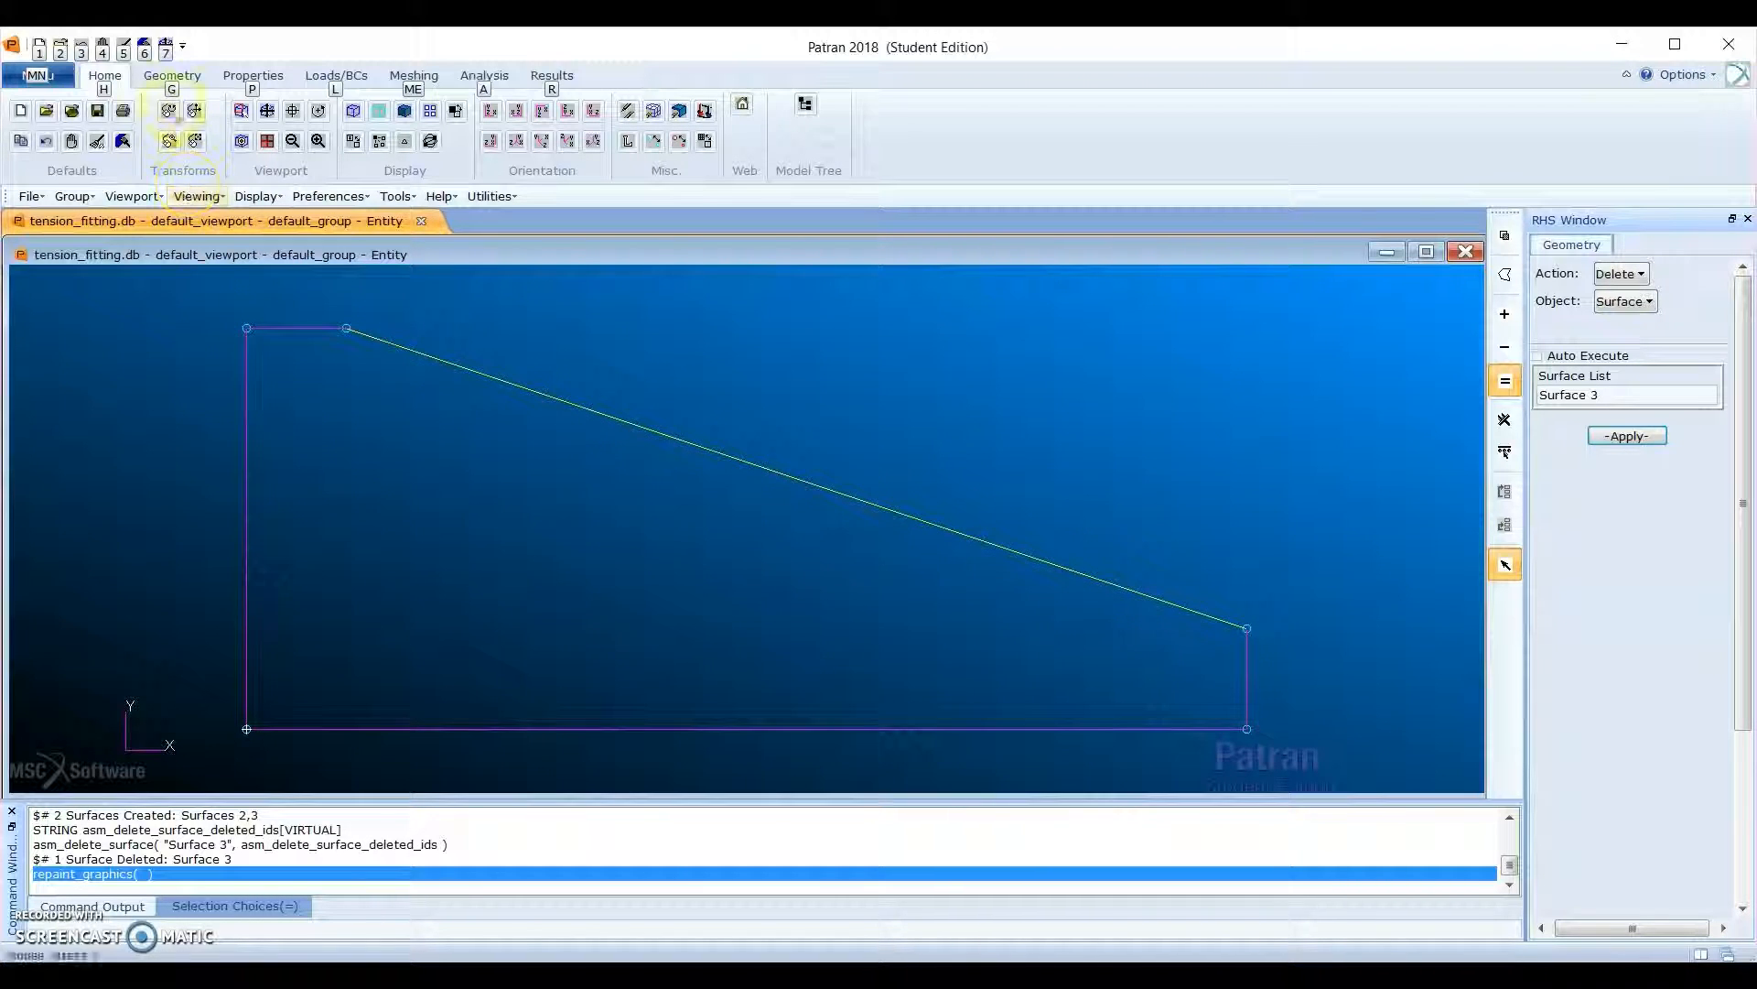
# Step: Set up the creation of a solid by the Extrude method with the TetMeshable solid type
pyautogui.click(187, 80)
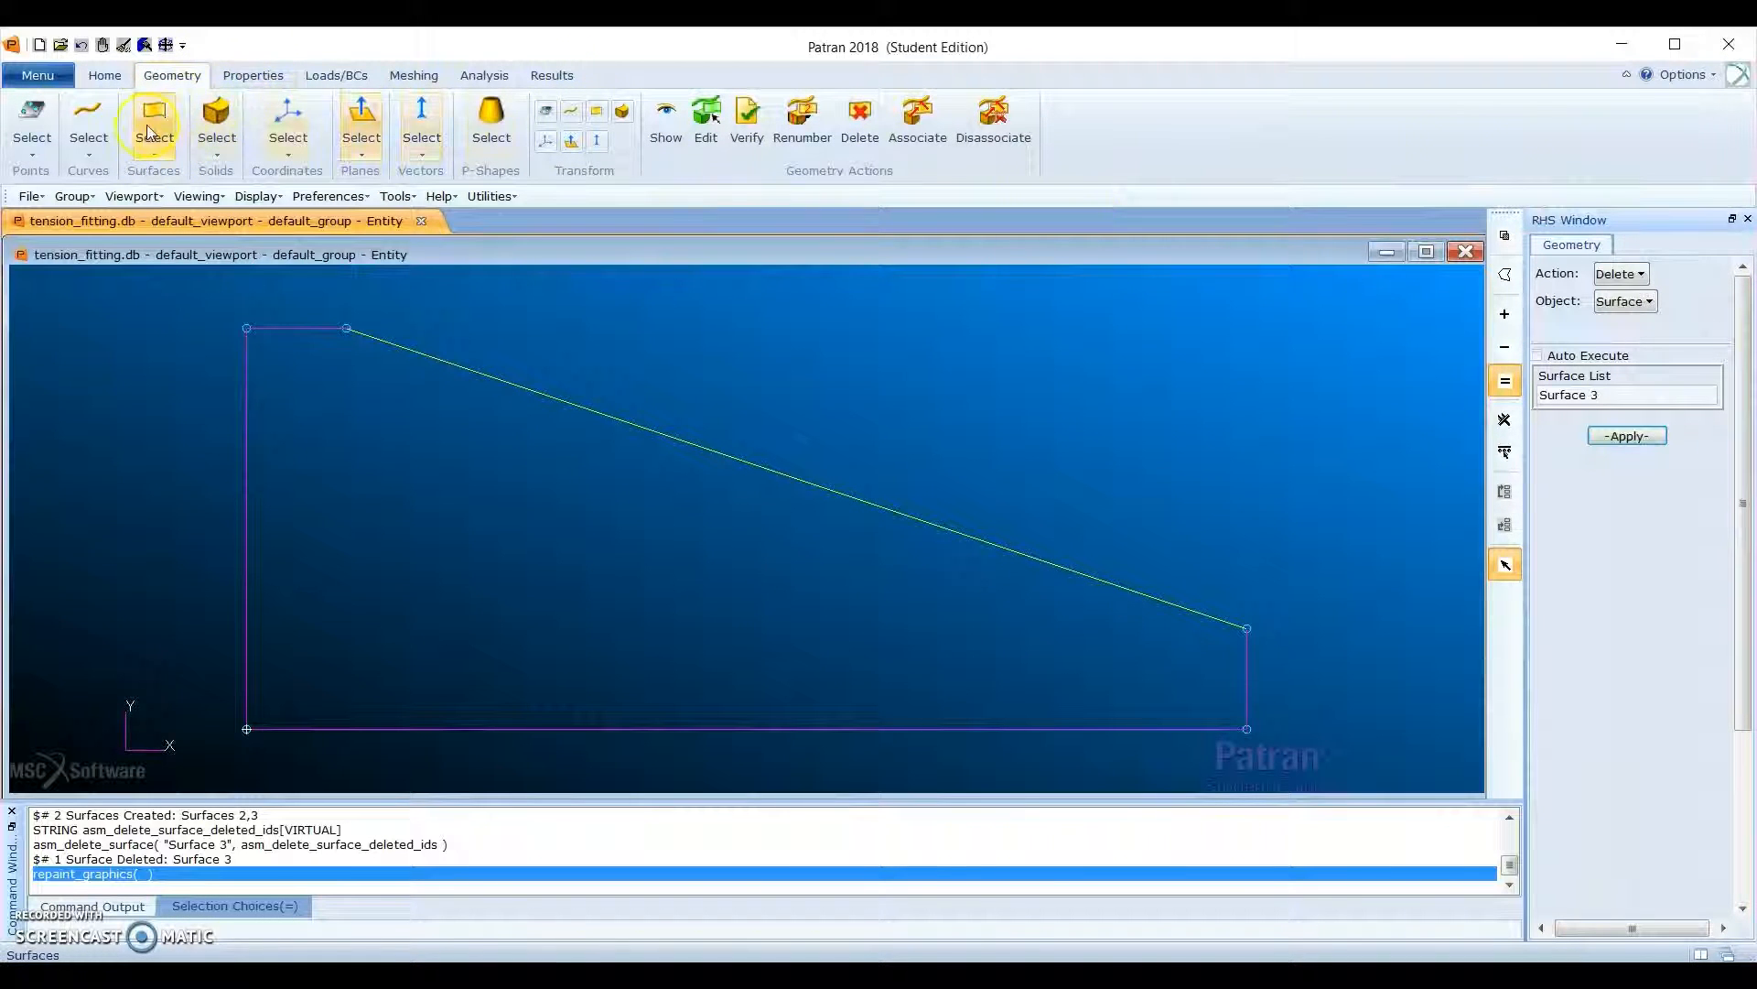
pyautogui.click(156, 149)
pyautogui.click(189, 175)
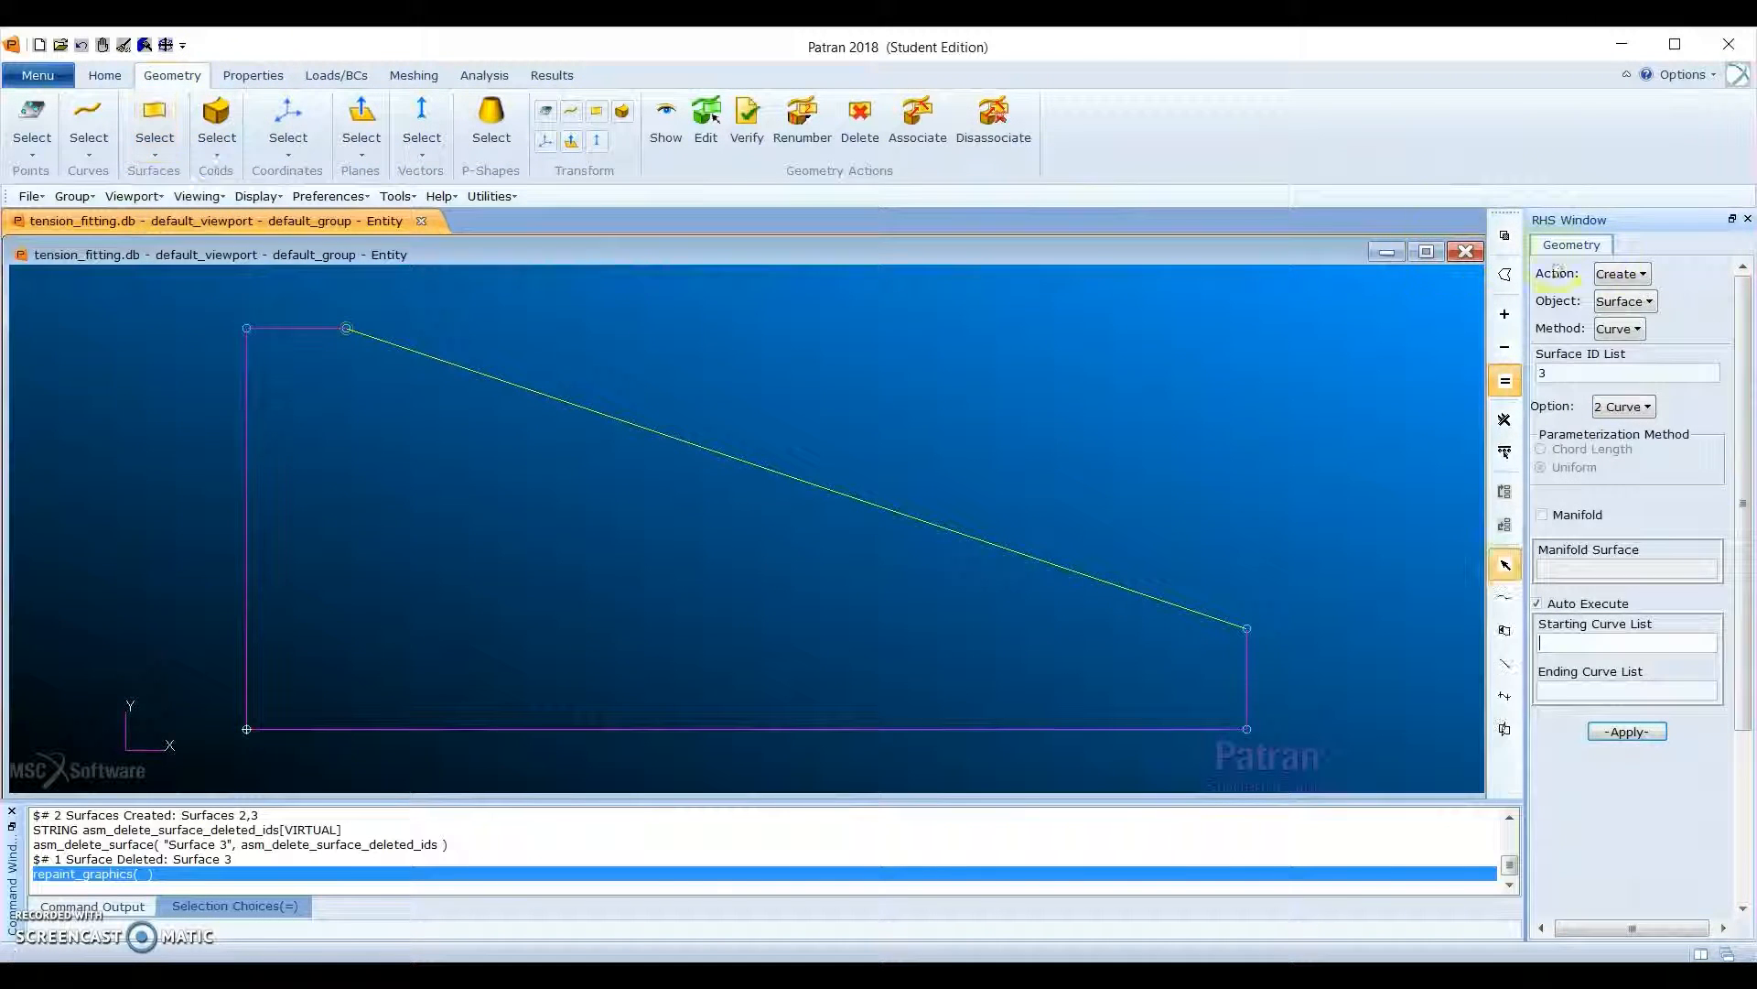
pyautogui.click(1632, 274)
pyautogui.click(1647, 301)
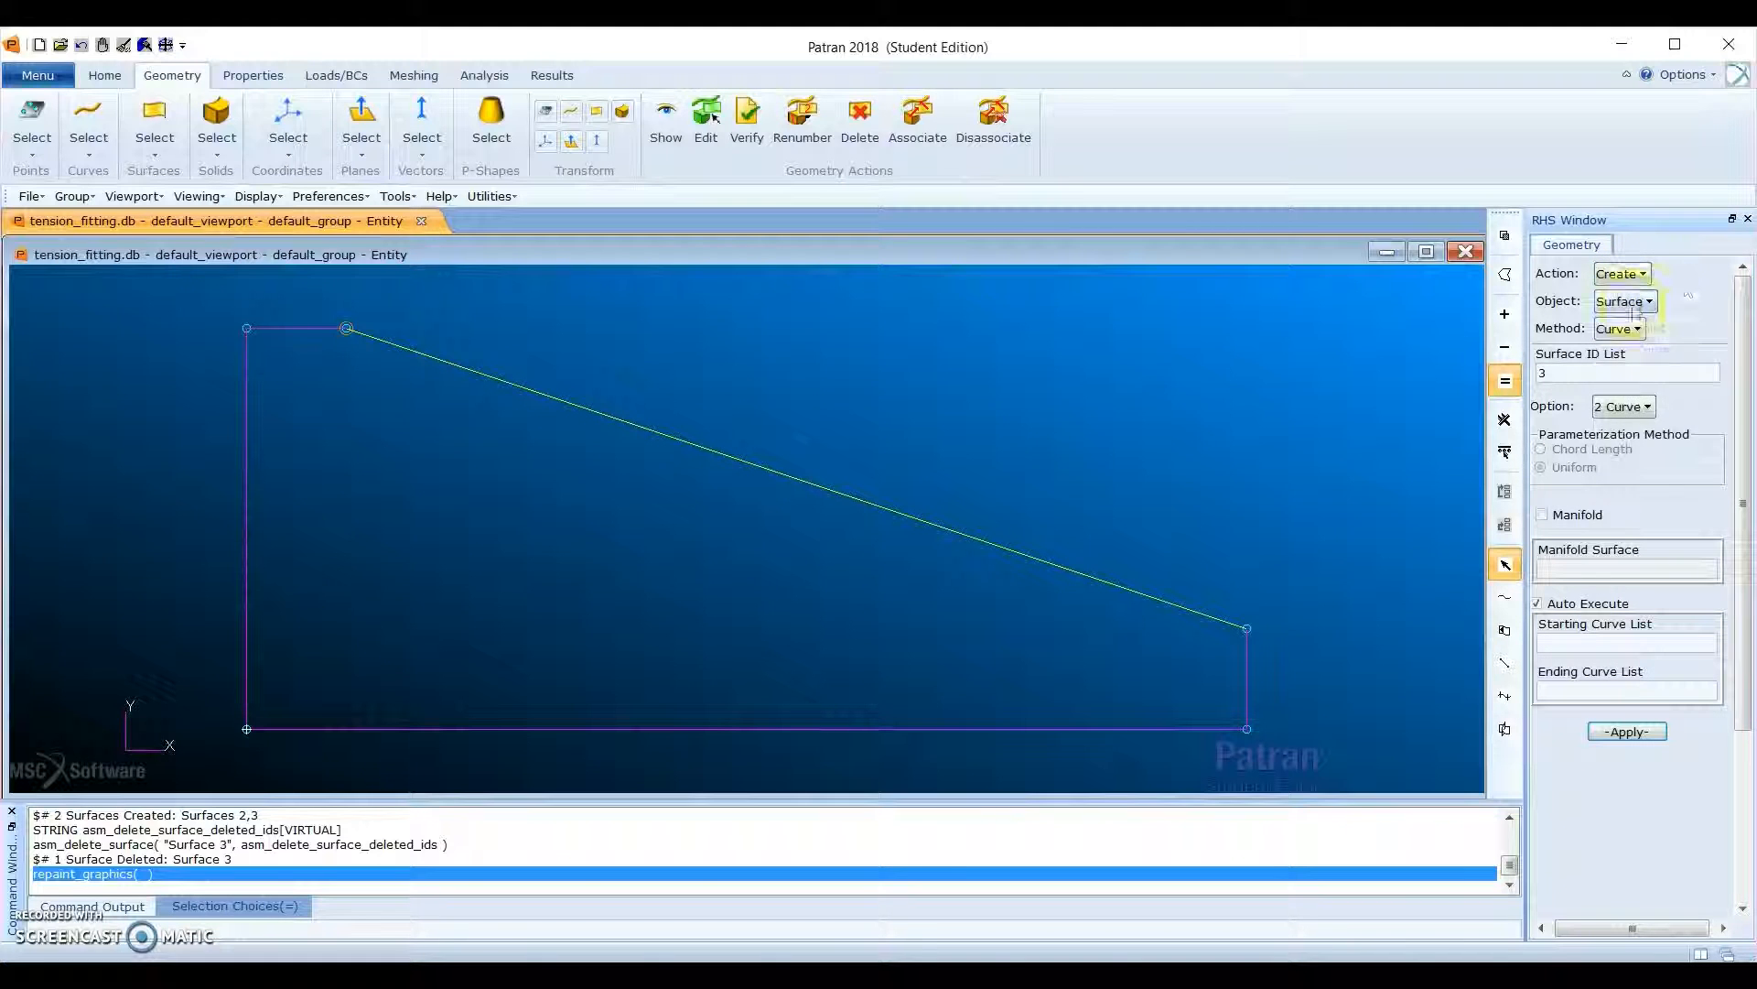
pyautogui.click(1635, 304)
pyautogui.click(1675, 394)
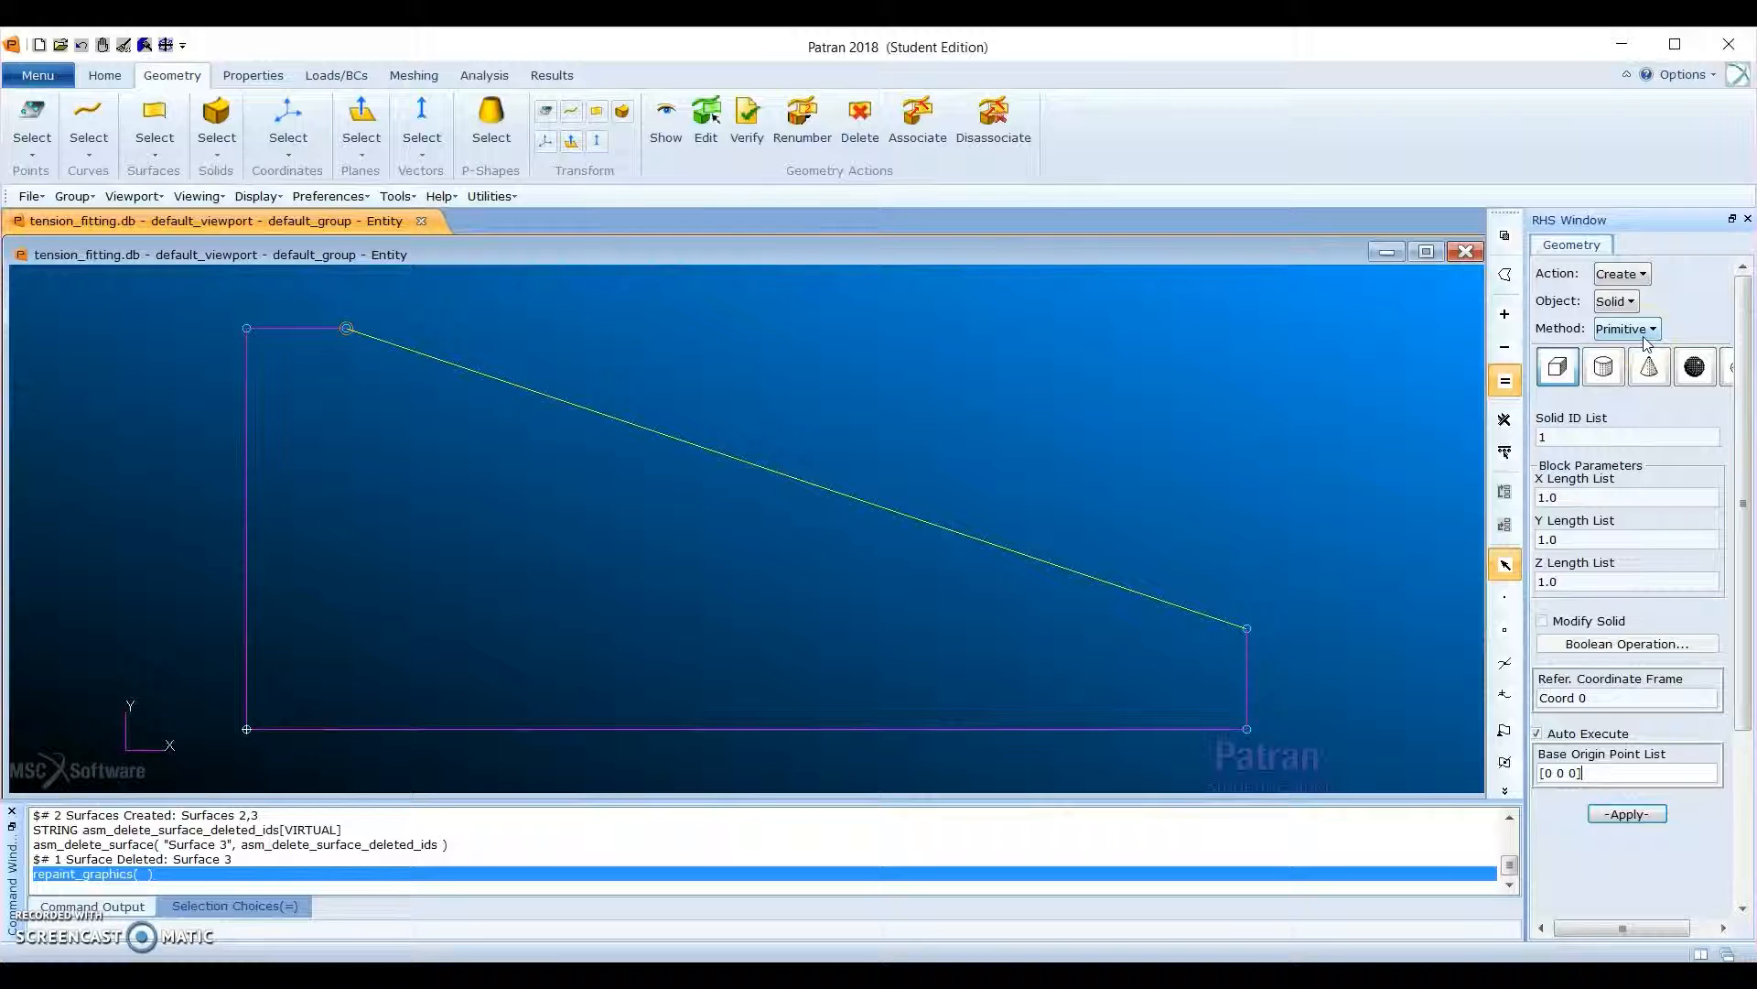
pyautogui.click(1645, 331)
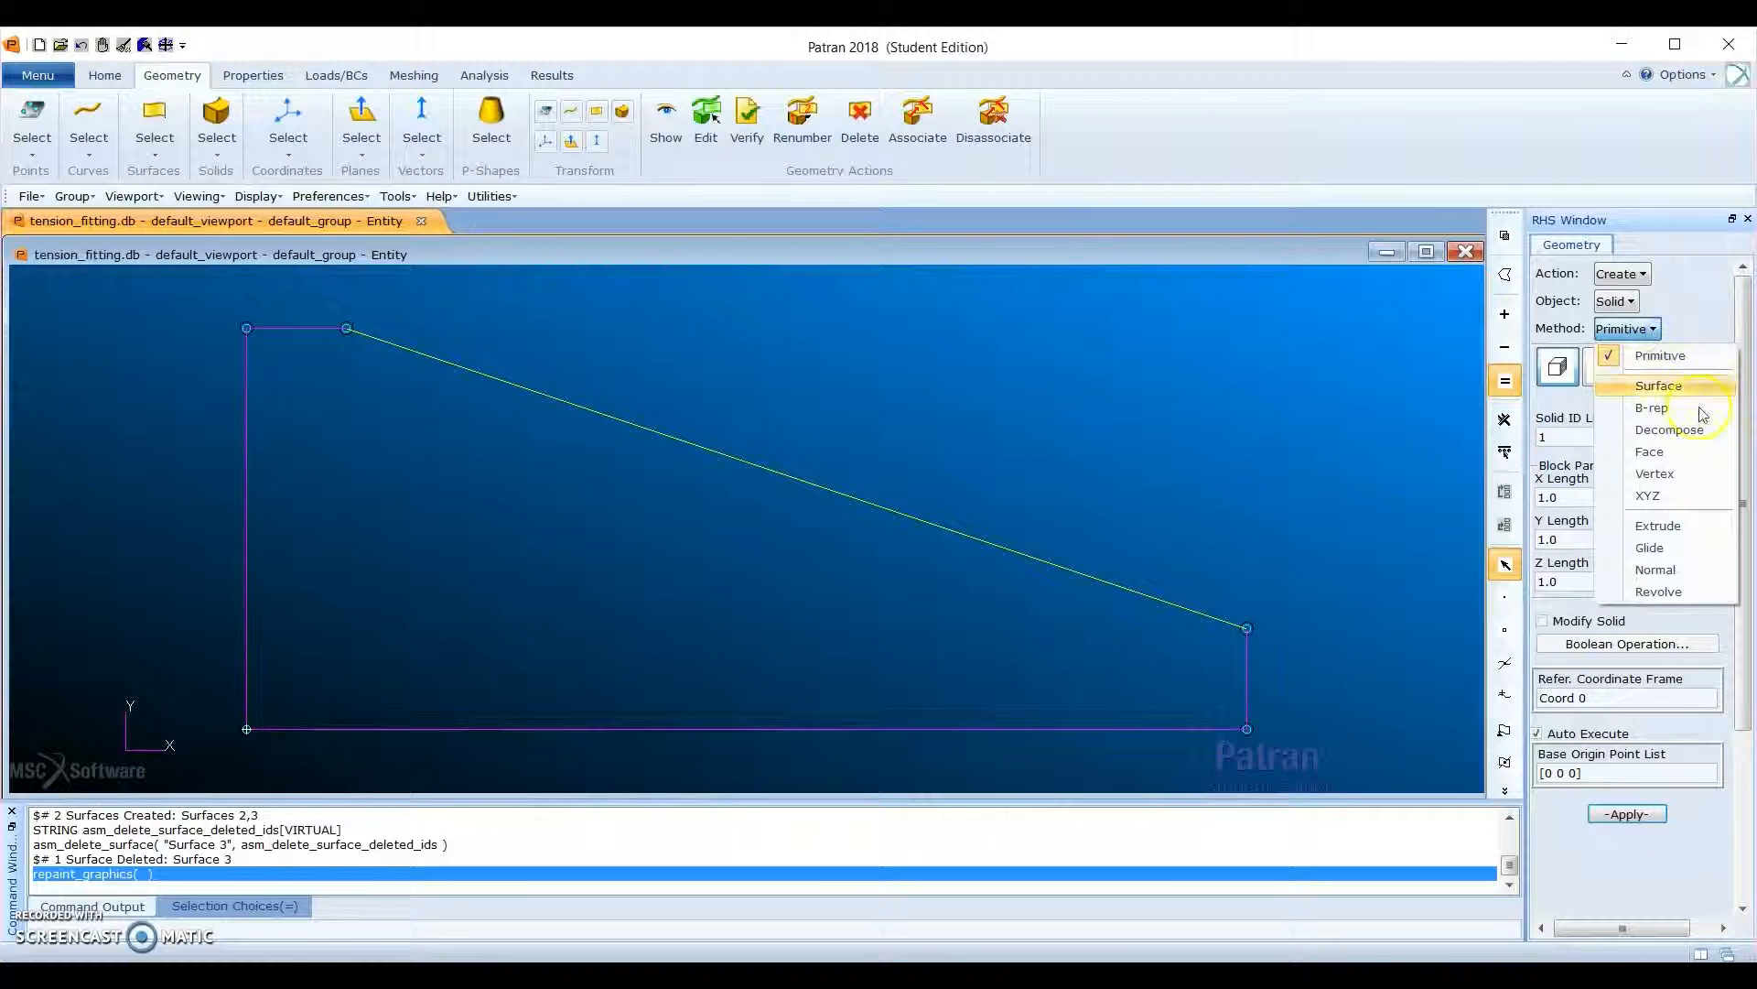
pyautogui.click(1682, 524)
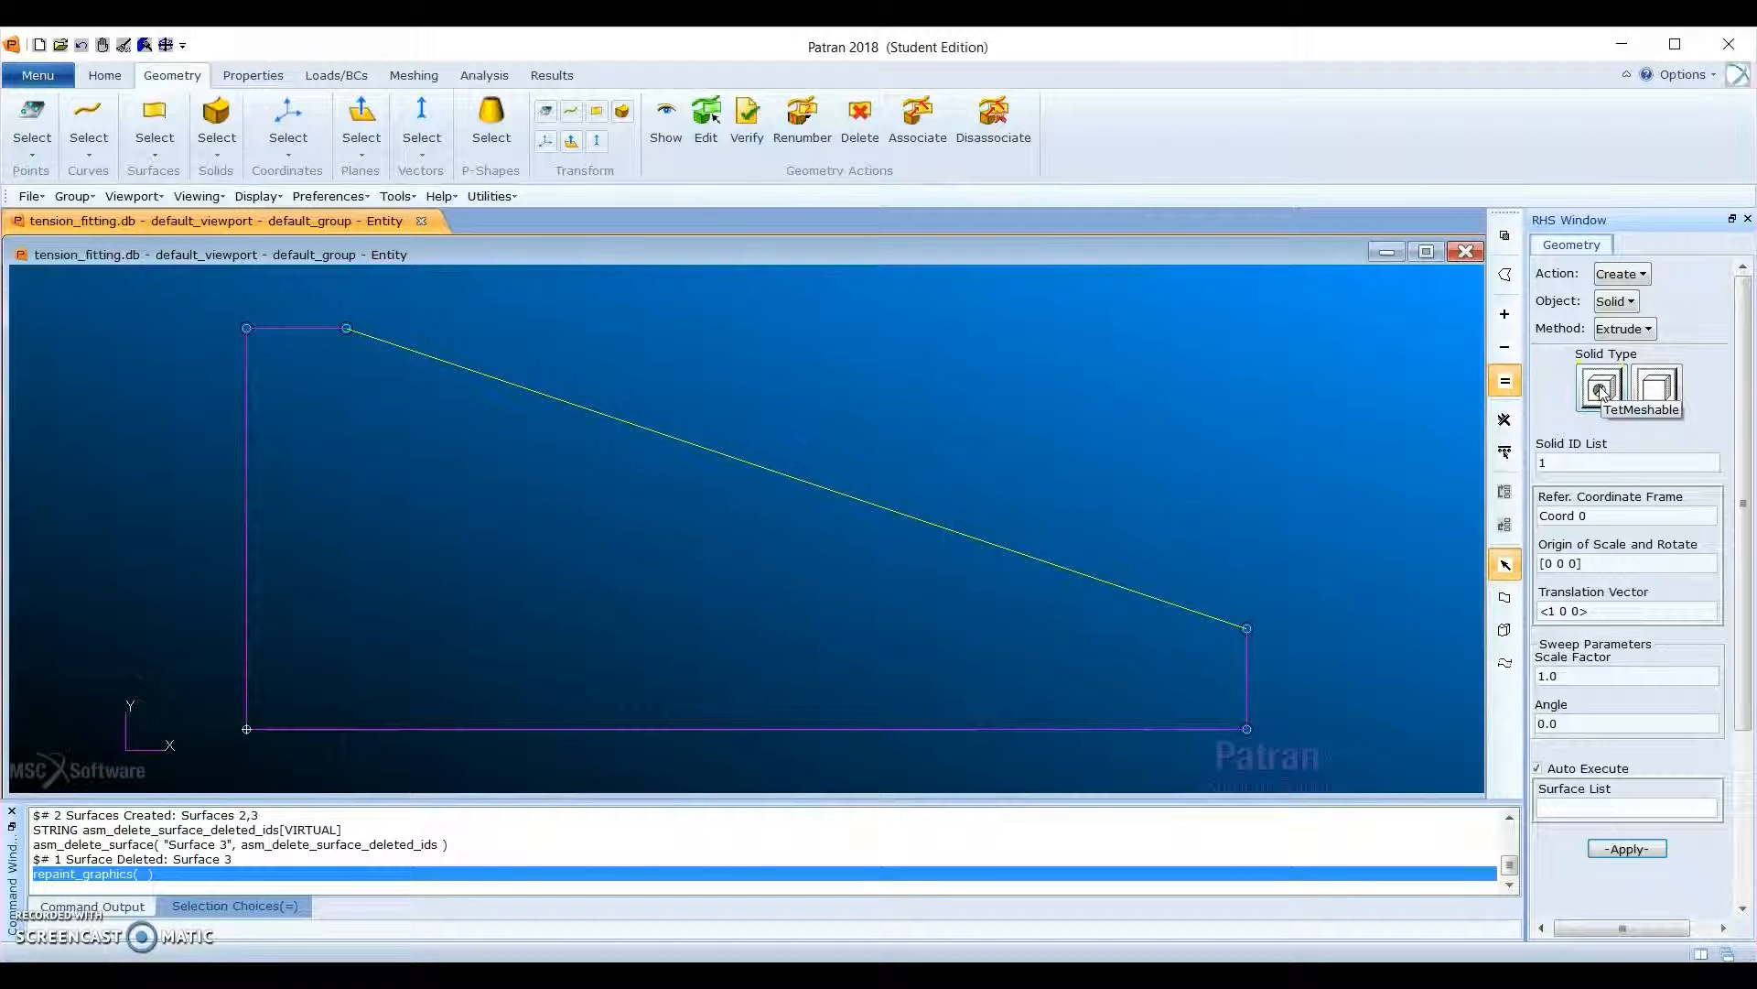
pyautogui.click(1600, 392)
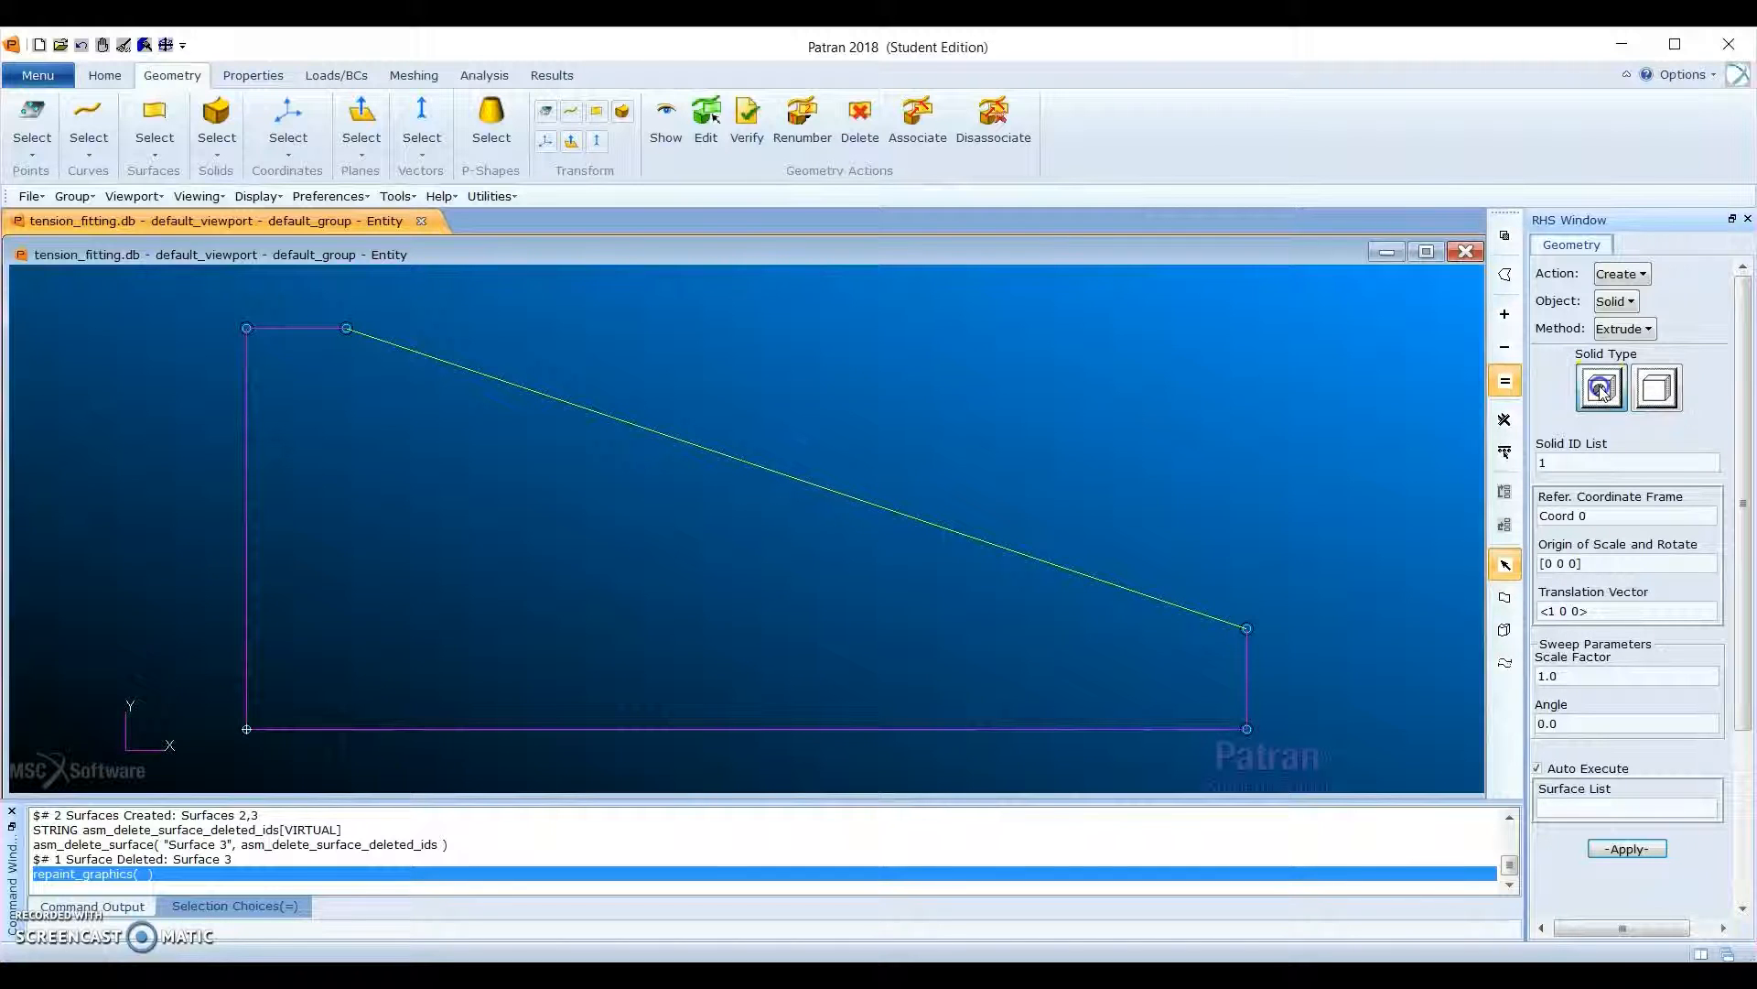
# Step: Extrude the remaining tapered surface into a solid with translation vector <0 0 2> and auto execute off
pyautogui.click(1551, 608)
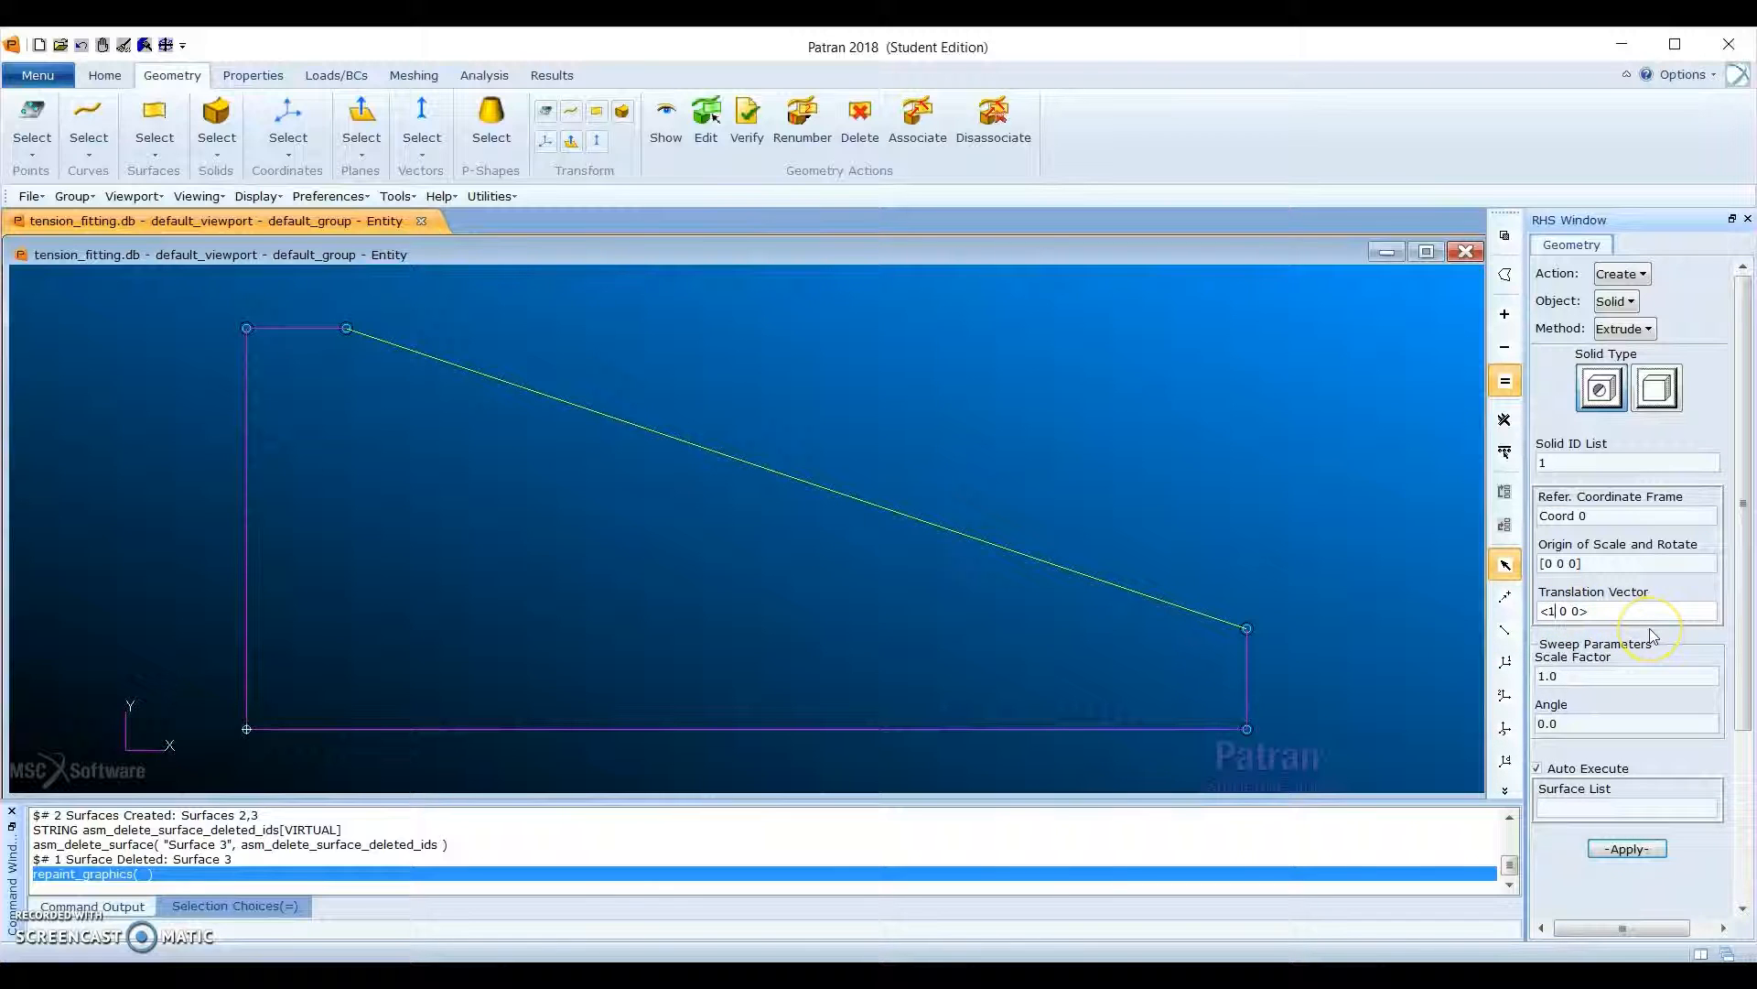
pyautogui.click(1553, 612)
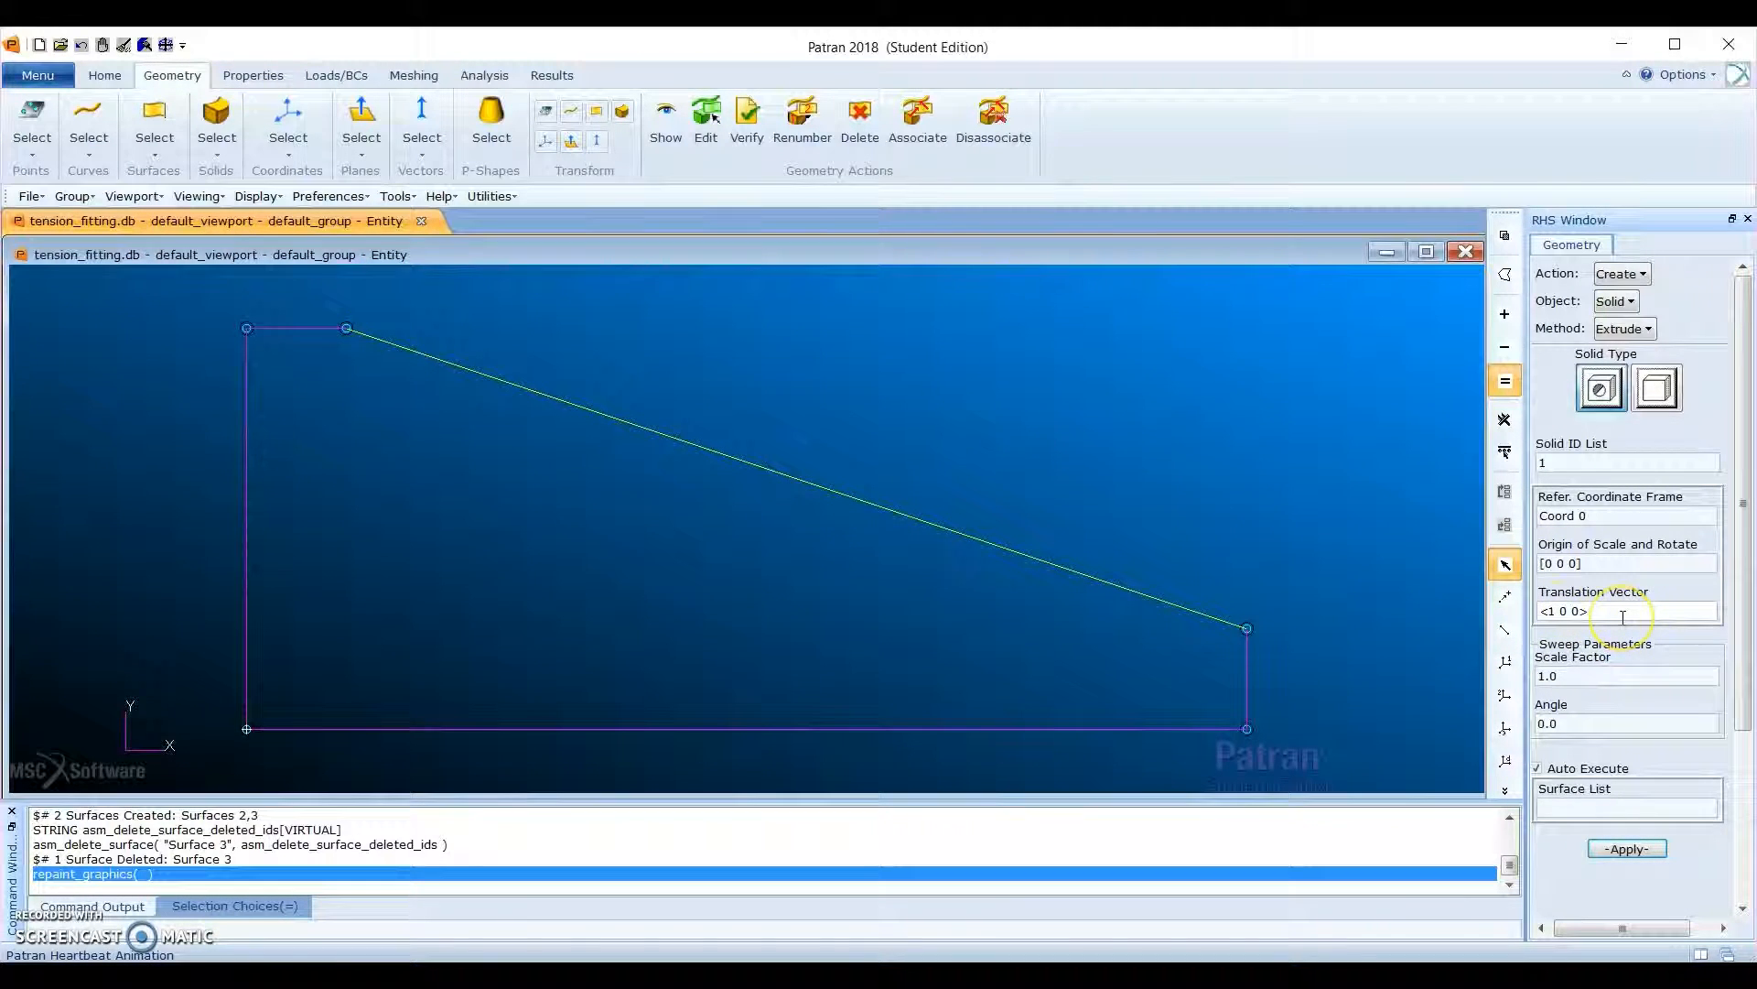
pyautogui.press('BackSpace')
pyautogui.write('0')
pyautogui.click(1572, 769)
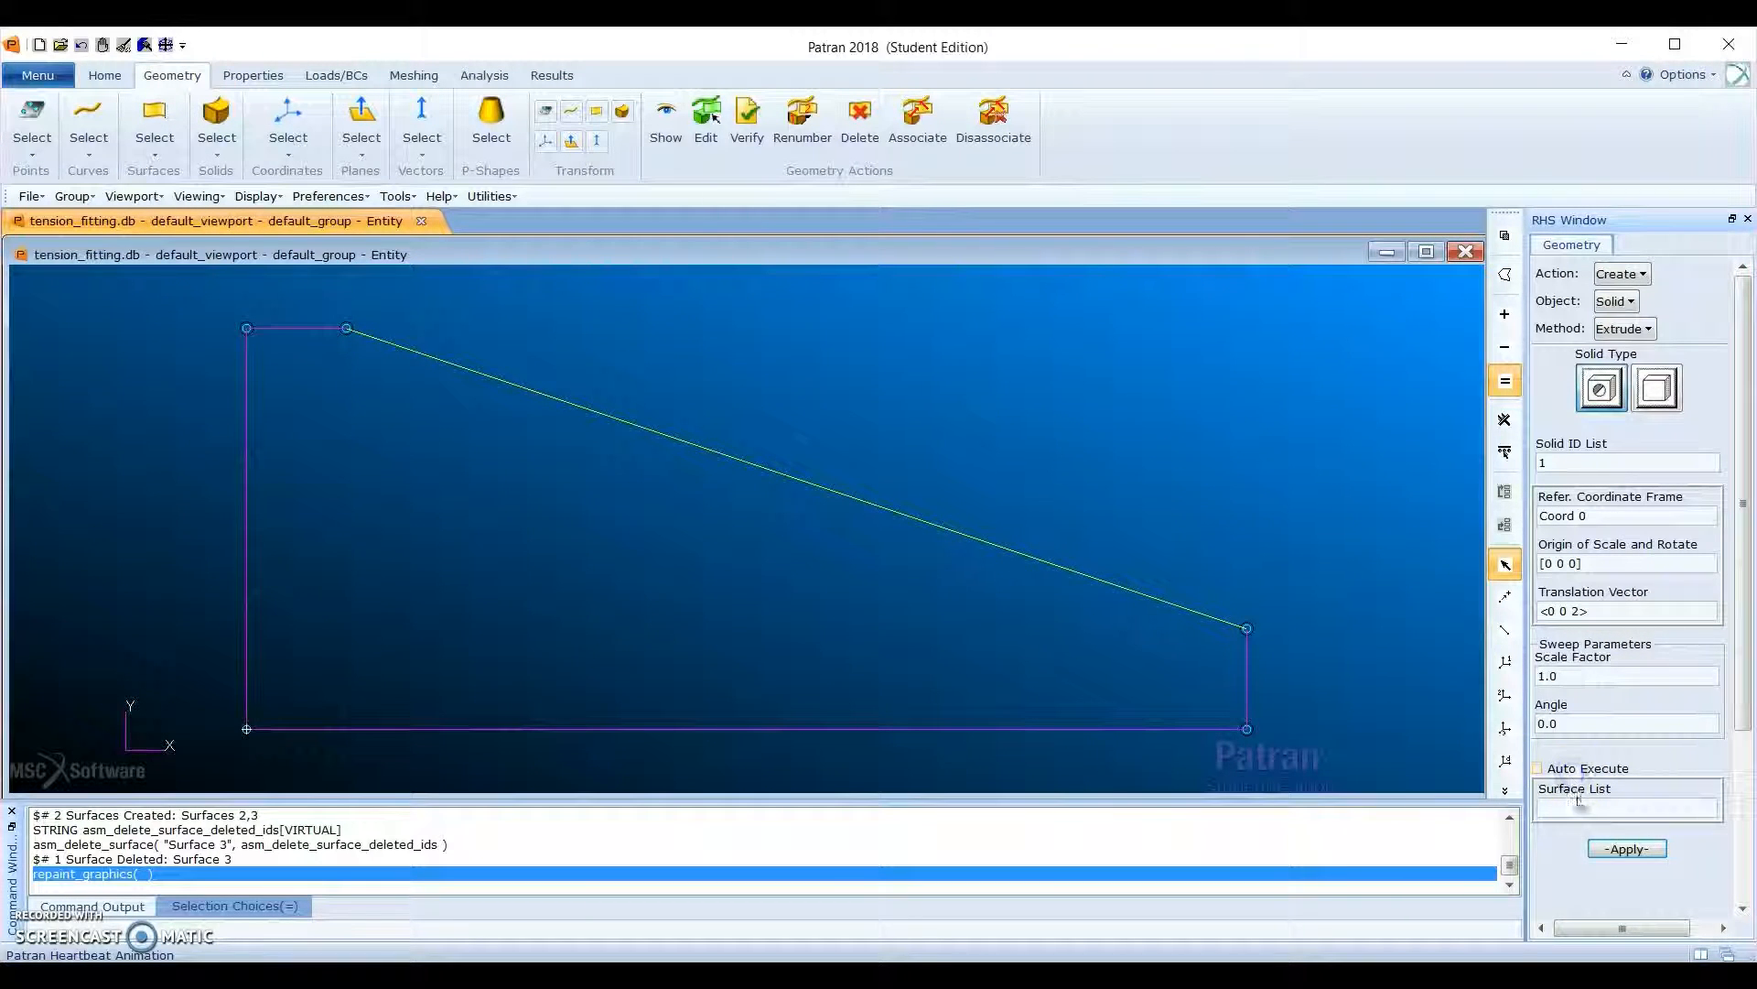
pyautogui.click(1576, 806)
pyautogui.click(617, 573)
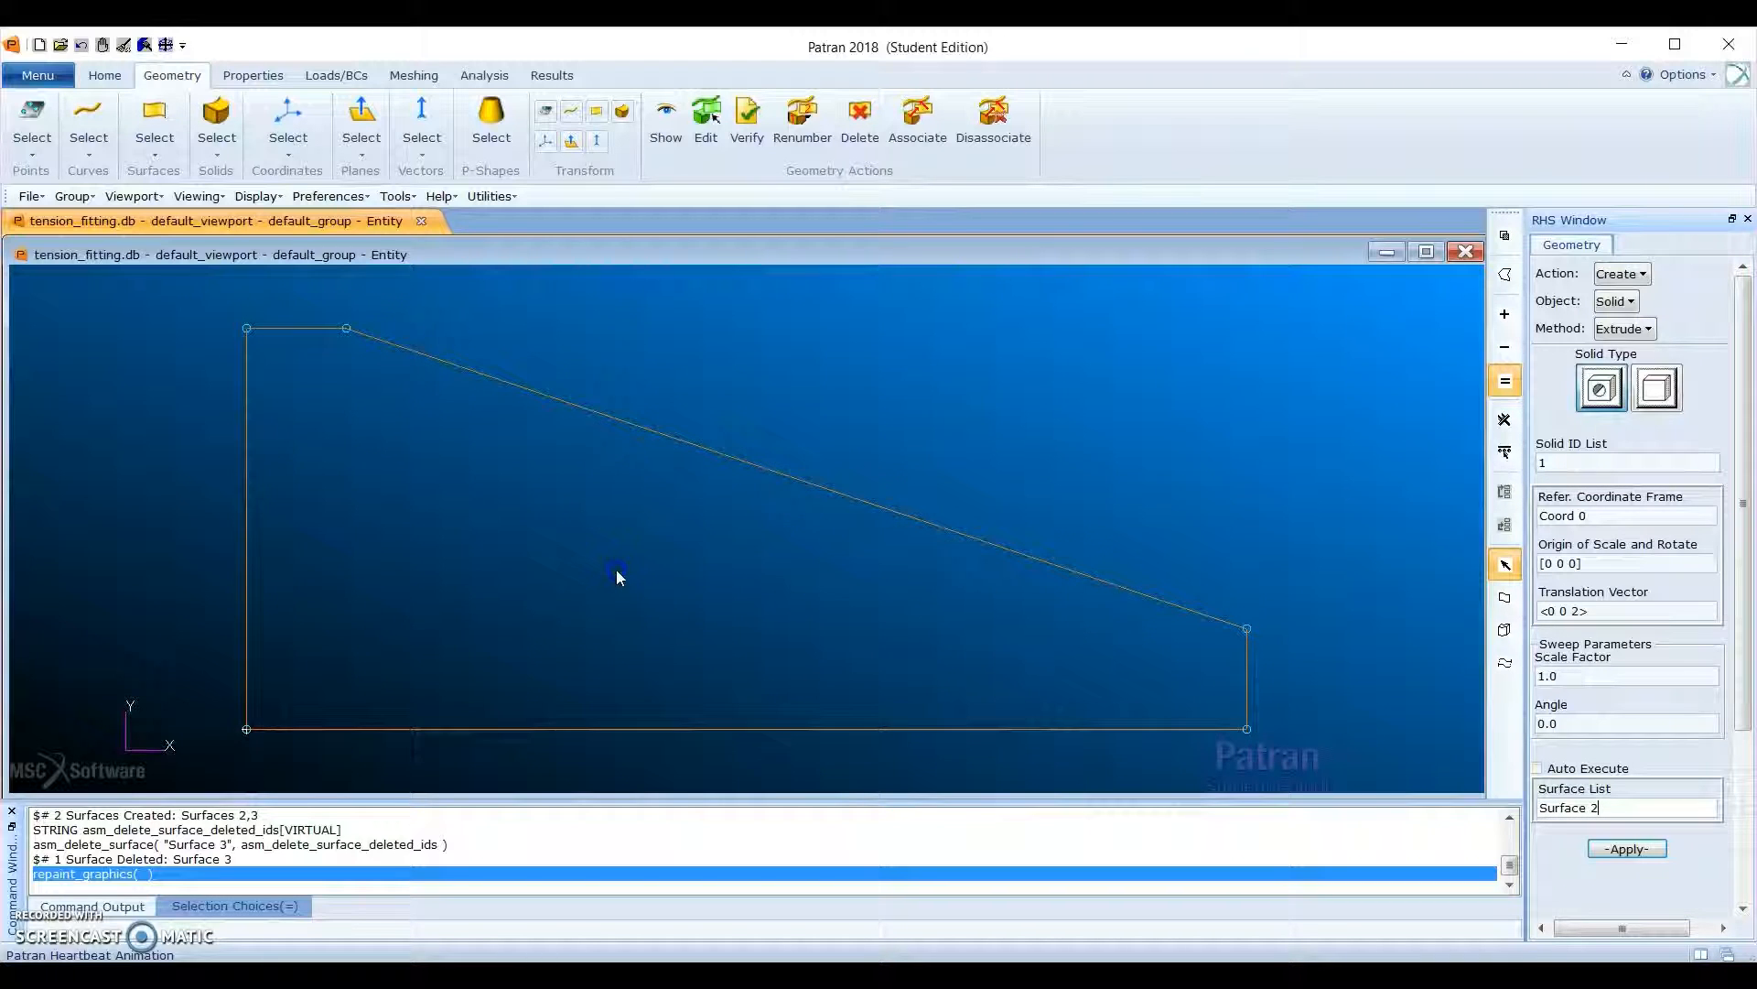
pyautogui.moveTo(1748, 631); pyautogui.dragTo(1746, 732)
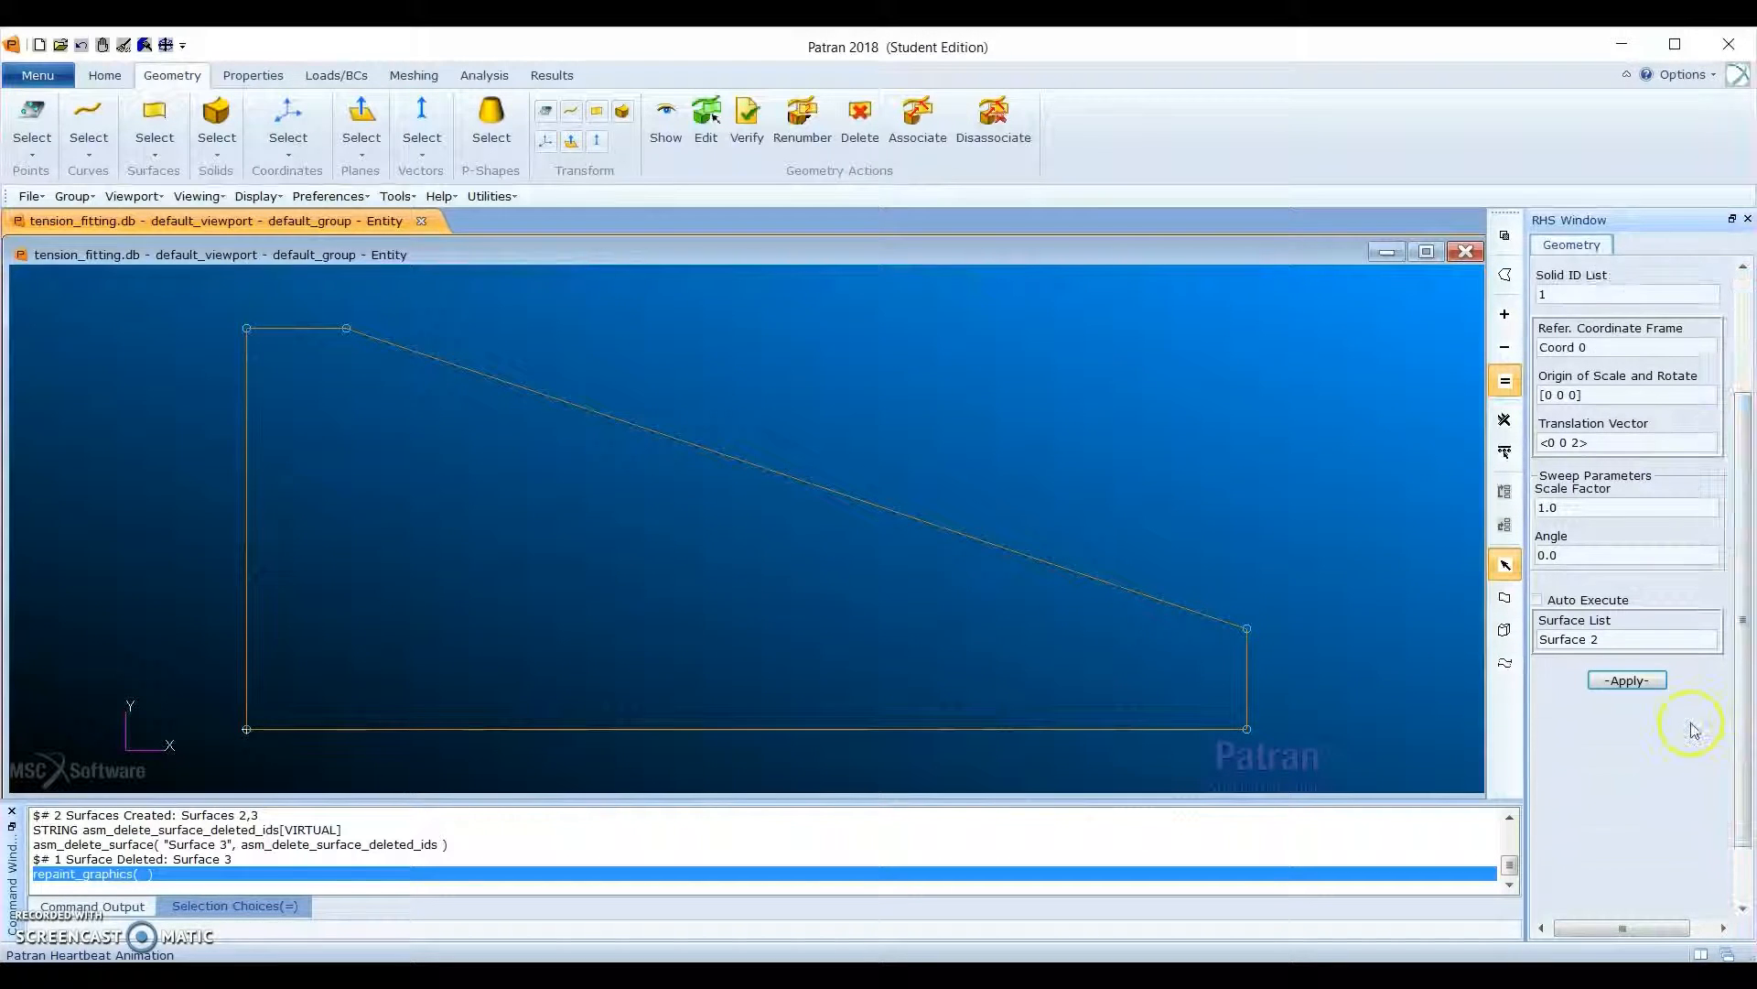
pyautogui.click(1622, 687)
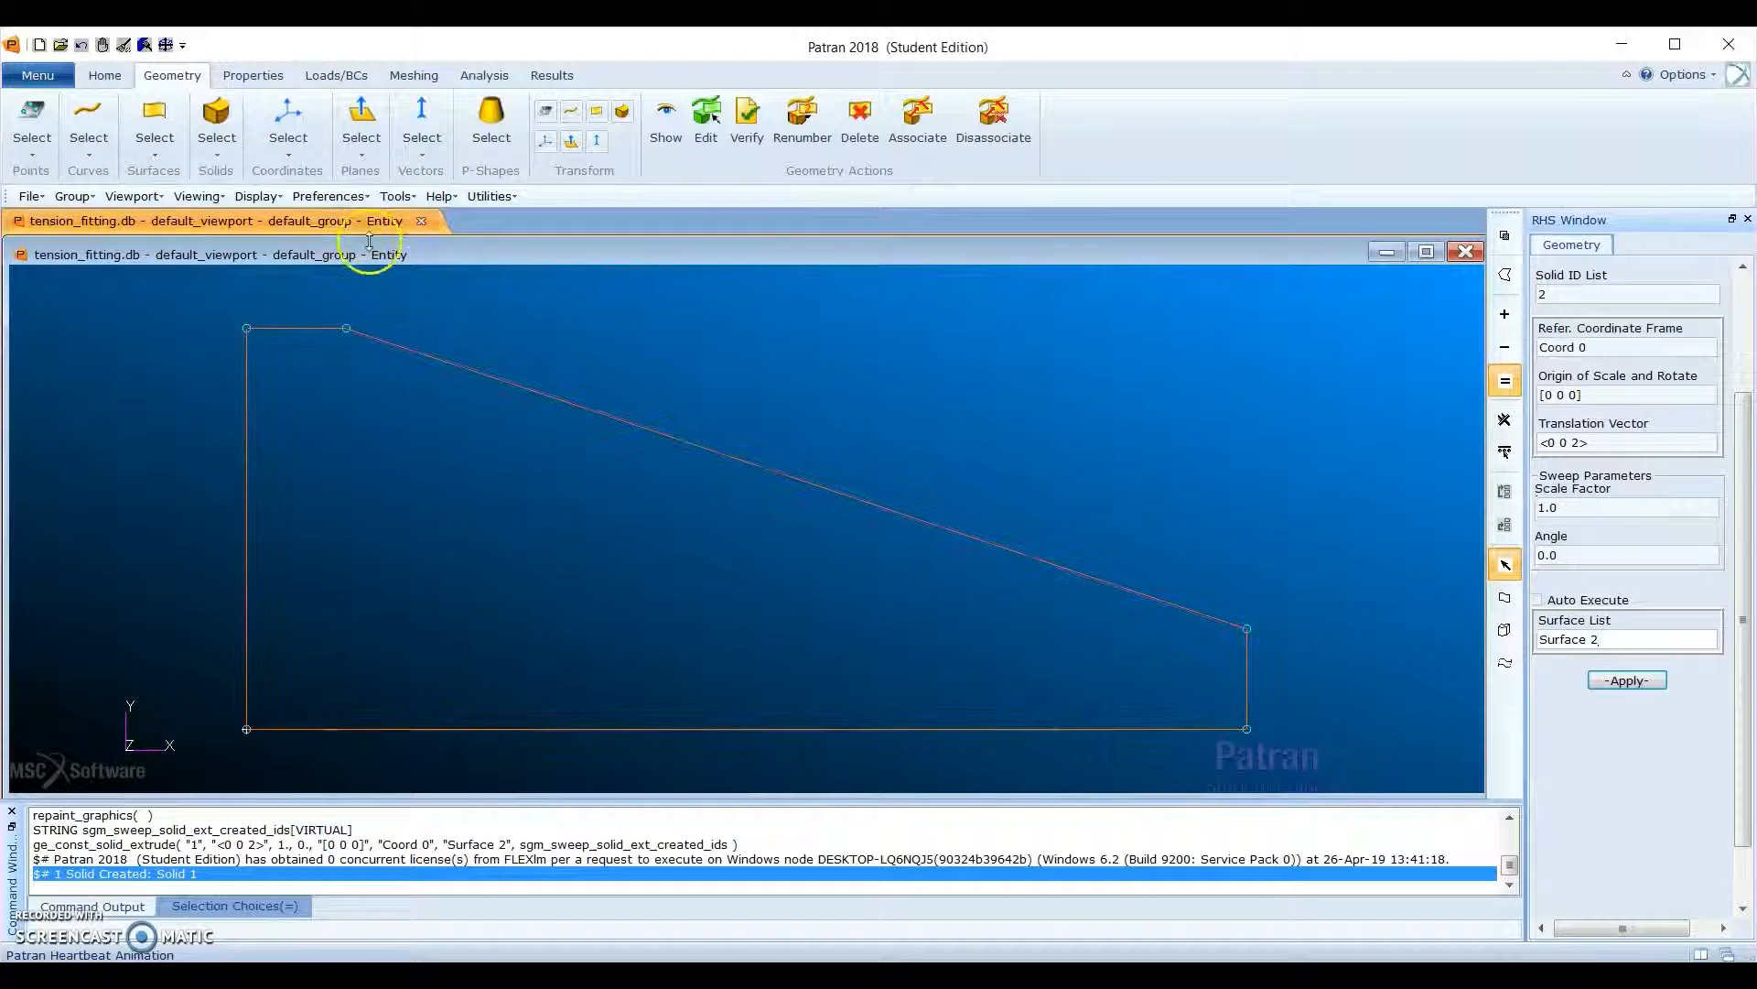
# Step: Inspect the extruded solid from Iso 2 View in smooth shading, then return to wireframe display
pyautogui.click(104, 74)
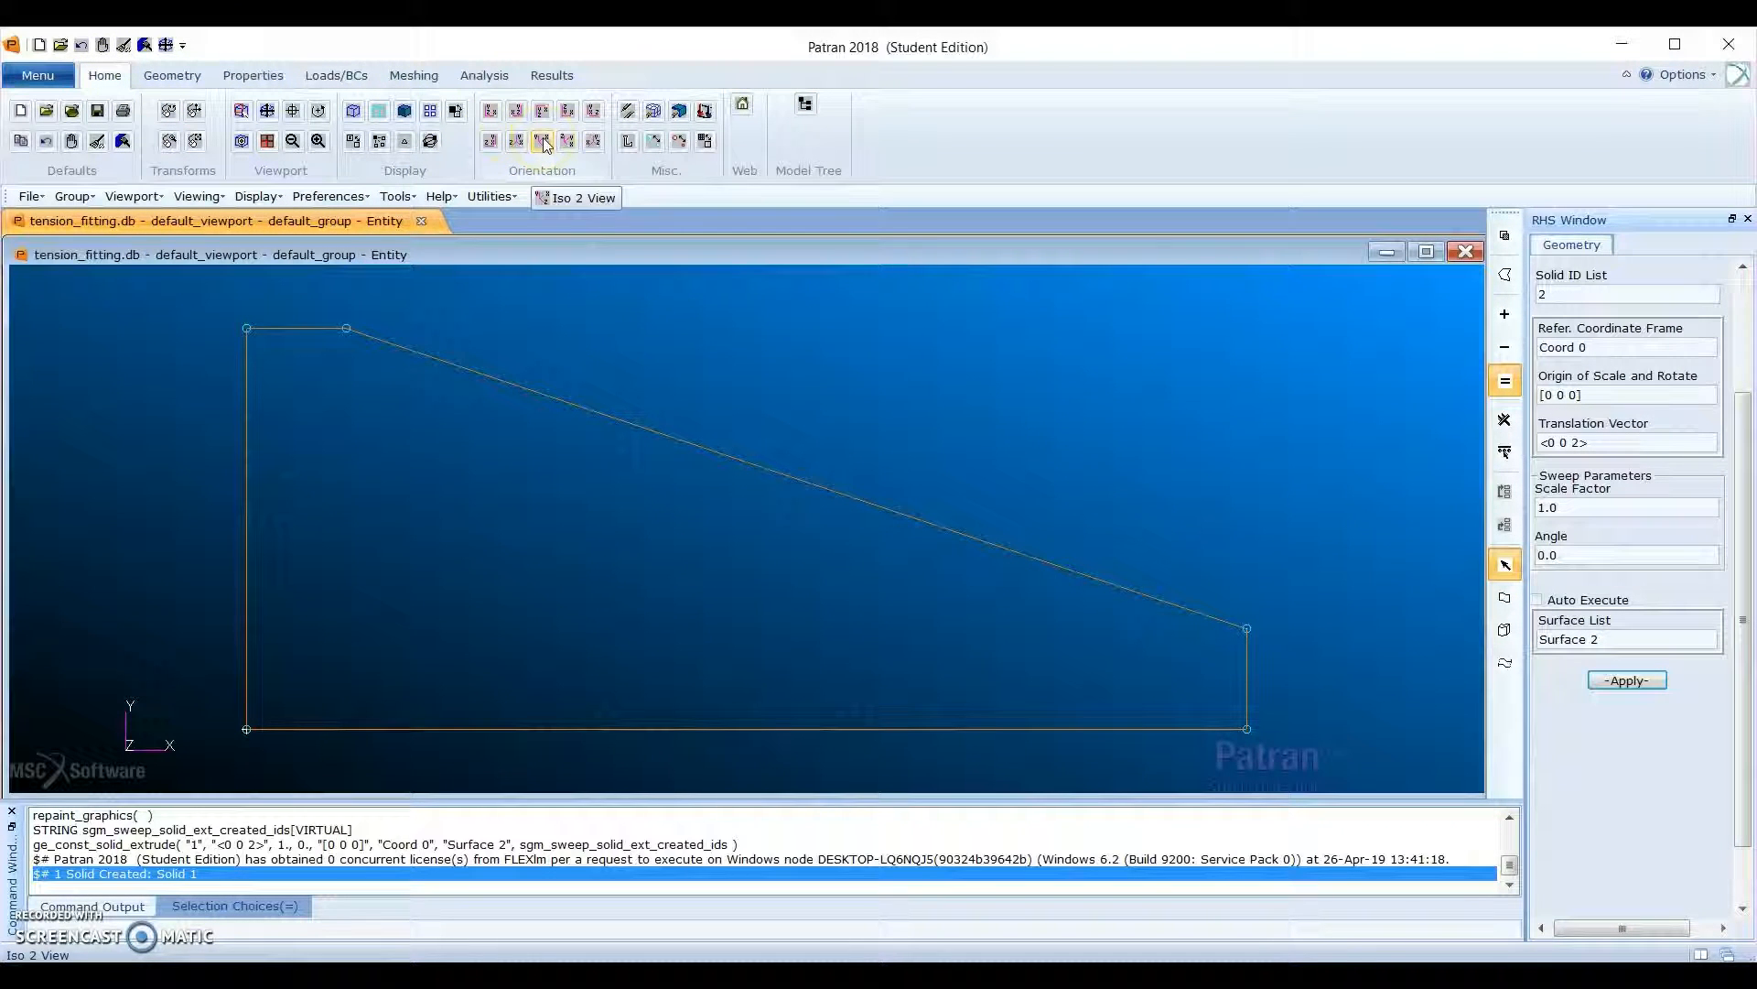
pyautogui.click(538, 144)
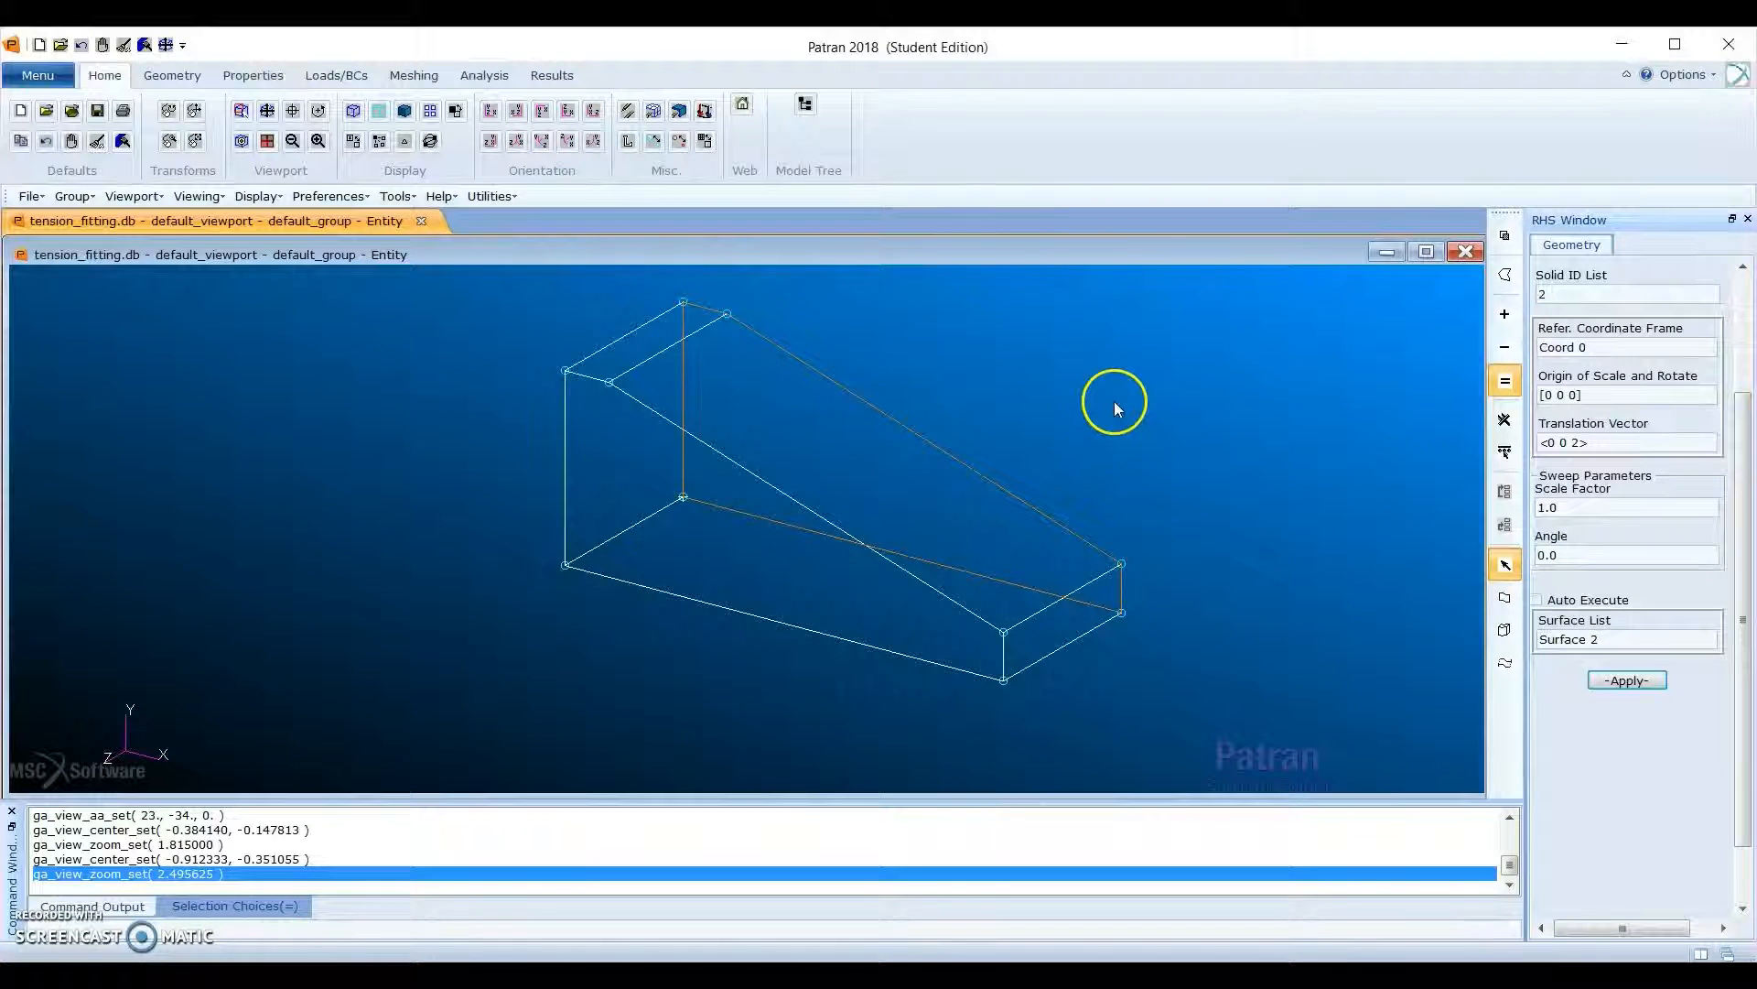
pyautogui.click(405, 112)
pyautogui.click(409, 116)
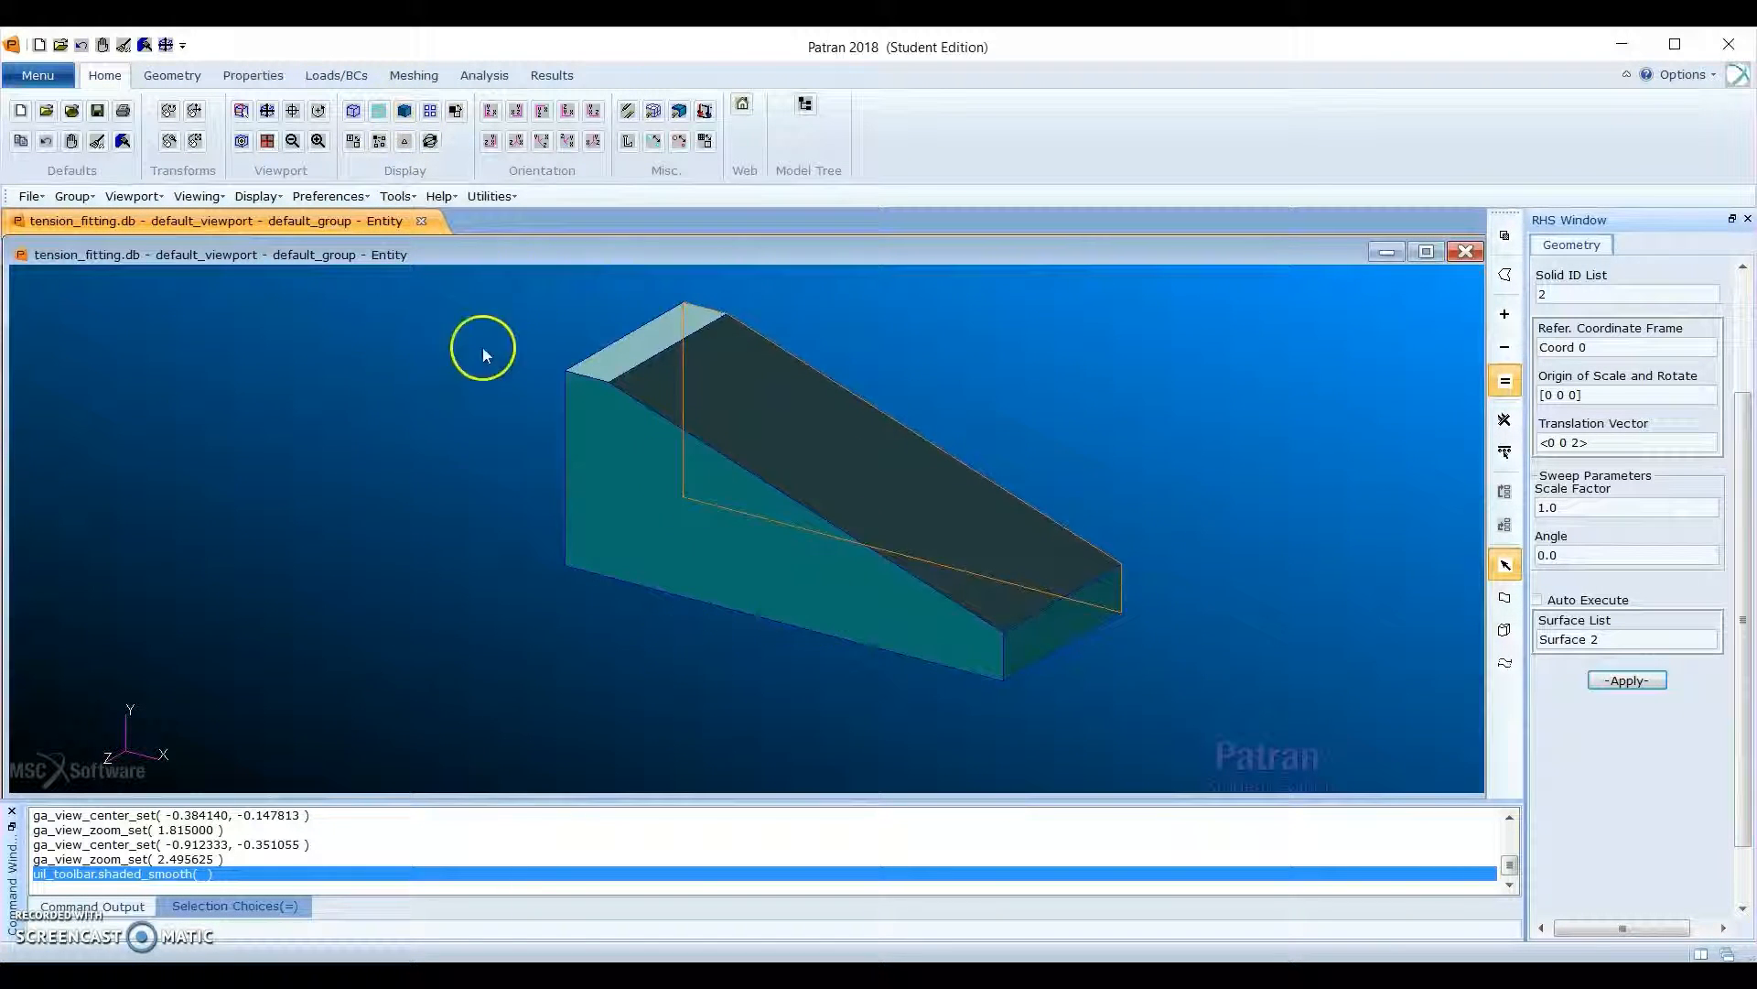
pyautogui.click(355, 113)
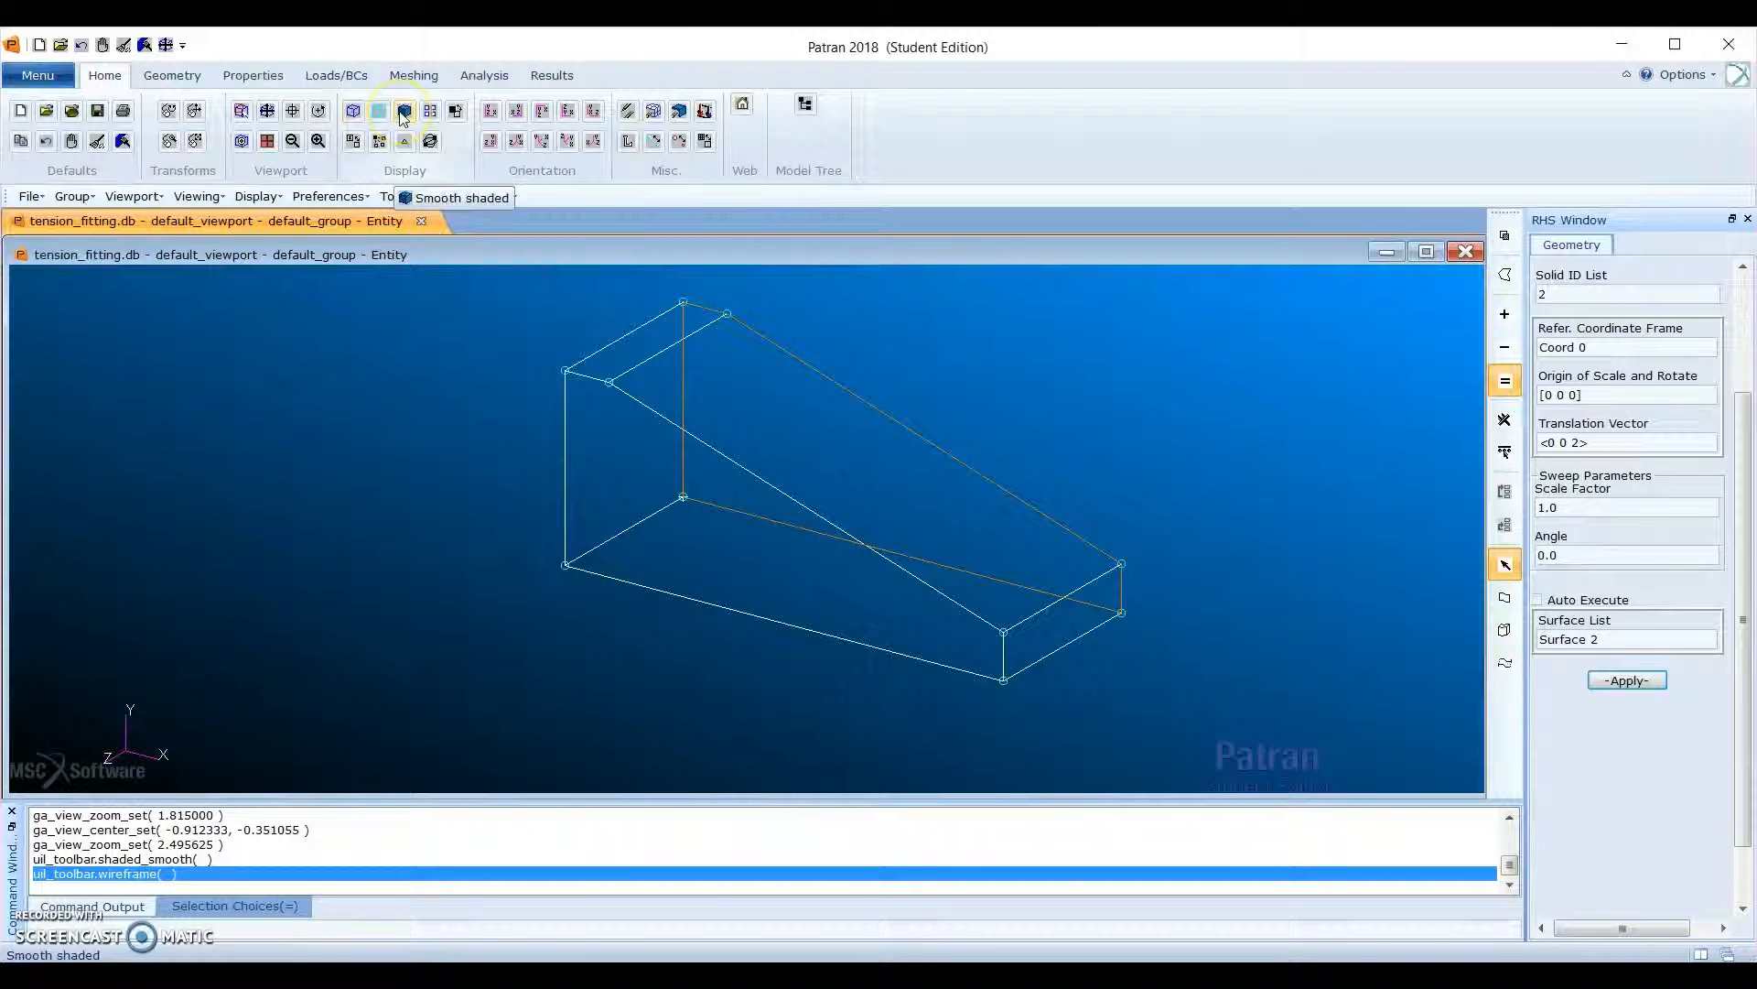
# Step: Display the solid in smooth shading and open the geometry form for creating a point by XYZ
pyautogui.press('alt')
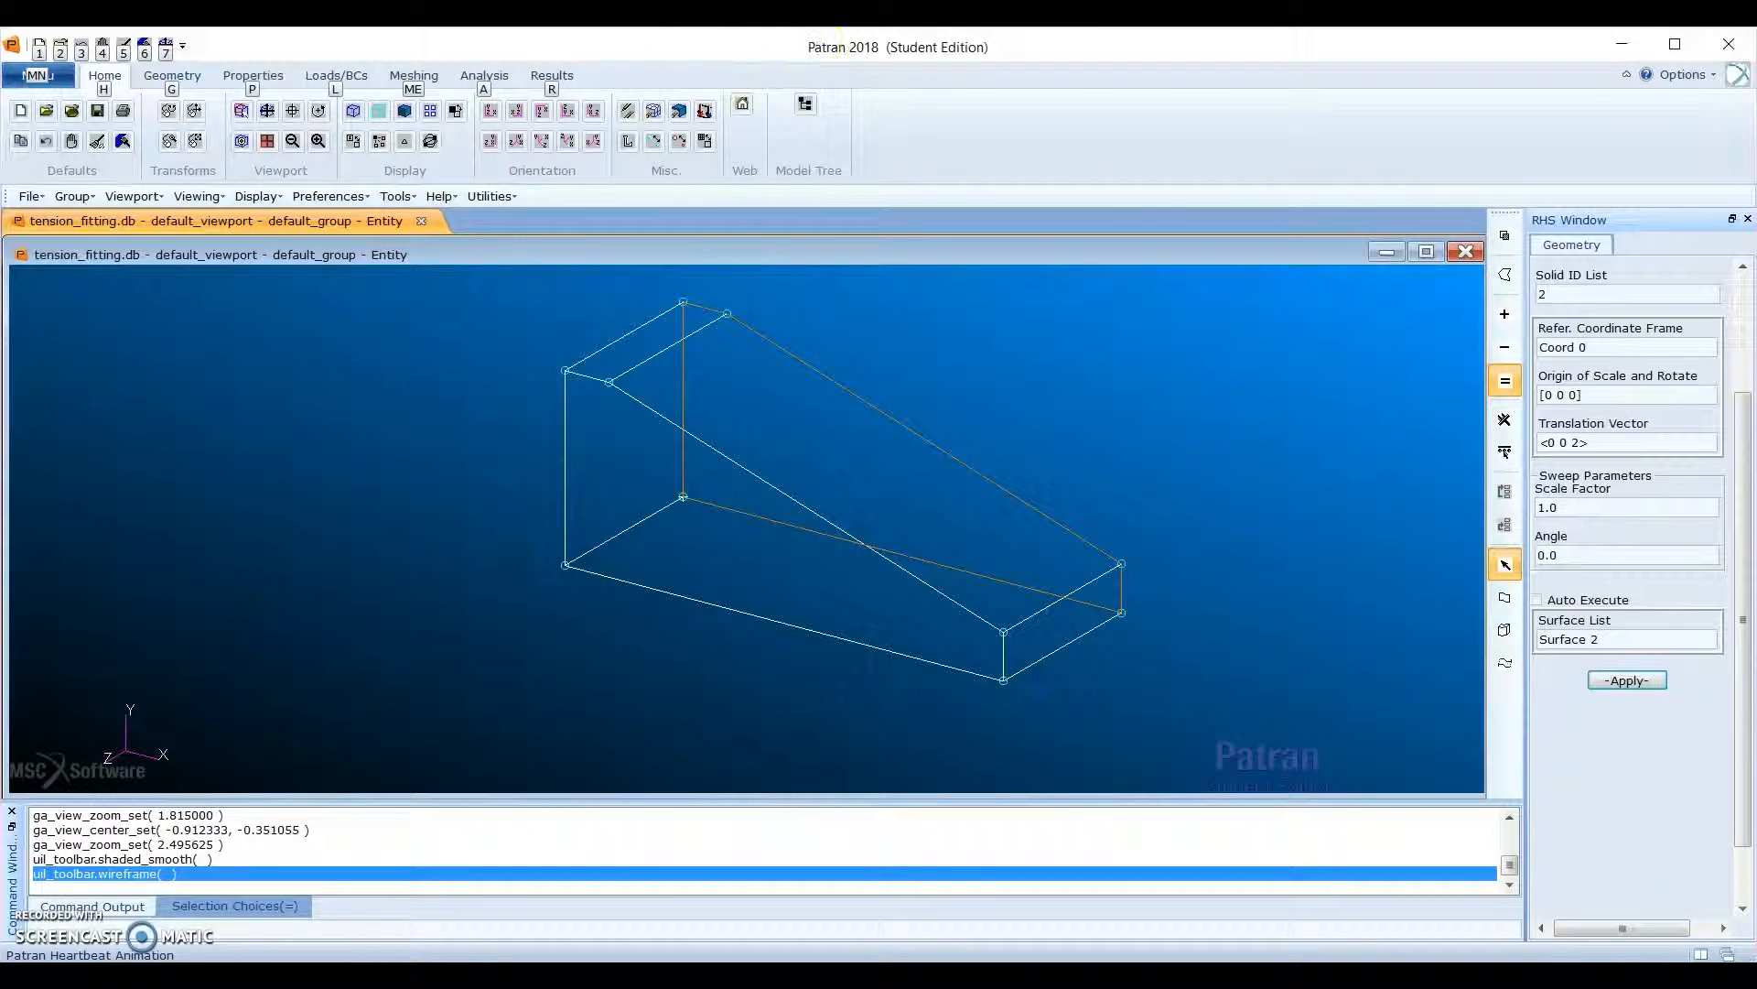
pyautogui.click(405, 112)
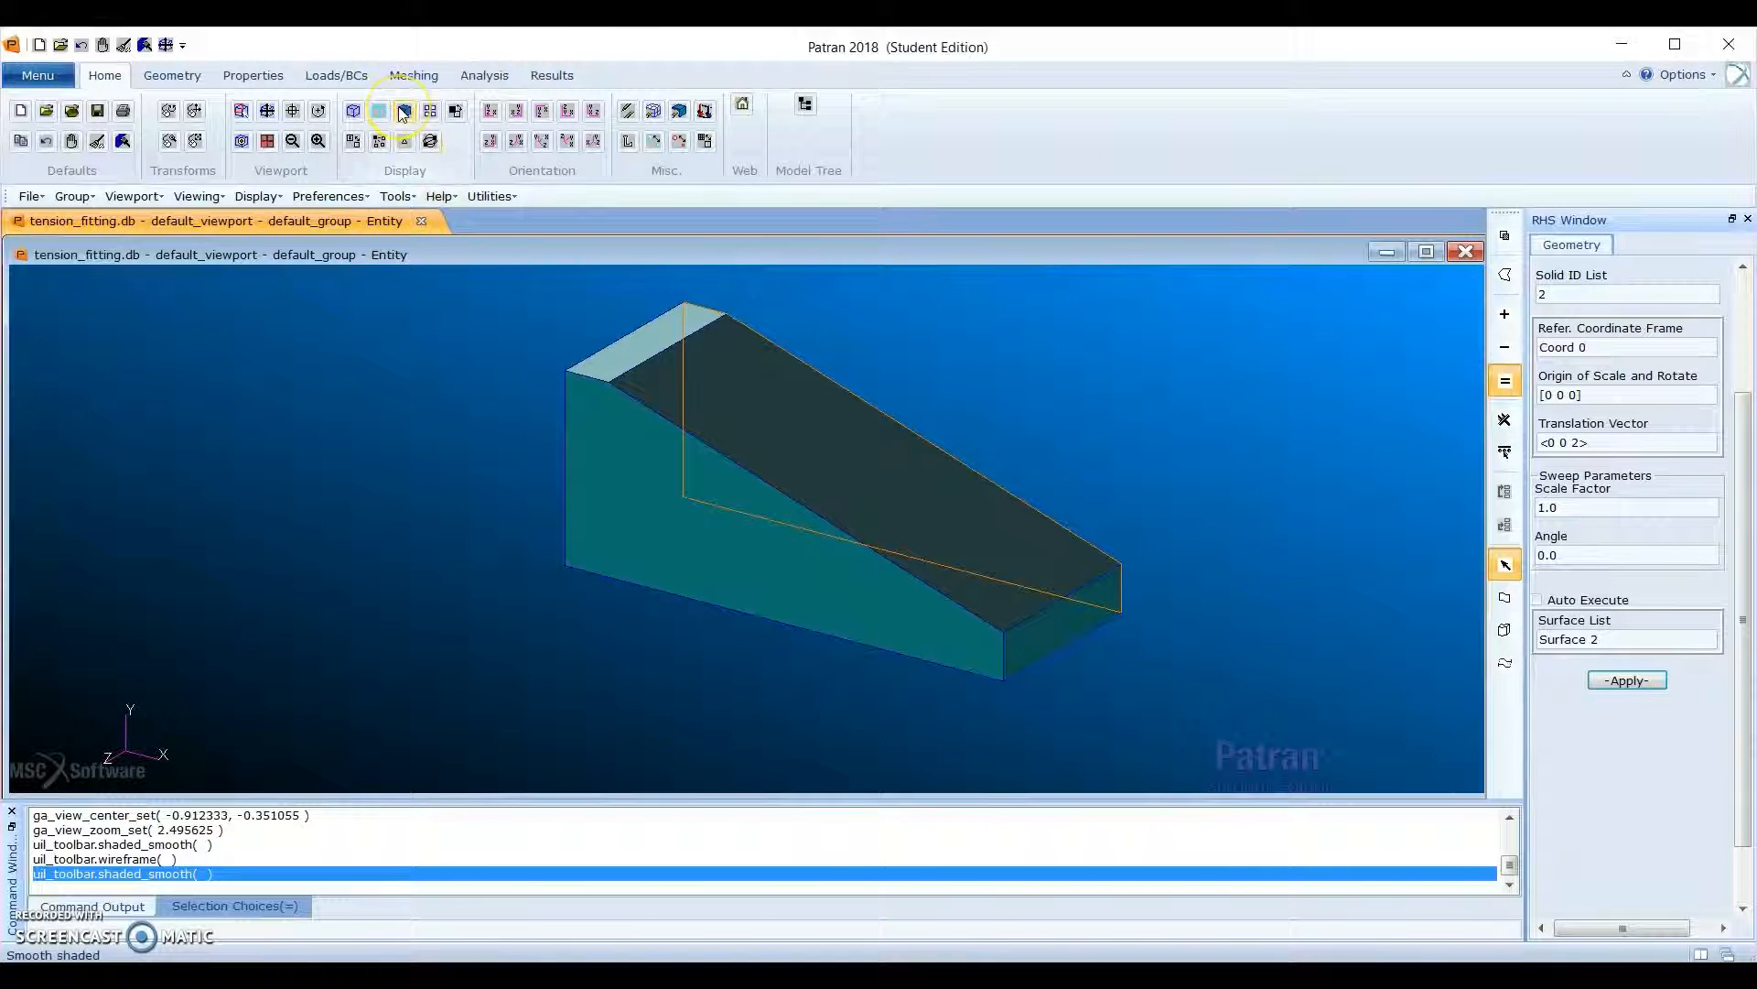
pyautogui.click(164, 79)
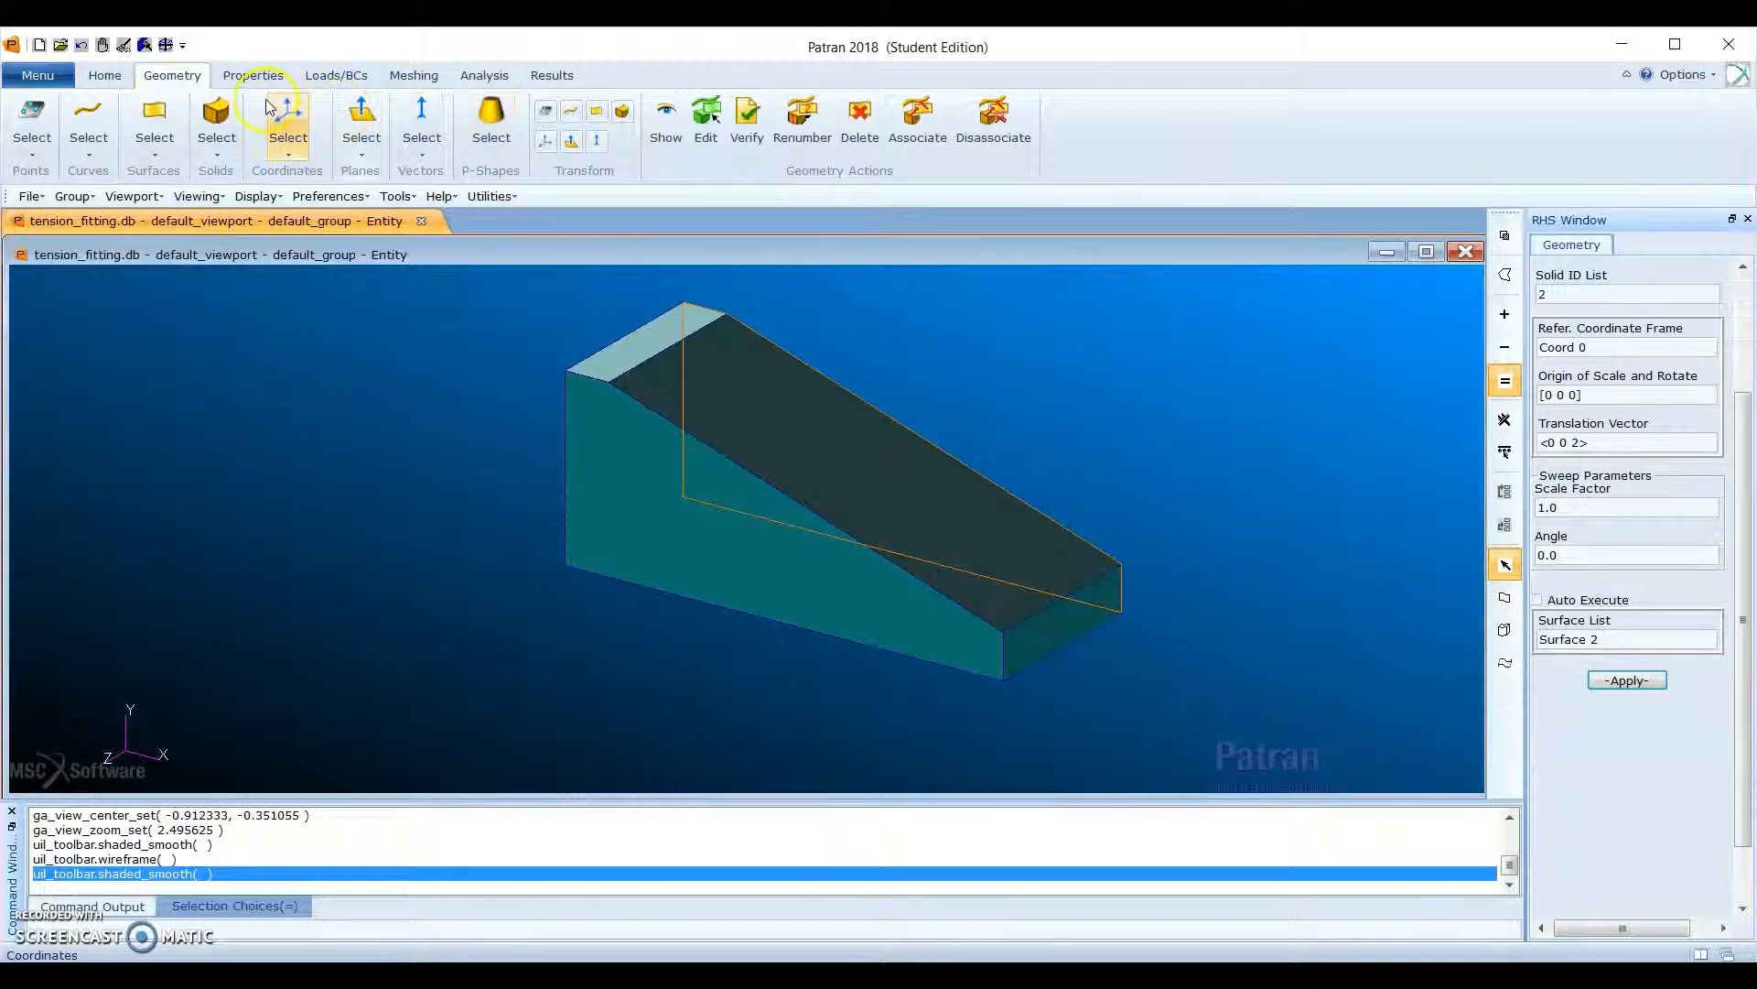
pyautogui.click(32, 145)
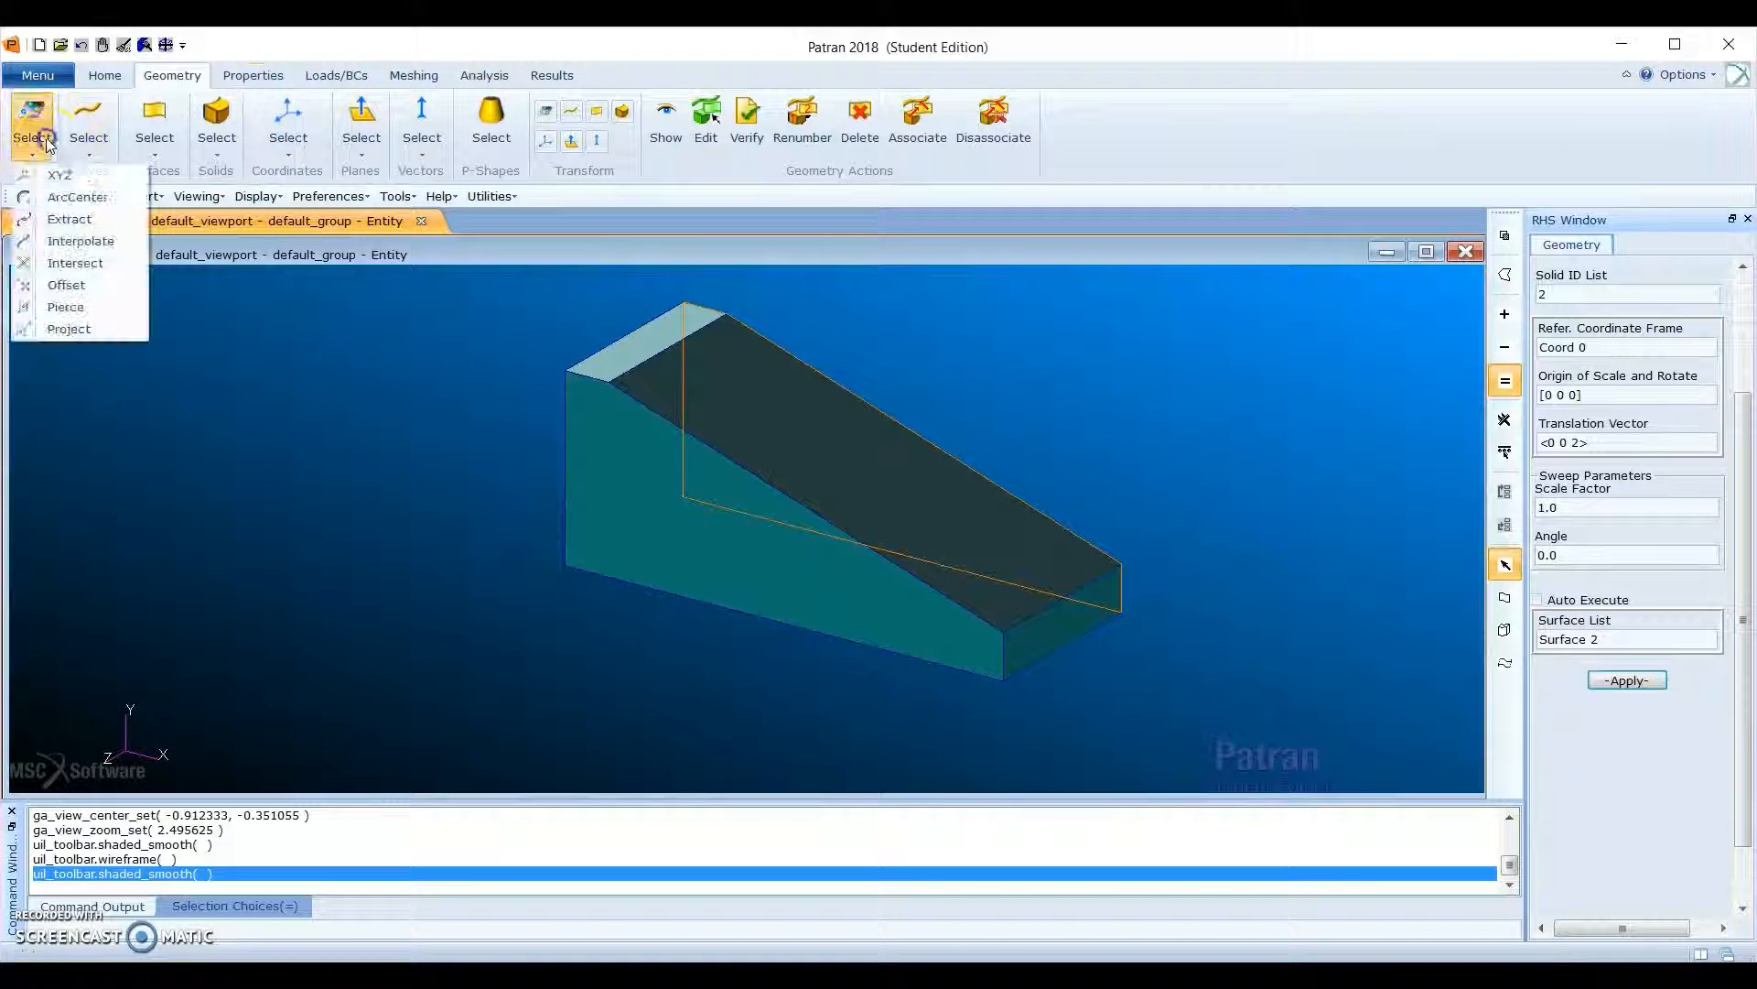
pyautogui.click(60, 174)
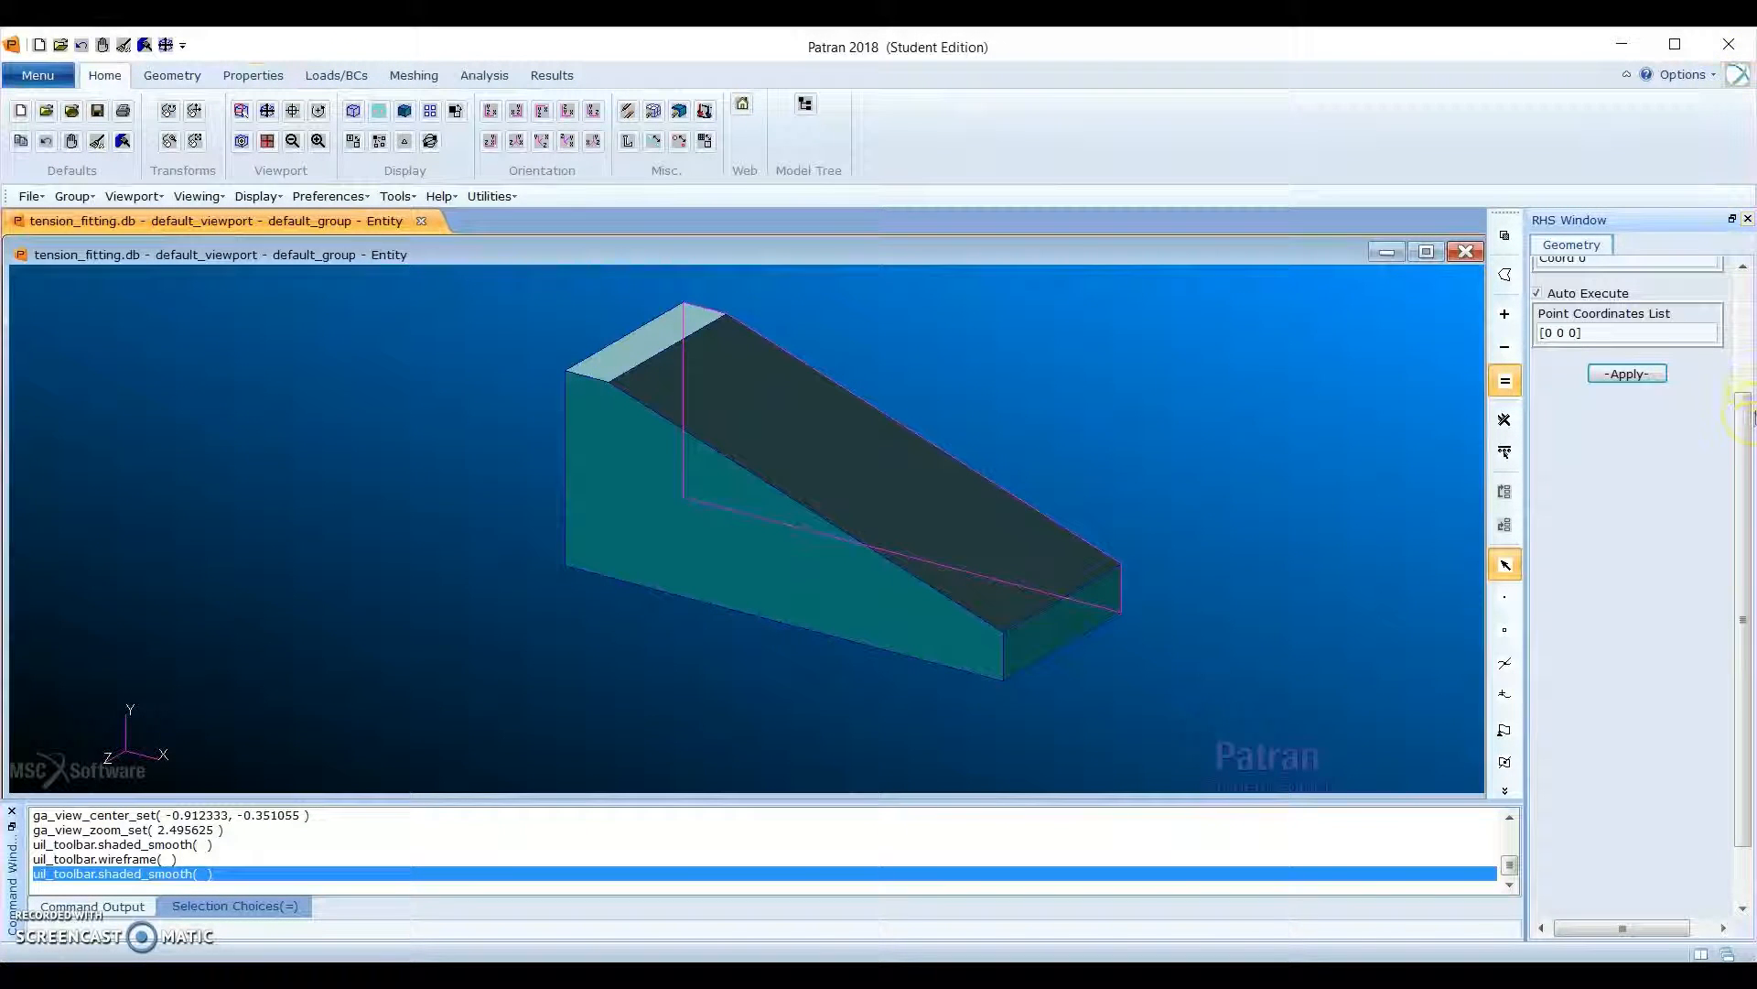
pyautogui.moveTo(1742, 417); pyautogui.dragTo(1742, 297)
pyautogui.click(1617, 299)
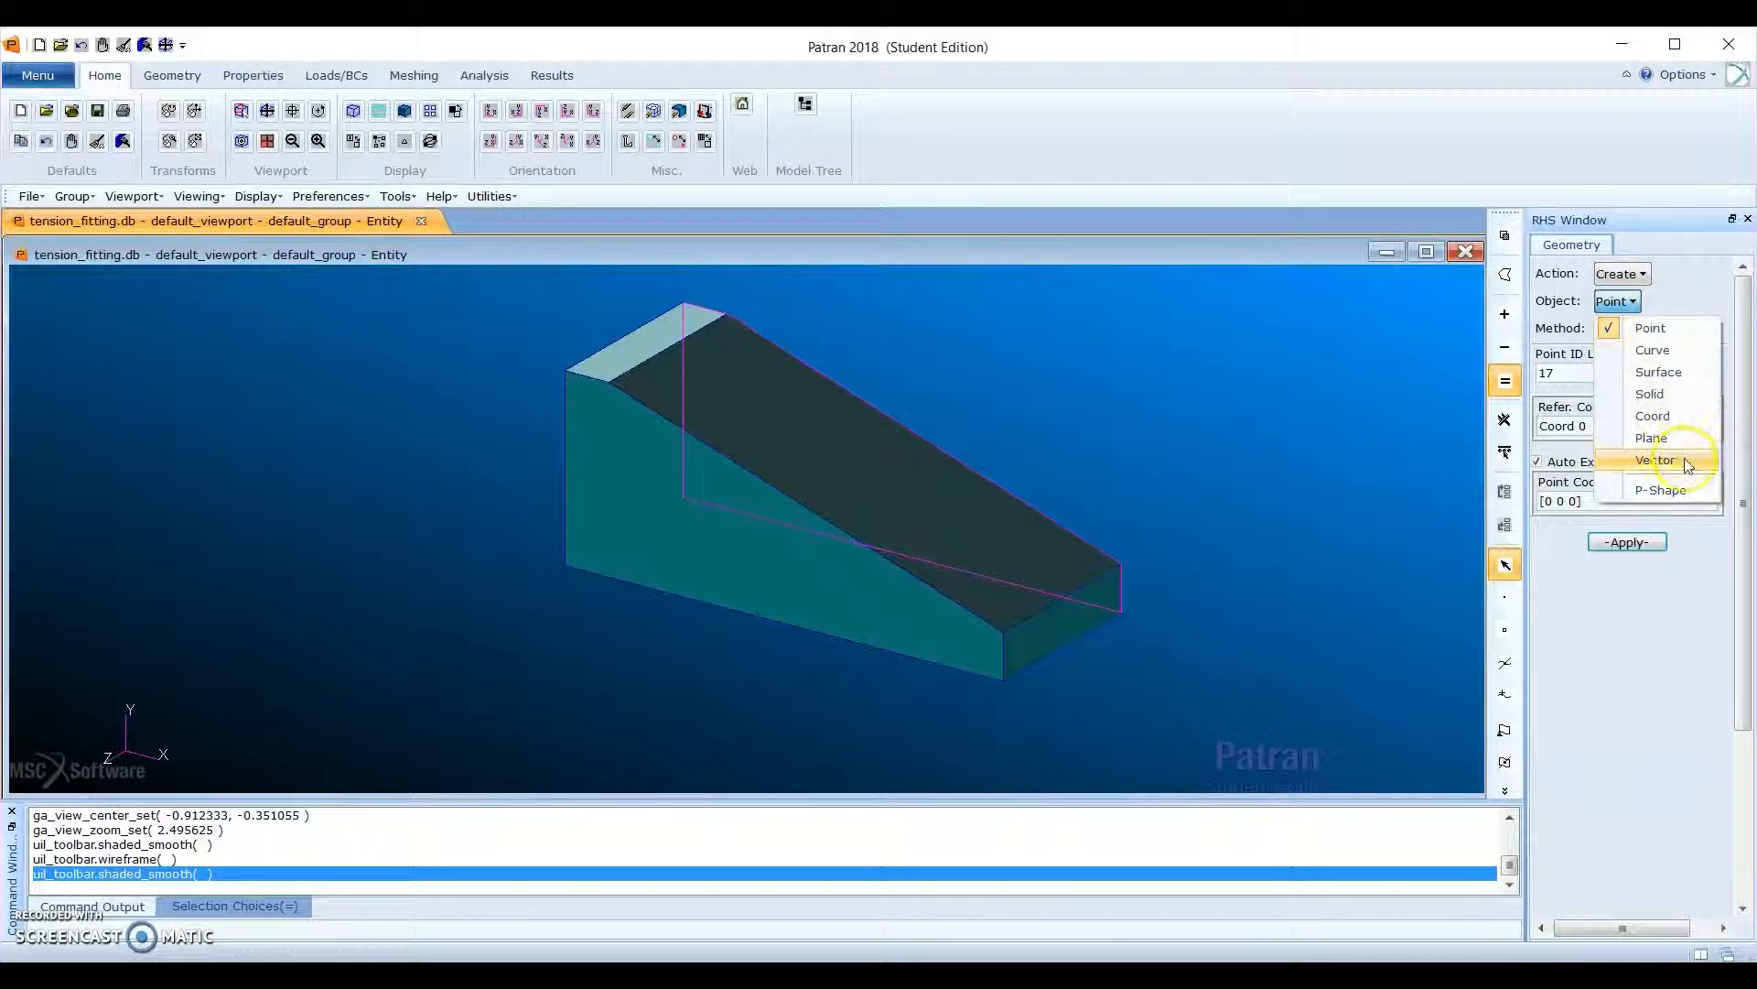
pyautogui.press('alt')
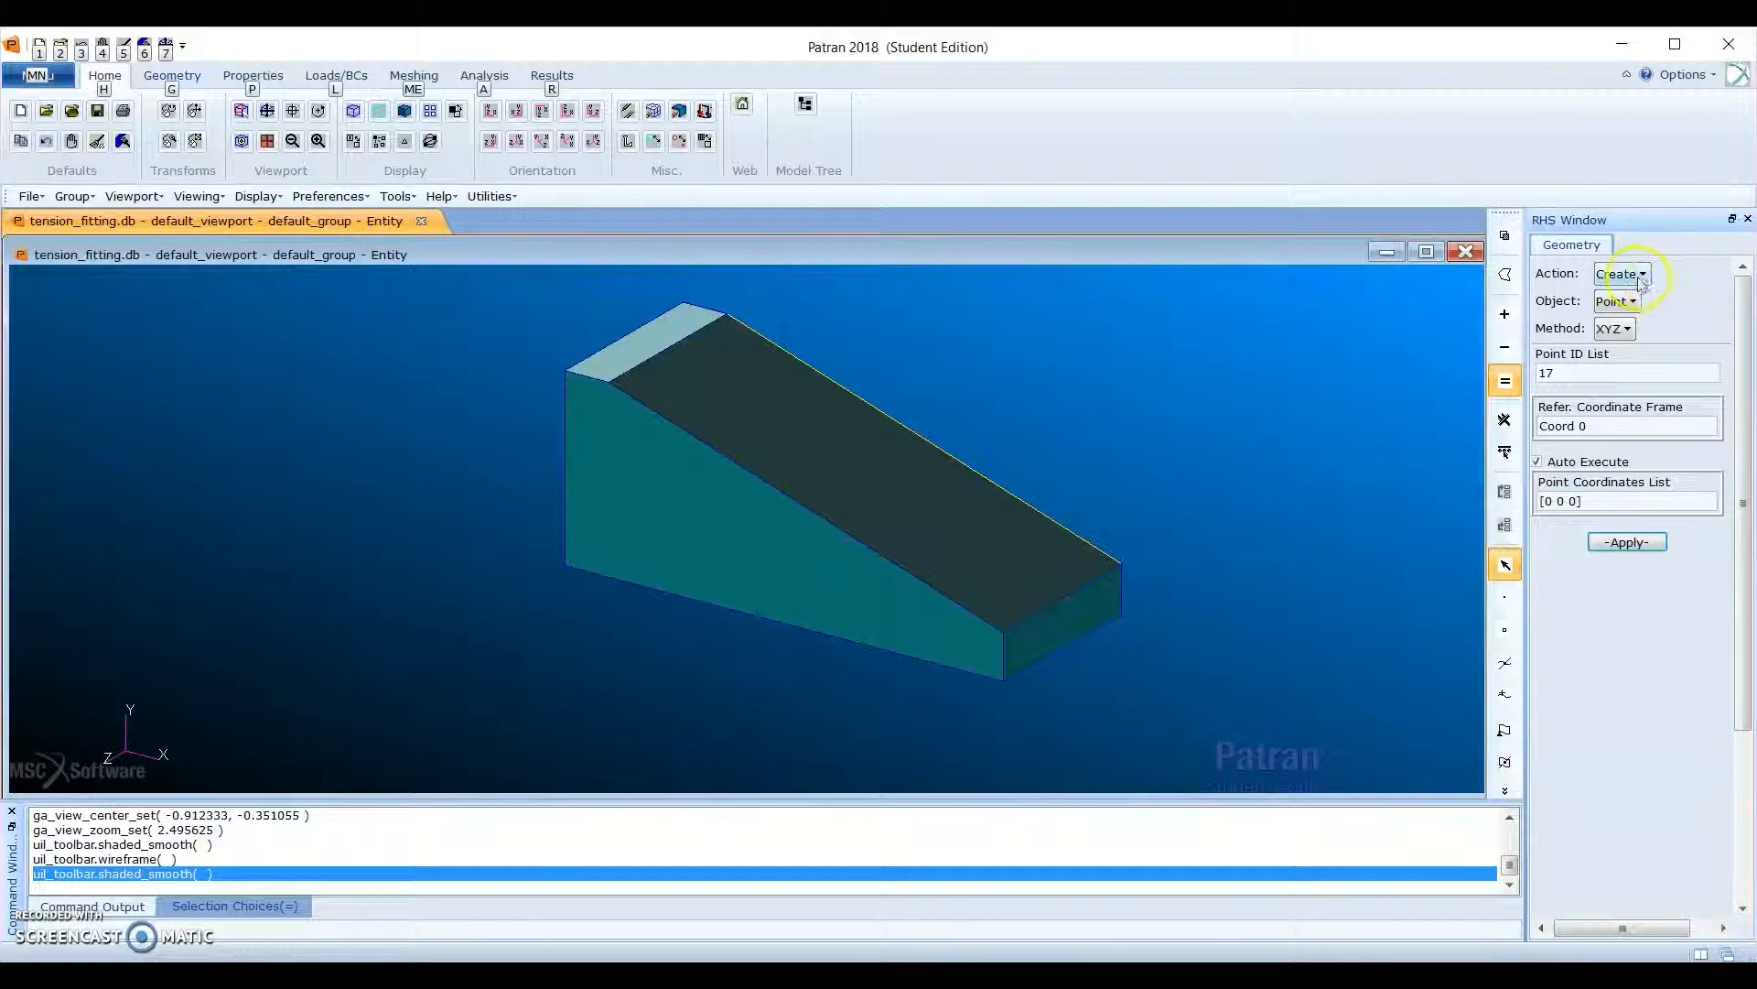
# Step: Set up a solid edit with the Shell method and turn auto execute off
pyautogui.click(1641, 277)
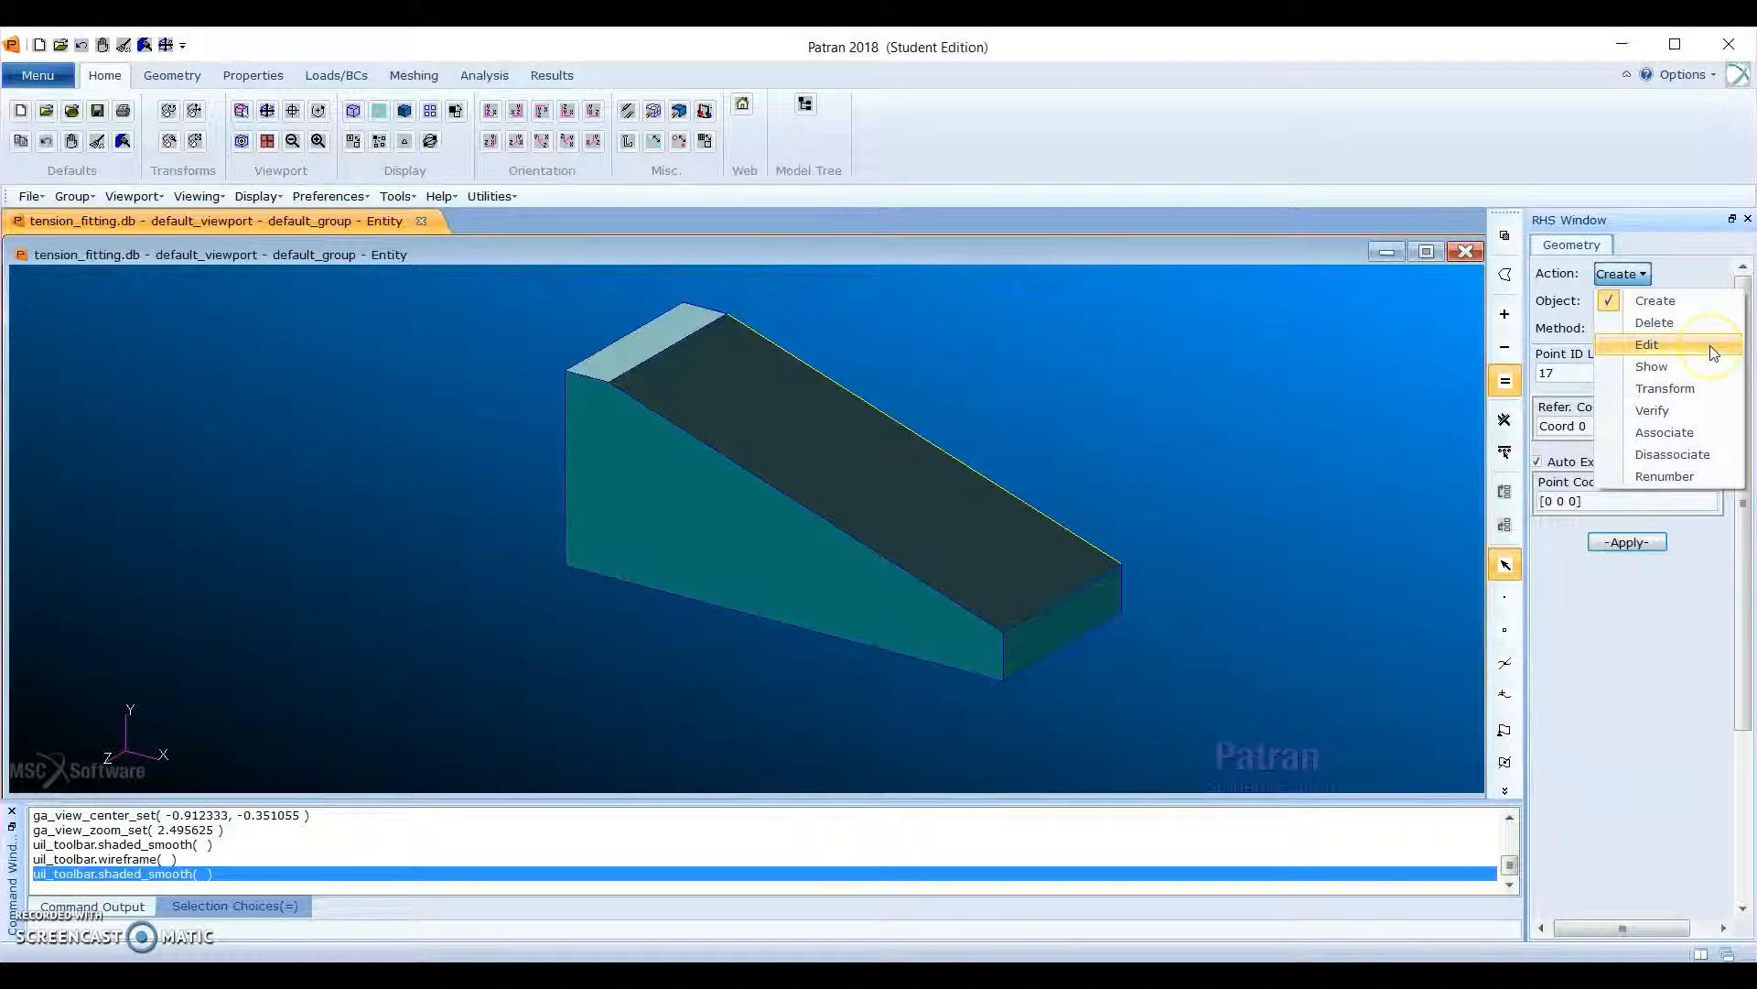
pyautogui.click(1711, 347)
pyautogui.click(1624, 301)
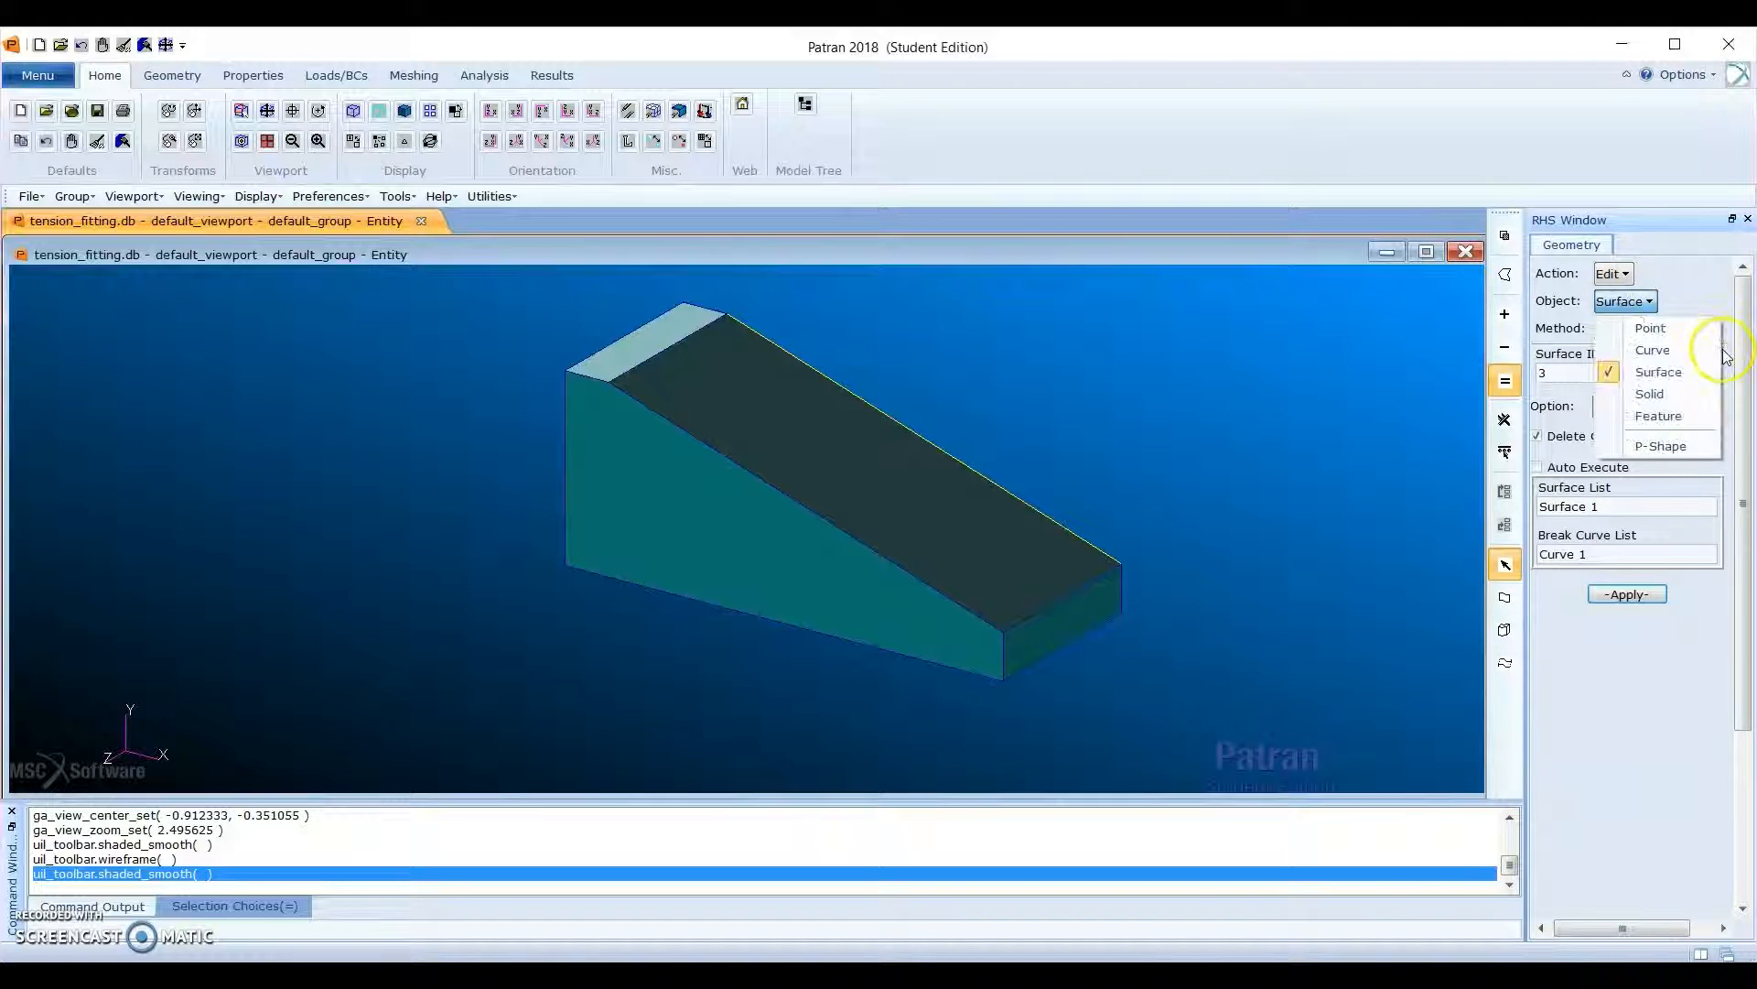
pyautogui.click(1686, 391)
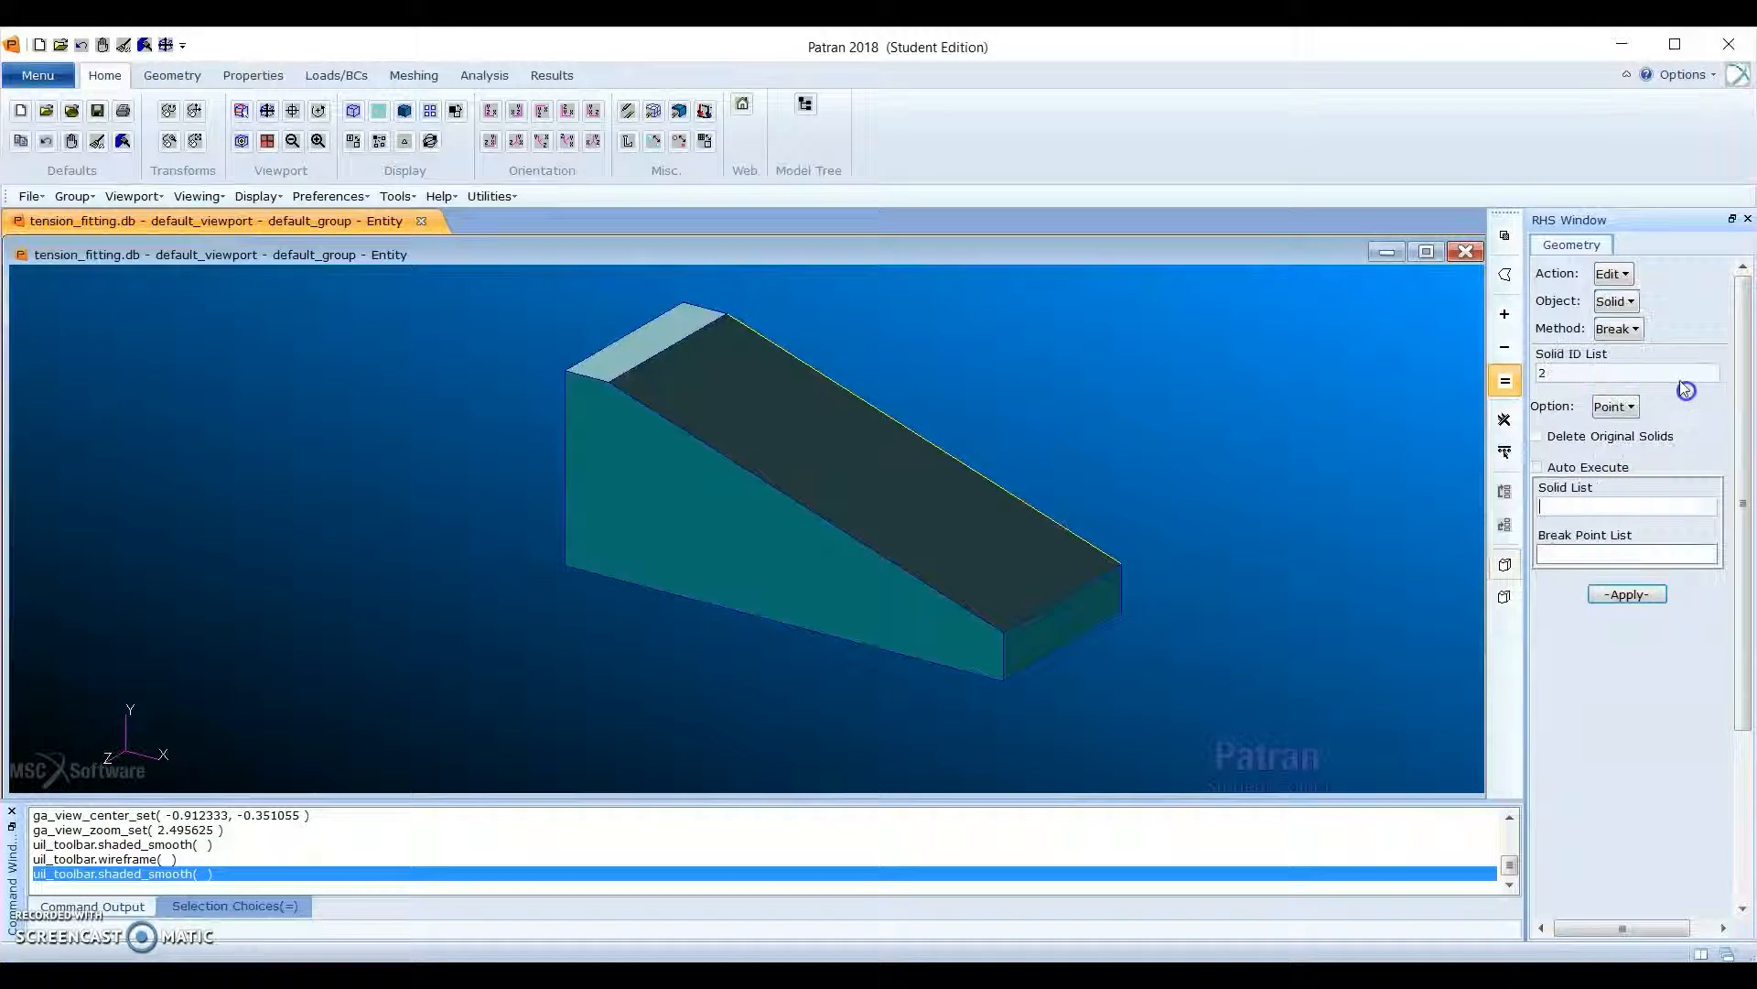
pyautogui.click(1620, 329)
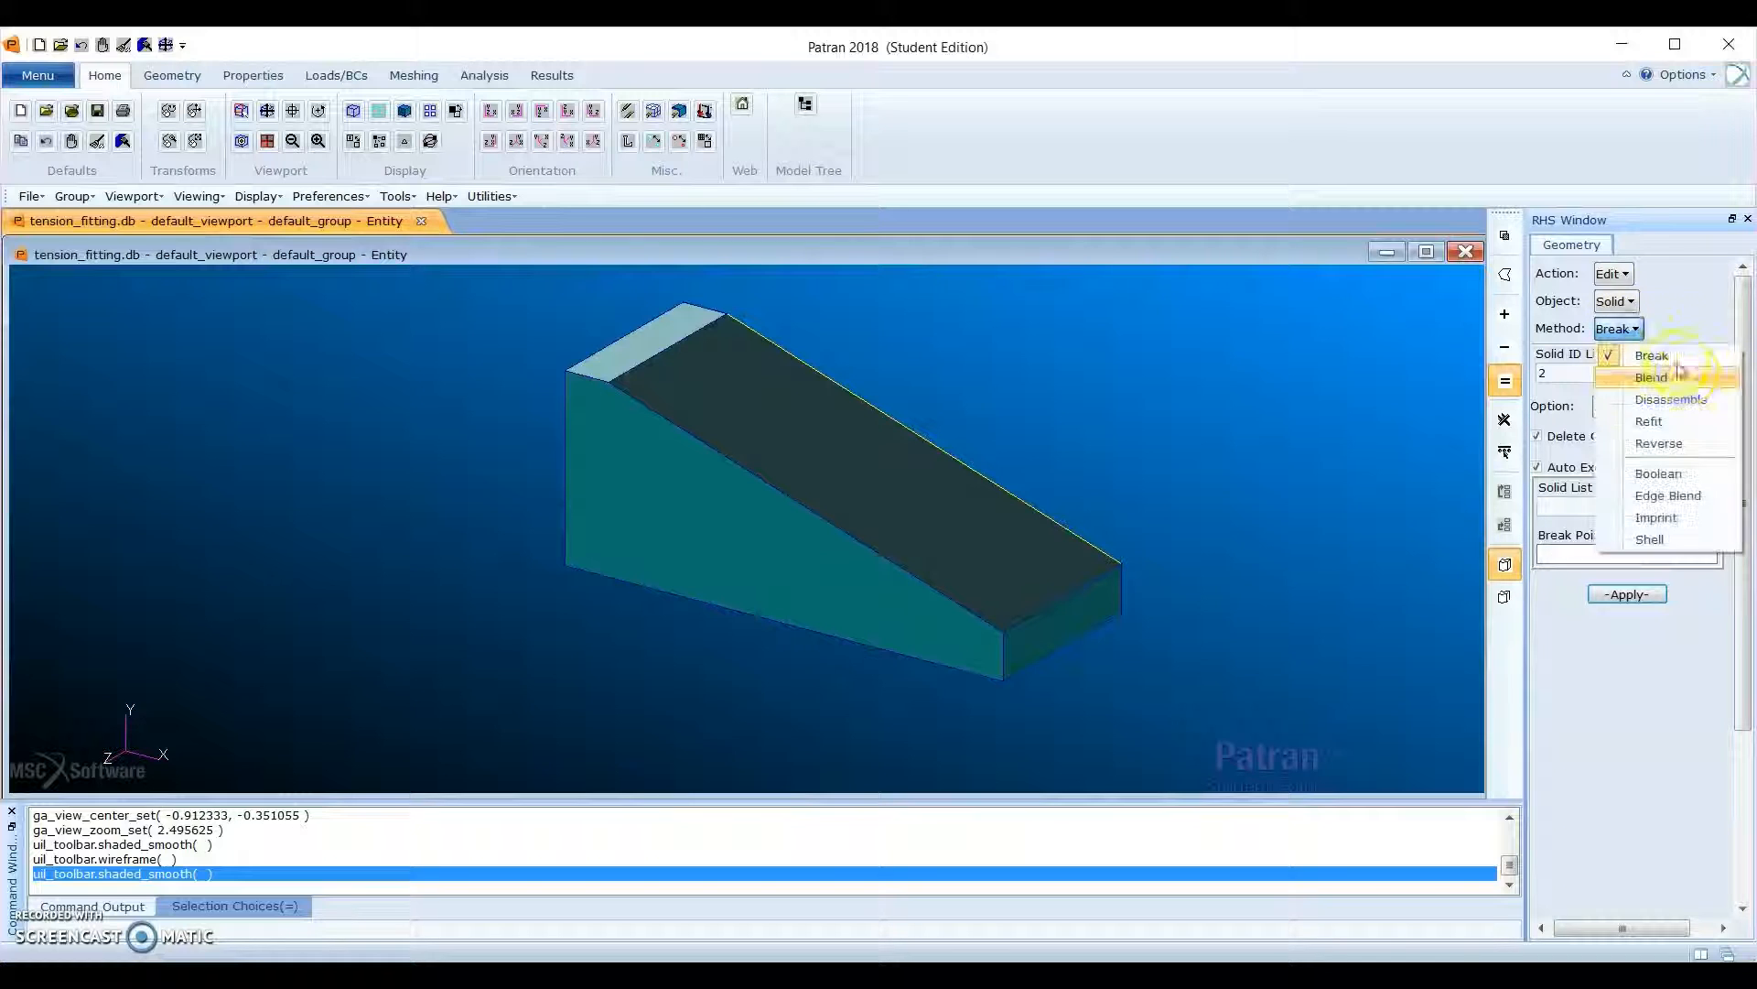
pyautogui.click(1693, 538)
pyautogui.click(1583, 373)
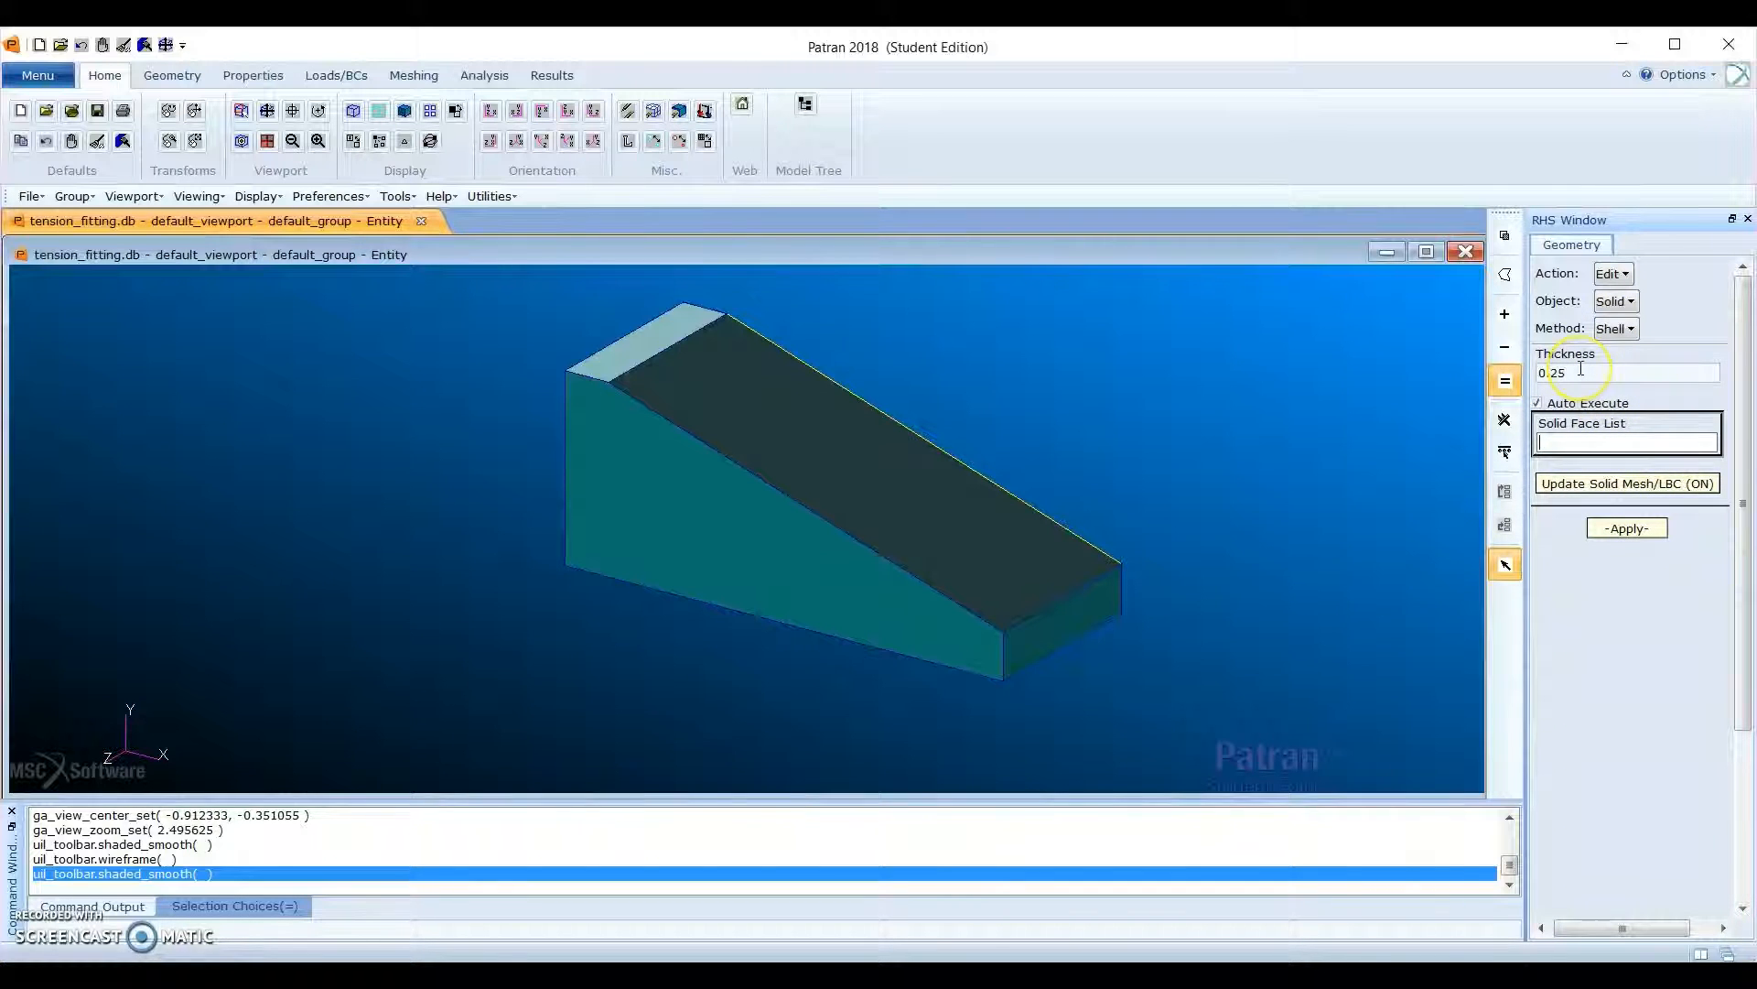
pyautogui.click(1547, 404)
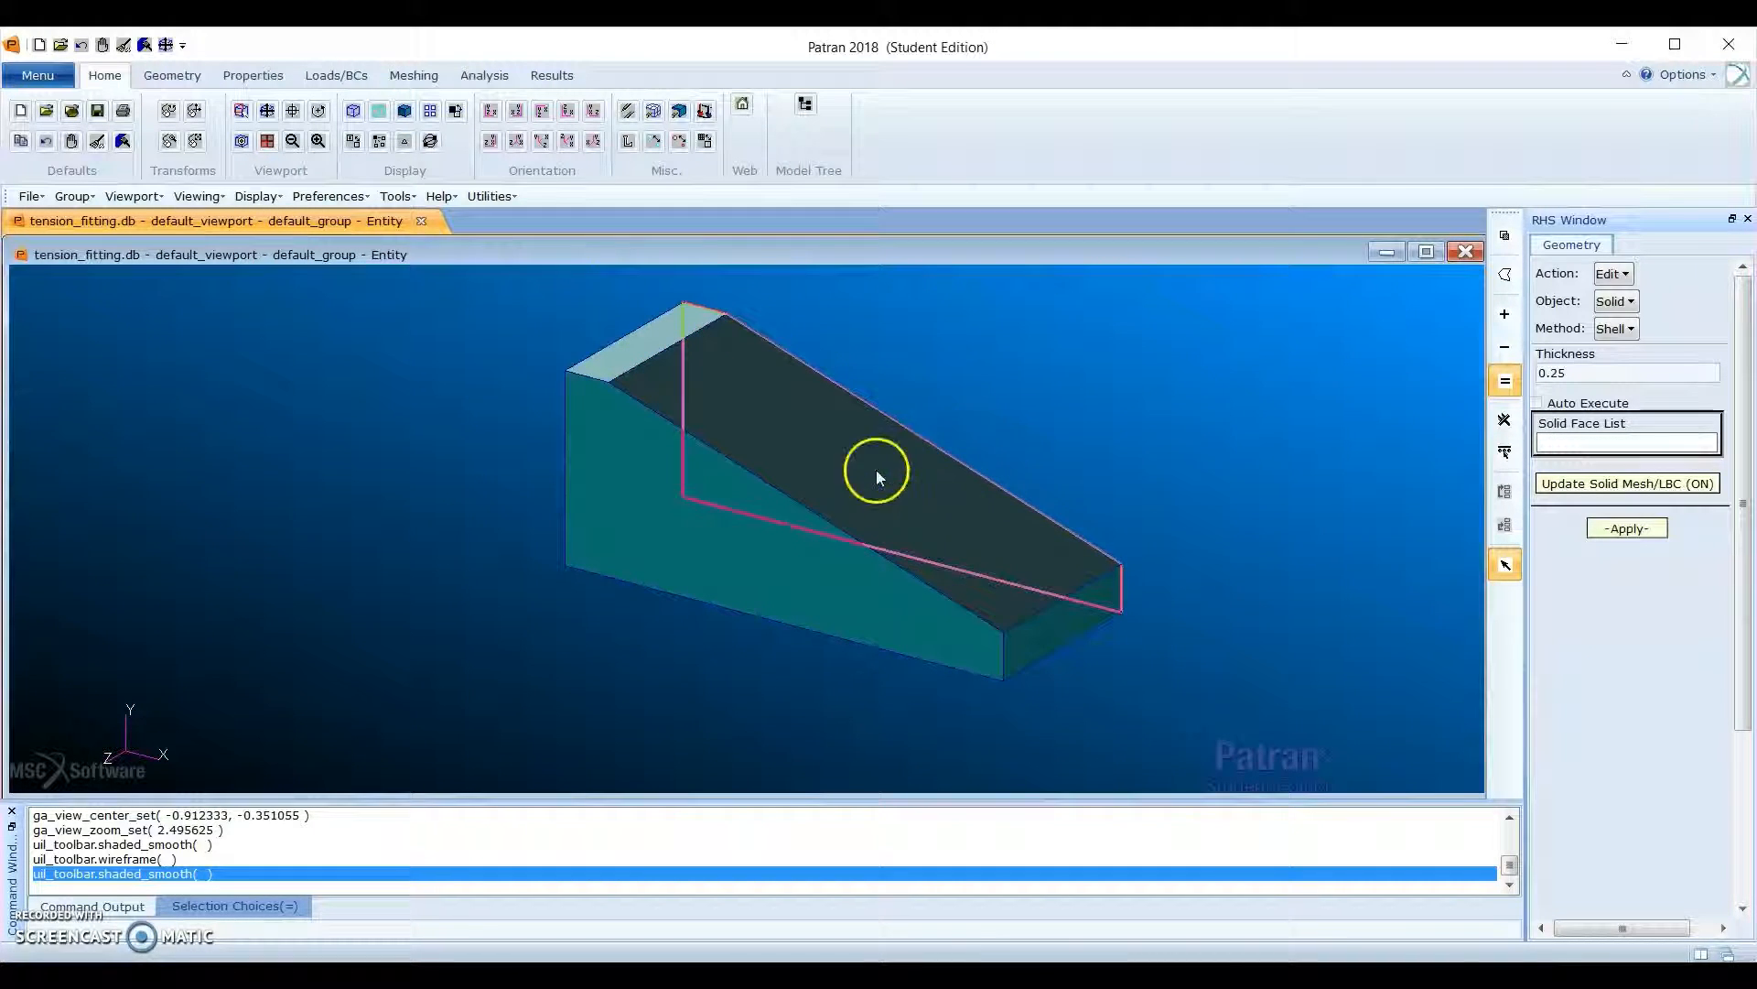
# Step: Shell the solid with thickness 0.25, opening the flat top face, the sloped face and the short end face
pyautogui.click(645, 344)
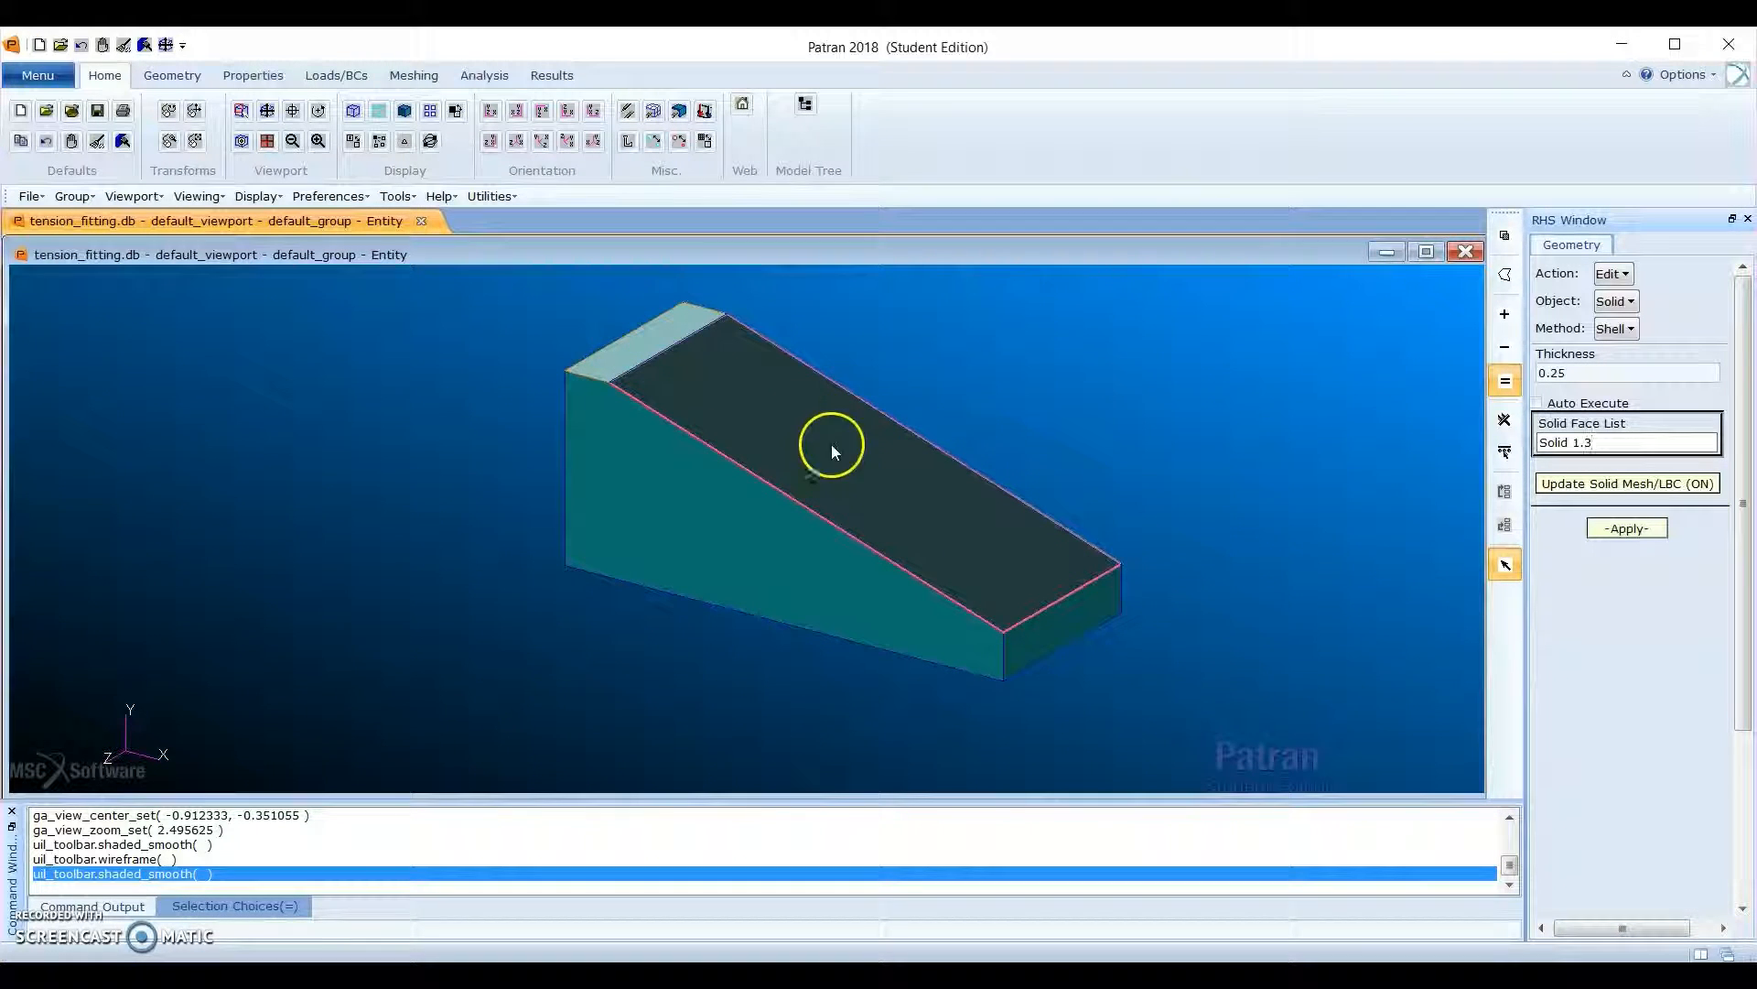
pyautogui.click(1133, 601)
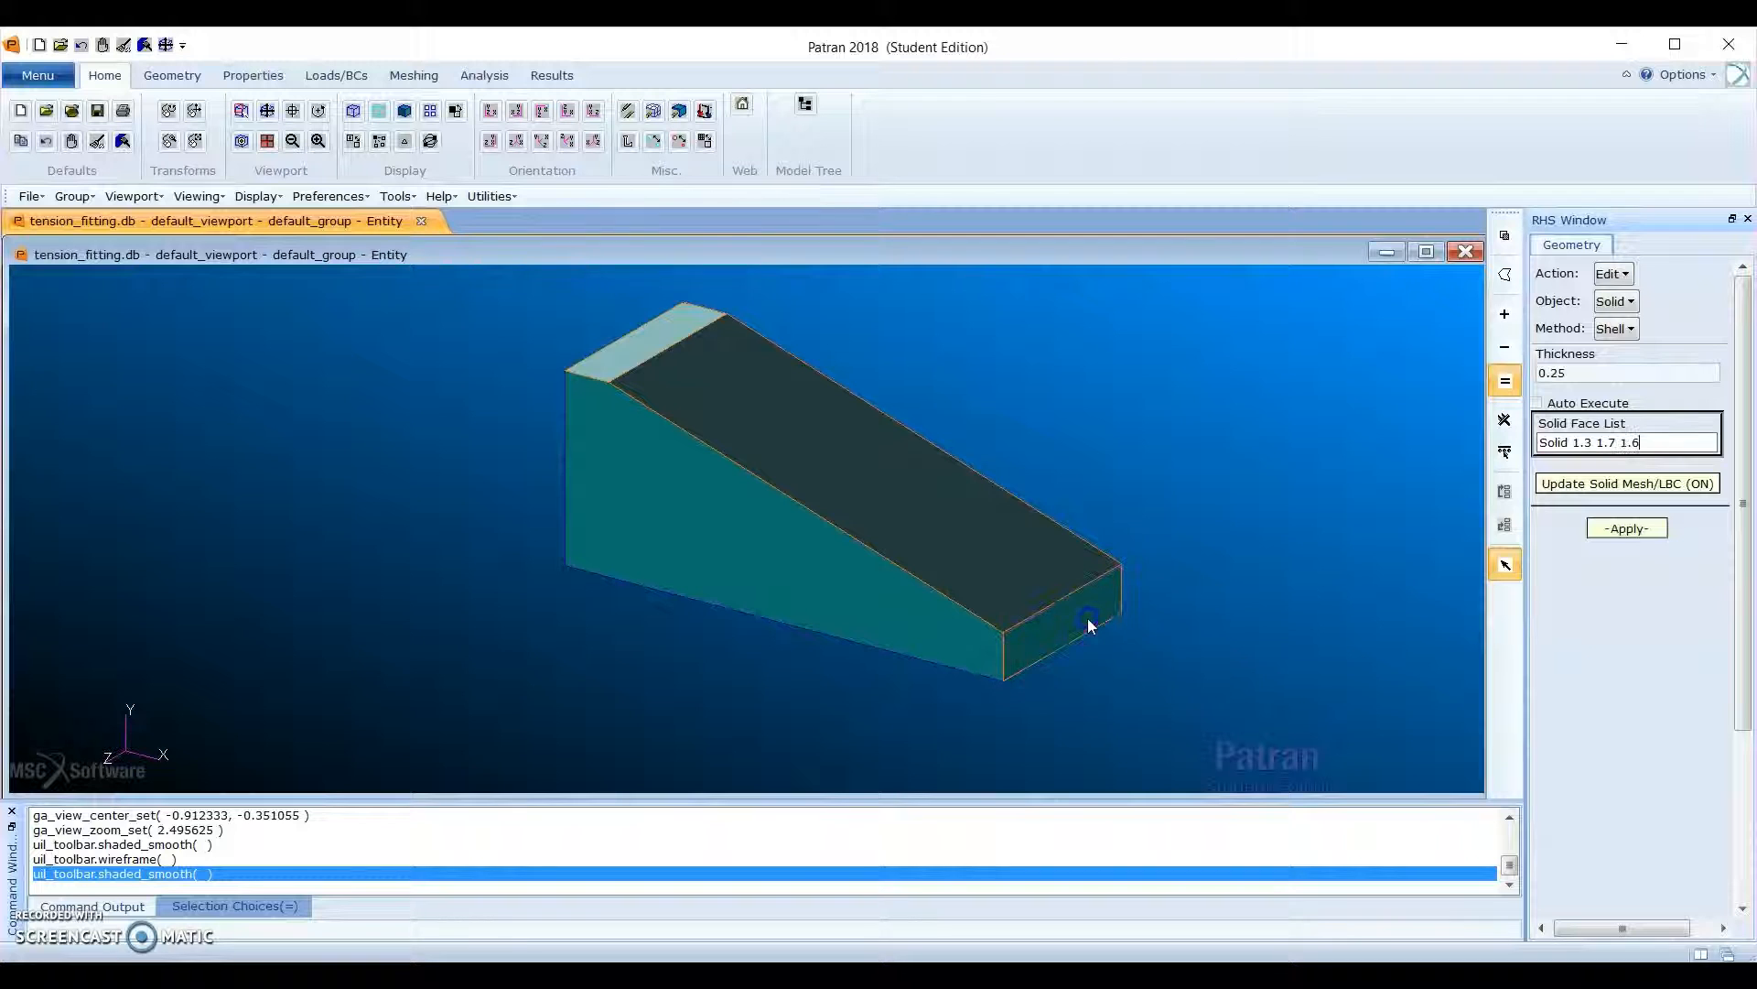
pyautogui.click(659, 396)
pyautogui.click(1651, 442)
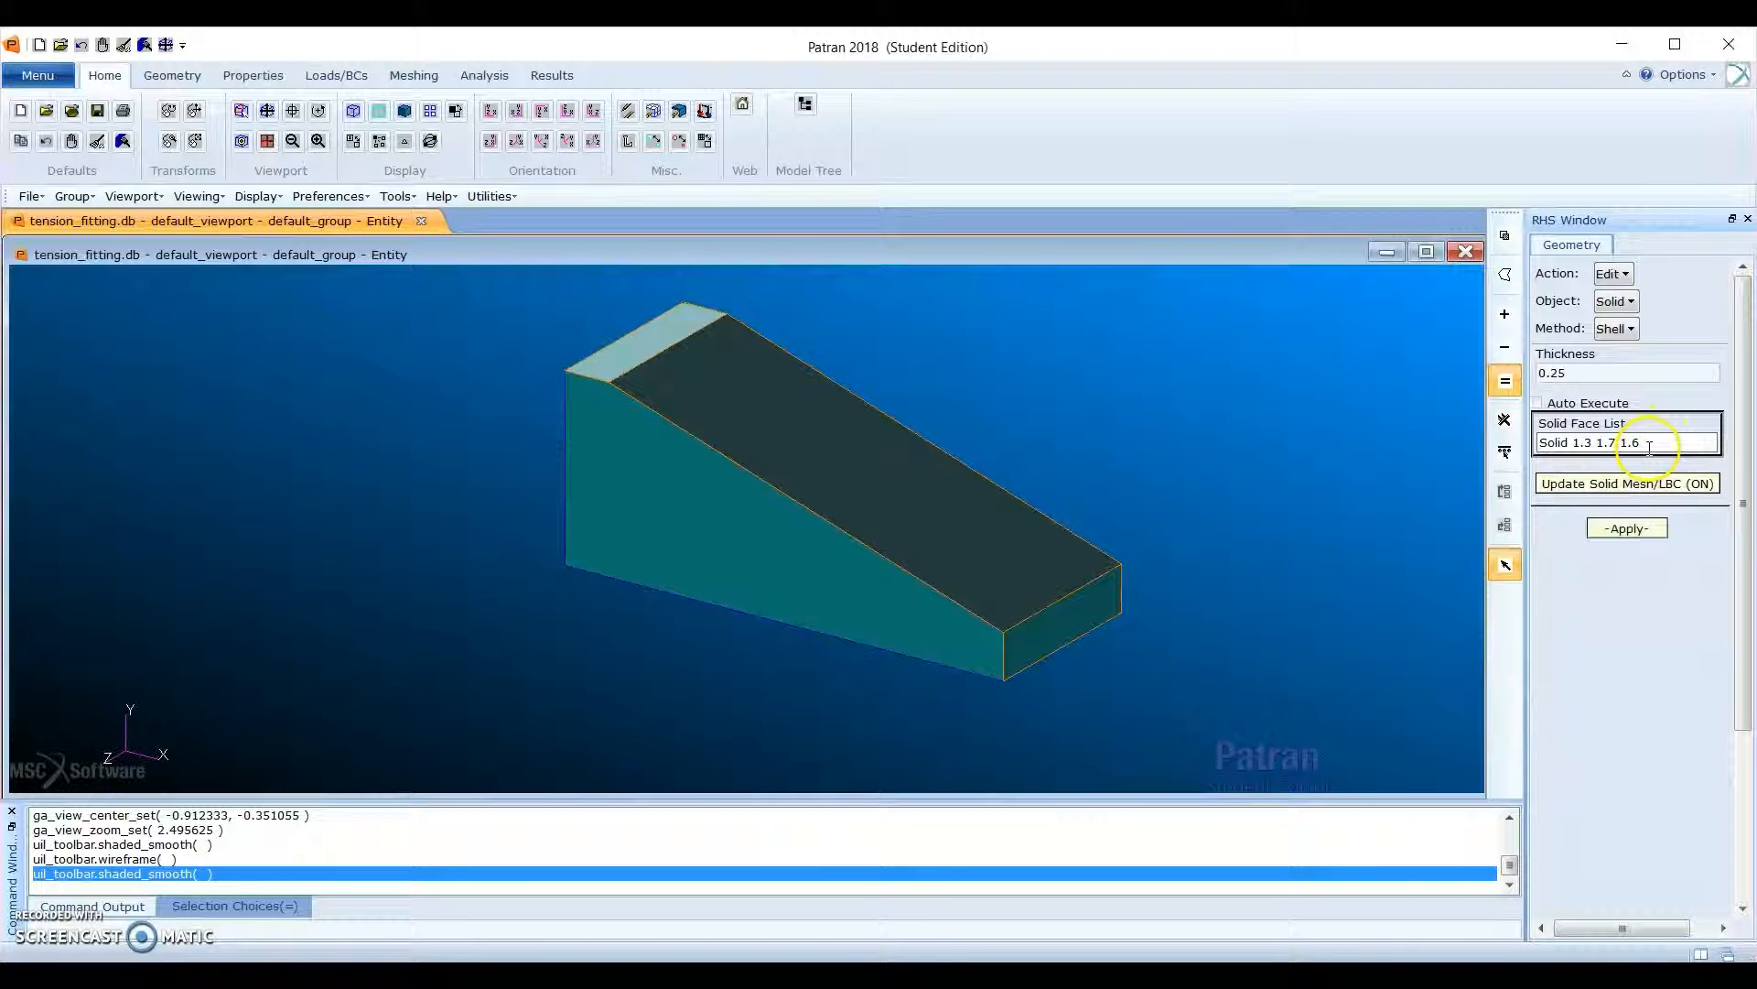
pyautogui.click(1645, 533)
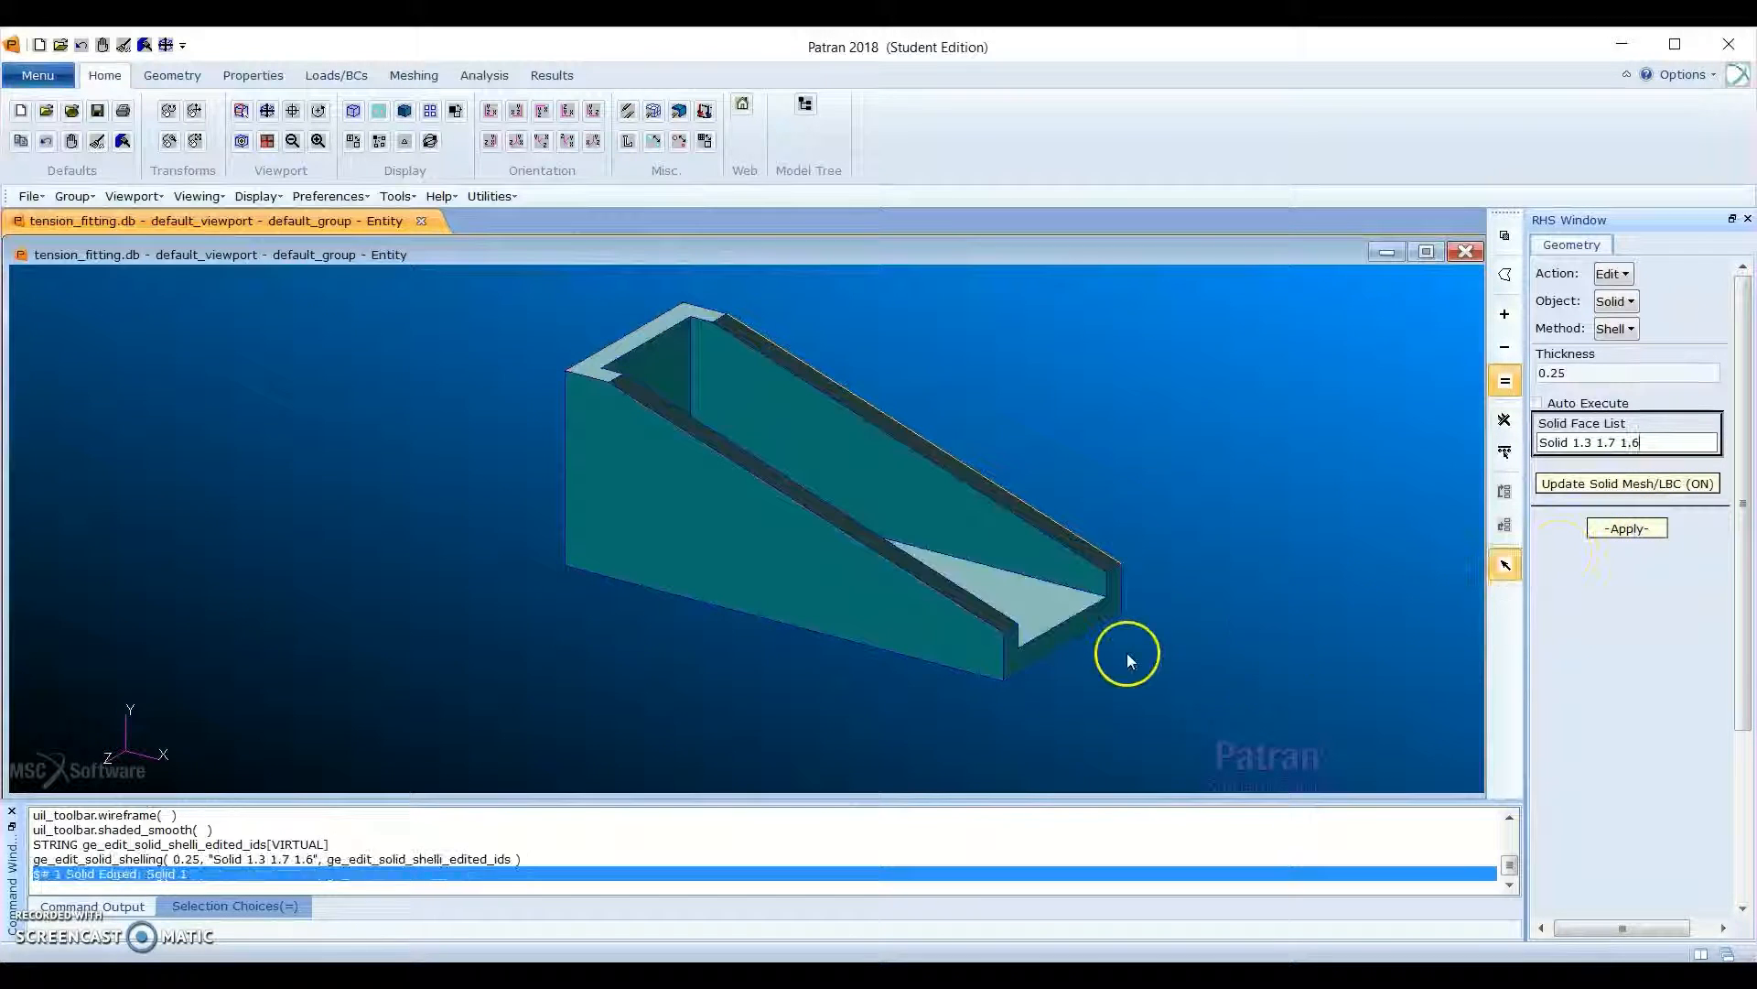
# Step: Set up a constant-radius Edge Blend for edges of the solid with auto execute off
pyautogui.moveTo(1146, 629)
pyautogui.mouseDown(button='middle')
pyautogui.moveTo(1108, 624)
pyautogui.moveTo(1133, 620)
pyautogui.mouseUp(button='middle')
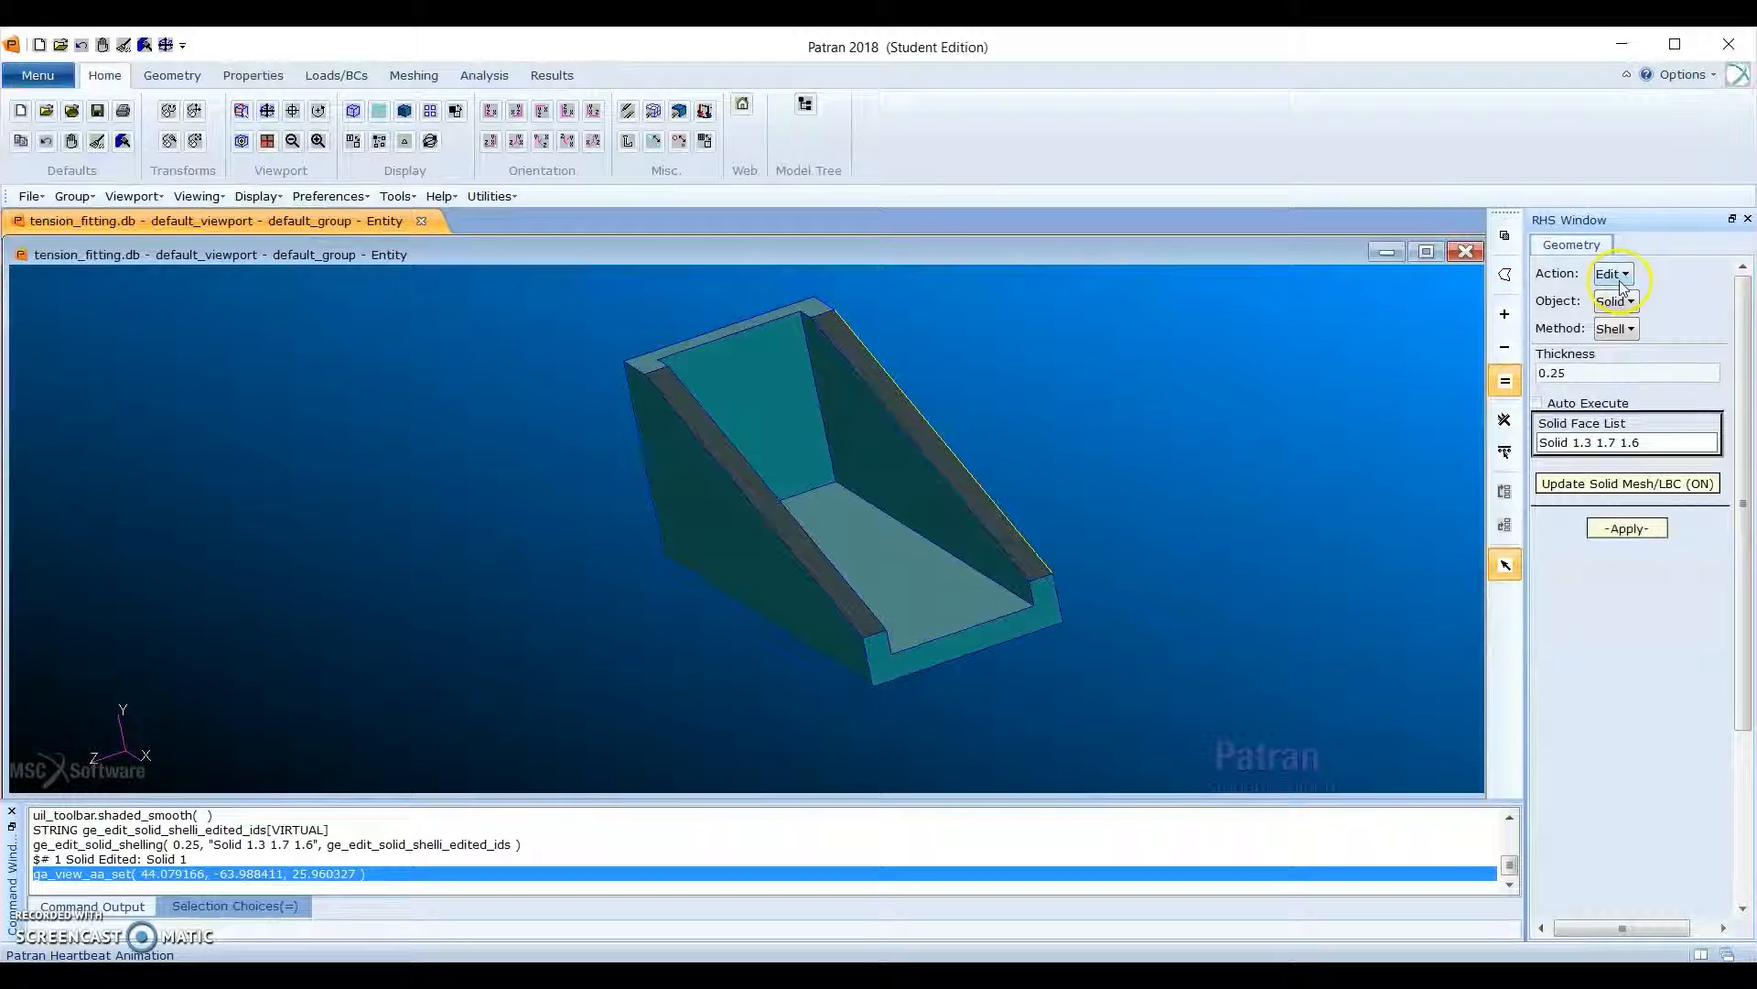
pyautogui.click(1623, 302)
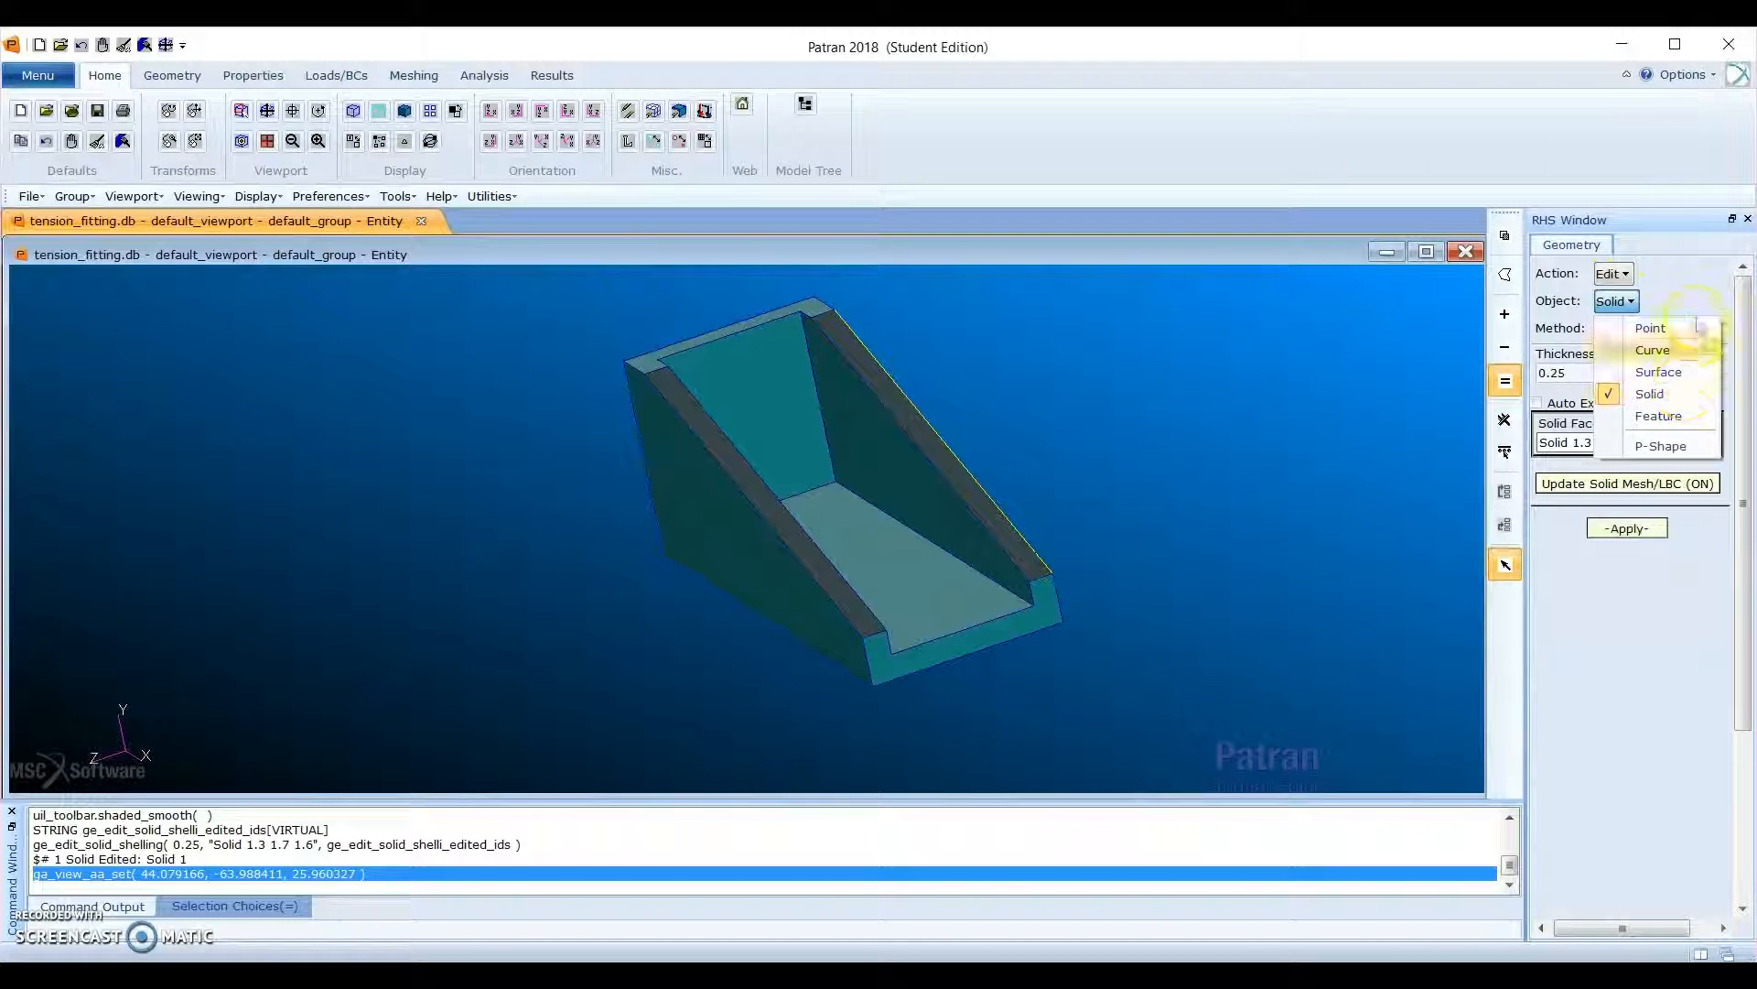
pyautogui.click(1701, 308)
pyautogui.click(1616, 329)
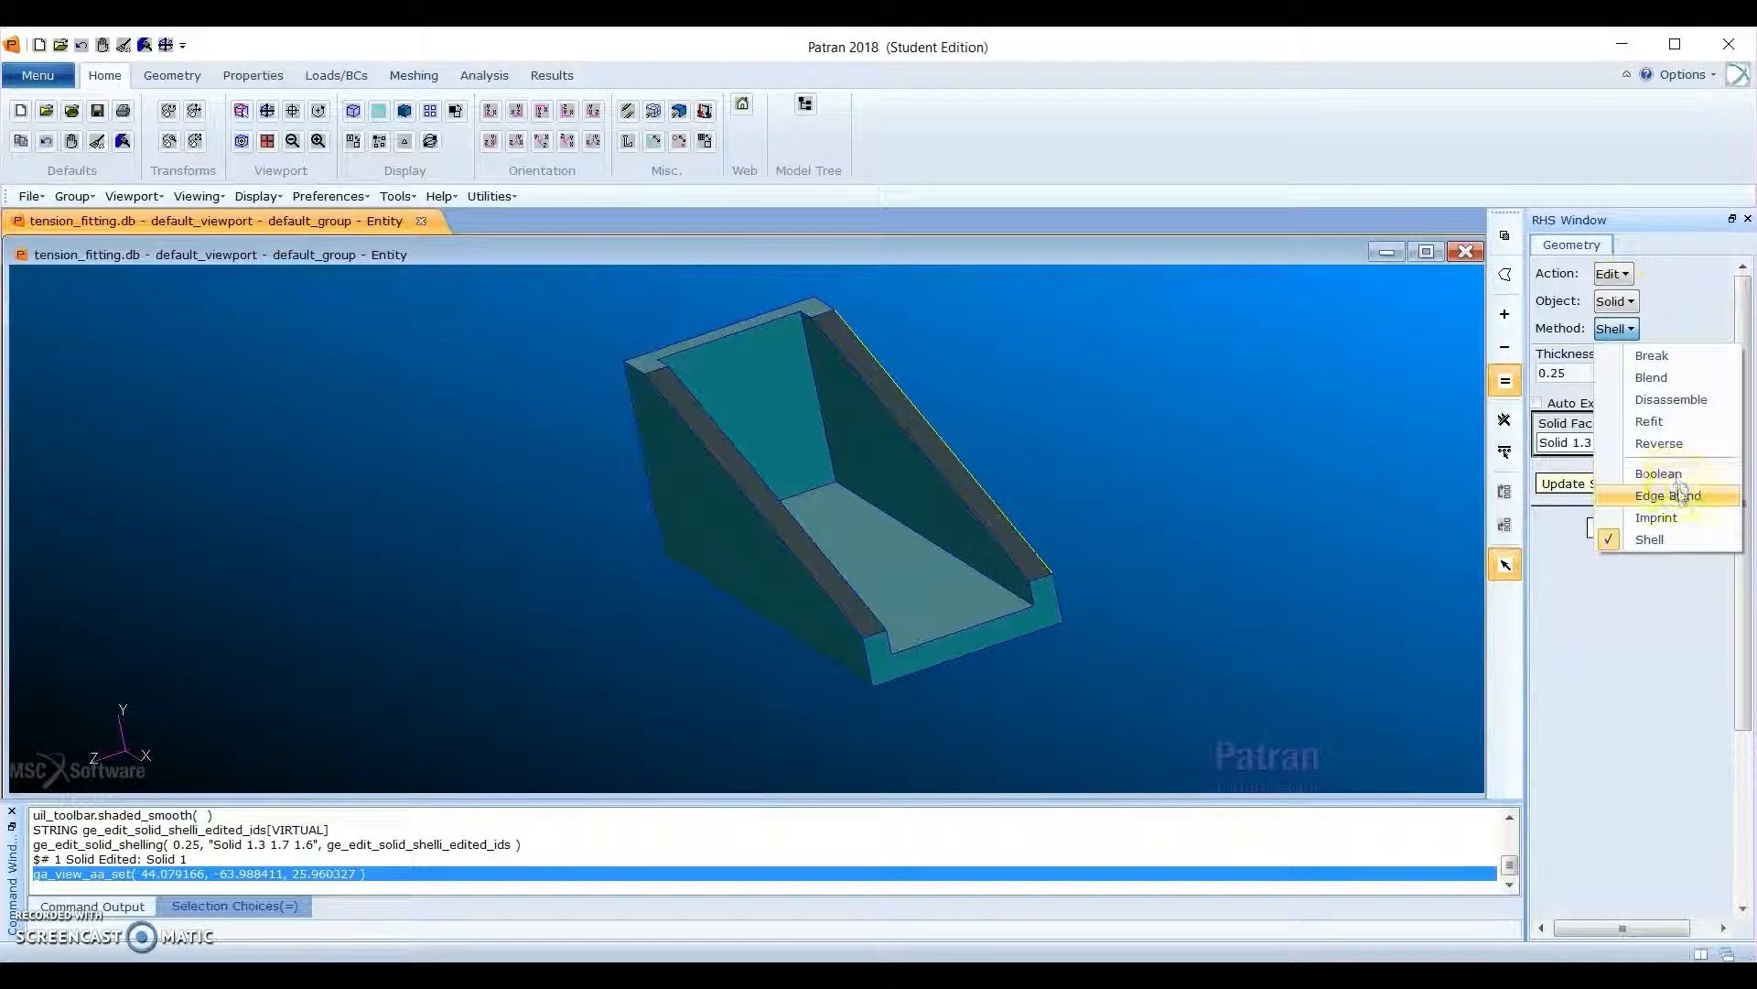
pyautogui.click(1681, 496)
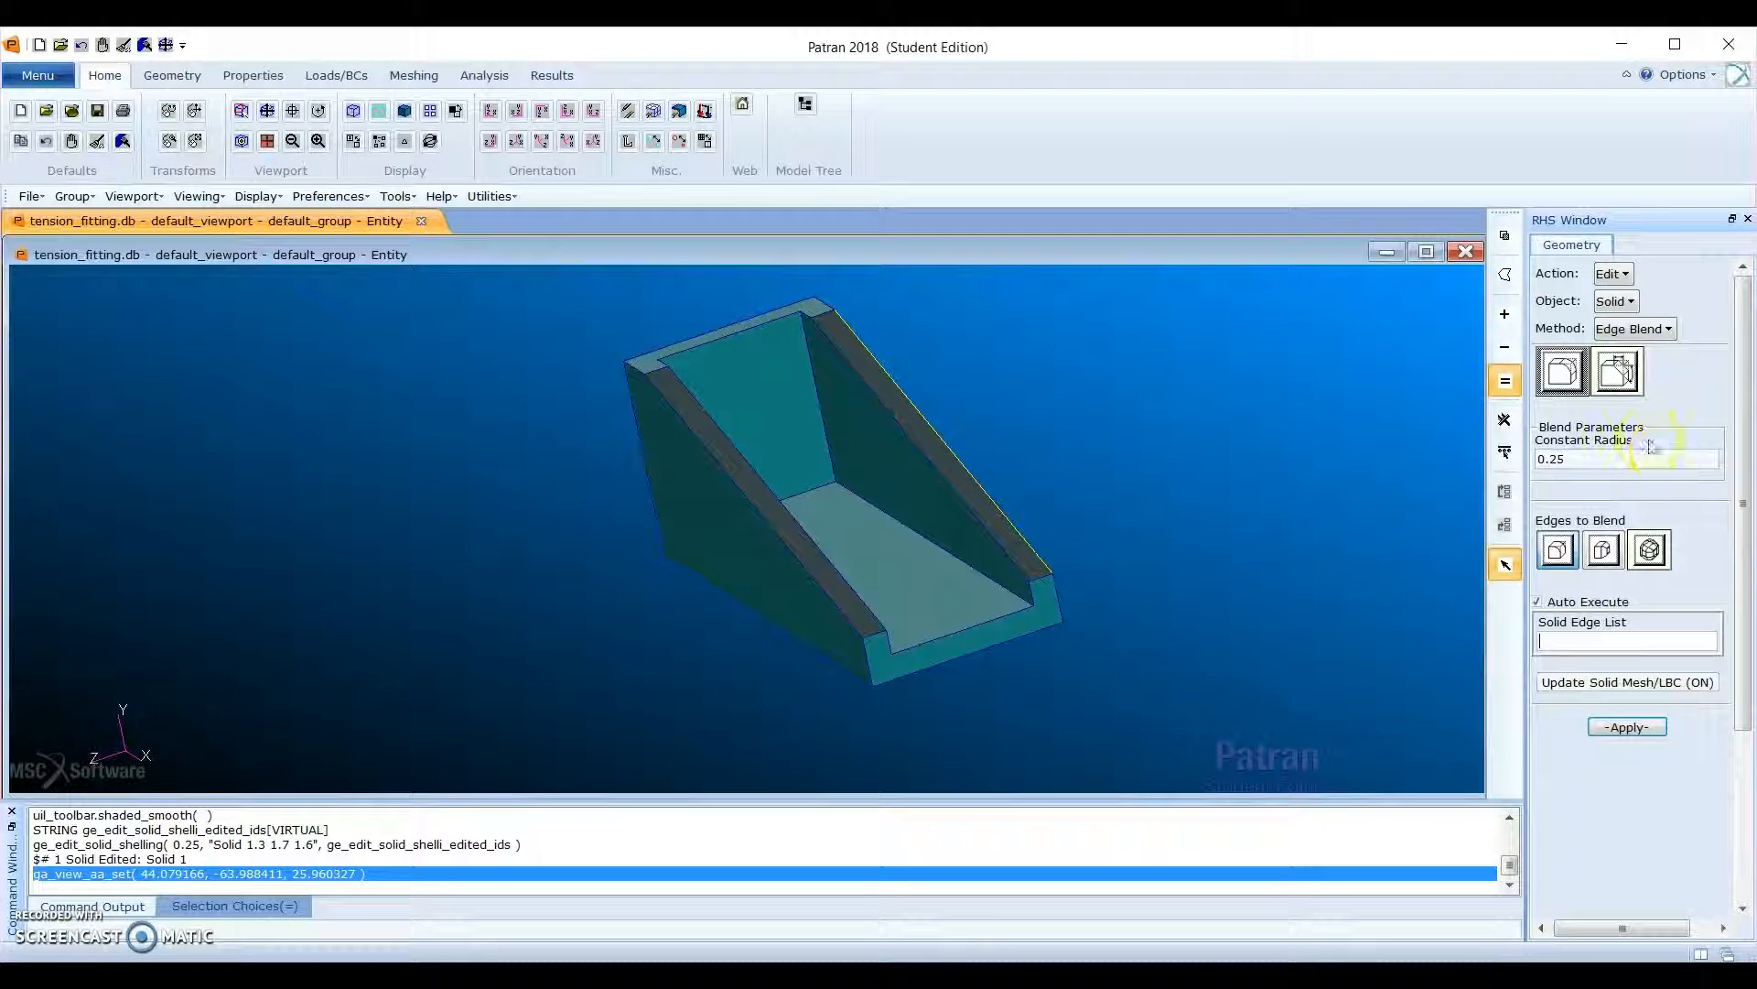
pyautogui.click(1571, 376)
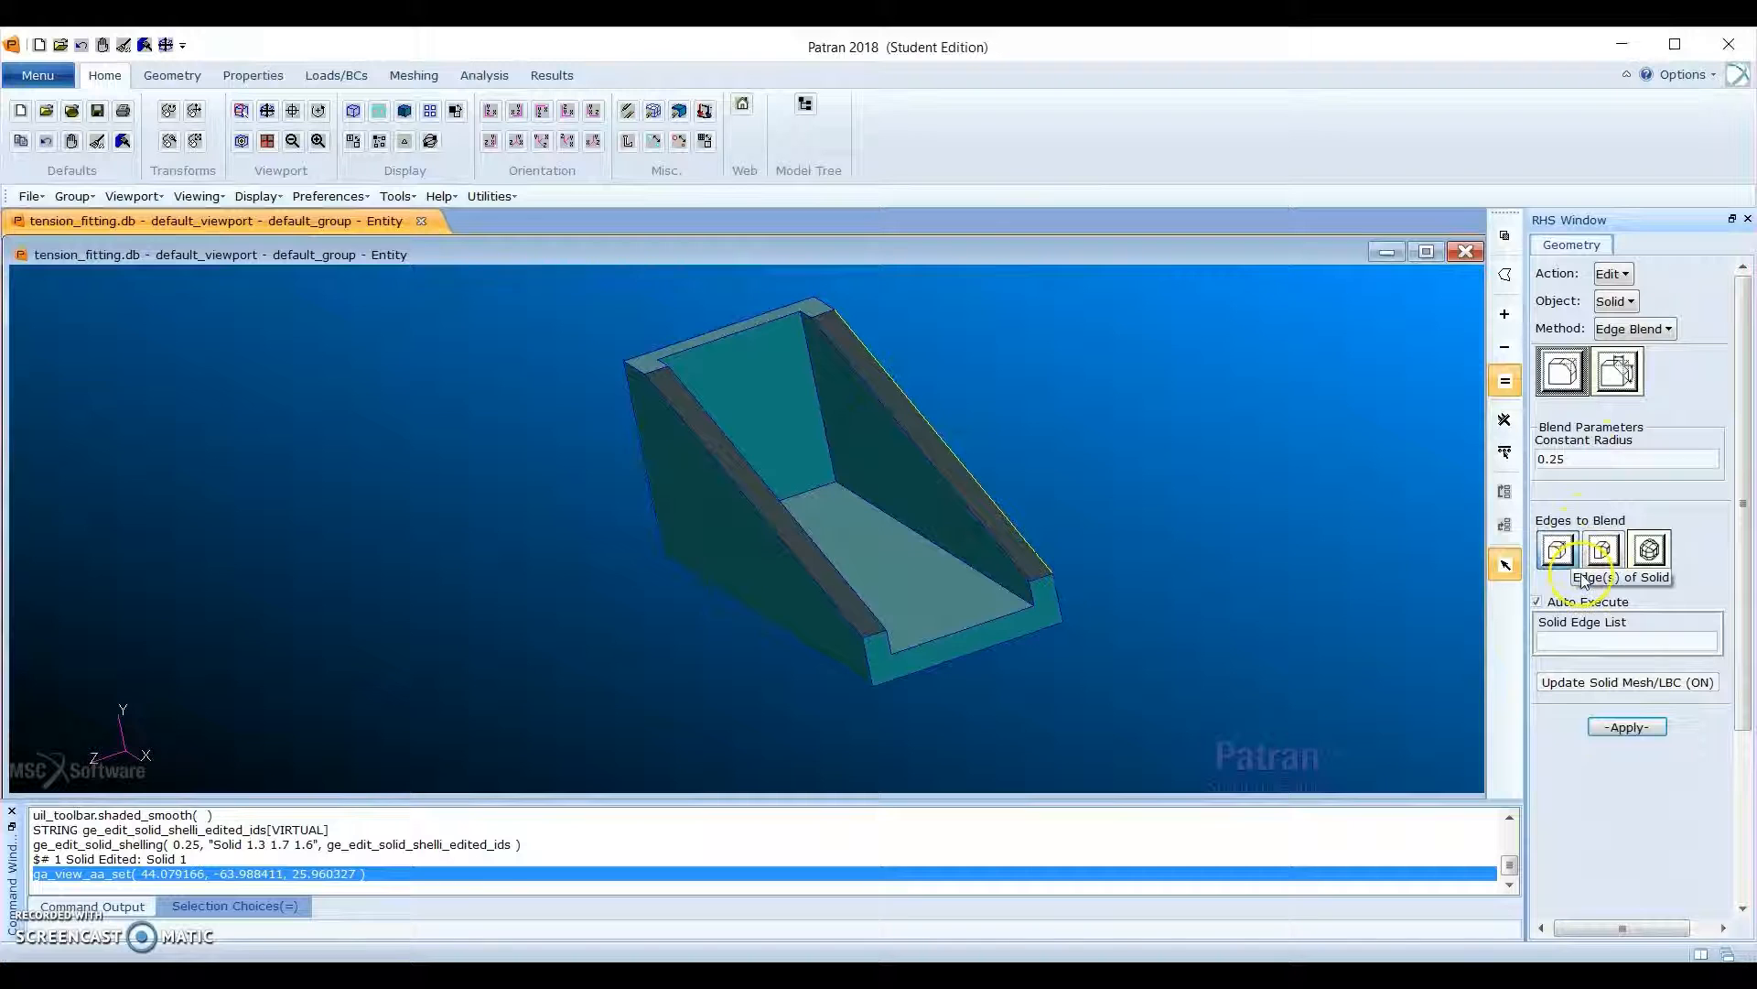
pyautogui.click(1613, 644)
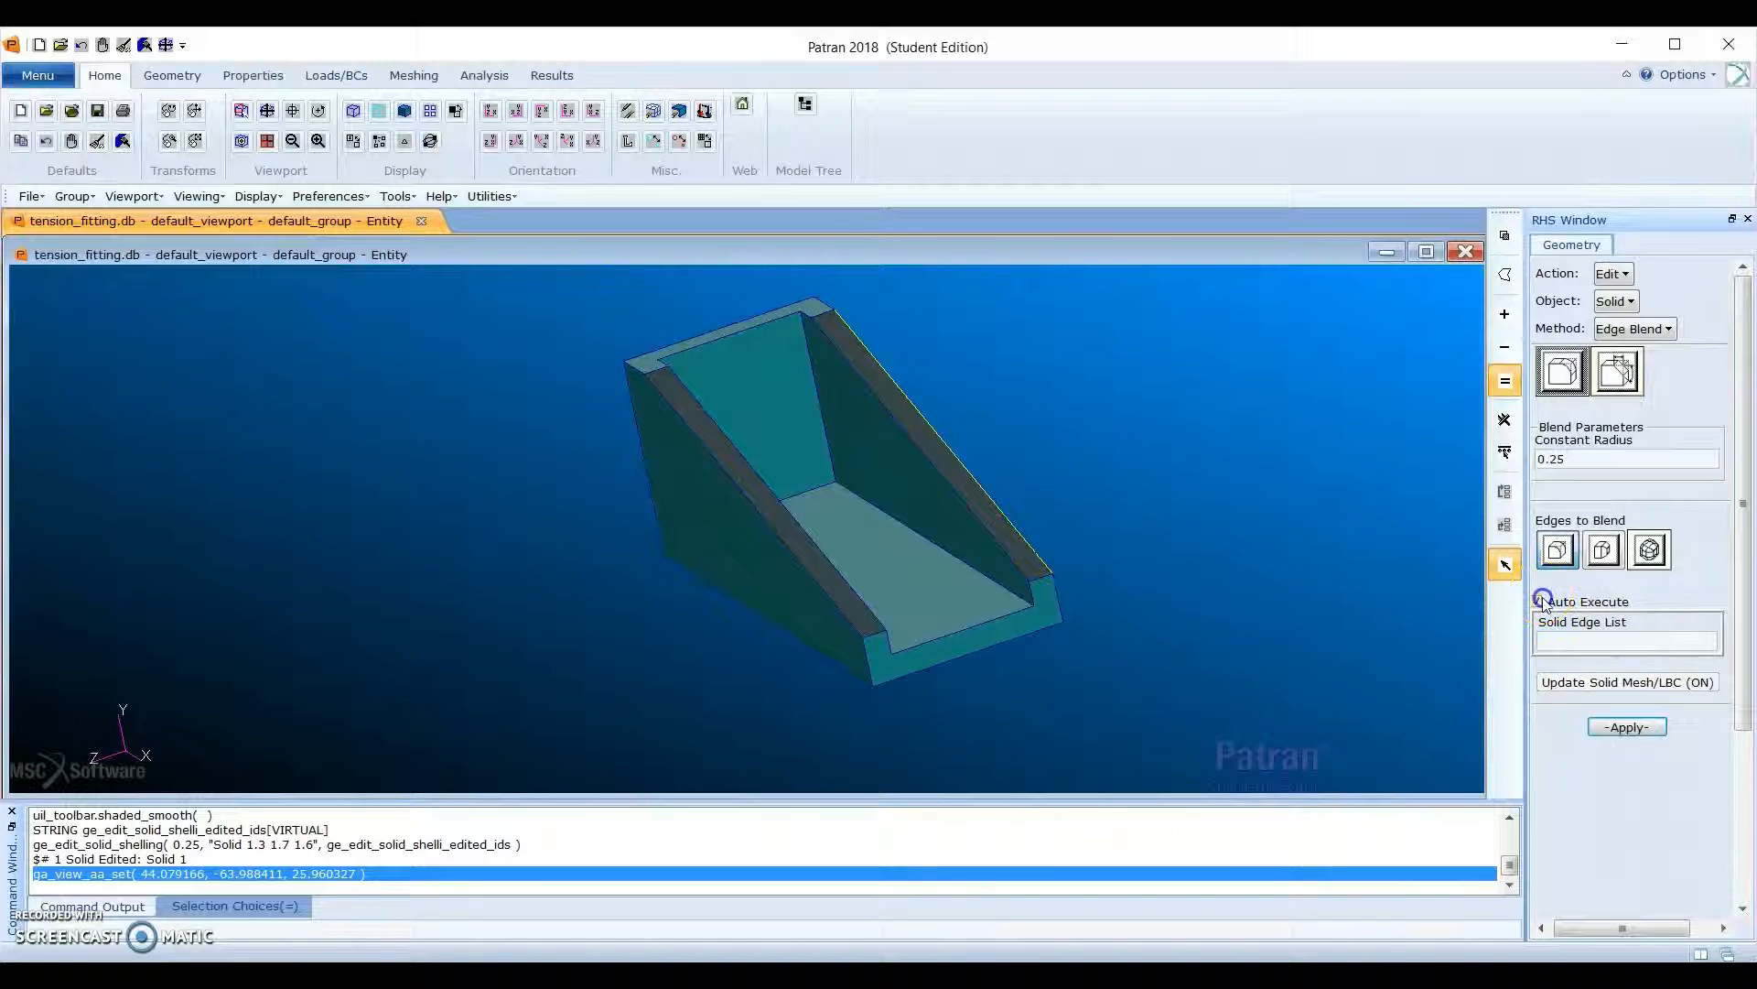
# Step: Select the two upright inside corner edges where the back wall meets the side walls for the edge blend
pyautogui.moveTo(952, 645); pyautogui.dragTo(917, 651, button='middle')
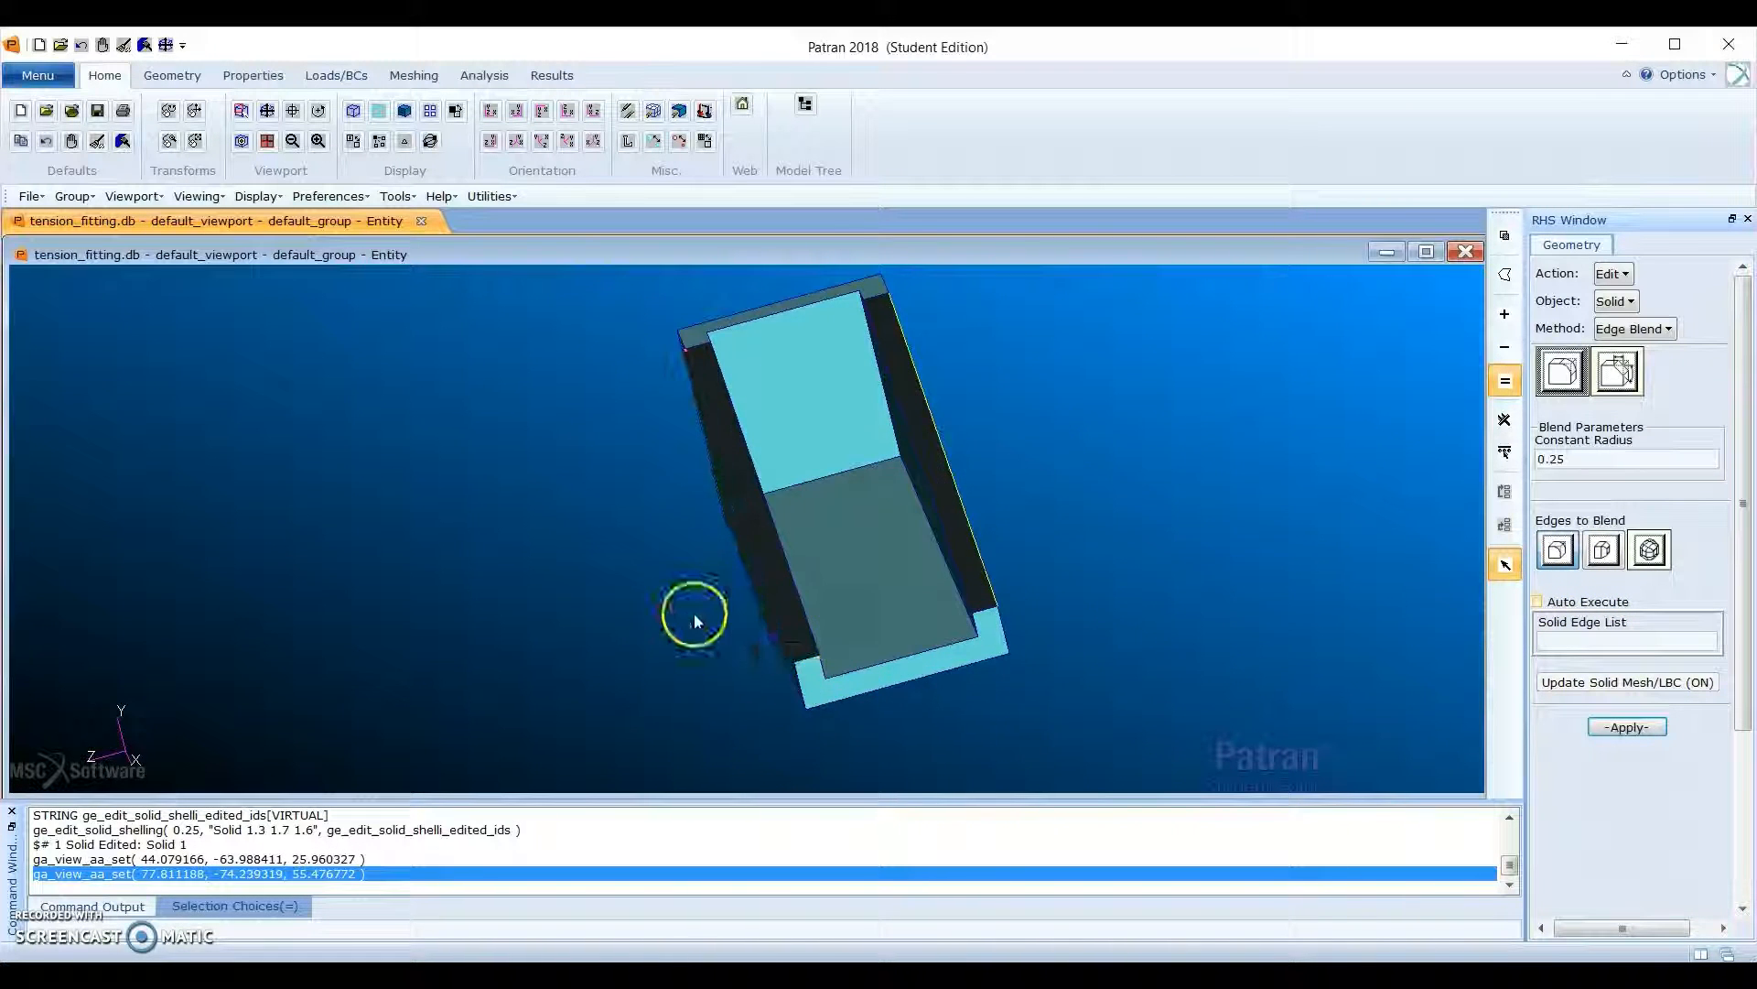
pyautogui.moveTo(694, 612)
pyautogui.mouseDown(button='middle')
pyautogui.moveTo(698, 588)
pyautogui.moveTo(679, 602)
pyautogui.mouseUp(button='middle')
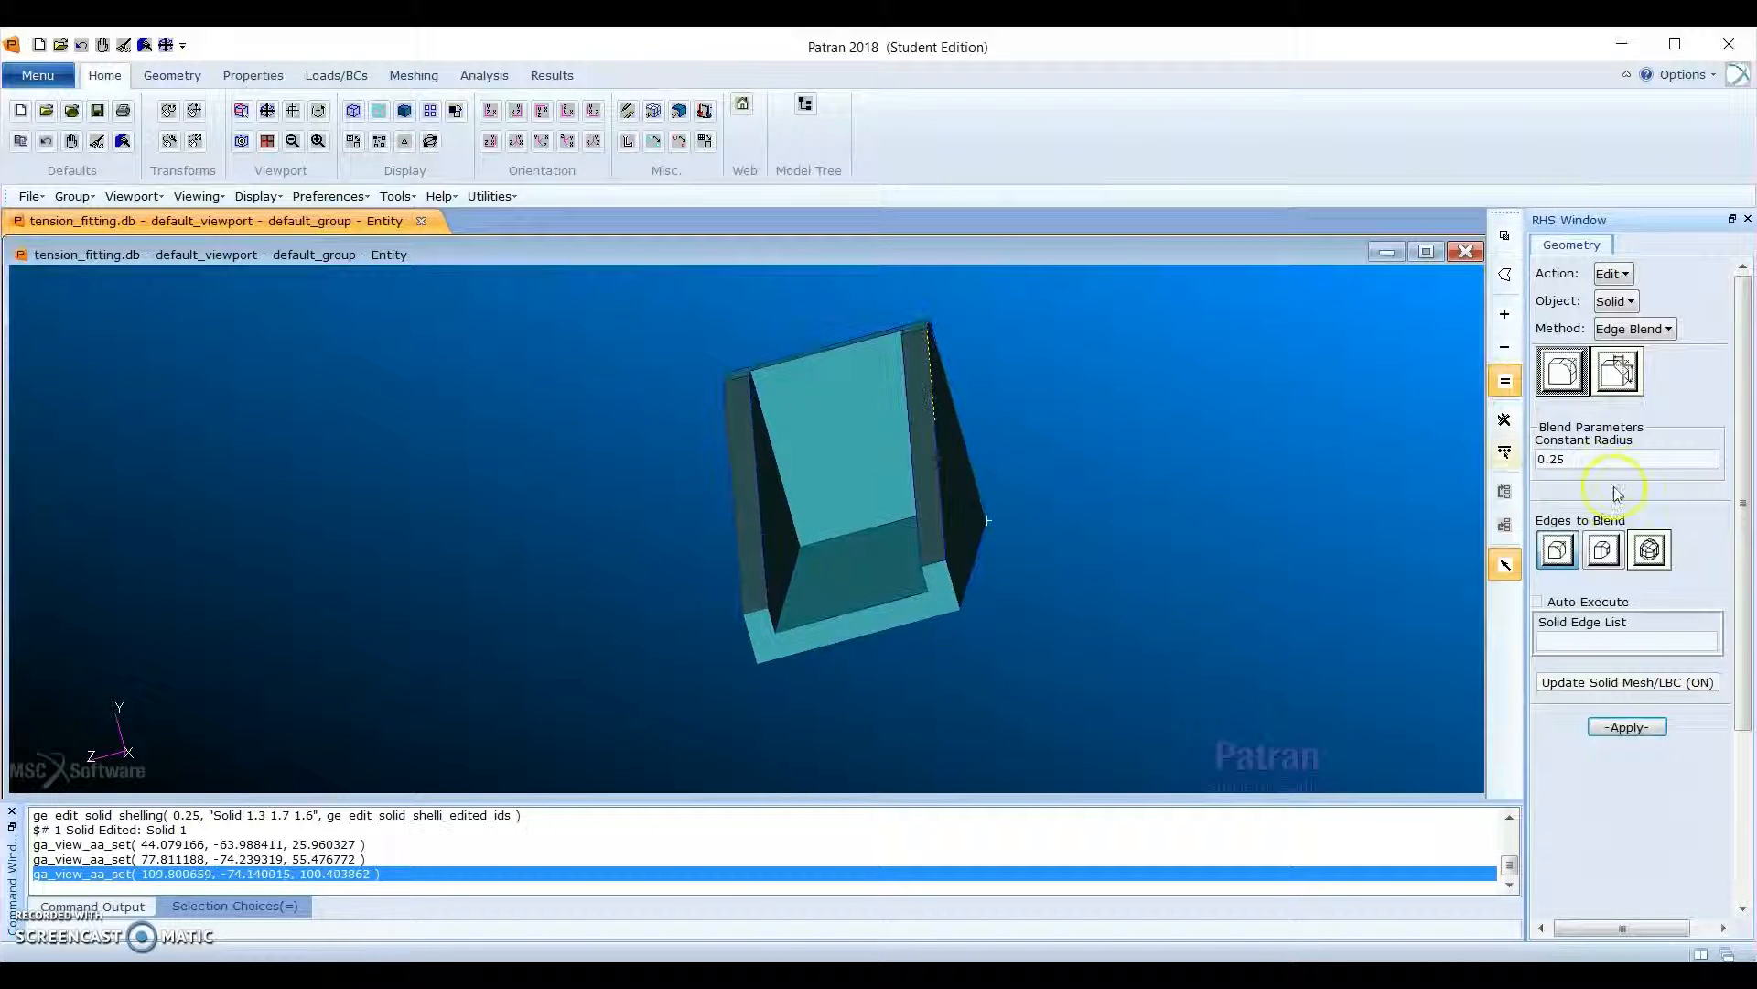
pyautogui.click(881, 485)
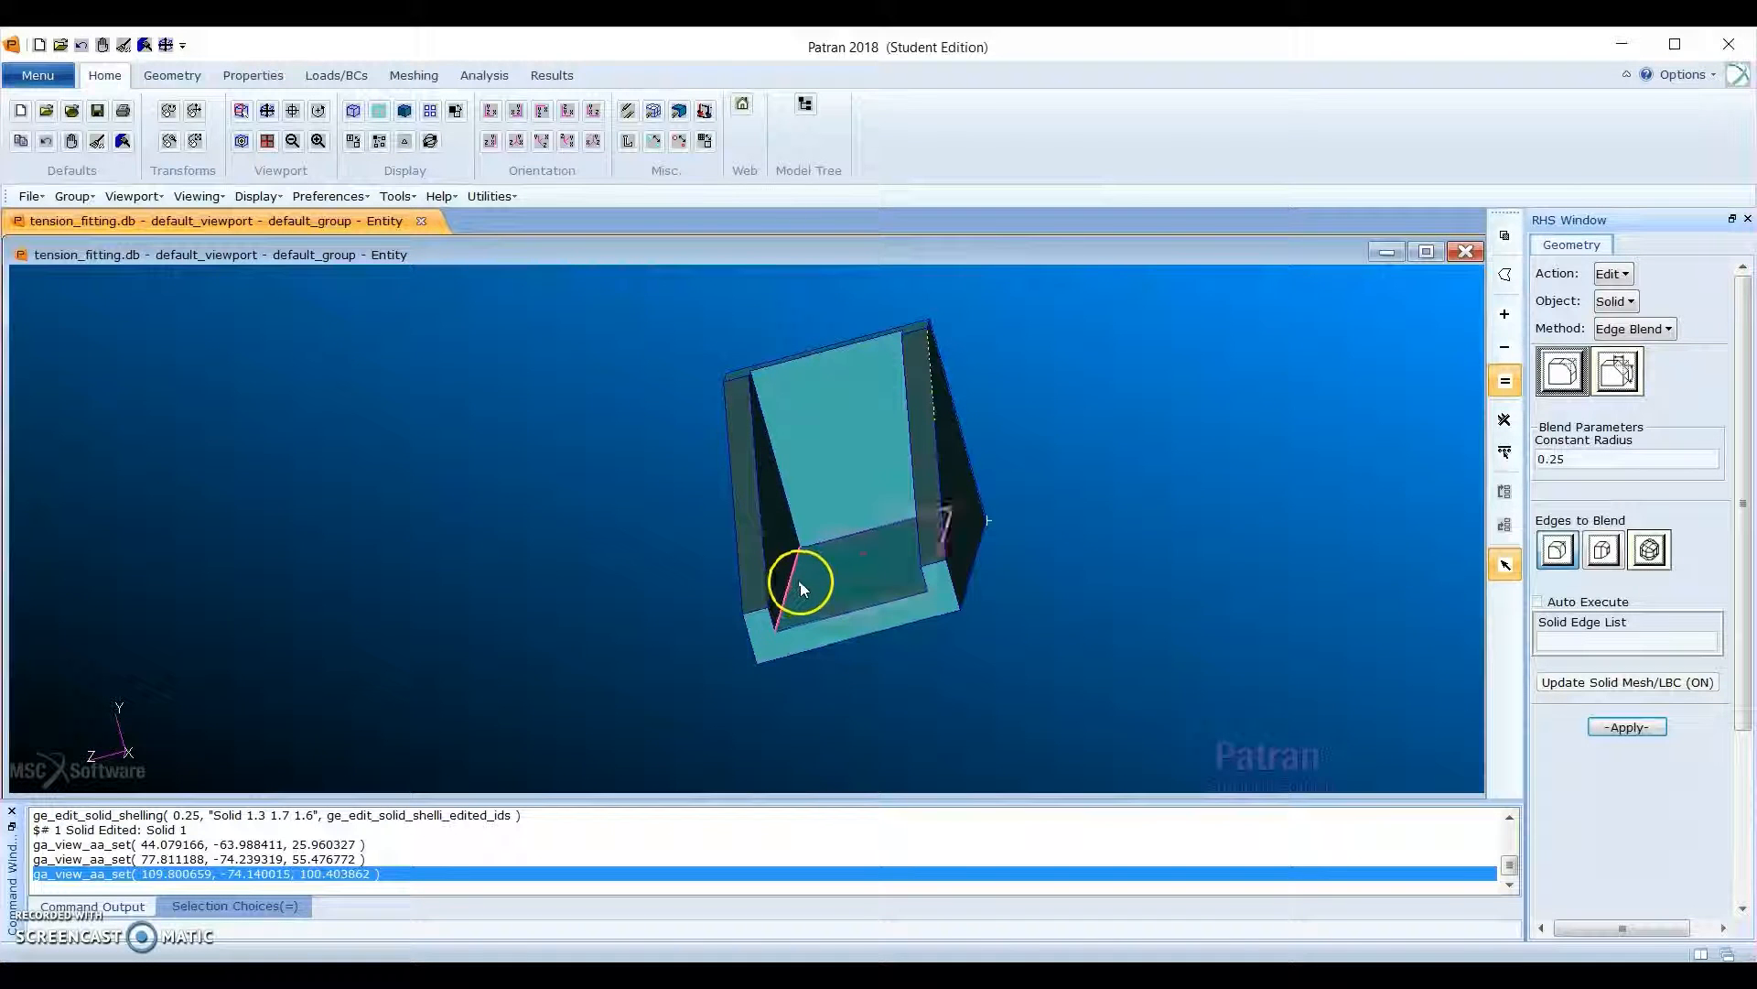
pyautogui.moveTo(844, 527); pyautogui.dragTo(939, 509, button='middle')
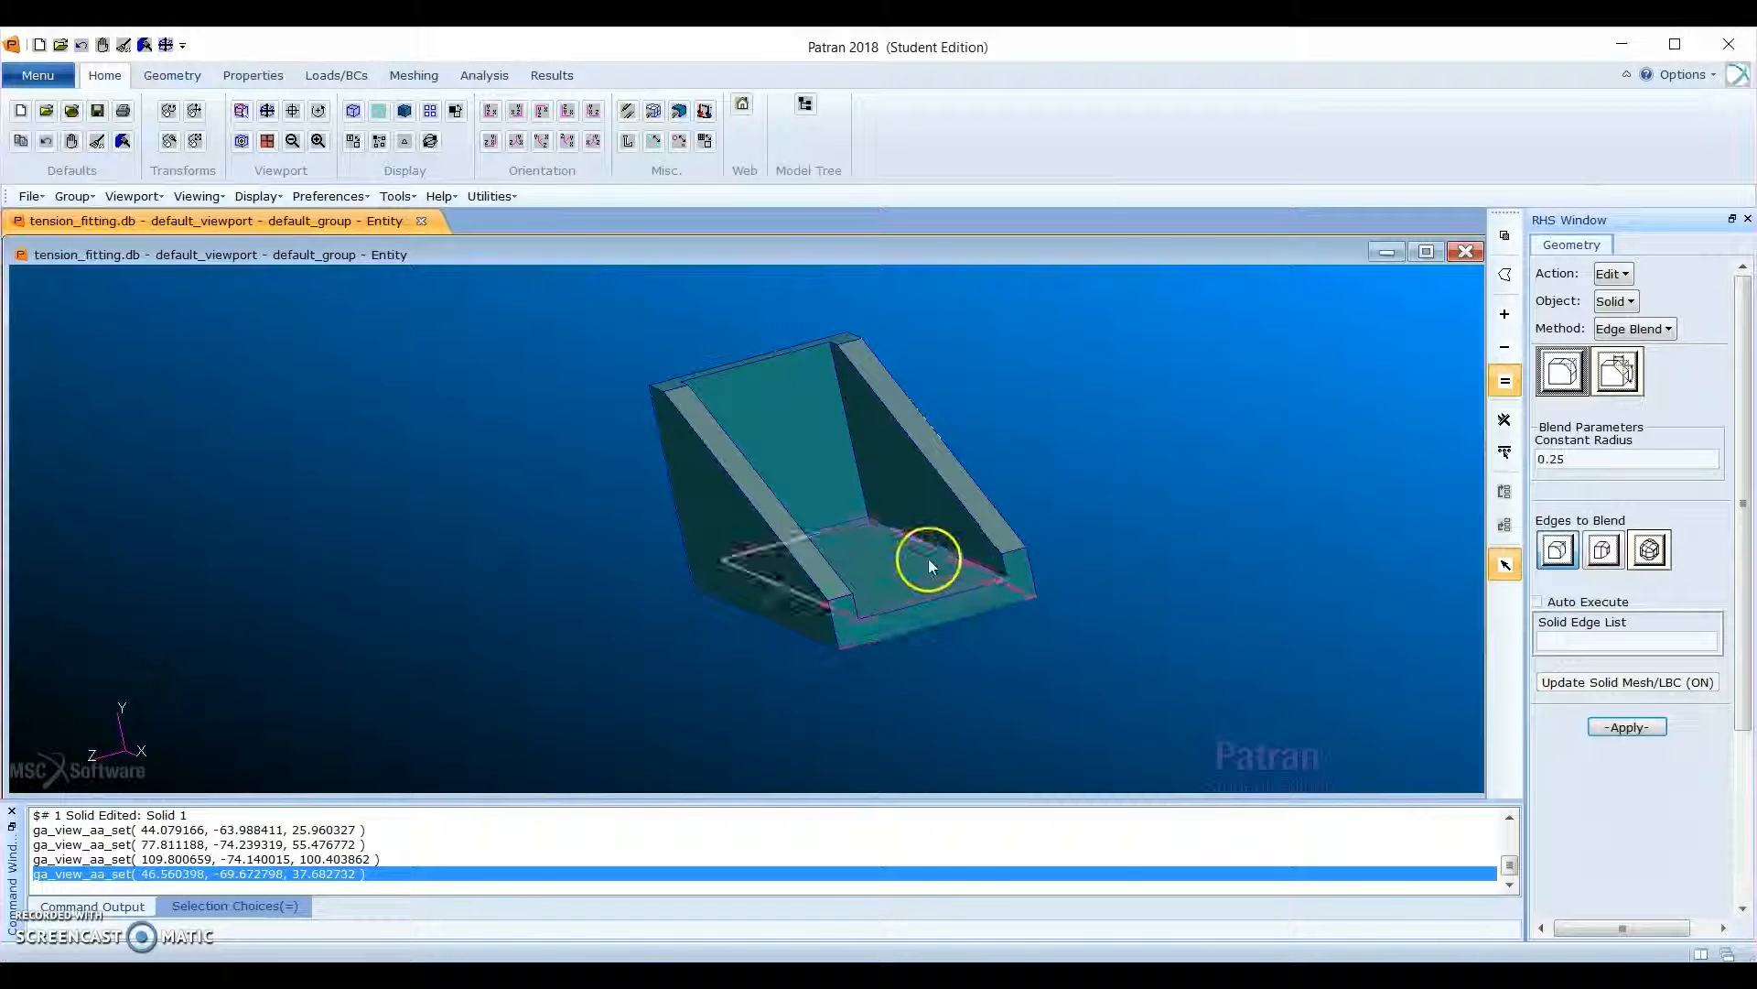
pyautogui.moveTo(1082, 545)
pyautogui.mouseDown(button='middle')
pyautogui.moveTo(1049, 550)
pyautogui.moveTo(1078, 557)
pyautogui.mouseUp(button='middle')
pyautogui.scroll(-2, 1049, 552)
pyautogui.scroll(2, 1079, 556)
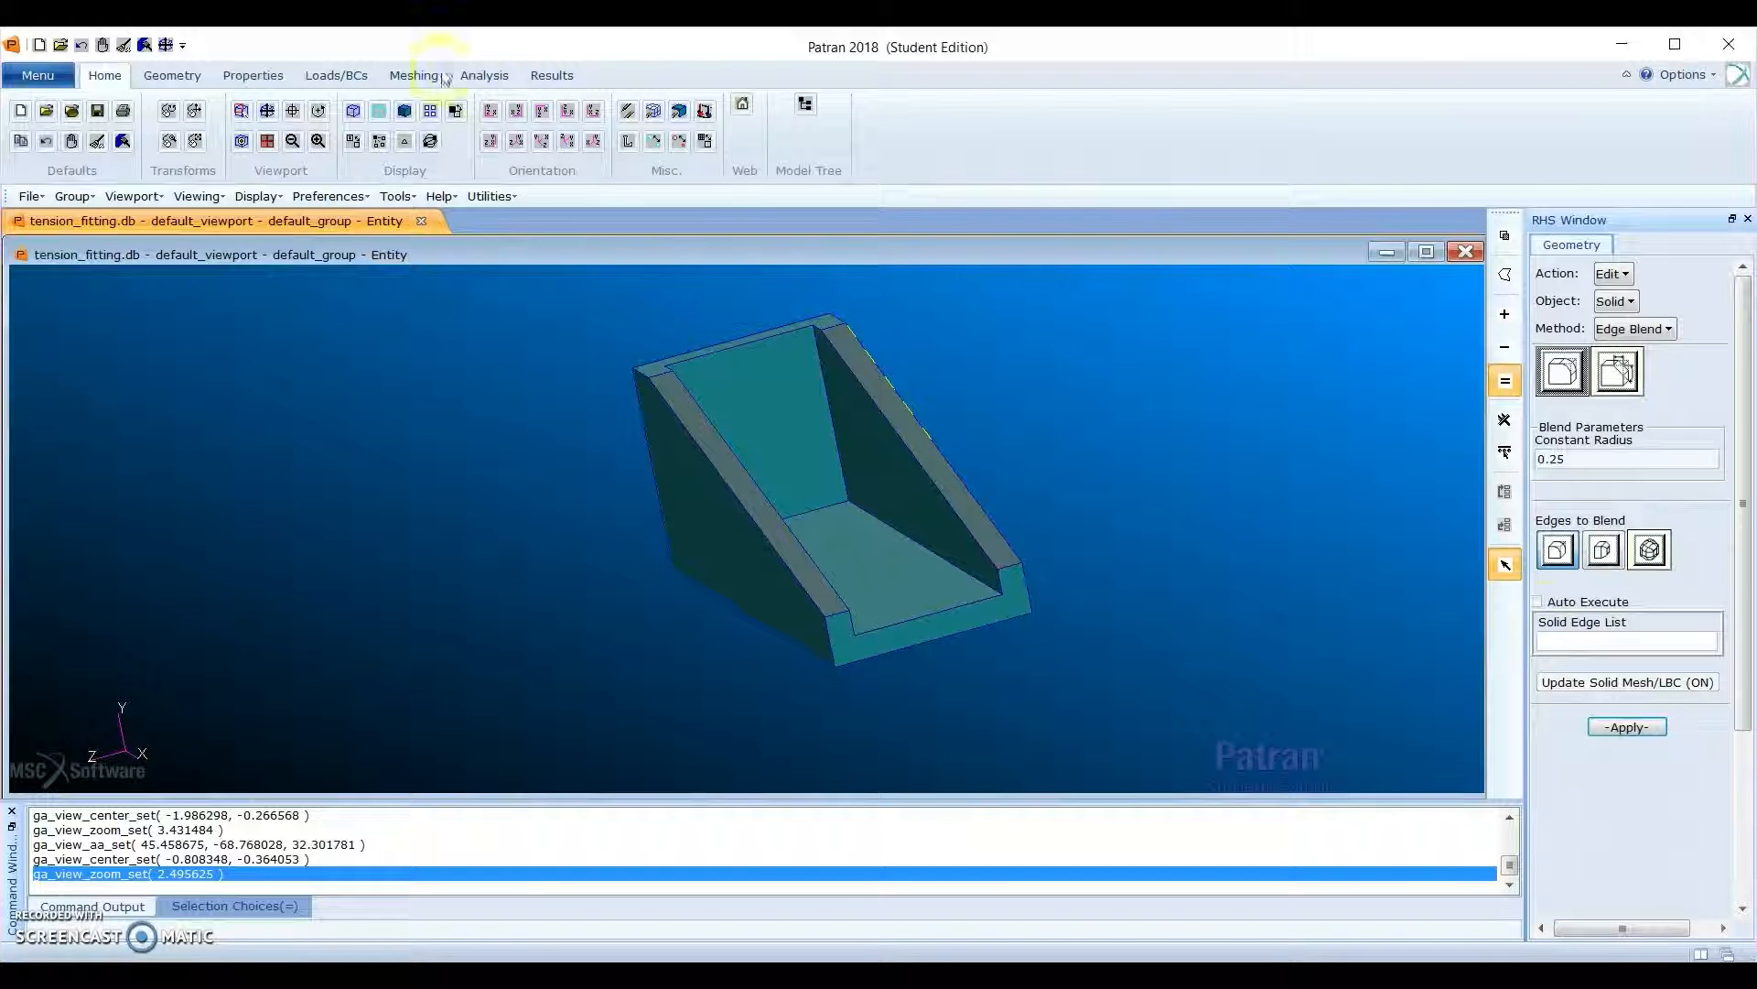
pyautogui.click(839, 447)
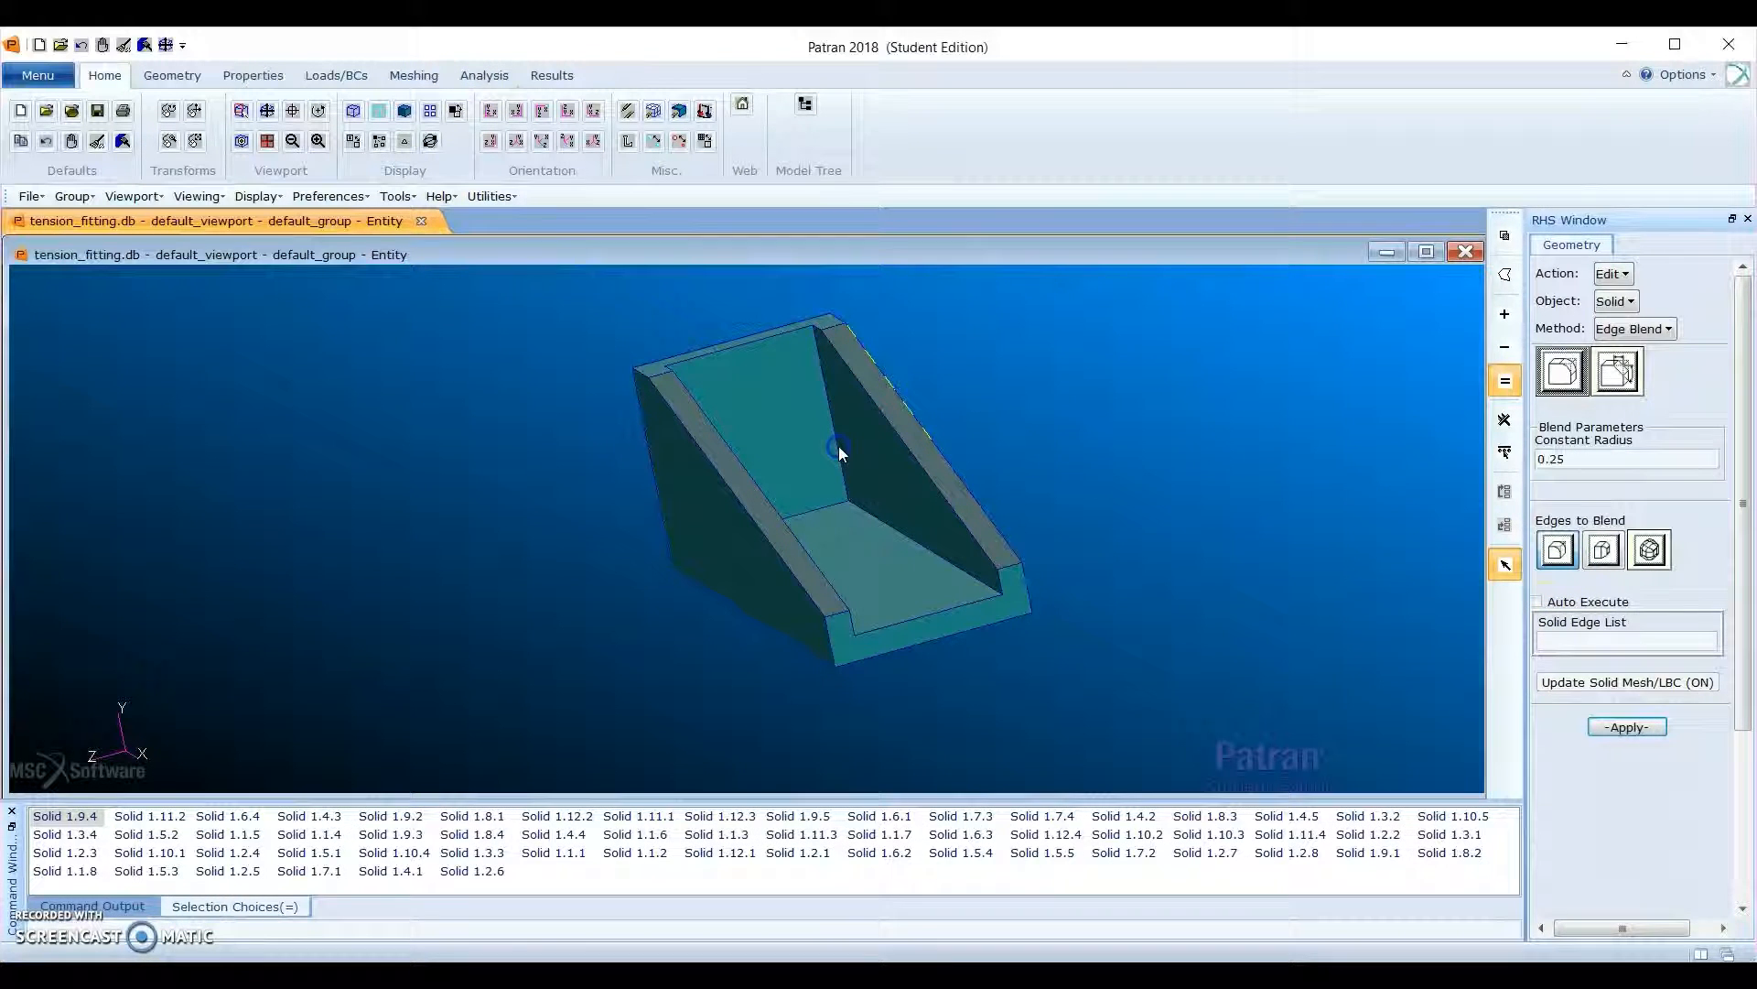
pyautogui.moveTo(960, 448); pyautogui.dragTo(930, 454, button='middle')
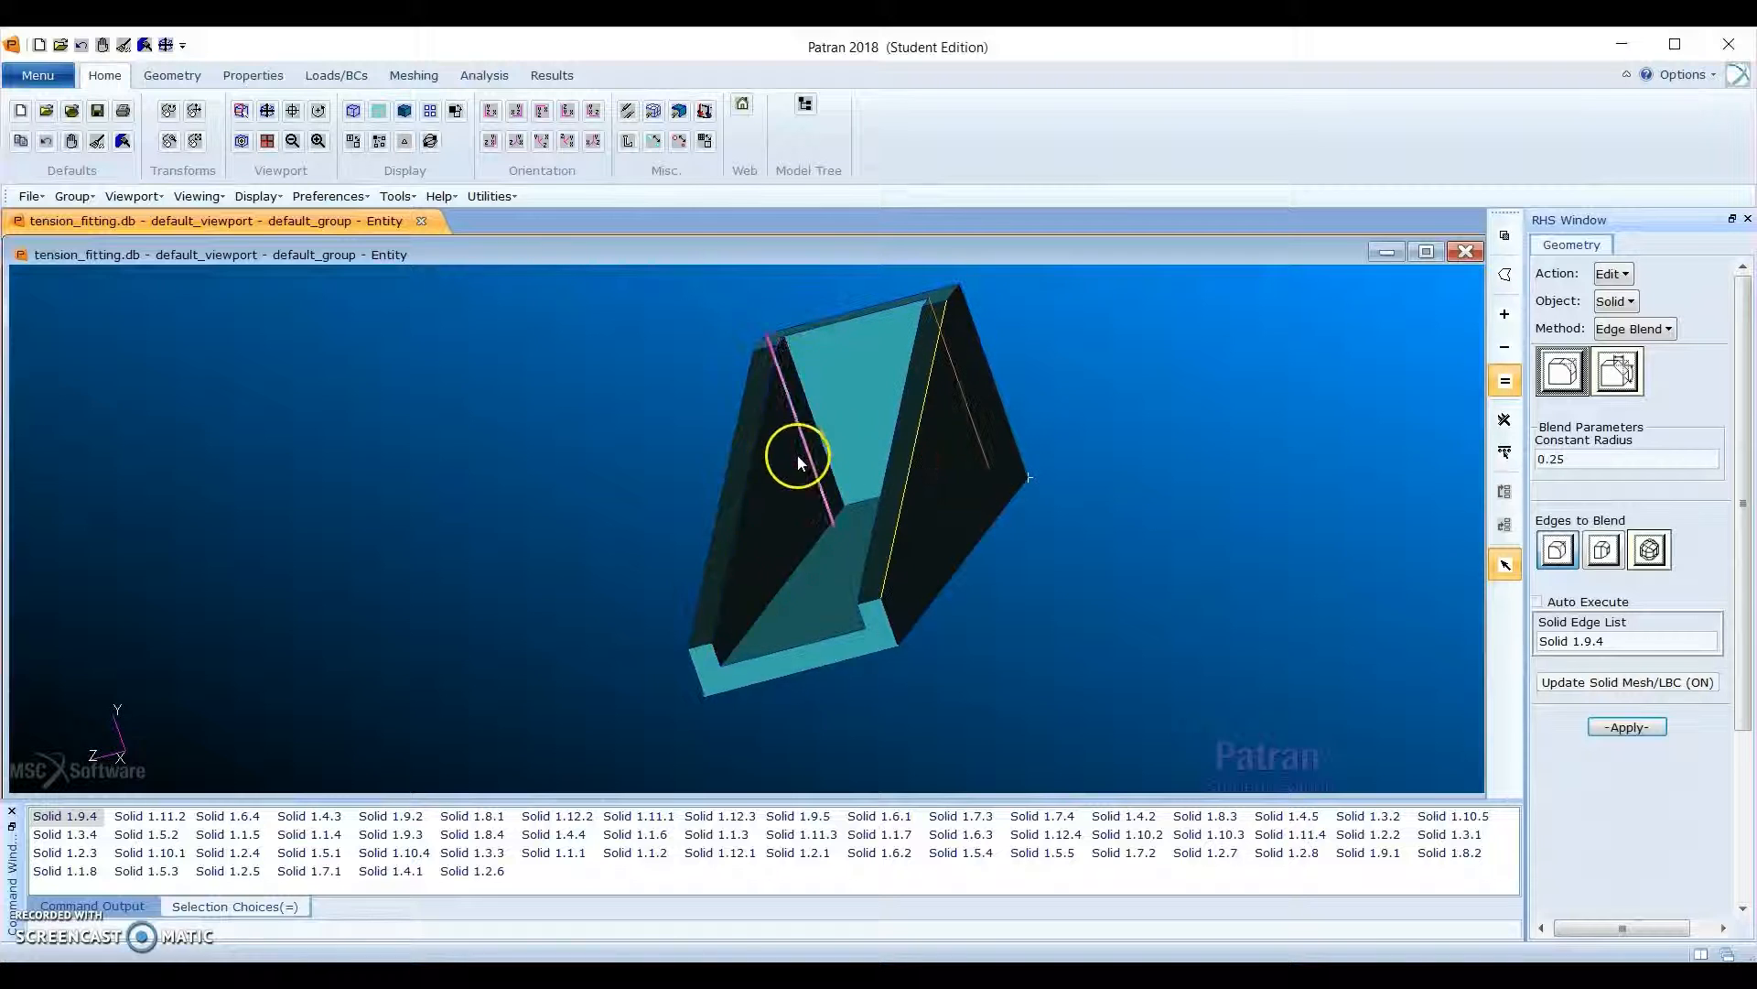
pyautogui.keyDown('shift'); pyautogui.click(821, 436); pyautogui.keyUp('shift')
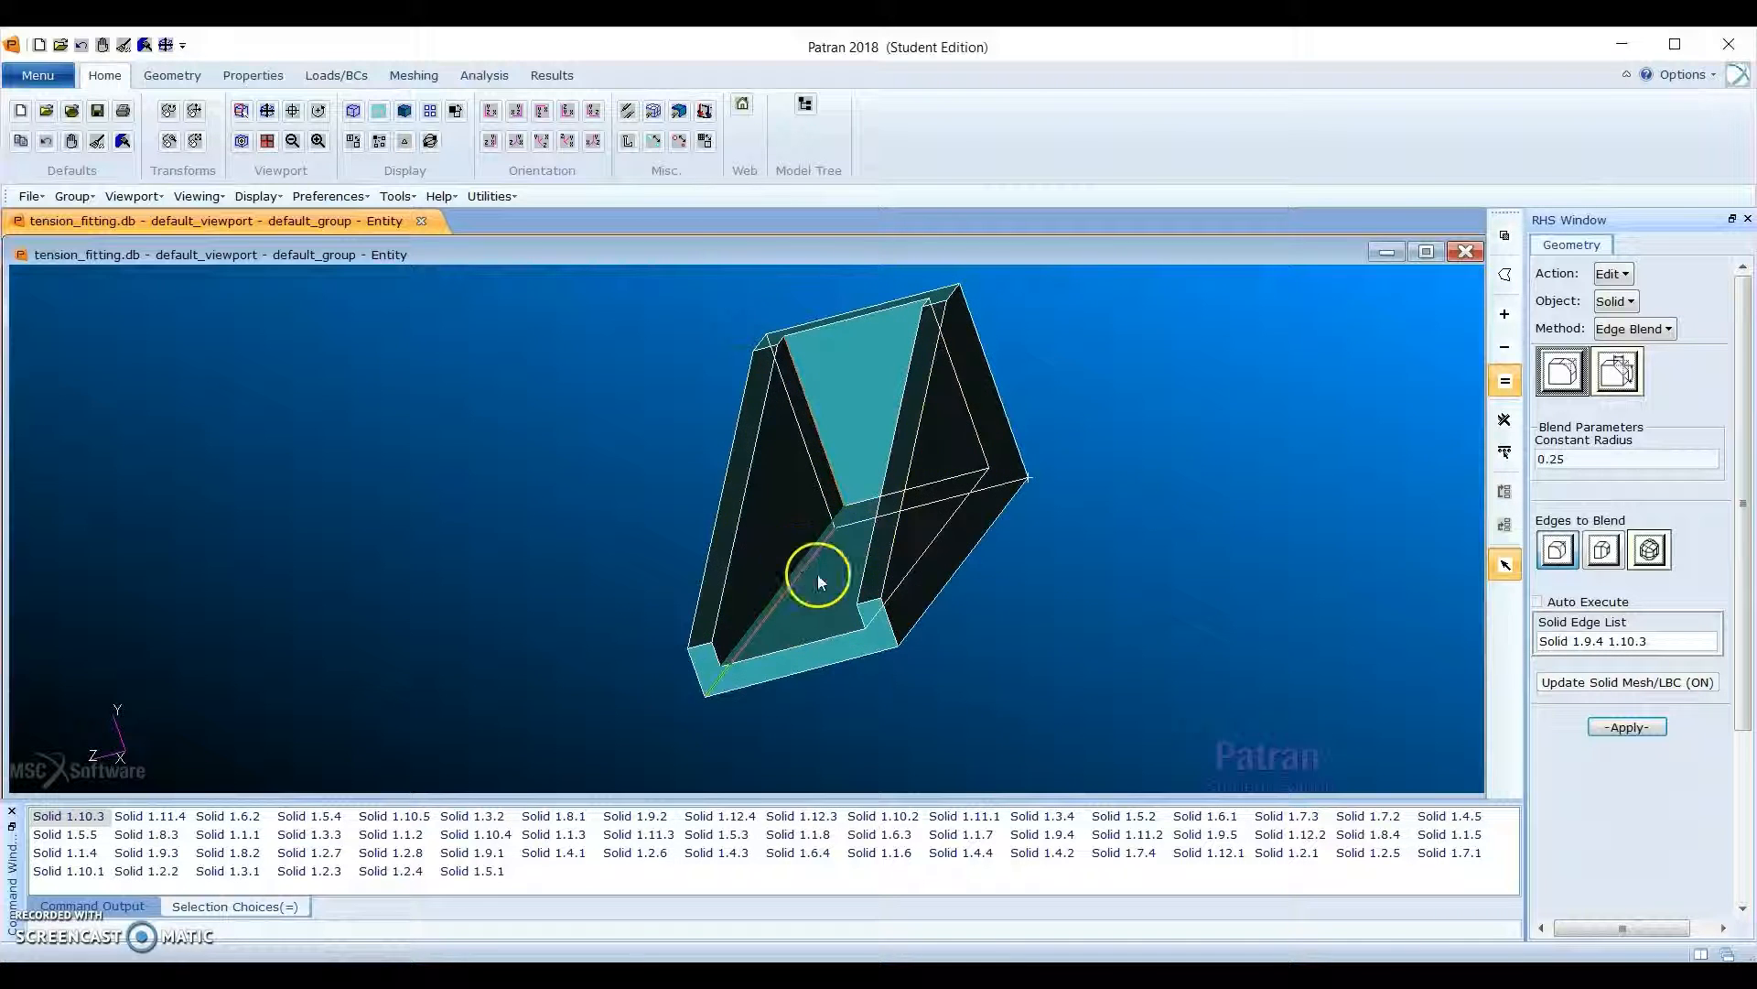
# Step: Add the two lengthwise inside edges where the floor meets the side walls and apply the edge blend with constant radius 0.25
pyautogui.moveTo(817, 574); pyautogui.dragTo(850, 593, button='middle')
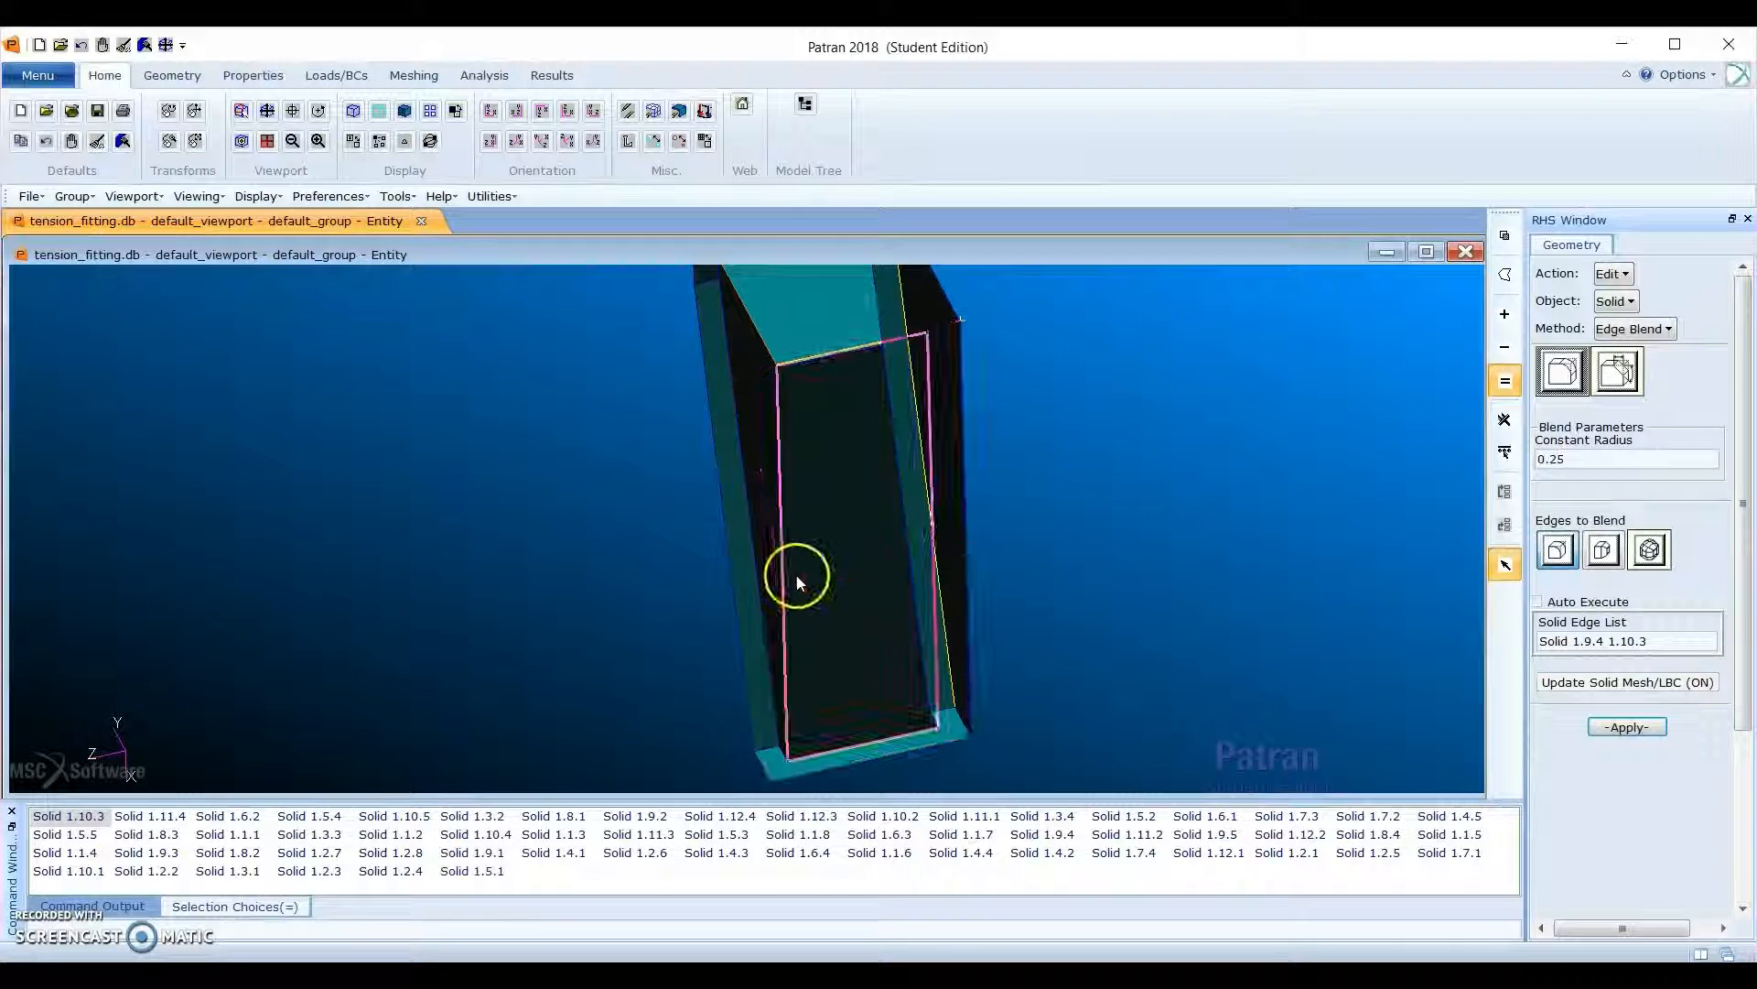
pyautogui.keyDown('shift'); pyautogui.click(779, 578); pyautogui.keyUp('shift')
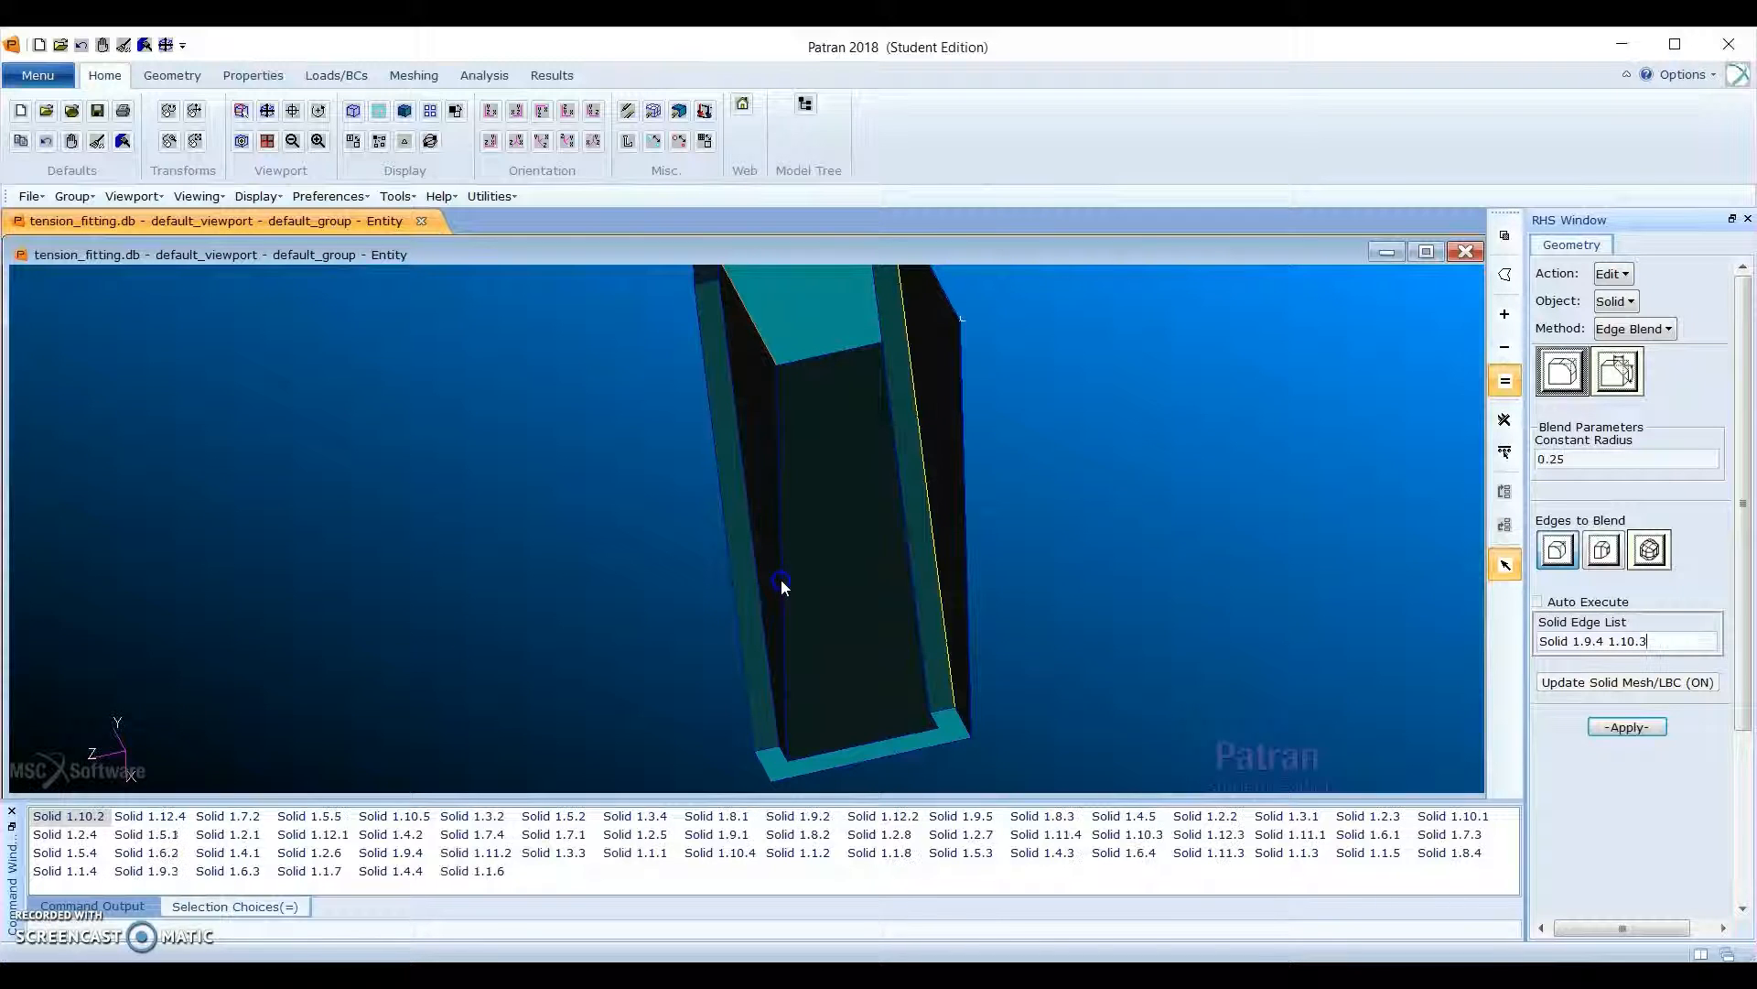
pyautogui.moveTo(781, 579); pyautogui.dragTo(842, 595, button='middle')
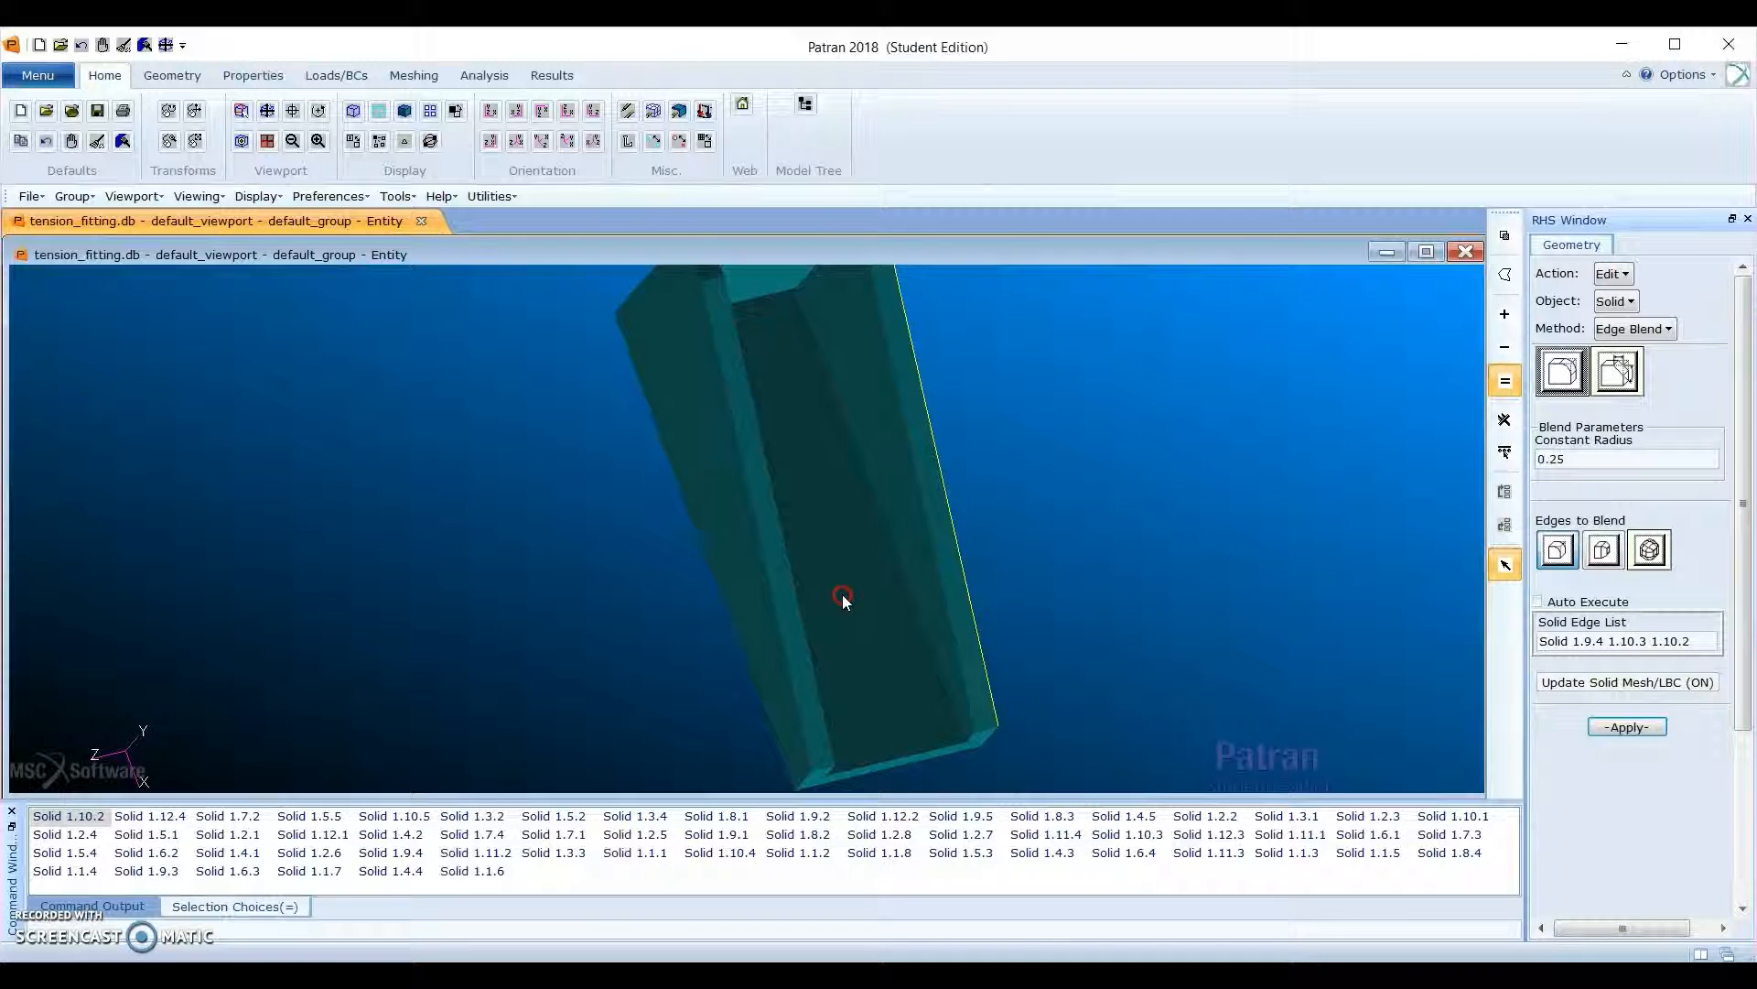
pyautogui.keyDown('shift'); pyautogui.click(882, 527); pyautogui.keyUp('shift')
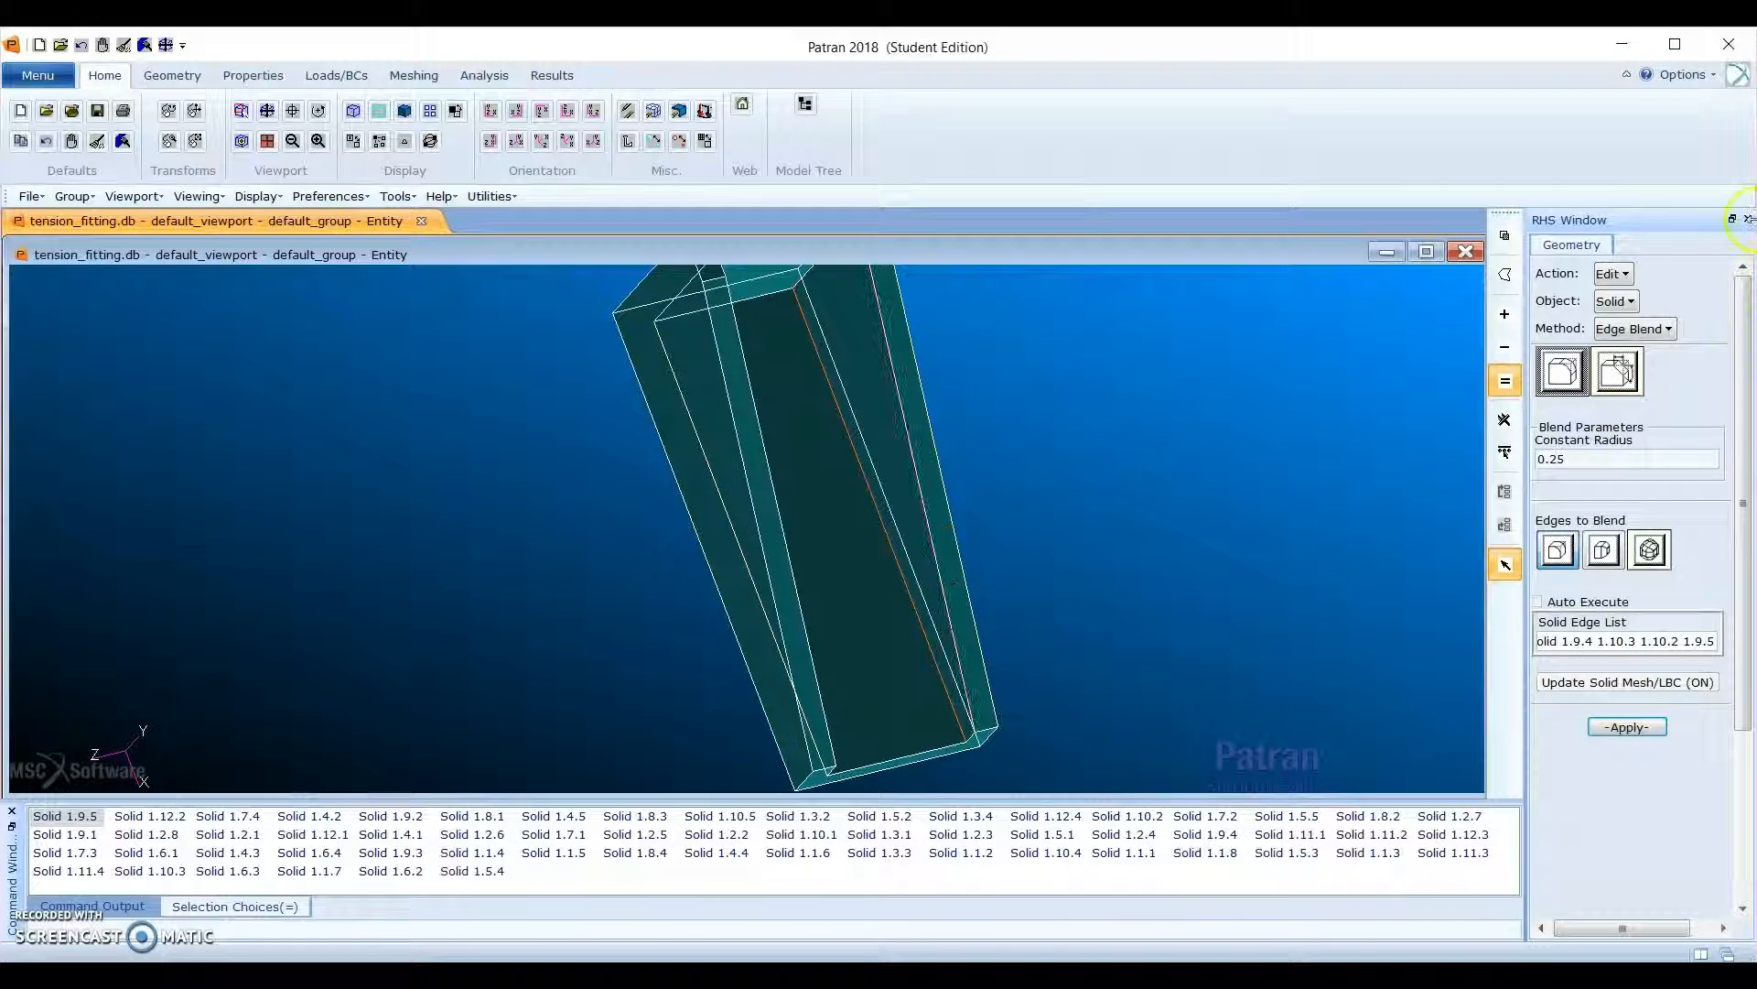
pyautogui.moveTo(711, 657); pyautogui.dragTo(688, 607, button='middle')
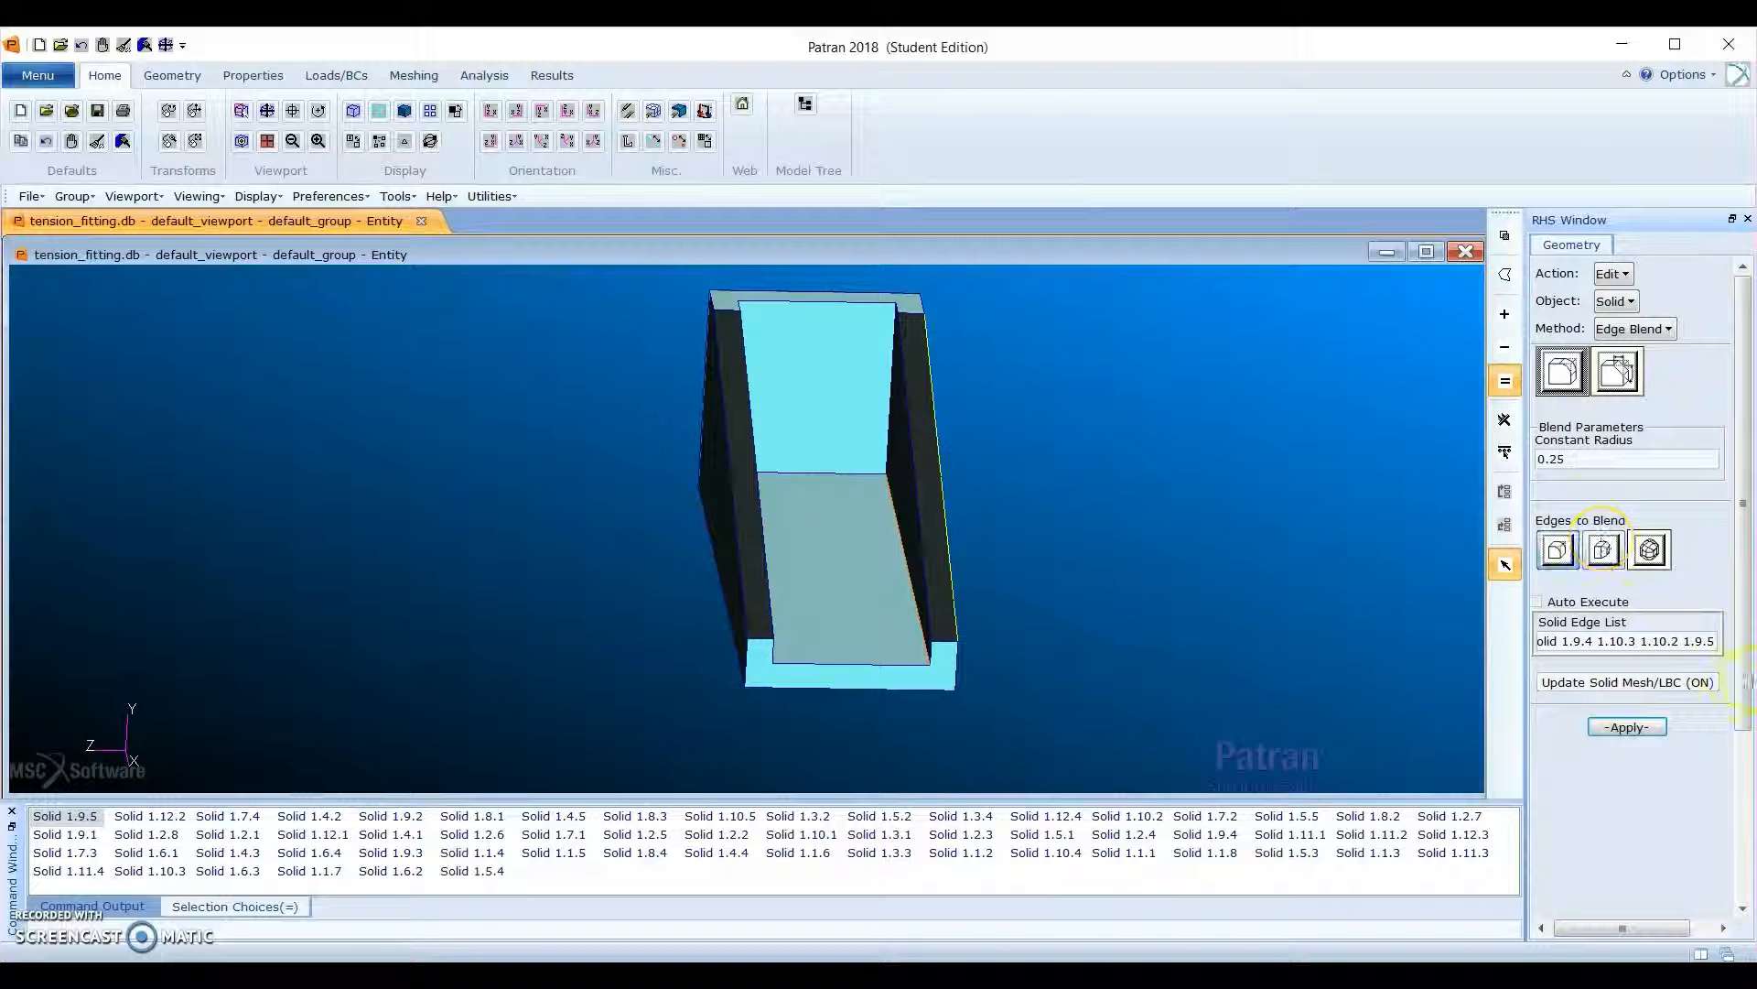
pyautogui.click(1618, 729)
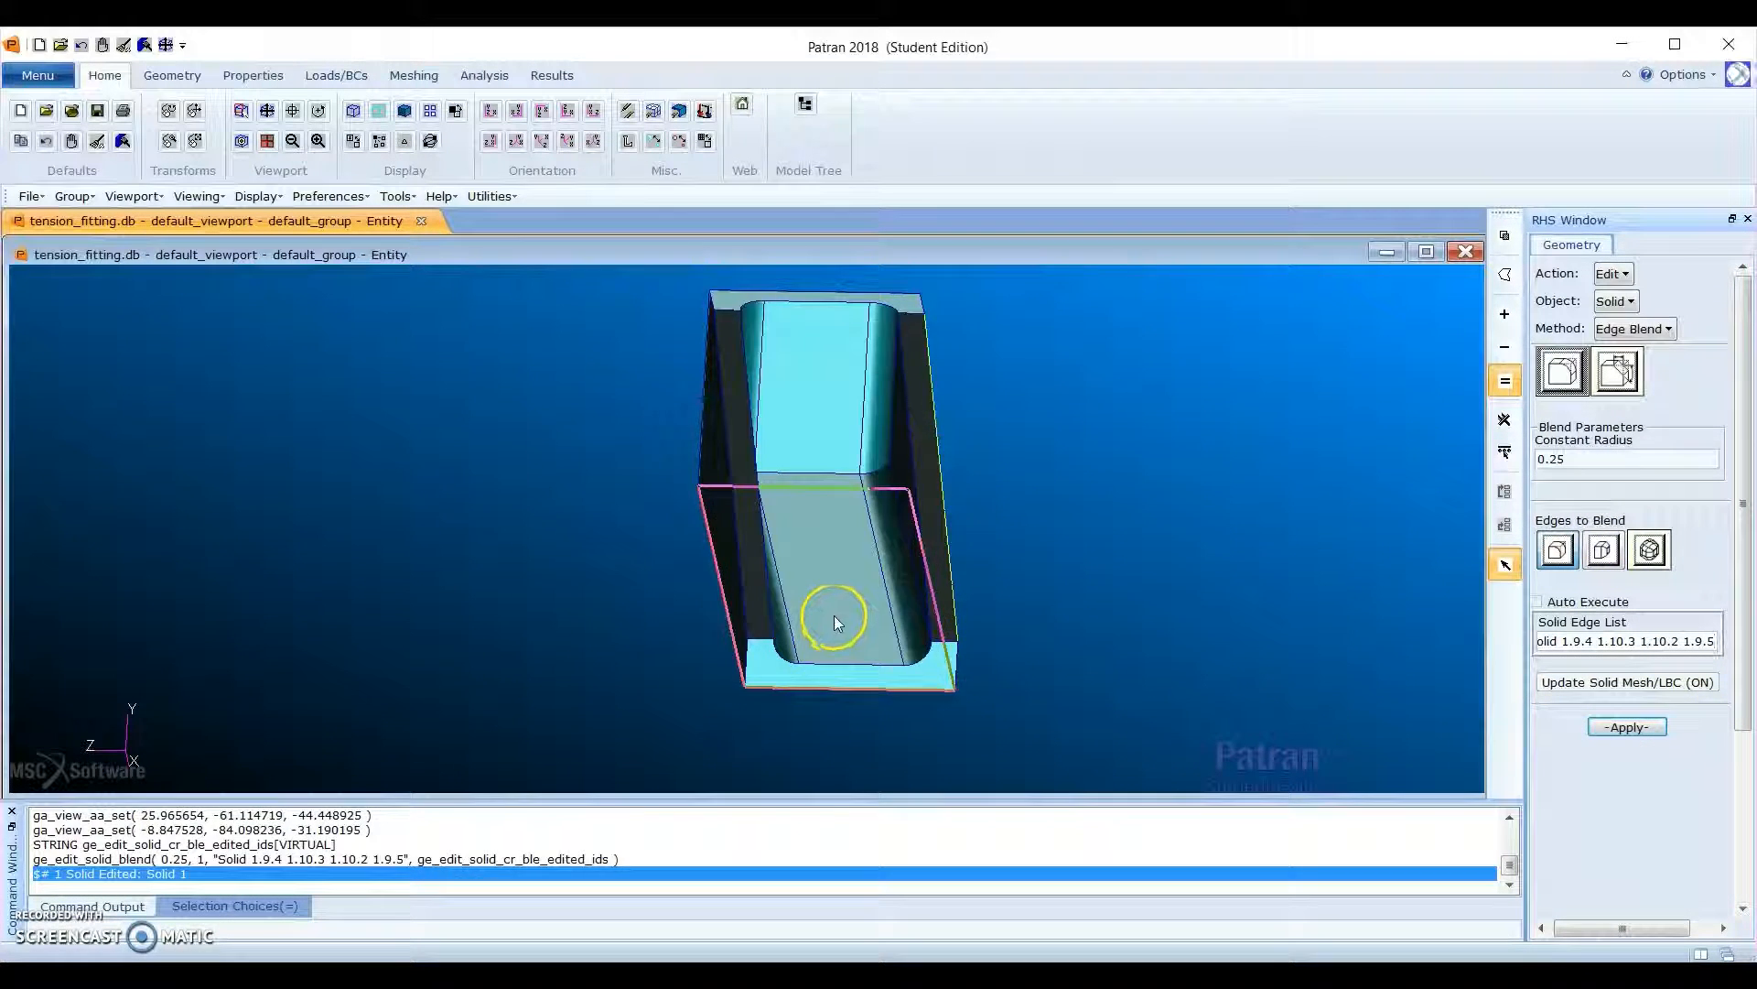
pyautogui.scroll(-3, 834, 614)
pyautogui.moveTo(840, 593)
pyautogui.mouseDown(button='middle')
pyautogui.moveTo(815, 592)
pyautogui.moveTo(835, 620)
pyautogui.moveTo(824, 576)
pyautogui.moveTo(851, 596)
pyautogui.moveTo(837, 586)
pyautogui.mouseUp(button='middle')
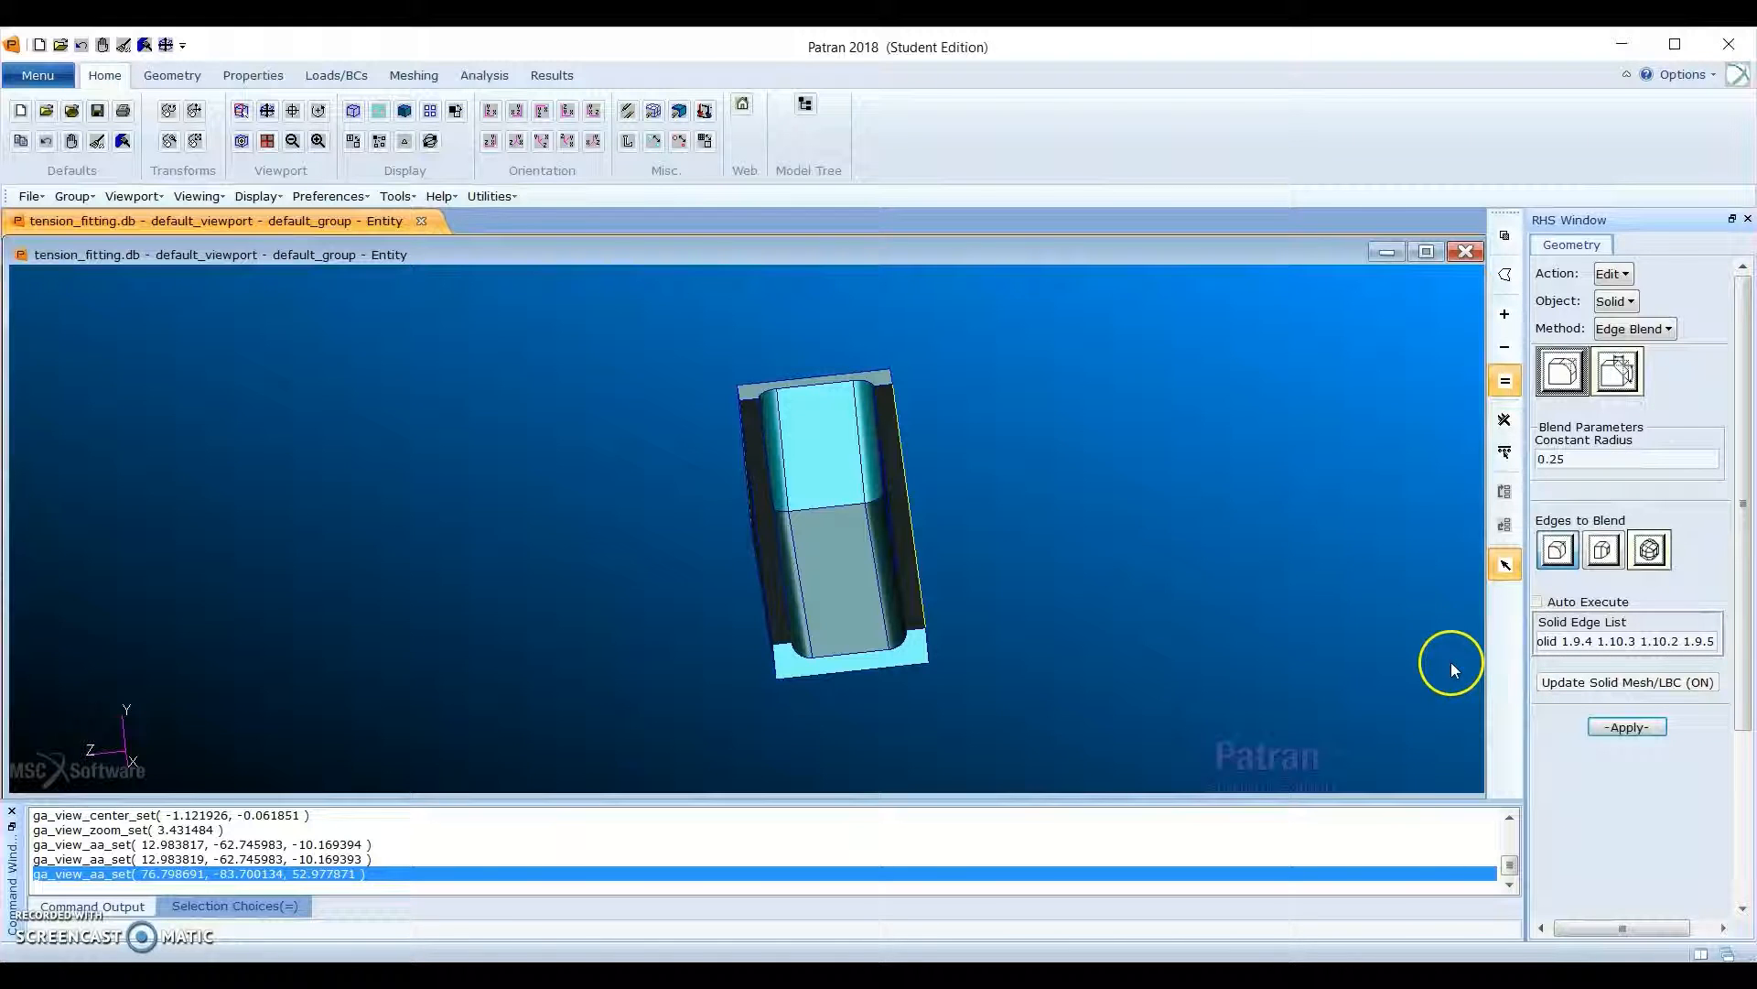
# Step: Undo the edge blend and clear the solid edge list
pyautogui.click(46, 142)
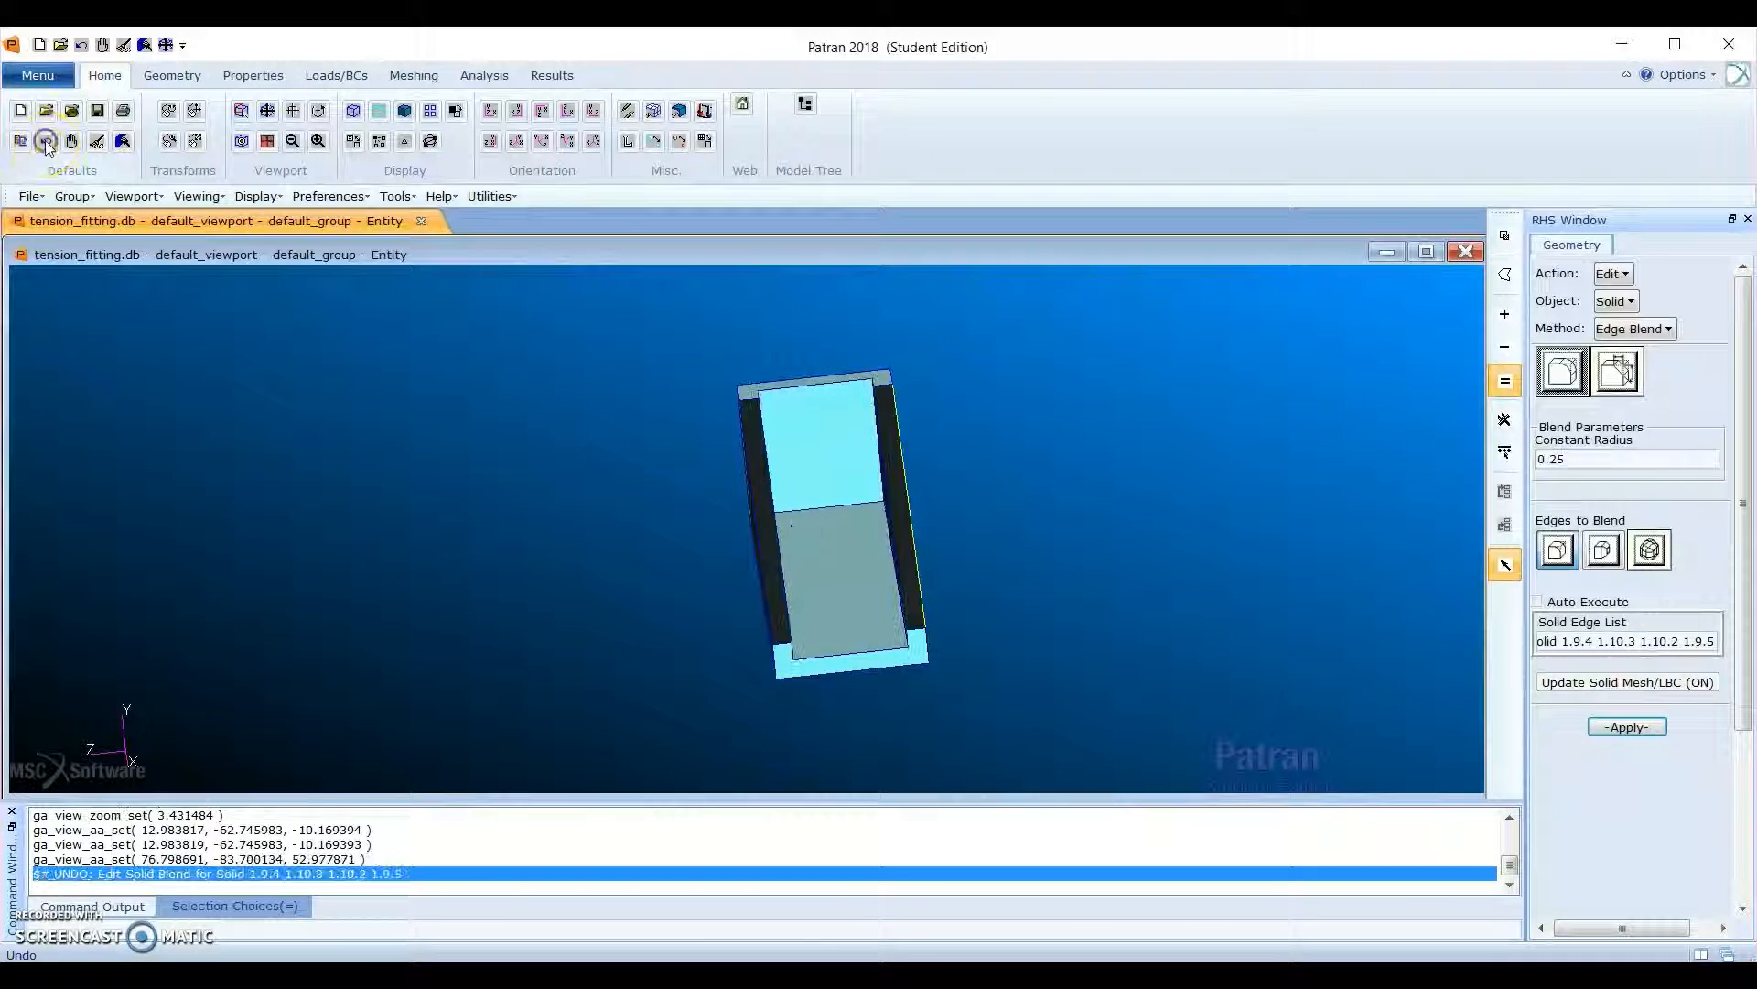
pyautogui.click(1706, 638)
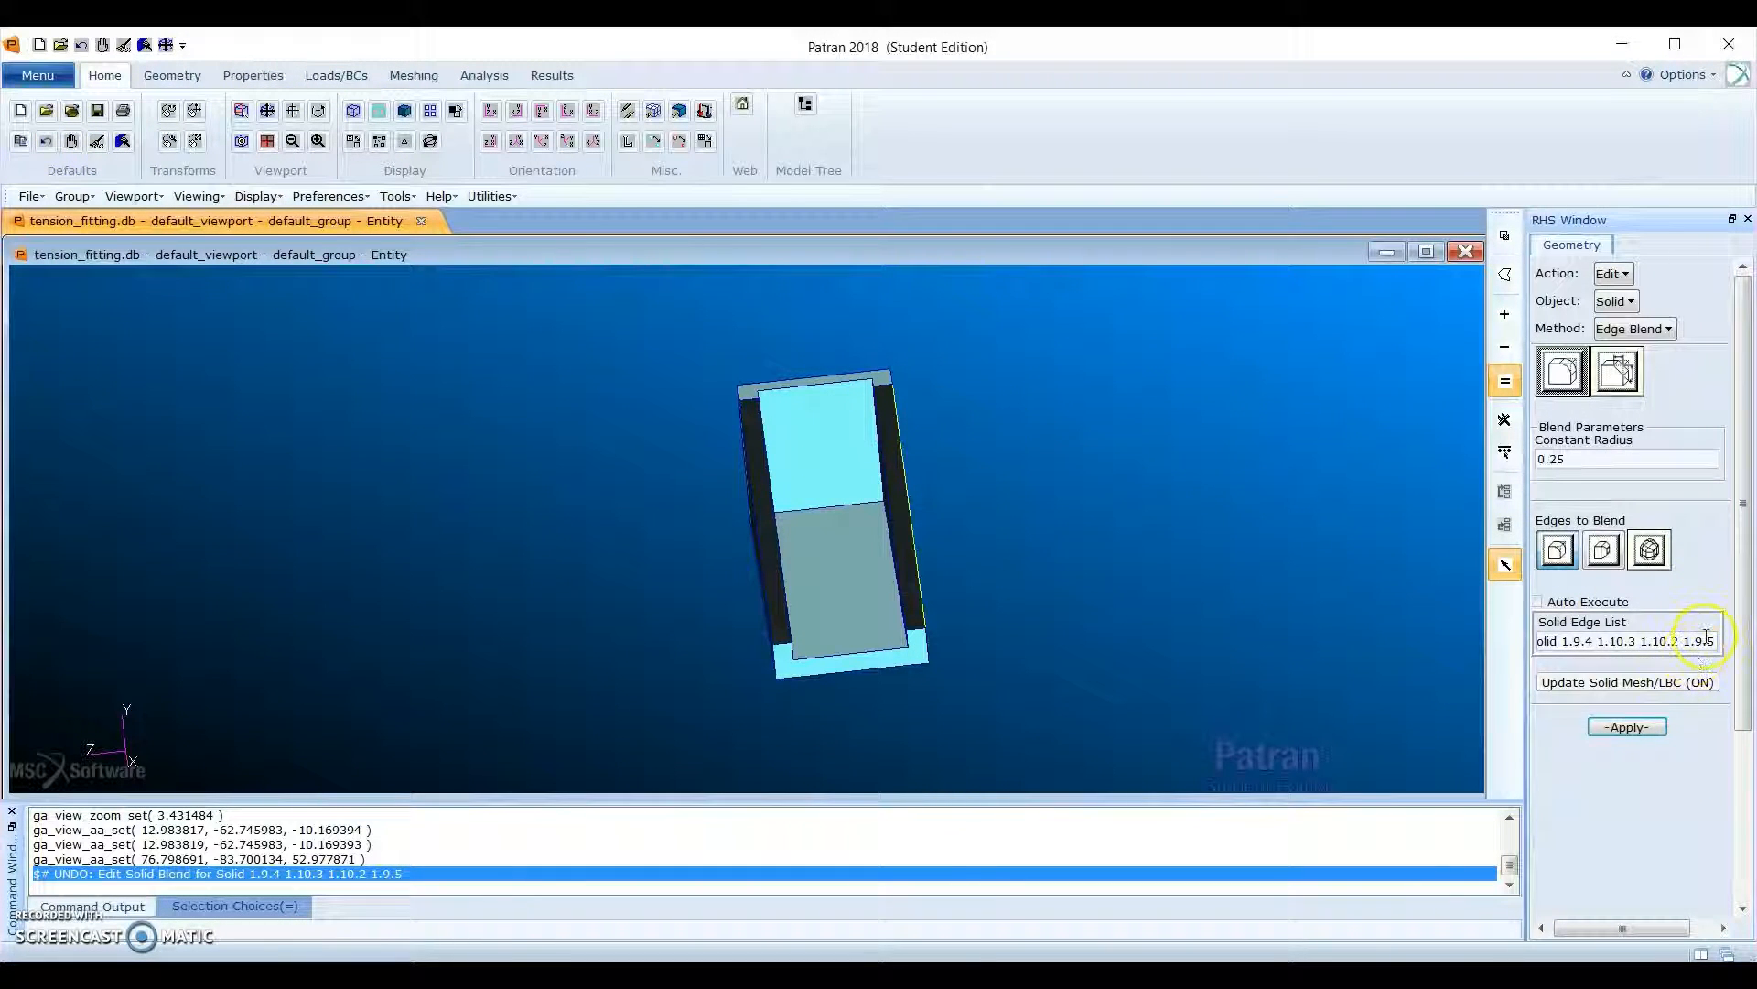
pyautogui.moveTo(1706, 638); pyautogui.dragTo(1238, 685)
pyautogui.press('BackSpace')
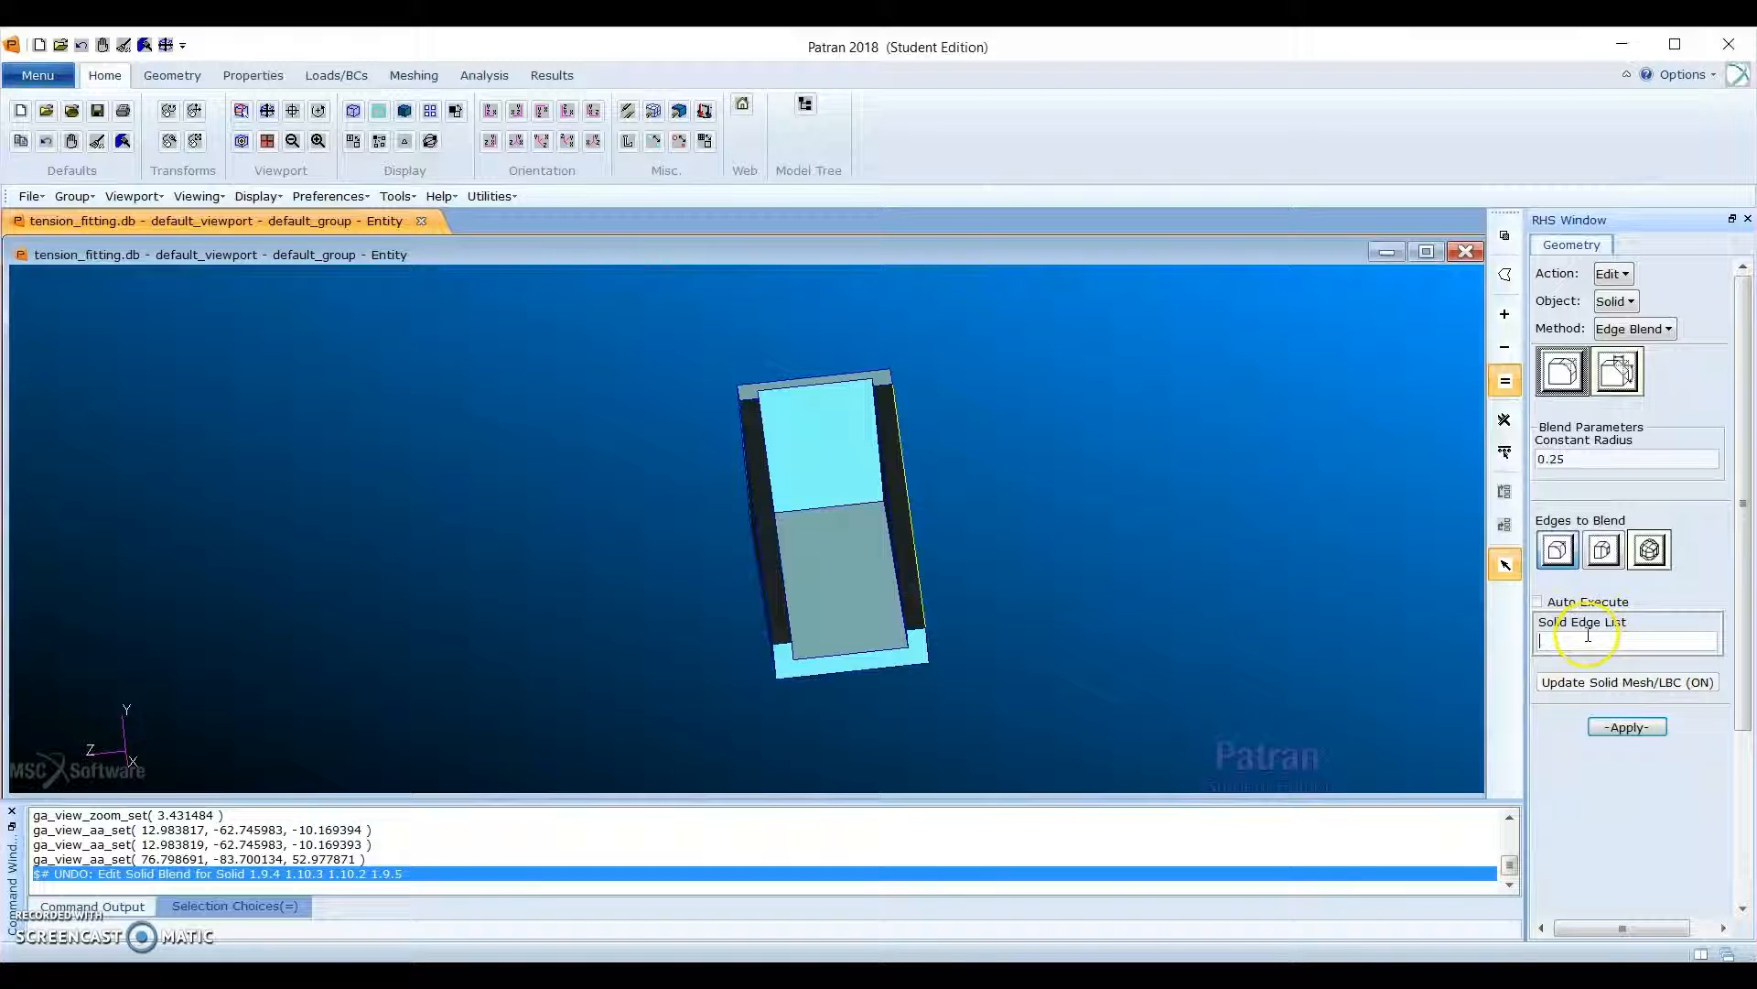
# Step: Select the two upright inside corner edges and the edge between back wall and floor for the edge blend
pyautogui.scroll(3, 772, 554)
pyautogui.moveTo(831, 494); pyautogui.dragTo(844, 487, button='middle')
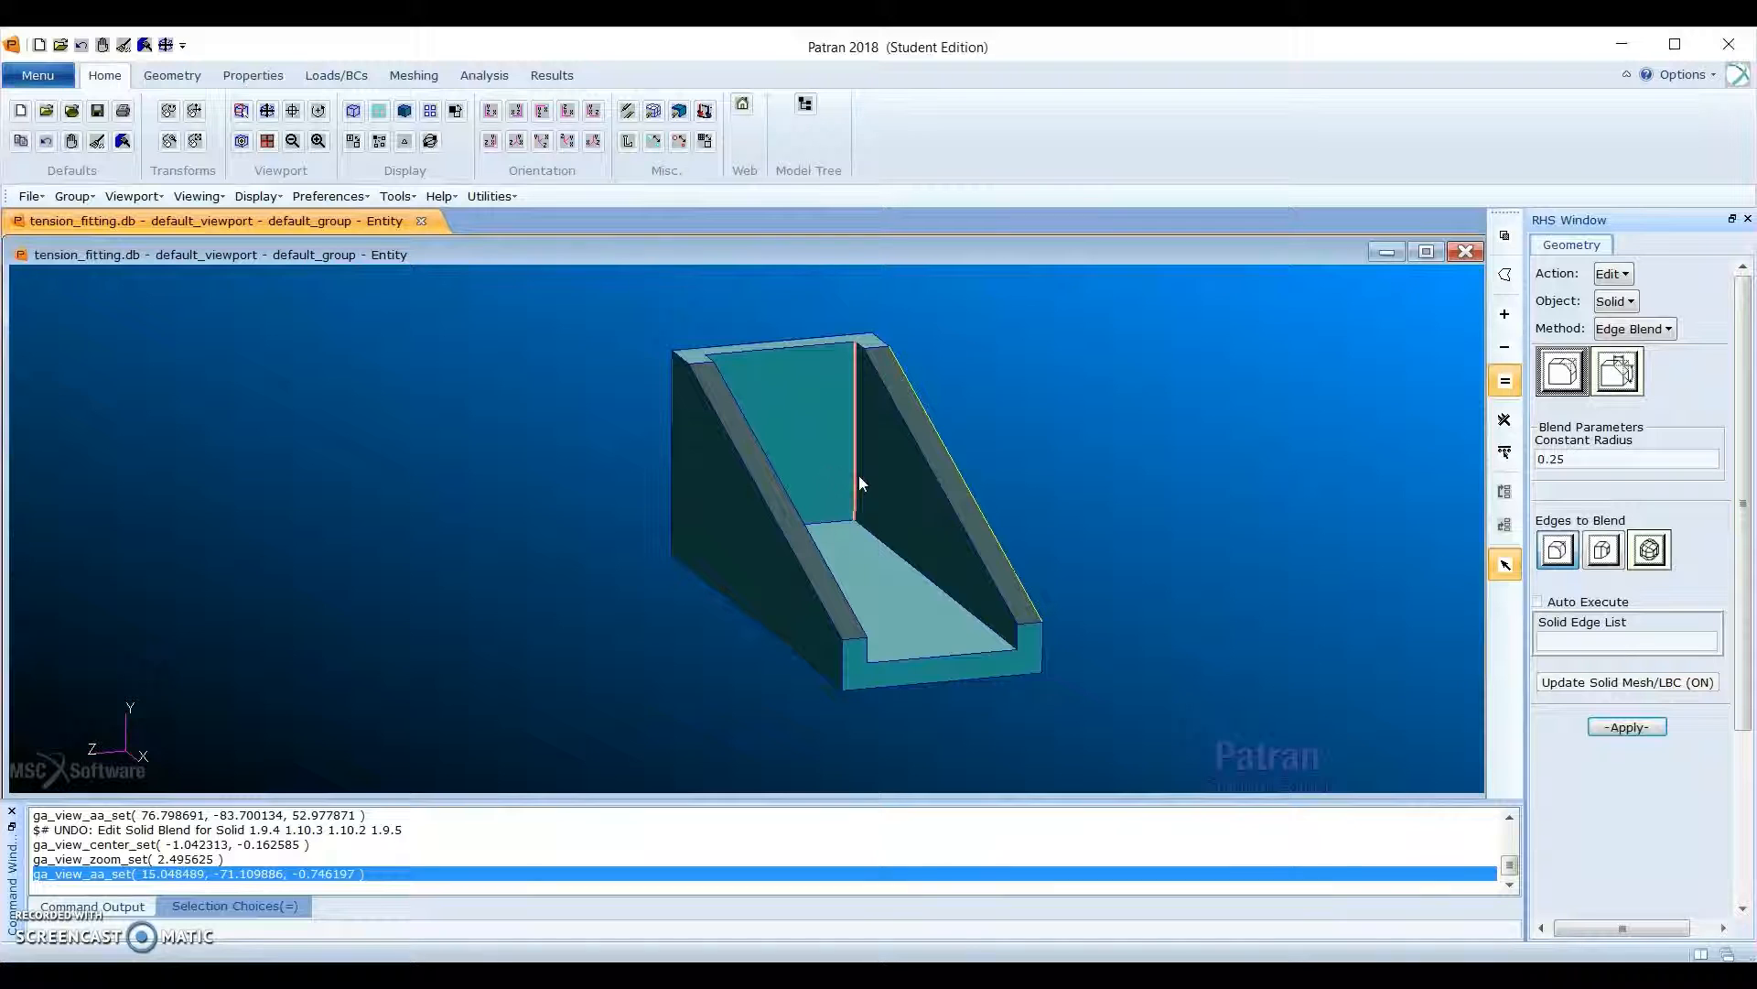
pyautogui.click(858, 475)
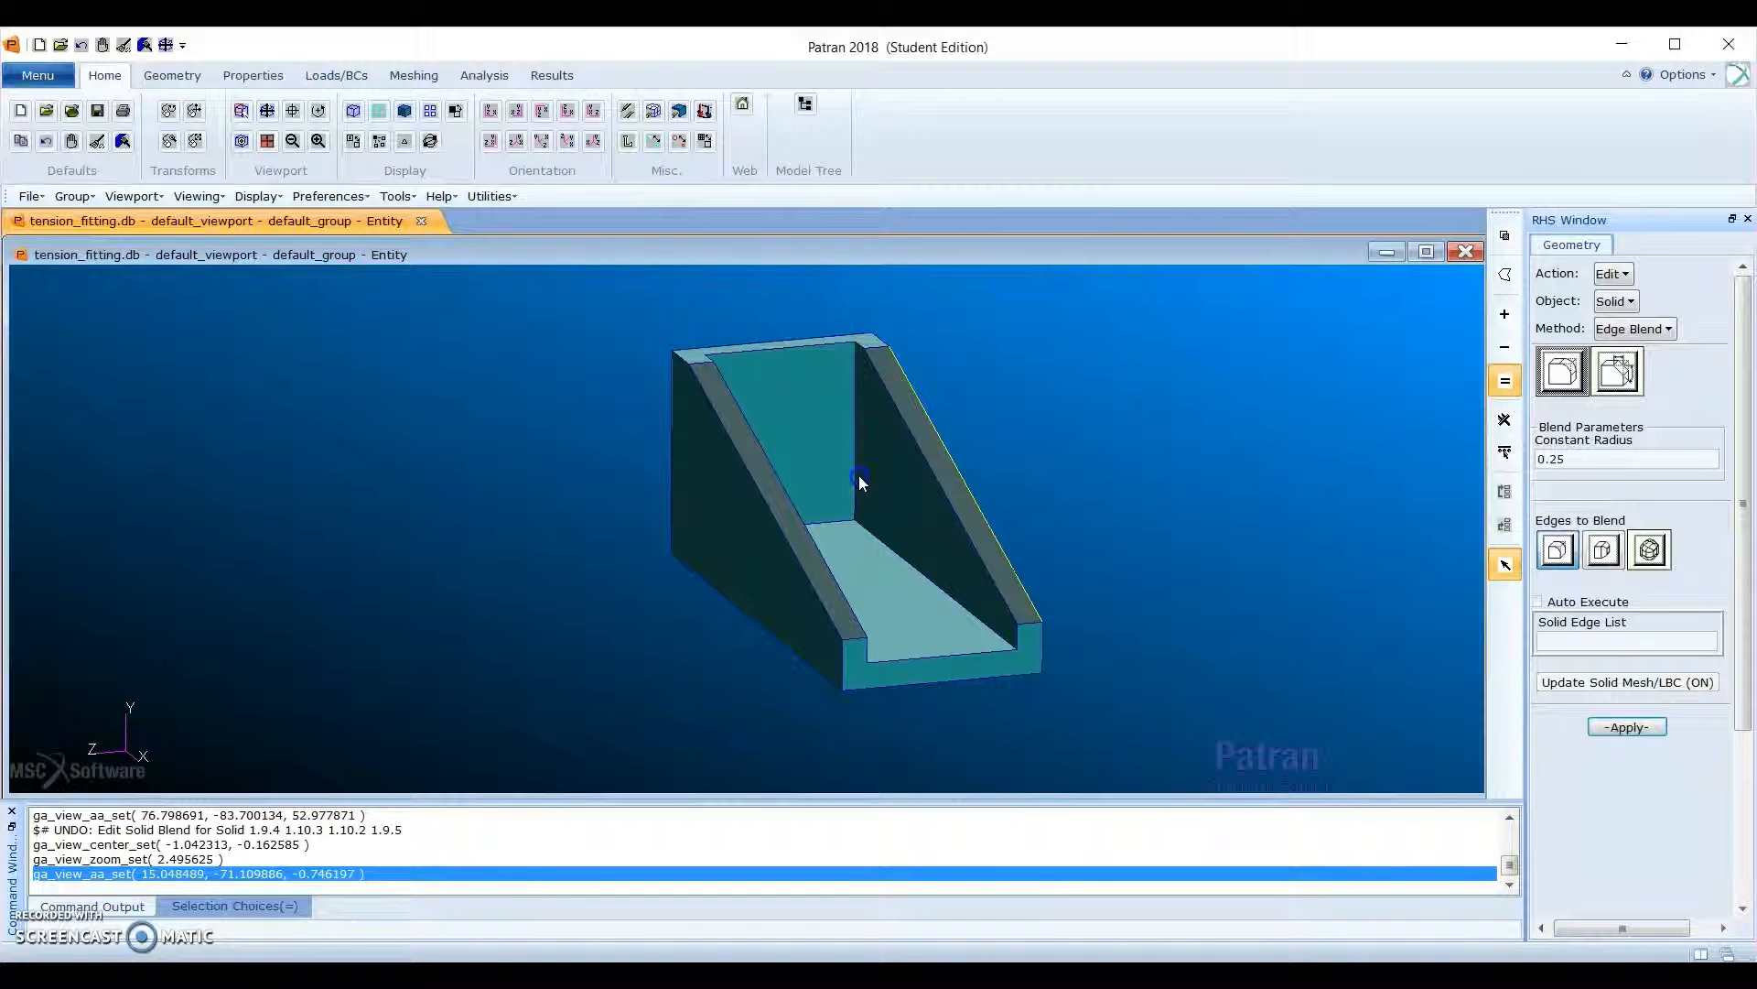
pyautogui.keyDown('shift'); pyautogui.click(832, 524); pyautogui.keyUp('shift')
pyautogui.keyDown('shift'); pyautogui.click(830, 518); pyautogui.keyUp('shift')
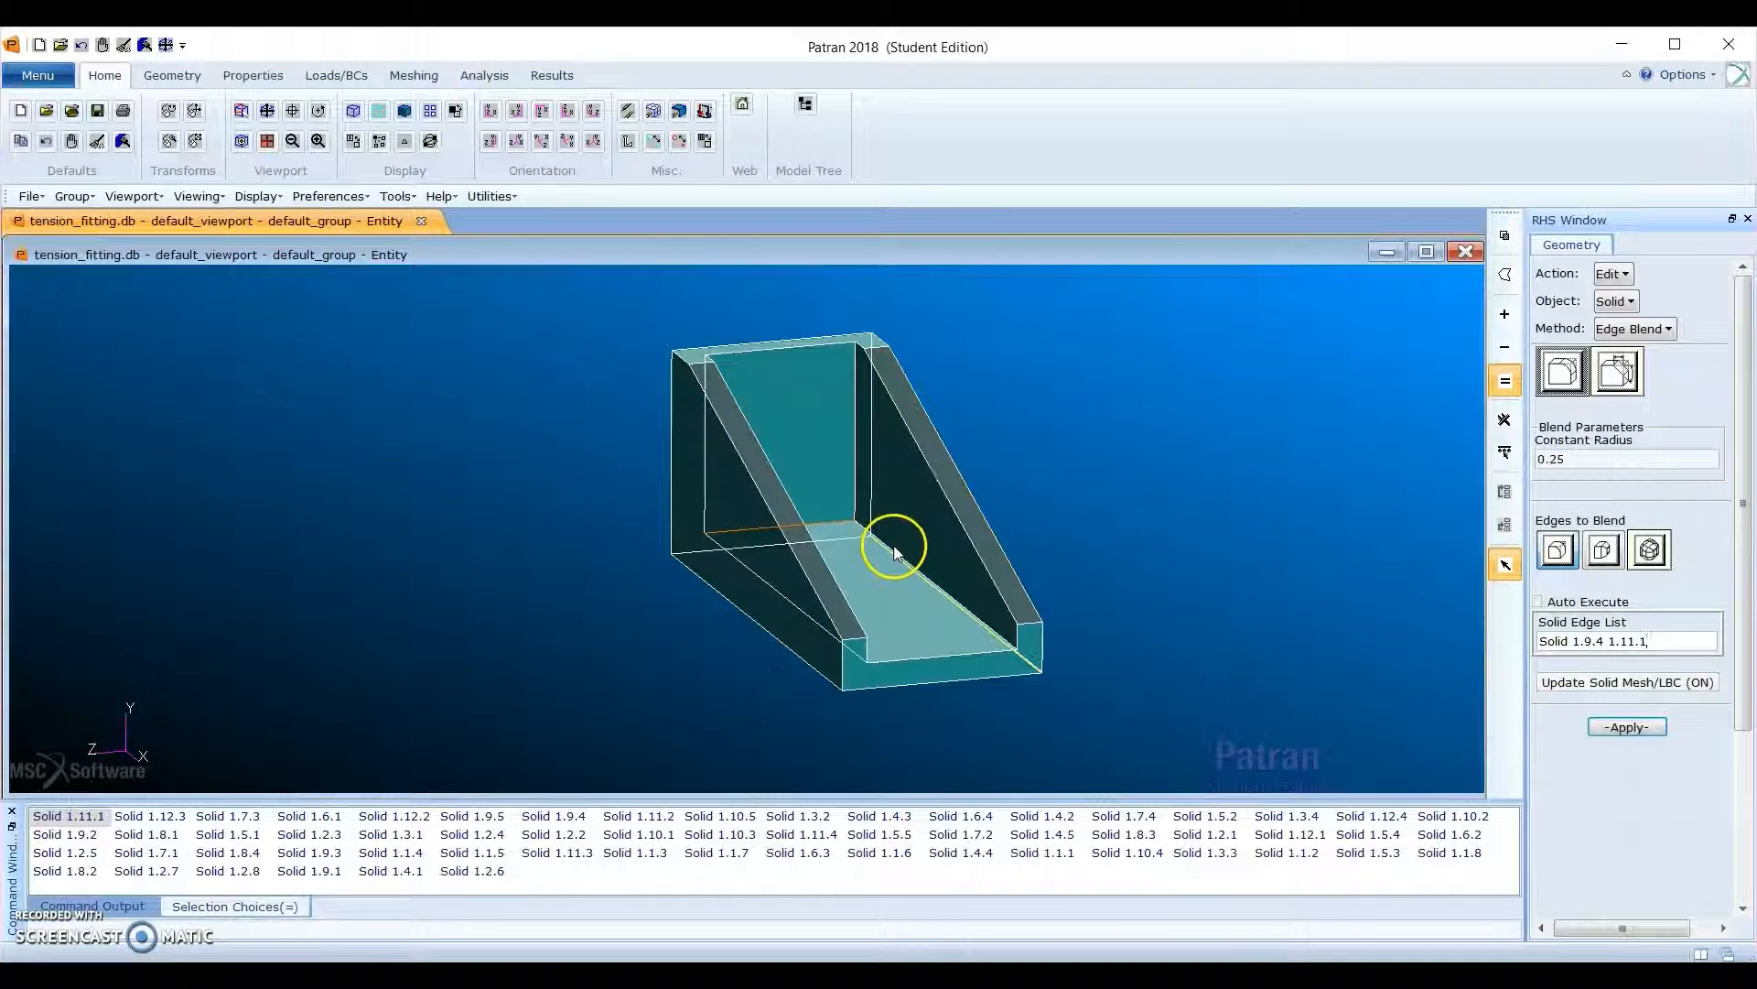
pyautogui.moveTo(897, 569); pyautogui.dragTo(859, 459, button='middle')
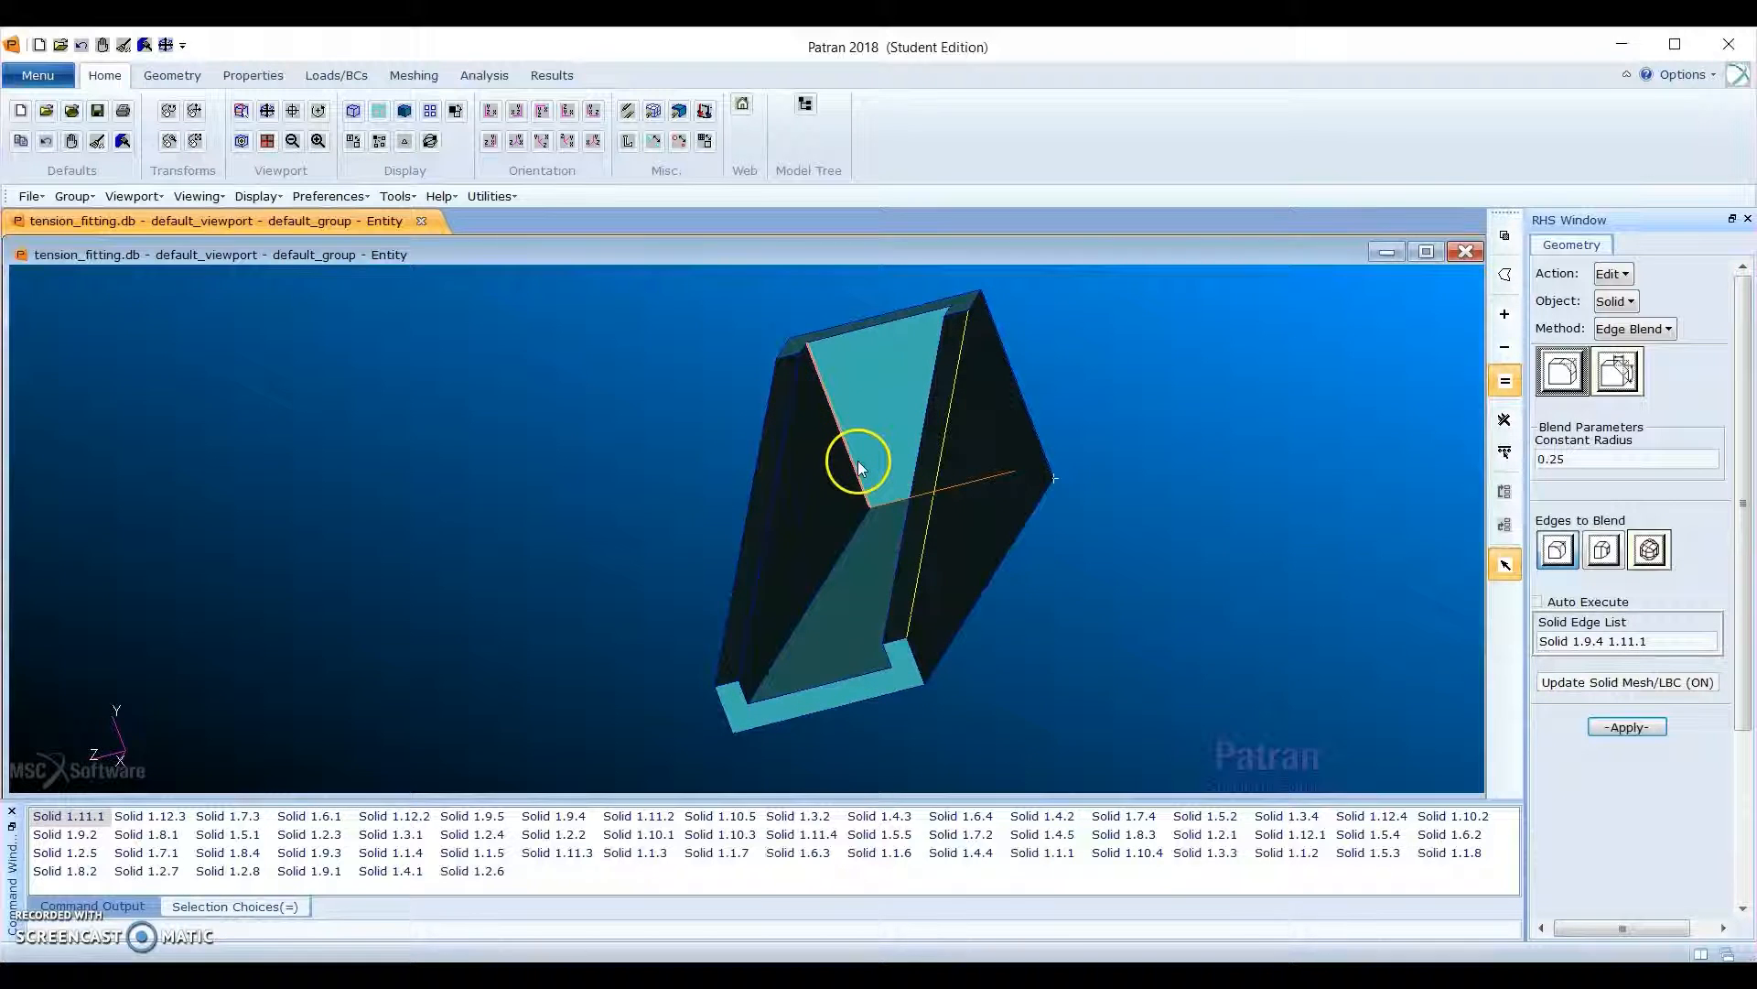
pyautogui.keyDown('shift'); pyautogui.click(858, 471); pyautogui.keyUp('shift')
# Step: Add the lengthwise floor edges along both side walls to the selection and try to apply the 0.25 radius blend
pyautogui.moveTo(859, 573)
pyautogui.mouseDown(button='middle')
pyautogui.moveTo(876, 596)
pyautogui.moveTo(860, 603)
pyautogui.mouseUp(button='middle')
pyautogui.keyDown('shift'); pyautogui.click(791, 552); pyautogui.keyUp('shift')
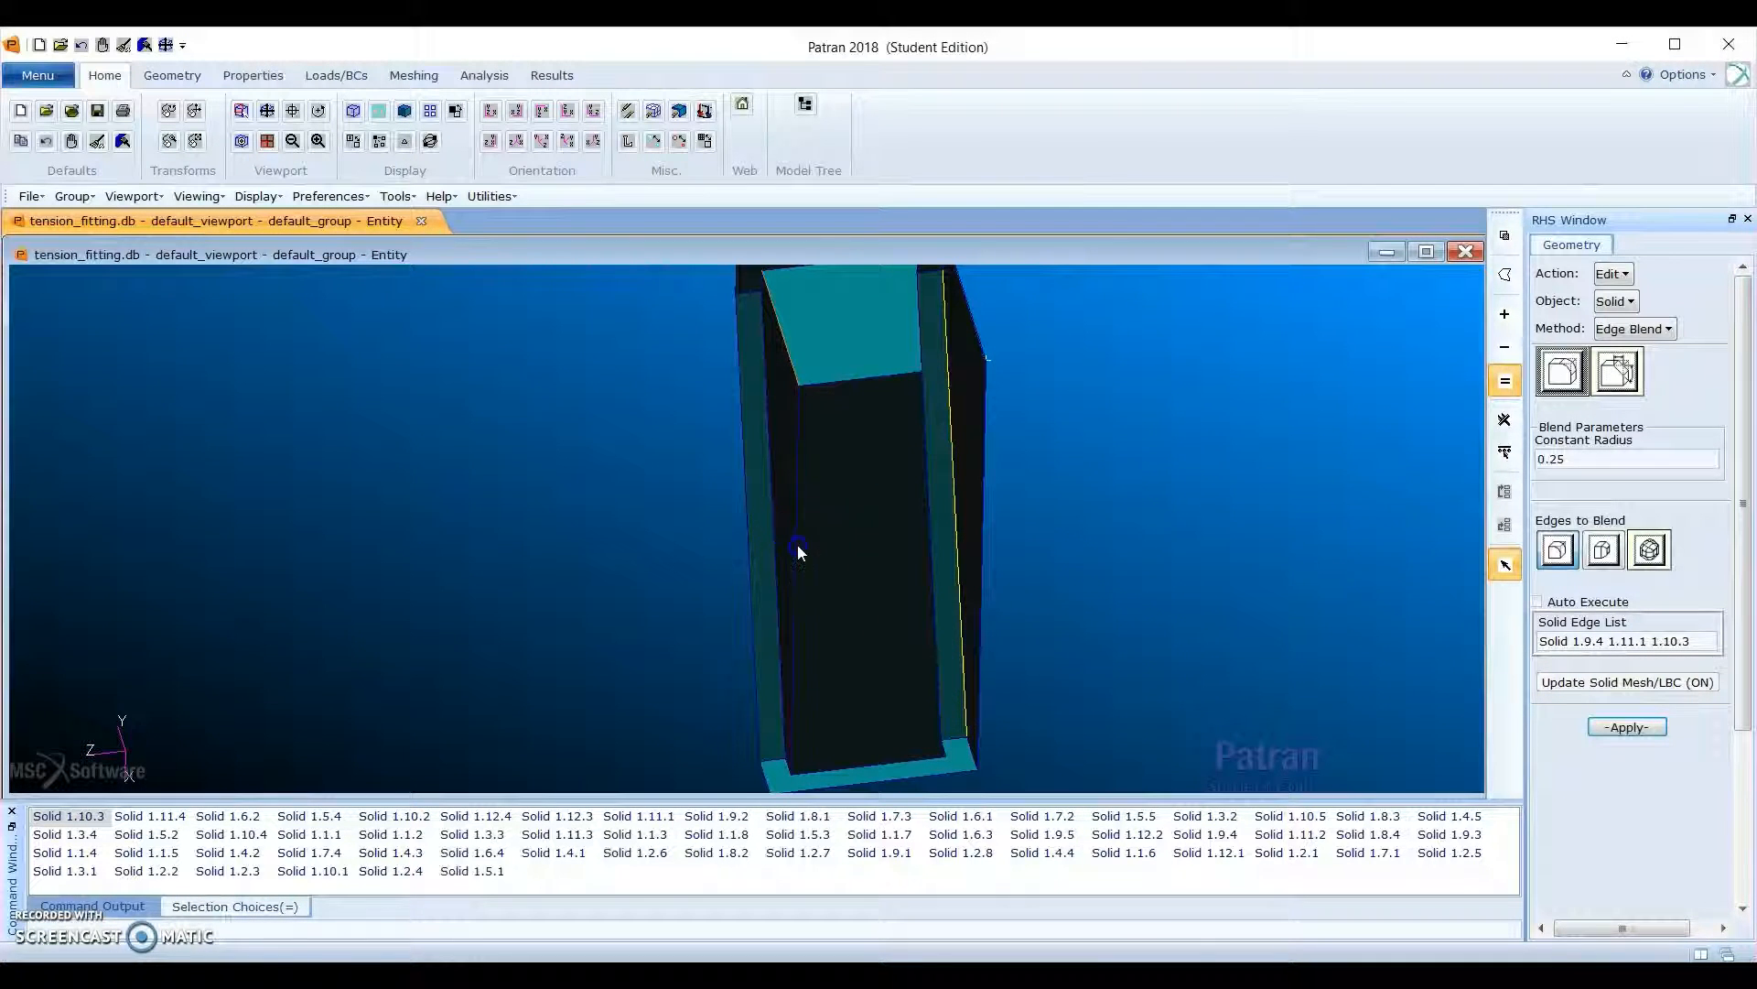
pyautogui.moveTo(798, 546); pyautogui.dragTo(838, 575, button='middle')
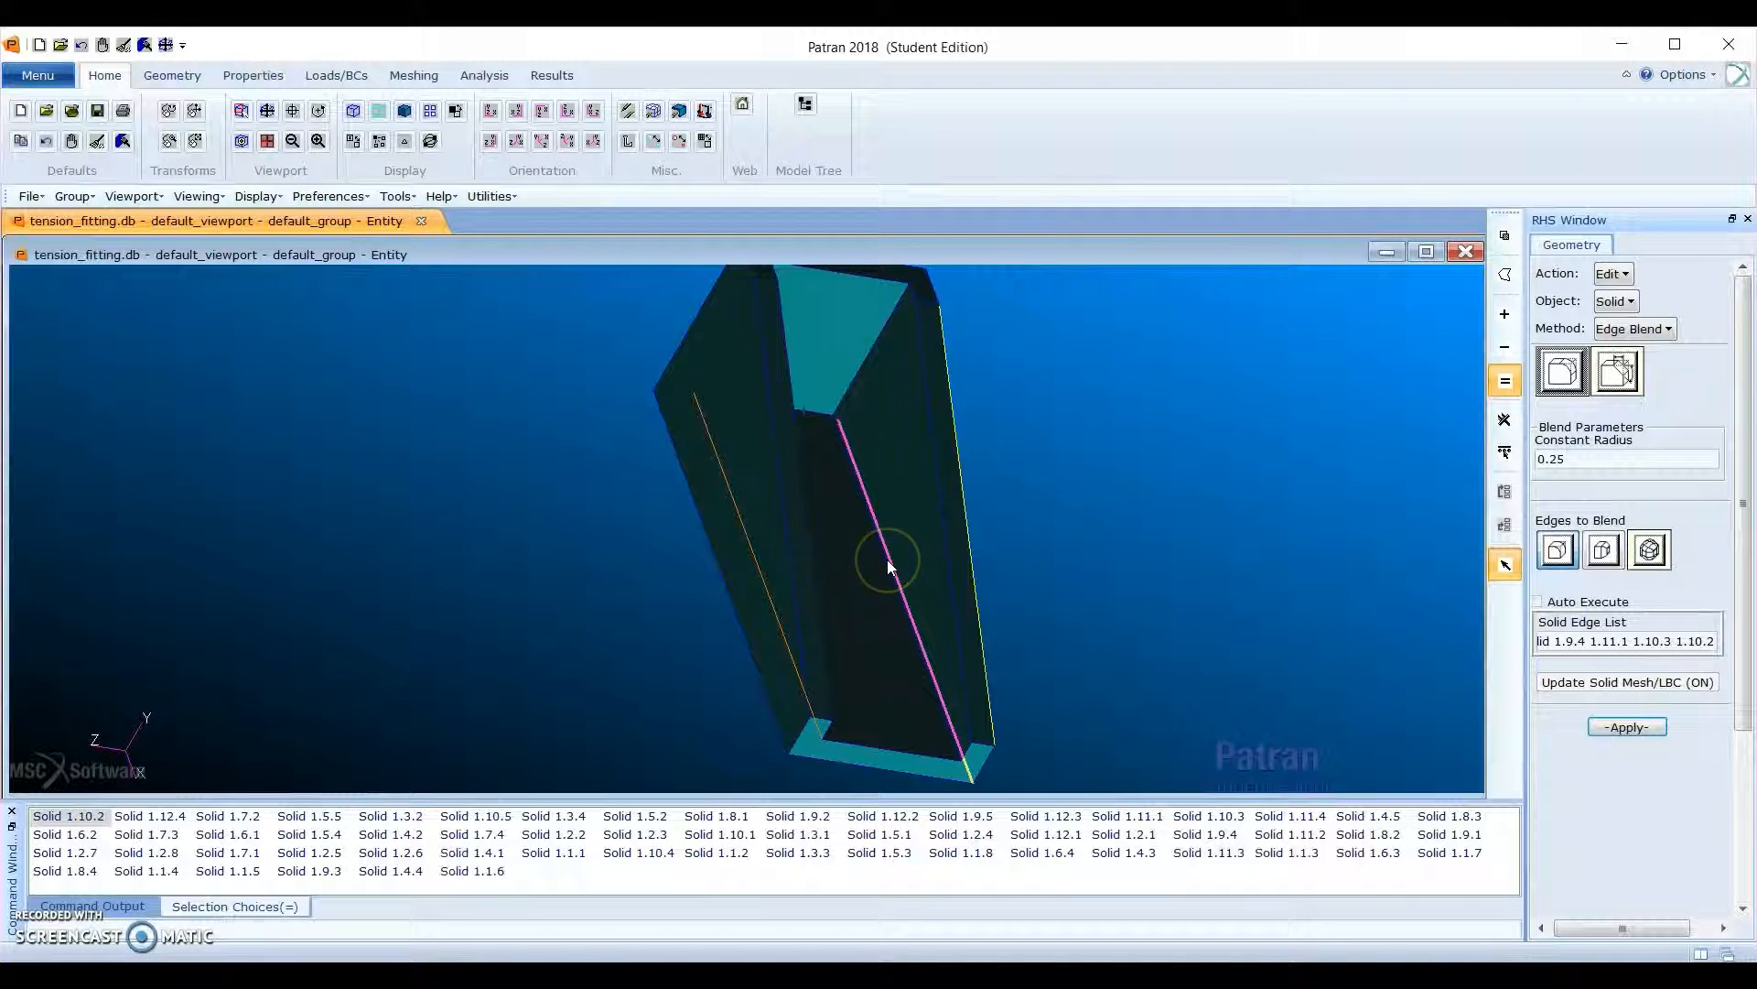
pyautogui.keyDown('shift'); pyautogui.click(887, 559); pyautogui.keyUp('shift')
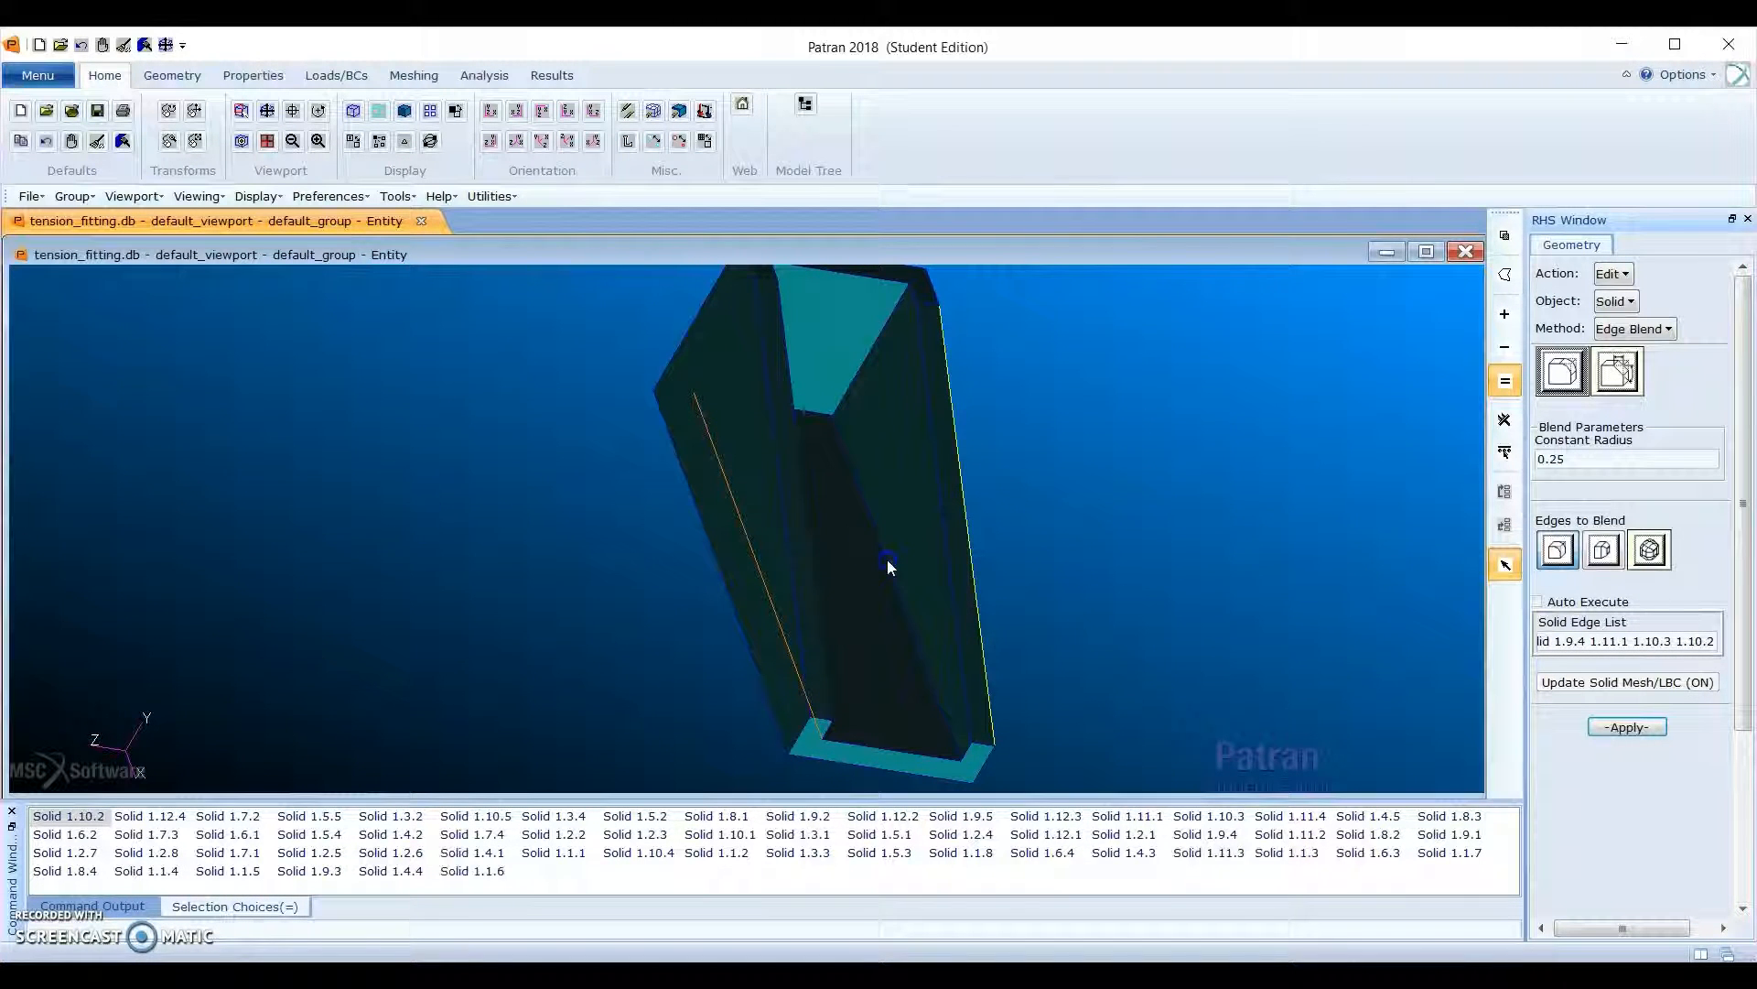
pyautogui.click(1628, 726)
pyautogui.moveTo(1059, 738); pyautogui.dragTo(870, 693, button='middle')
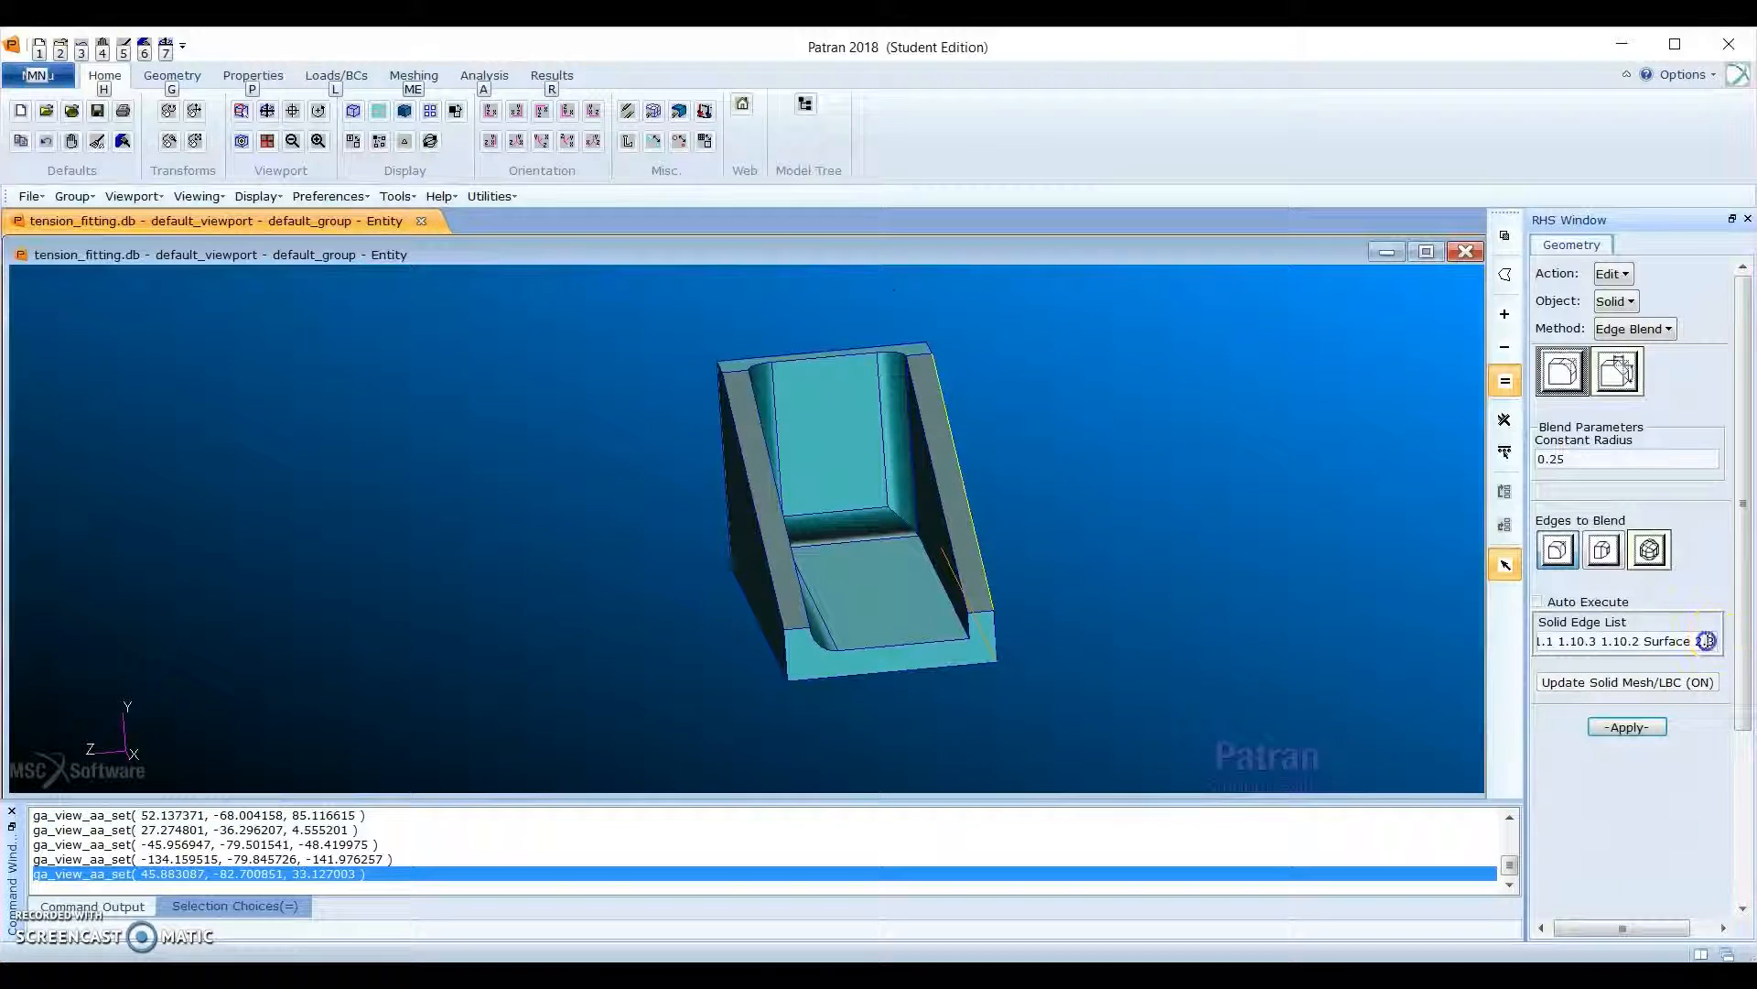
# Step: Empty the solid edge list and undo the second edge blend attempt
pyautogui.moveTo(1714, 641); pyautogui.dragTo(1377, 719)
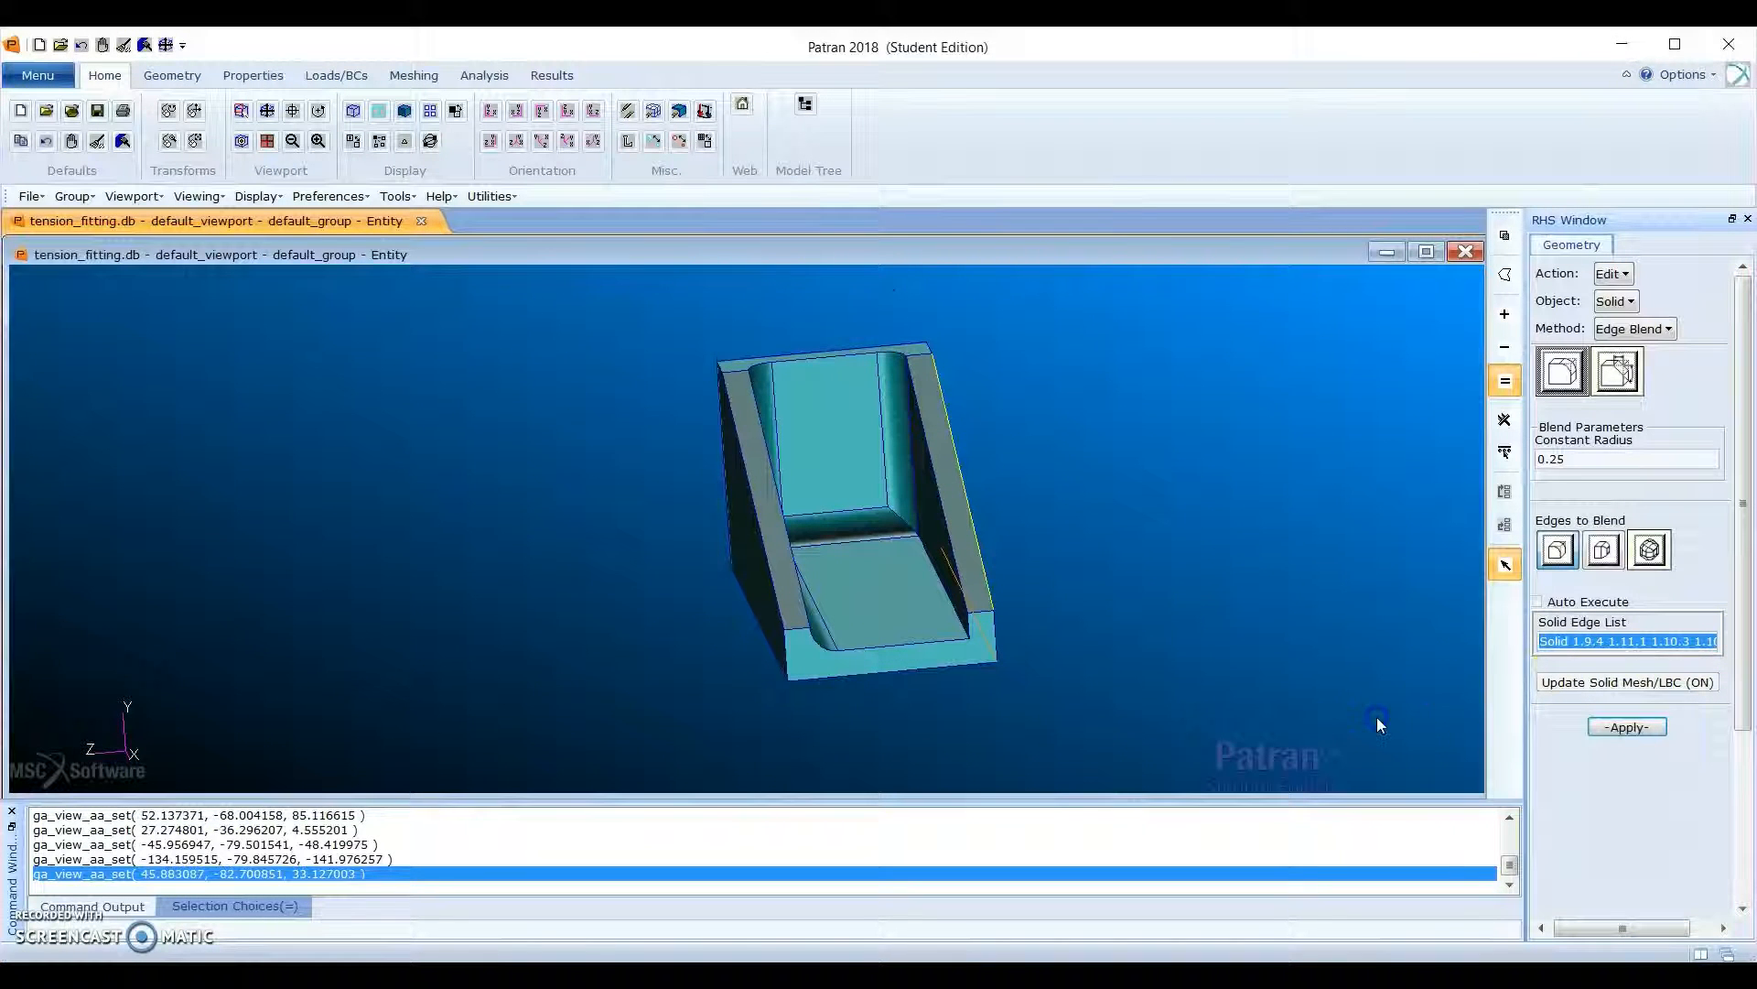
pyautogui.press('Delete')
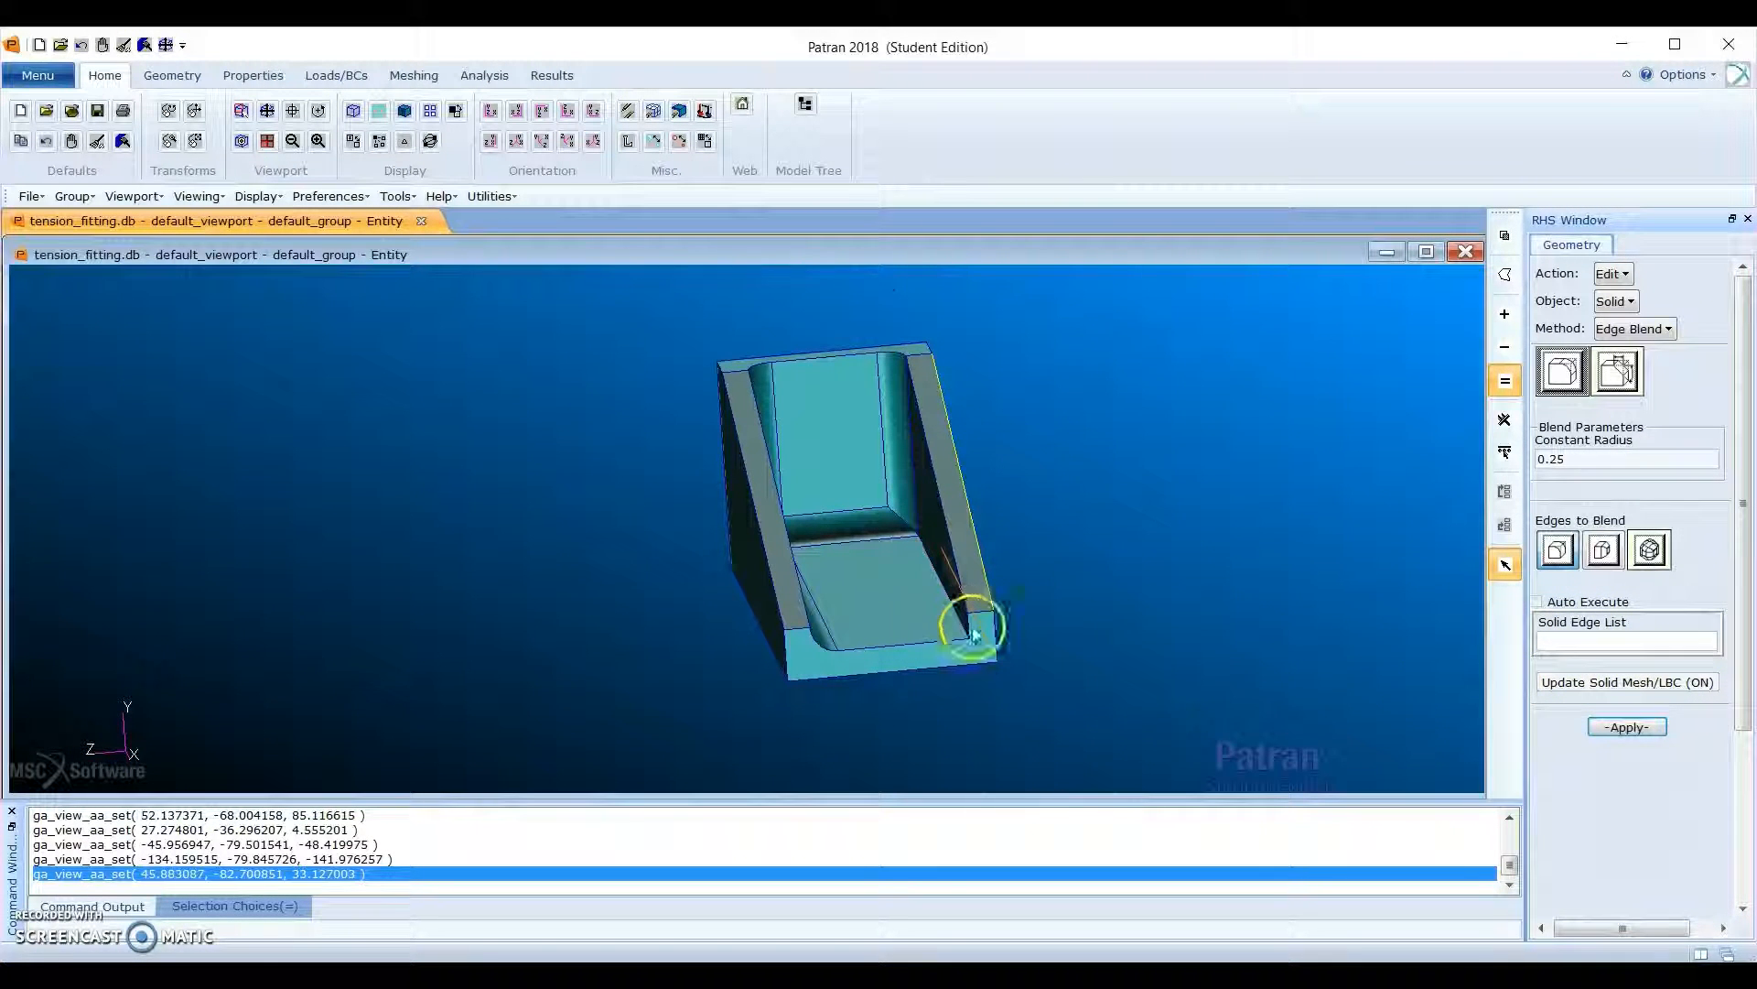
pyautogui.click(45, 144)
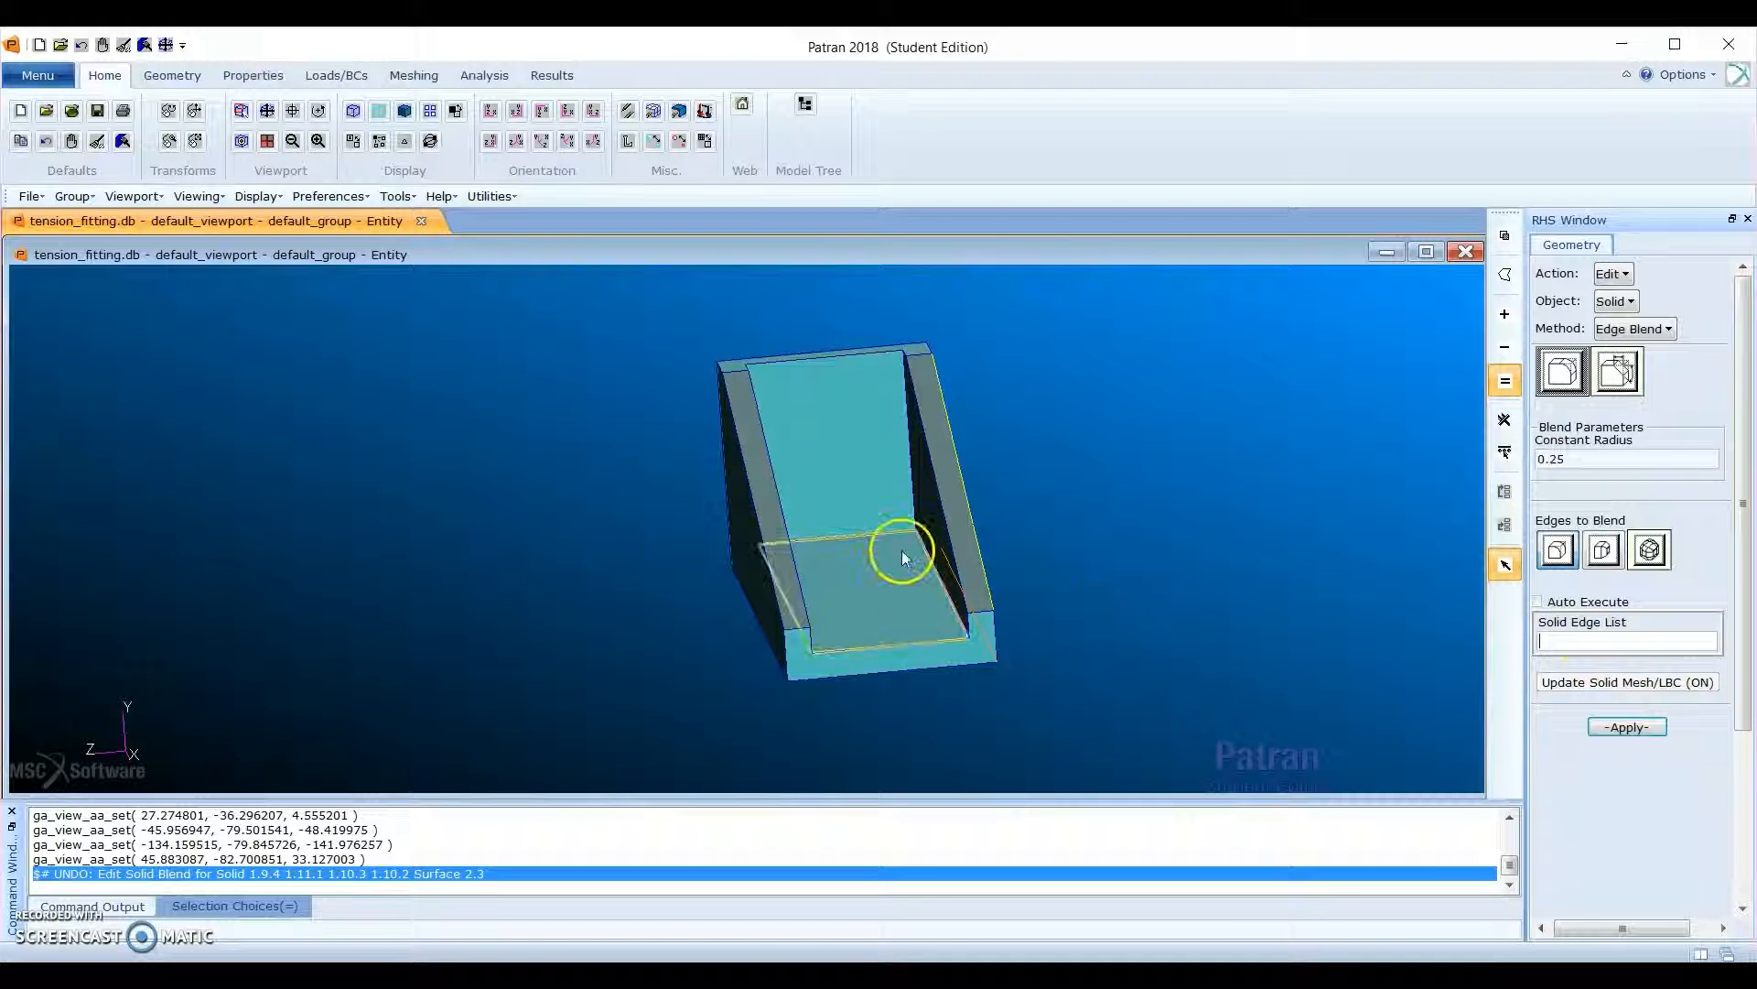
# Step: Reselect both upright inside corner edges and the inside edge where the back wall meets the floor
pyautogui.click(915, 501)
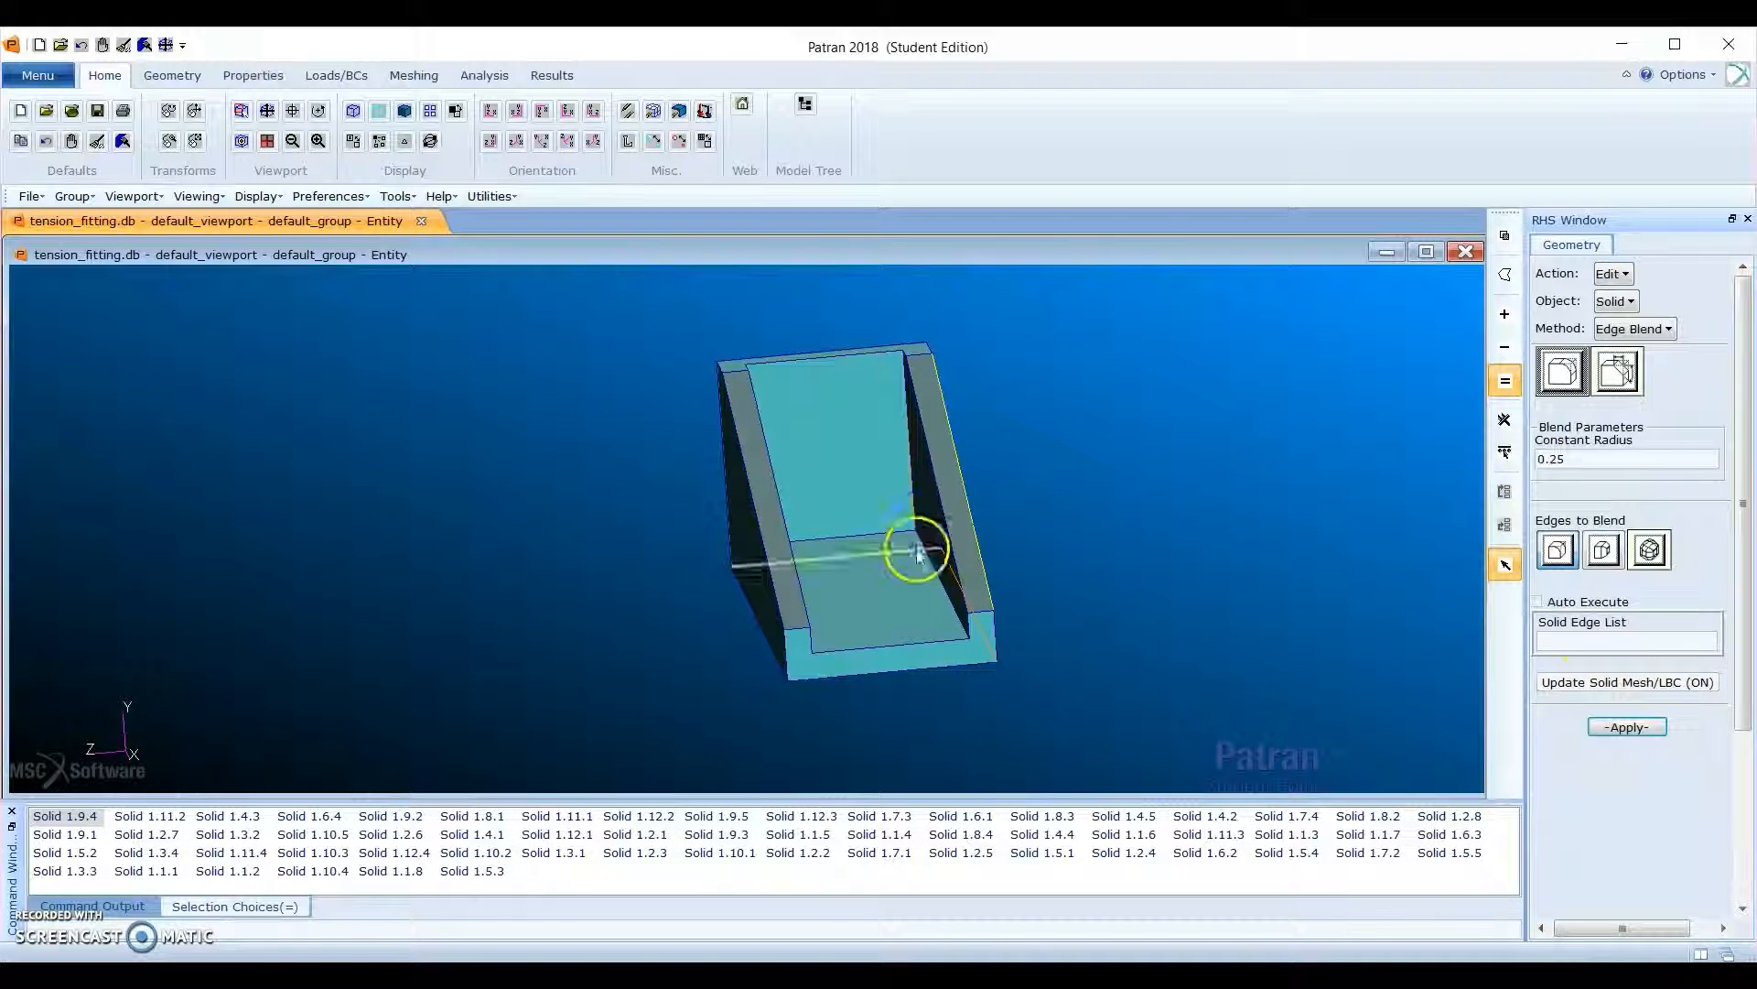
pyautogui.moveTo(912, 573); pyautogui.dragTo(890, 573, button='middle')
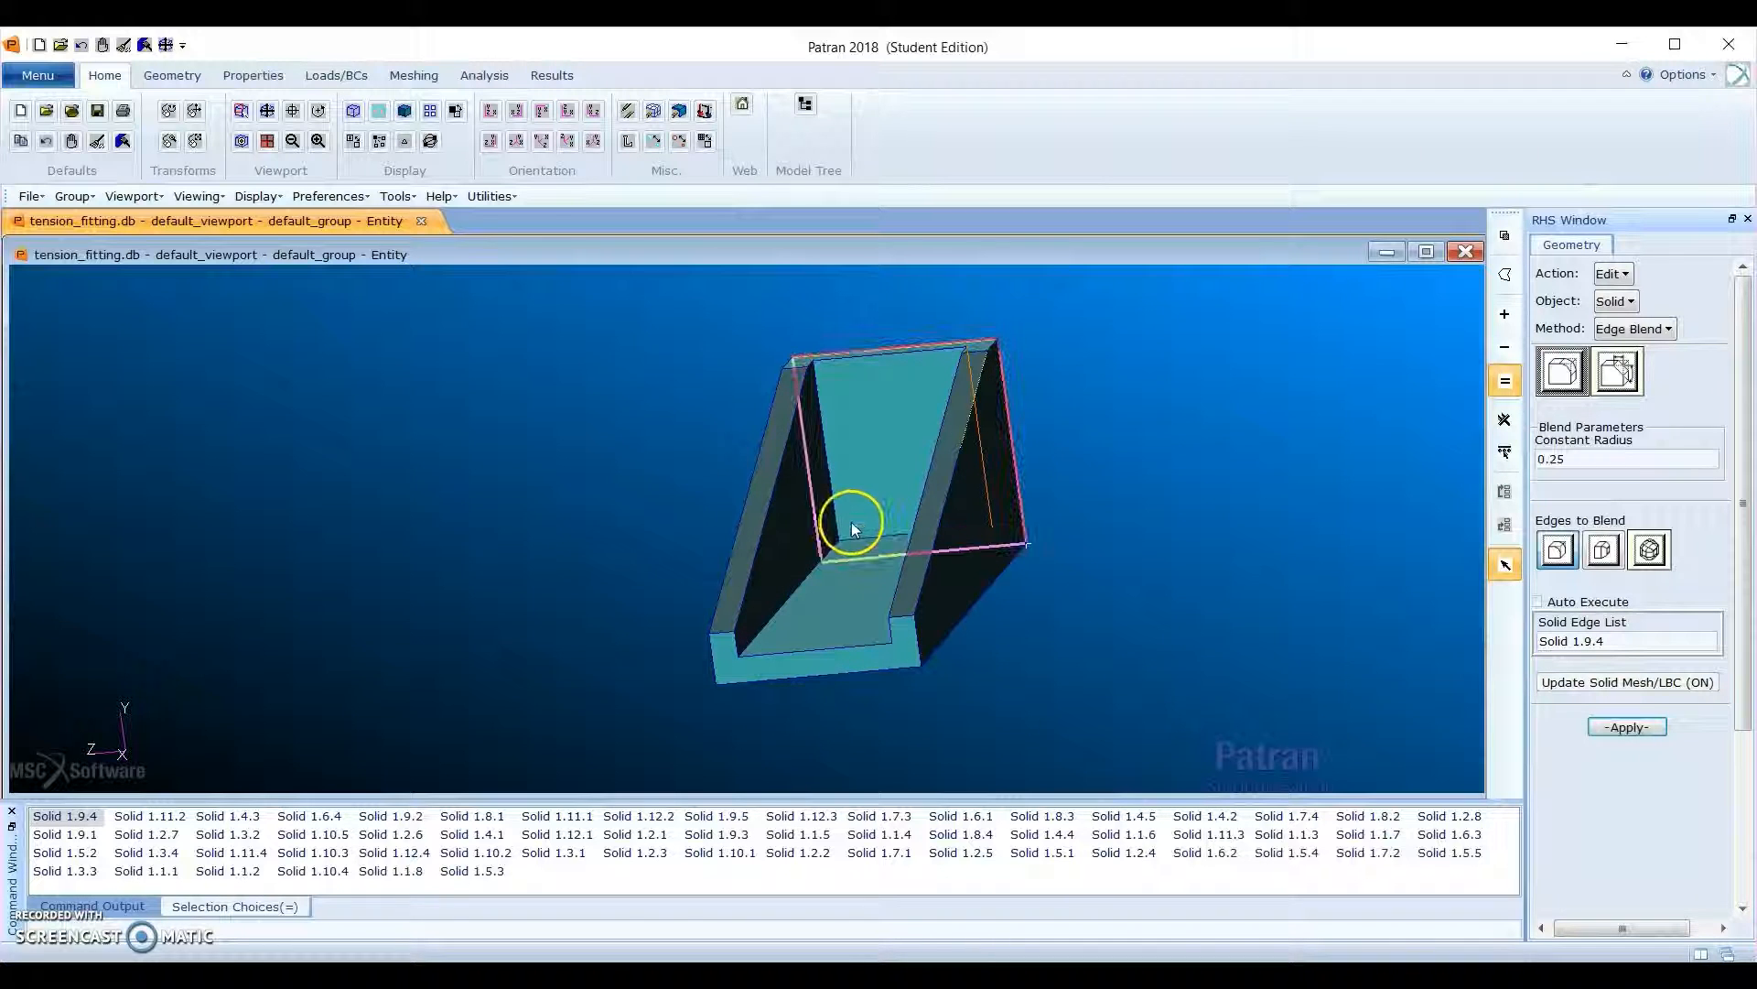
pyautogui.click(884, 553)
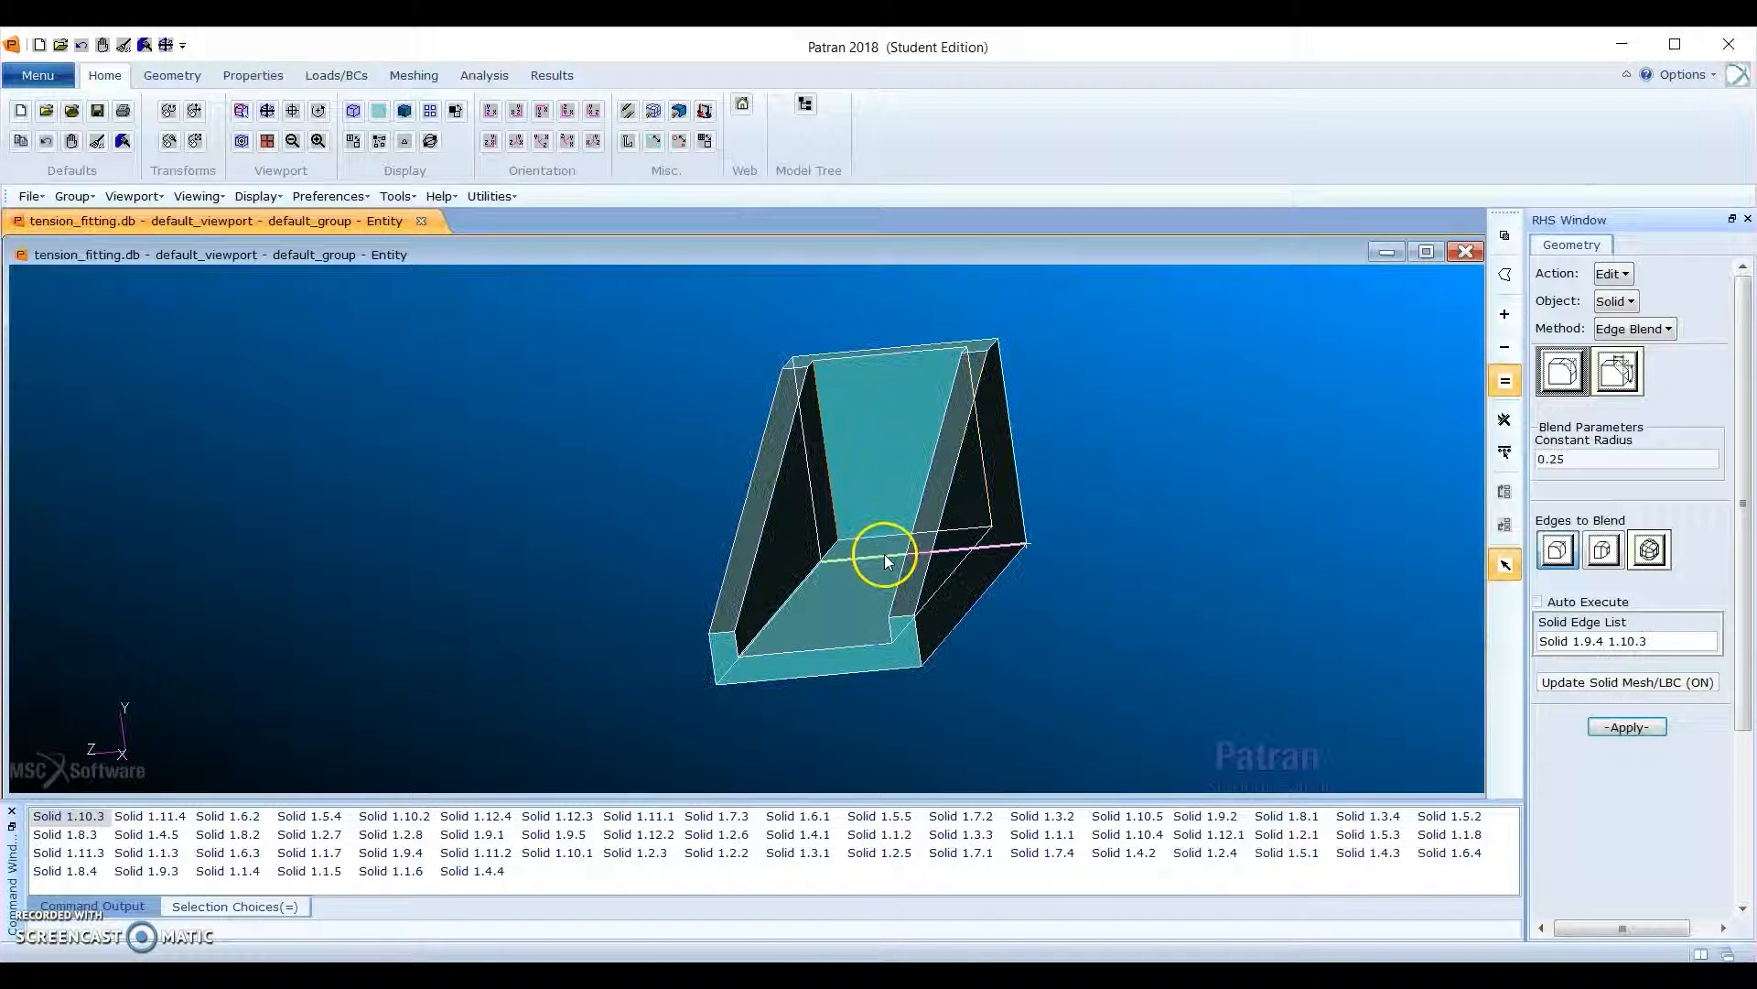
pyautogui.moveTo(893, 561); pyautogui.dragTo(871, 487, button='middle')
pyautogui.click(873, 485)
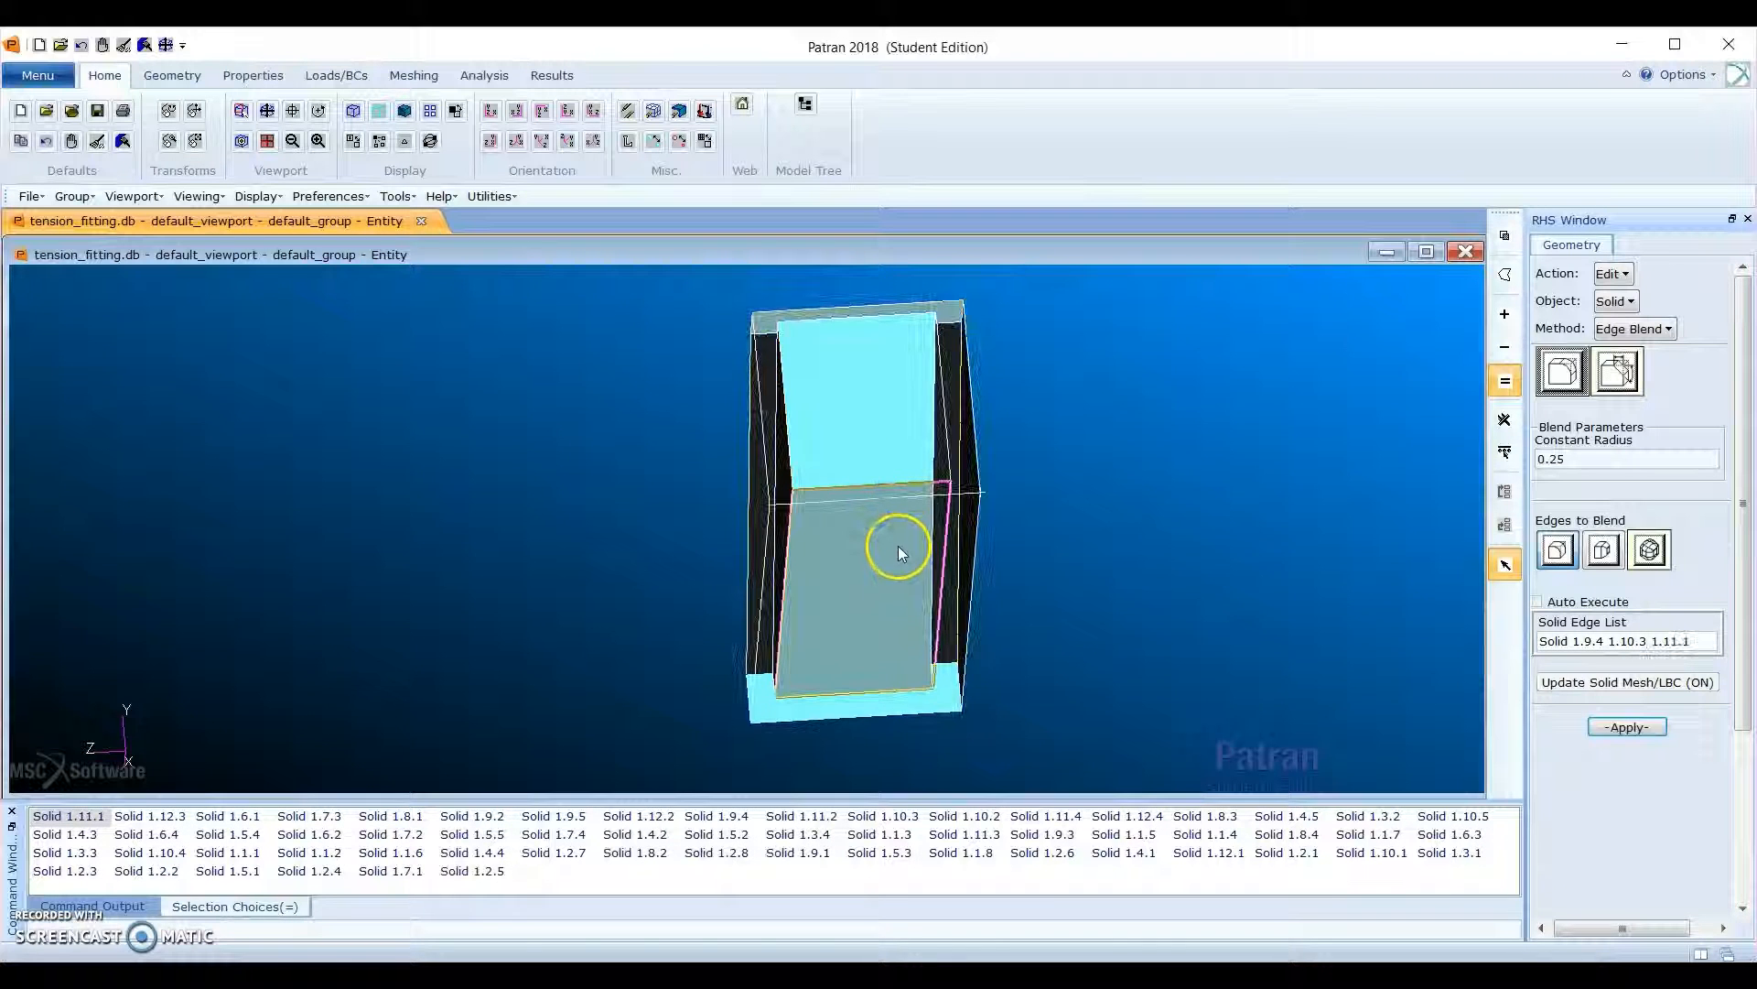
# Step: Add both lengthwise inside edges between floor and side walls and blend all five inside edges with radius 0.25
pyautogui.moveTo(898, 546); pyautogui.dragTo(919, 564, button='middle')
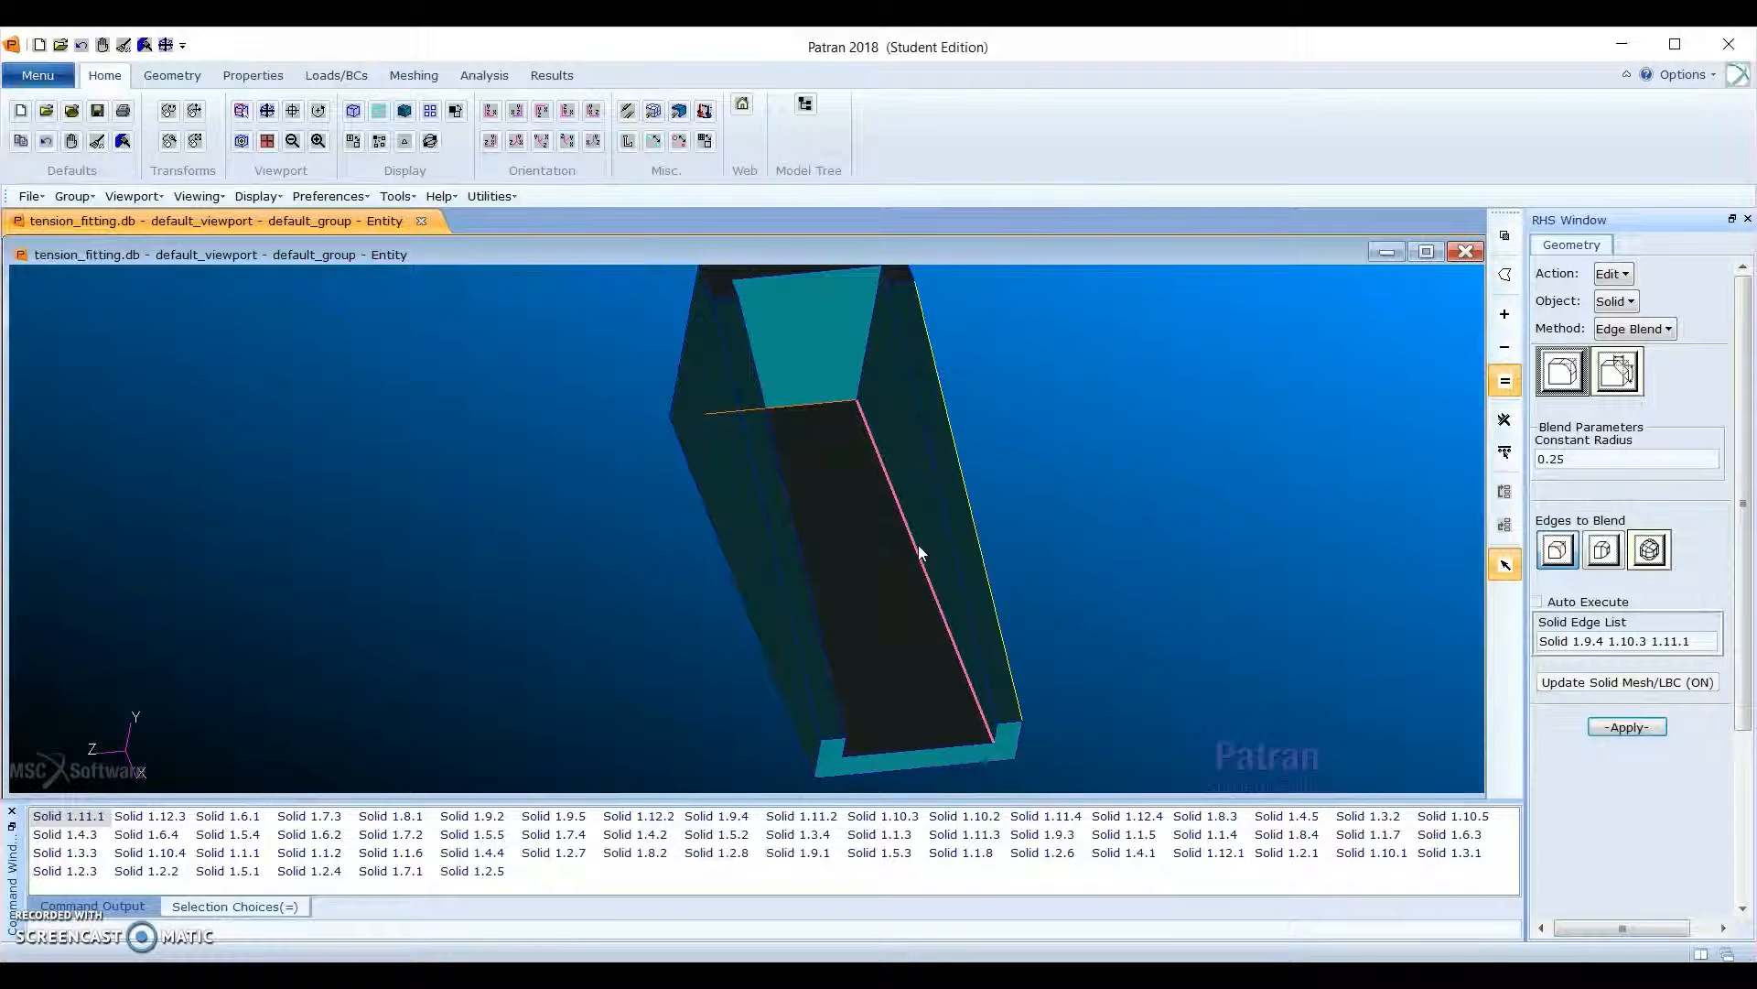
pyautogui.click(919, 553)
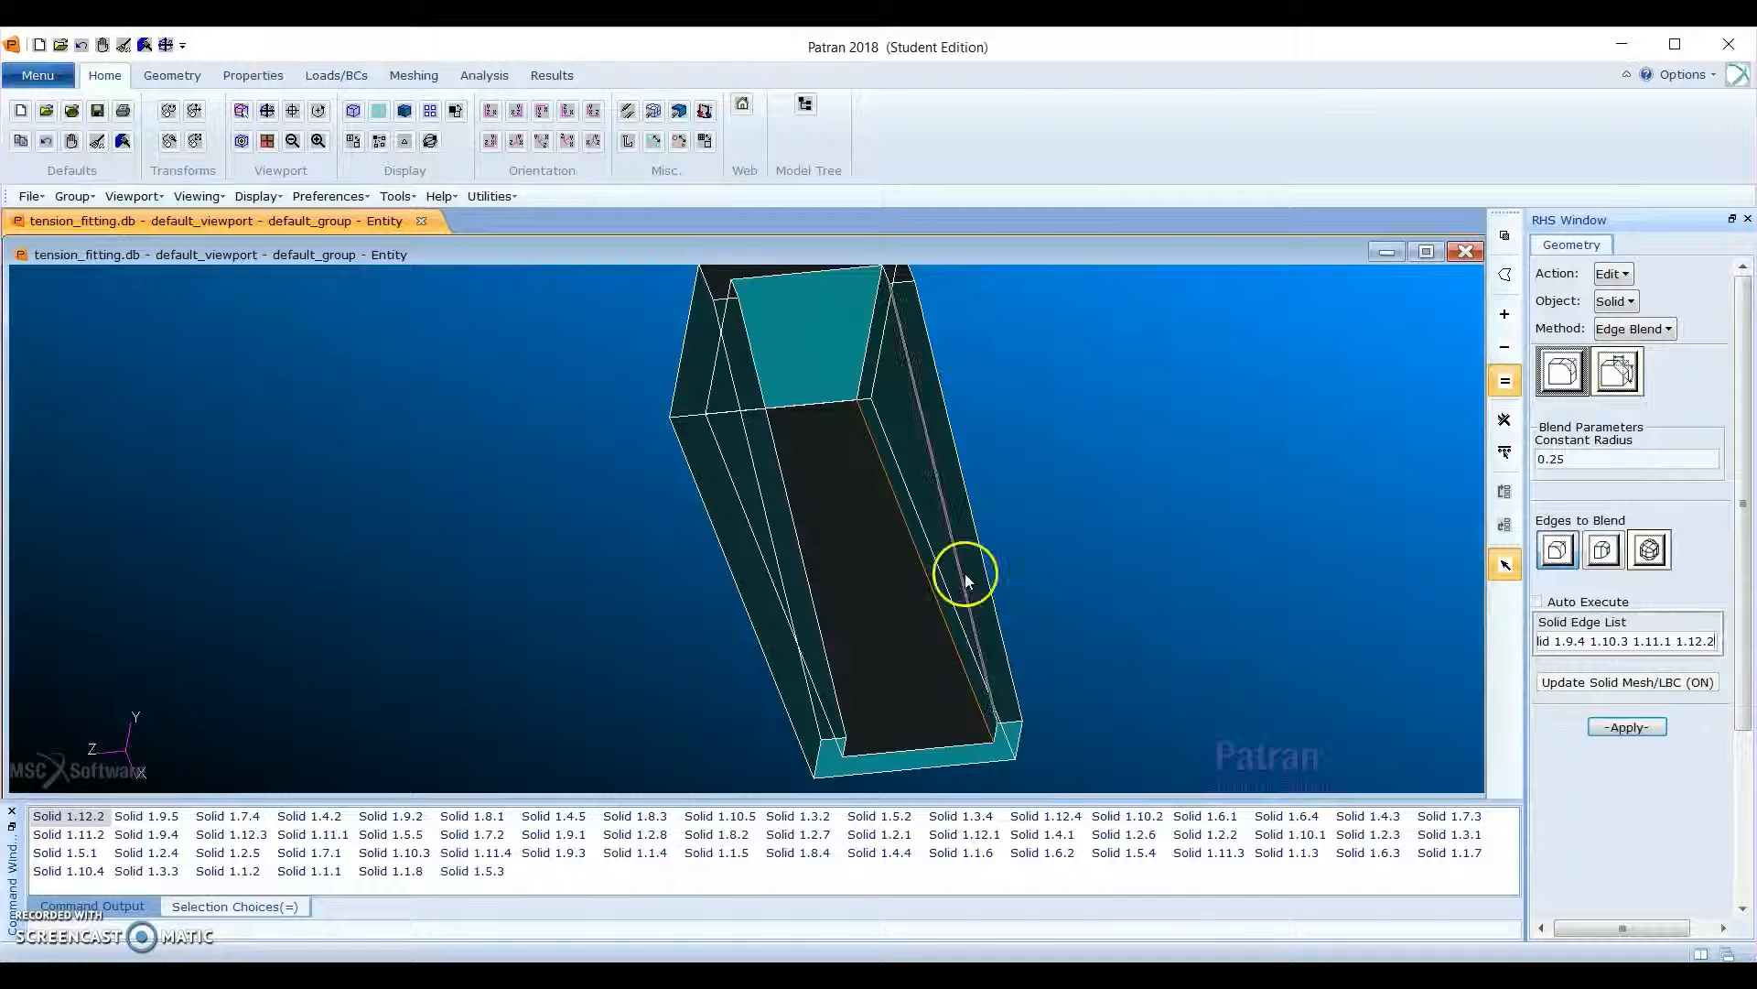
pyautogui.moveTo(965, 573); pyautogui.dragTo(830, 626, button='middle')
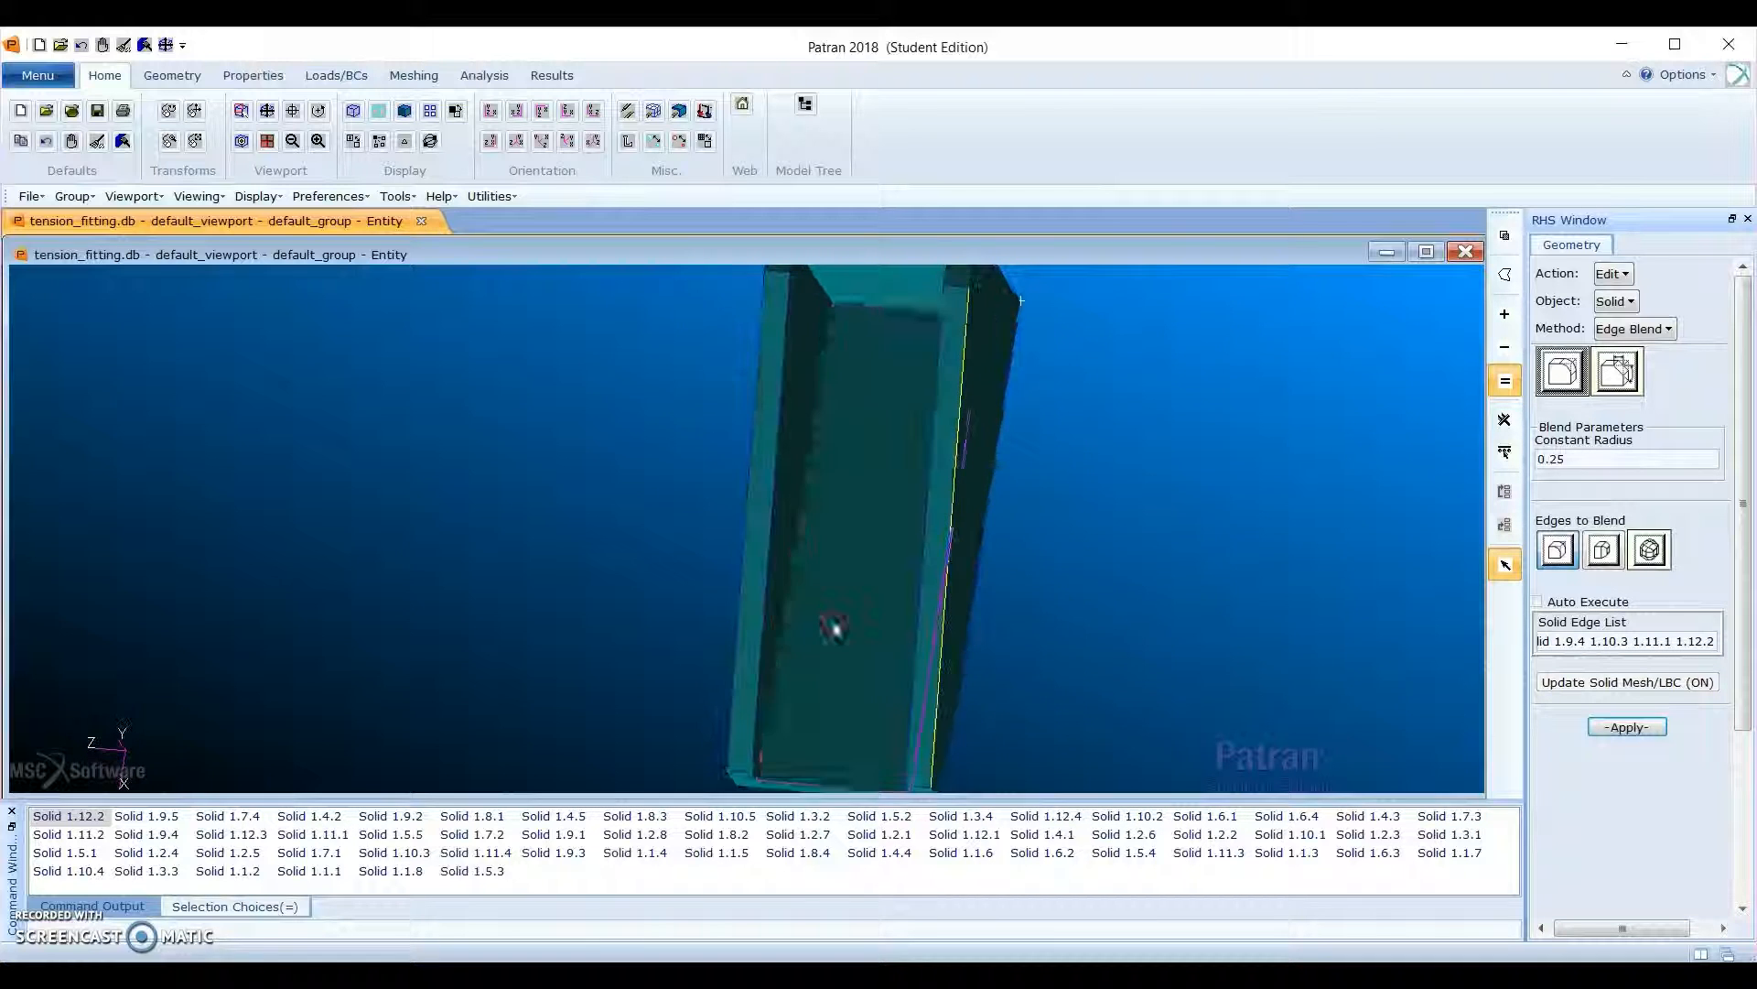
pyautogui.click(793, 577)
pyautogui.click(1666, 724)
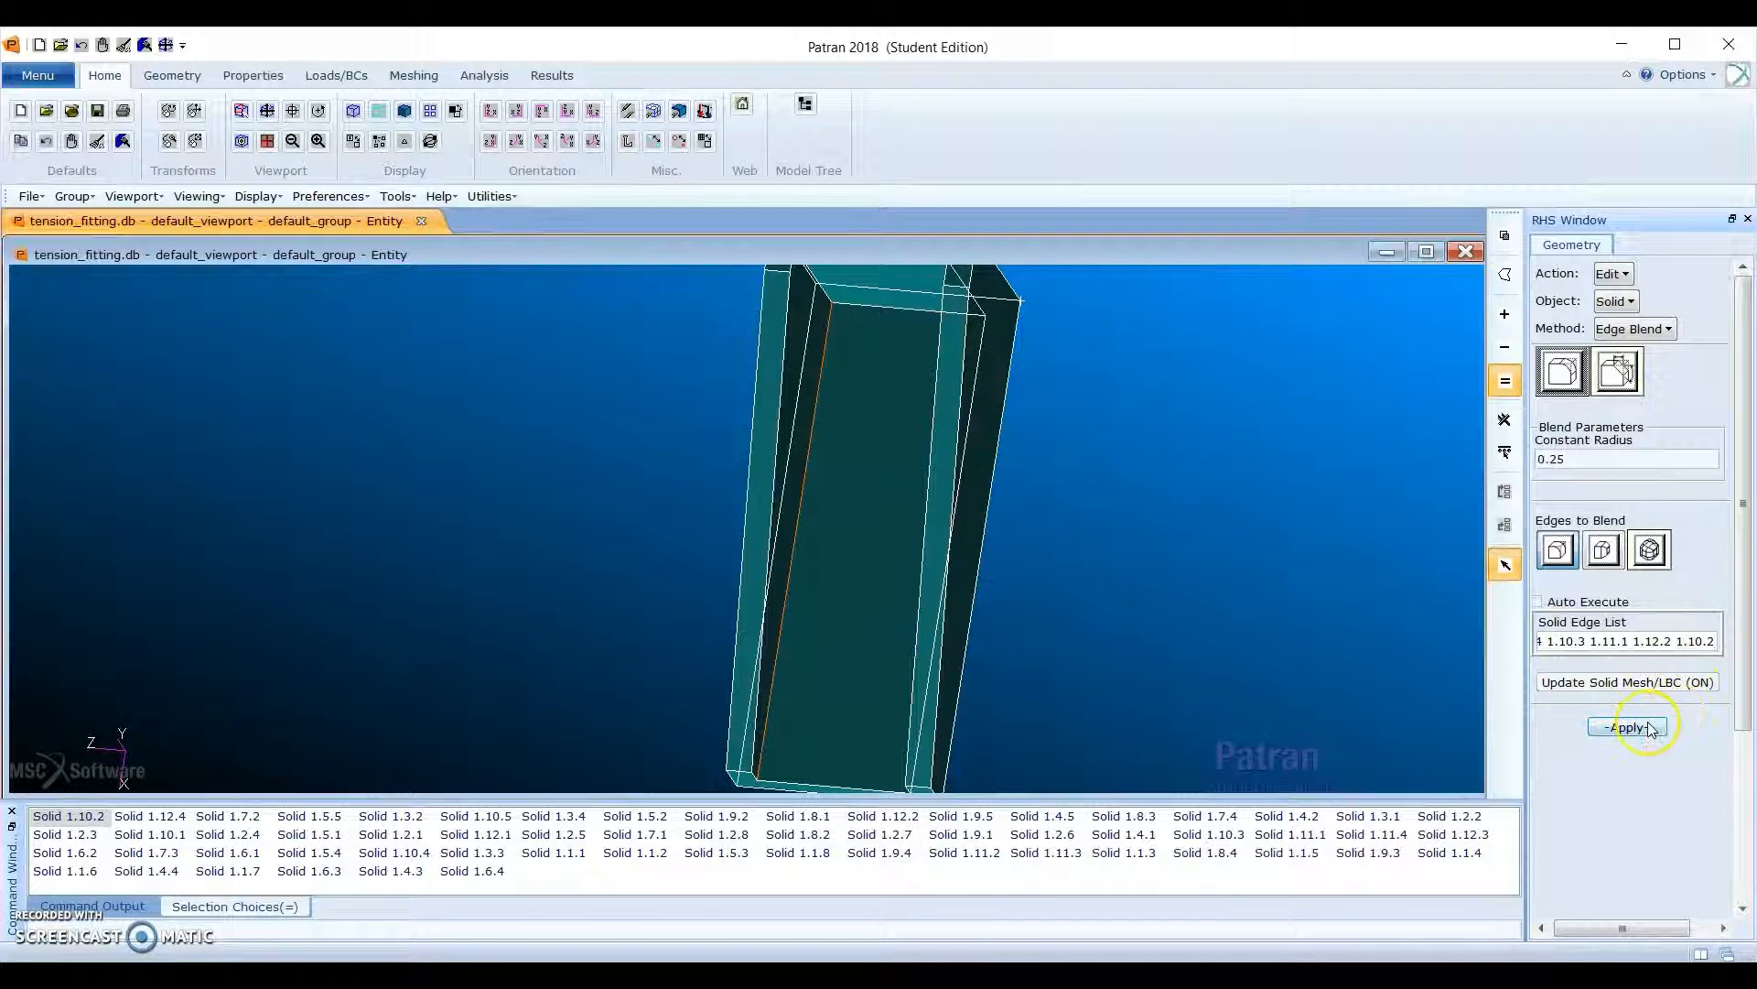
pyautogui.moveTo(1169, 668)
pyautogui.mouseDown(button='middle')
pyautogui.moveTo(1113, 590)
pyautogui.moveTo(1110, 553)
pyautogui.moveTo(1141, 538)
pyautogui.mouseUp(button='middle')
pyautogui.moveTo(898, 559); pyautogui.dragTo(1208, 647, button='middle')
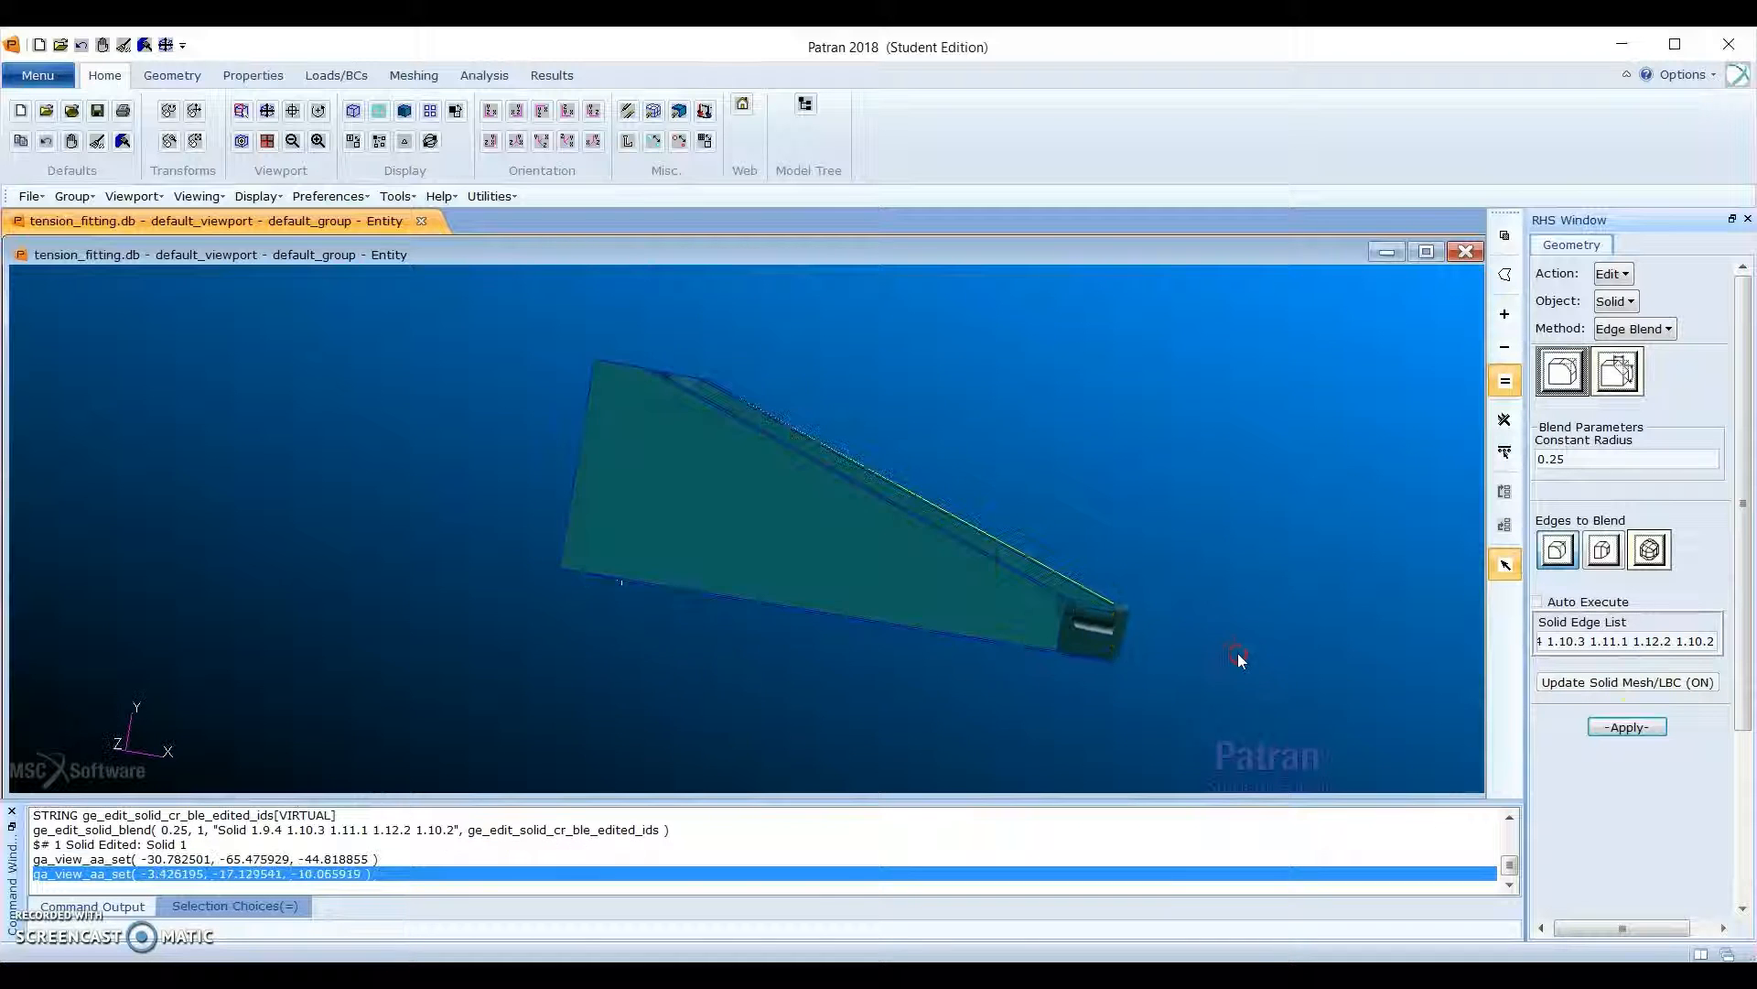
pyautogui.moveTo(909, 628); pyautogui.dragTo(1018, 609, button='middle')
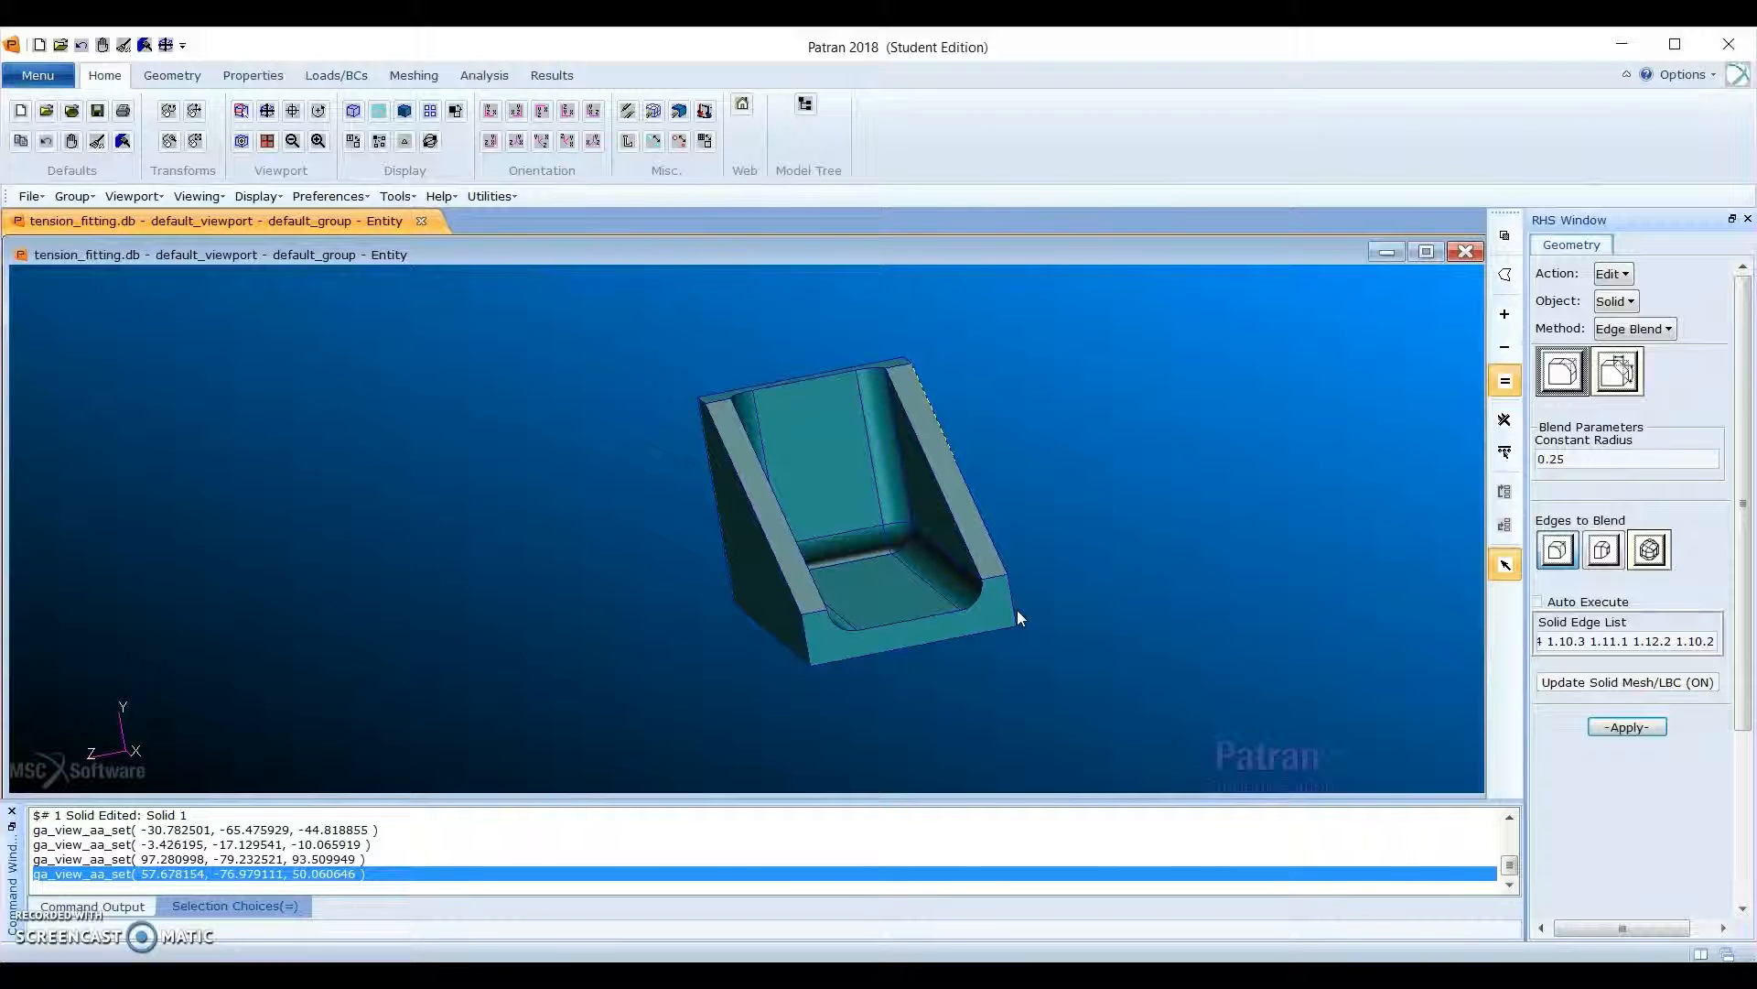
pyautogui.press('alt')
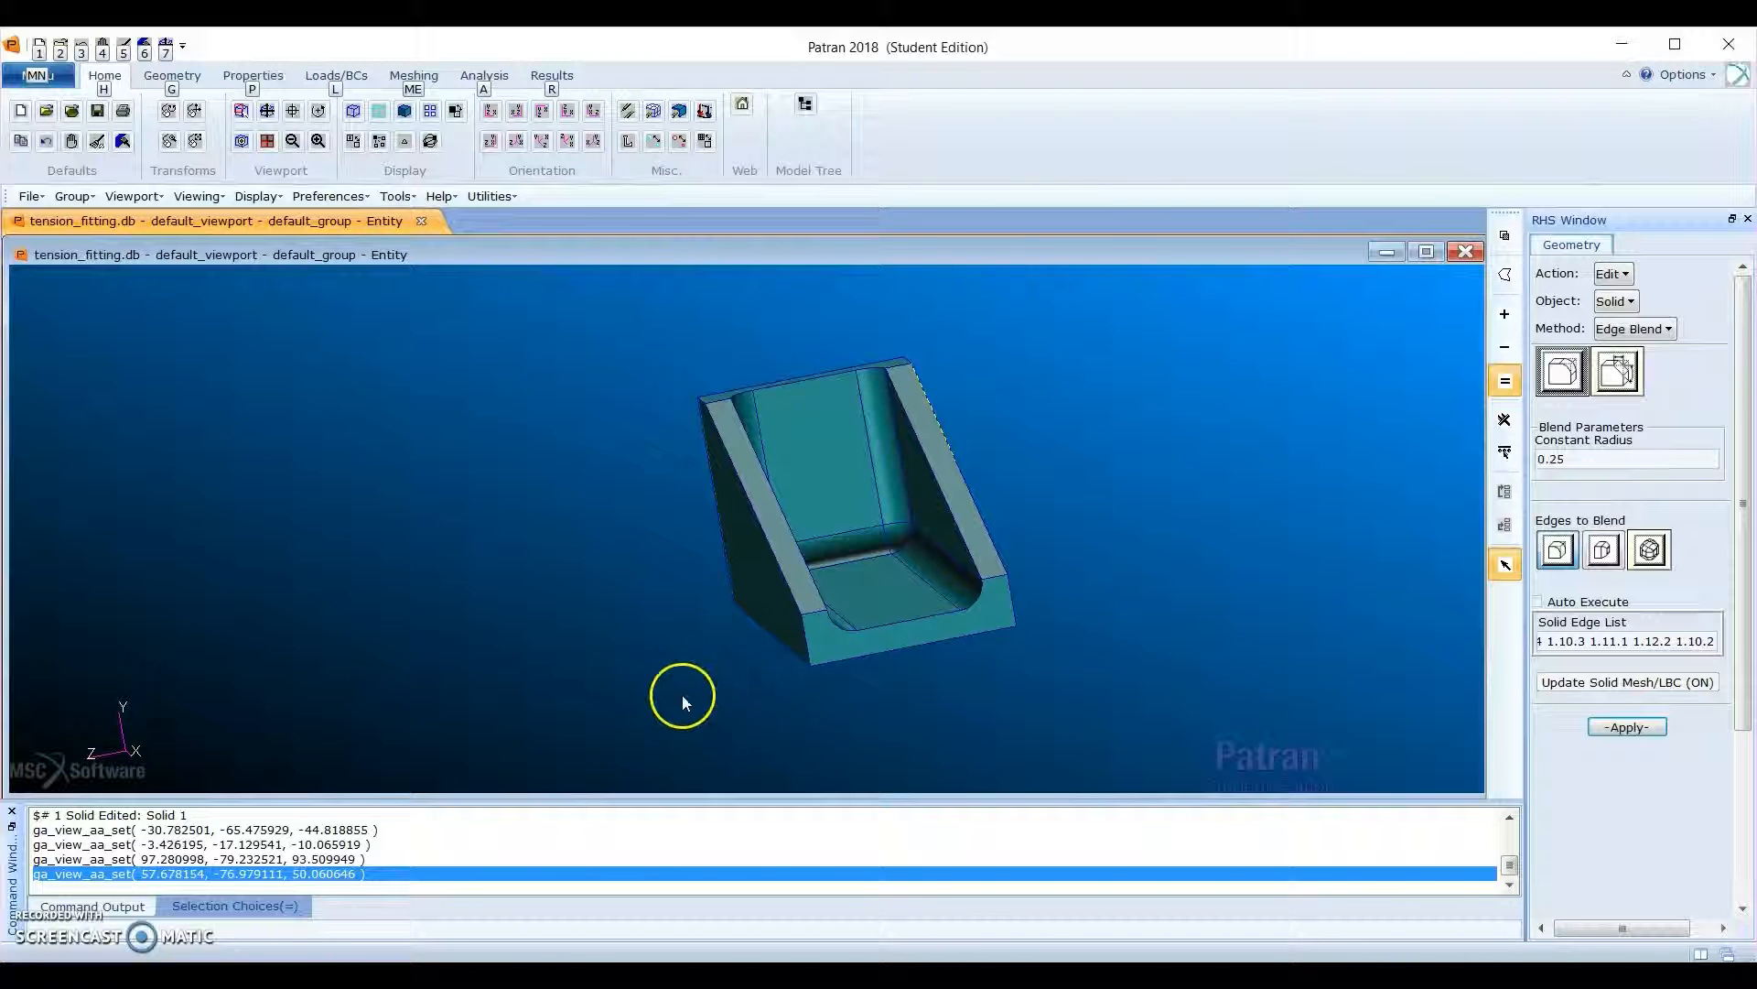
# Step: Set up a new primitive solid cylinder with height 2.0 and radius 0.25
pyautogui.click(1612, 274)
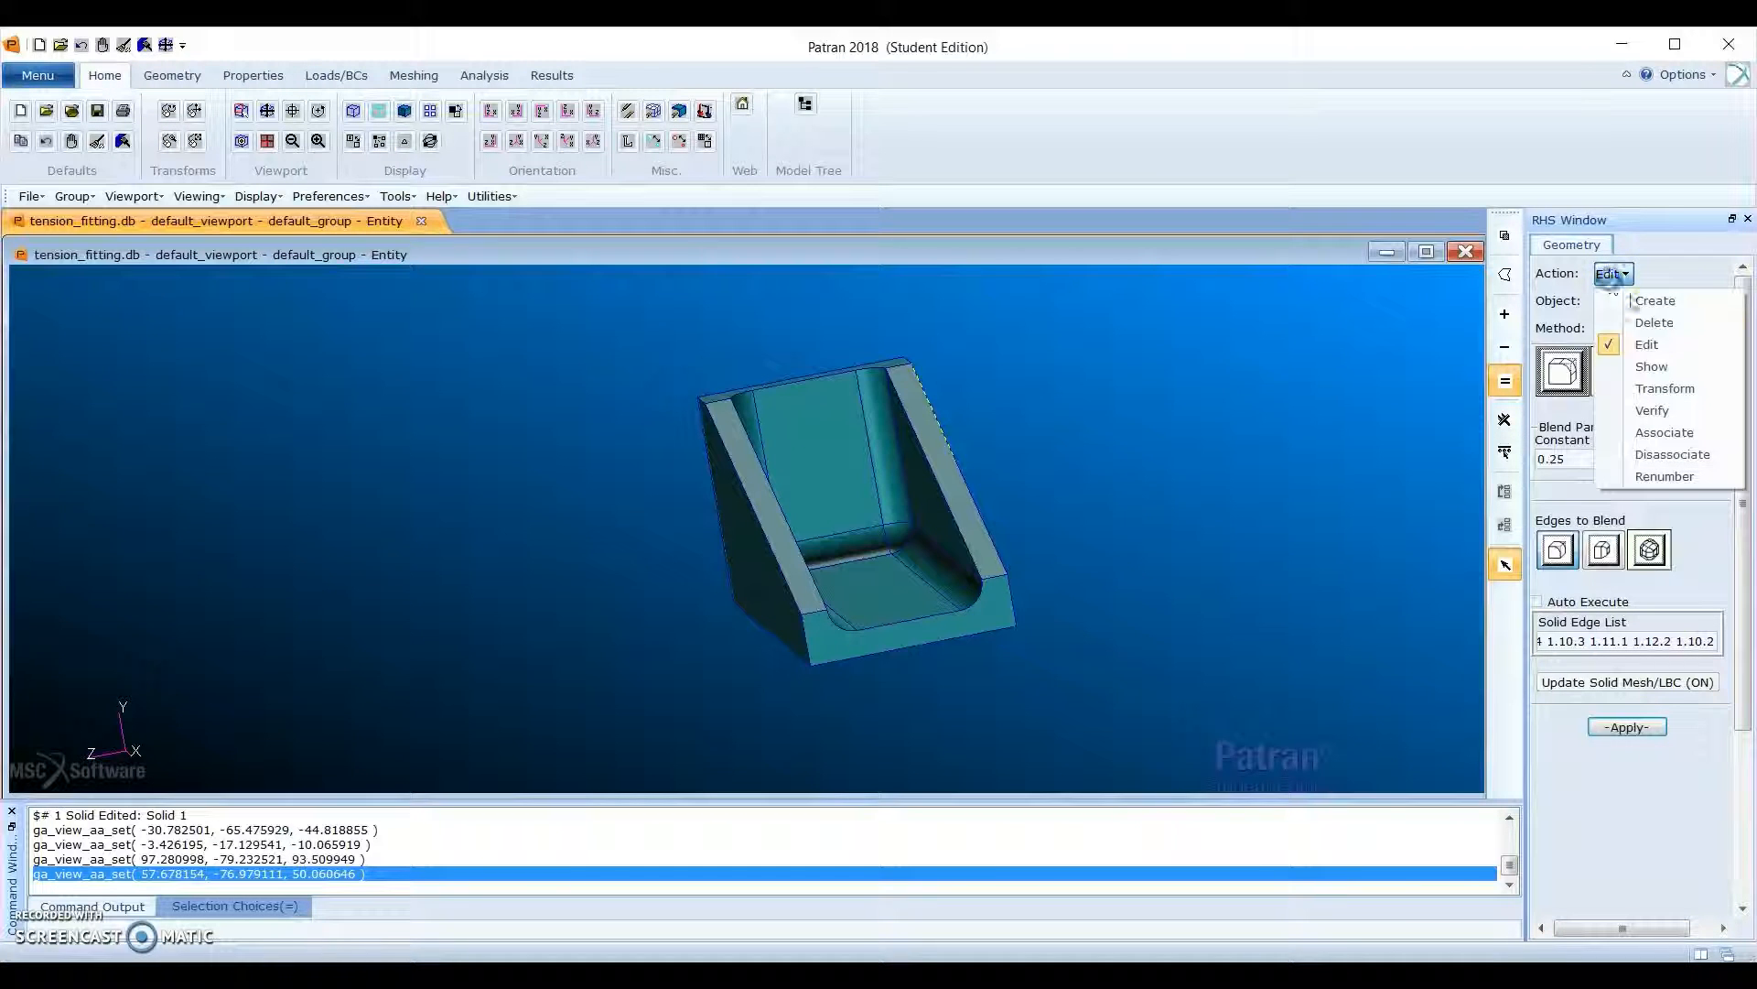
pyautogui.click(1656, 298)
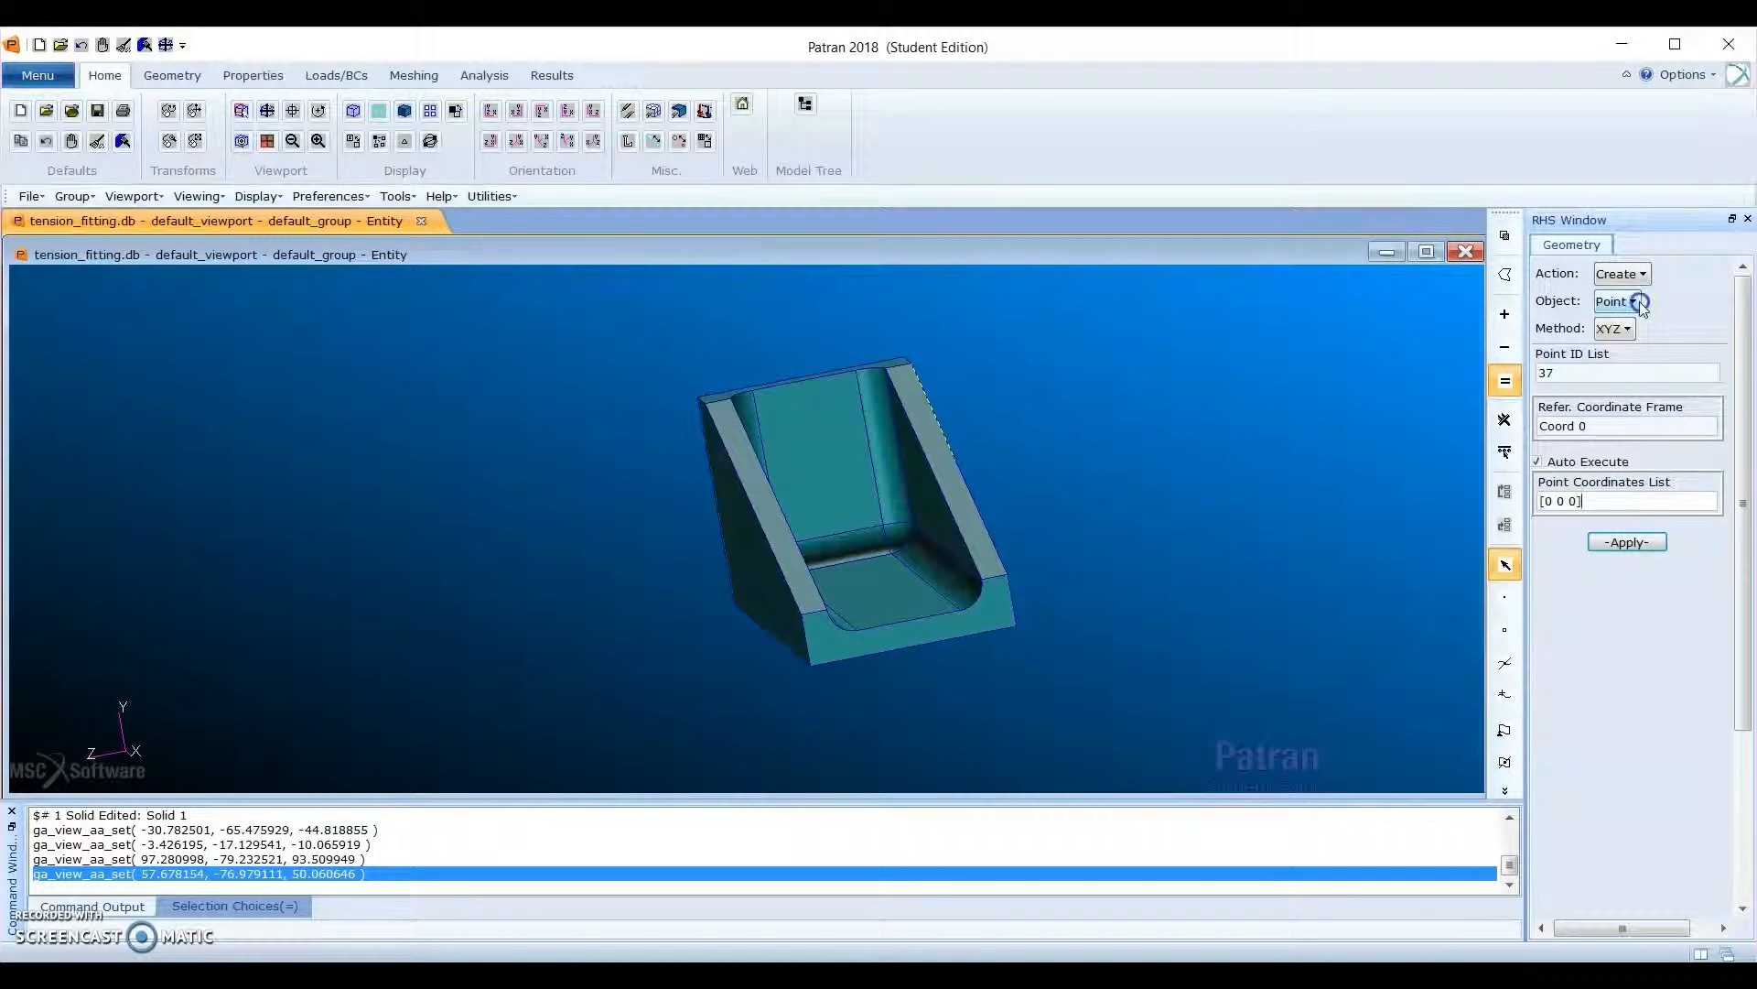
pyautogui.click(1634, 301)
pyautogui.click(1656, 392)
pyautogui.click(1648, 329)
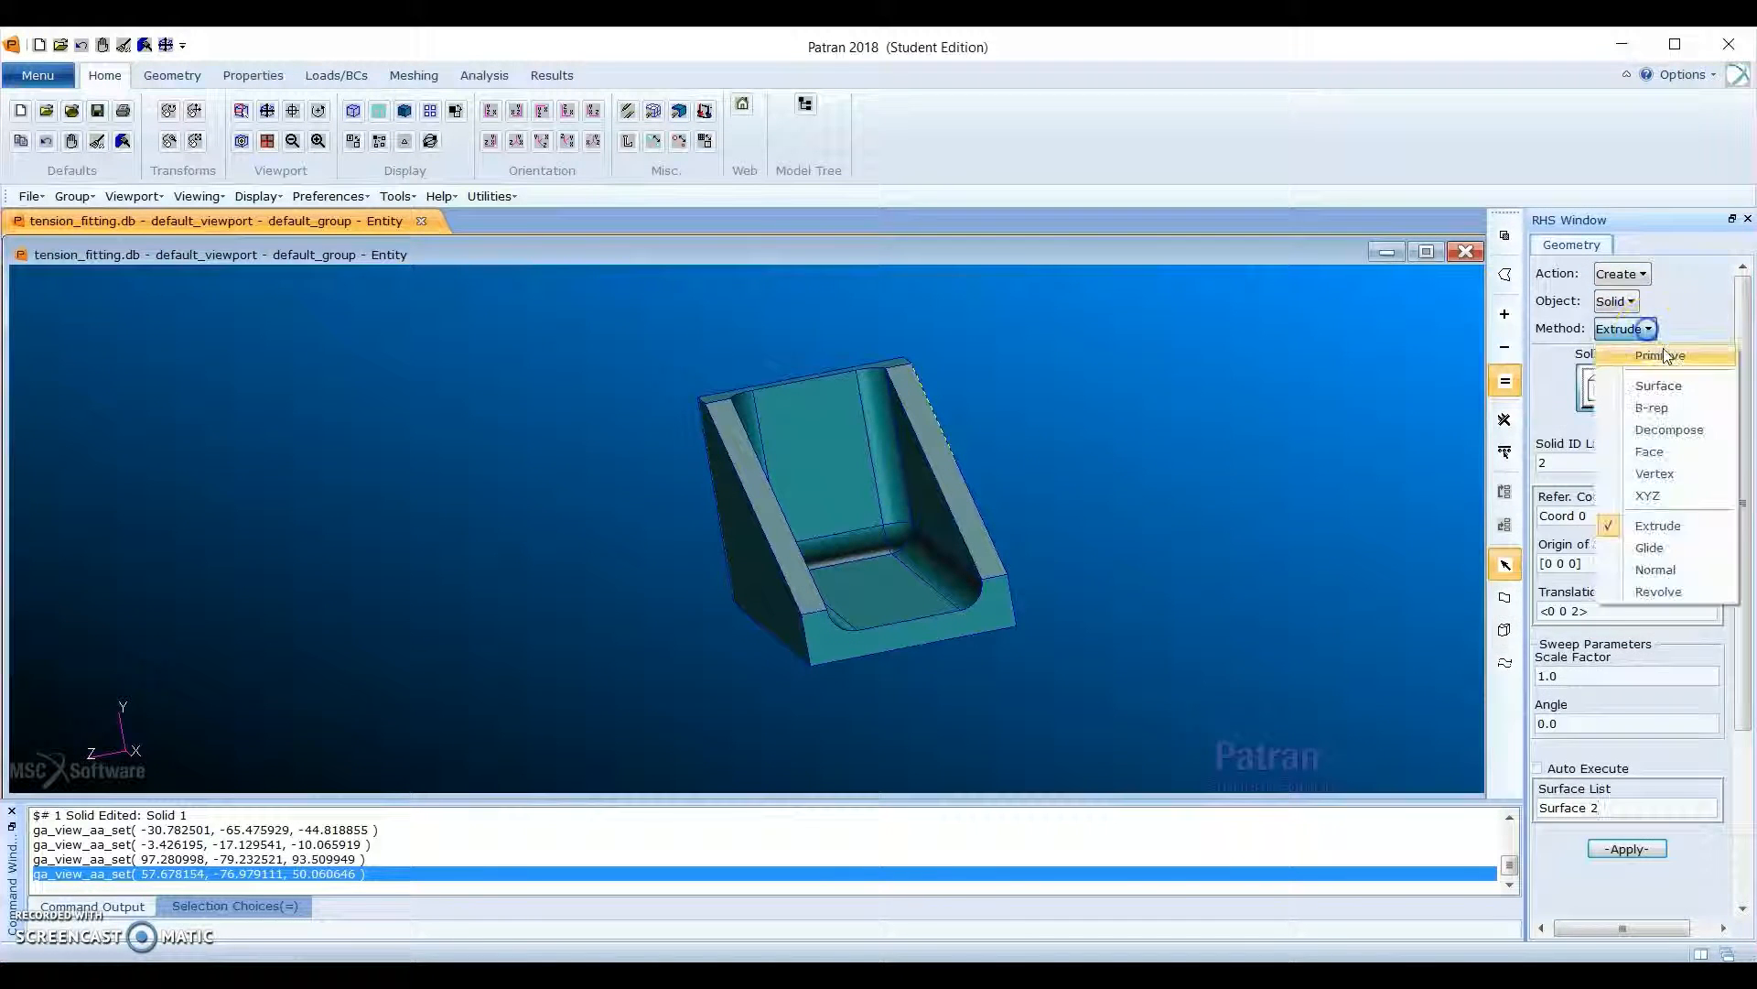
pyautogui.click(1664, 355)
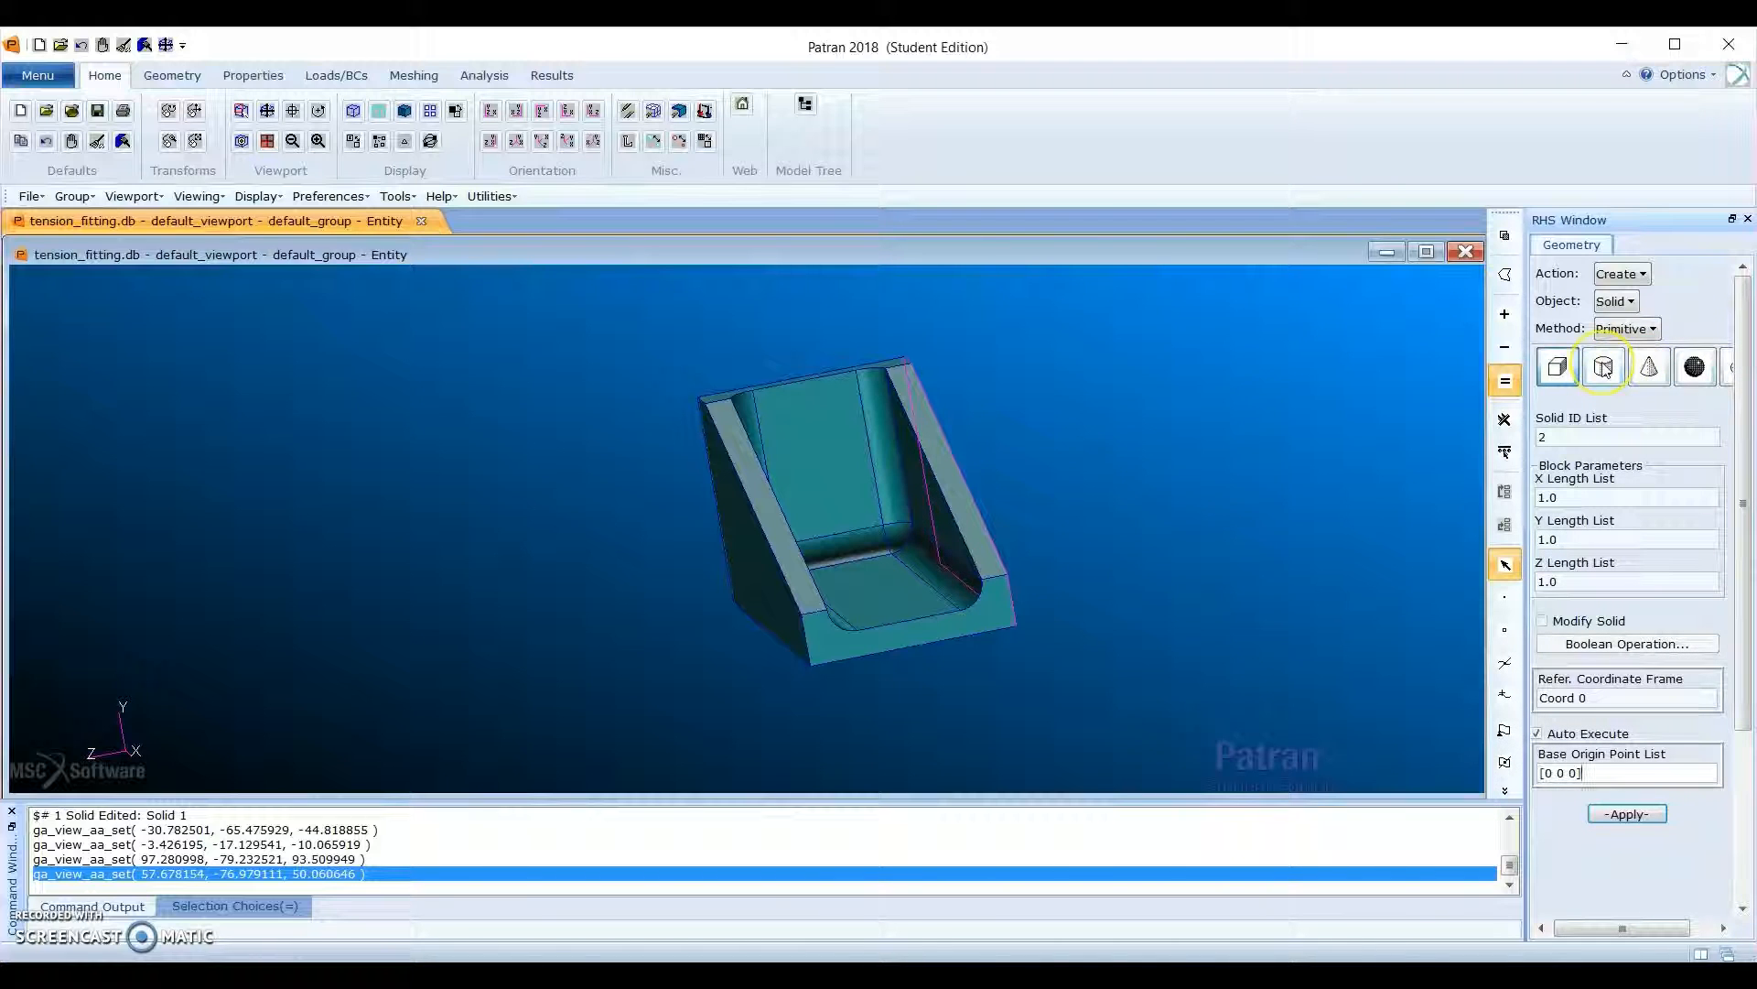
pyautogui.click(1604, 367)
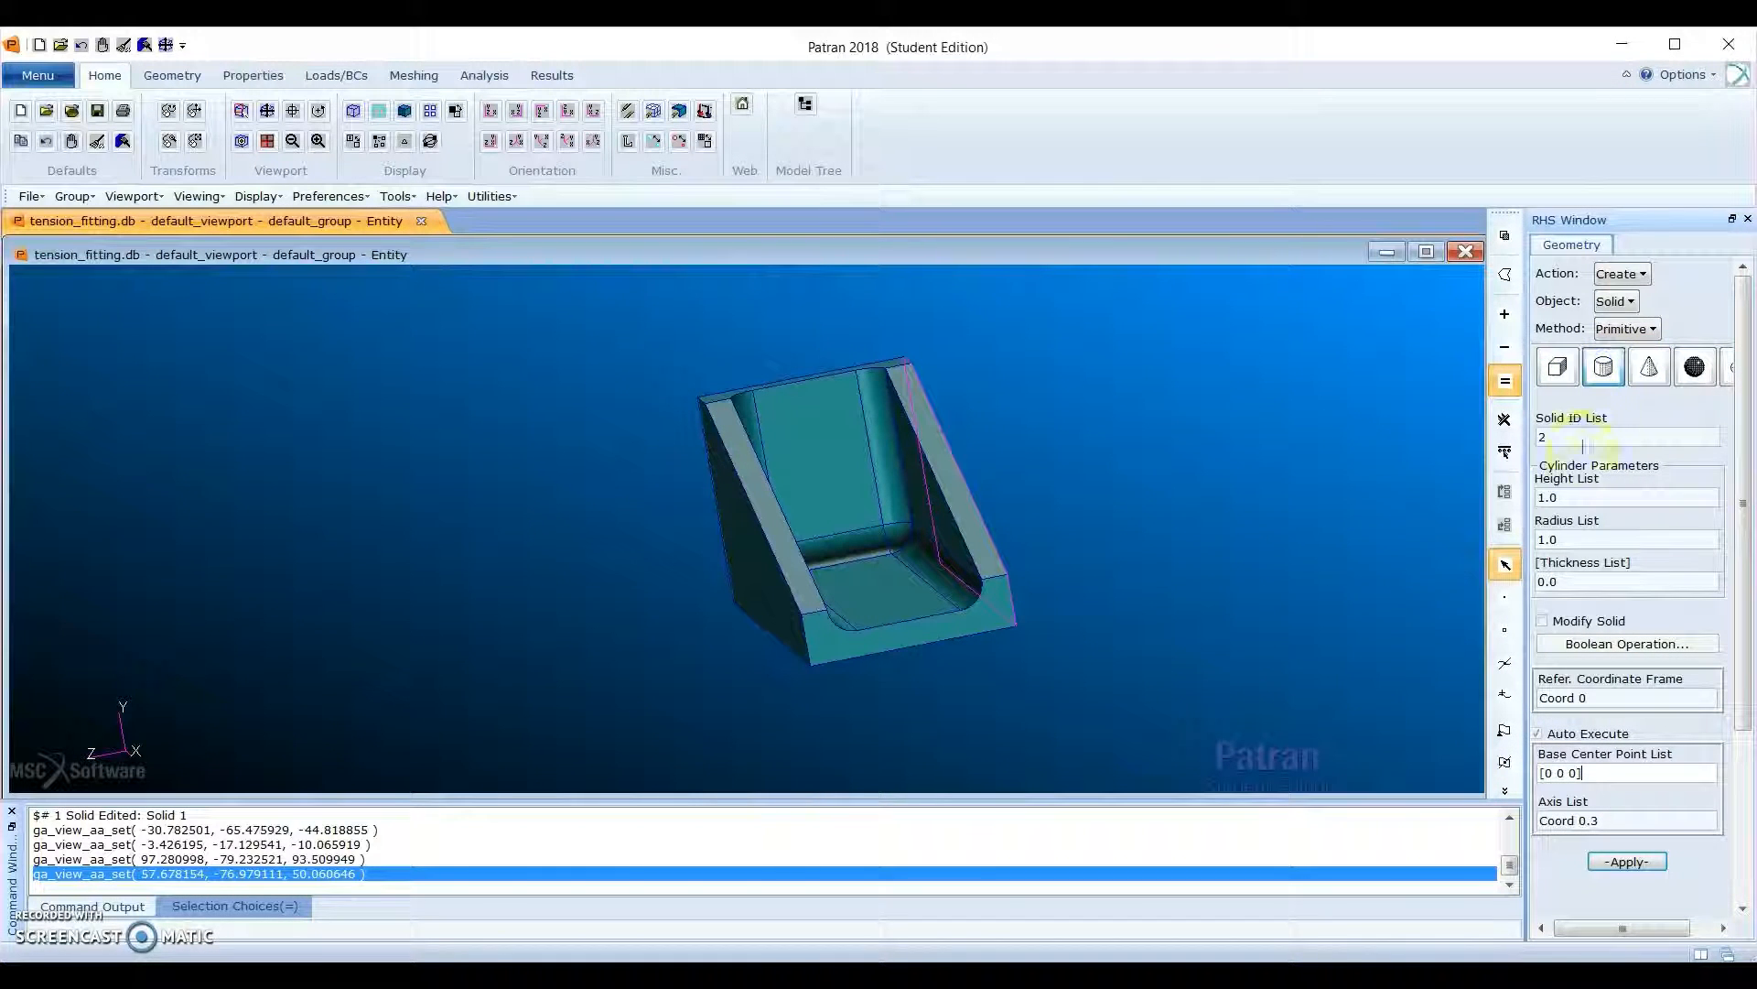
pyautogui.click(1558, 499)
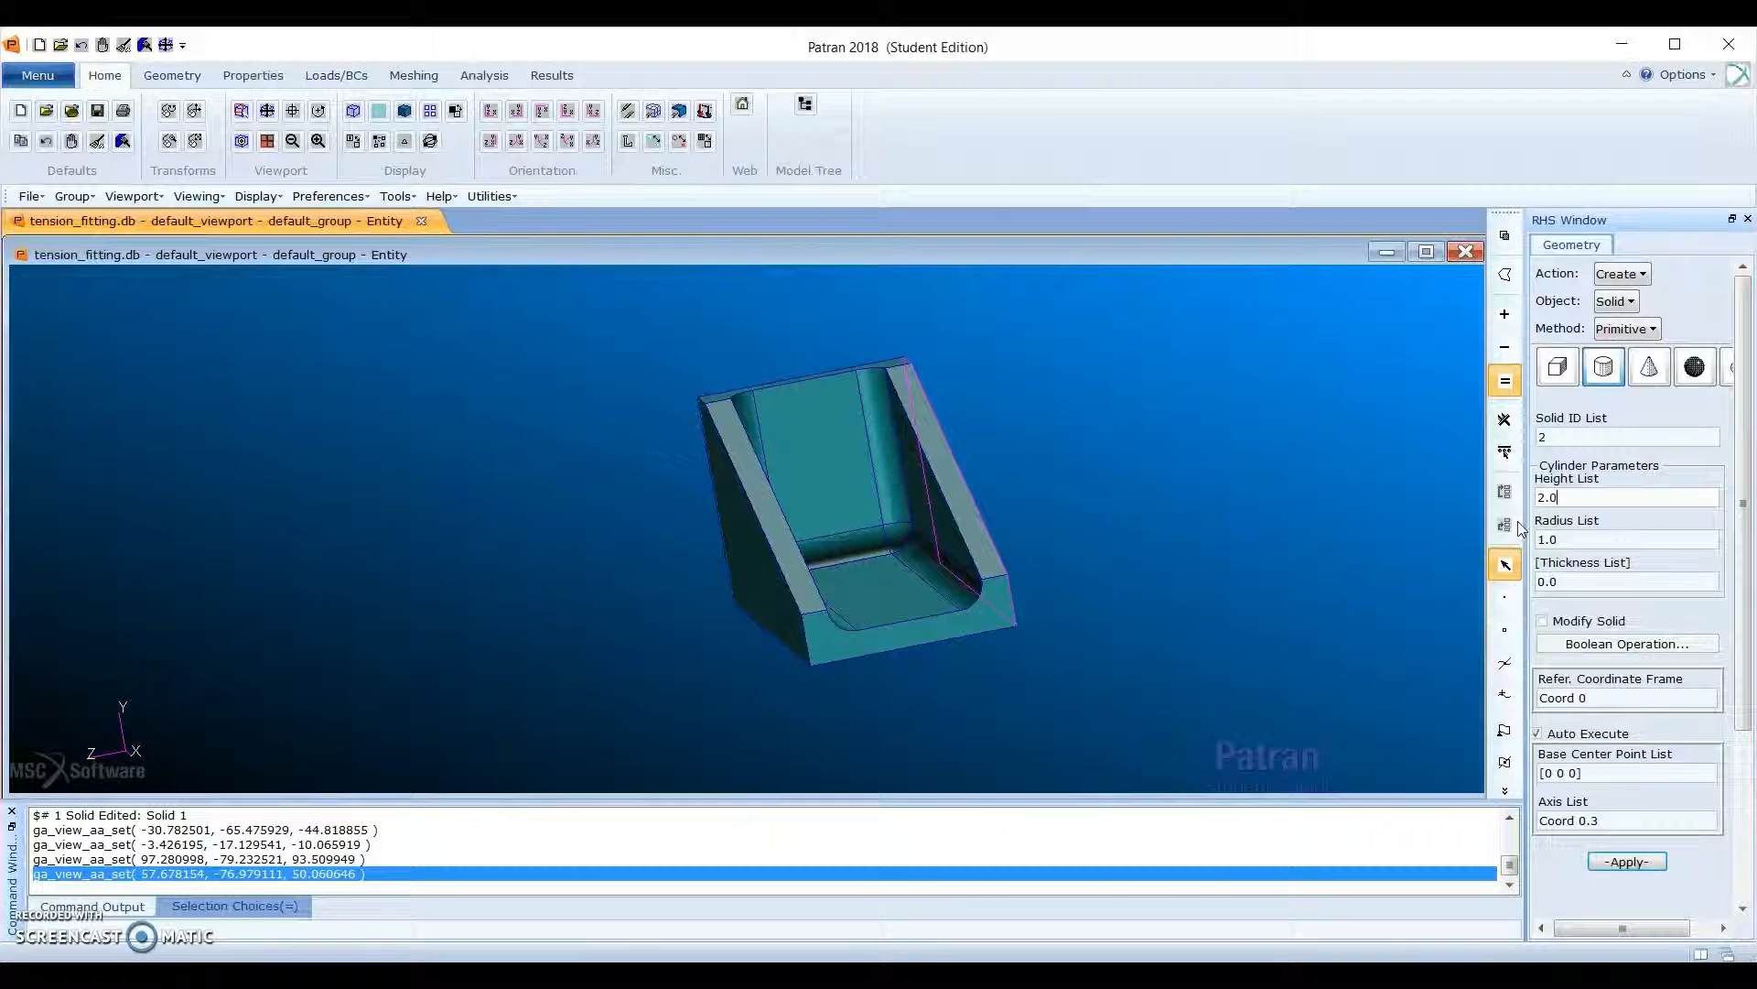
pyautogui.click(1635, 540)
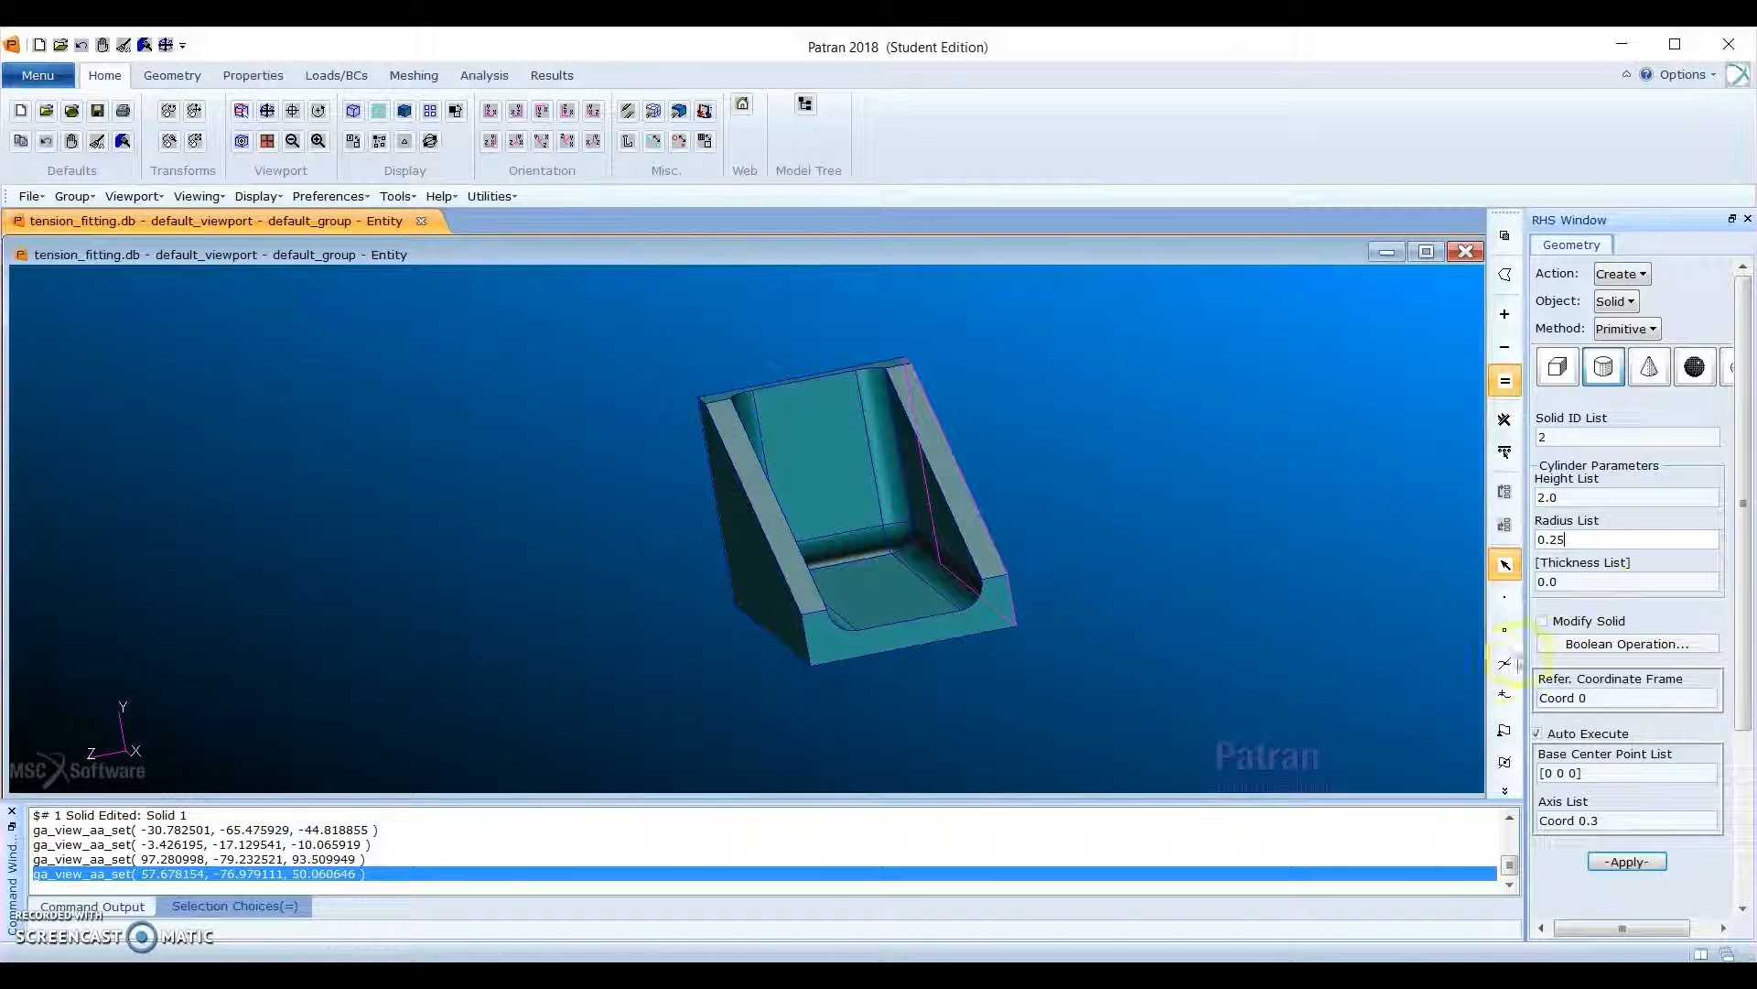
# Step: Turn off automatic execution and create the cylinder with base center [-1 1.25 1] along axis Coord 0.1
pyautogui.click(1539, 733)
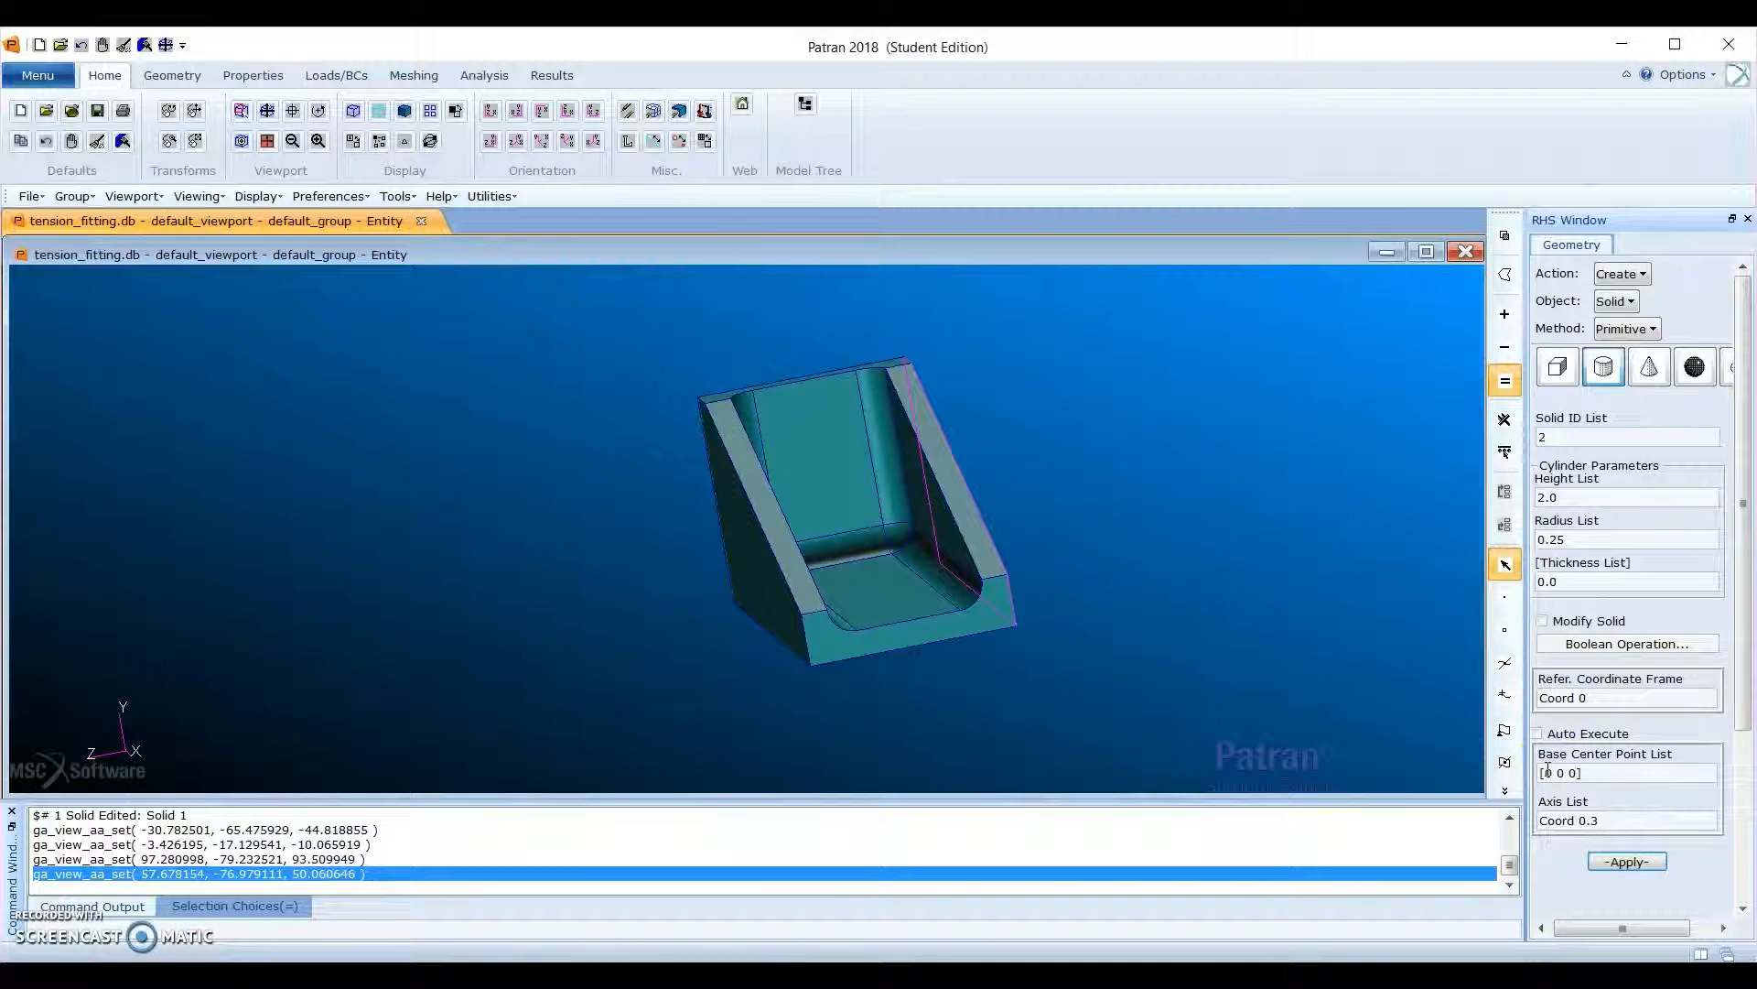
pyautogui.click(1625, 776)
pyautogui.press('BackSpace')
pyautogui.write('-1')
pyautogui.press('Right')
pyautogui.press('Right')
pyautogui.press('BackSpace')
pyautogui.write('1.2')
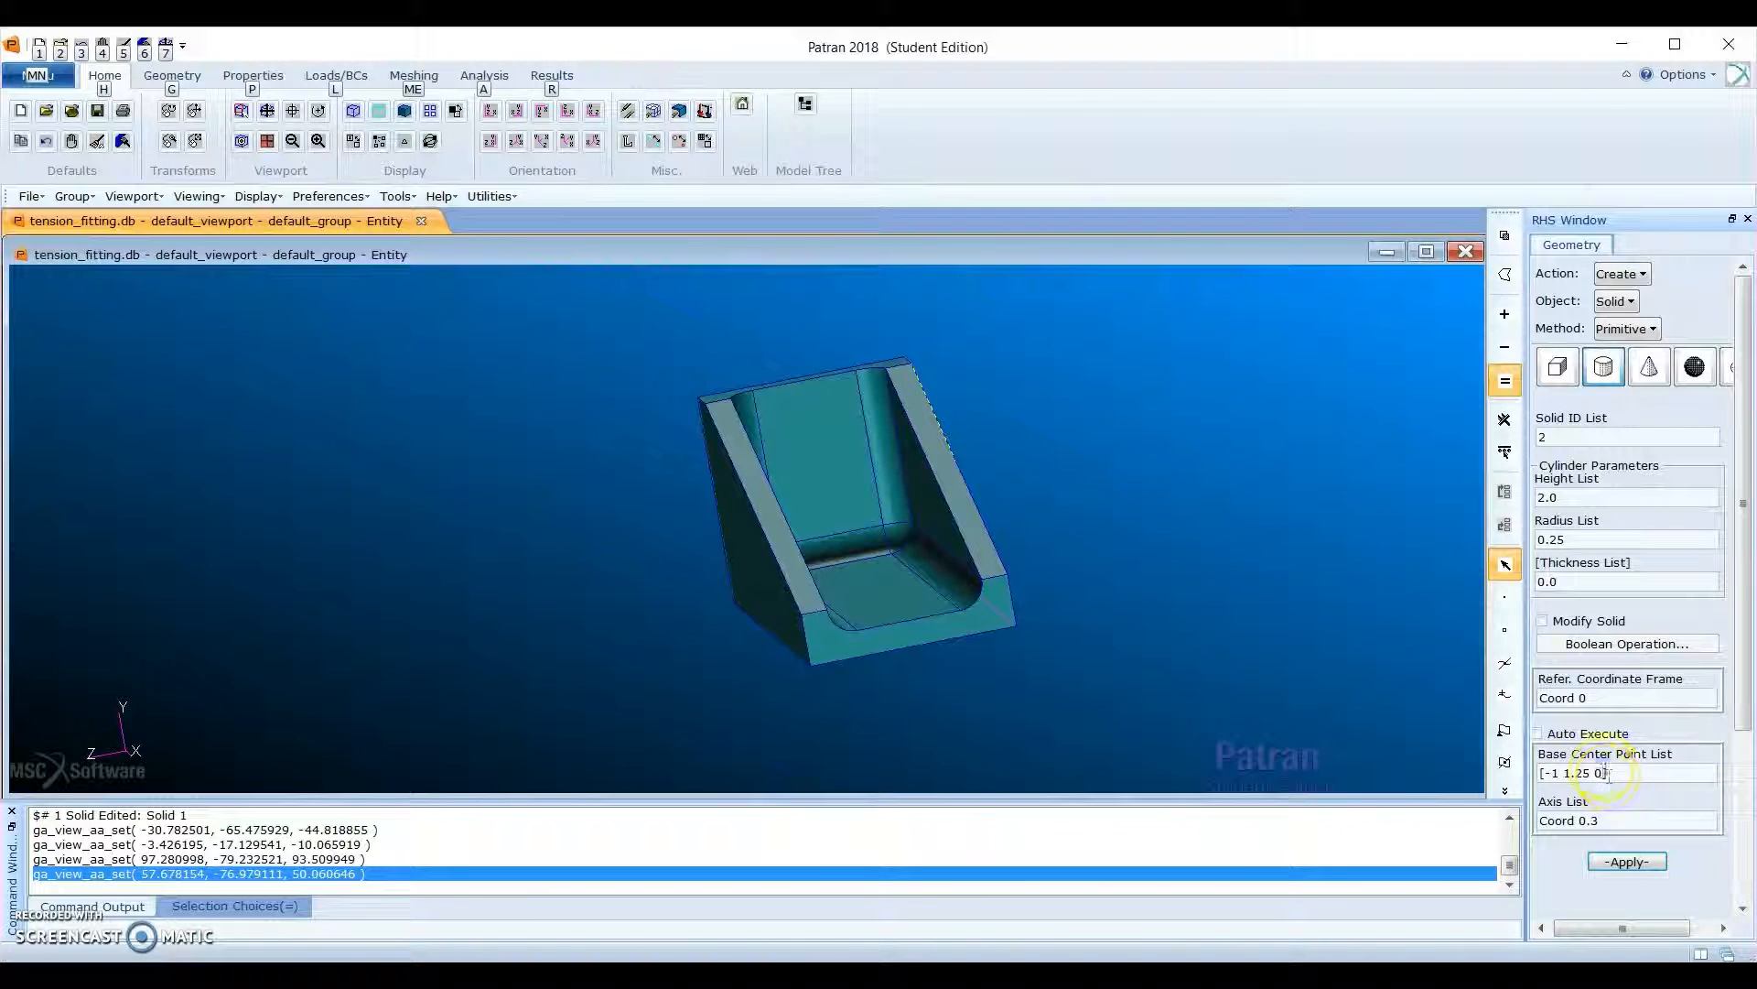
pyautogui.click(1652, 816)
pyautogui.press('BackSpace')
pyautogui.write('1 ')
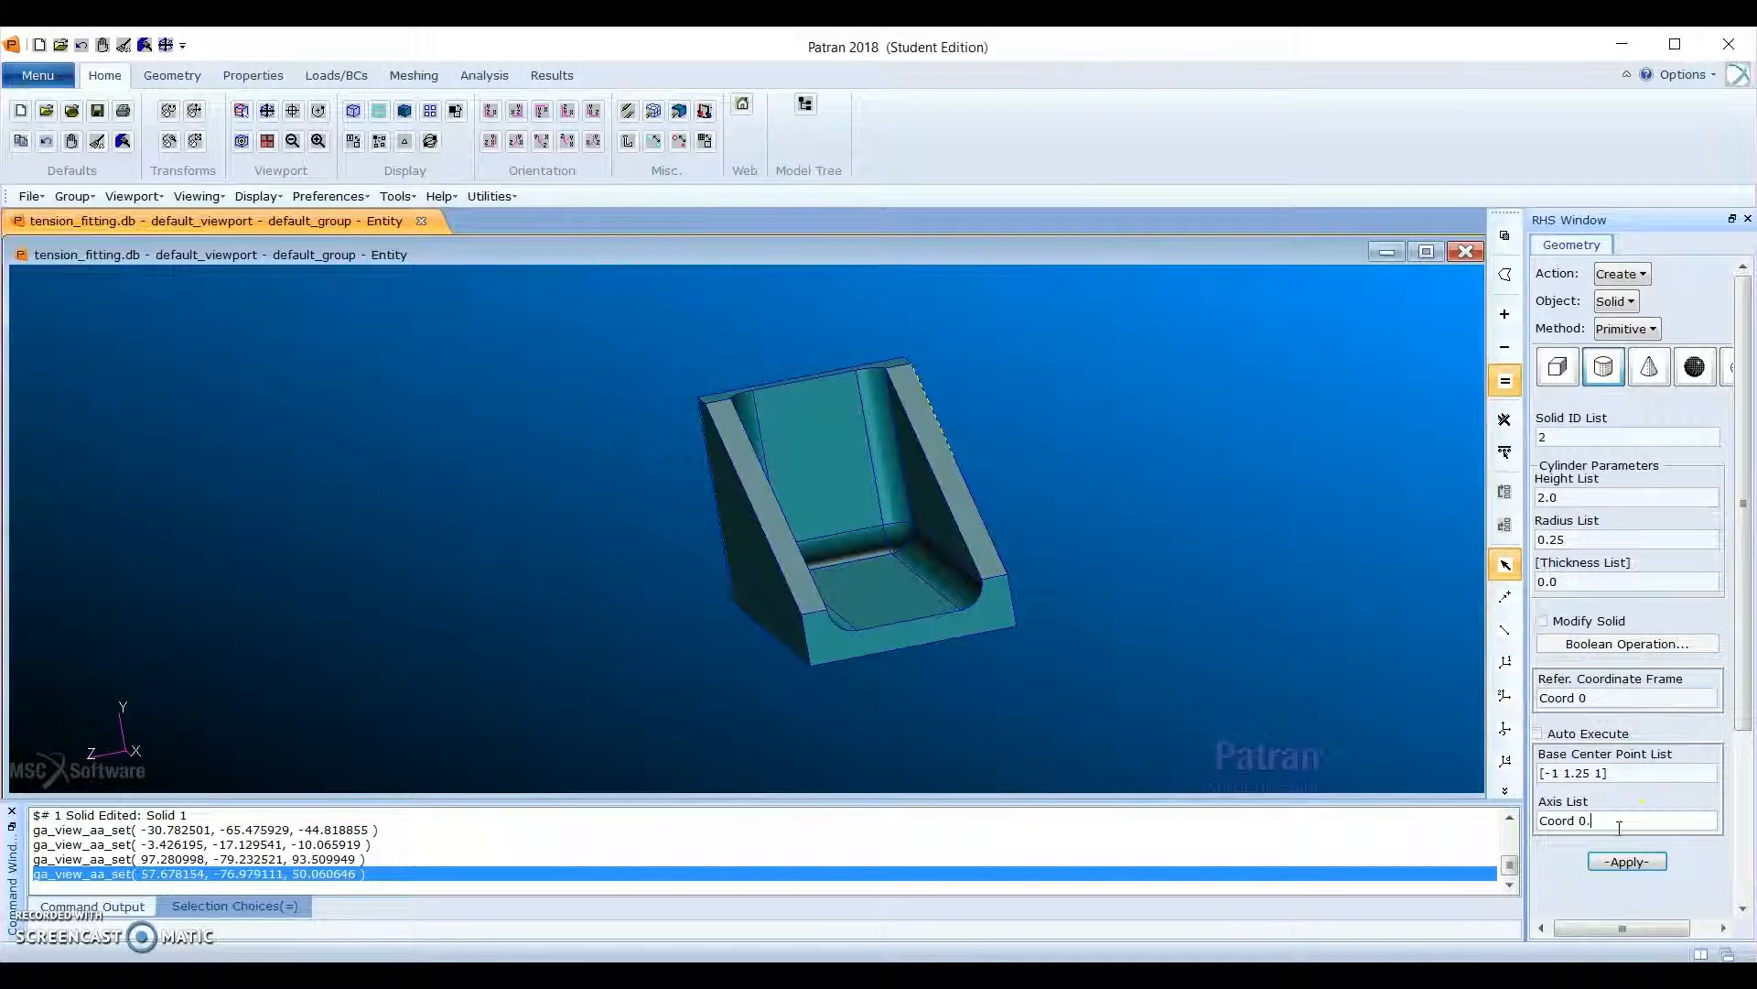
pyautogui.write('1')
pyautogui.click(1627, 863)
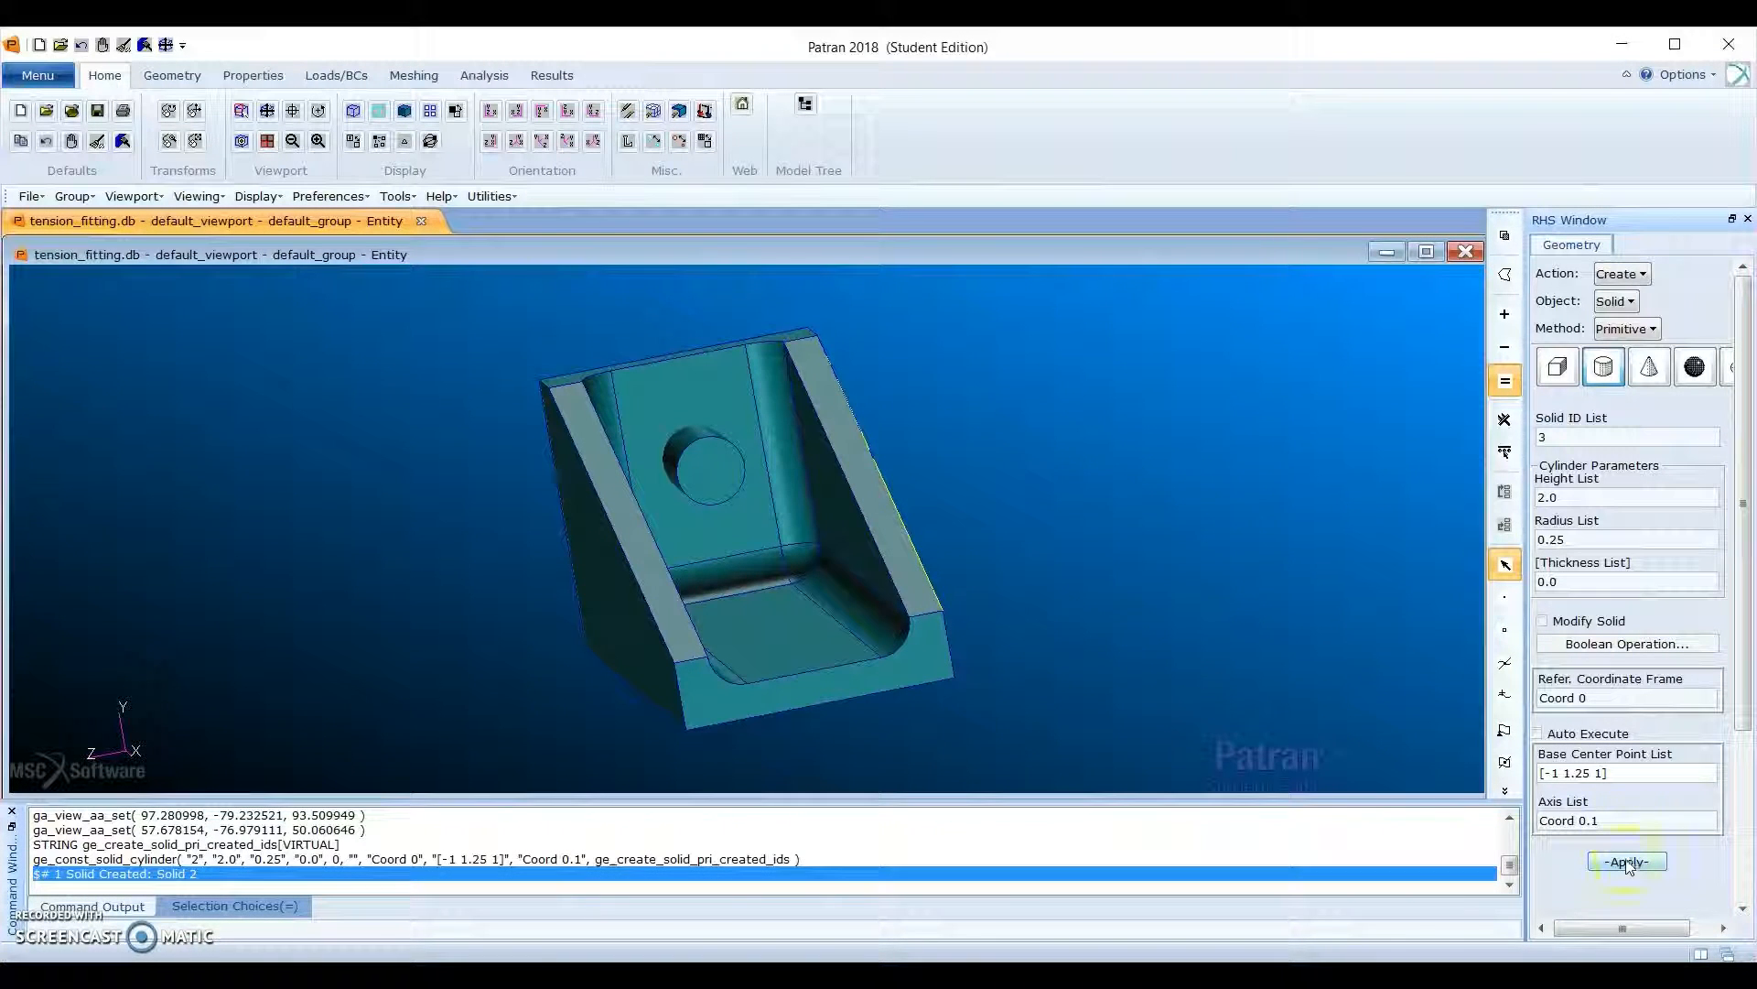
pyautogui.click(1618, 823)
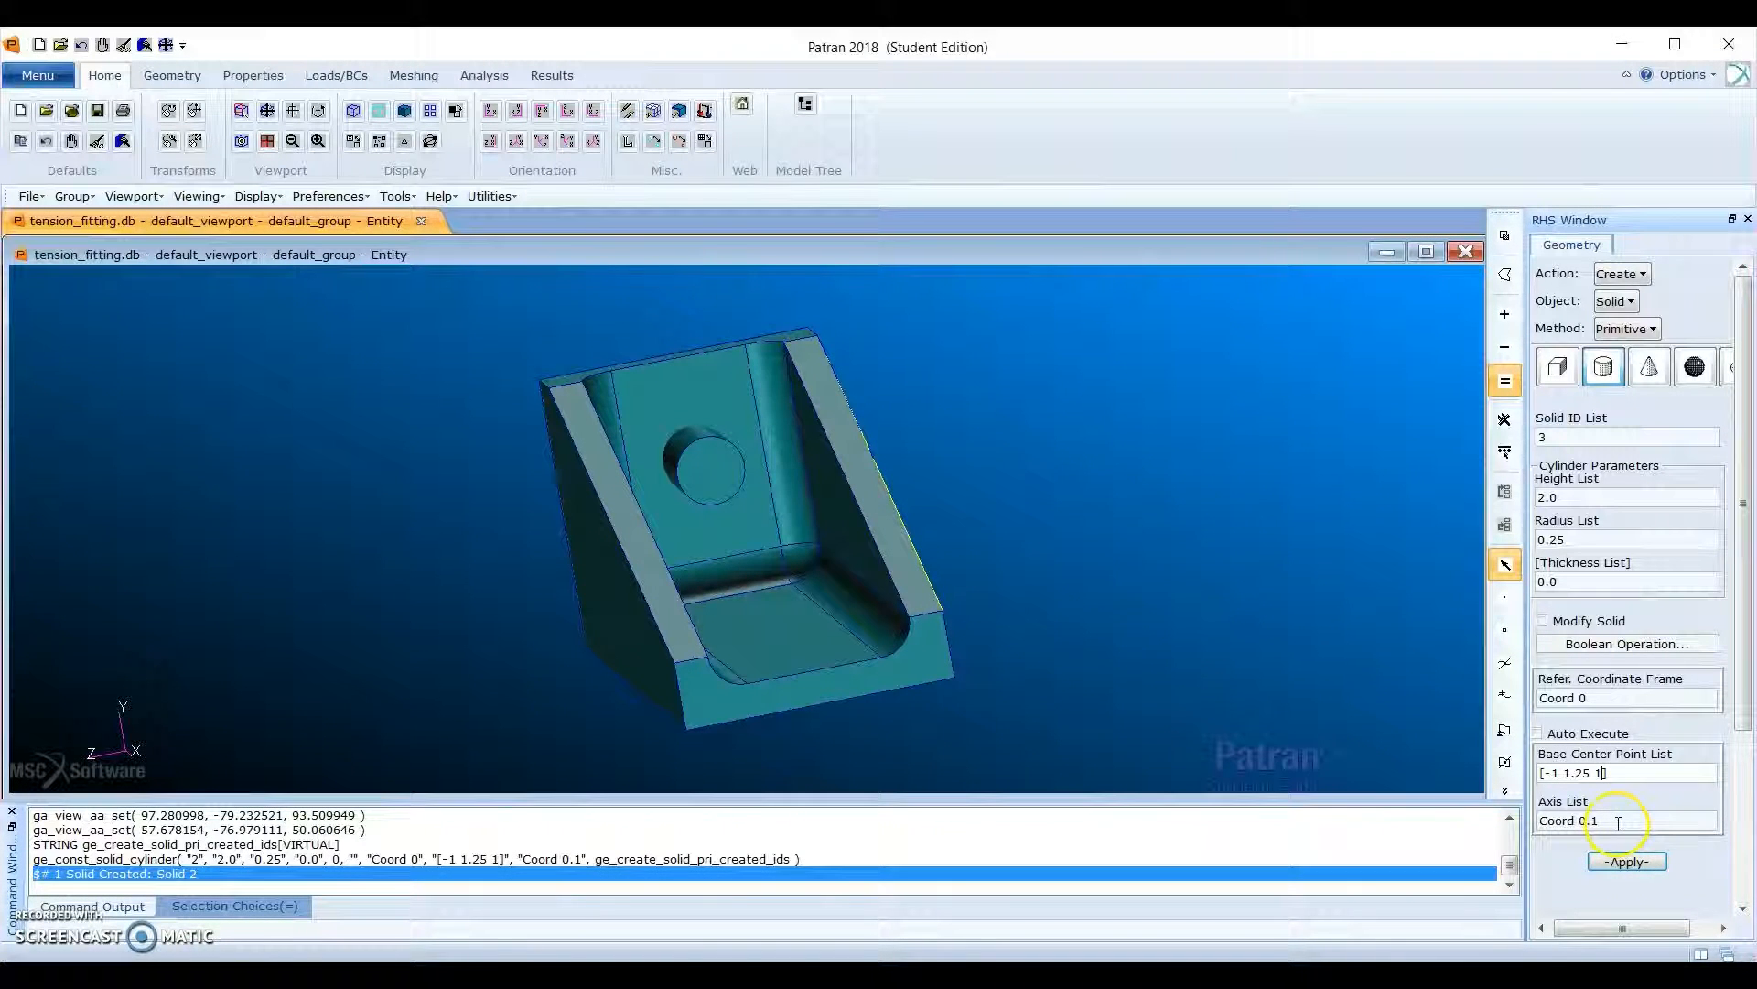
# Step: Set up a Boolean subtract edit on solids with the fitting body, Solid 1, as the target
pyautogui.click(1646, 274)
pyautogui.click(1666, 344)
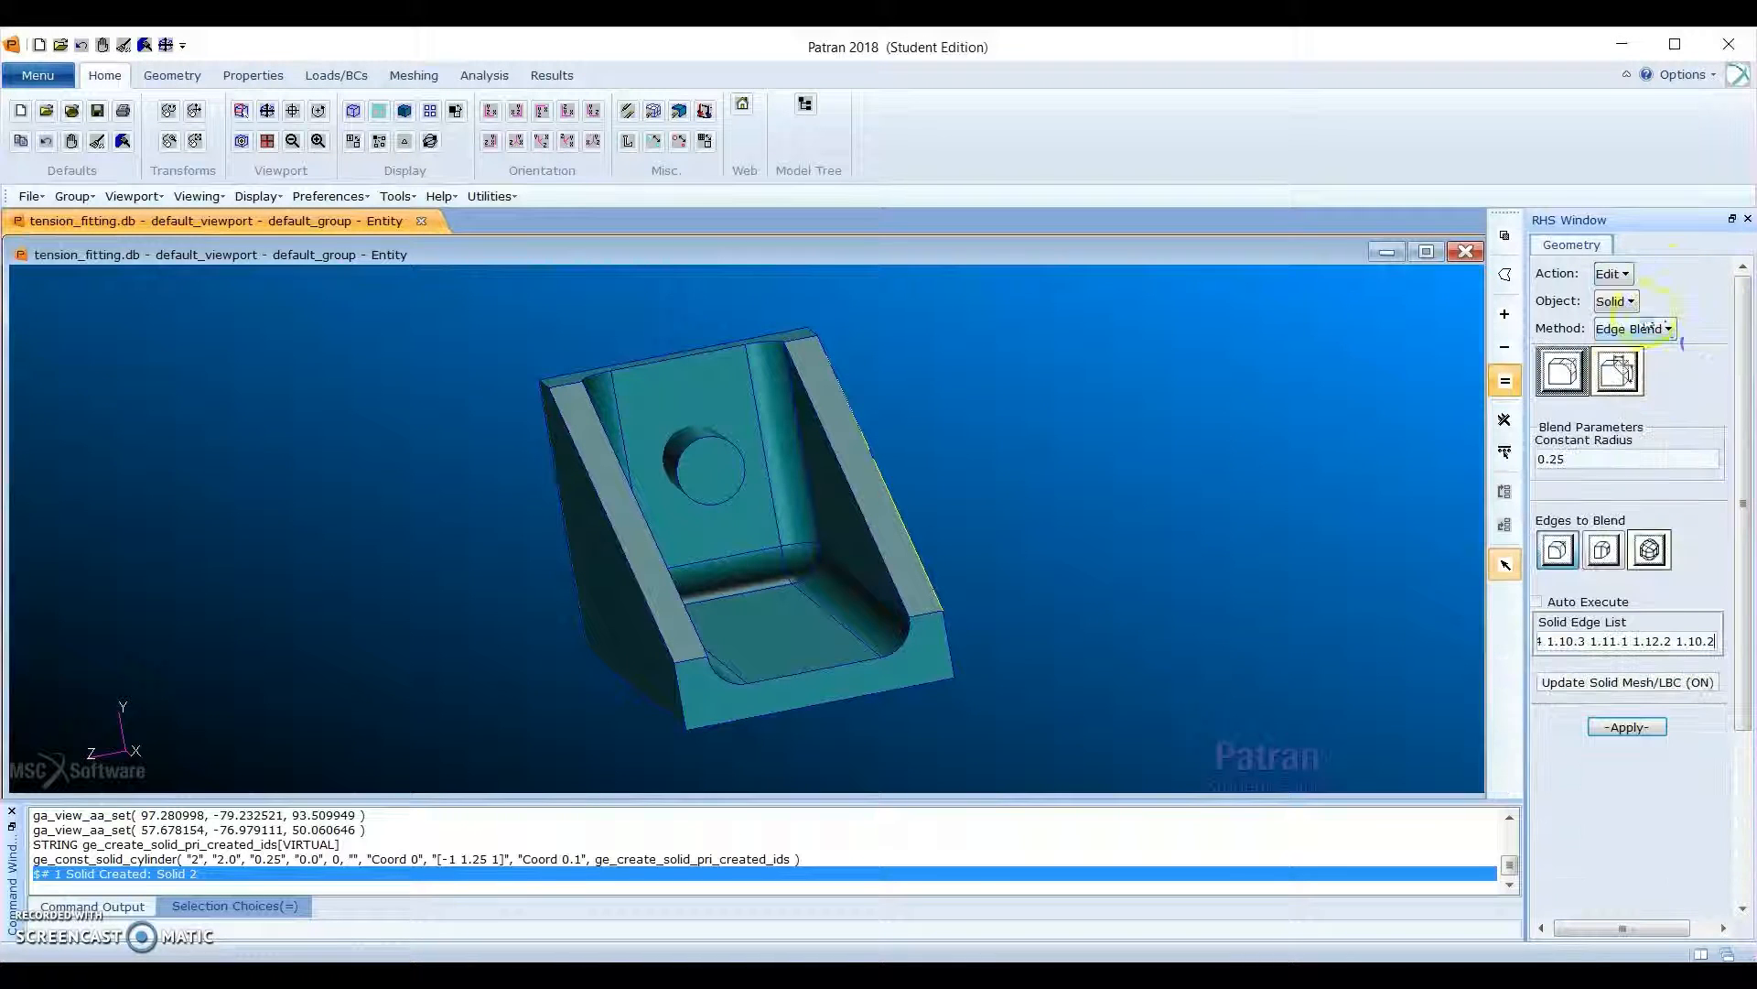
pyautogui.click(1670, 328)
pyautogui.click(1659, 473)
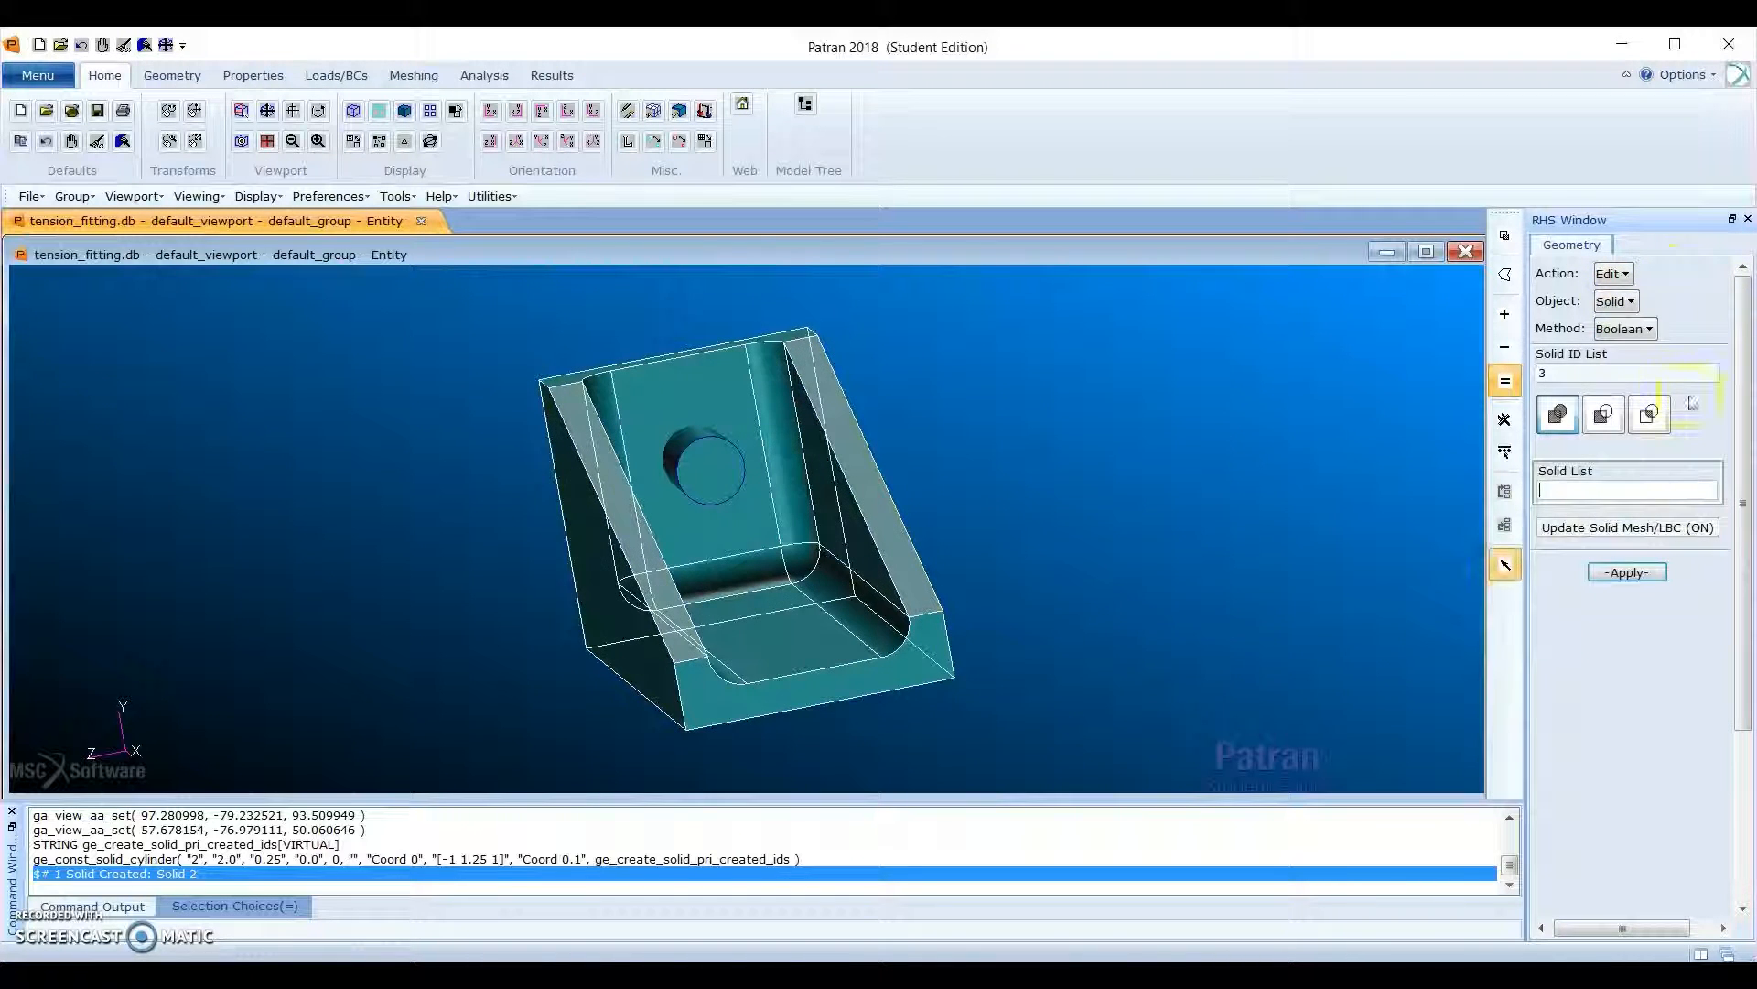
pyautogui.click(1604, 429)
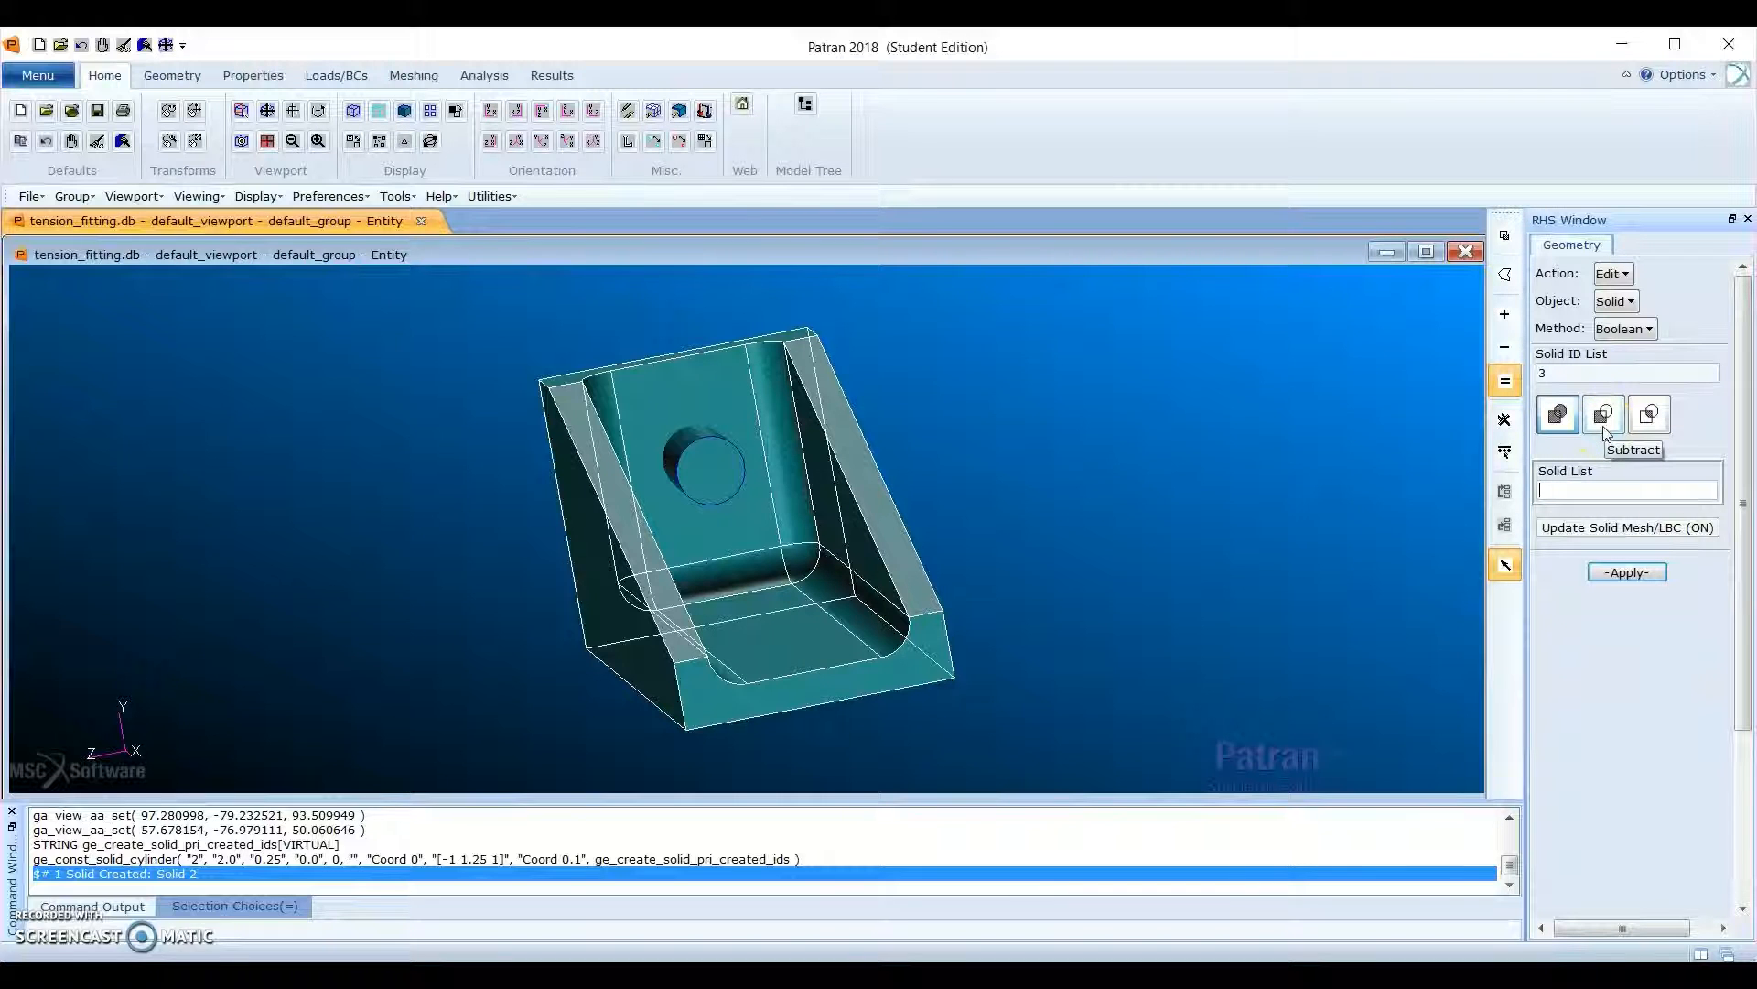
pyautogui.click(1604, 430)
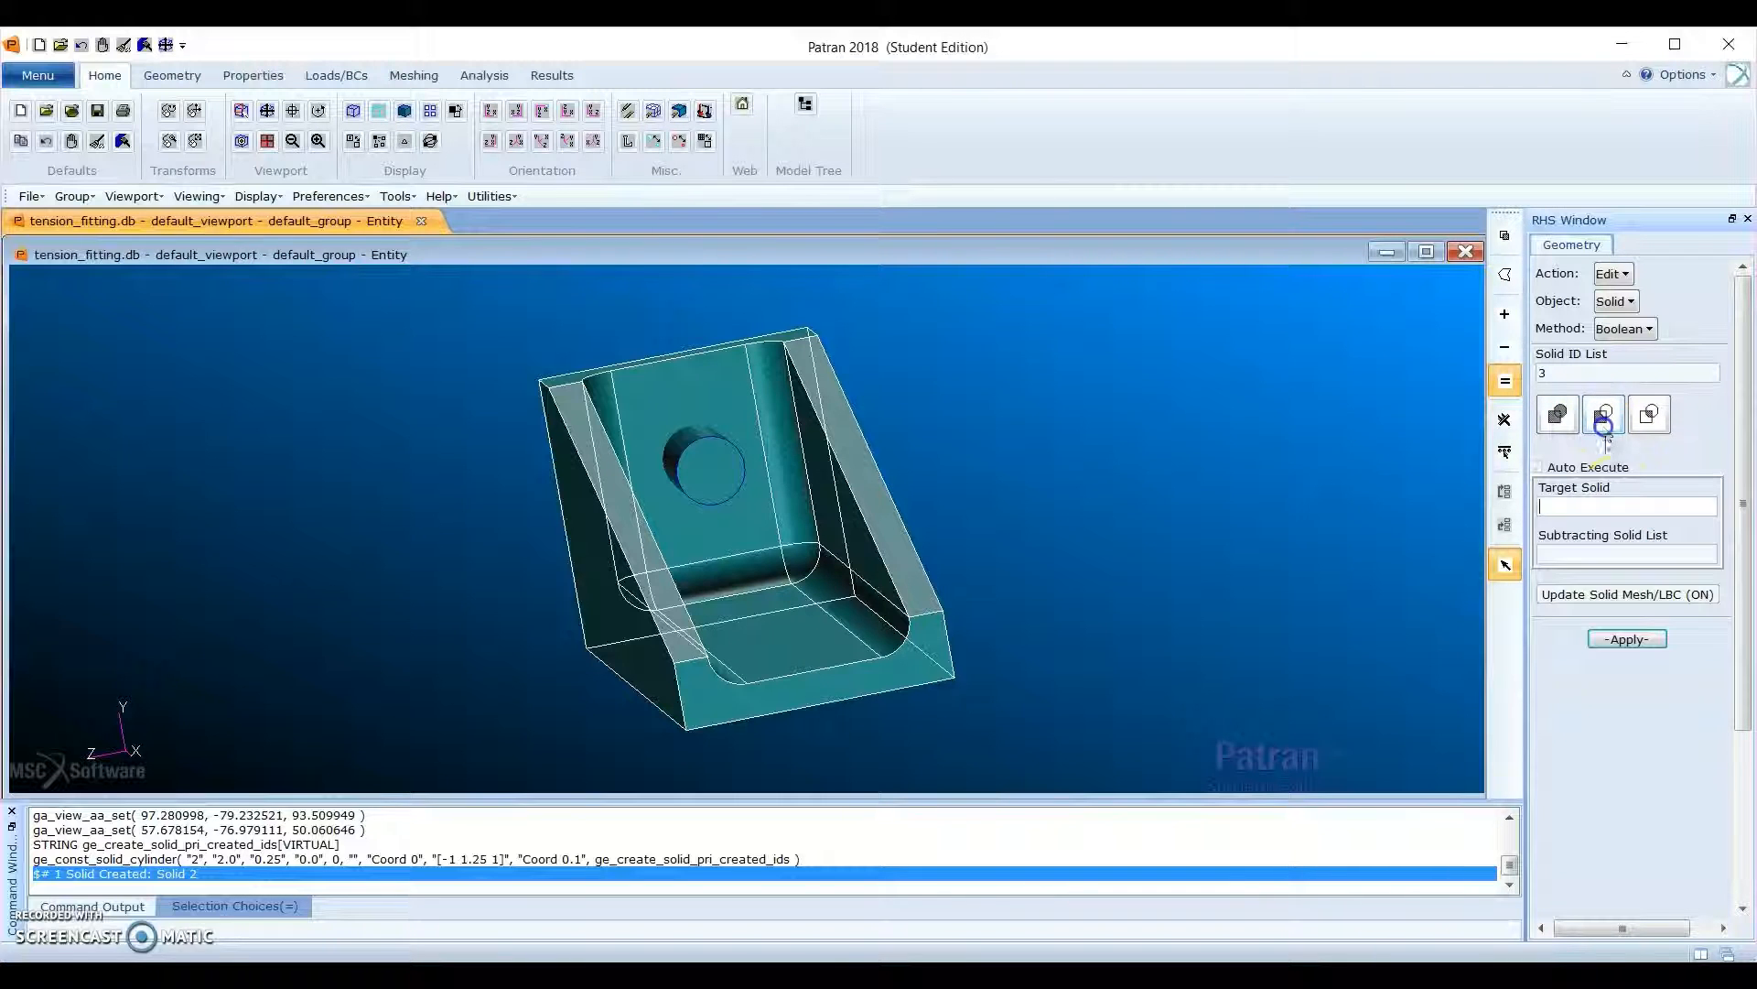
pyautogui.click(1547, 476)
pyautogui.click(1538, 468)
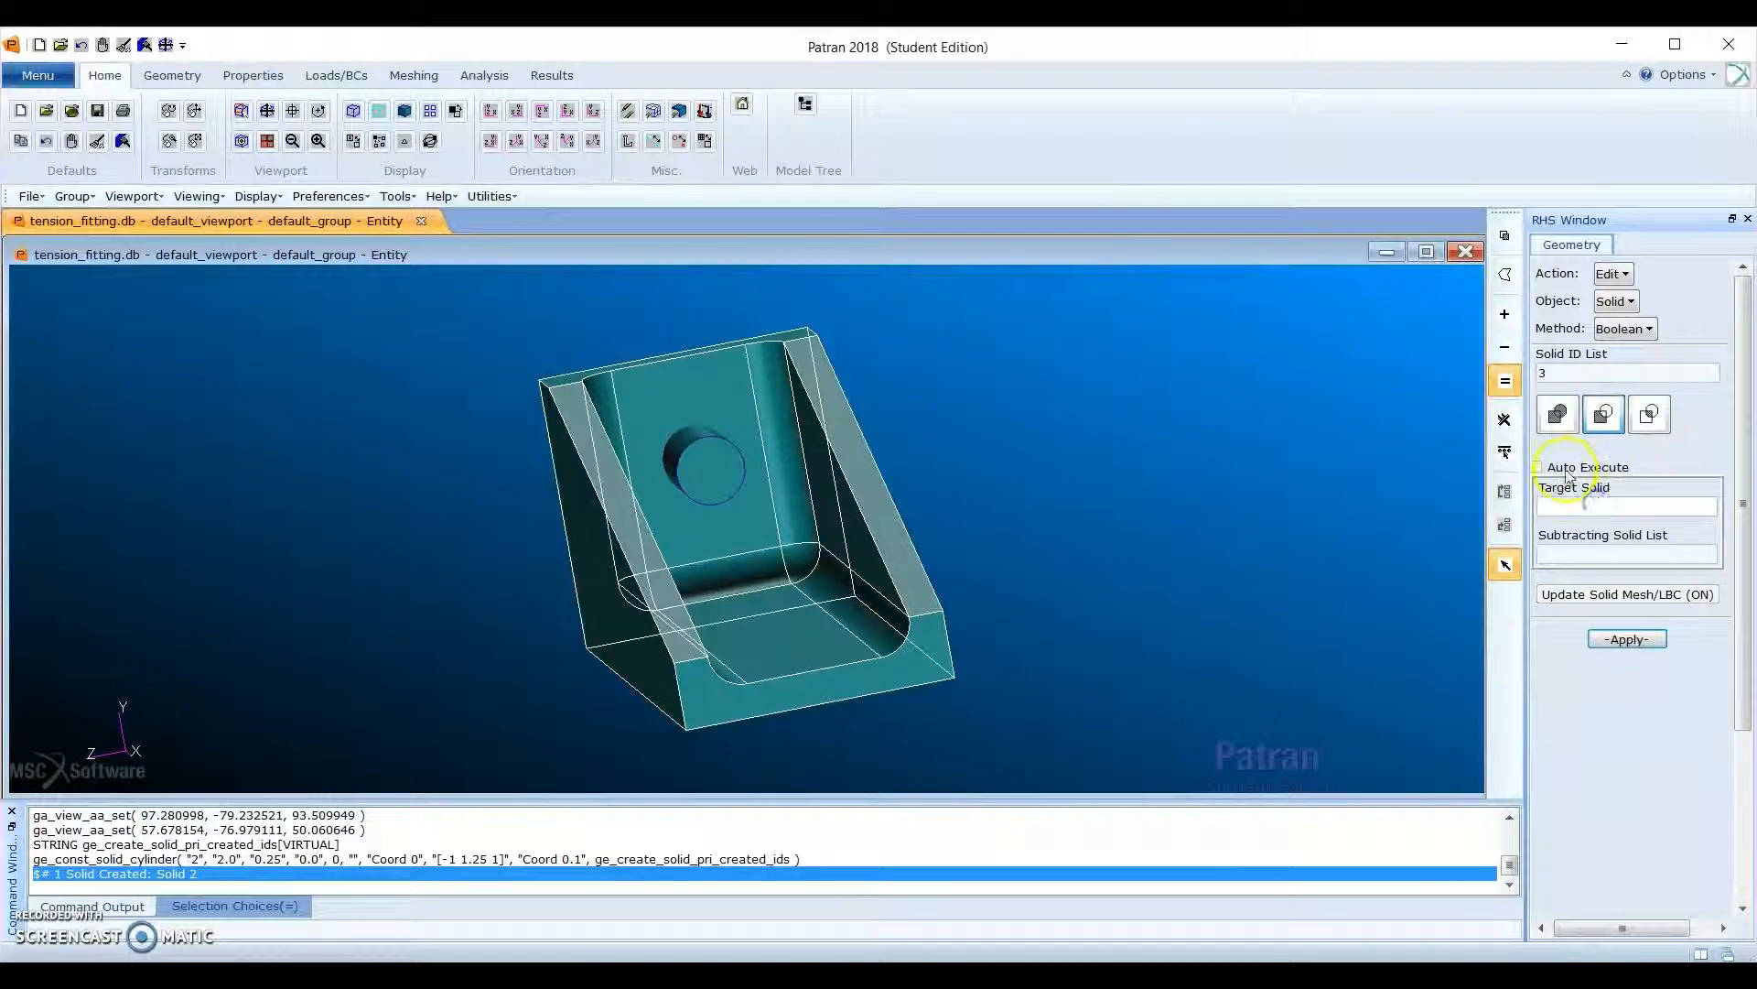
pyautogui.click(1579, 506)
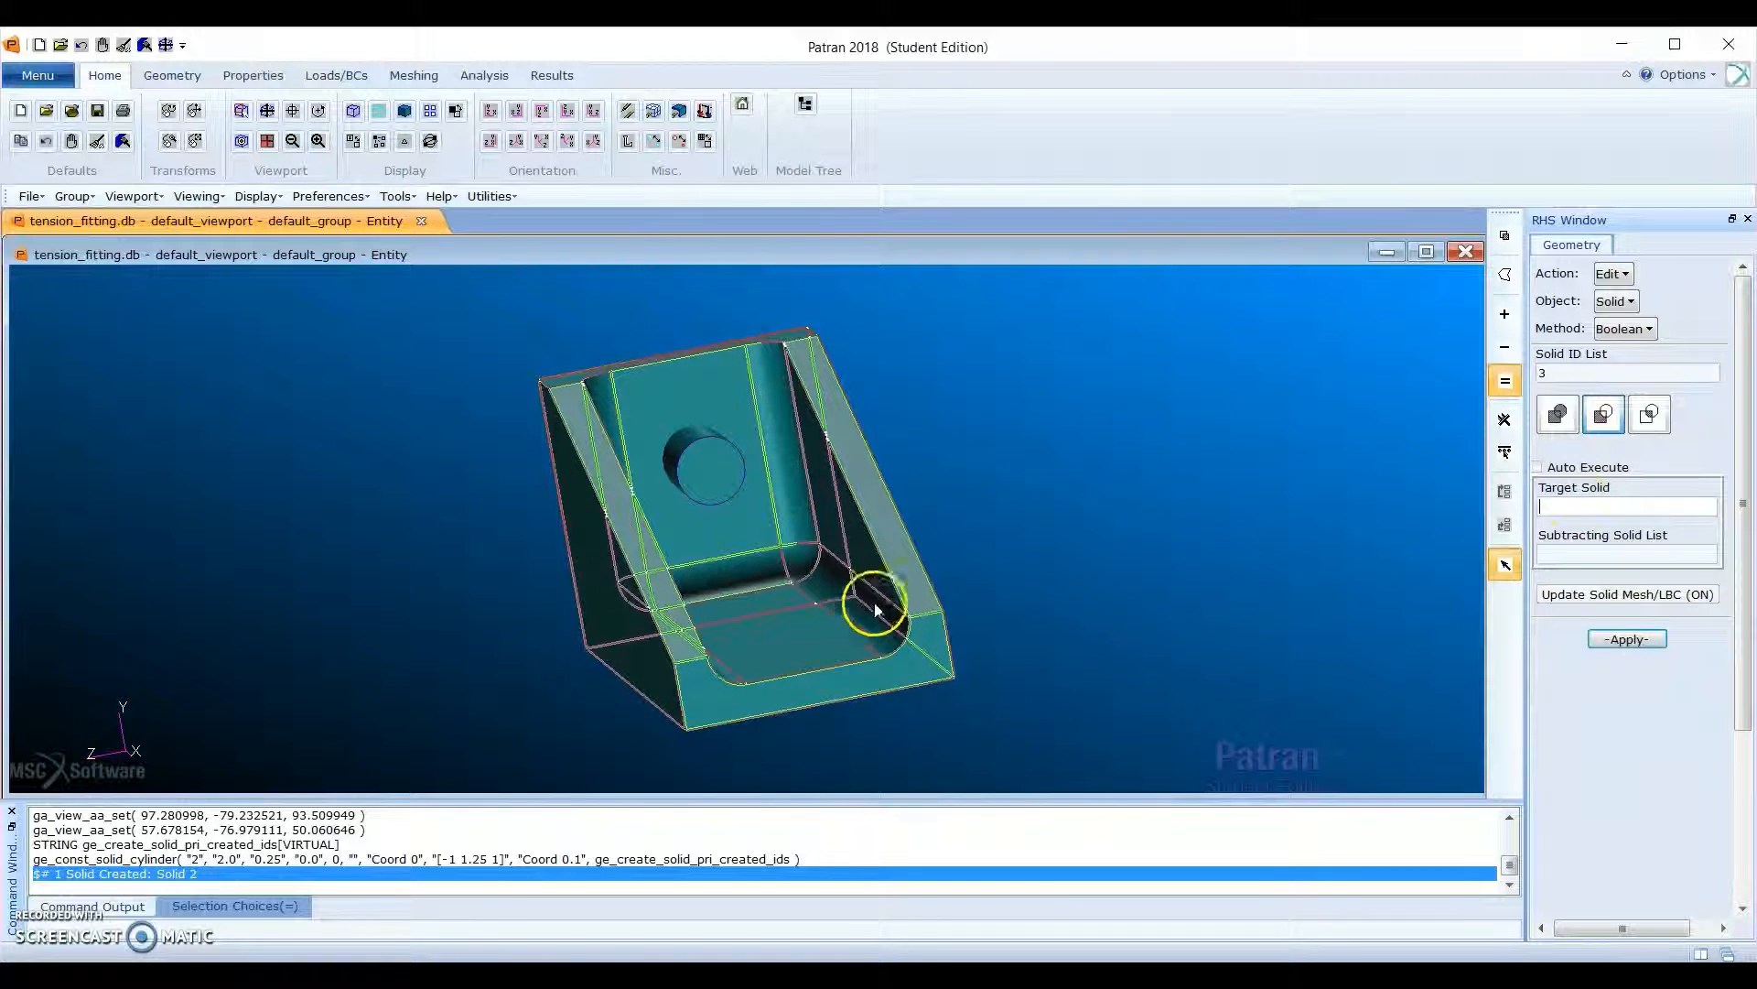
pyautogui.click(831, 556)
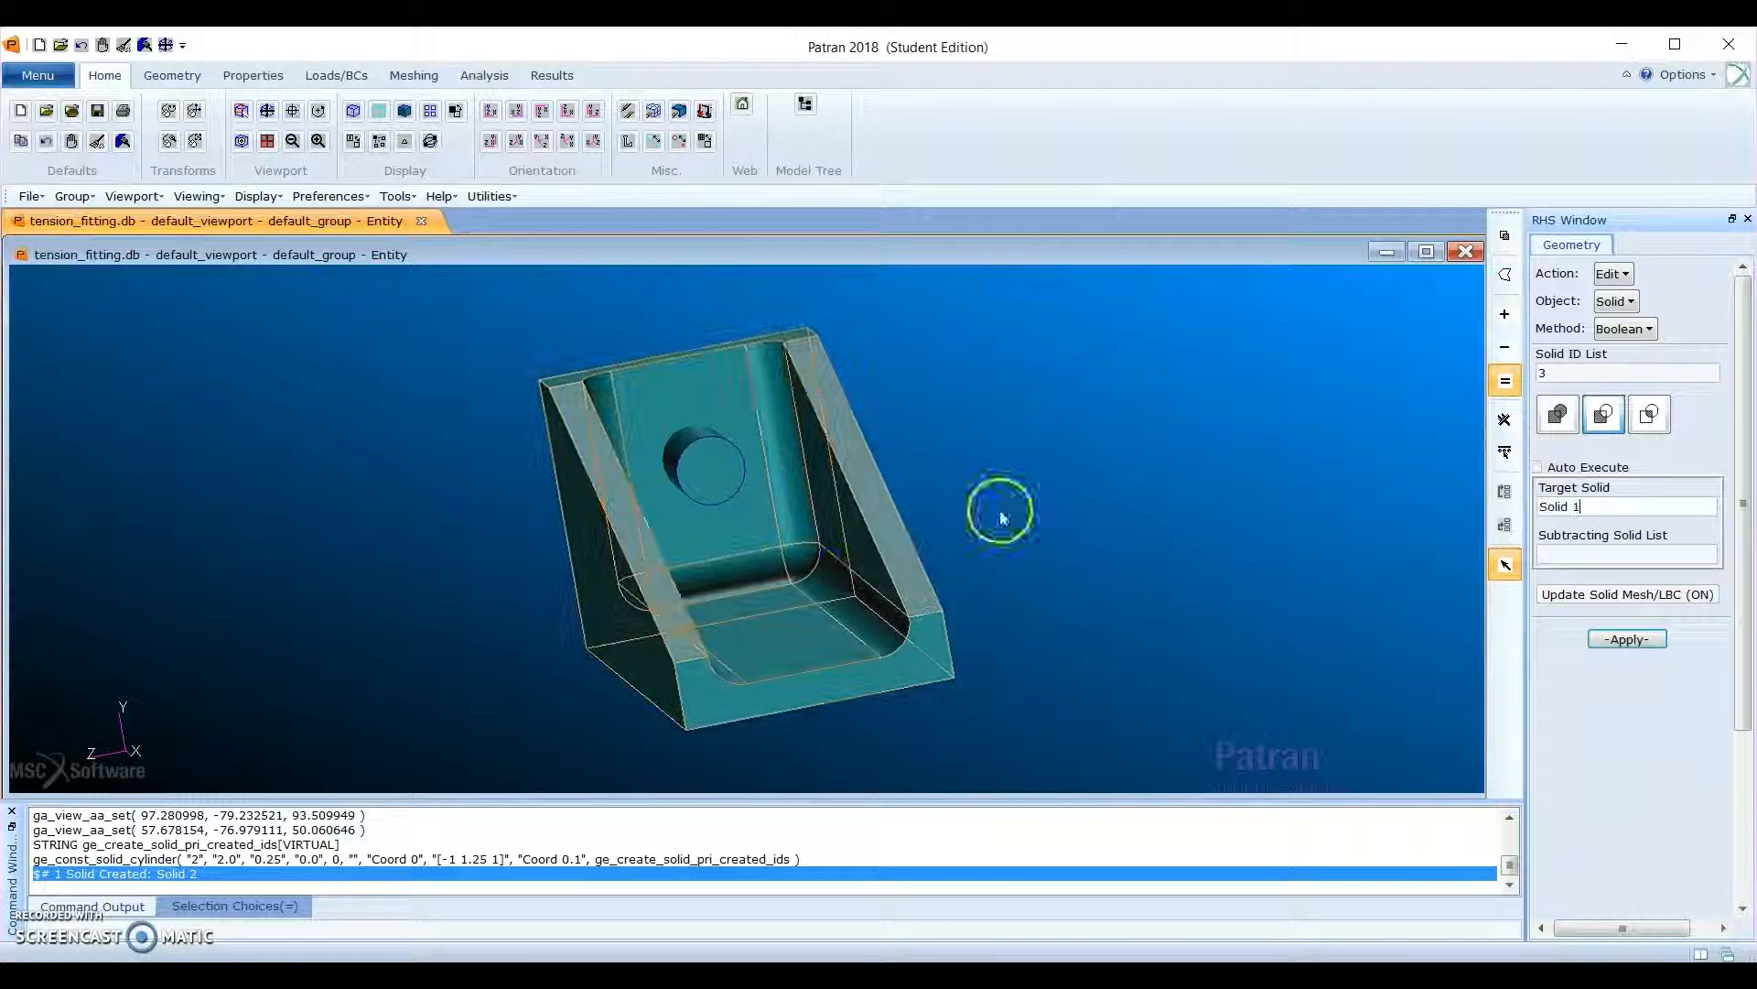
# Step: Choose the cylinder, Solid 2, as the subtracting solid and cut it from the fitting's back wall
pyautogui.click(1590, 556)
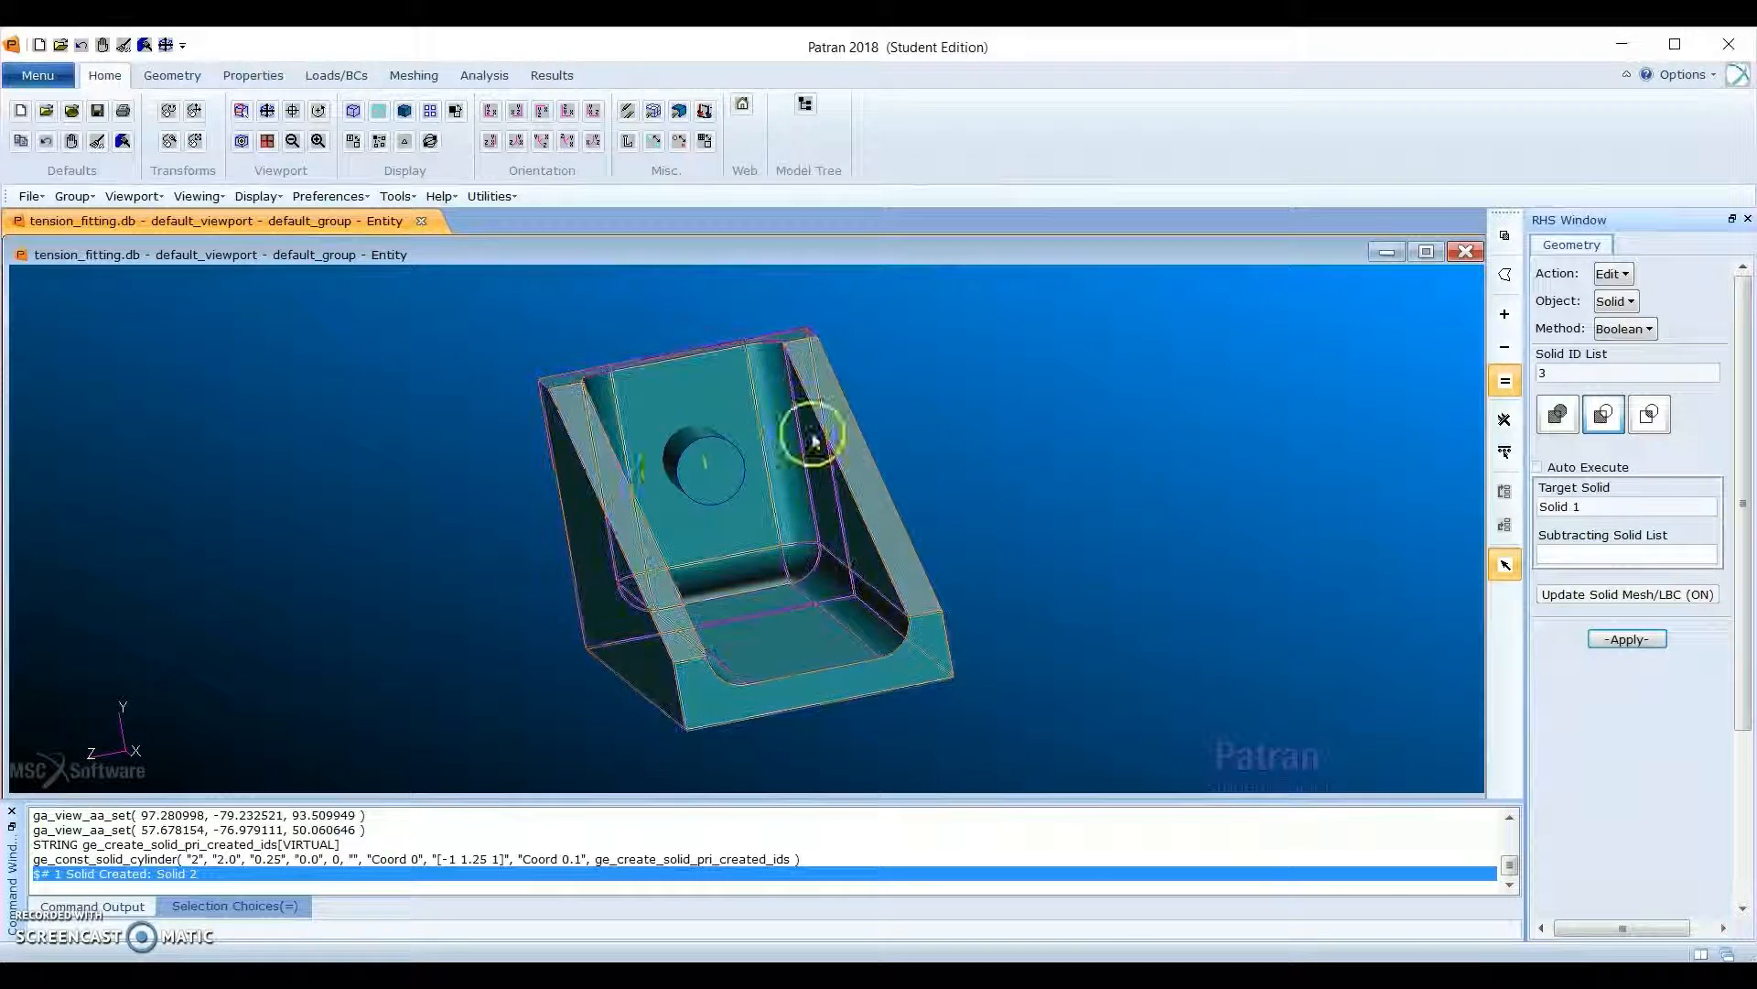
pyautogui.moveTo(730, 477)
pyautogui.mouseDown(button='middle')
pyautogui.moveTo(706, 490)
pyautogui.moveTo(733, 530)
pyautogui.moveTo(737, 503)
pyautogui.moveTo(704, 494)
pyautogui.mouseUp(button='middle')
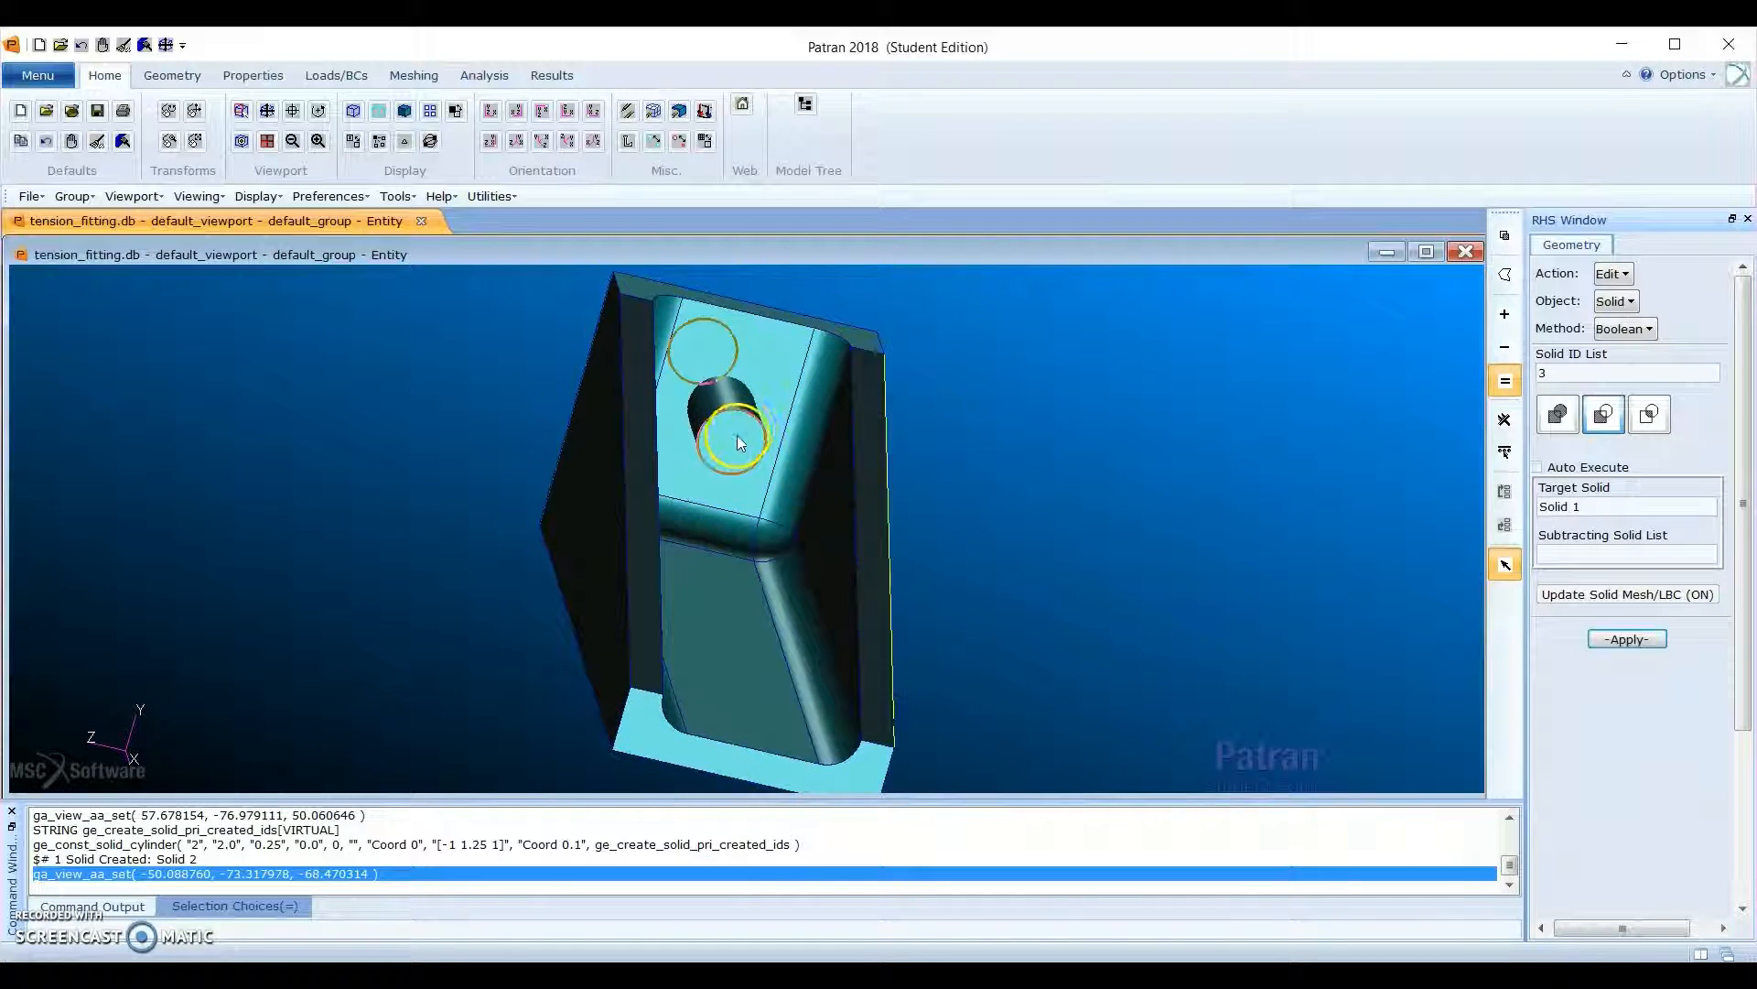
pyautogui.click(737, 436)
pyautogui.click(1627, 639)
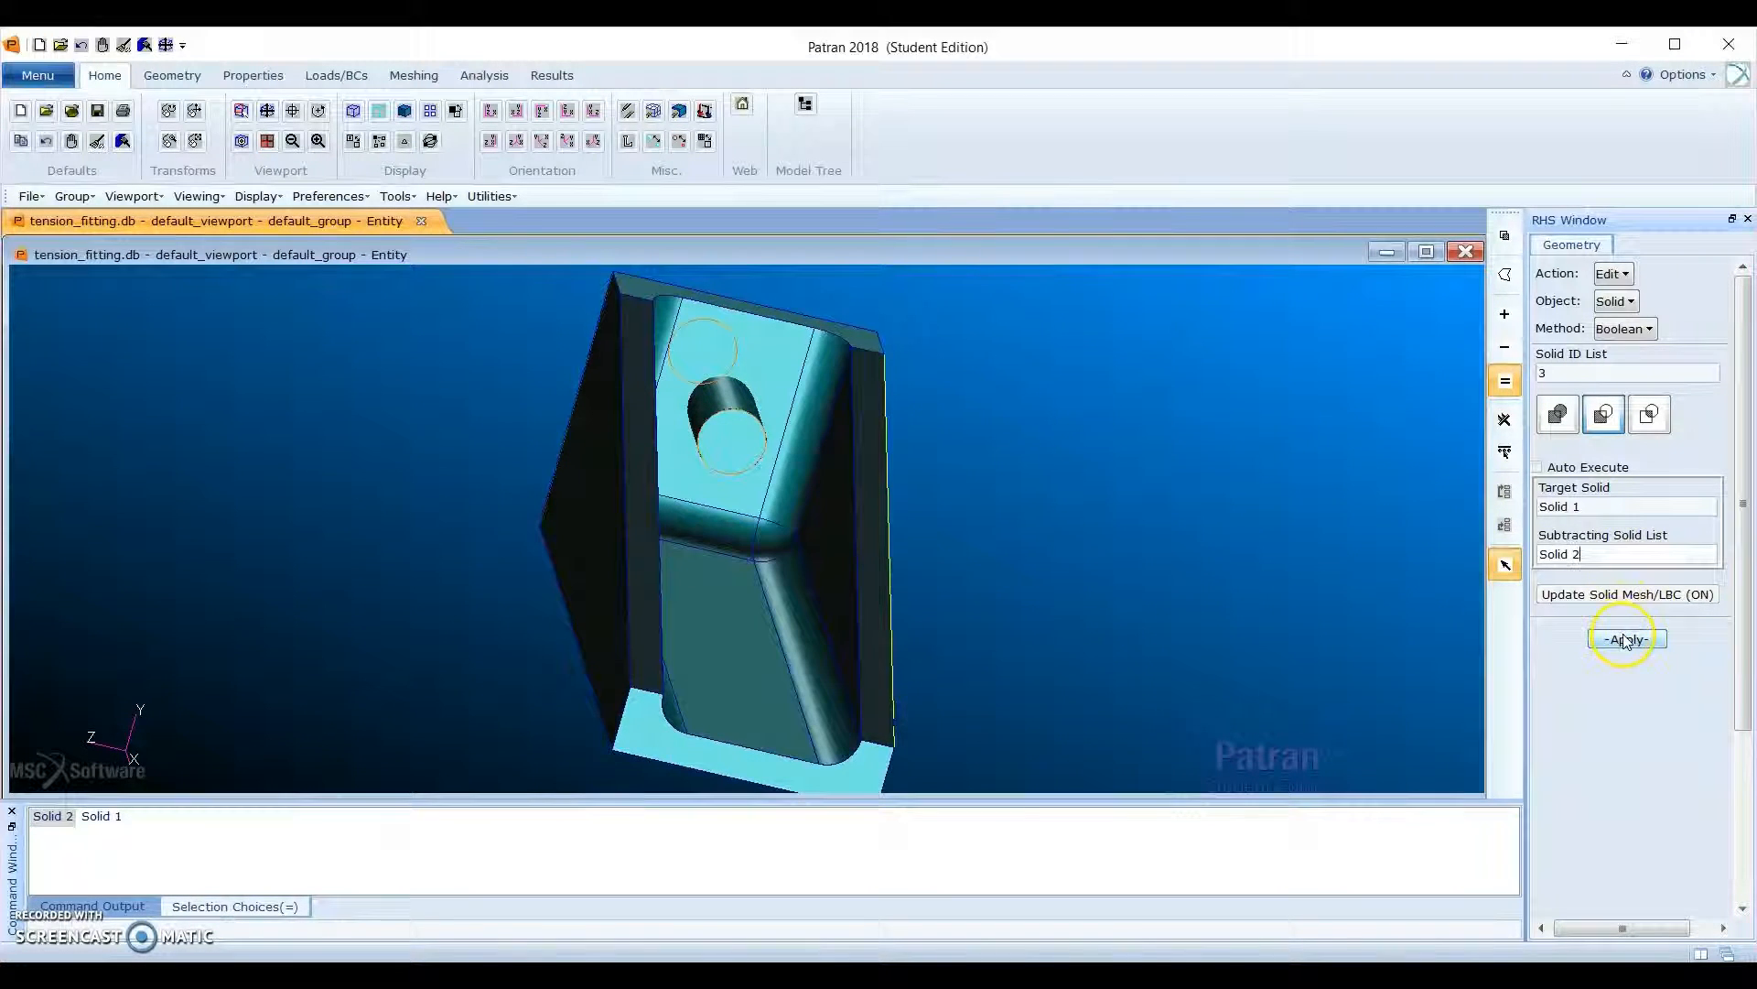
# Step: Inspect the hole in the back wall and display the fitting as a wireframe
pyautogui.moveTo(1276, 643); pyautogui.dragTo(771, 714, button='middle')
pyautogui.scroll(2, 767, 624)
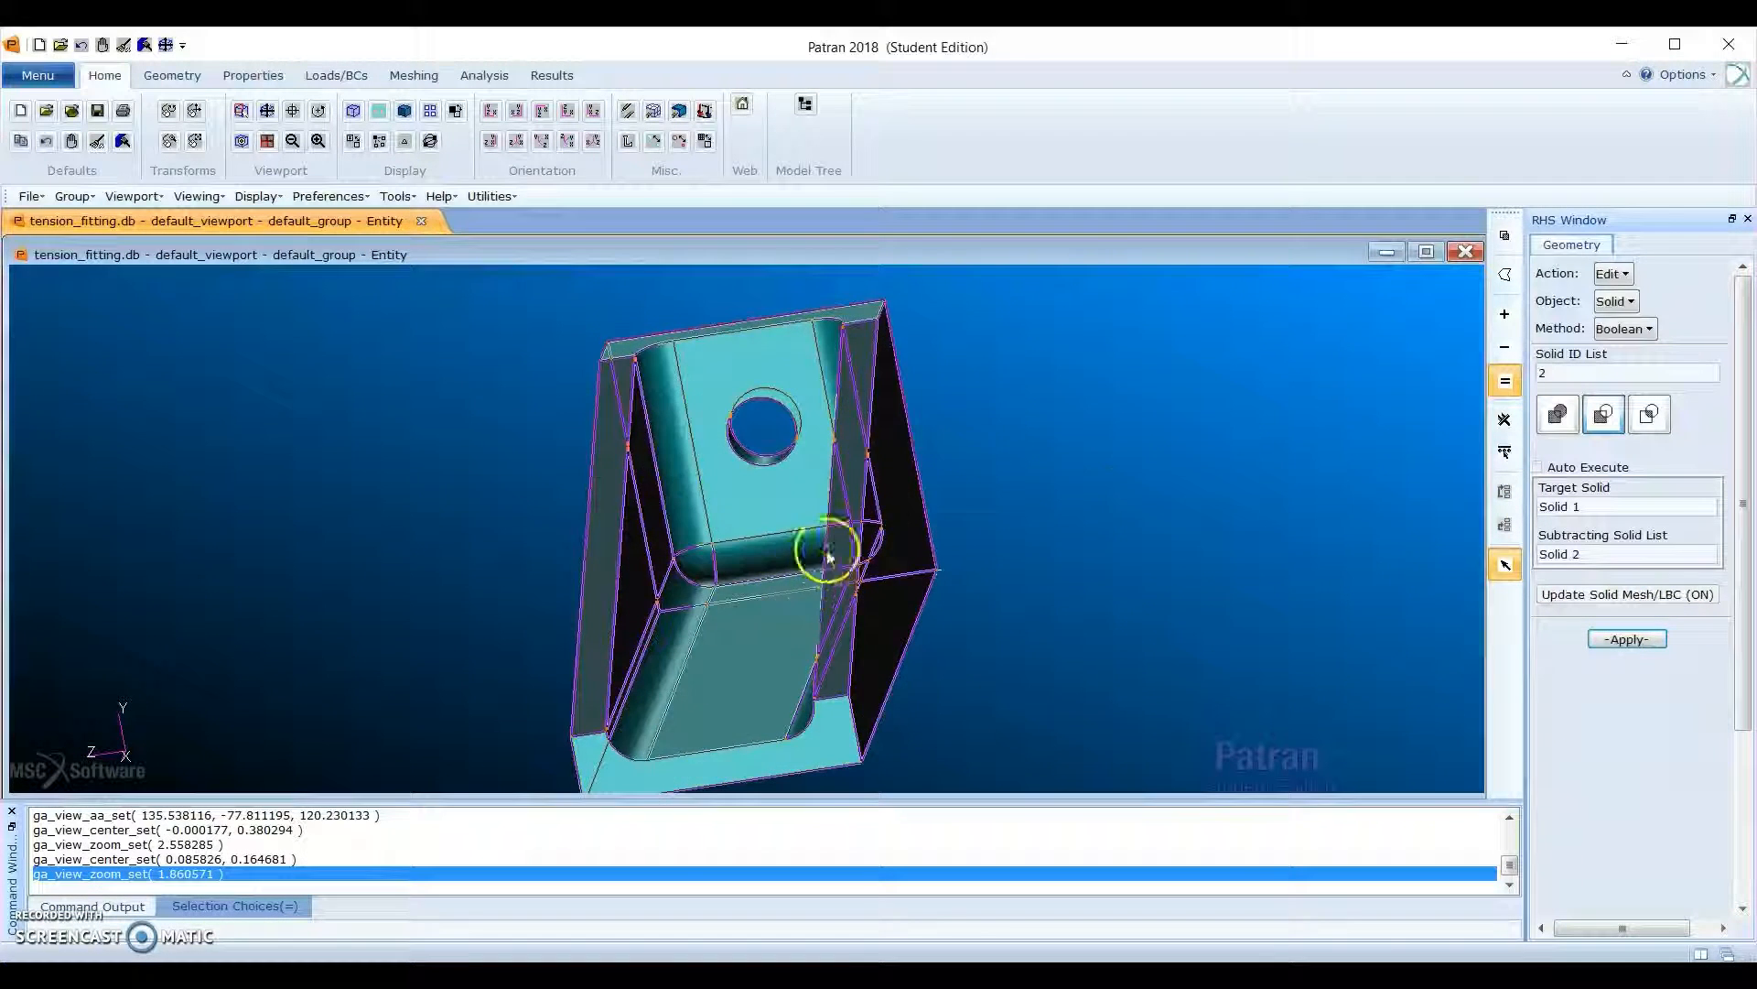
pyautogui.moveTo(1122, 501); pyautogui.dragTo(994, 540, button='middle')
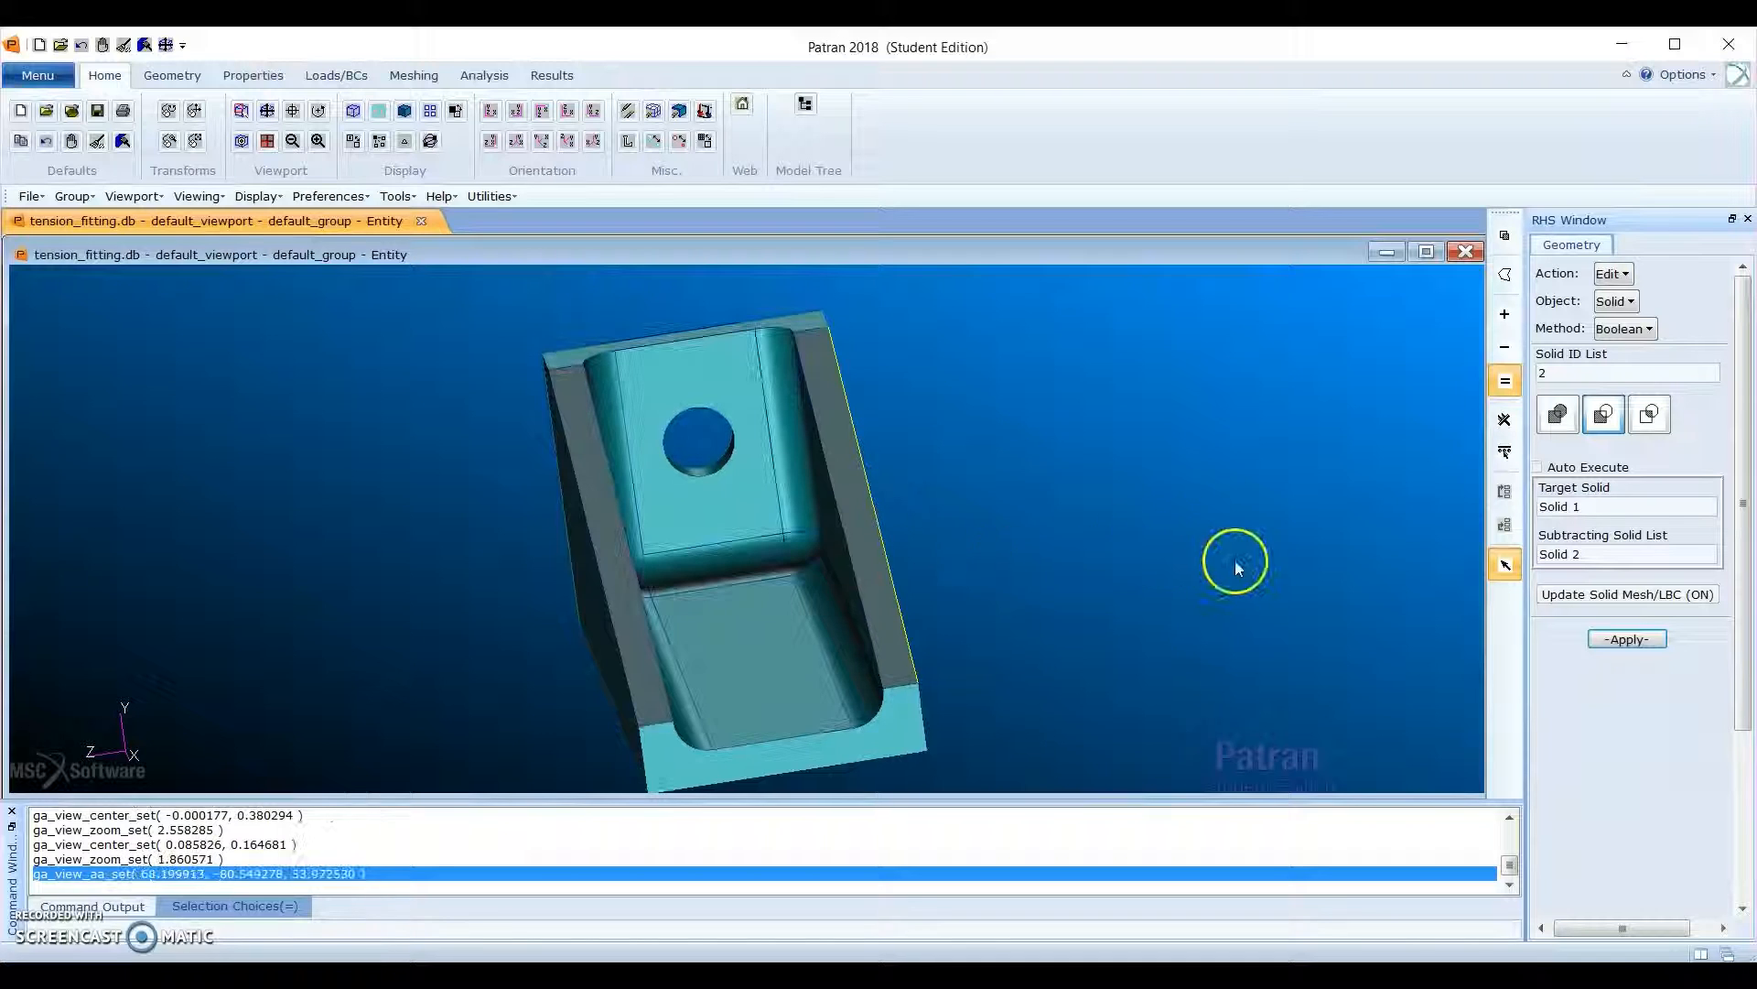
pyautogui.press('alt')
pyautogui.moveTo(765, 629); pyautogui.dragTo(1126, 616, button='middle')
pyautogui.scroll(-1, 930, 732)
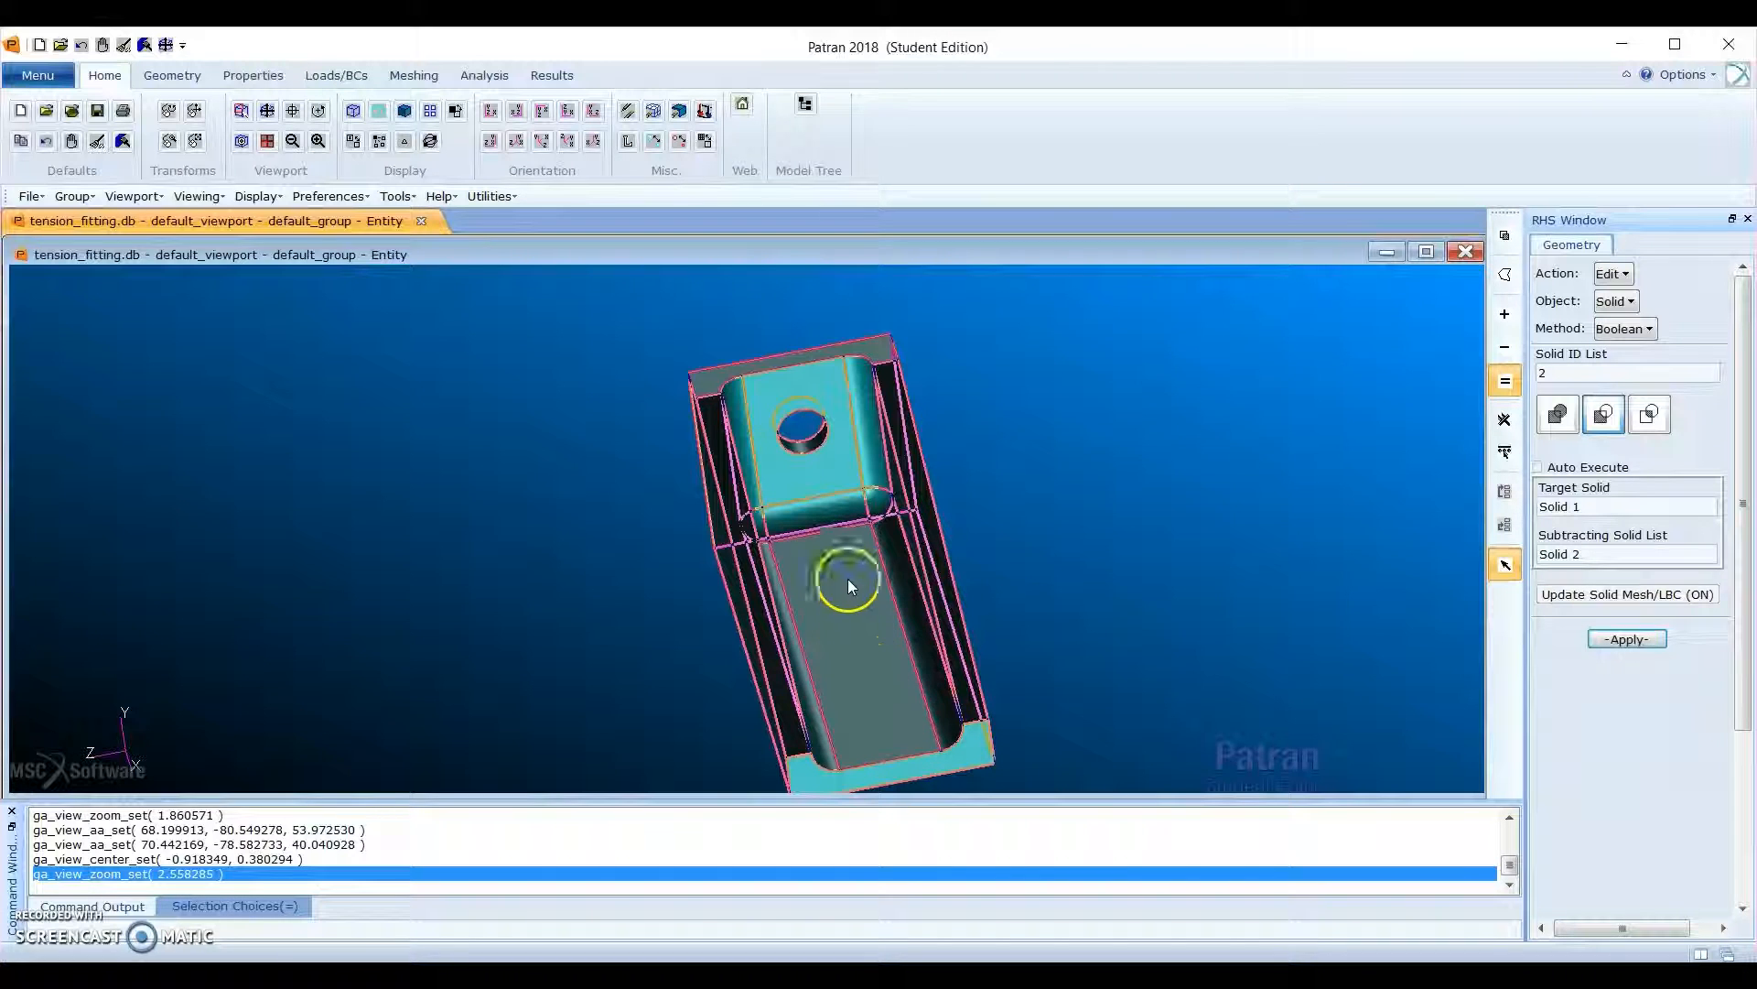
pyautogui.click(357, 111)
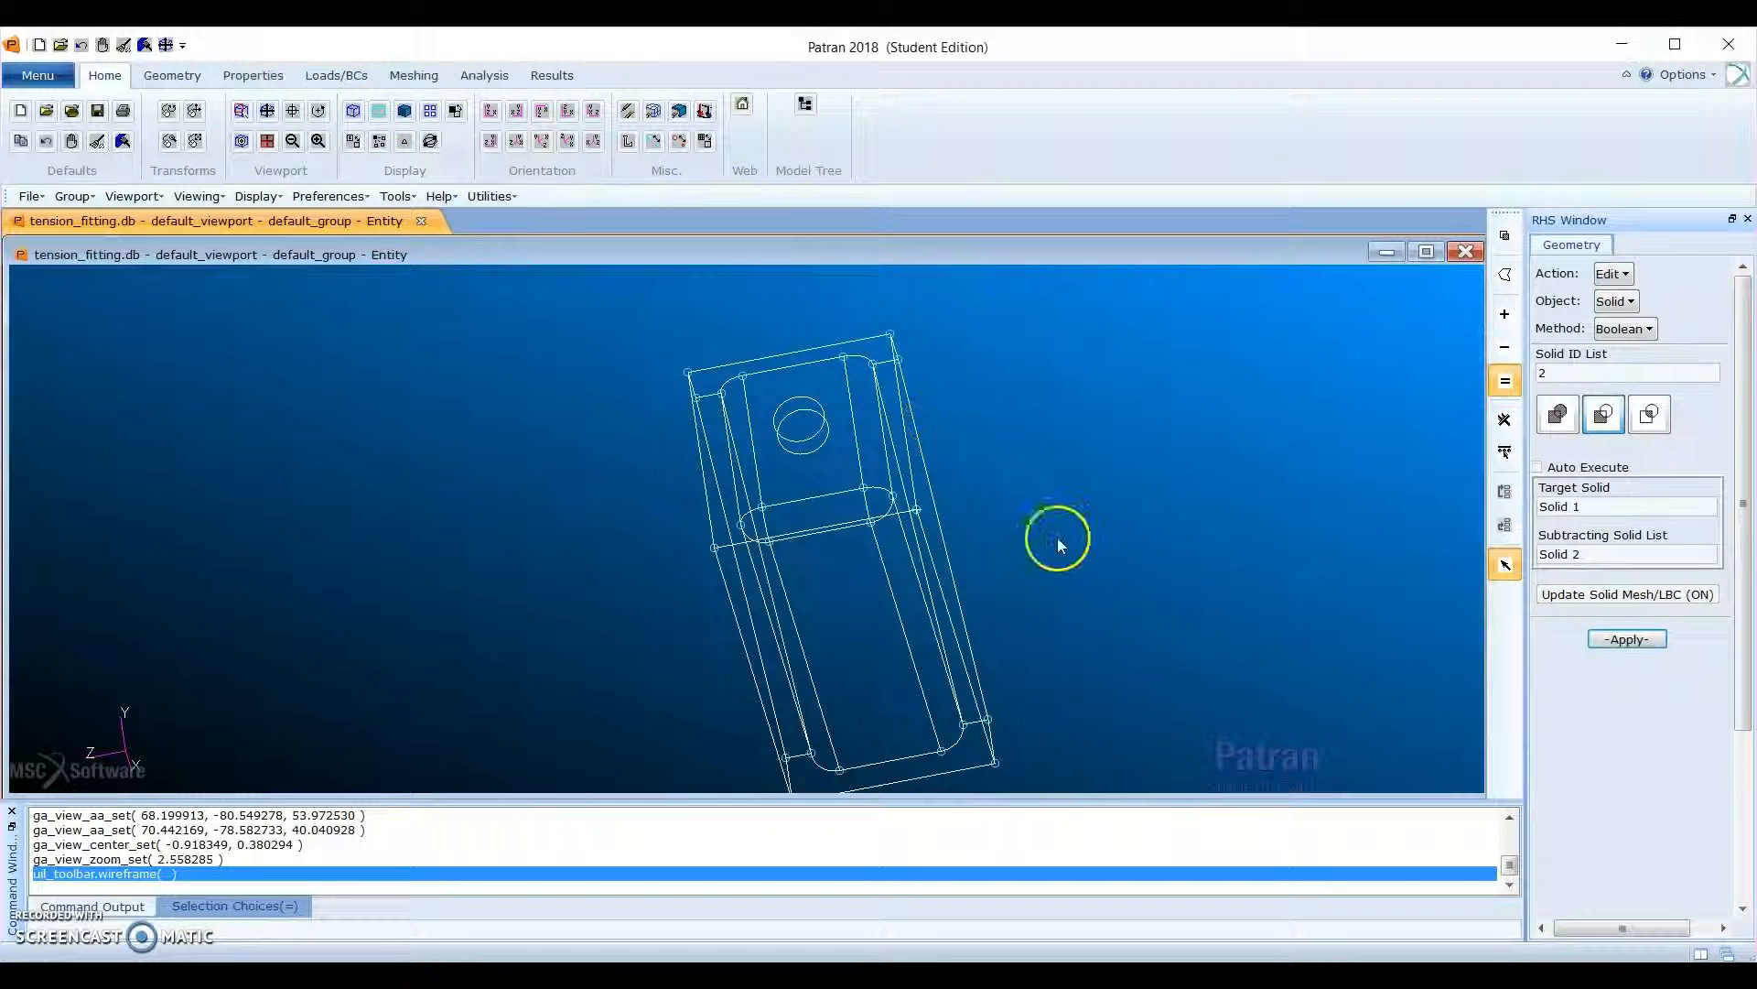
pyautogui.moveTo(1058, 542)
pyautogui.mouseDown(button='middle')
pyautogui.moveTo(1089, 528)
pyautogui.moveTo(1083, 542)
pyautogui.mouseUp(button='middle')
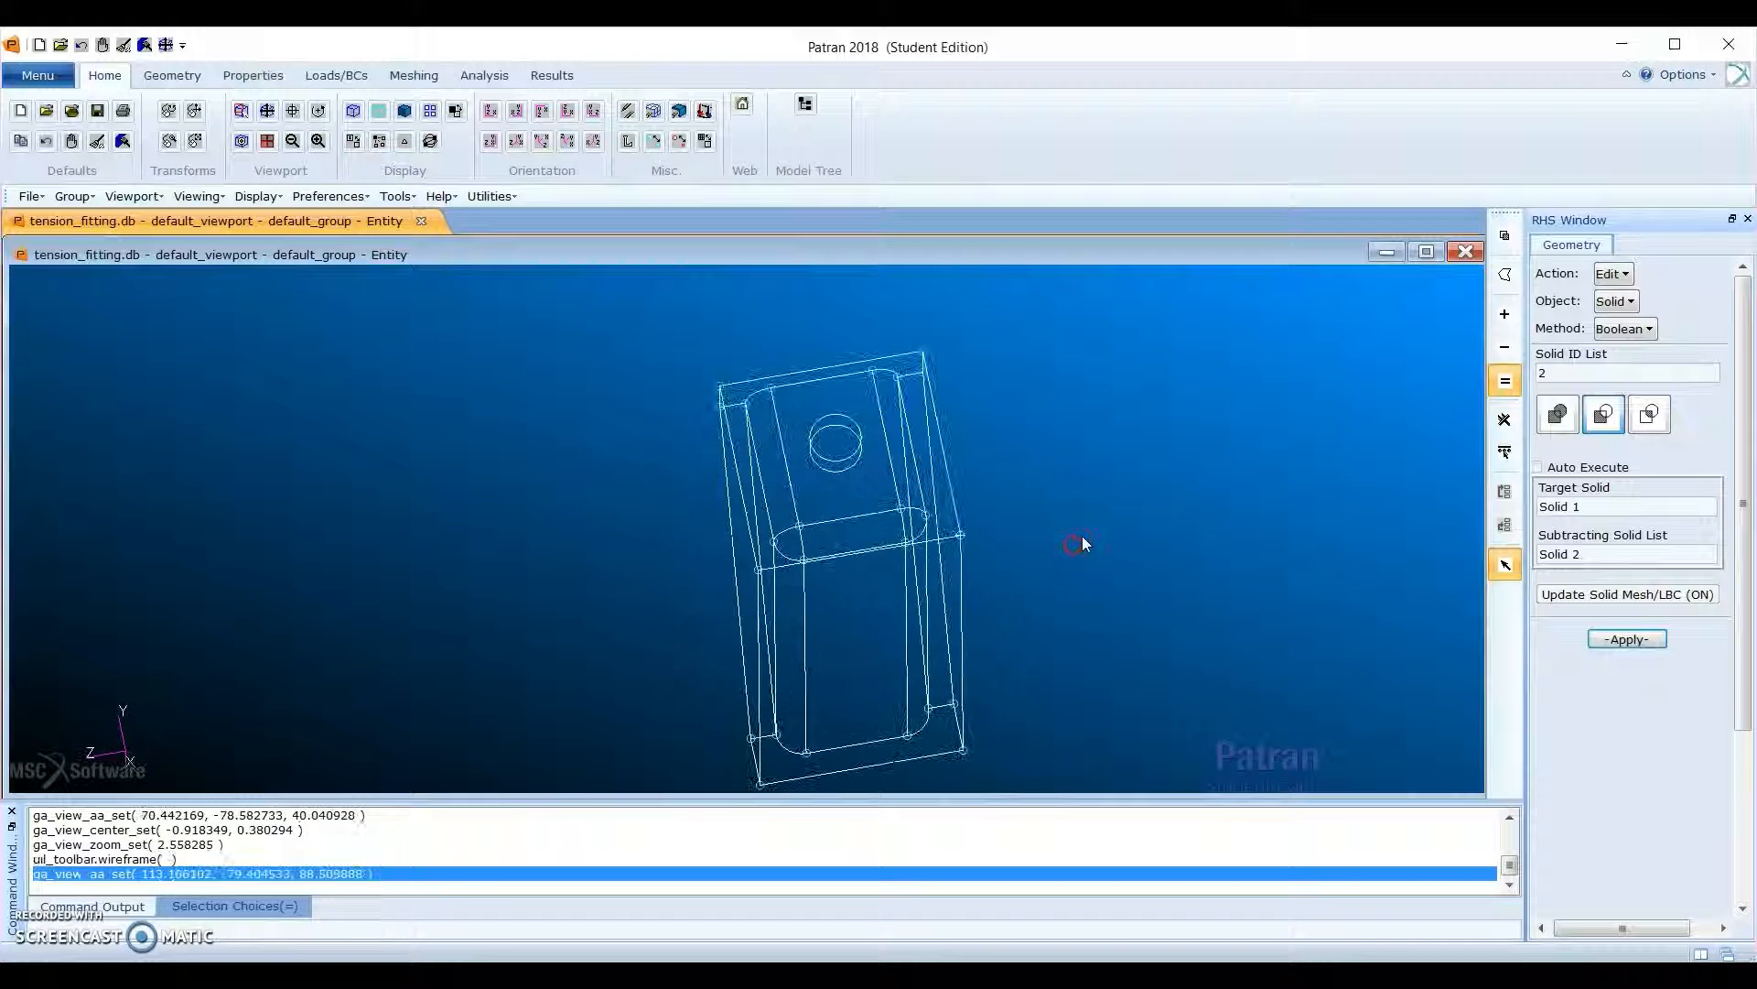
# Step: Set up a point translation with direction vector <0 0 -0.5>
pyautogui.click(1613, 274)
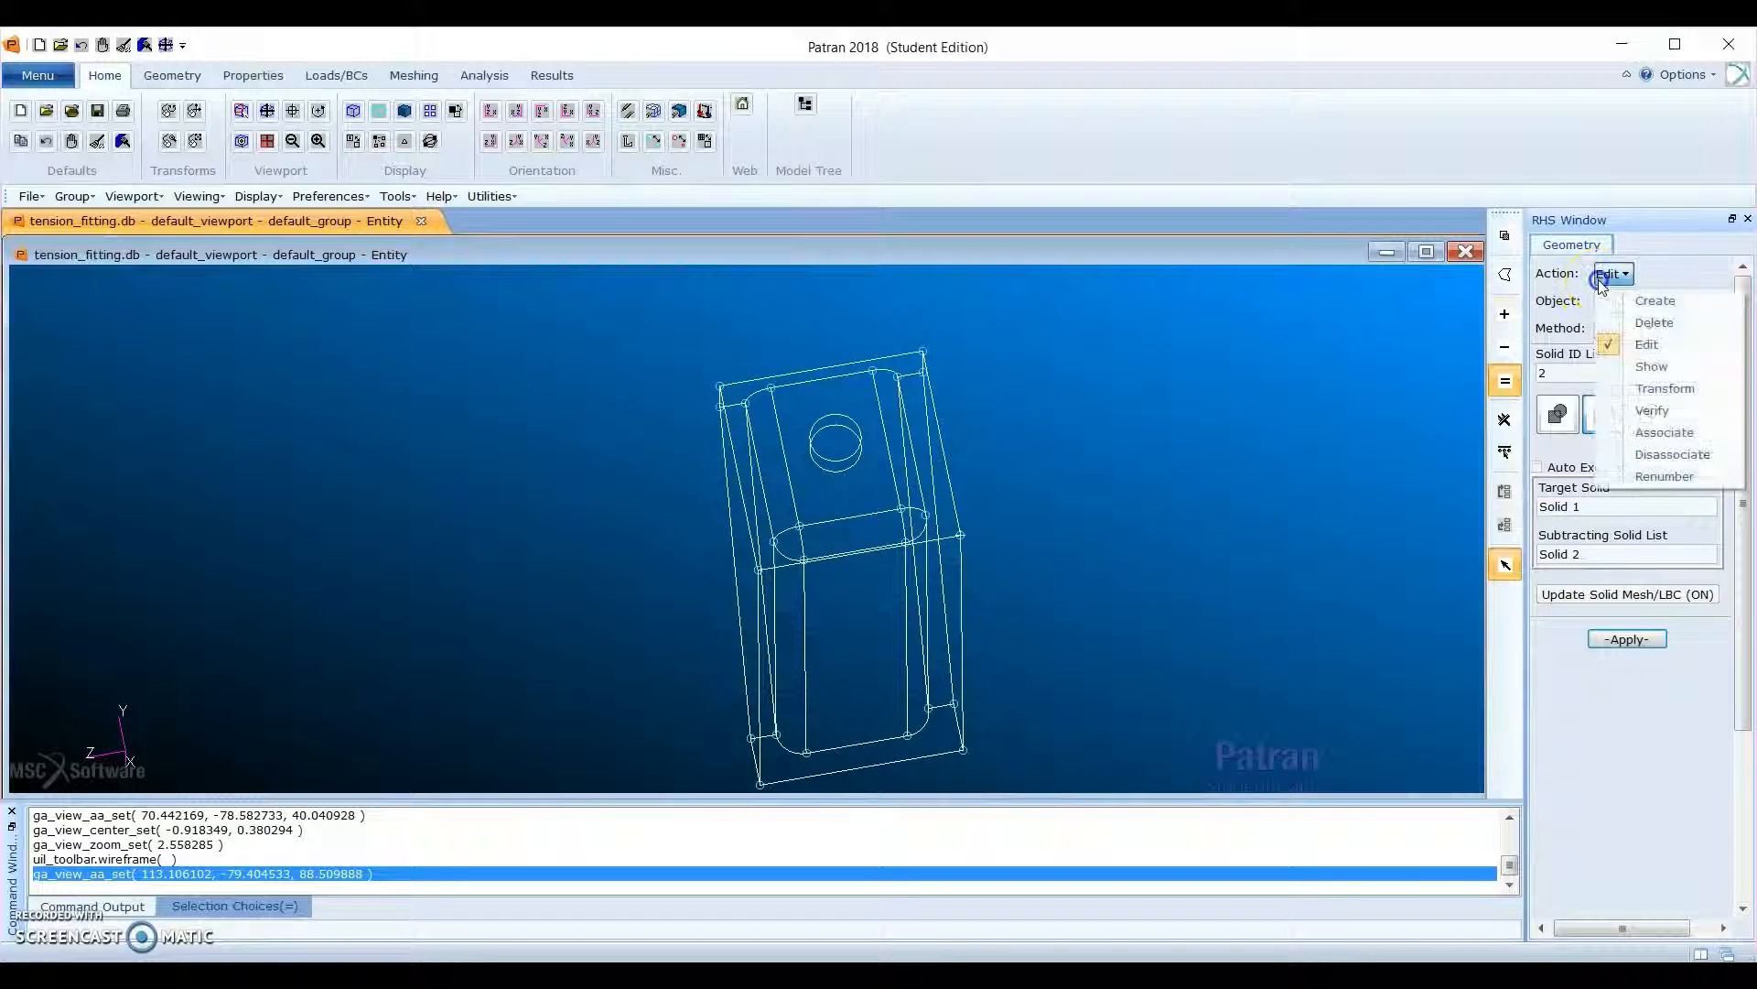
pyautogui.click(1688, 395)
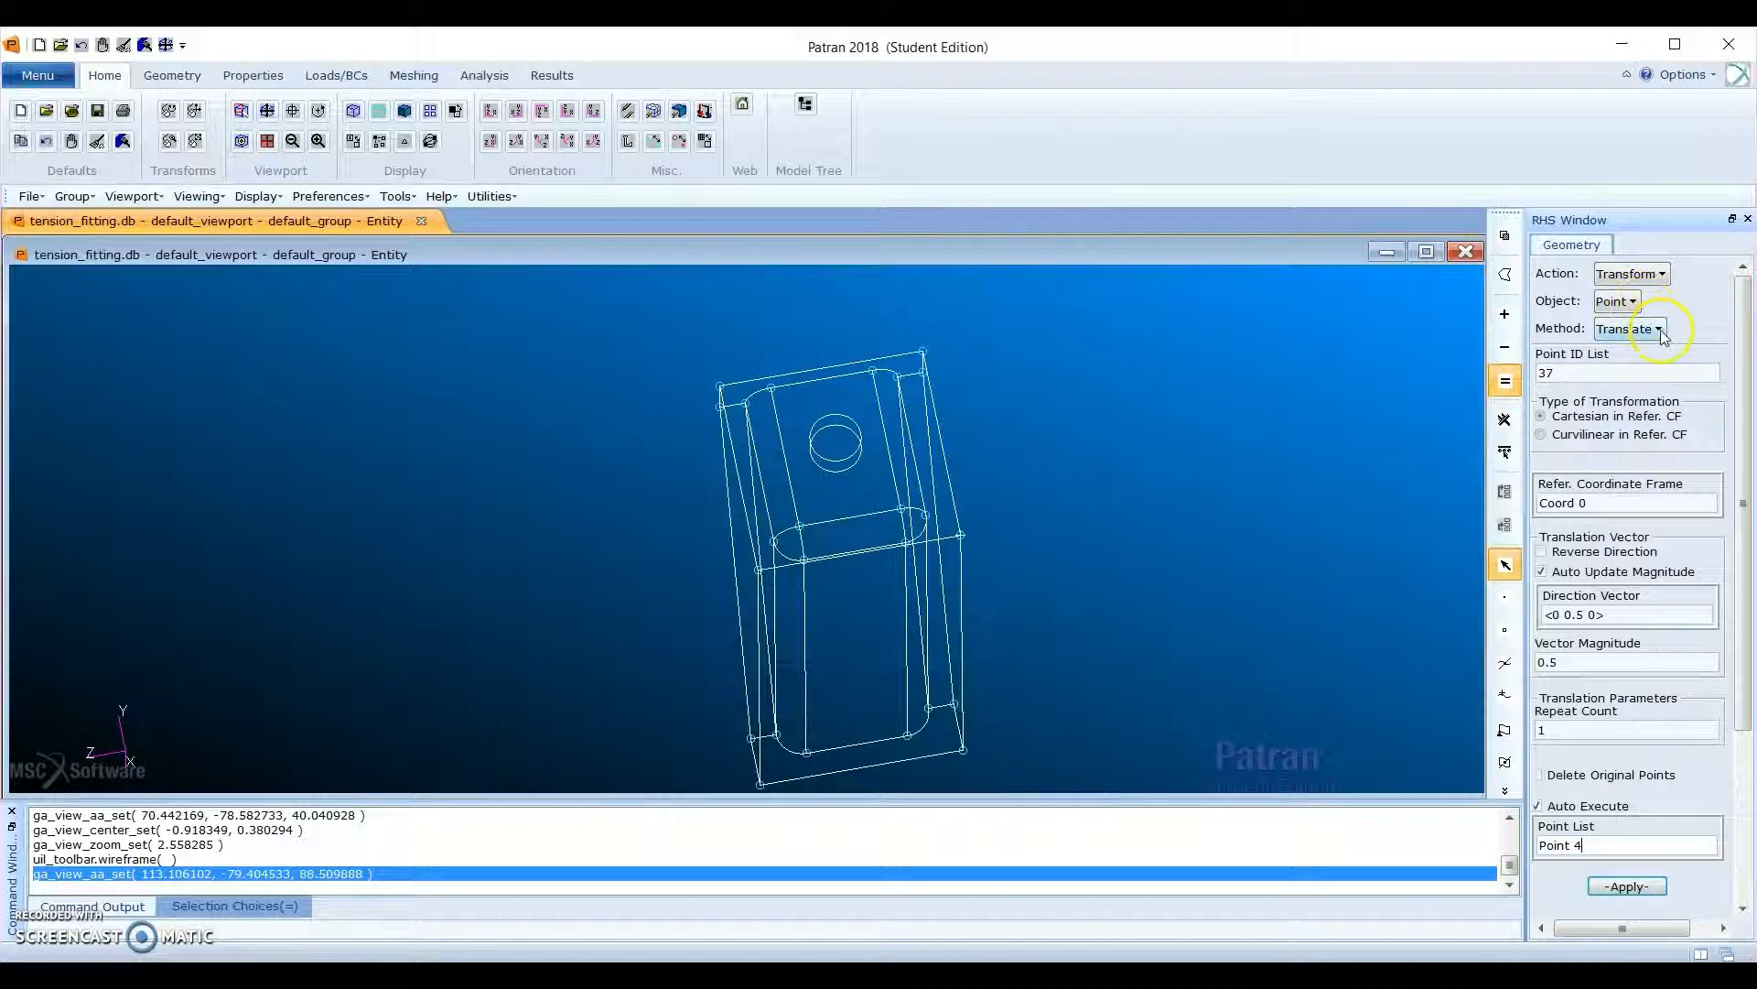
pyautogui.click(1752, 364)
pyautogui.moveTo(1746, 379); pyautogui.dragTo(1747, 505)
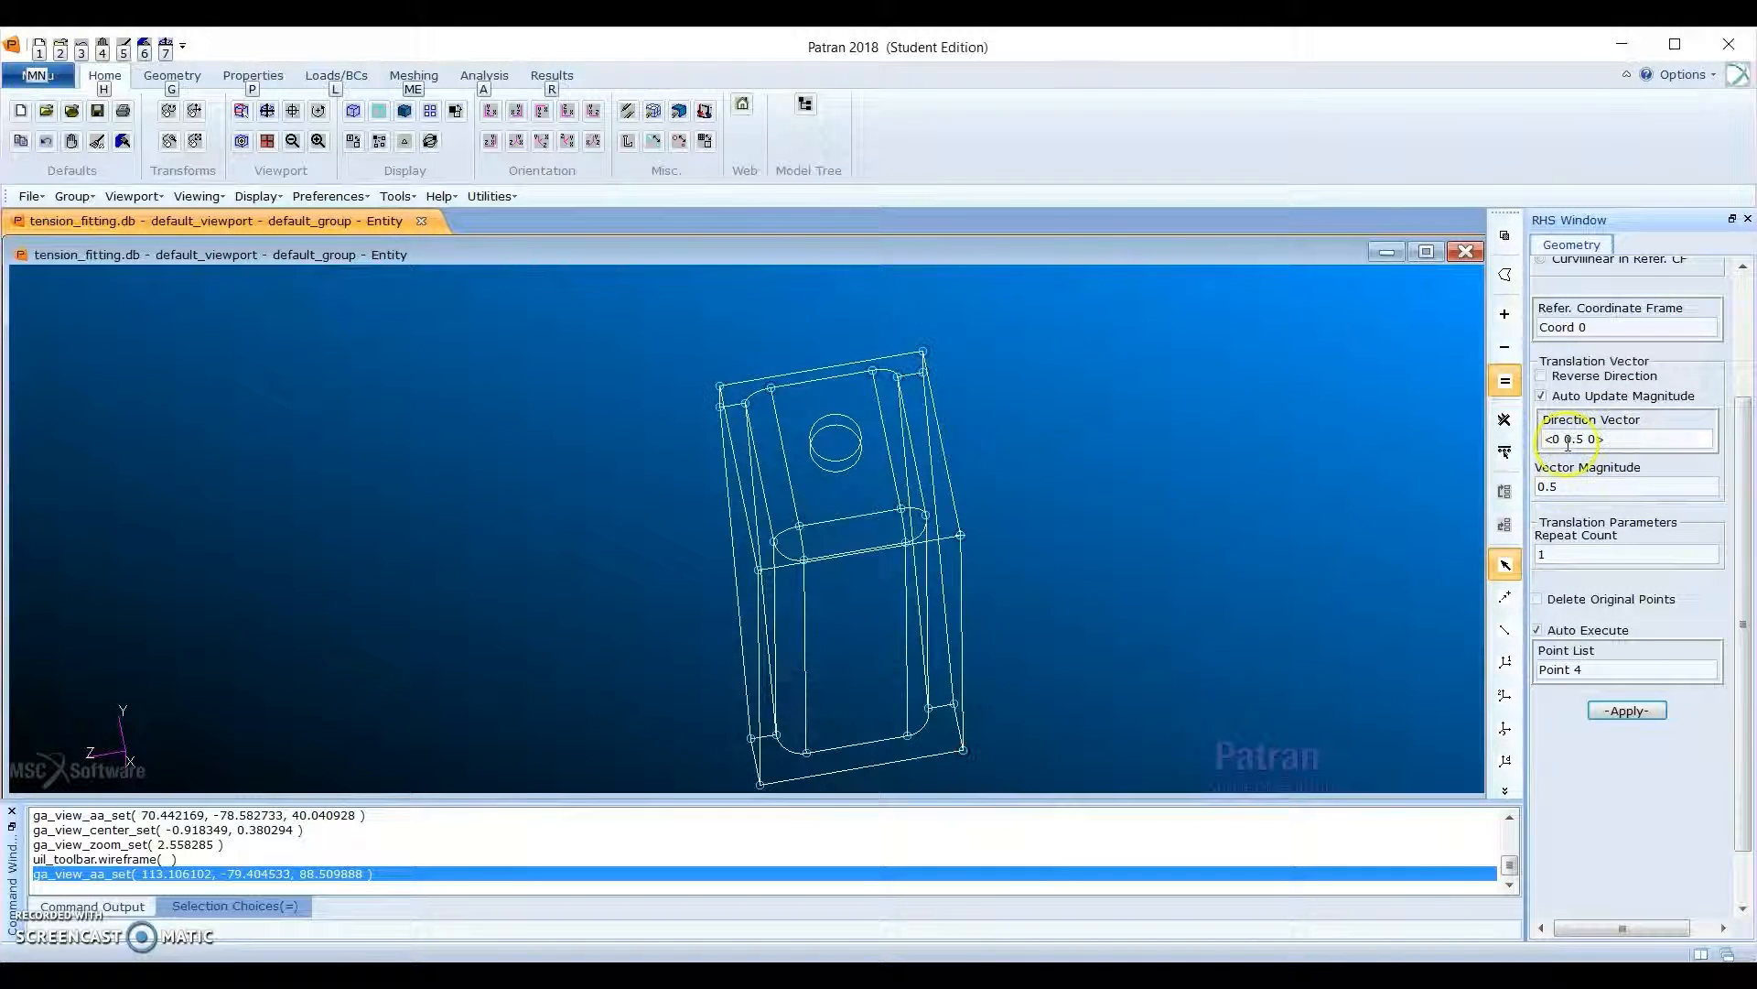
pyautogui.click(1567, 442)
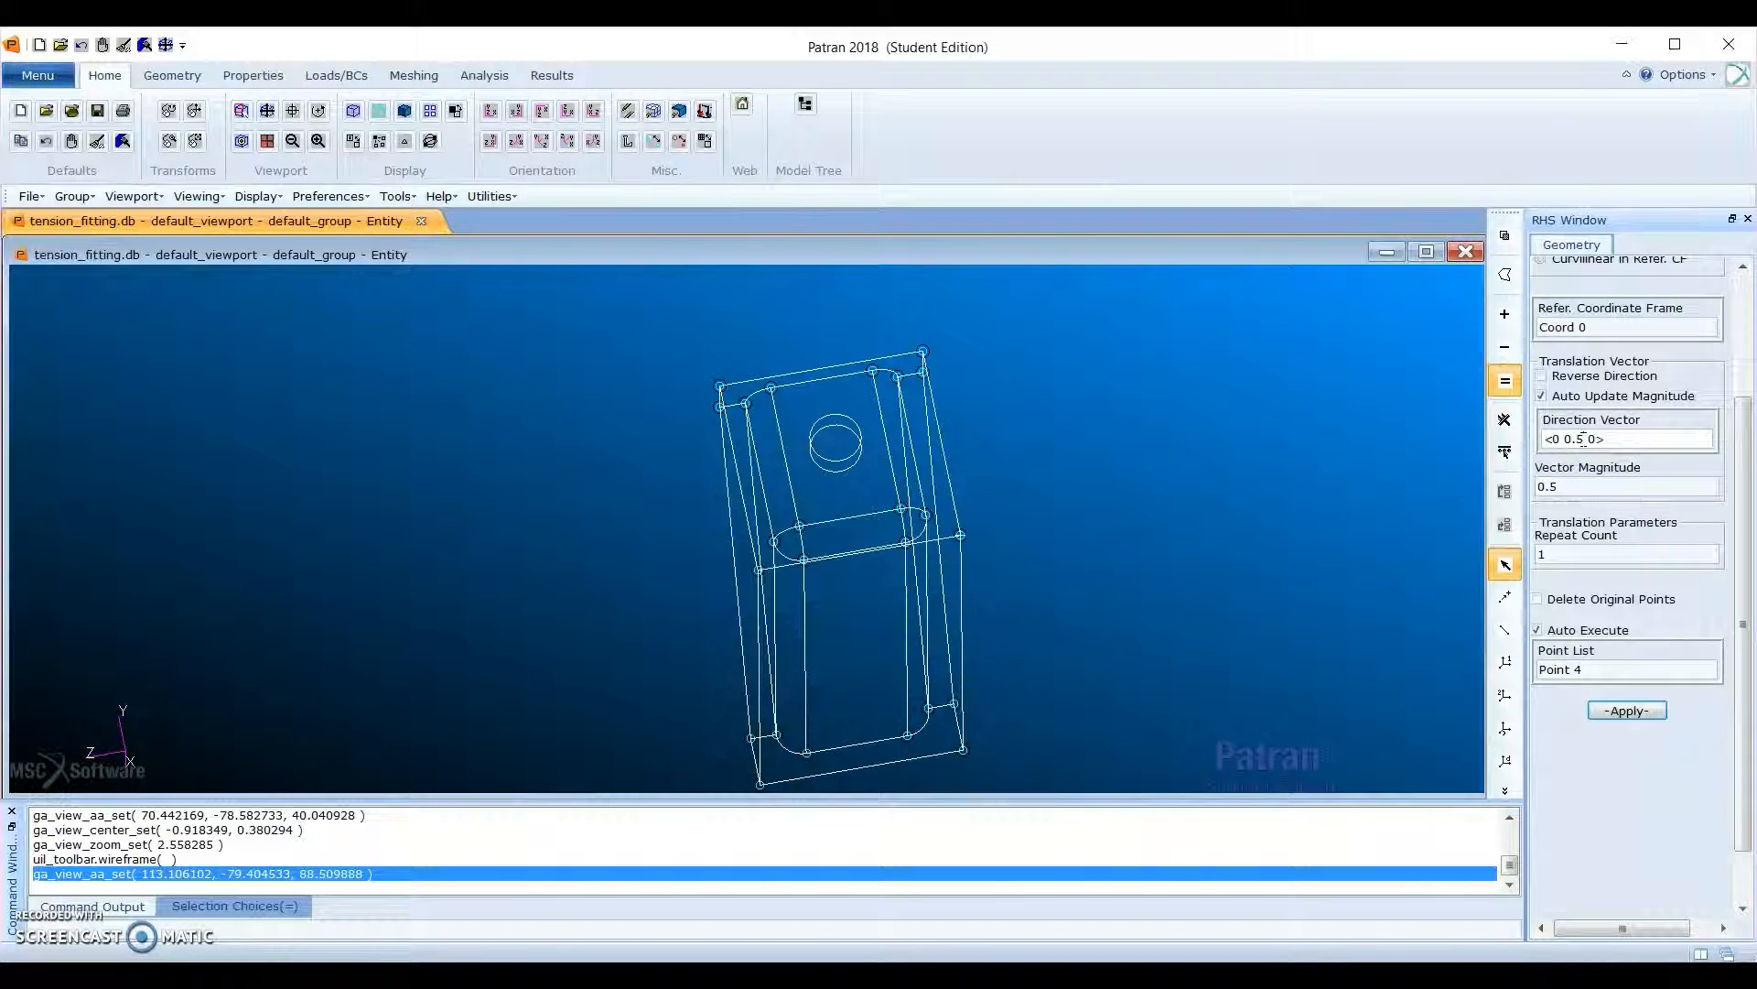
pyautogui.click(1584, 439)
pyautogui.press('BackSpace')
pyautogui.write('5')
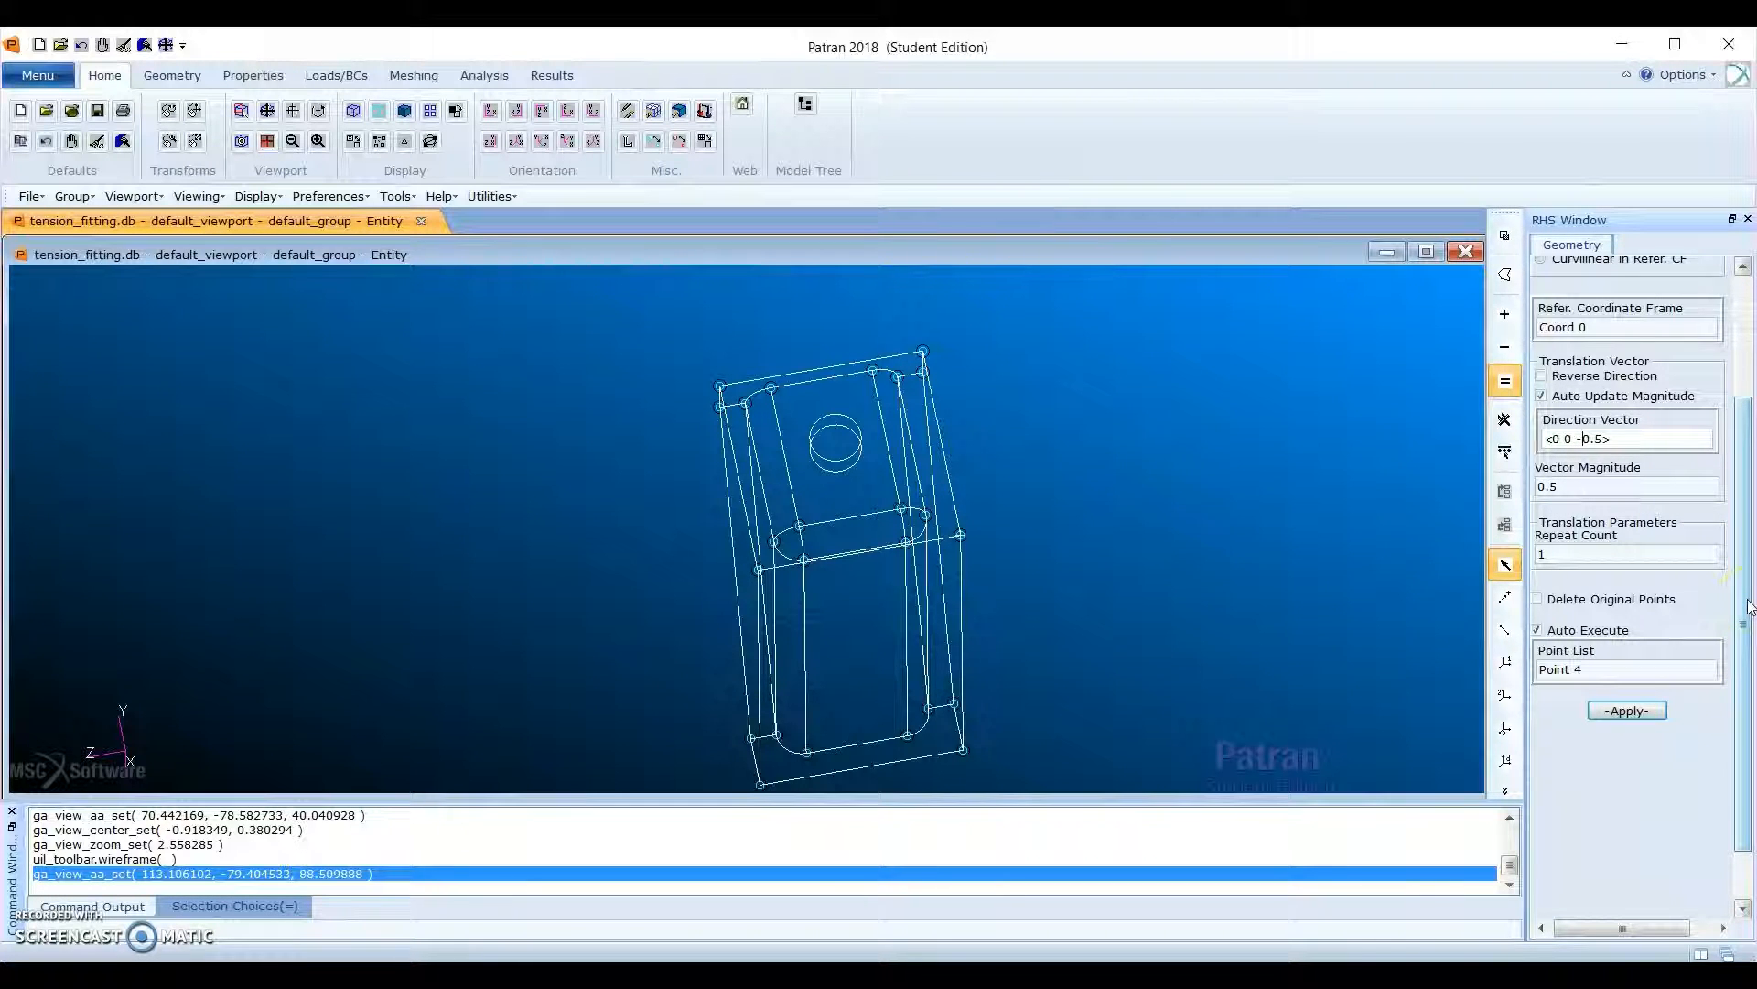
# Step: Replace the listed point with the inner floor corner point at the fitting's open front edge and create its translated copy
pyautogui.click(1586, 666)
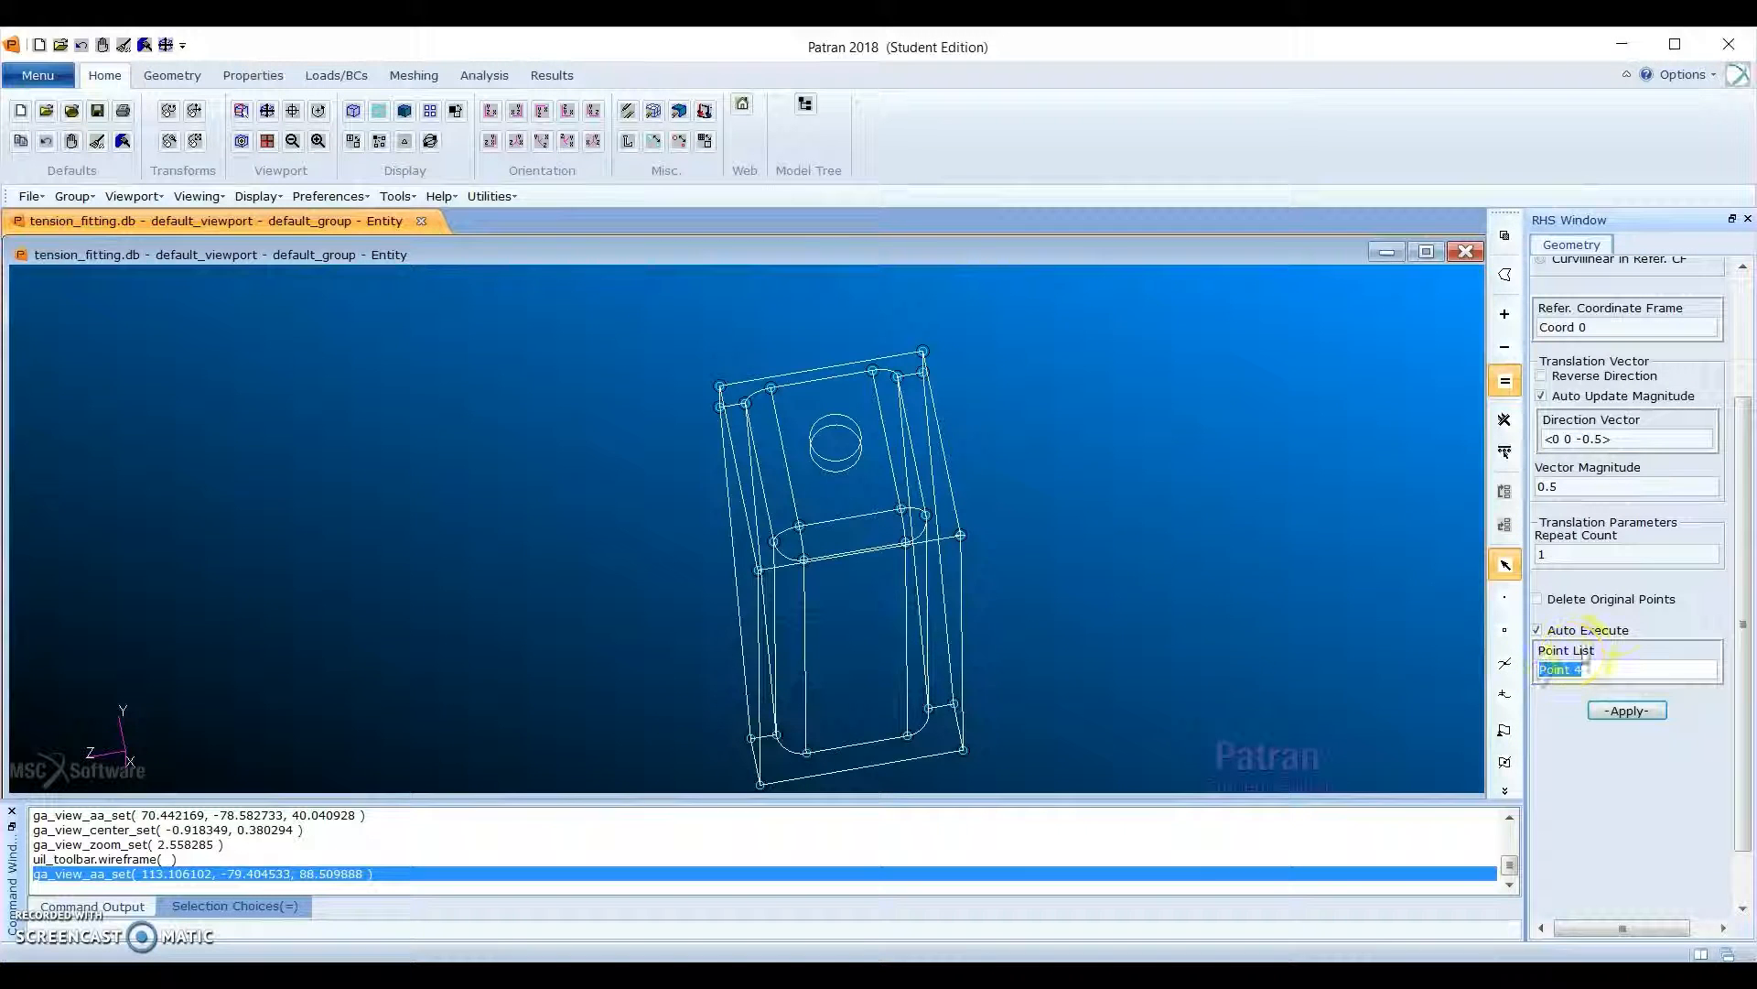
pyautogui.press('Delete')
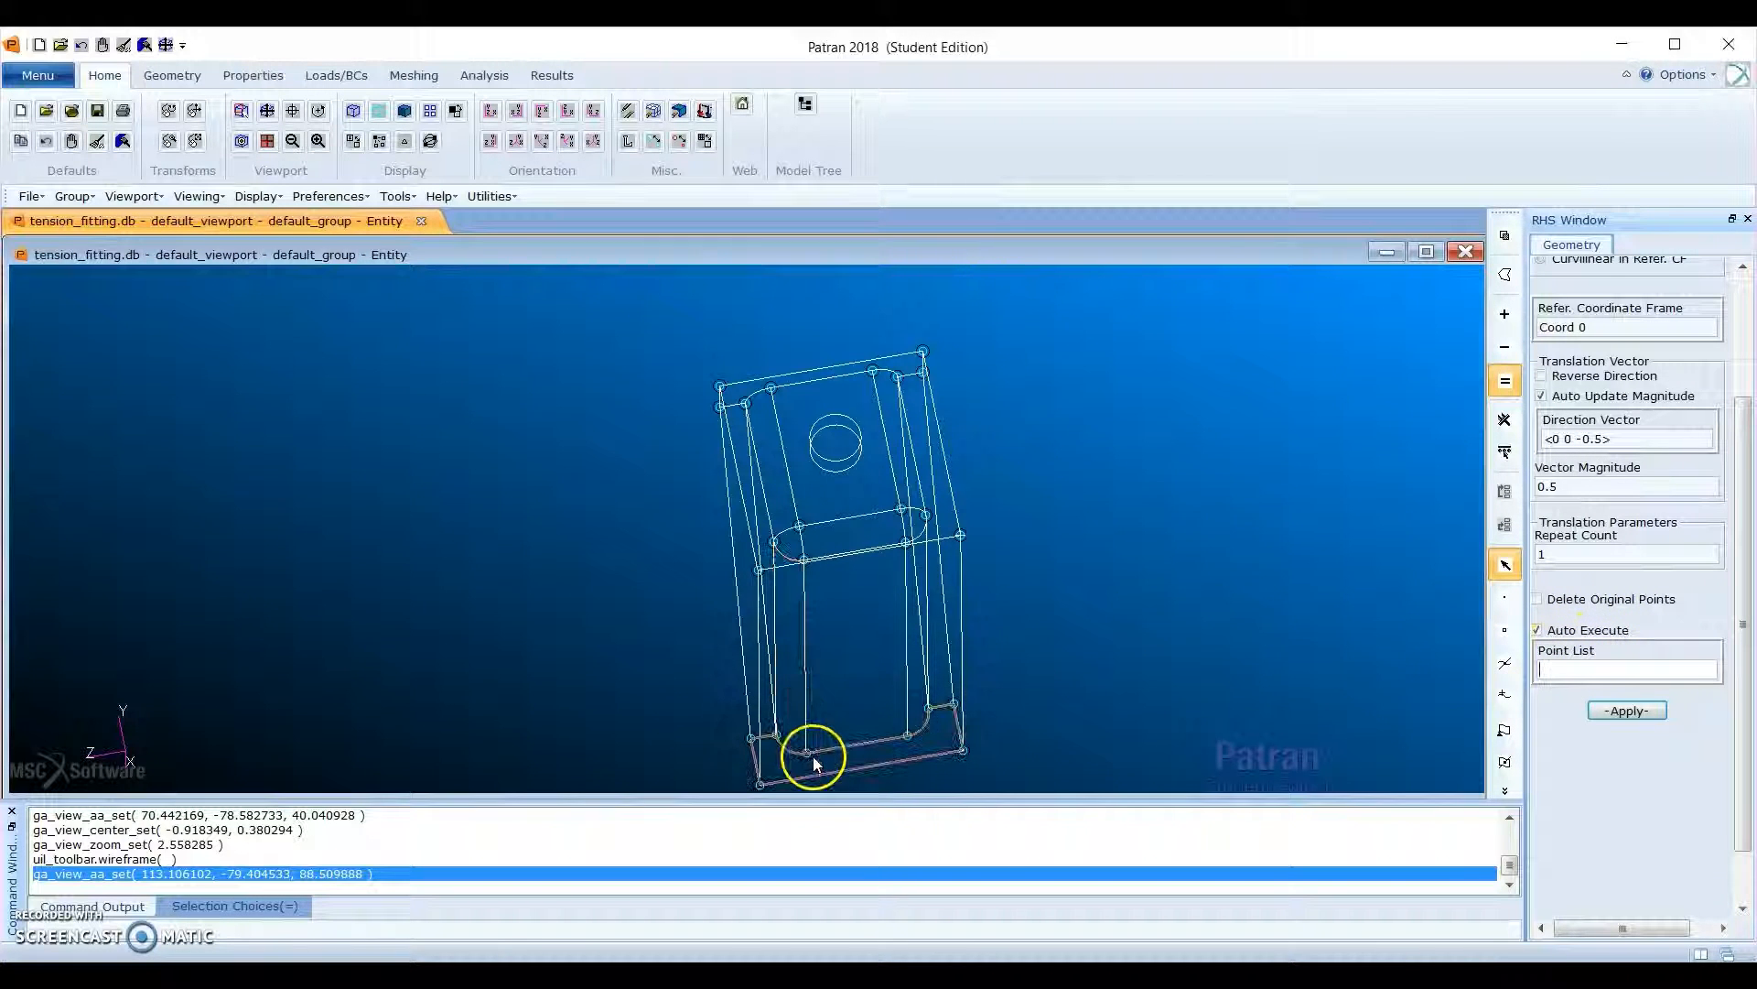
pyautogui.click(812, 756)
pyautogui.click(810, 755)
pyautogui.click(858, 749)
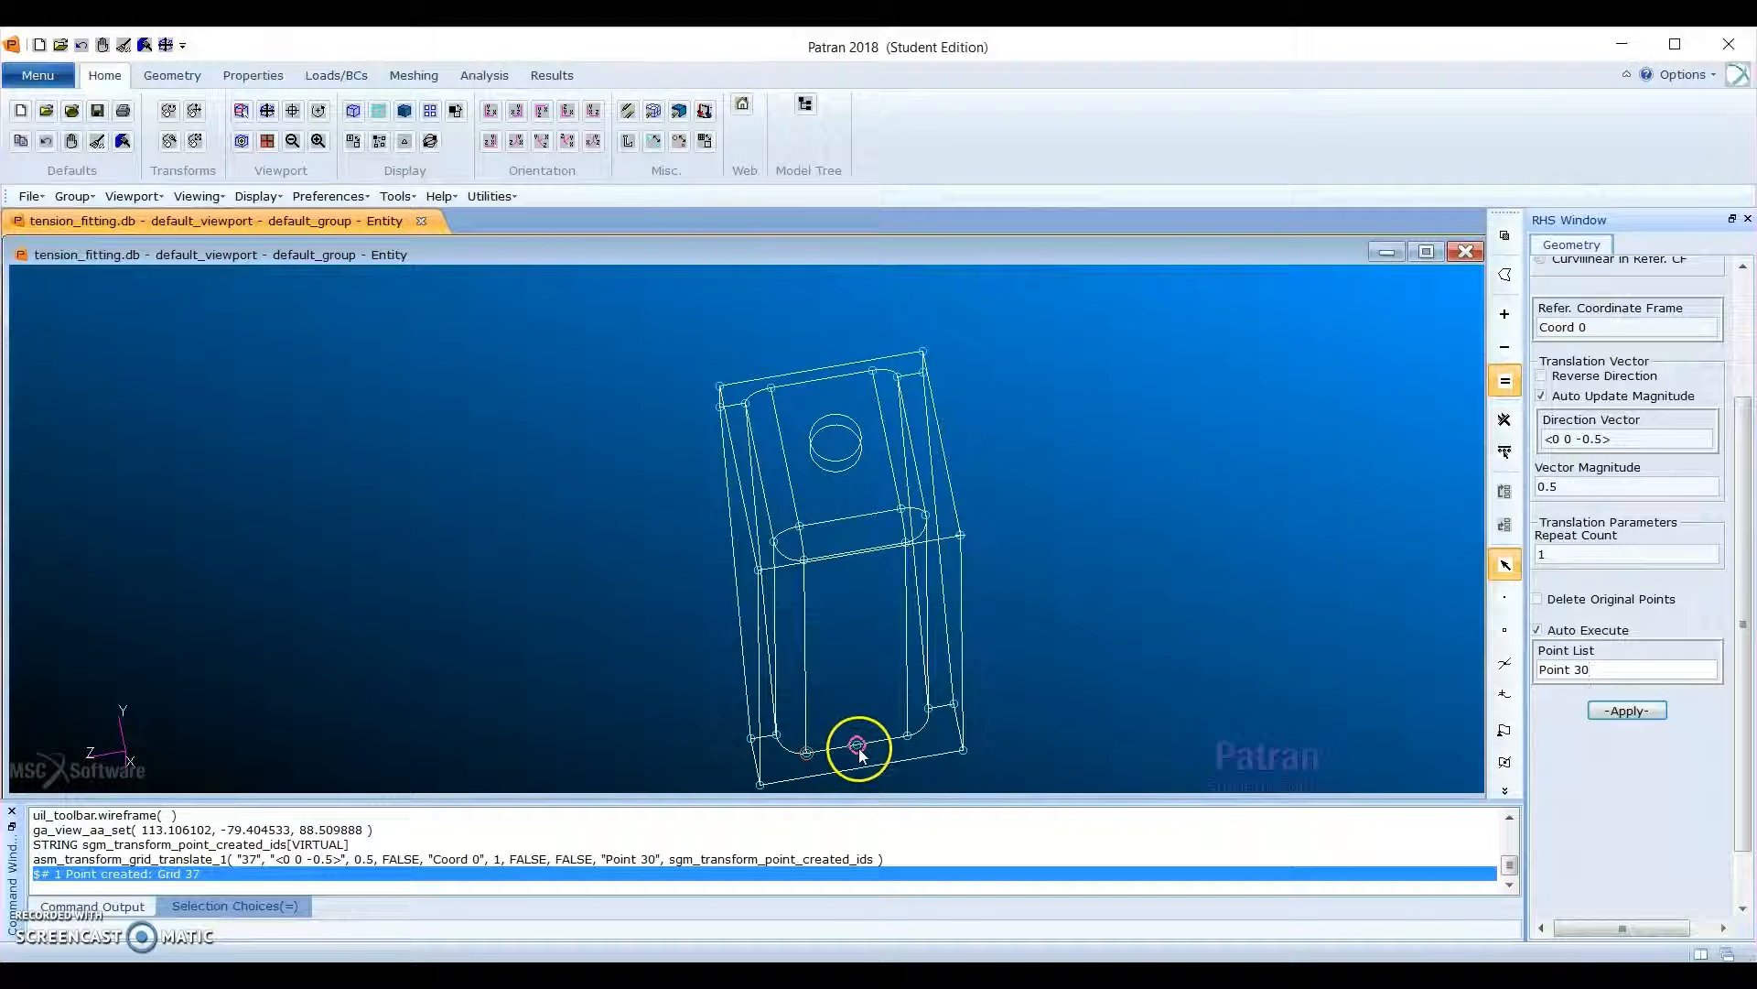
# Step: Set the direction vector to <-0.75 0 0> and create a translated copy of the middle point on the open front edge, Point 37
pyautogui.click(1558, 440)
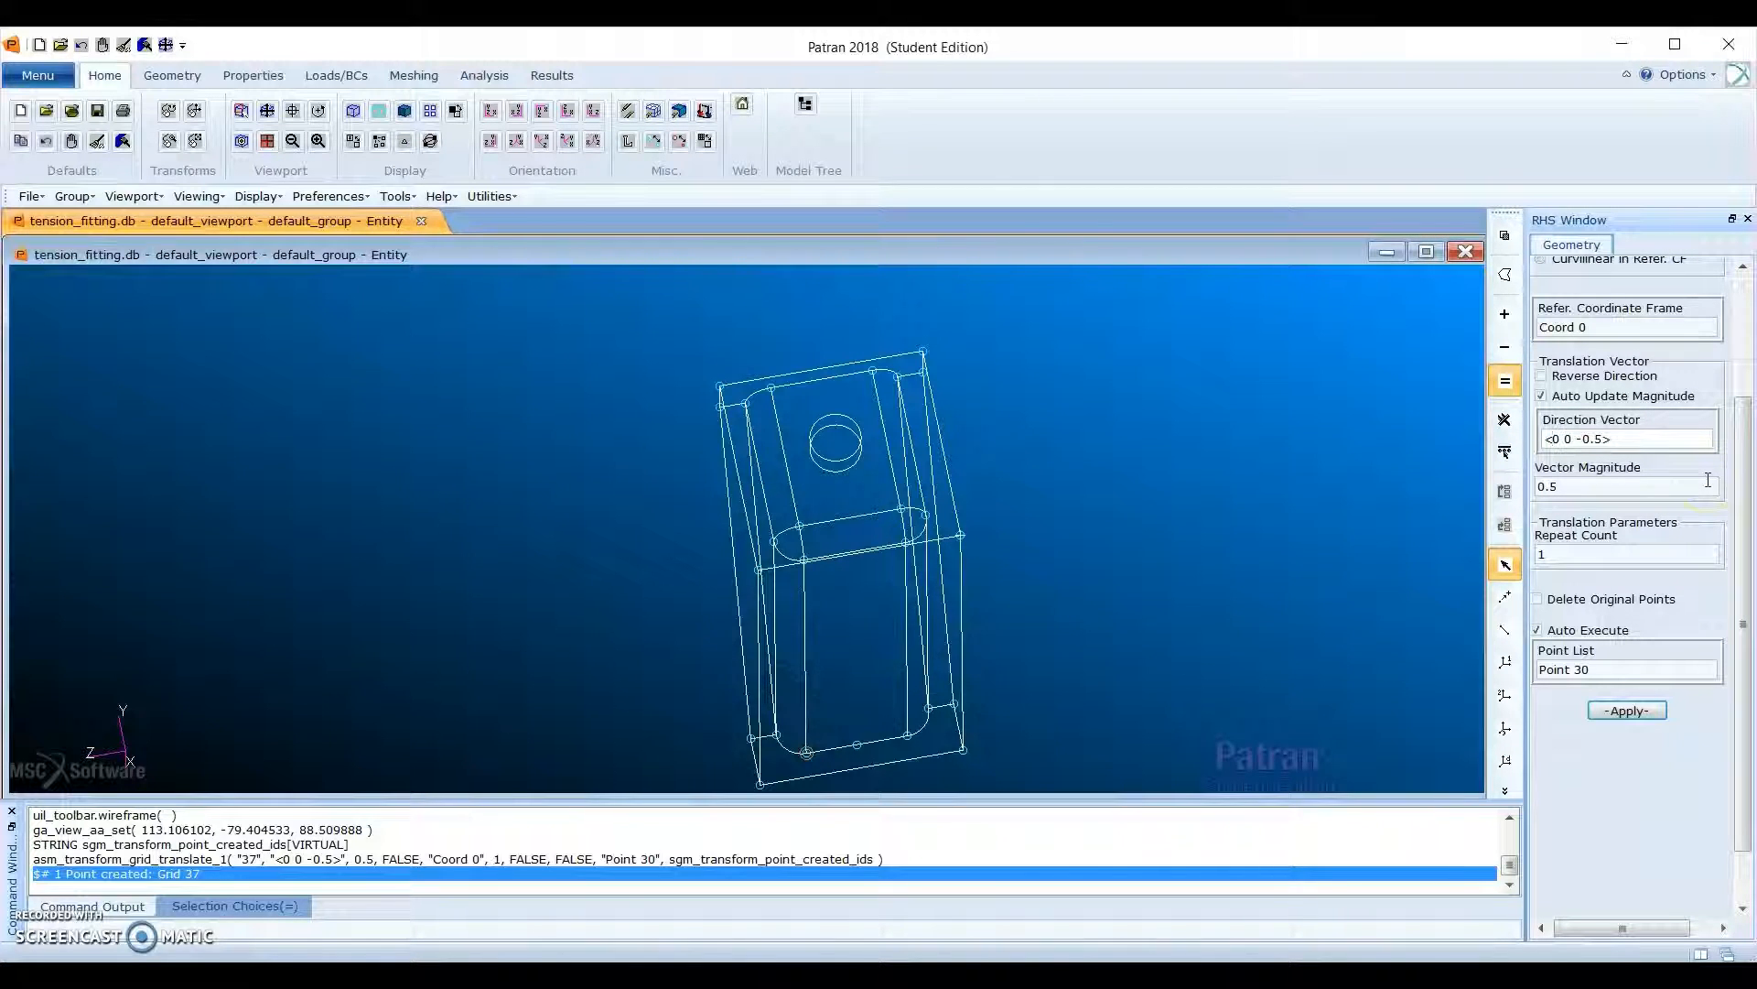
pyautogui.write('-0.75')
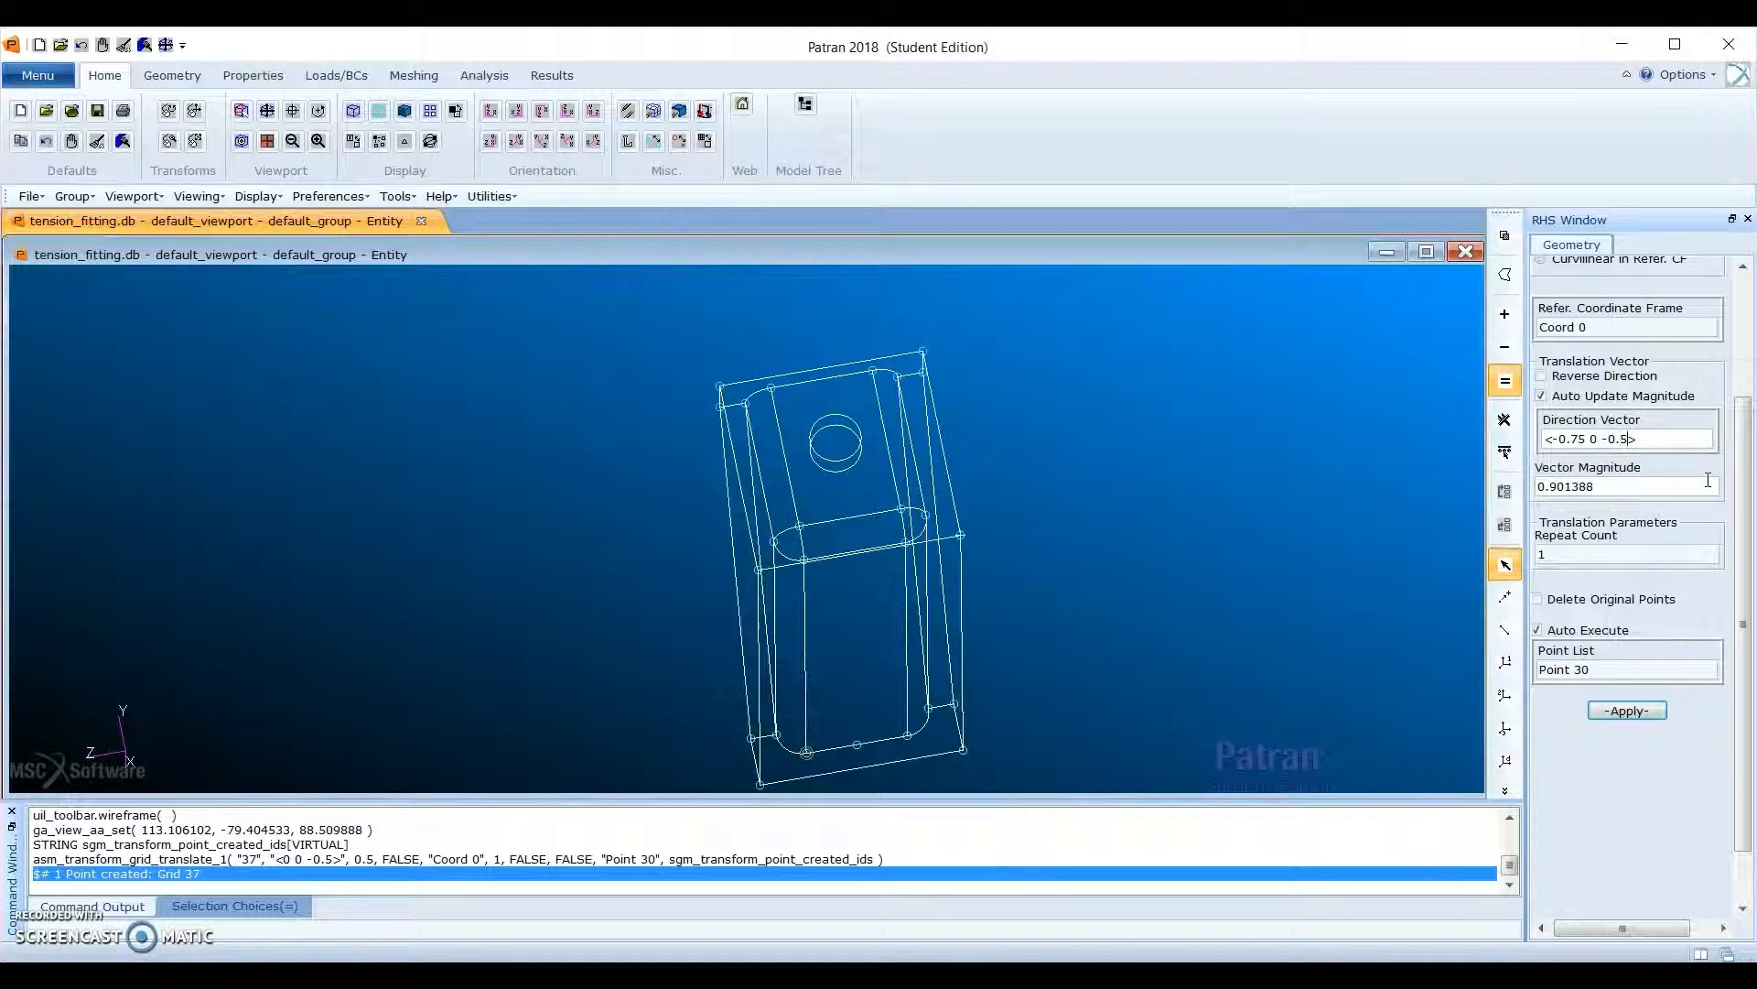
pyautogui.press('BackSpace')
pyautogui.press('BackSpace')
pyautogui.click(1597, 668)
pyautogui.click(1406, 657)
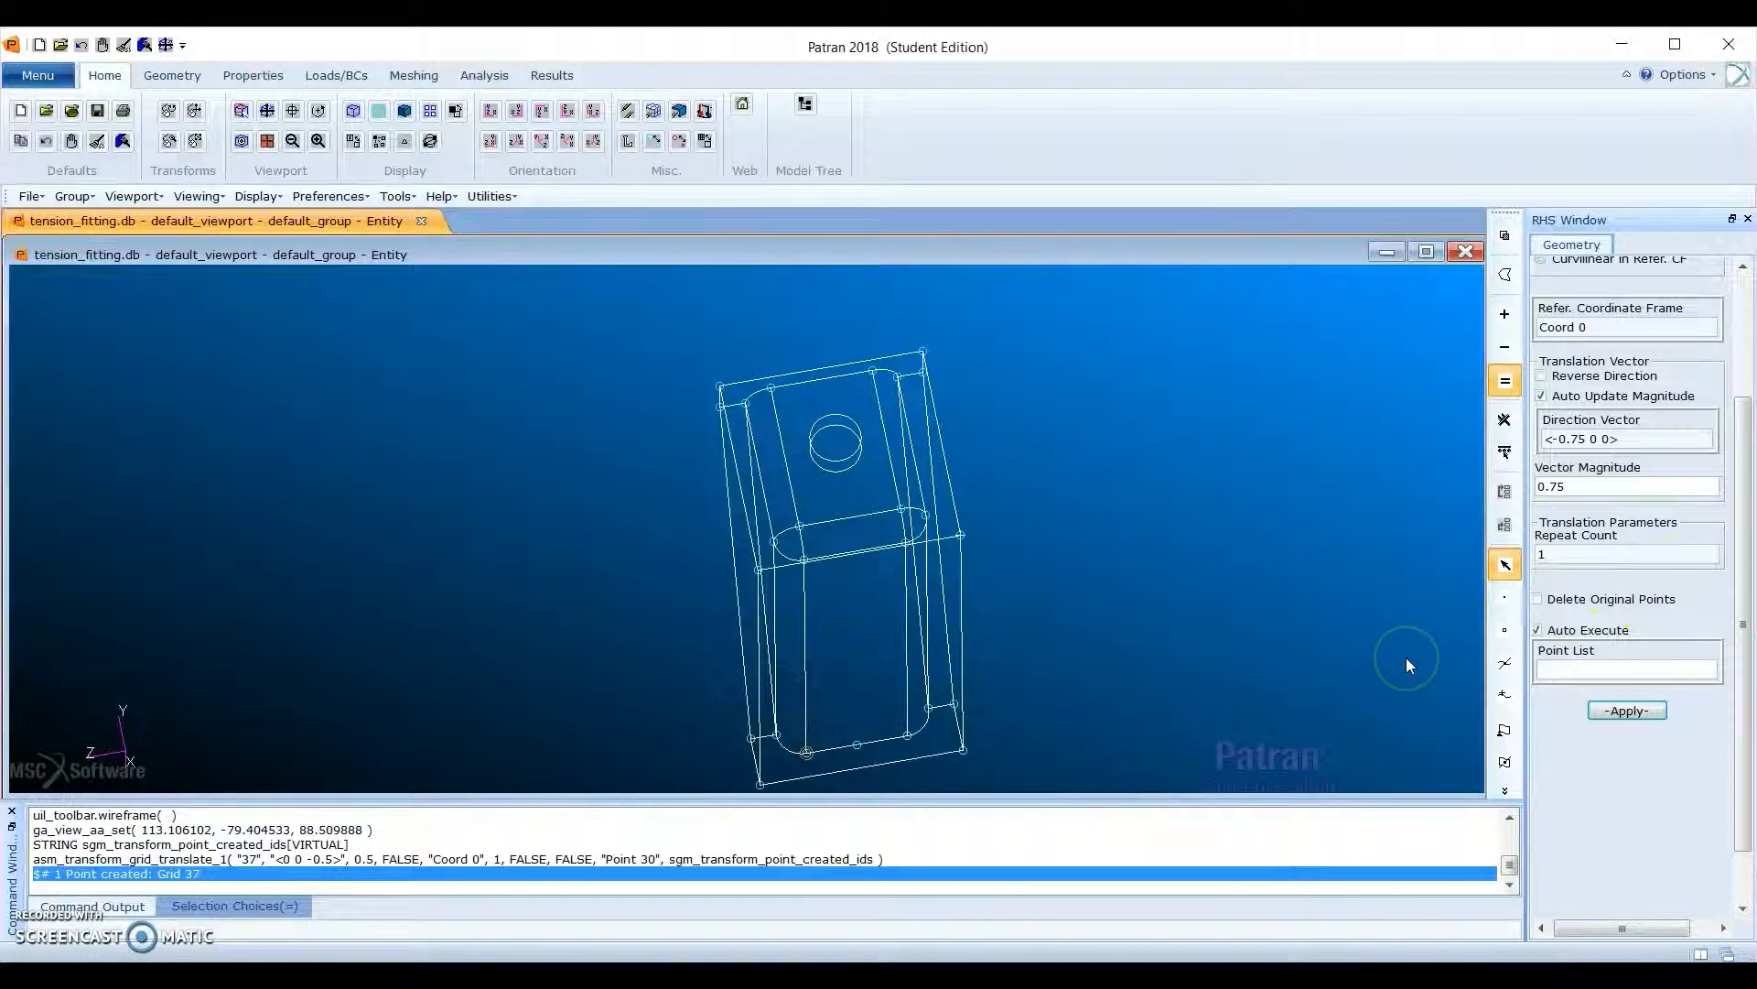
pyautogui.click(1589, 669)
pyautogui.click(858, 745)
pyautogui.click(1473, 691)
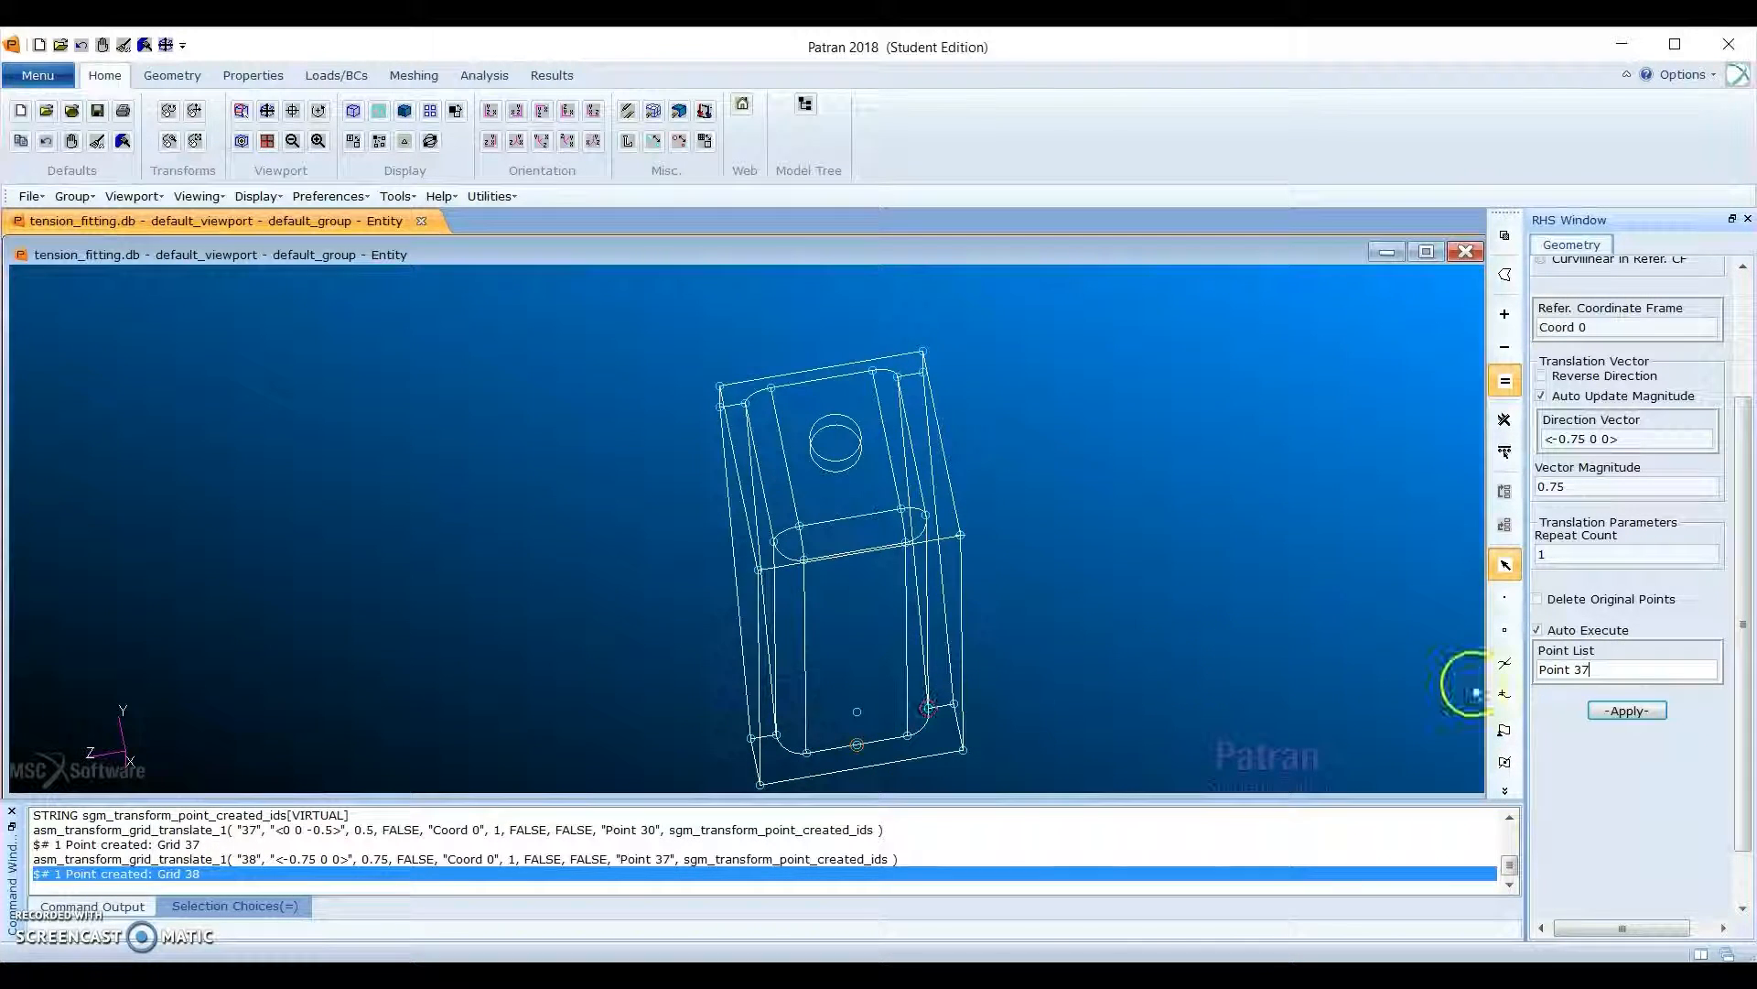
# Step: Set the point translation's direction vector to <-1.25 0 0>
pyautogui.click(1571, 437)
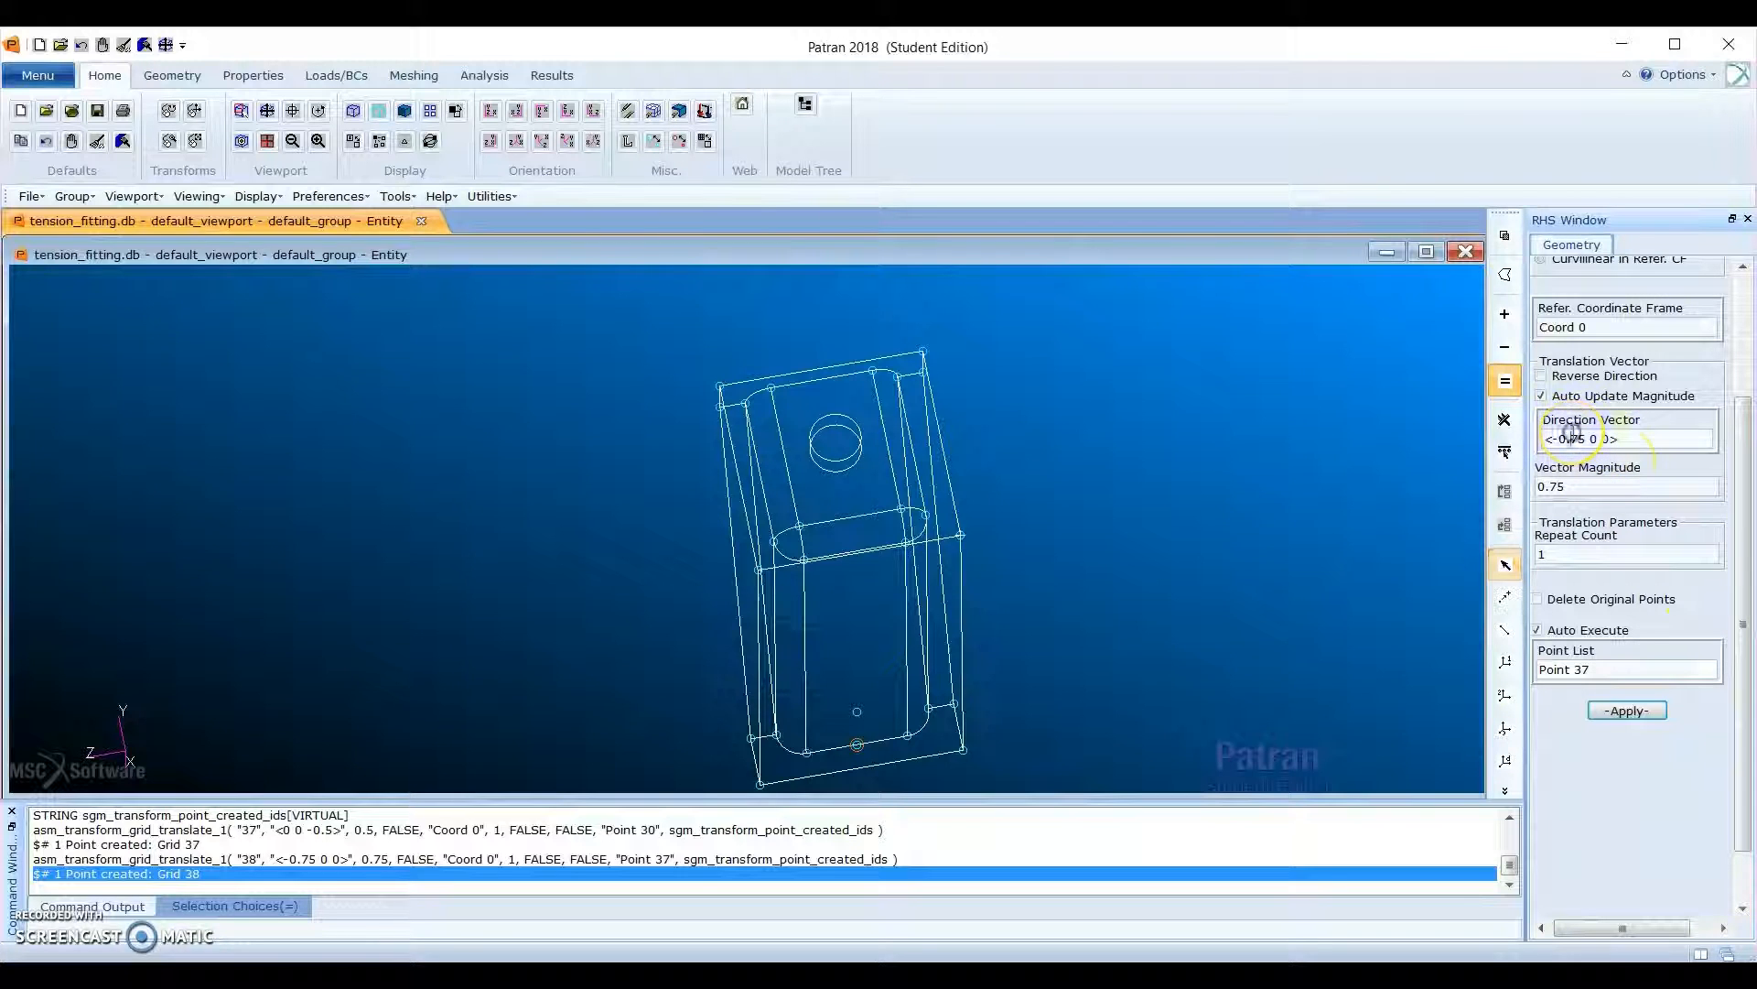
pyautogui.press('BackSpace')
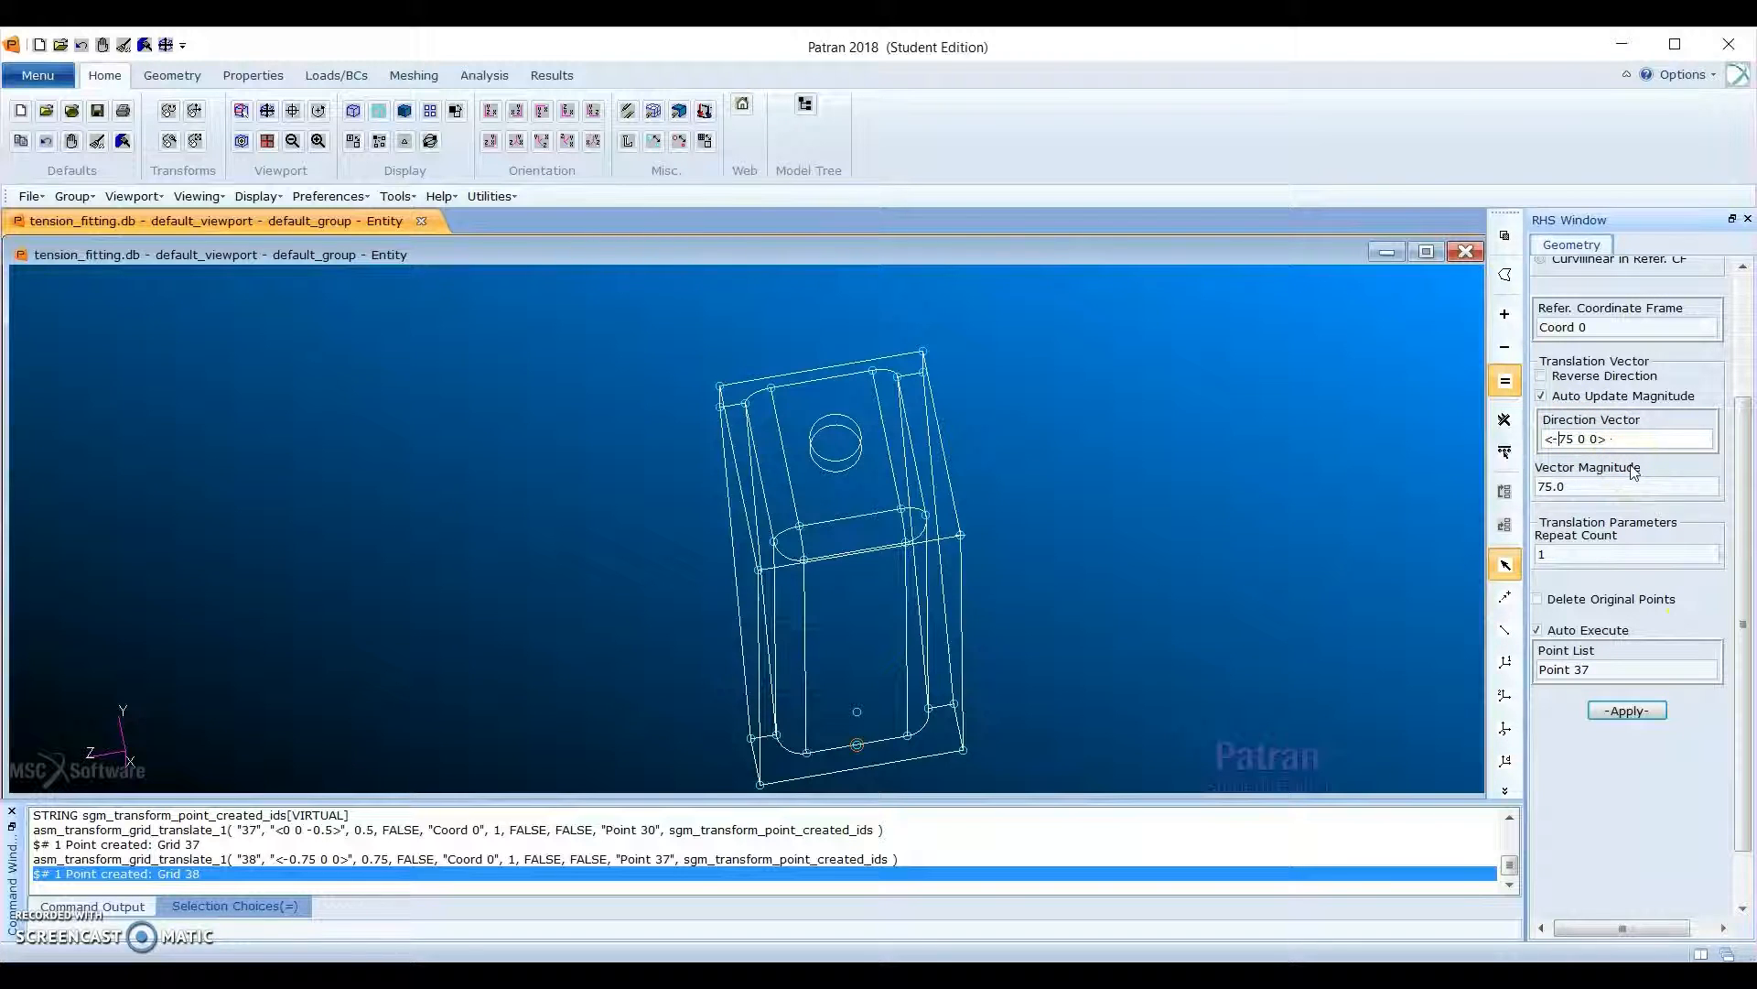
pyautogui.press('Delete')
pyautogui.press('Delete')
pyautogui.press('BackSpace')
pyautogui.write('1.25')
pyautogui.click(1597, 669)
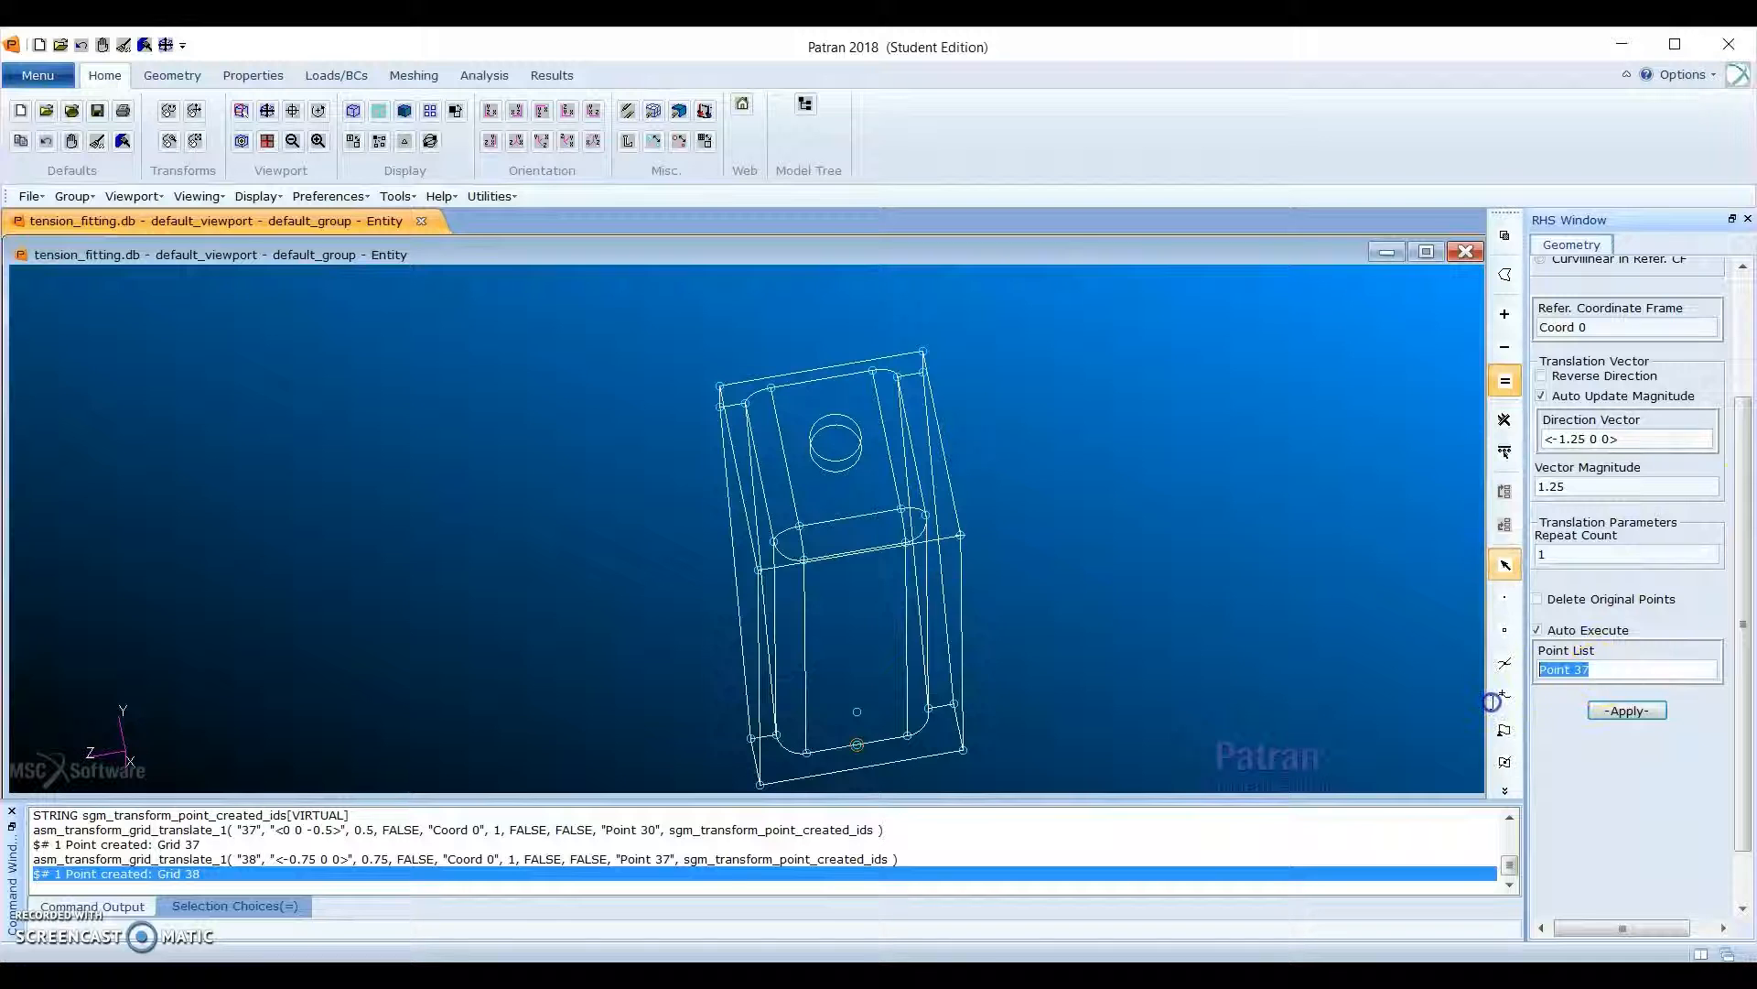
# Step: Translate the floor point nearest the open front, Point 38, with repeat count 2 and direction vector <-1.5 0 0>
pyautogui.click(1601, 550)
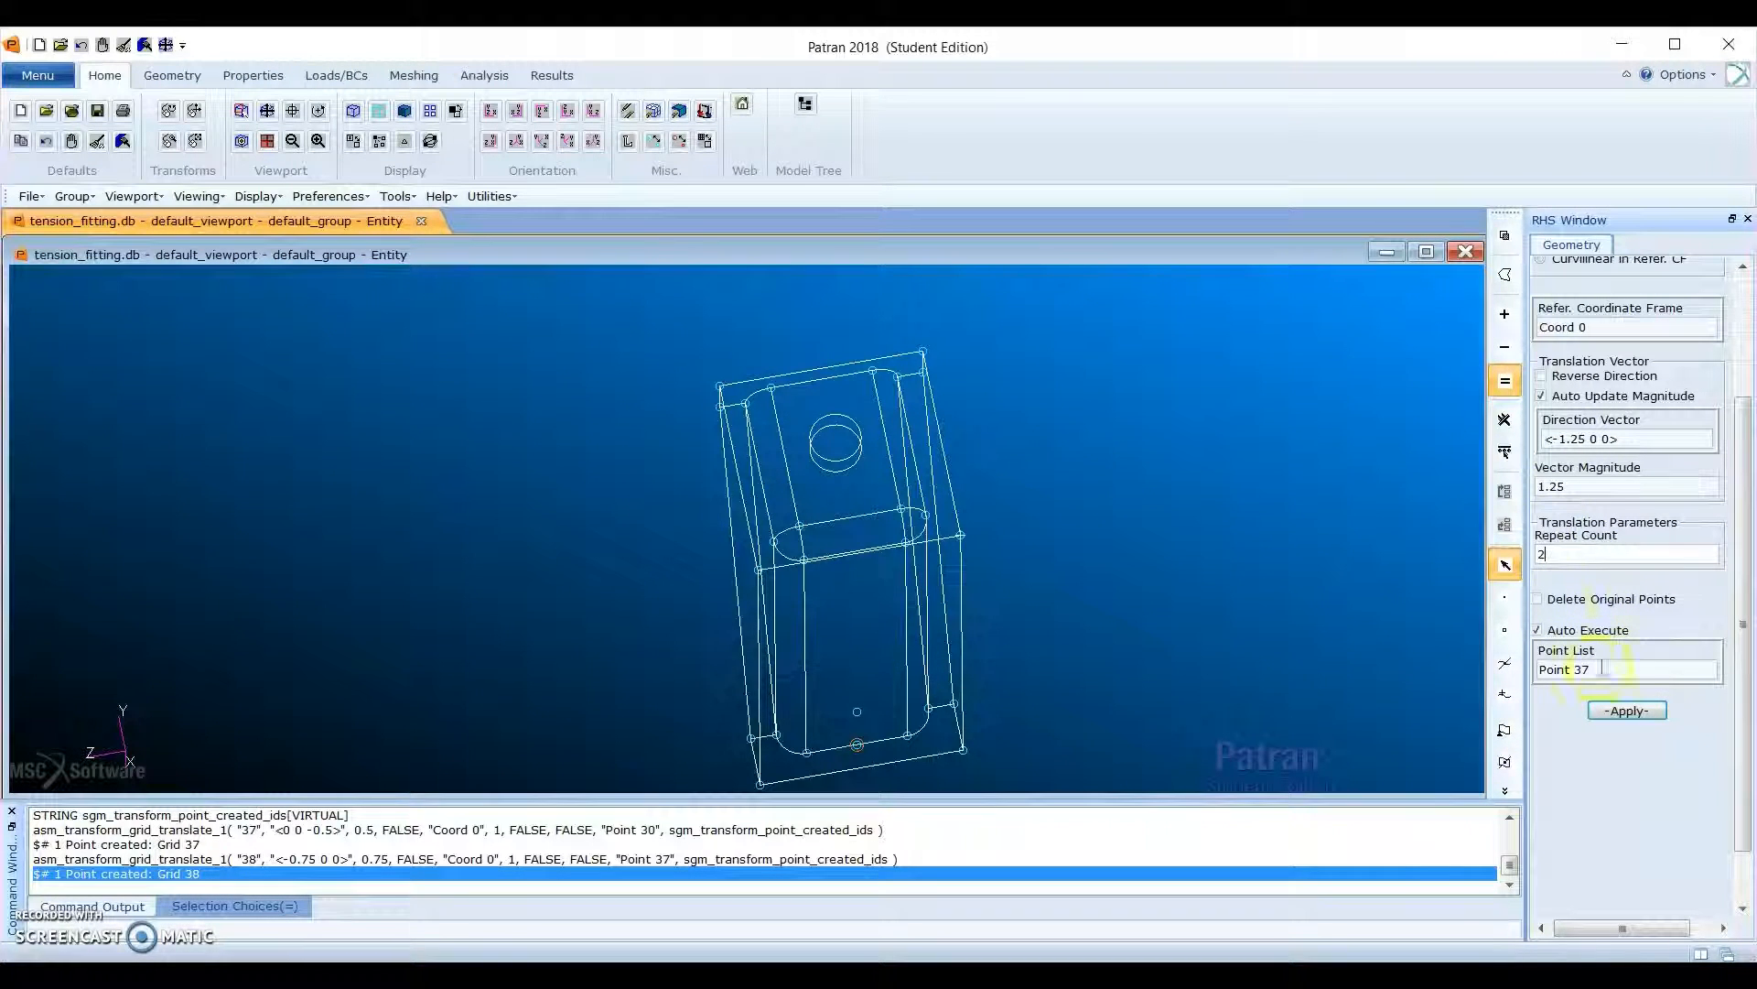
pyautogui.click(1602, 668)
pyautogui.press('Delete')
pyautogui.click(1144, 679)
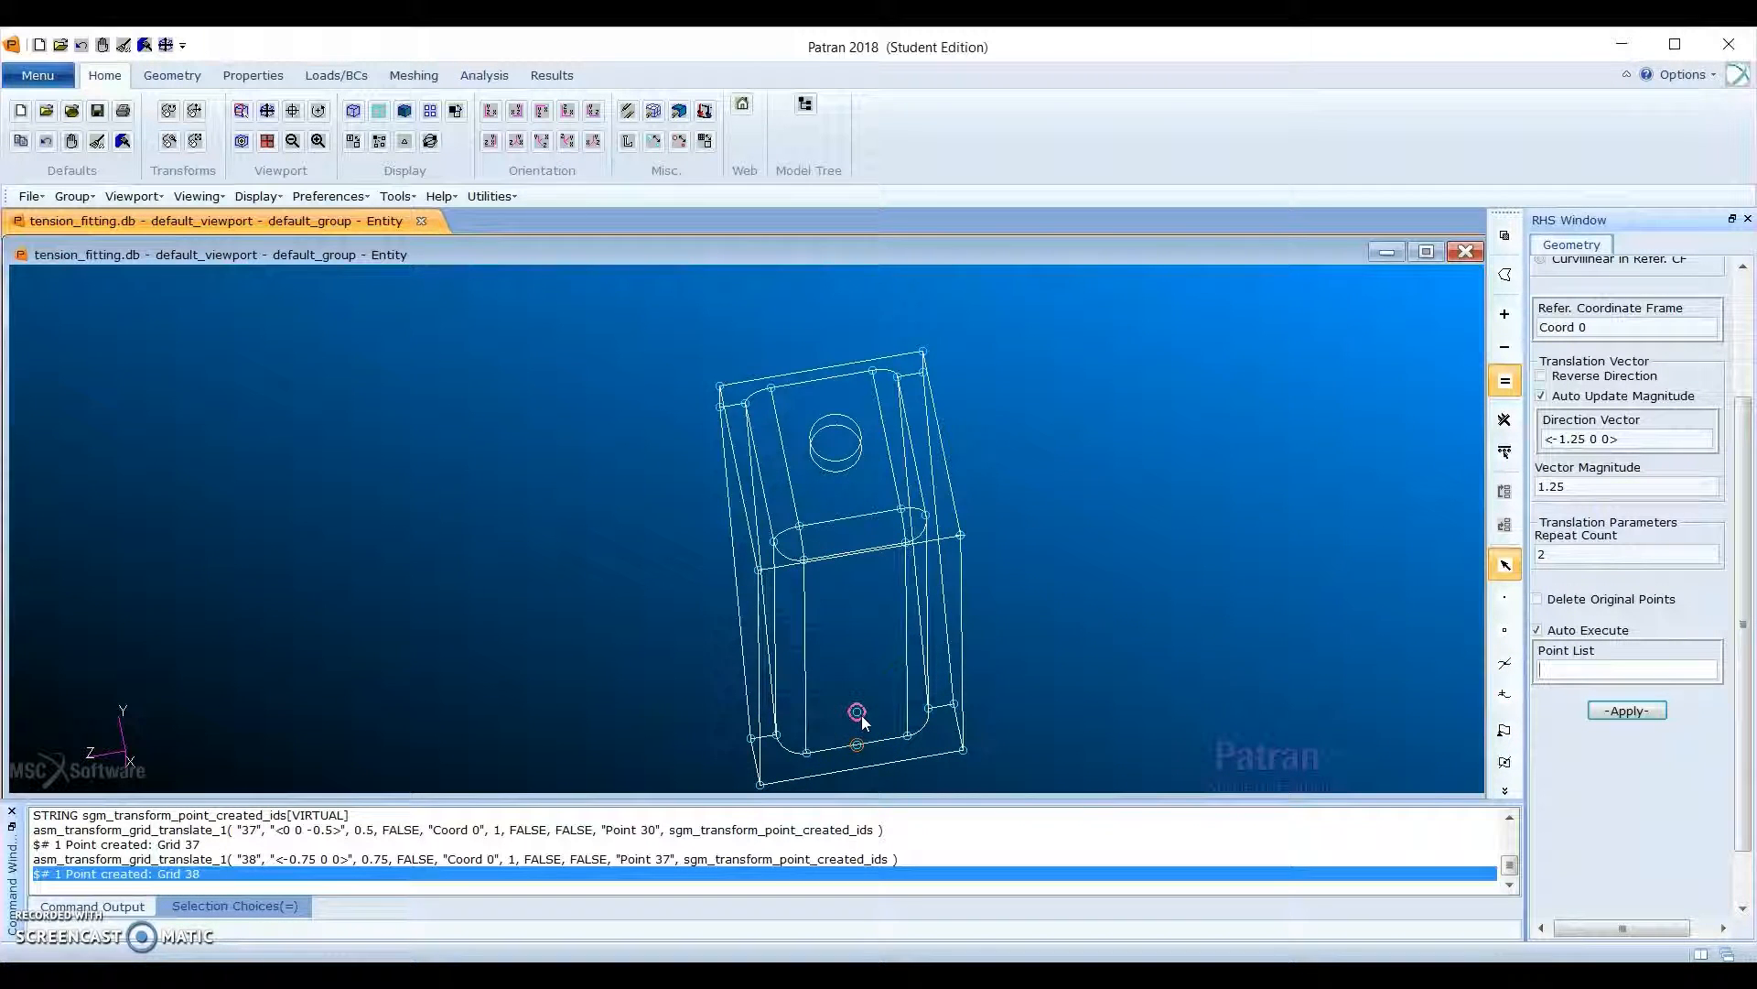
pyautogui.click(1569, 438)
pyautogui.press('BackSpace')
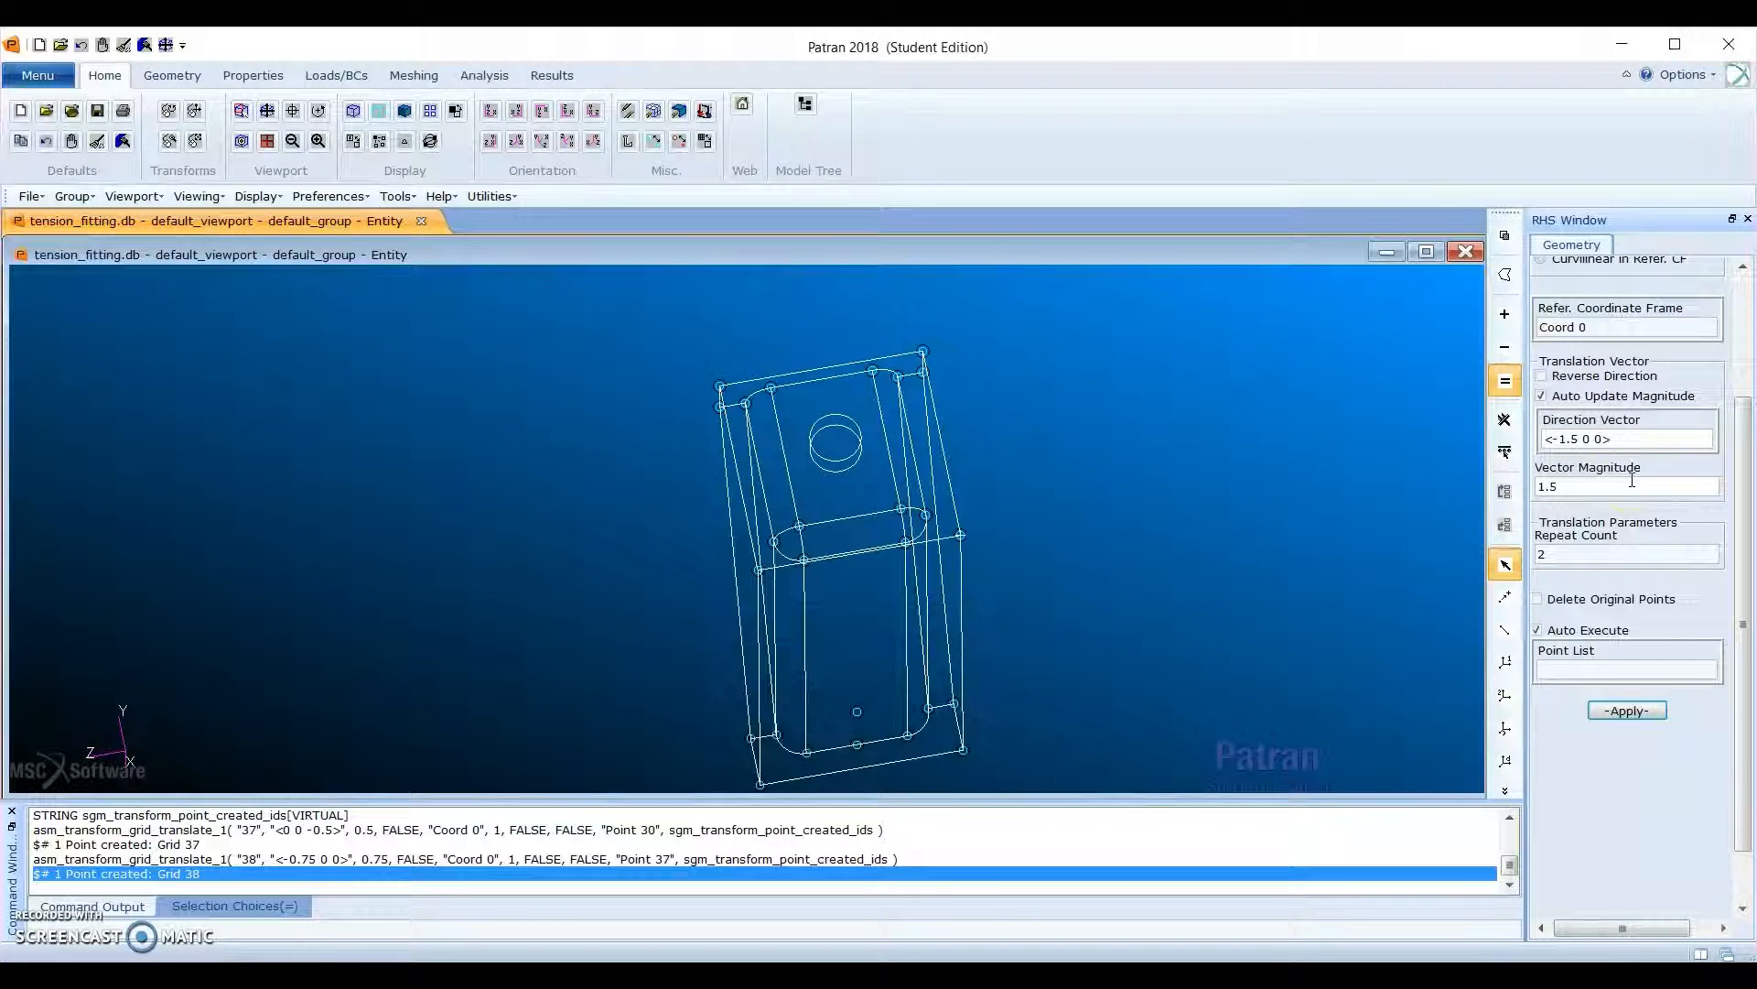
pyautogui.click(1617, 669)
pyautogui.click(857, 707)
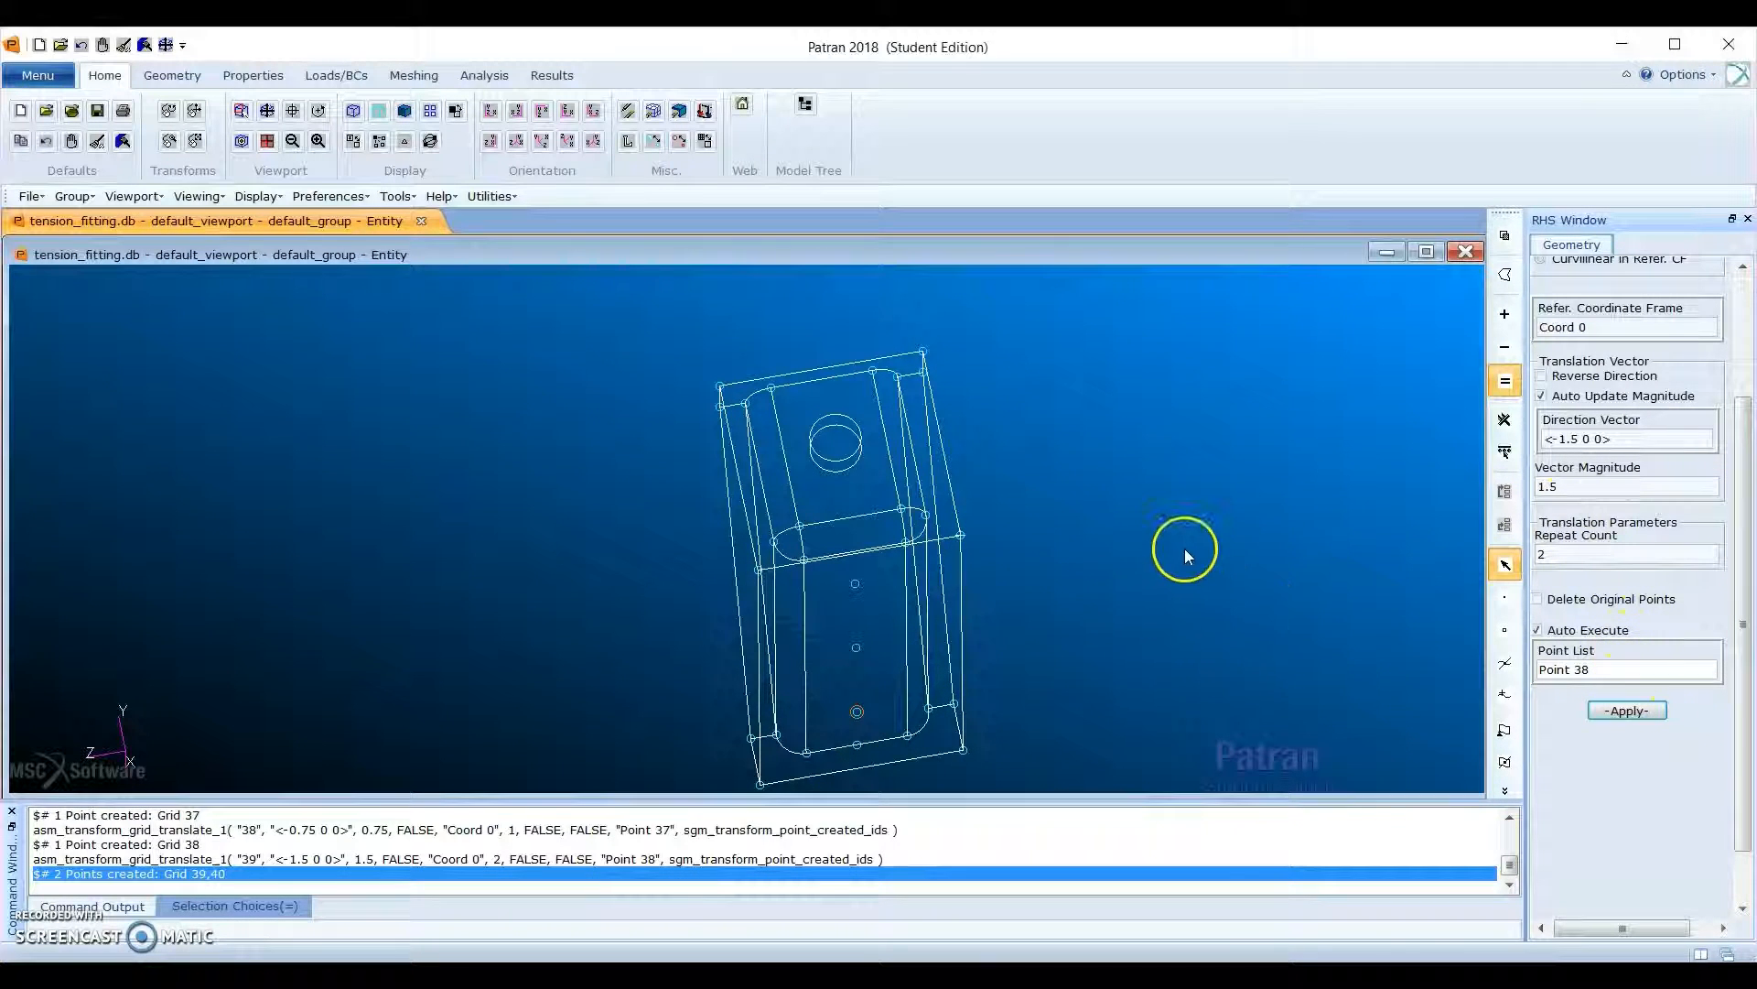
# Step: Inspect the row of points along the fitting's floor and display the model with smooth shading
pyautogui.scroll(2, 897, 688)
pyautogui.moveTo(897, 688); pyautogui.dragTo(1166, 588, button='middle')
pyautogui.moveTo(922, 693)
pyautogui.mouseDown(button='middle')
pyautogui.moveTo(939, 658)
pyautogui.moveTo(921, 678)
pyautogui.moveTo(935, 680)
pyautogui.mouseUp(button='middle')
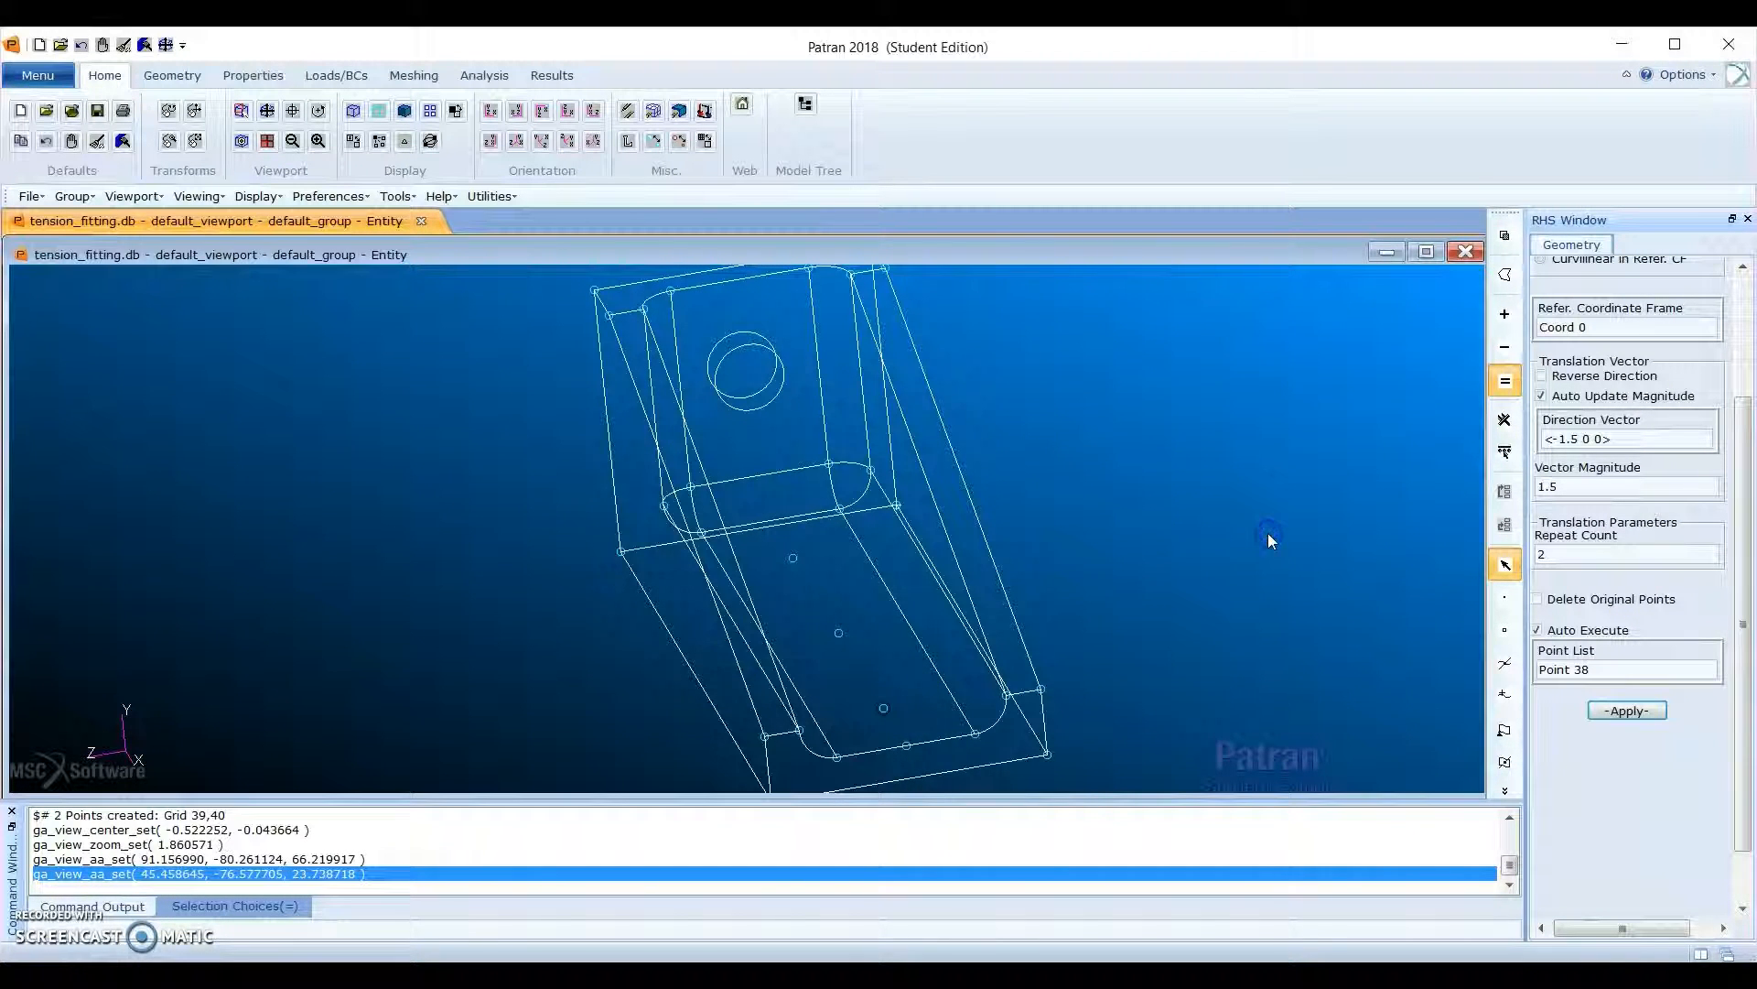
pyautogui.press('alt')
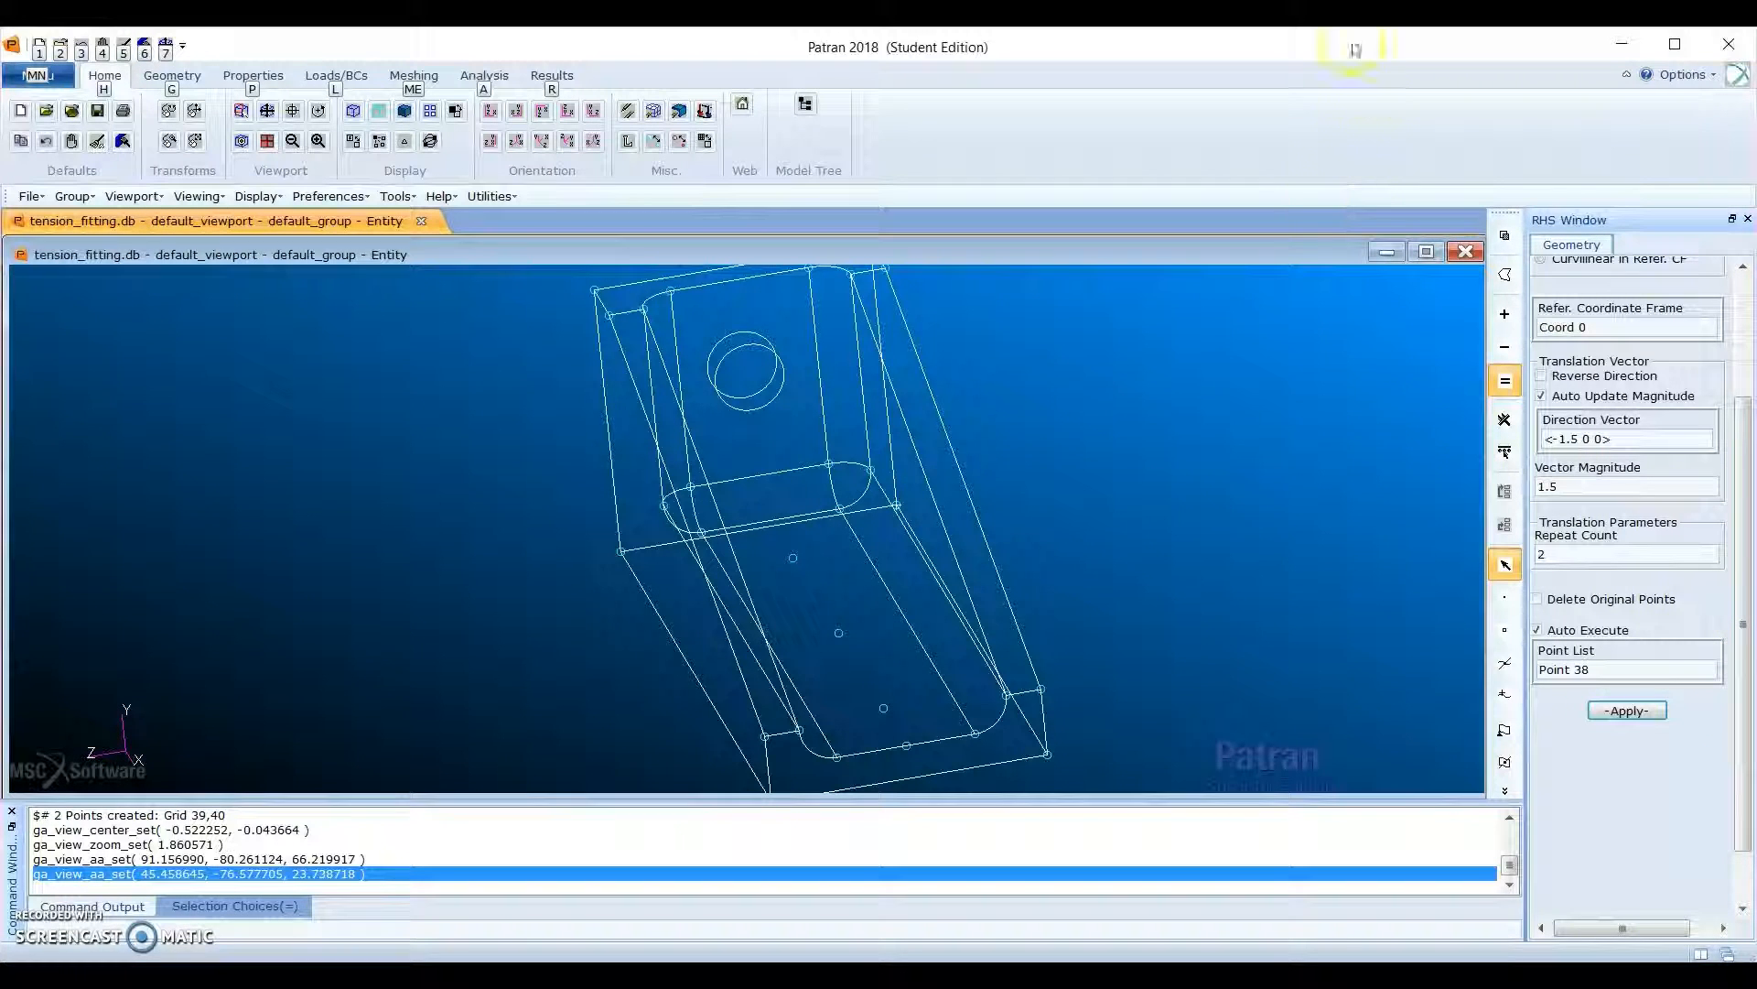
pyautogui.press('alt')
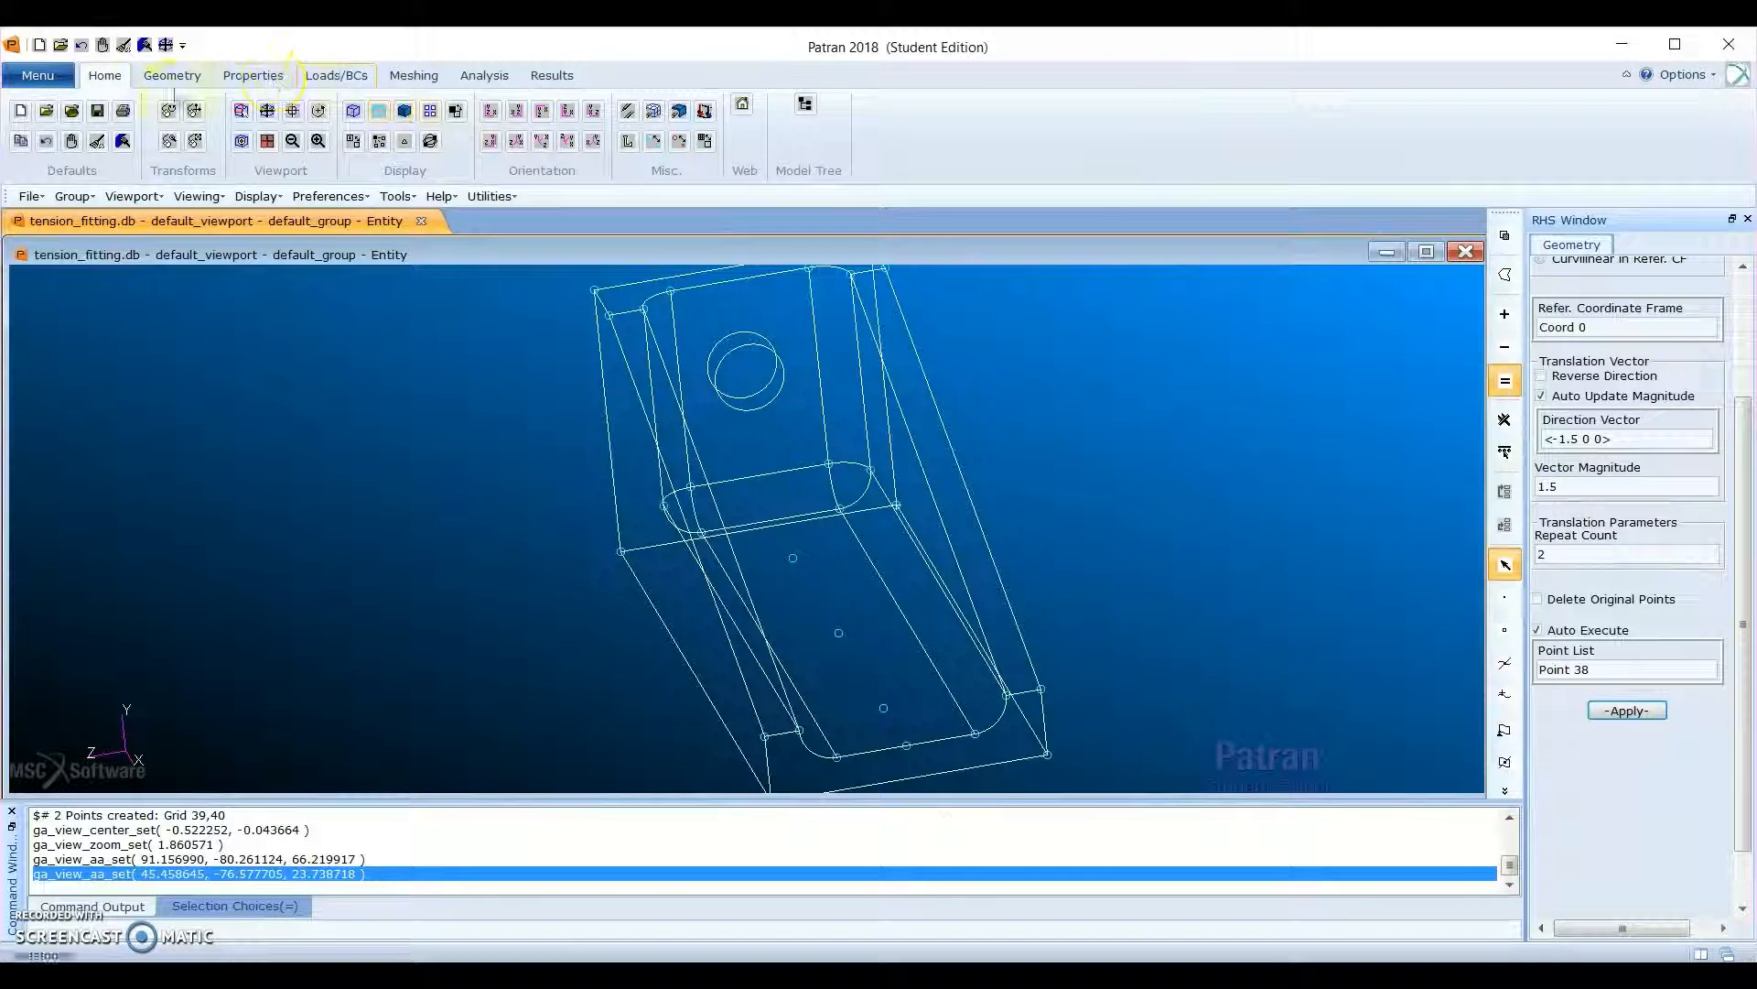
pyautogui.click(404, 111)
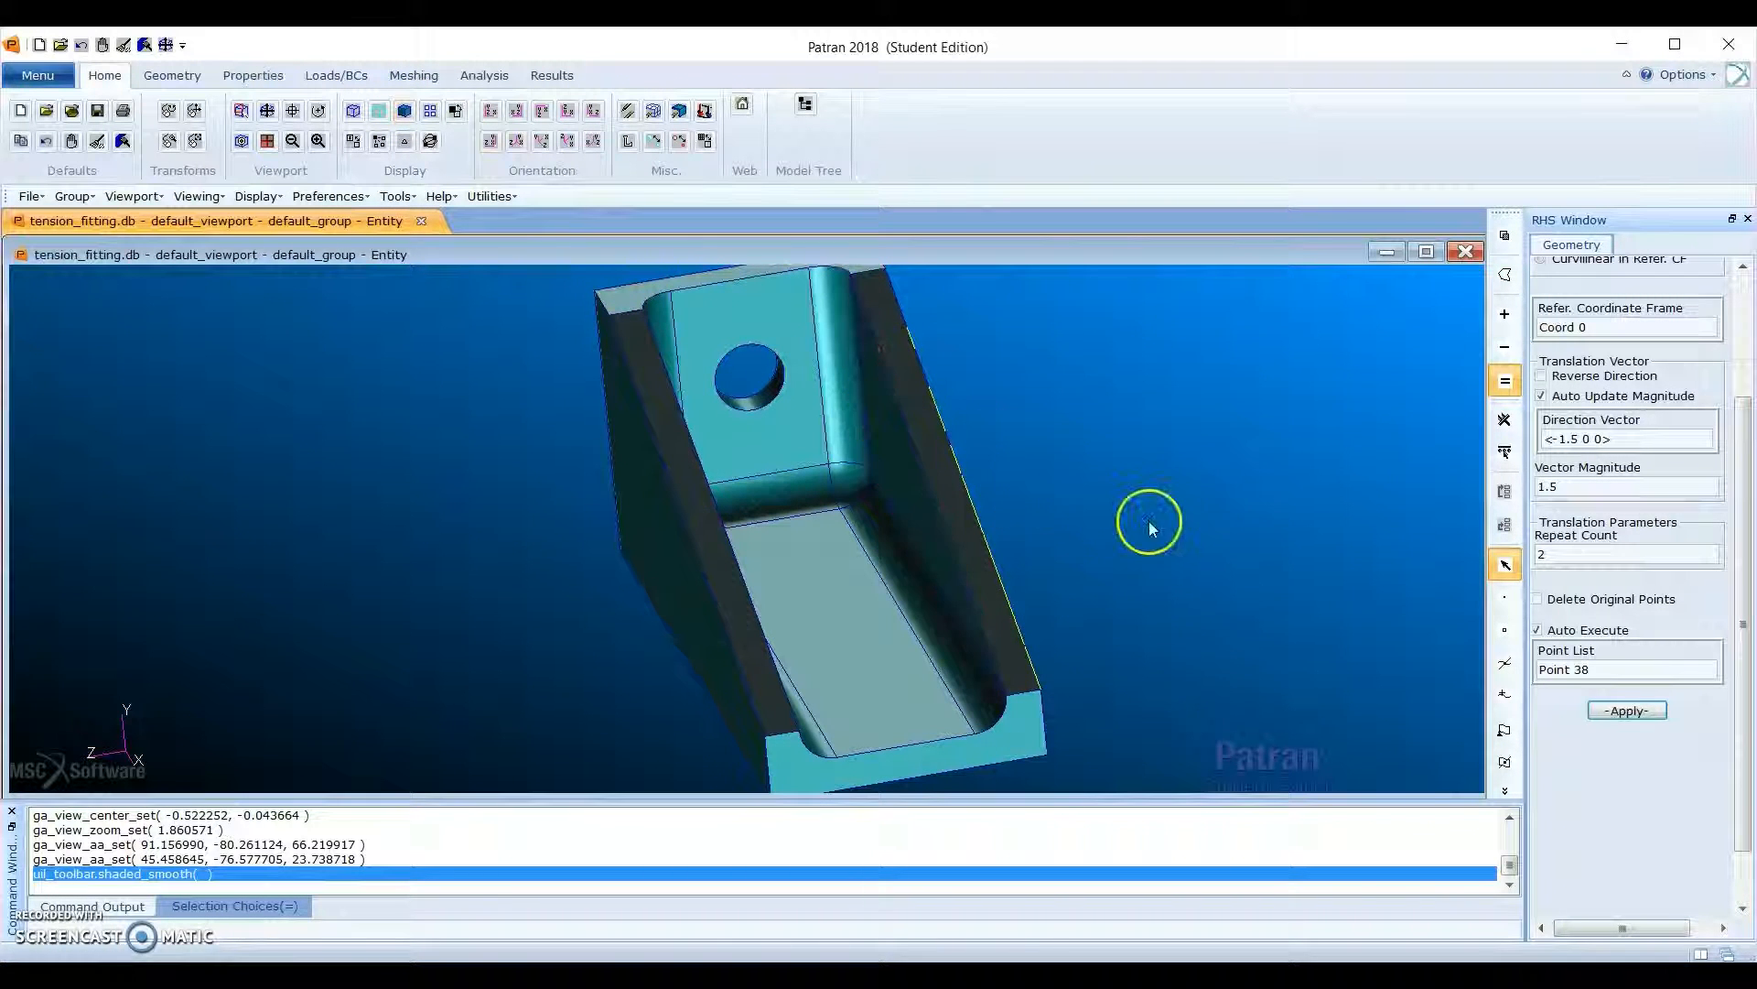
# Step: Set up the creation of a solid cylinder primitive with height -1.0 and radius 0.125
pyautogui.click(172, 75)
pyautogui.click(151, 135)
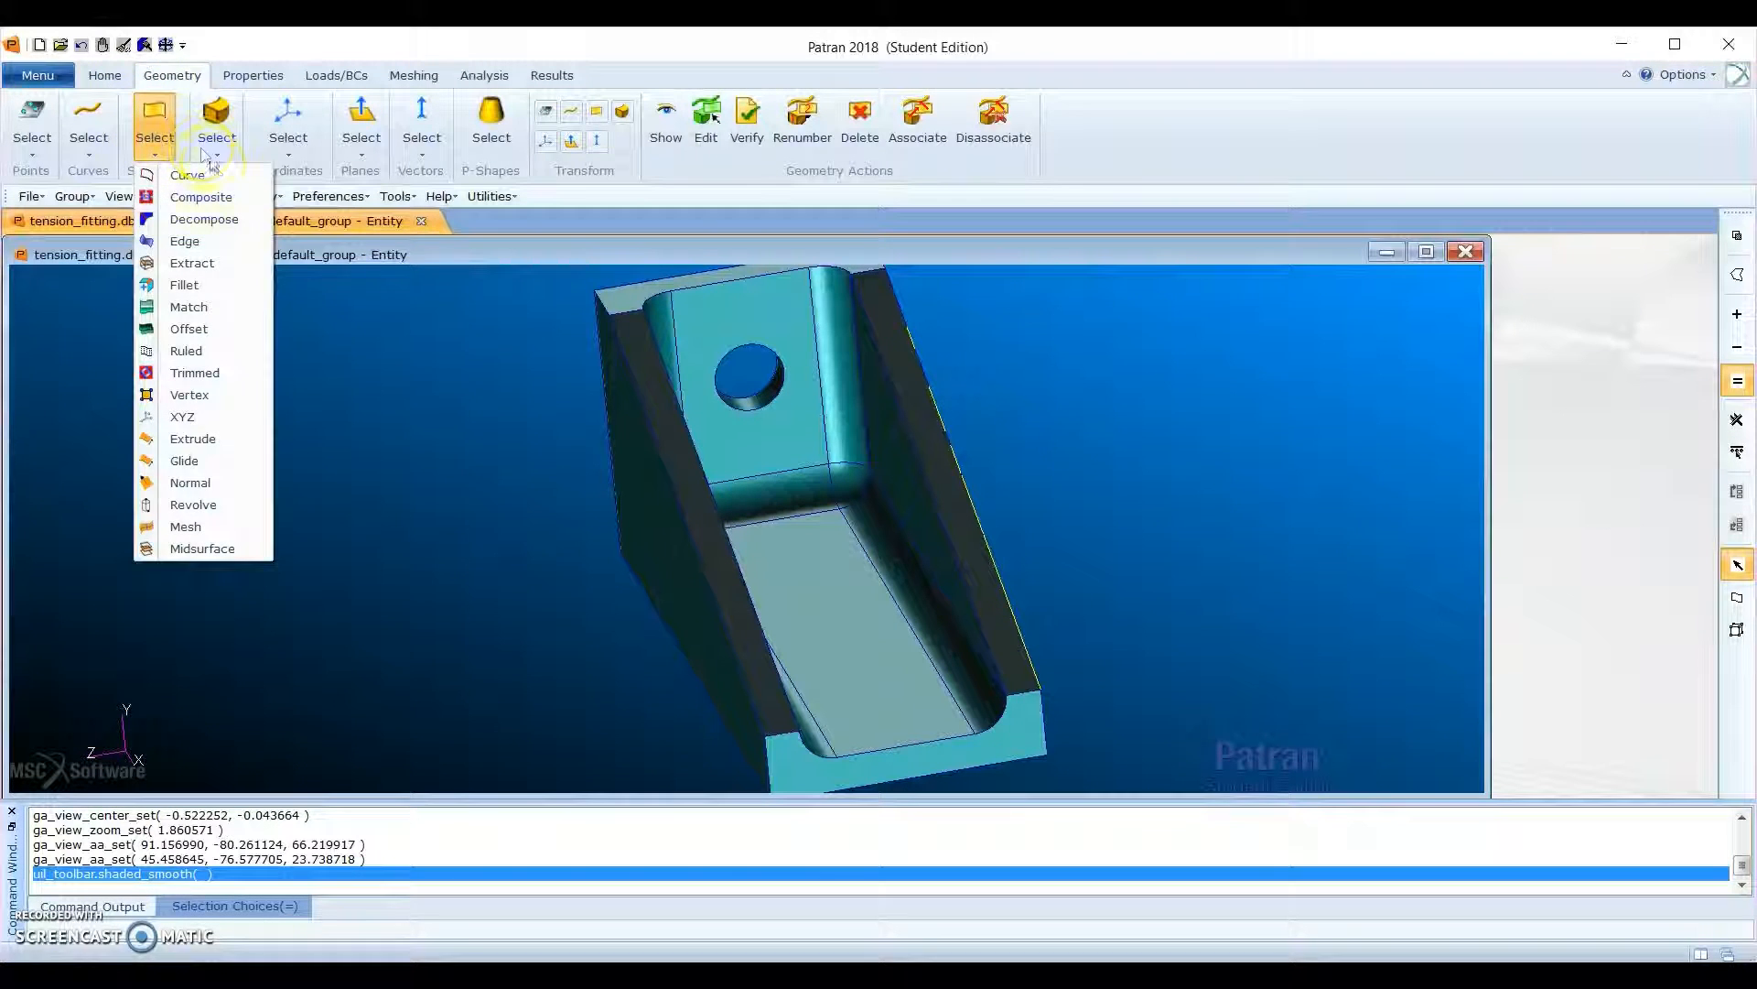
pyautogui.click(167, 216)
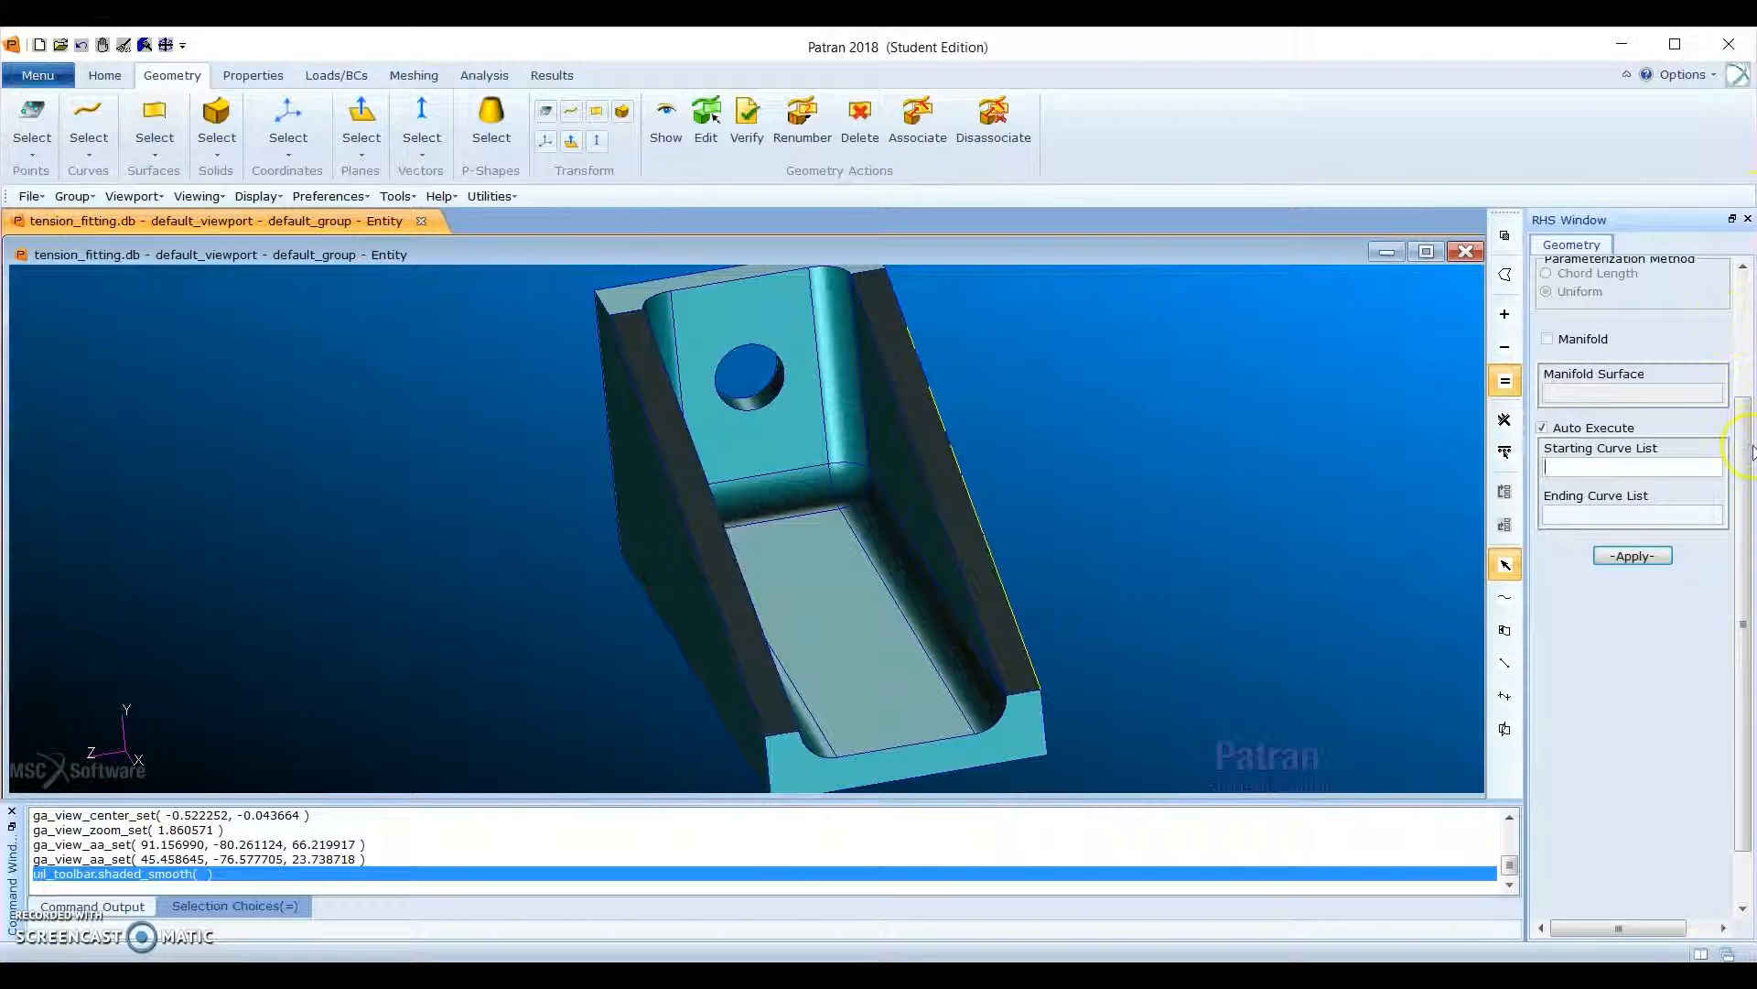
pyautogui.moveTo(1750, 451); pyautogui.dragTo(1744, 329)
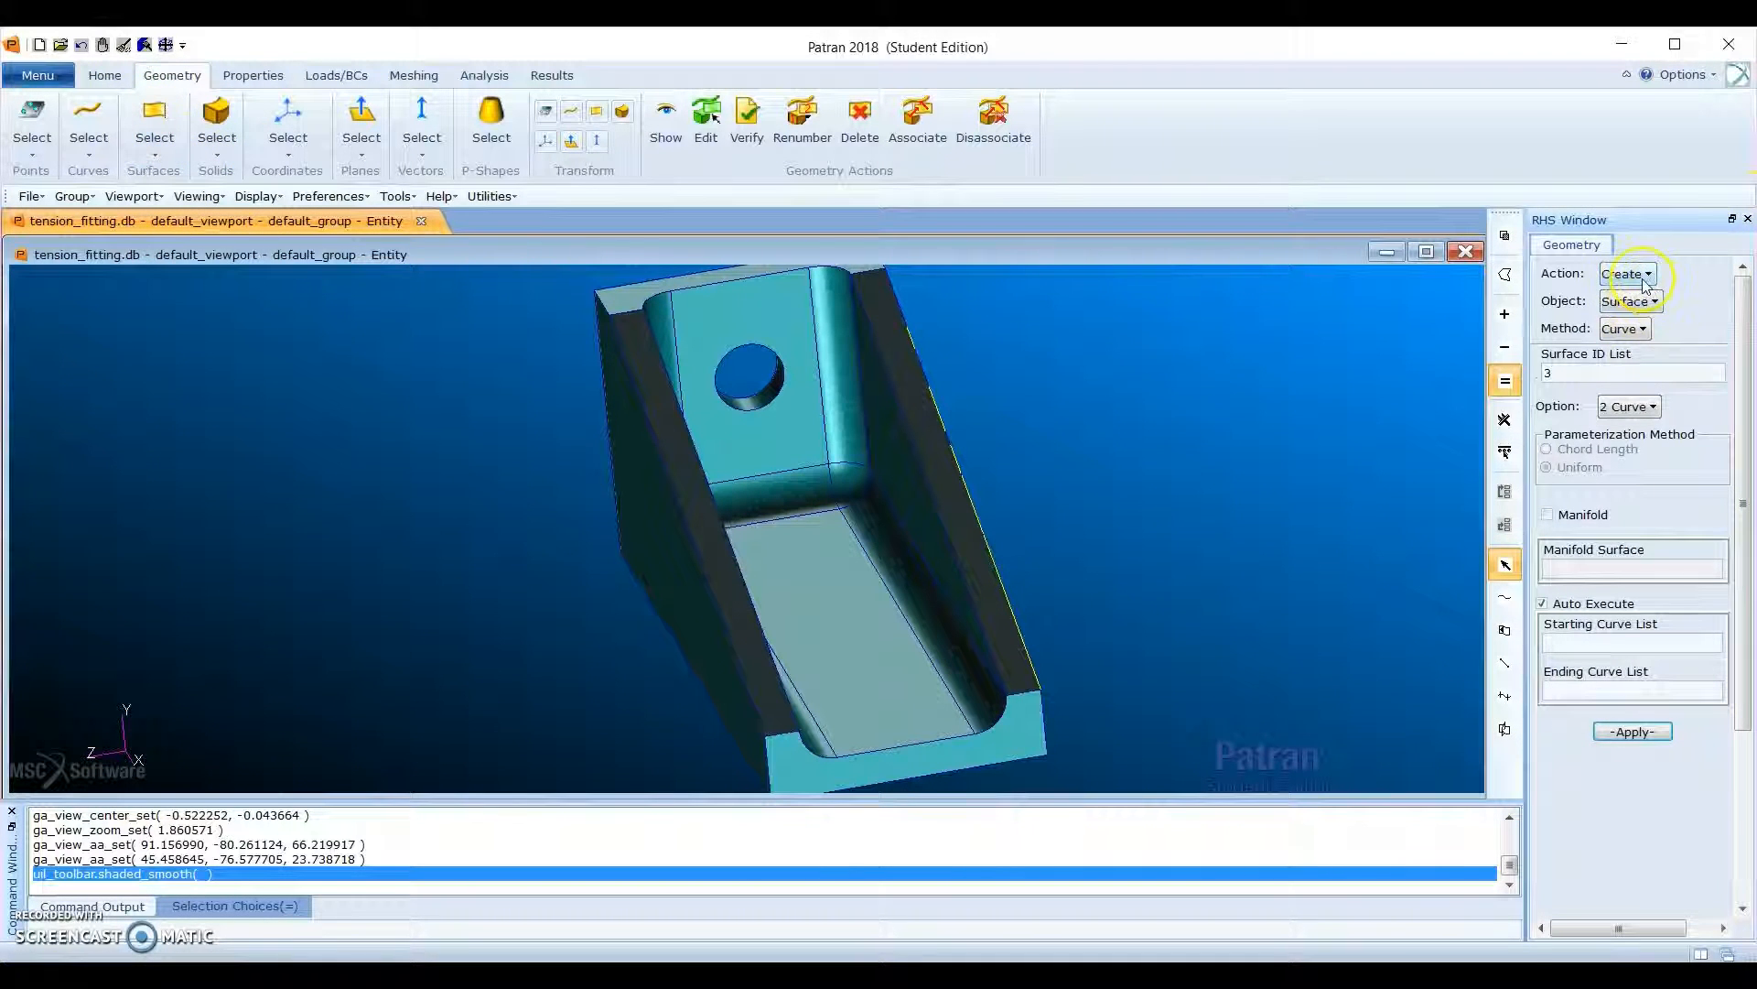
pyautogui.click(1630, 301)
pyautogui.click(1661, 391)
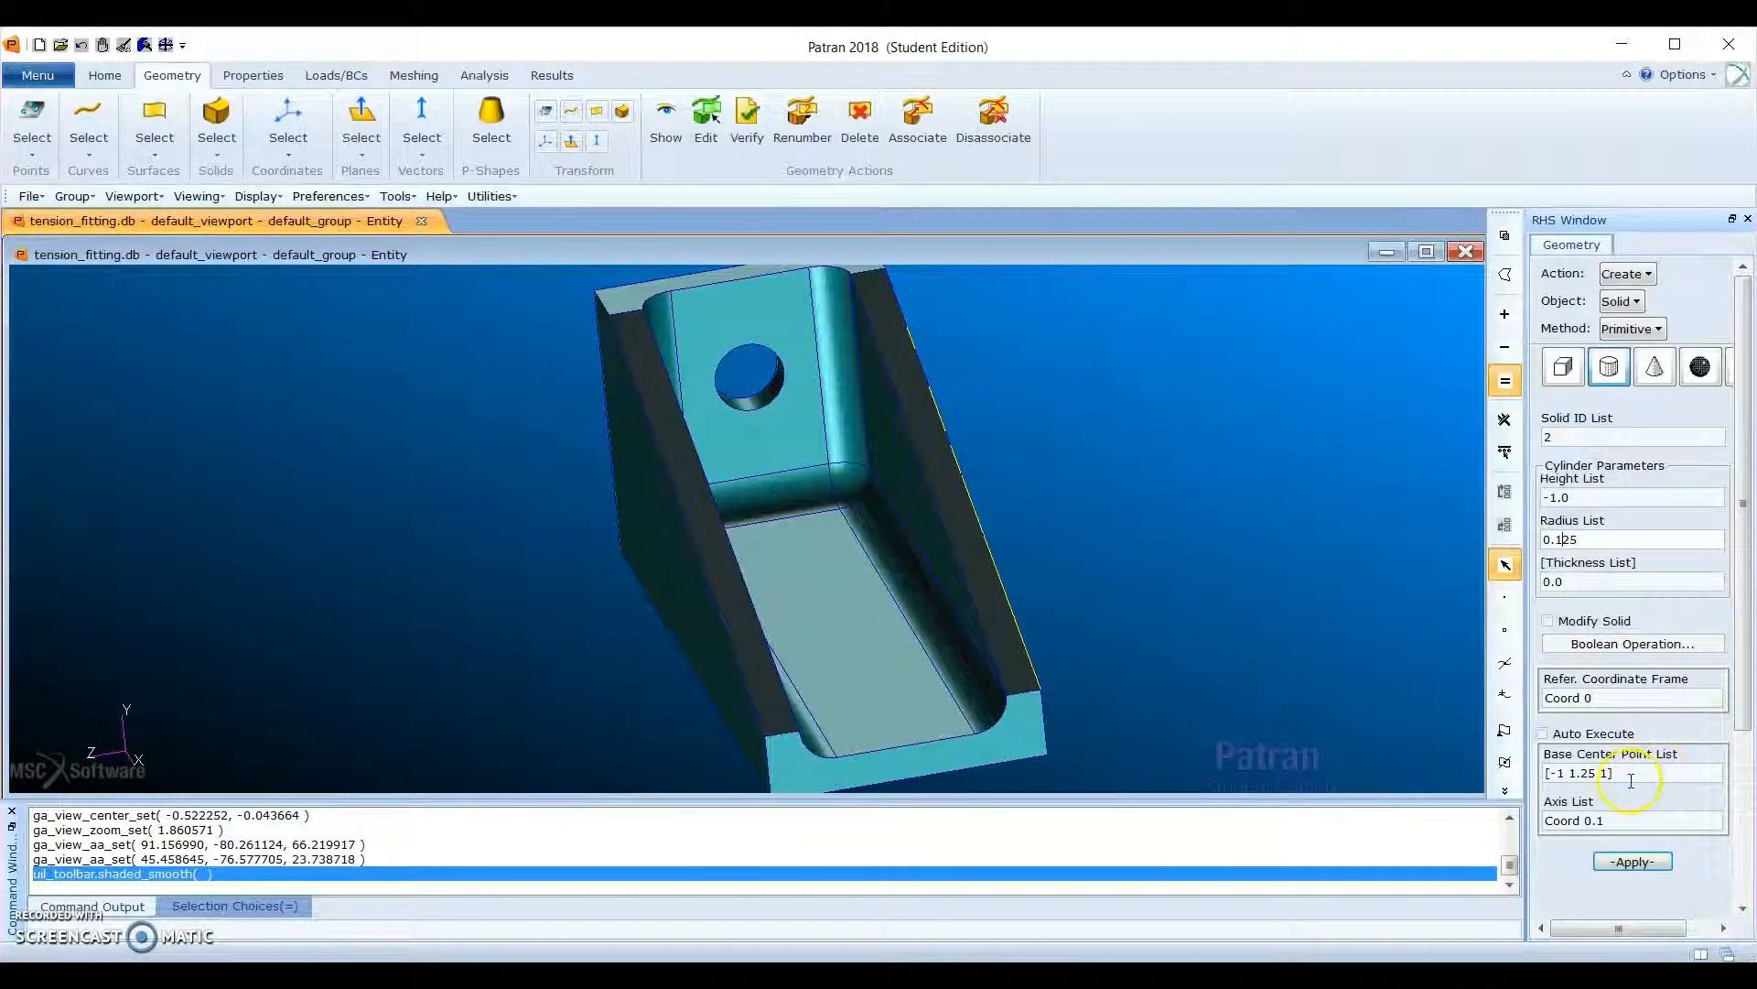
# Step: Replace the cylinder's base center point with the three construction points along the fitting's floor, Point 38:40
pyautogui.moveTo(1618, 773); pyautogui.dragTo(1545, 774)
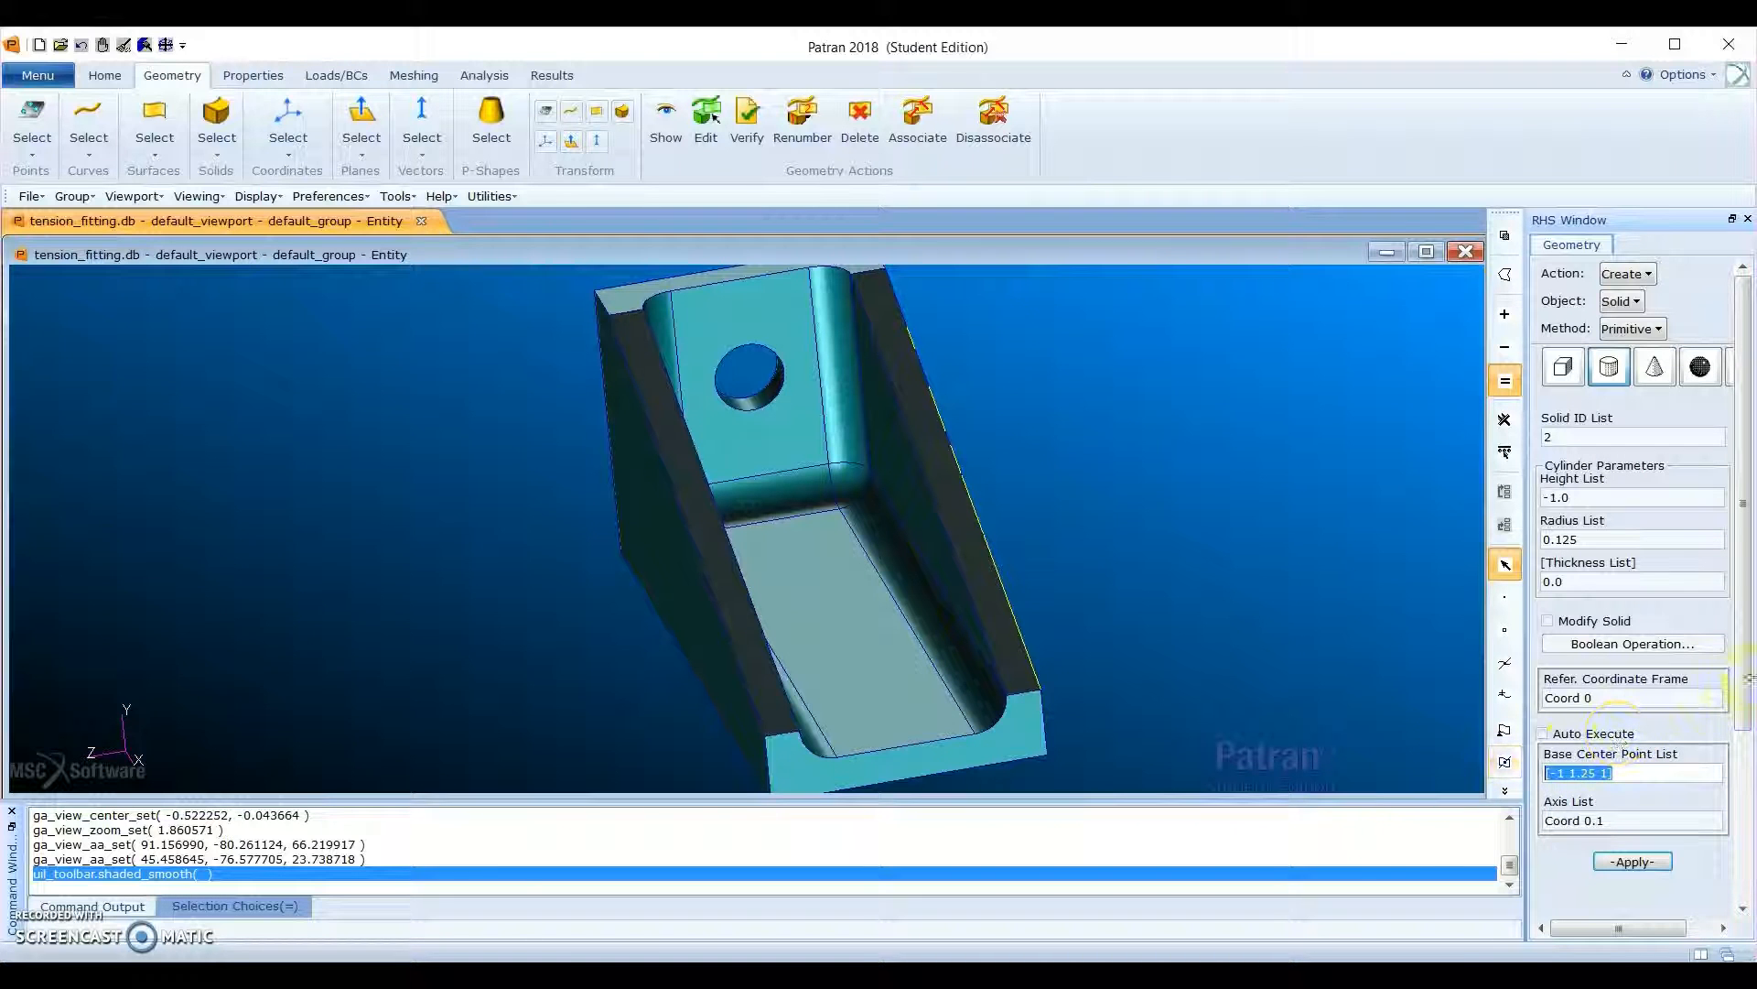
pyautogui.press('BackSpace')
pyautogui.moveTo(1746, 633); pyautogui.dragTo(1747, 657)
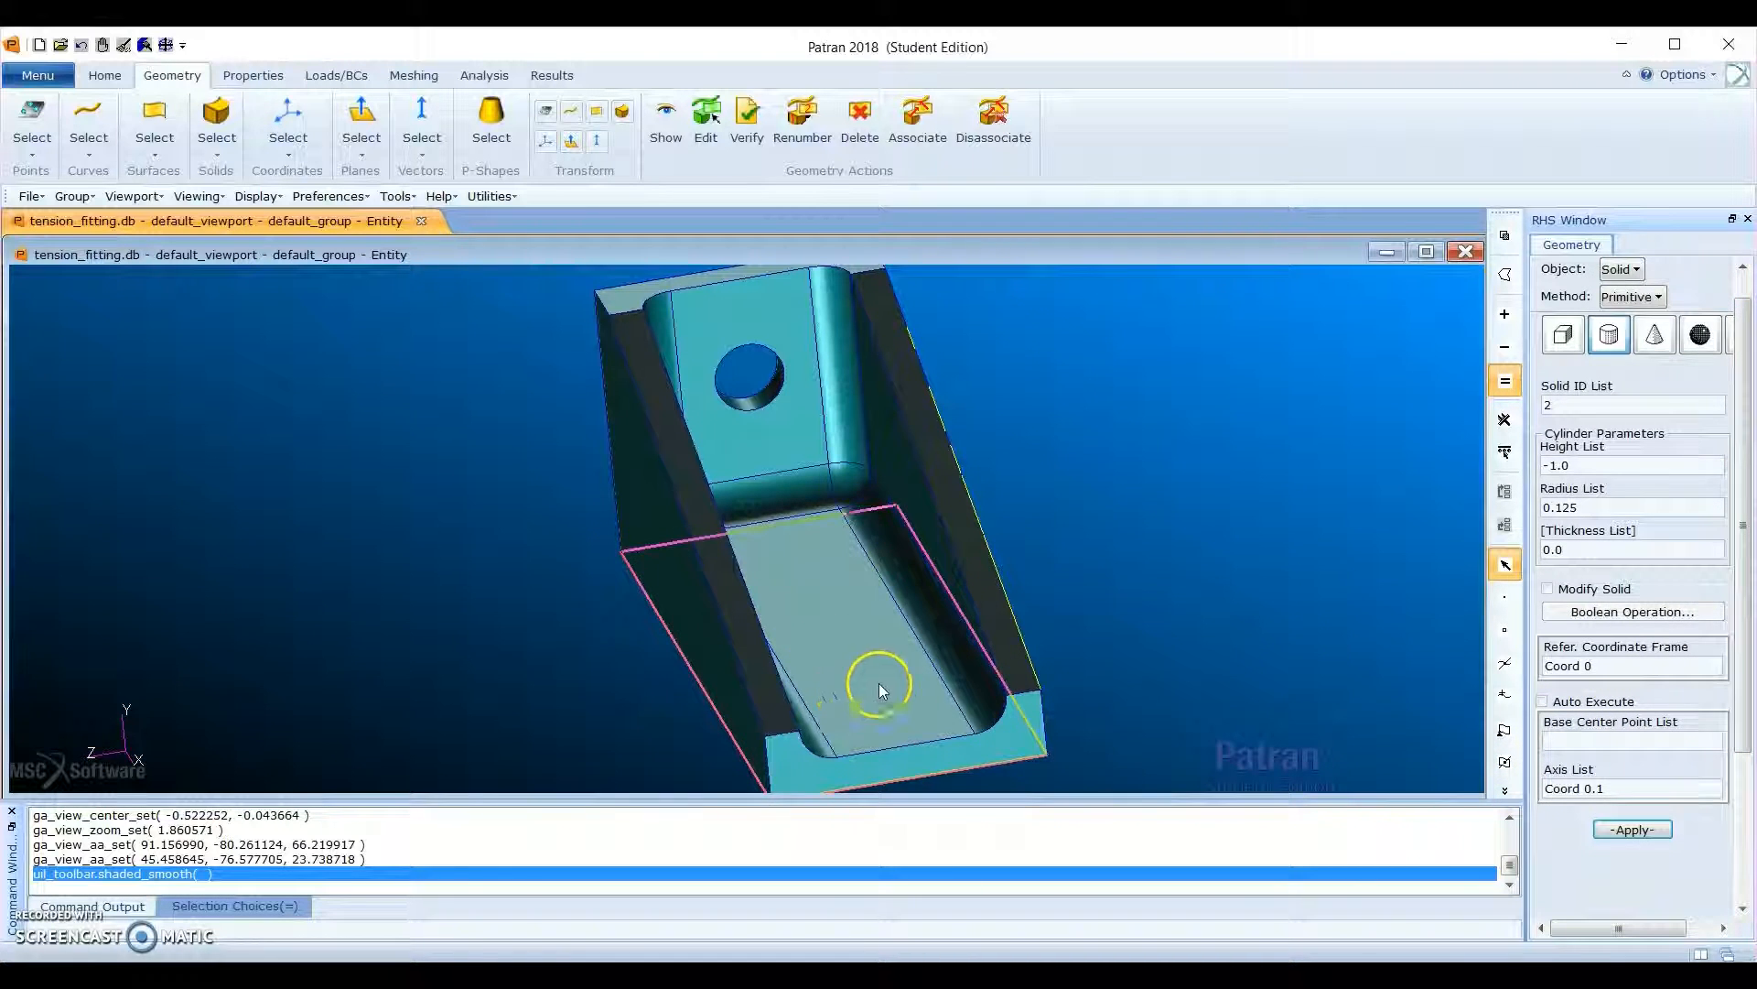
pyautogui.moveTo(866, 657); pyautogui.dragTo(860, 703, button='middle')
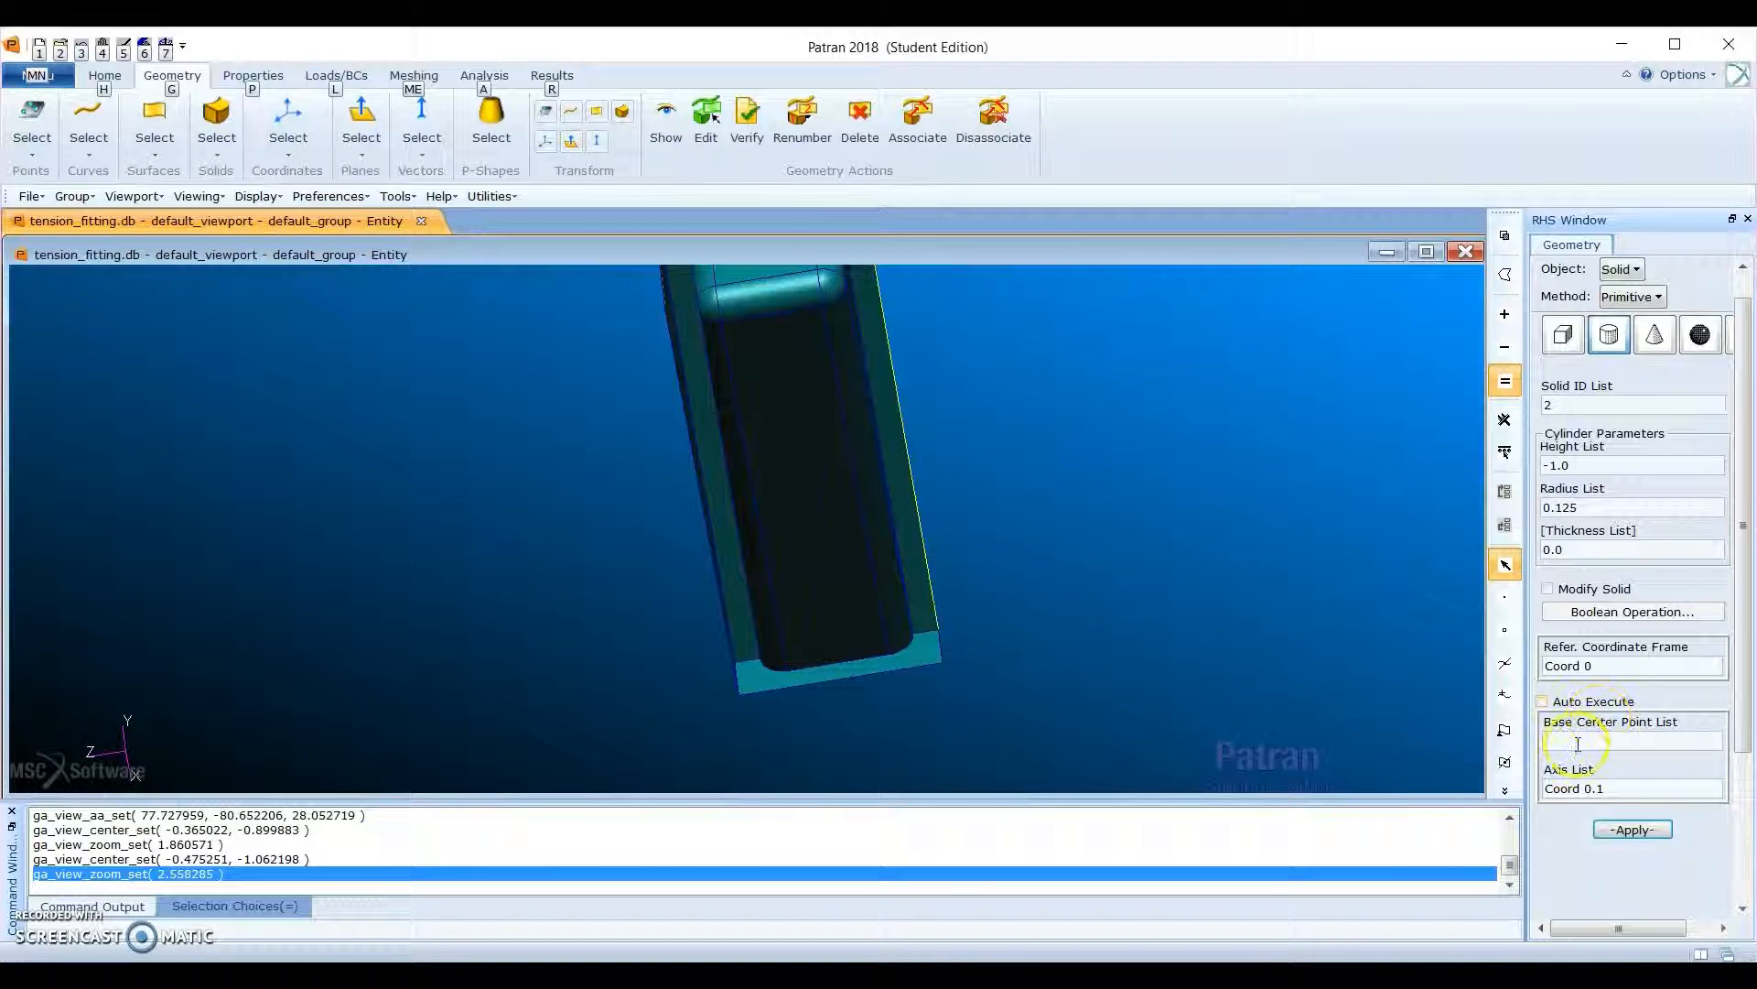
pyautogui.click(1582, 742)
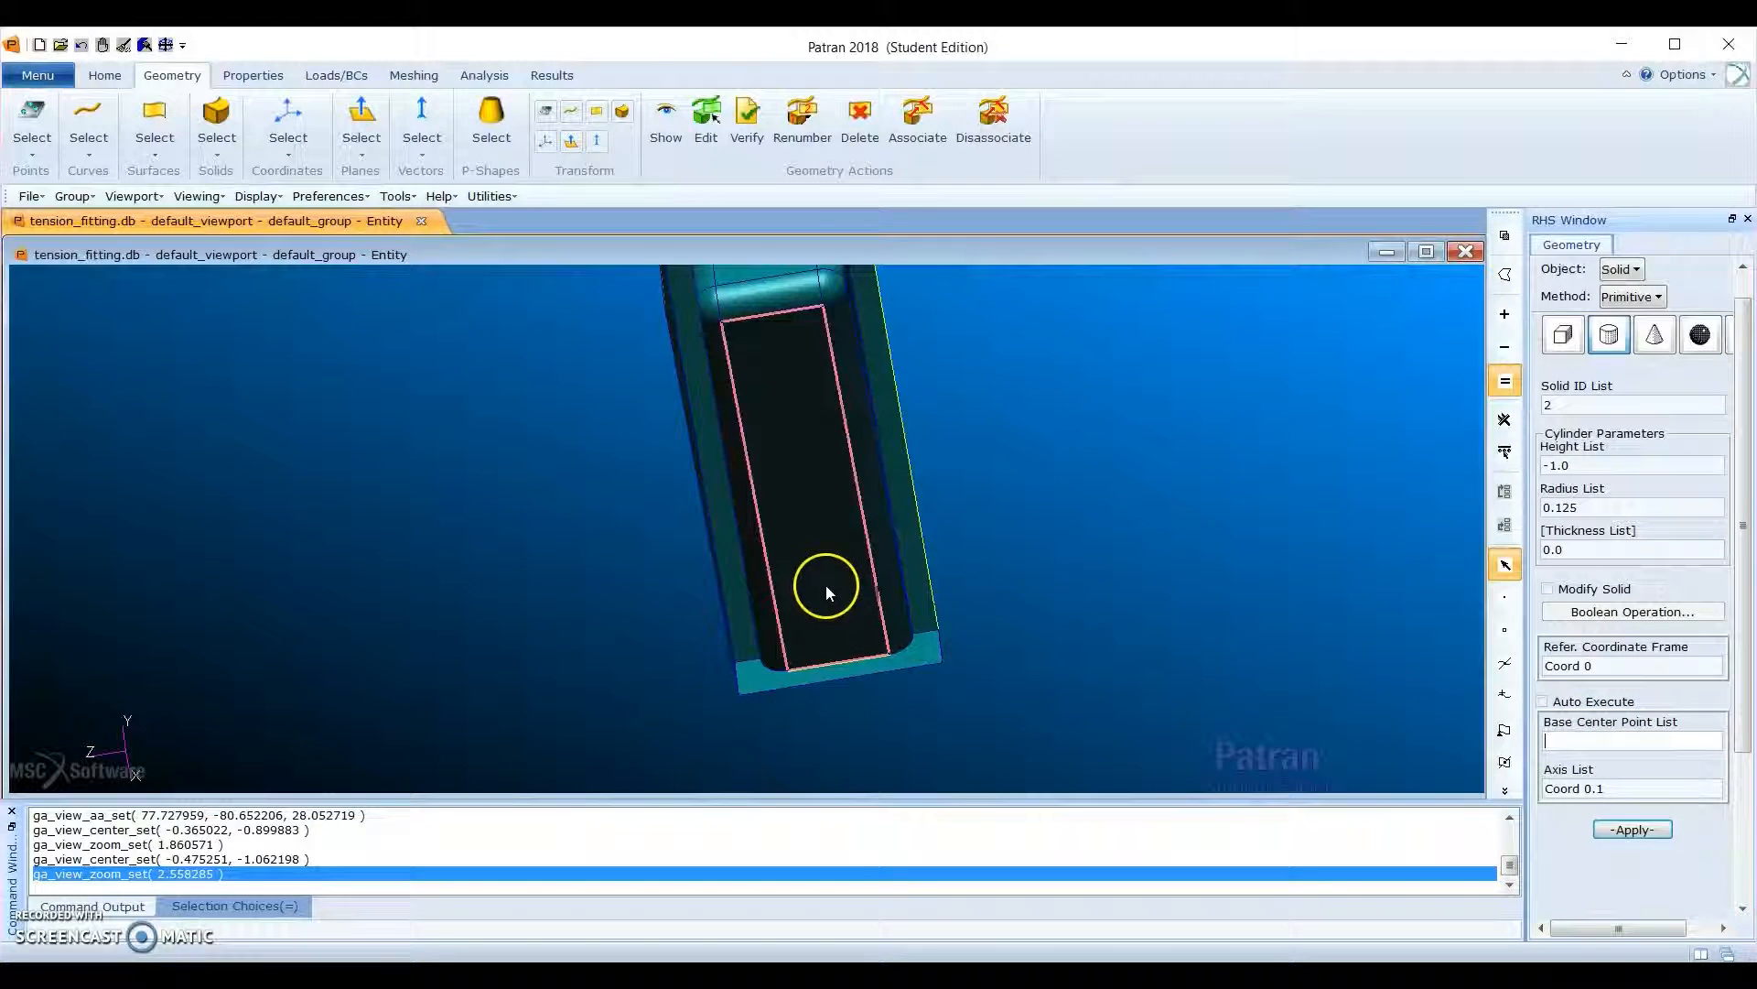
pyautogui.click(806, 489)
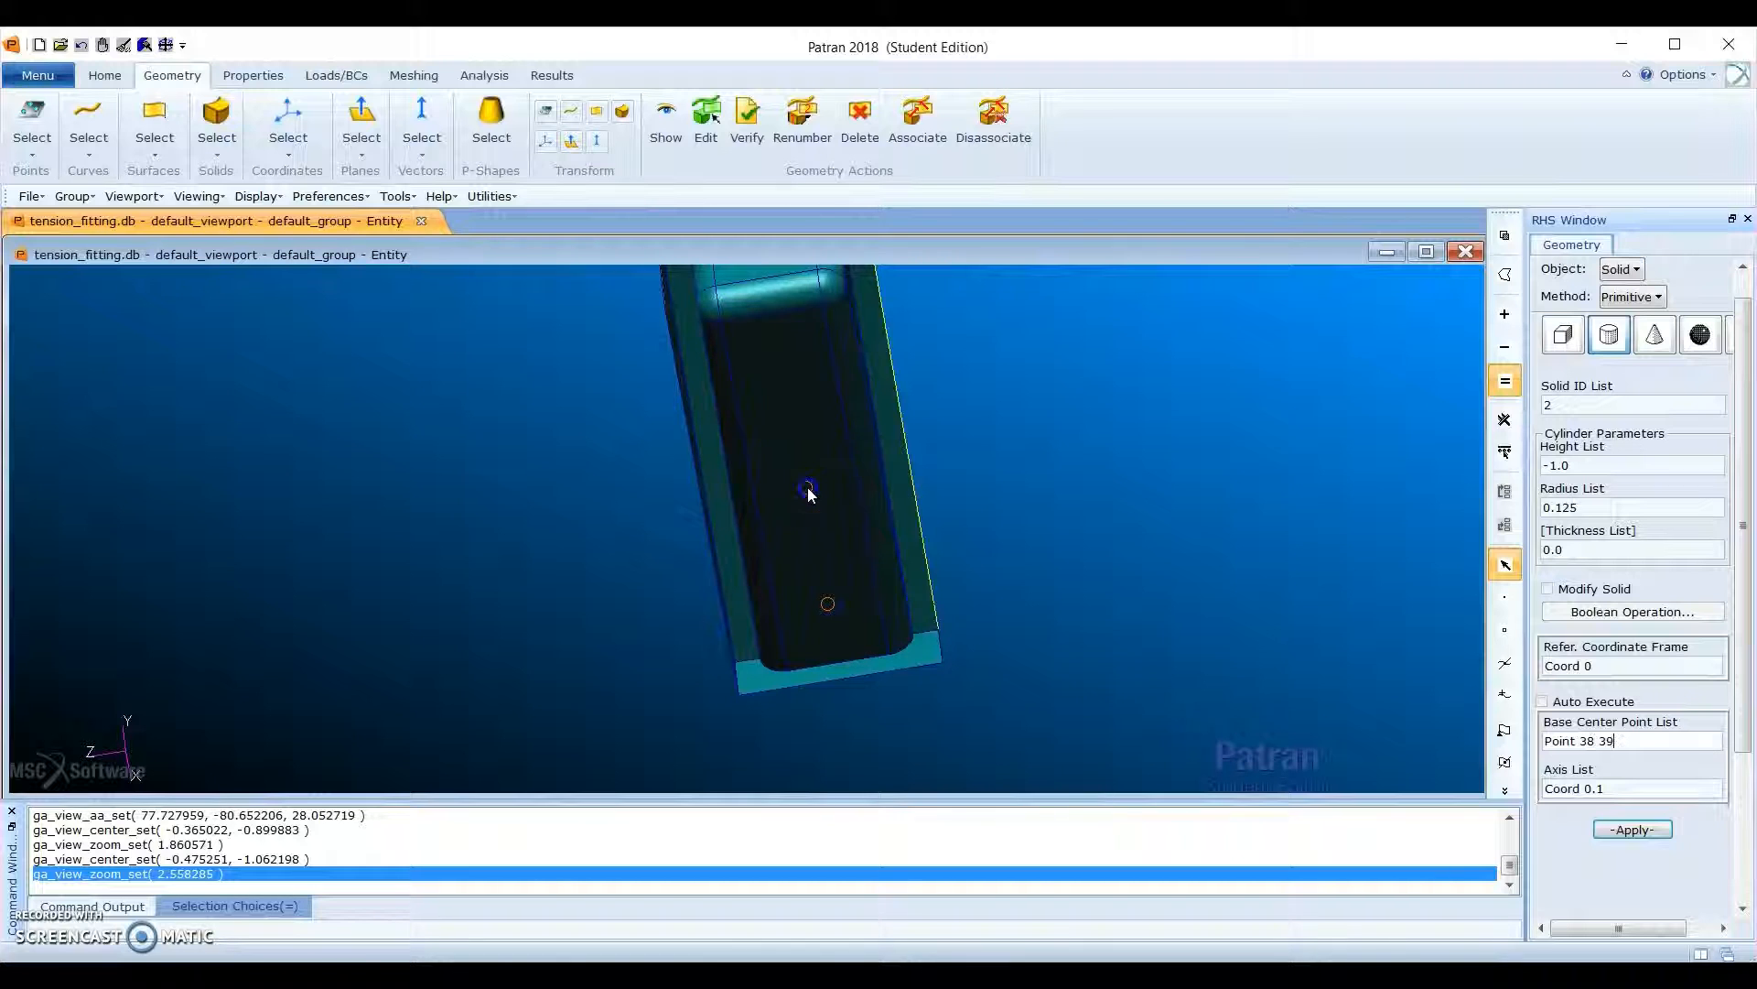
pyautogui.click(782, 371)
# Step: Set the cylinder axis to Coord 0.2 and create cylinders at the three floor points
pyautogui.click(1643, 784)
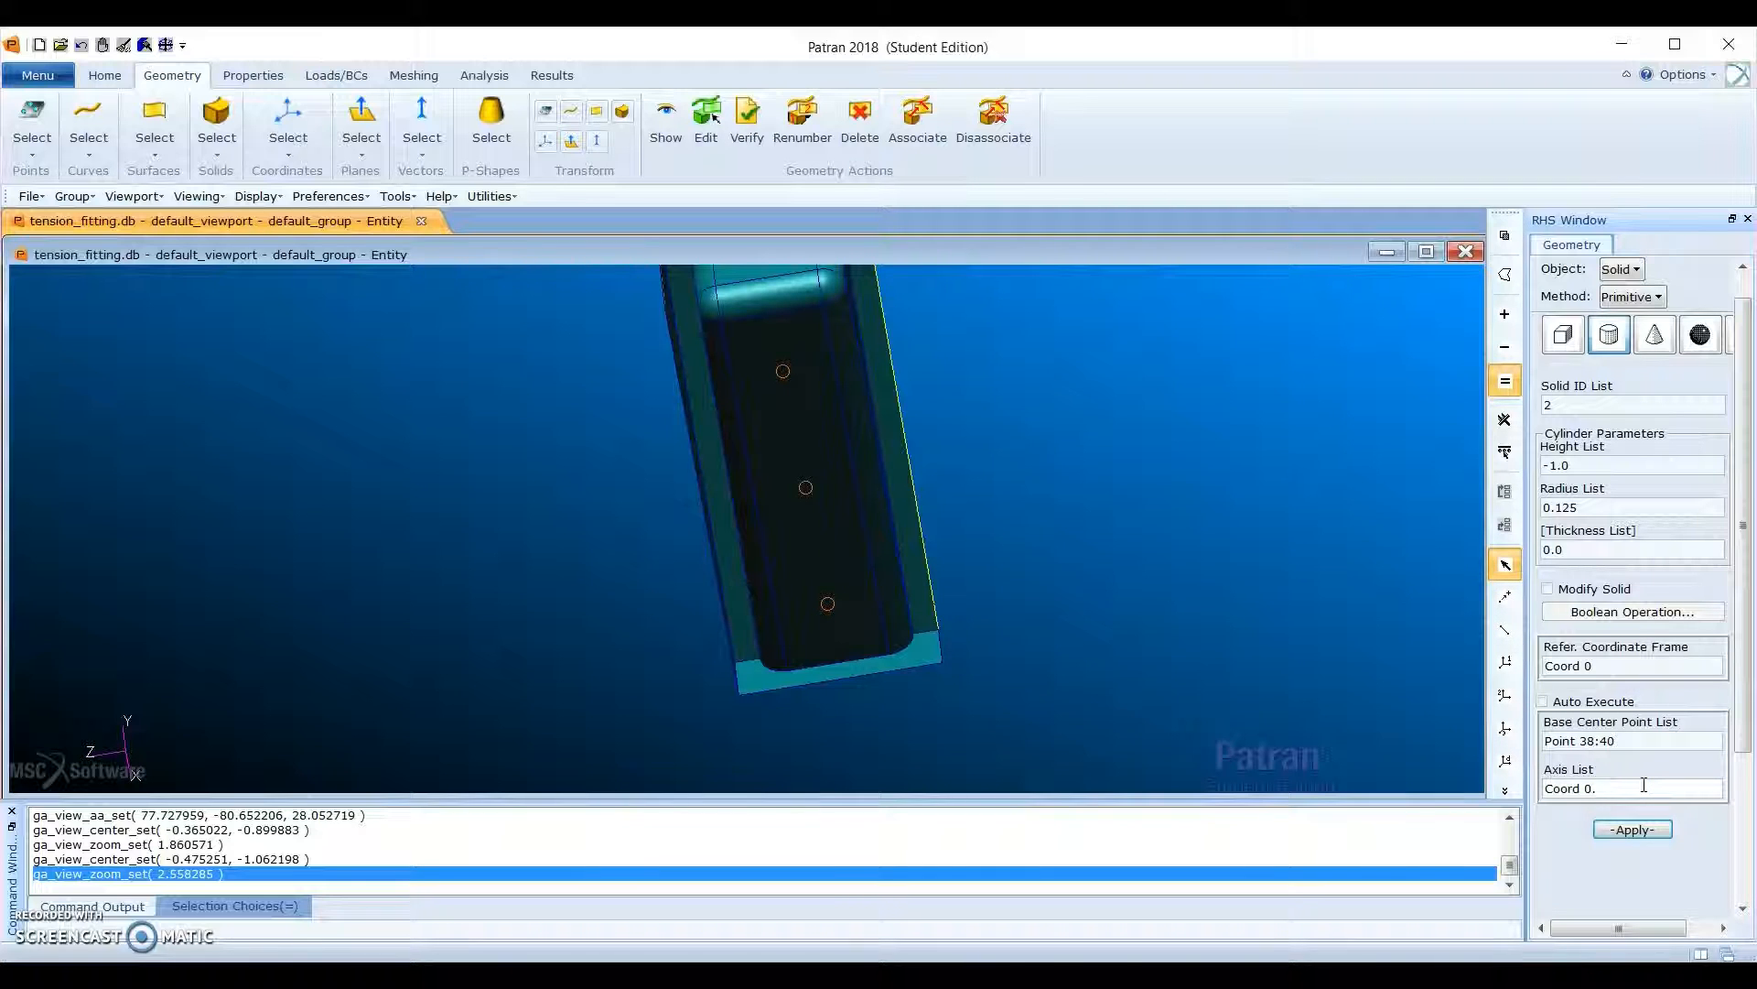
pyautogui.write('2')
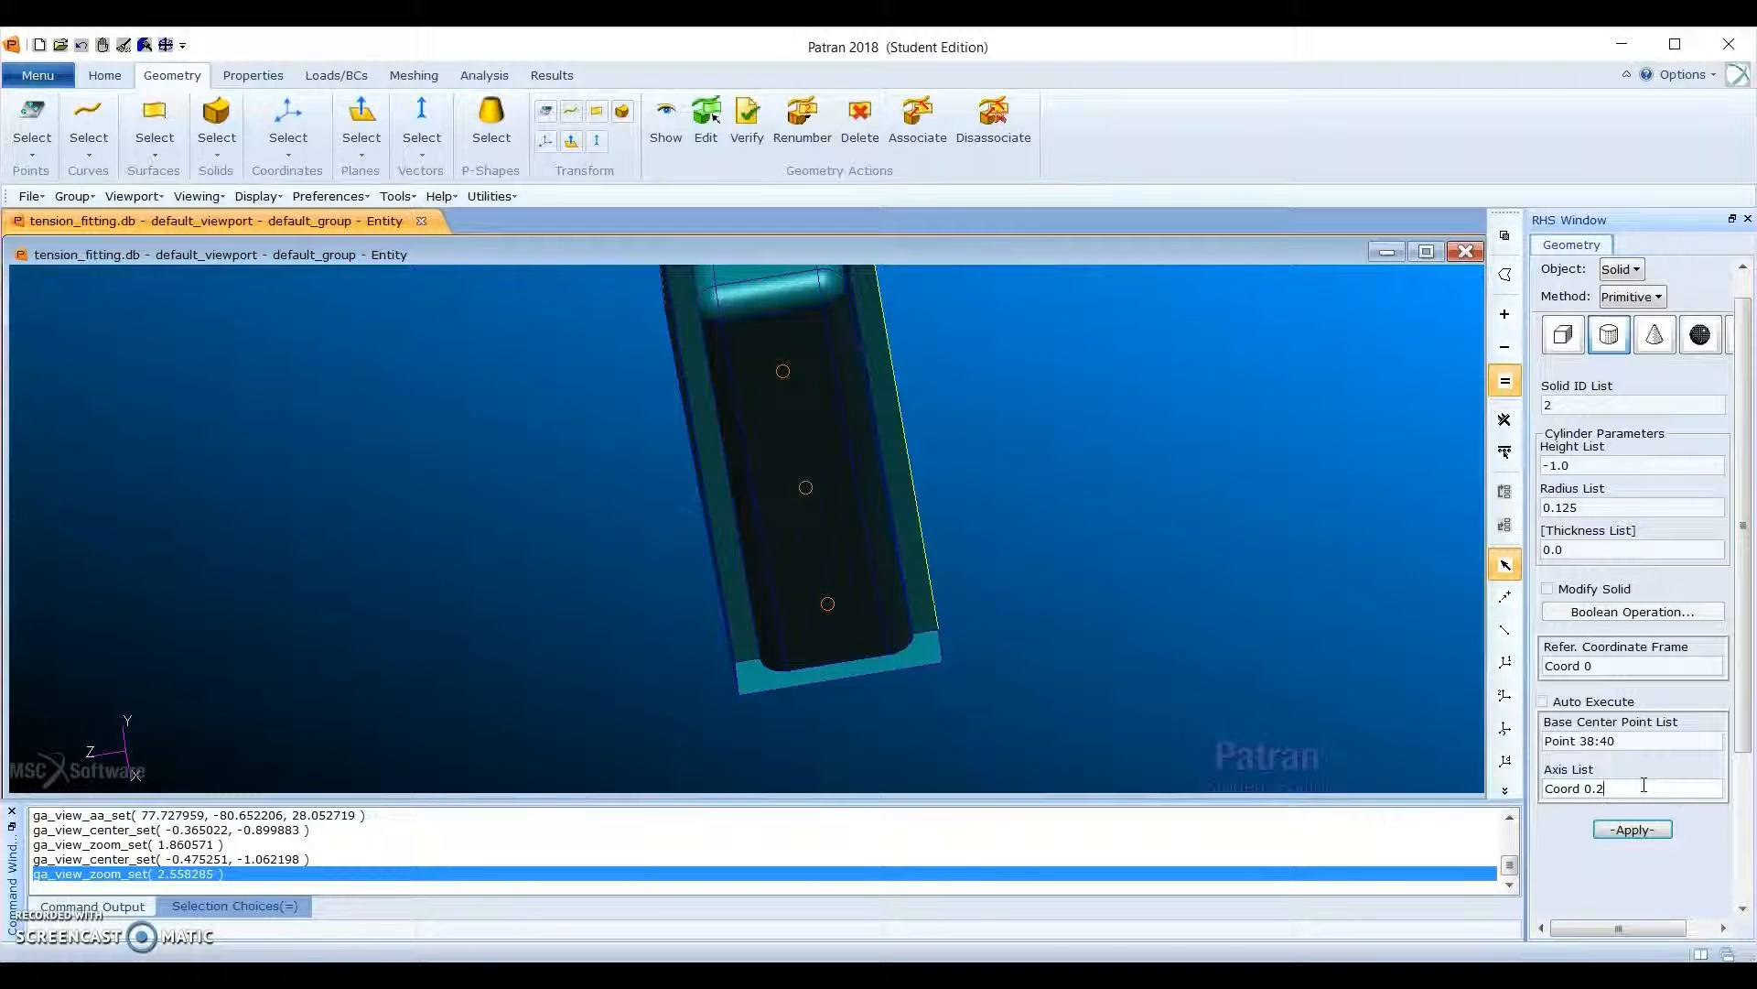
pyautogui.click(1631, 833)
pyautogui.click(1624, 836)
pyautogui.moveTo(769, 626); pyautogui.dragTo(639, 648, button='middle')
pyautogui.press('alt')
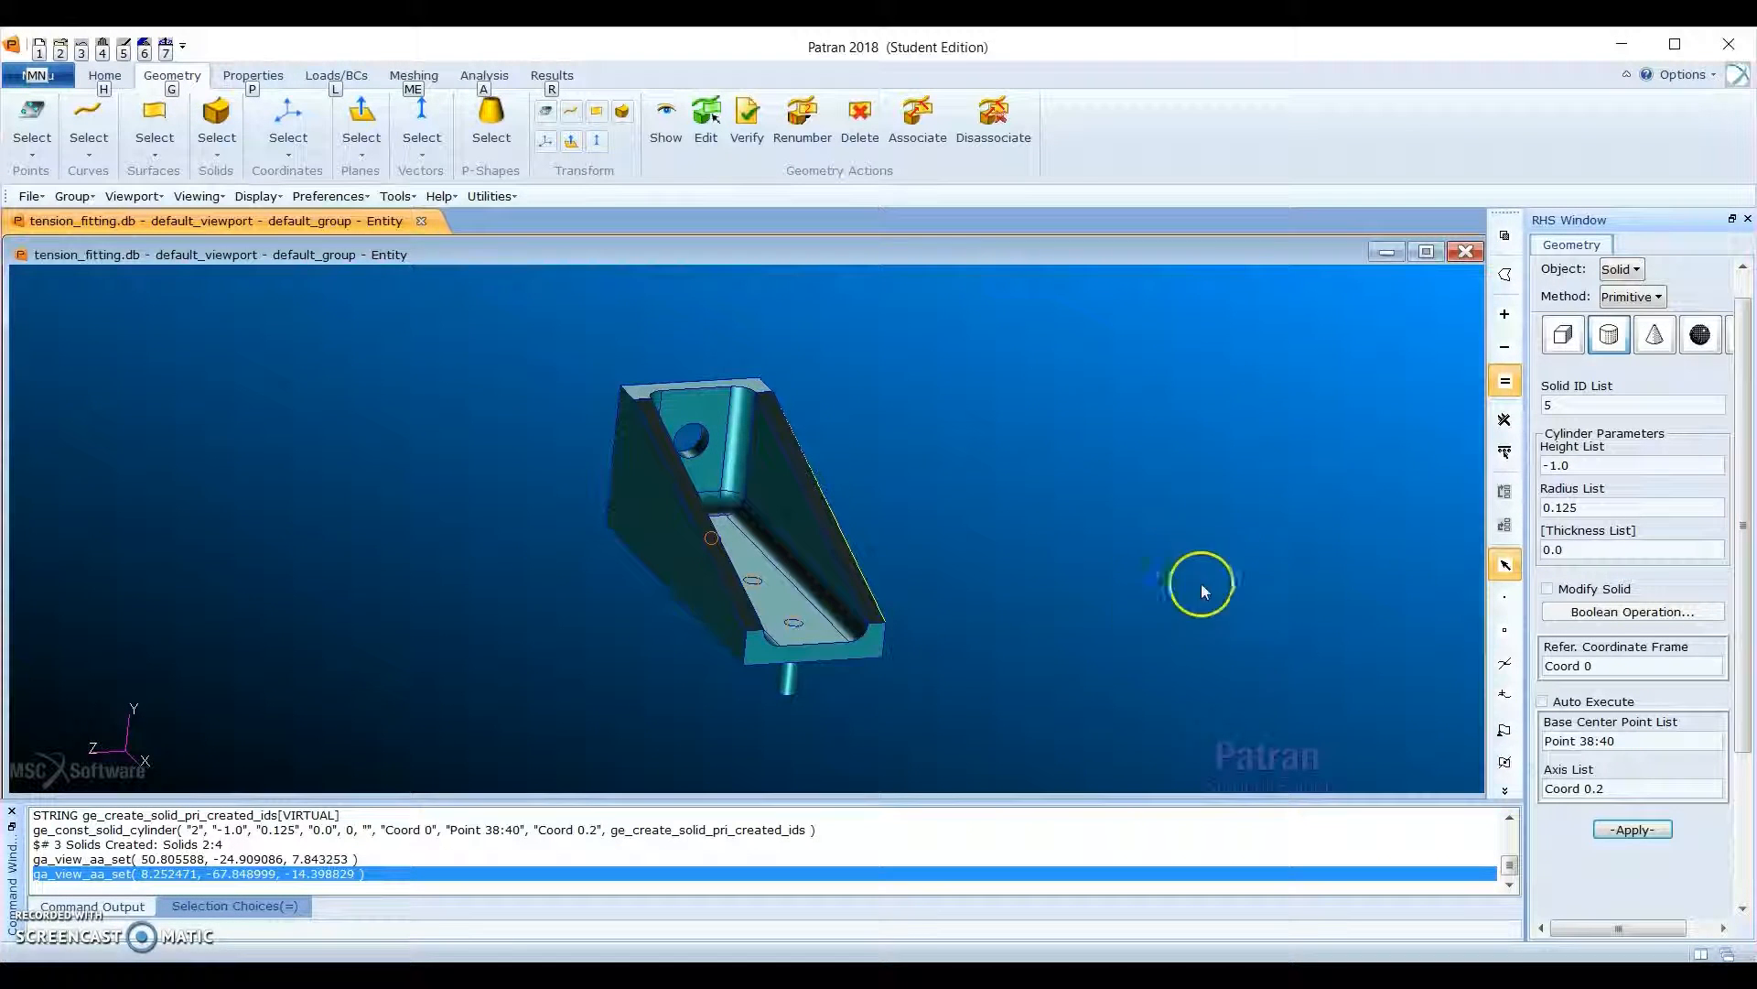
pyautogui.moveTo(797, 687); pyautogui.dragTo(778, 679, button='middle')
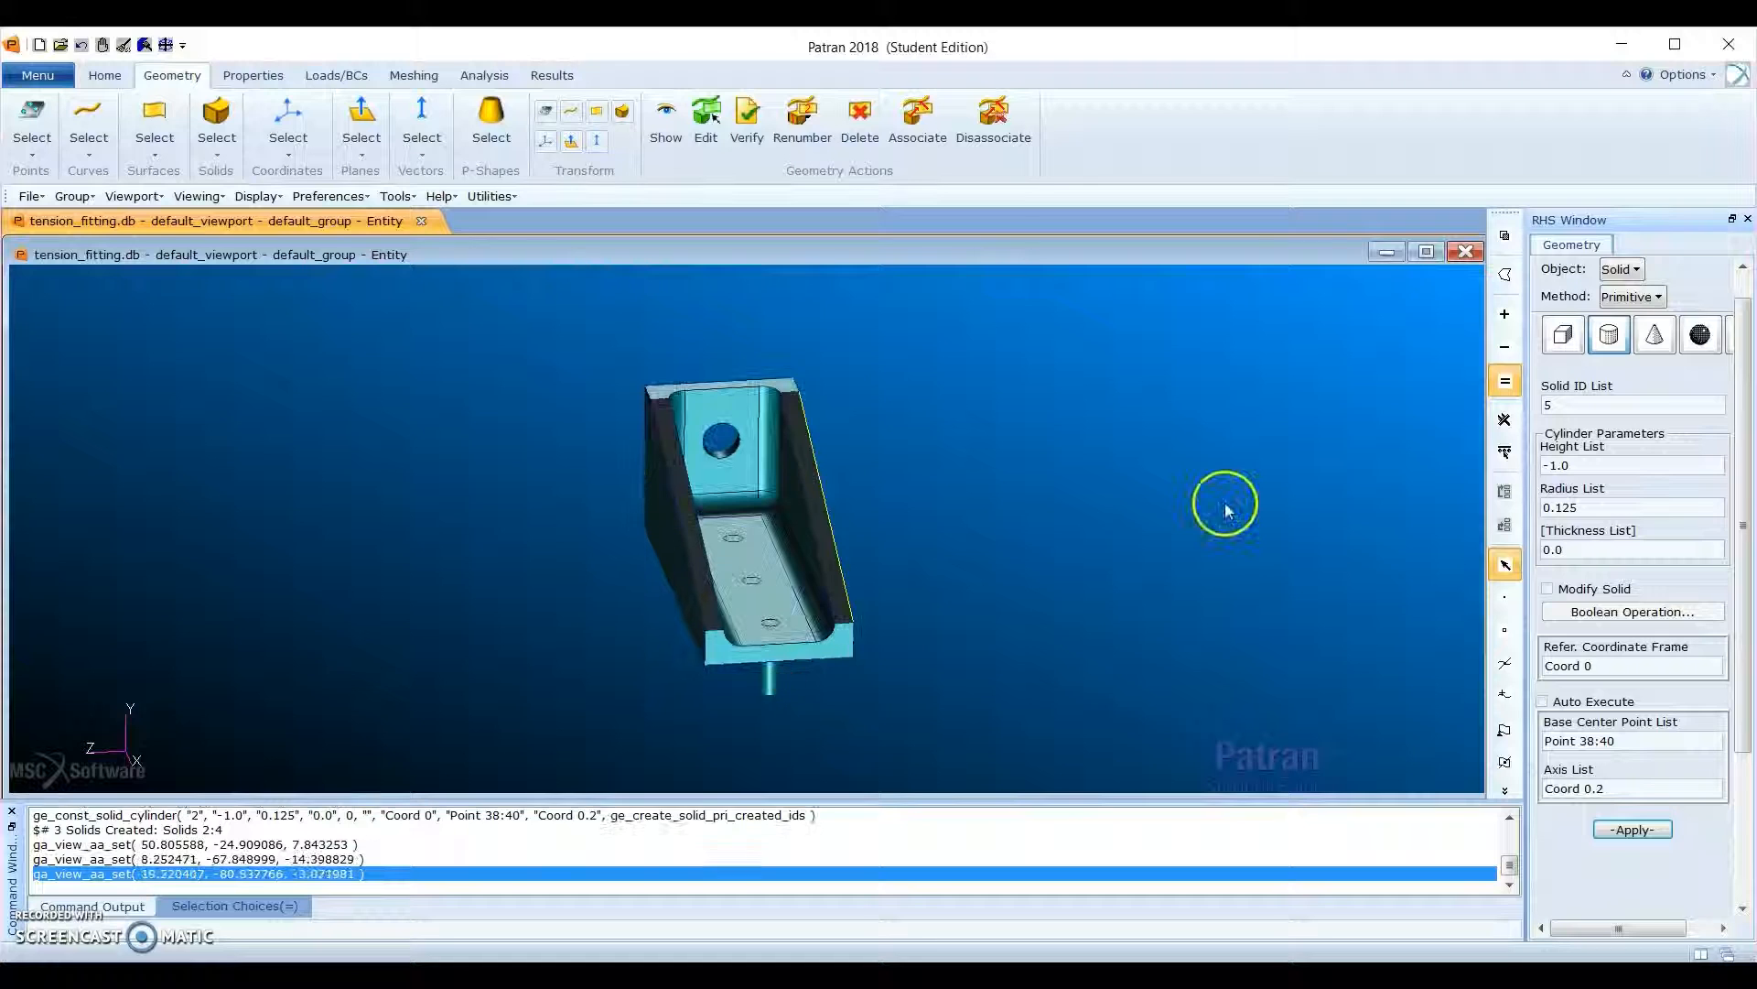
# Step: Set up a Boolean subtract edit of solids with the fitting, Solid 1, as the target
pyautogui.scroll(1, 1703, 357)
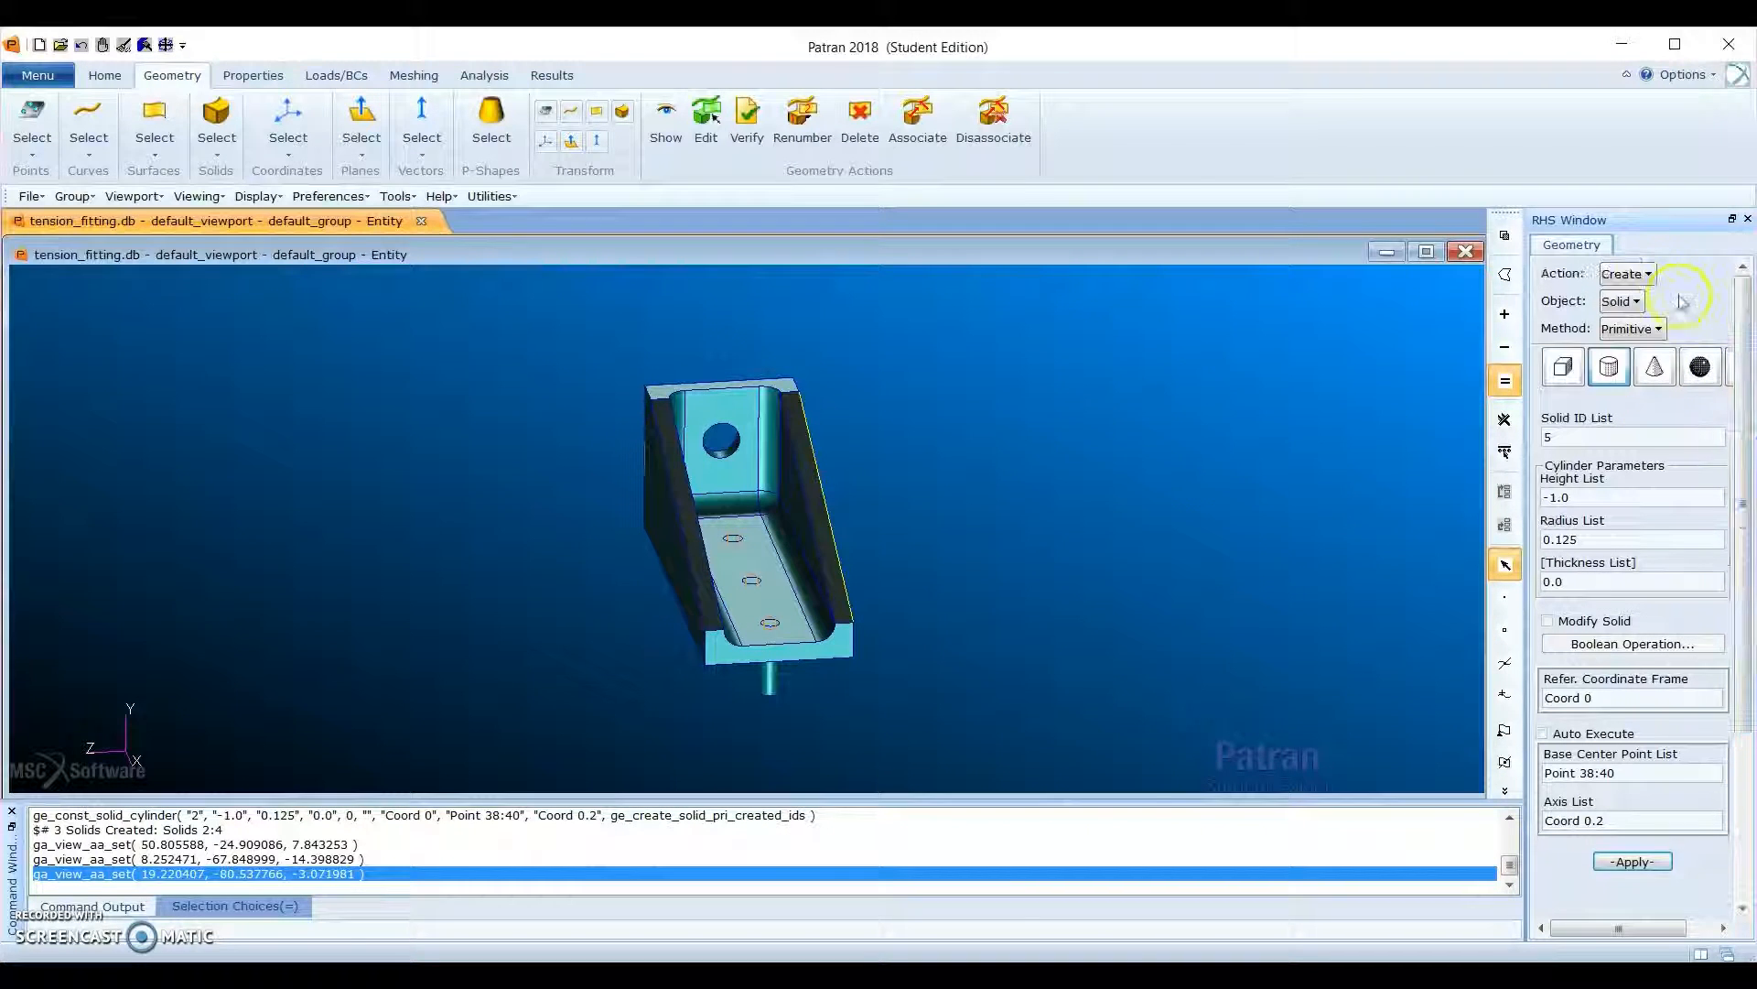
pyautogui.click(1627, 273)
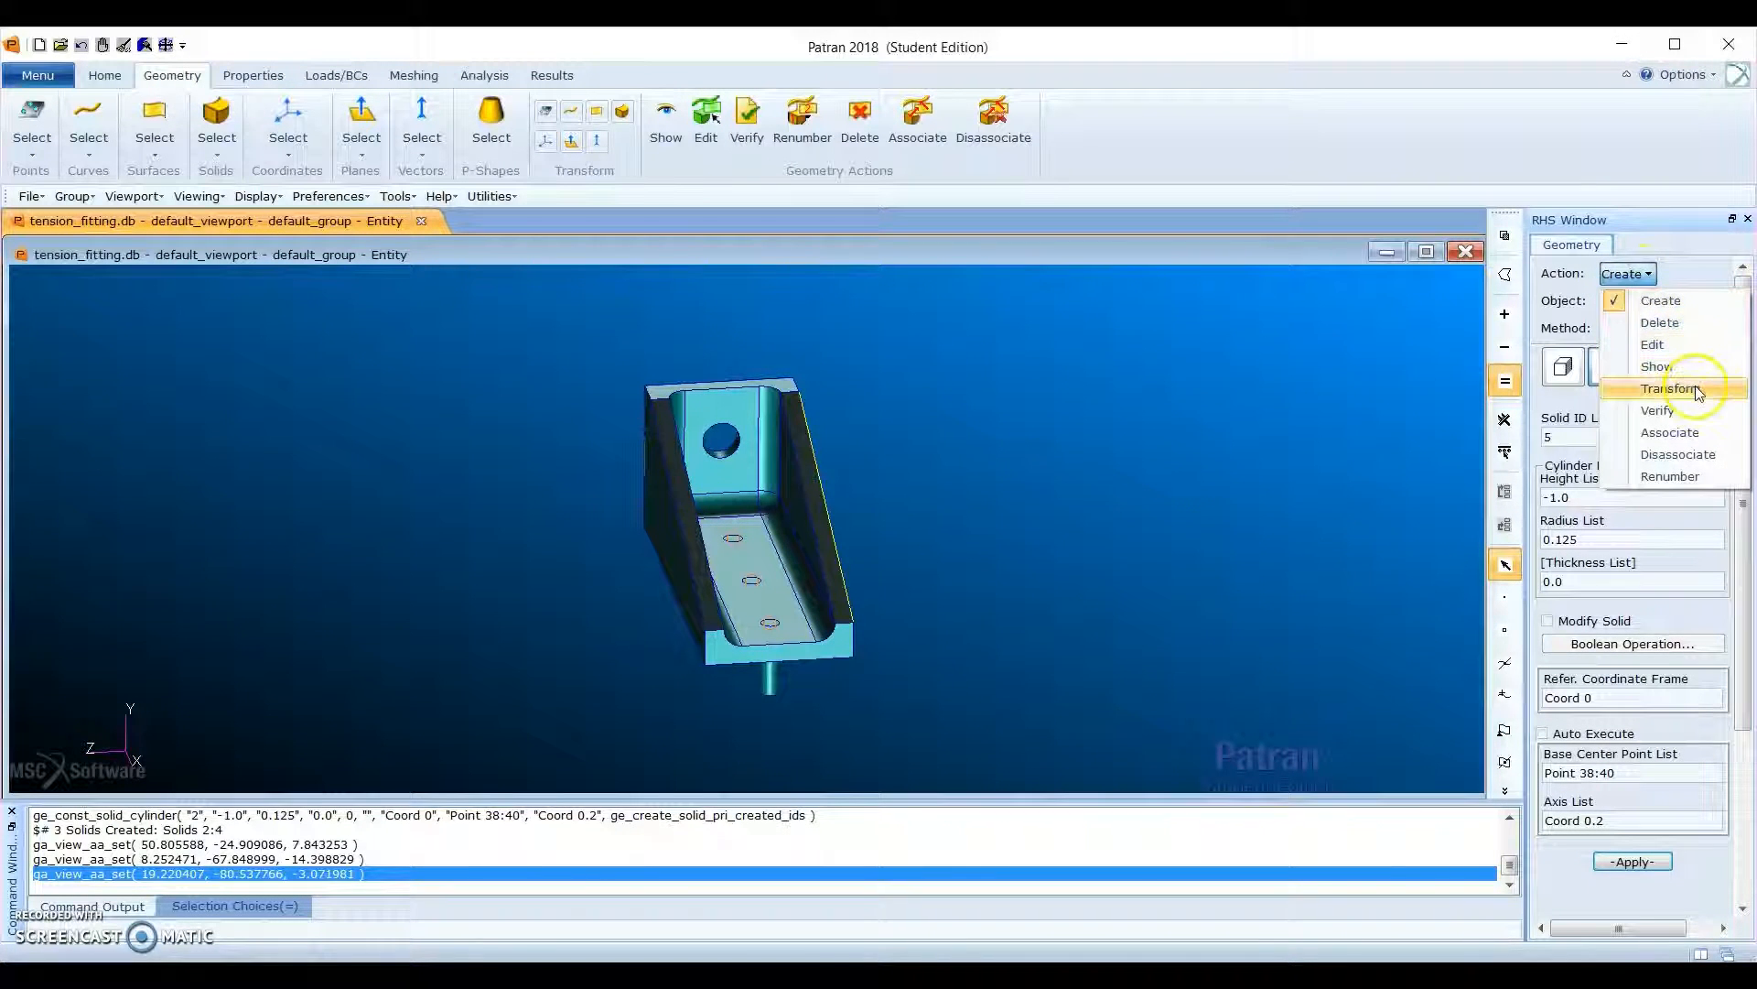
pyautogui.click(1655, 345)
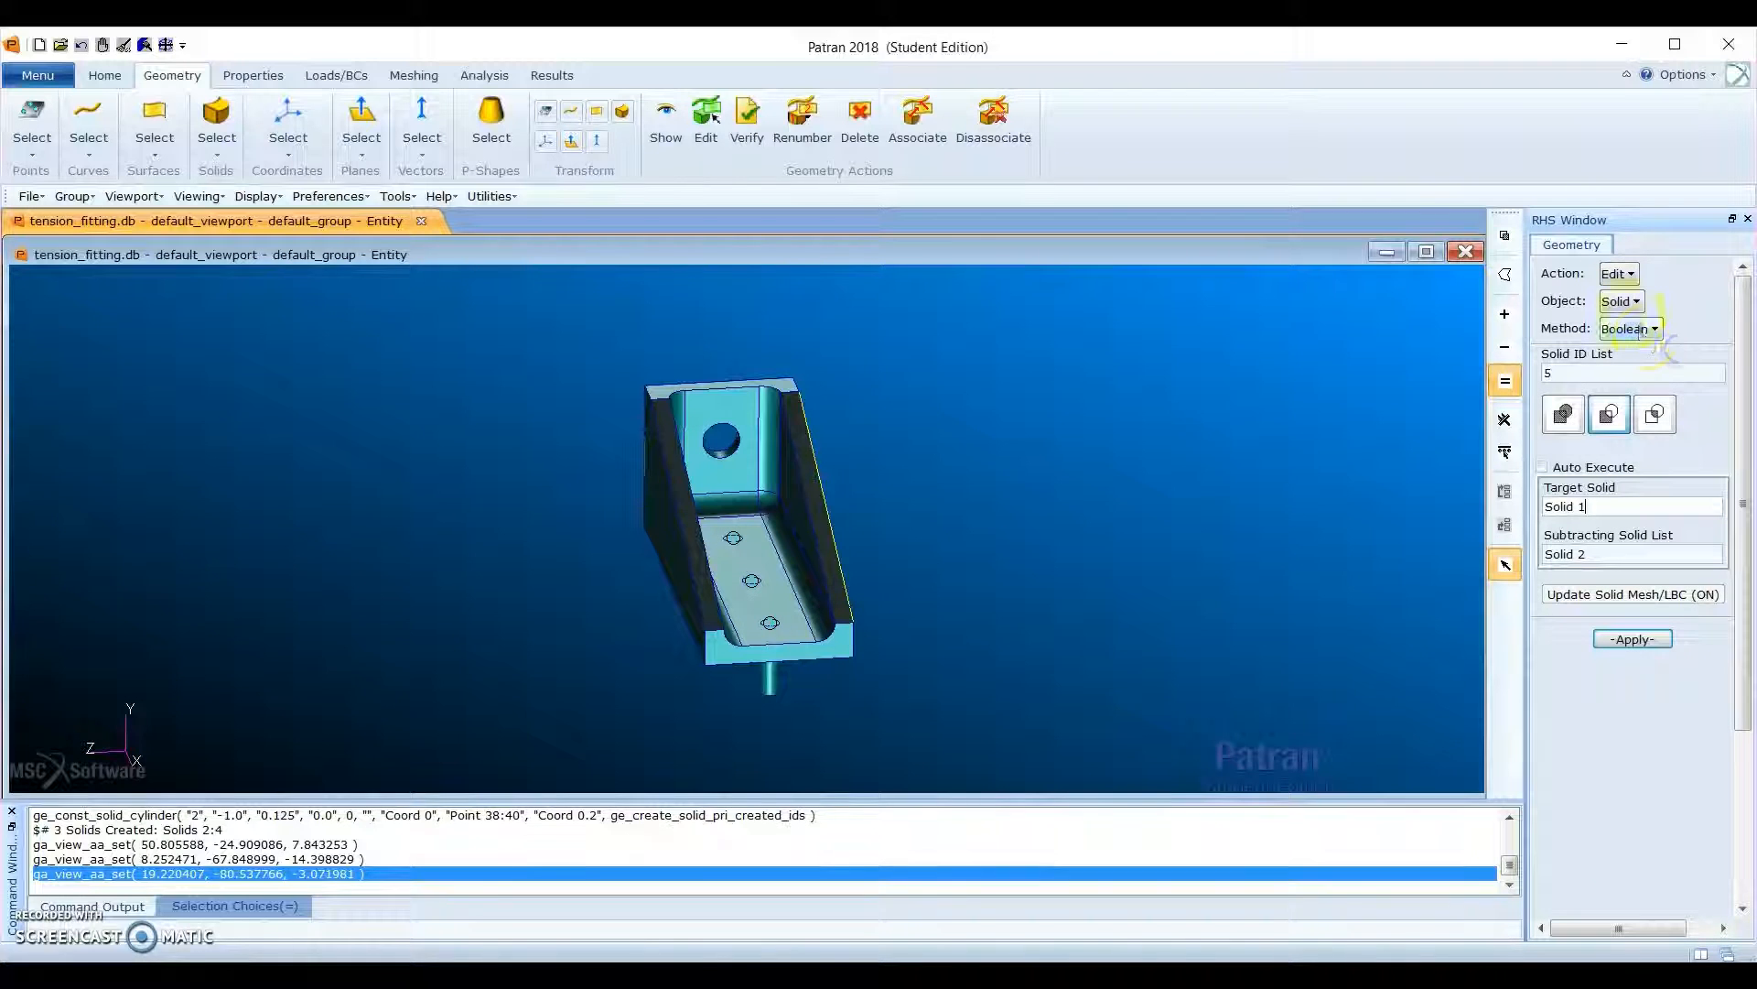
pyautogui.click(1608, 419)
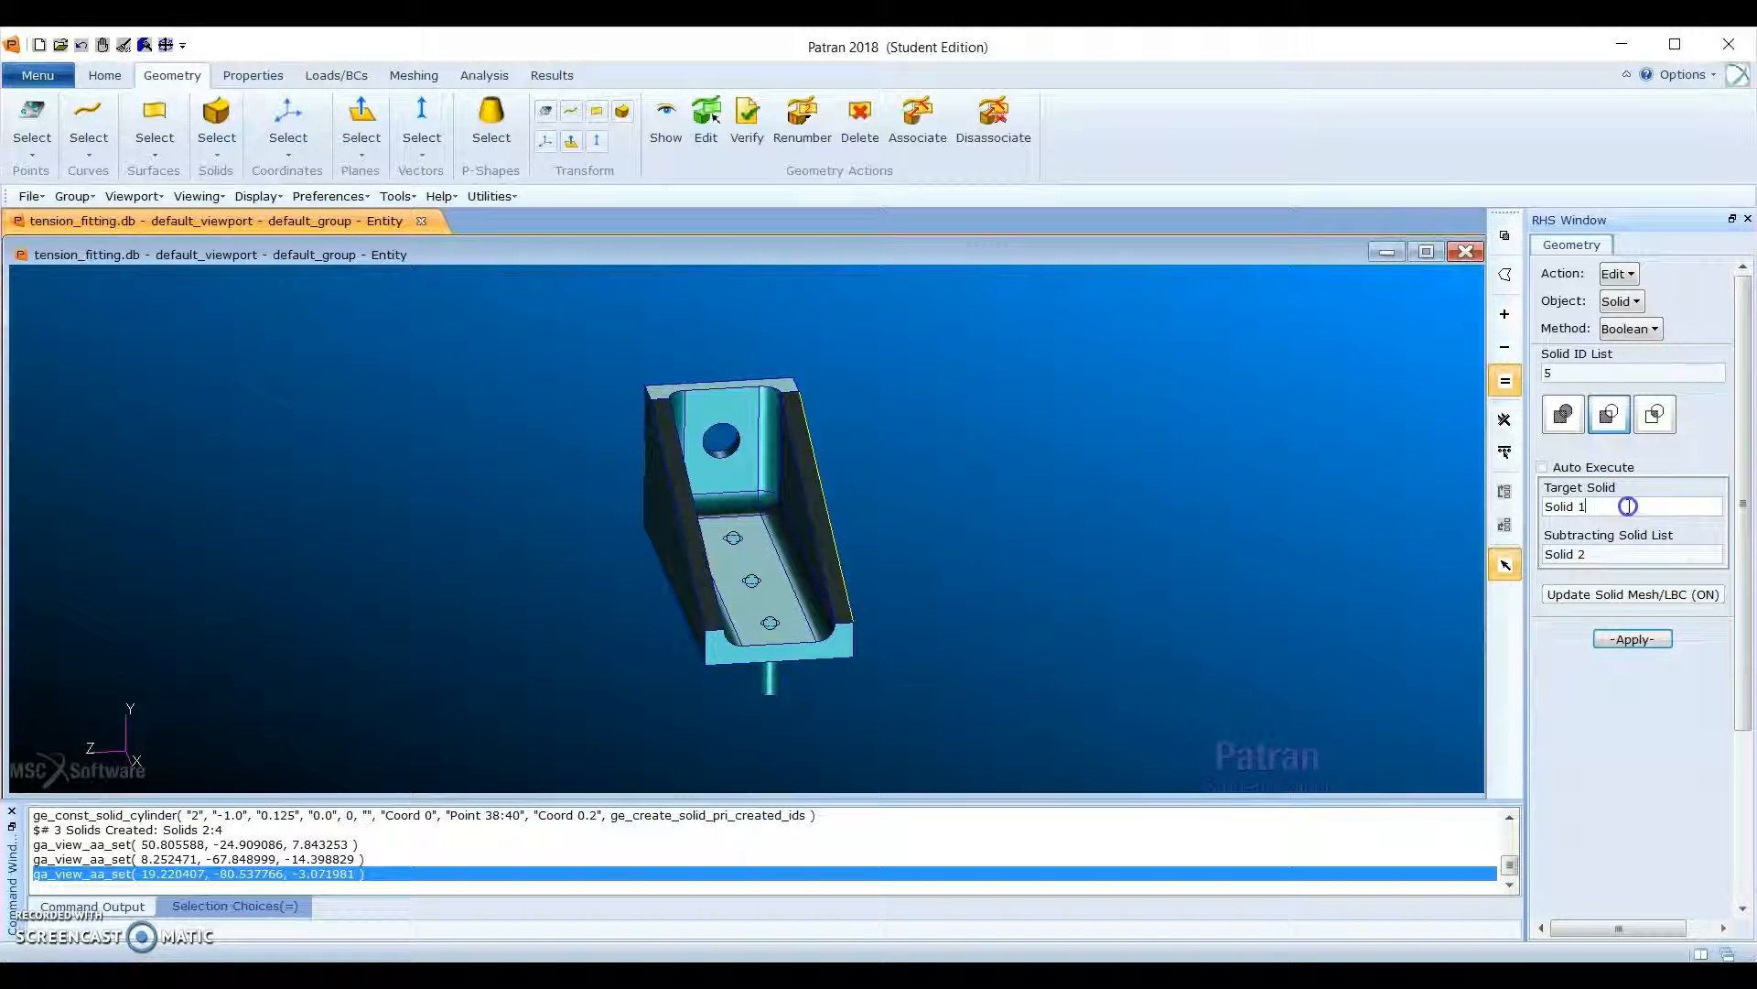
# Step: Replace the subtracting solid list with the three cylinders, Solid 2:4, and cut them from the fitting's floor
pyautogui.click(1672, 556)
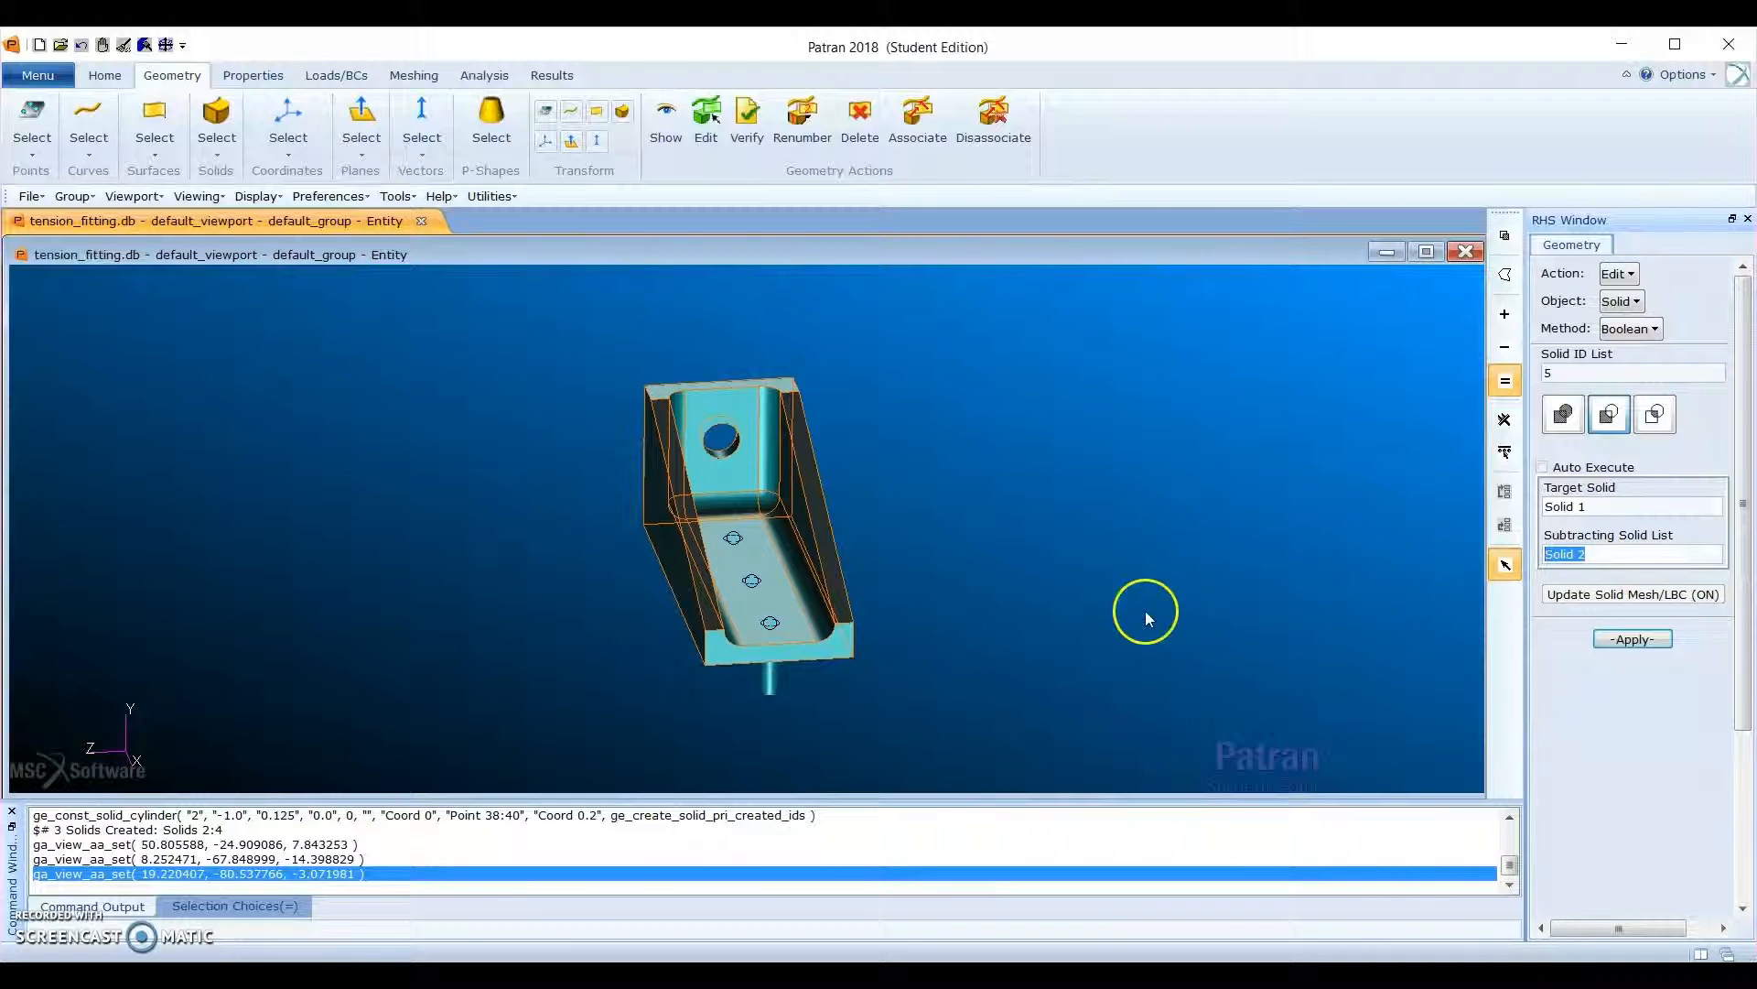
pyautogui.click(826, 708)
pyautogui.moveTo(826, 707); pyautogui.dragTo(904, 645, button='middle')
pyautogui.click(883, 628)
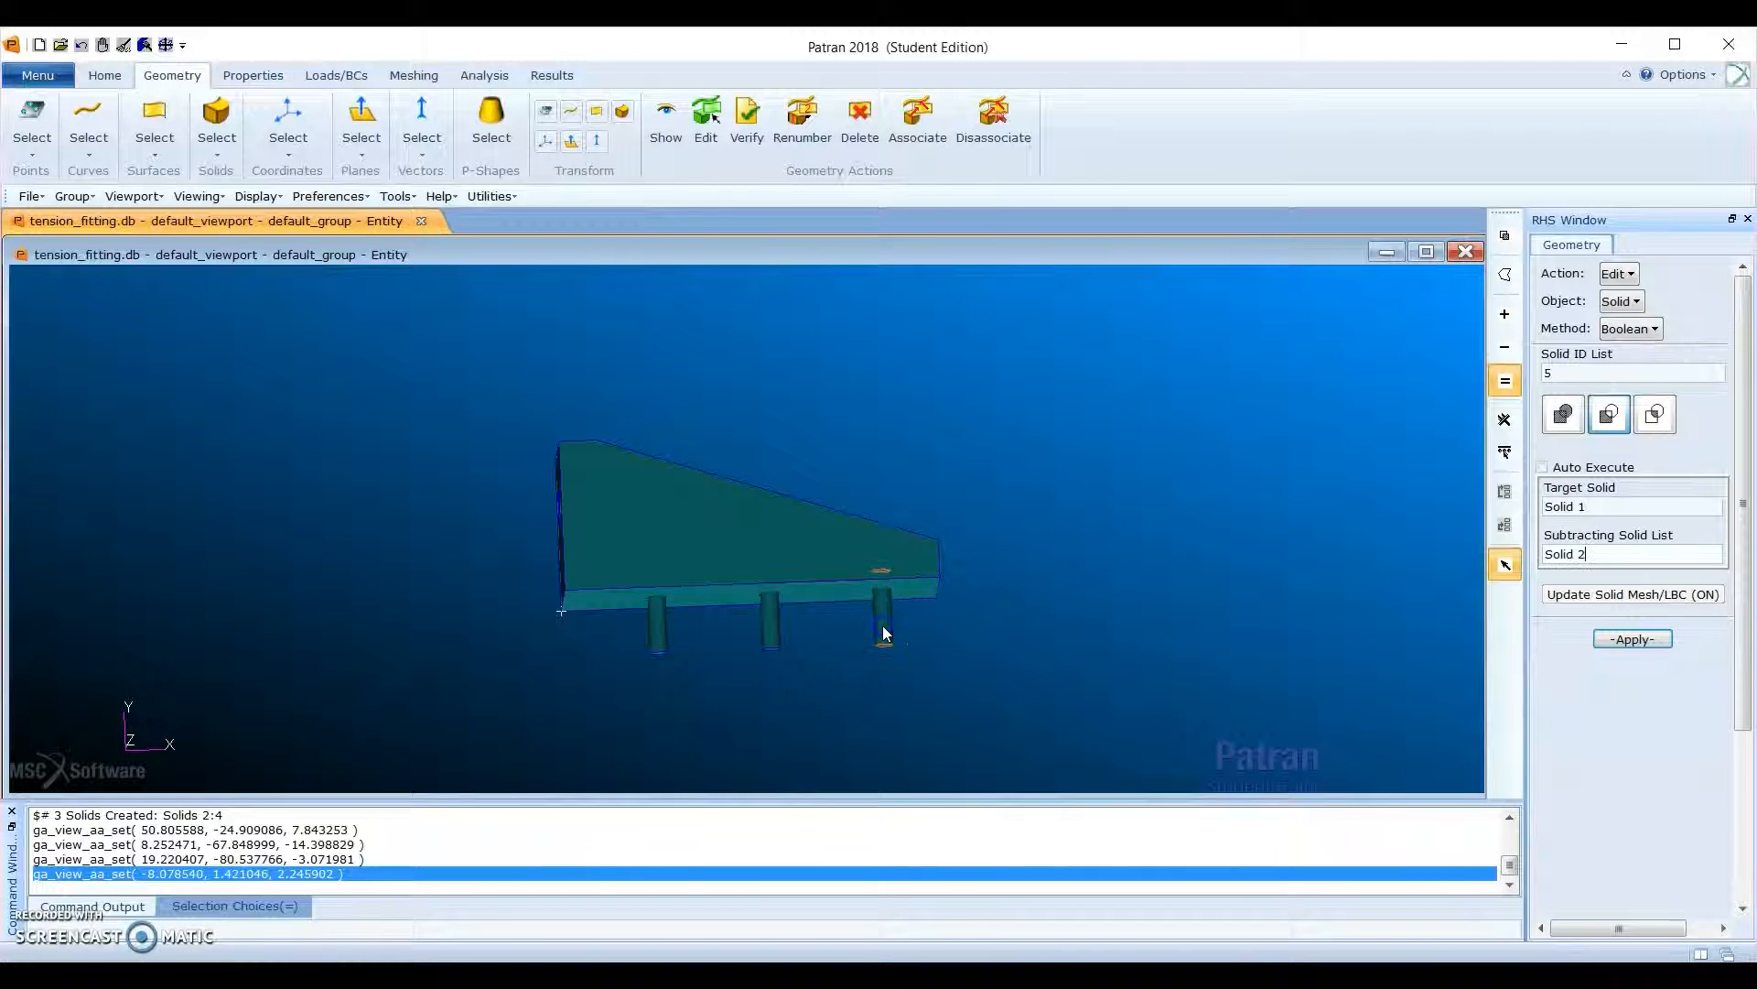
pyautogui.click(769, 617)
pyautogui.click(1633, 639)
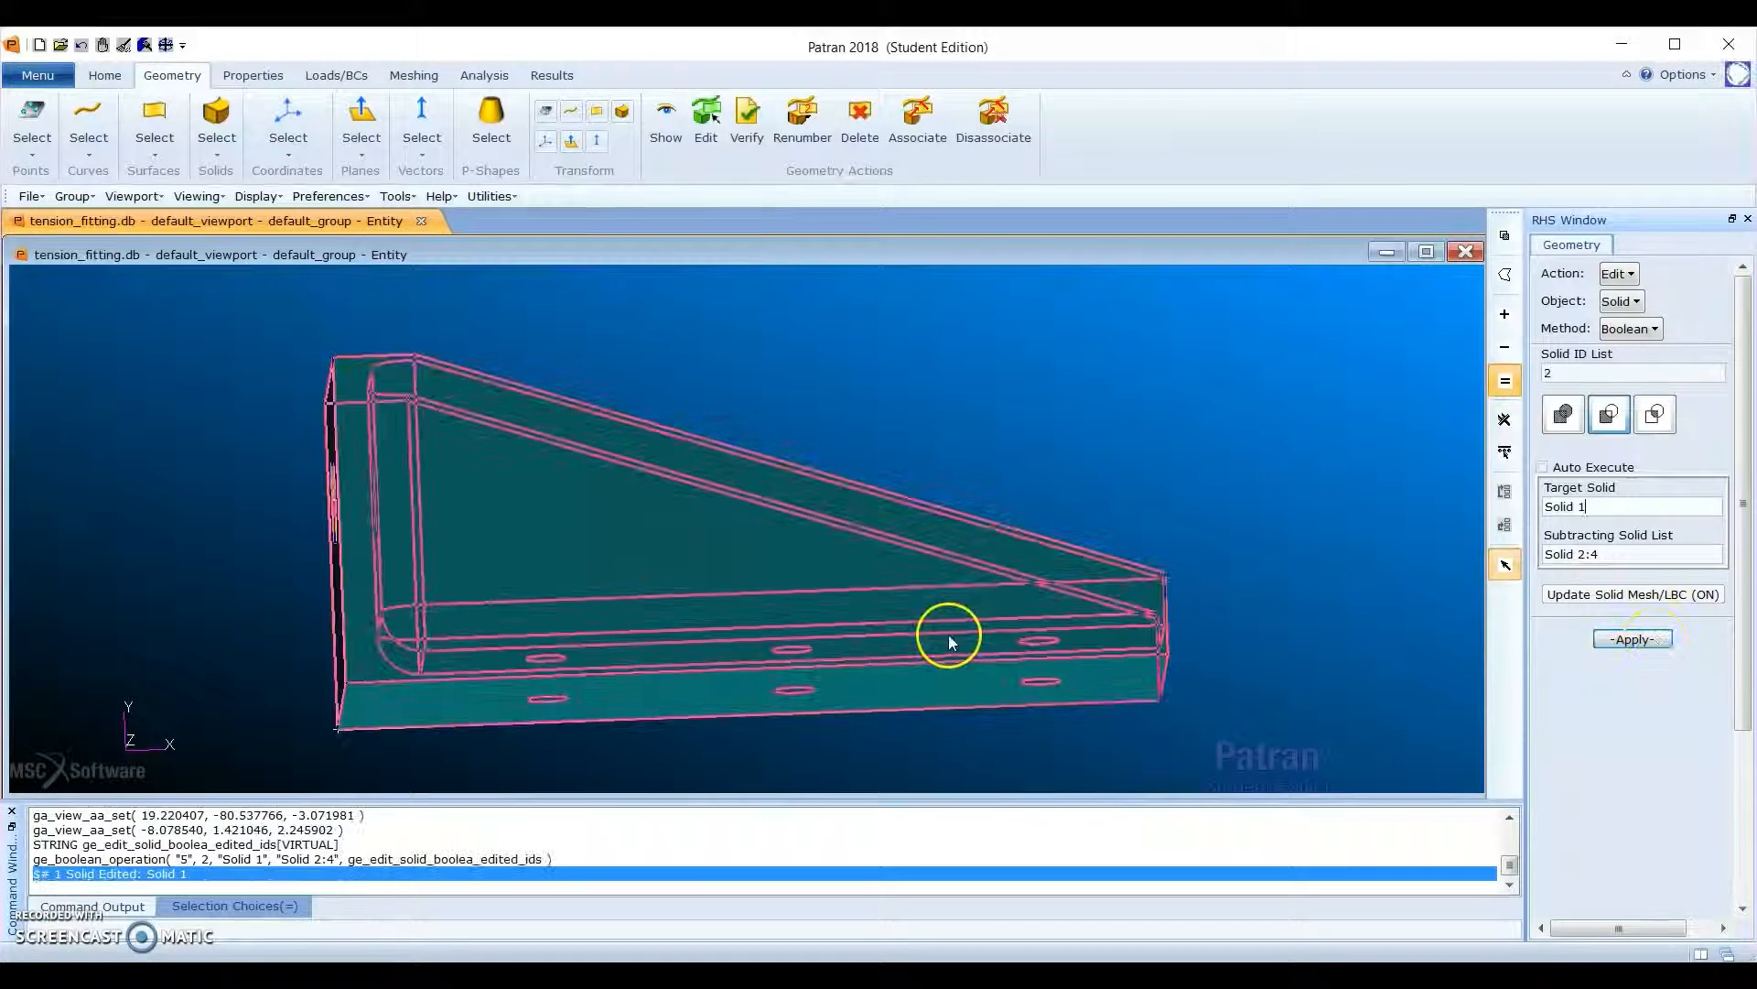
# Step: Inspect the holes cut in the fitting's floor and switch the model display to wireframe
pyautogui.moveTo(950, 640)
pyautogui.mouseDown(button='middle')
pyautogui.moveTo(1106, 510)
pyautogui.moveTo(1079, 592)
pyautogui.moveTo(1115, 611)
pyautogui.moveTo(1123, 597)
pyautogui.mouseUp(button='middle')
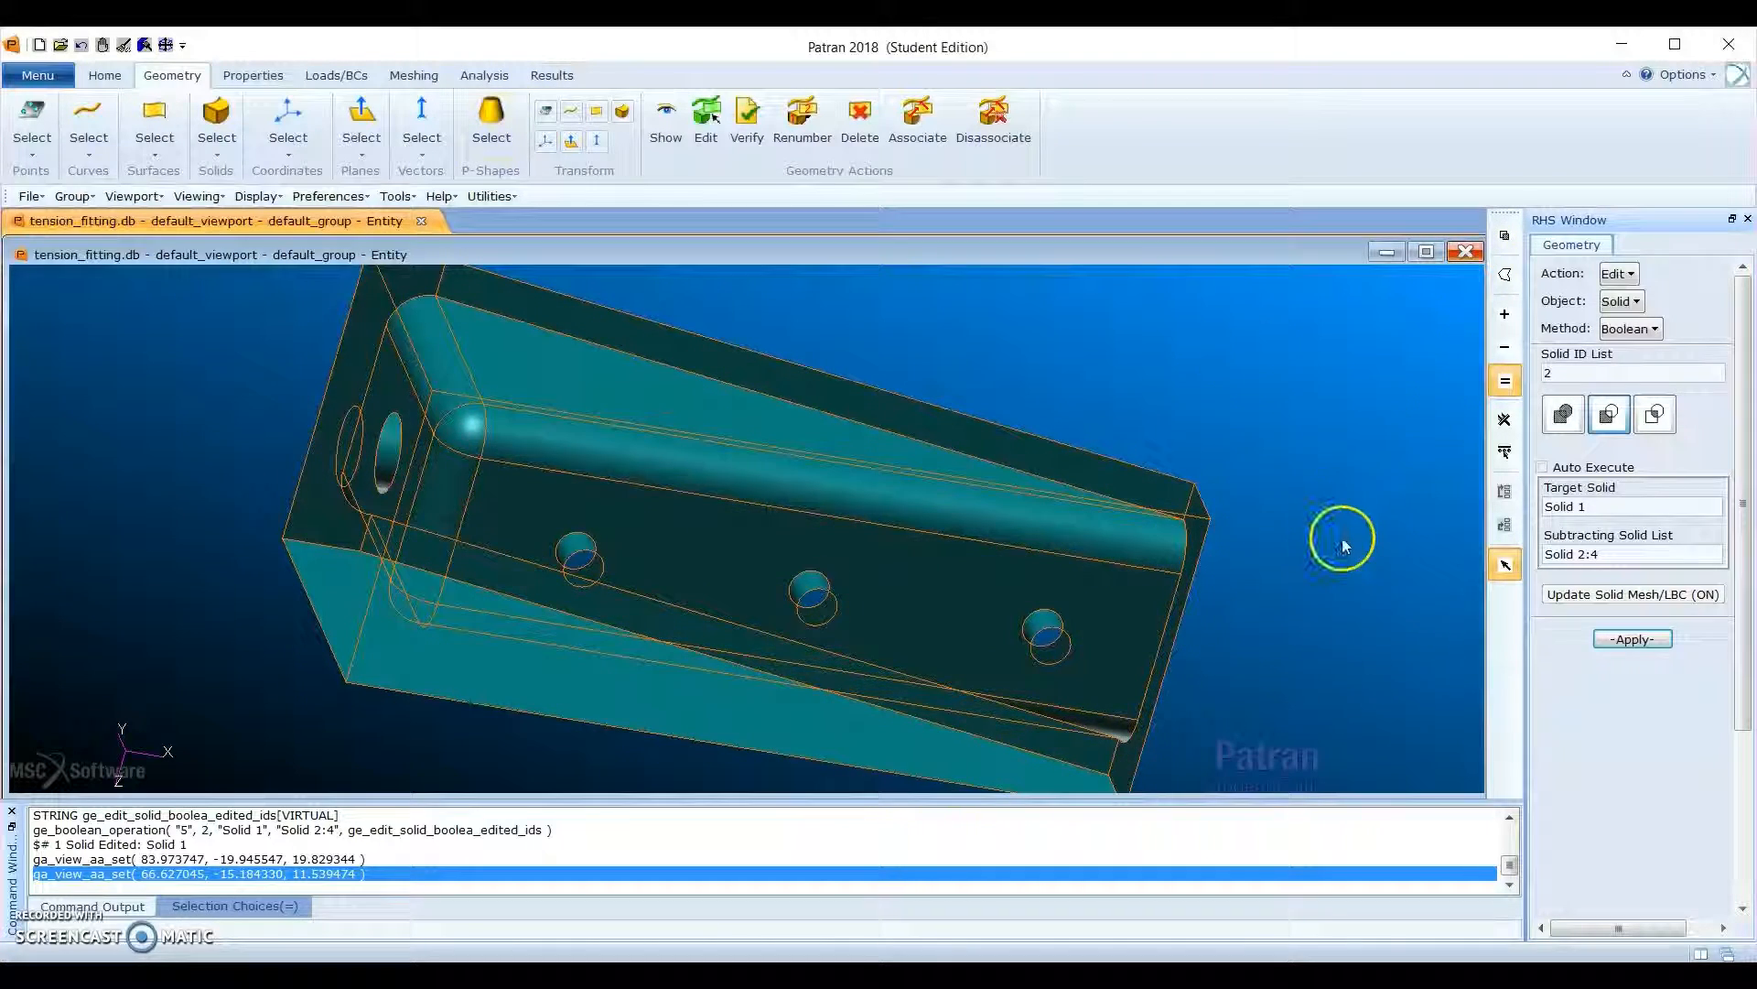
pyautogui.moveTo(1341, 537)
pyautogui.mouseDown(button='middle')
pyautogui.moveTo(1303, 535)
pyautogui.moveTo(1333, 485)
pyautogui.moveTo(1331, 536)
pyautogui.mouseUp(button='middle')
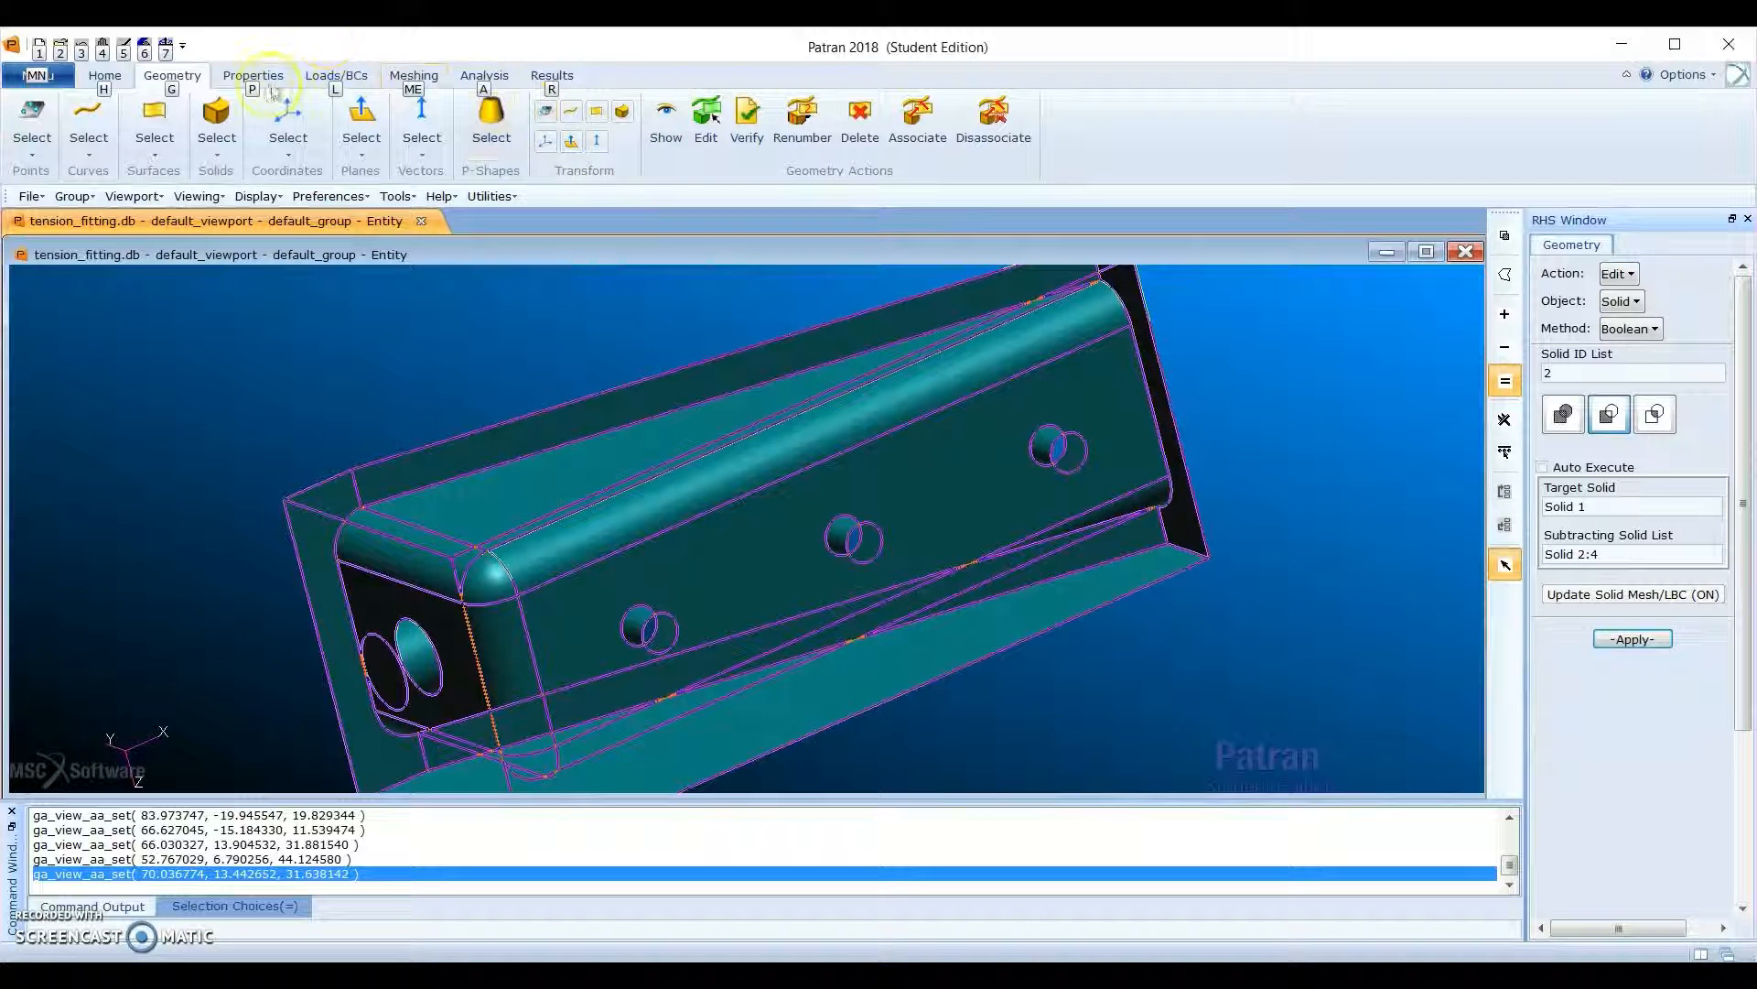
pyautogui.click(108, 76)
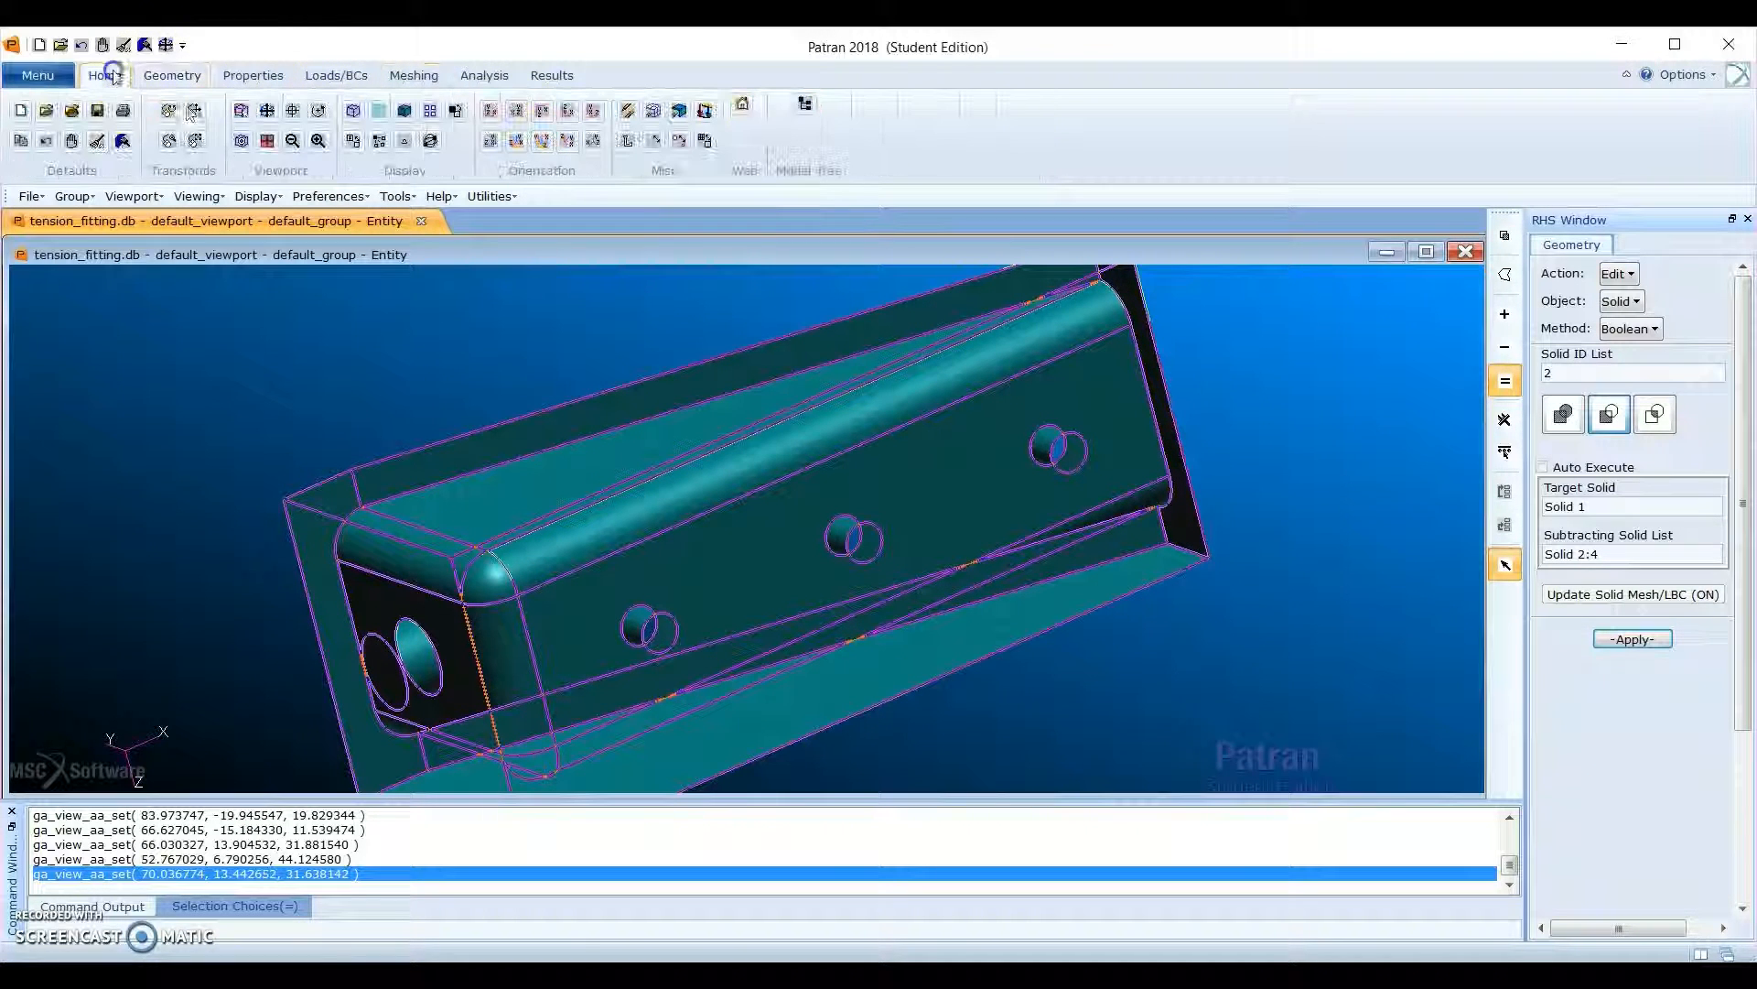
pyautogui.click(491, 112)
pyautogui.moveTo(989, 465); pyautogui.dragTo(941, 498, button='middle')
pyautogui.scroll(-2, 970, 503)
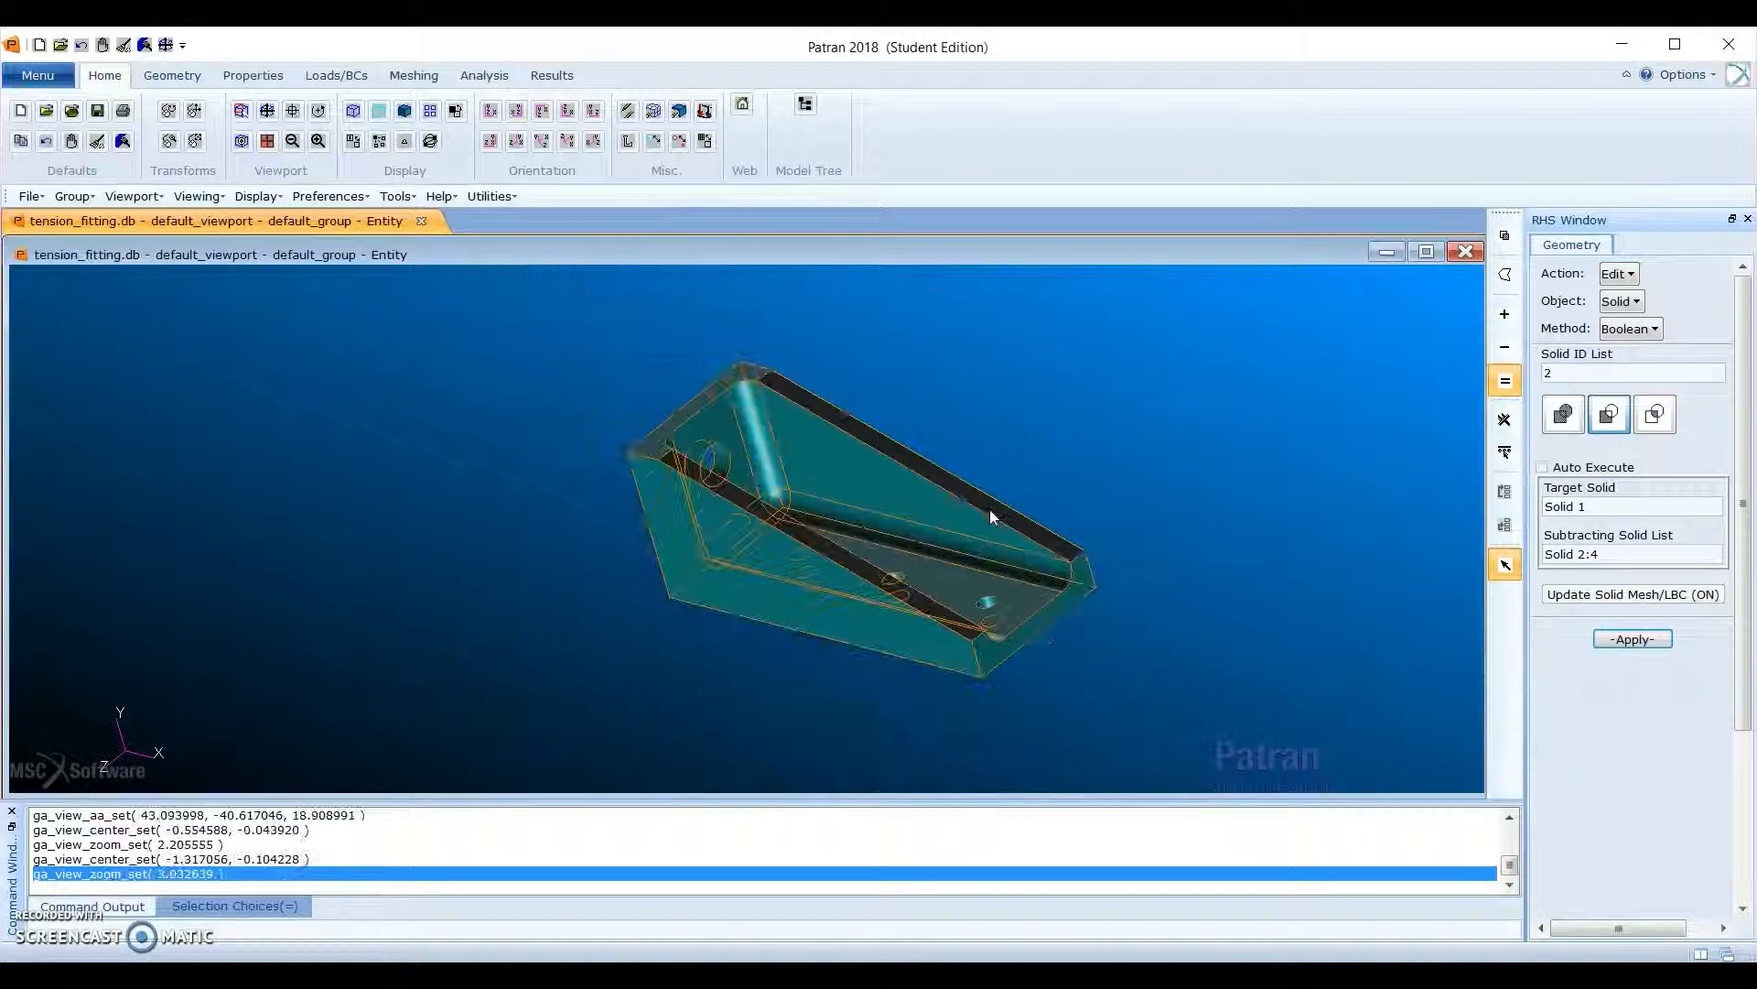
pyautogui.click(1052, 344)
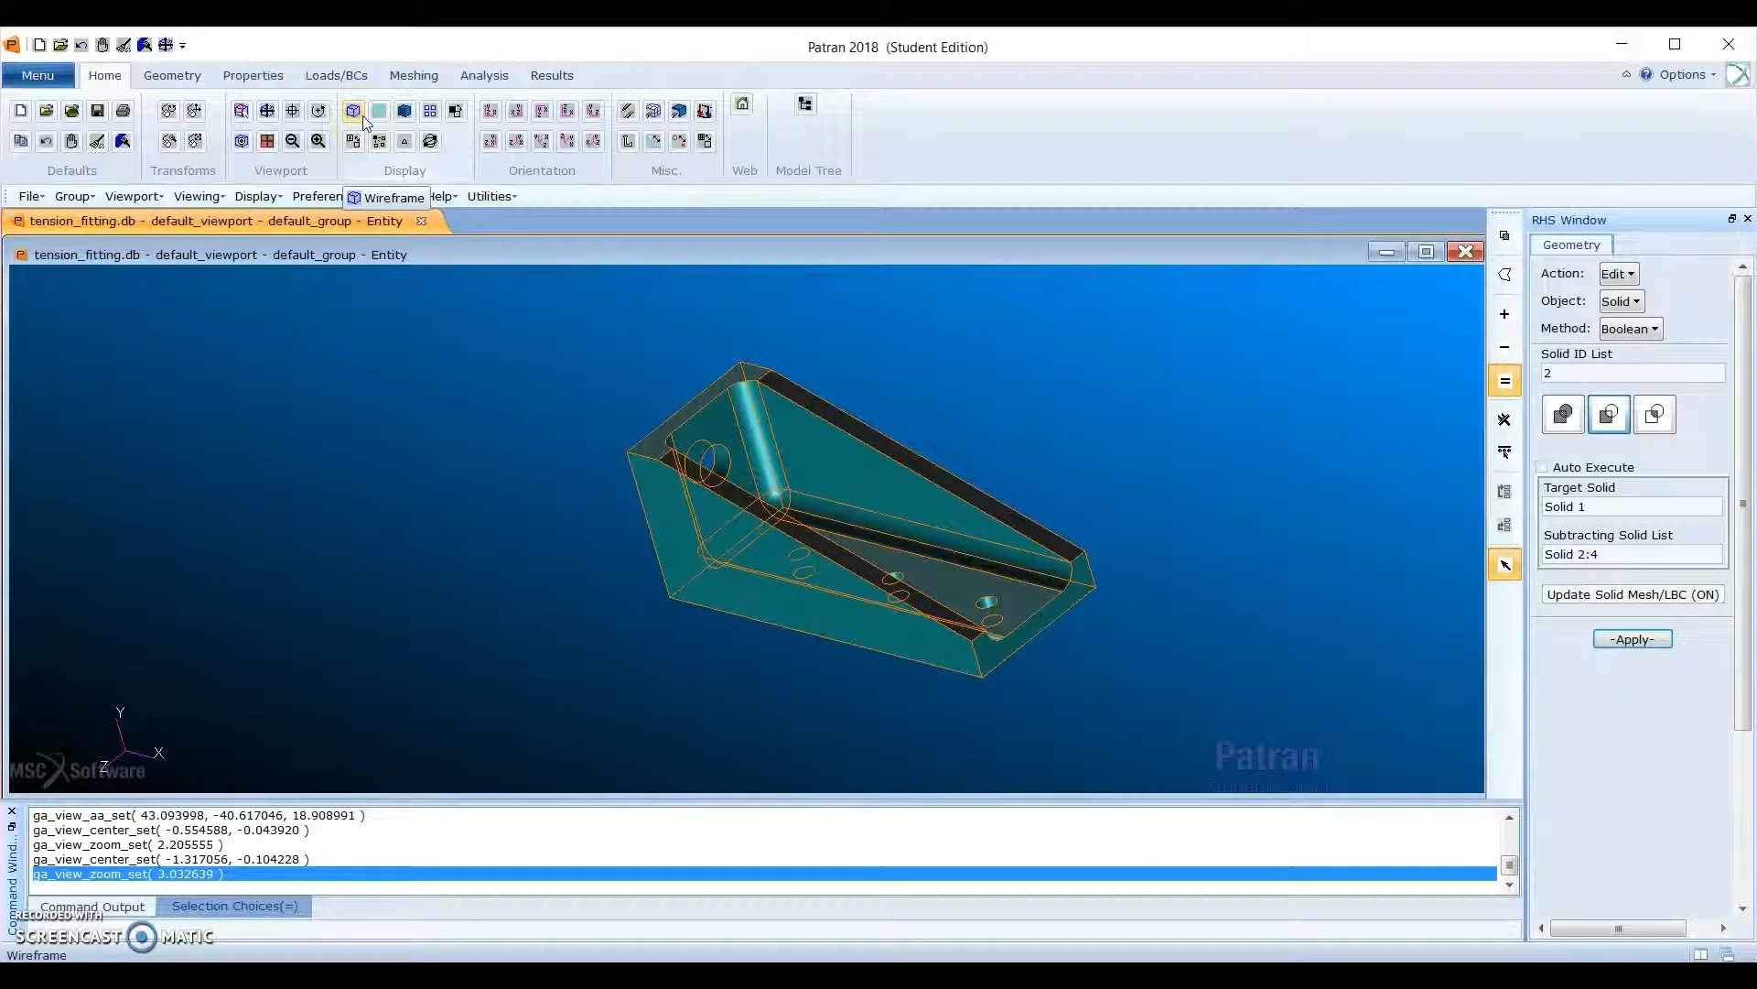
pyautogui.click(353, 111)
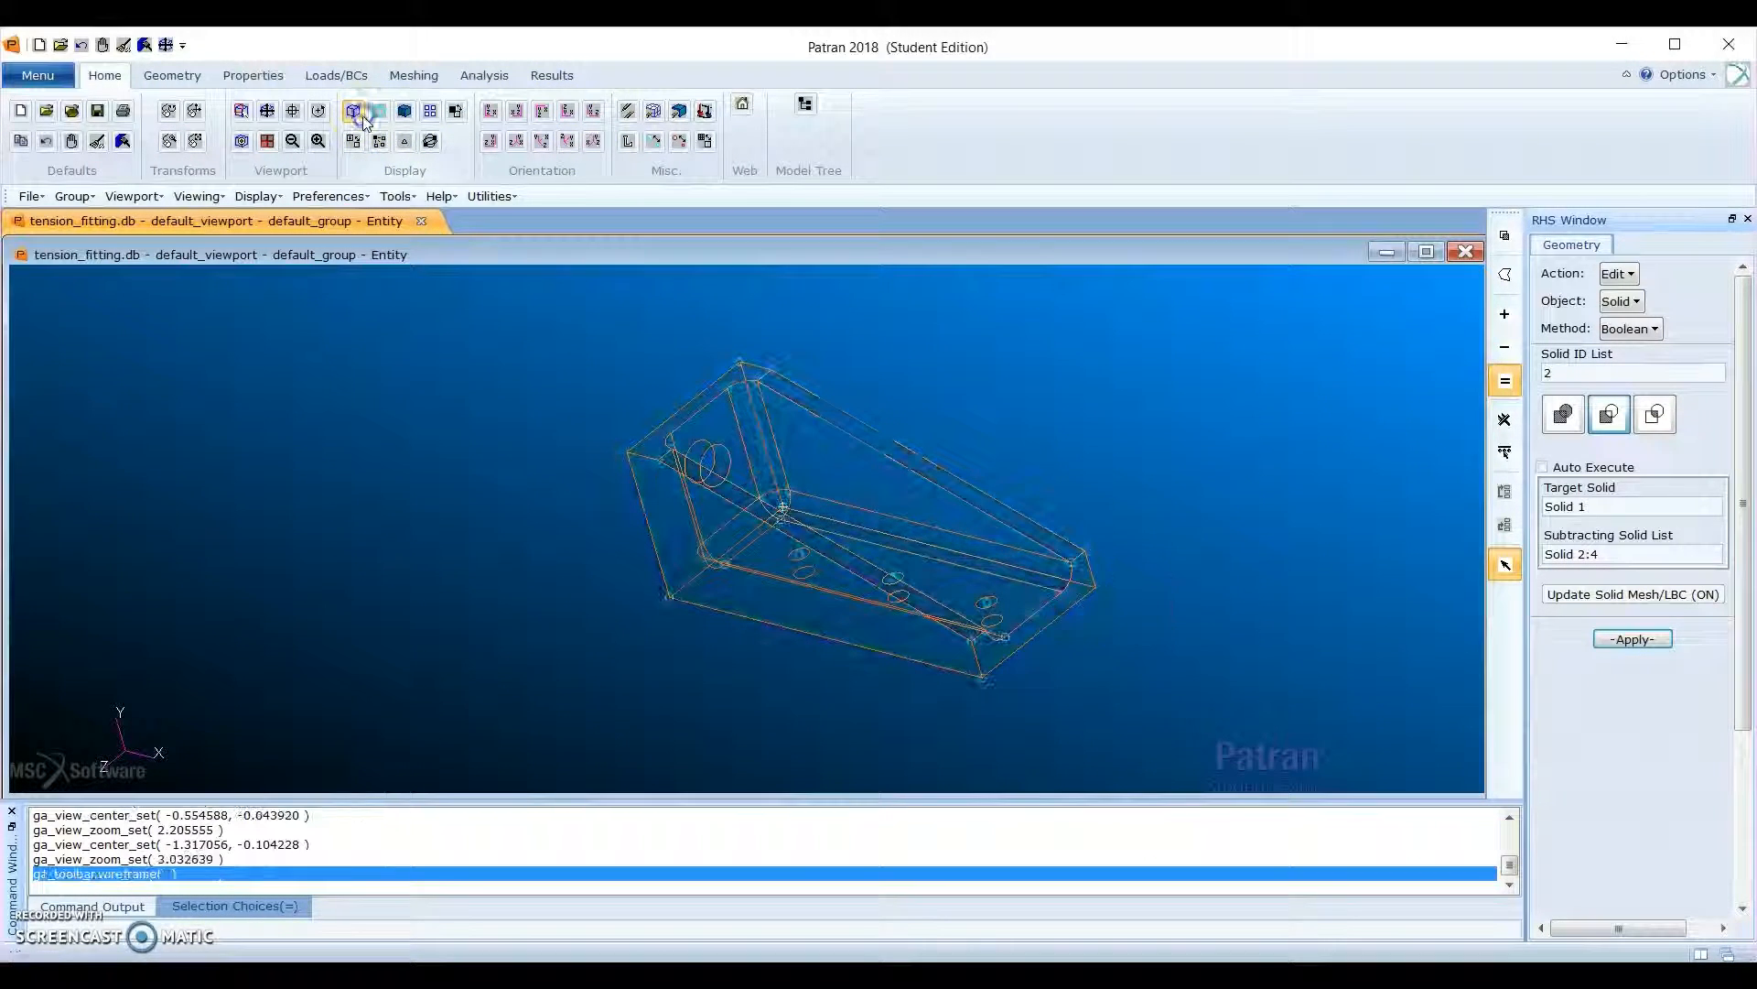
# Step: Create an ArcCenter point on the inner edge of the back-wall hole, Solid 1.11.1, with auto execute off
pyautogui.click(170, 76)
pyautogui.click(33, 137)
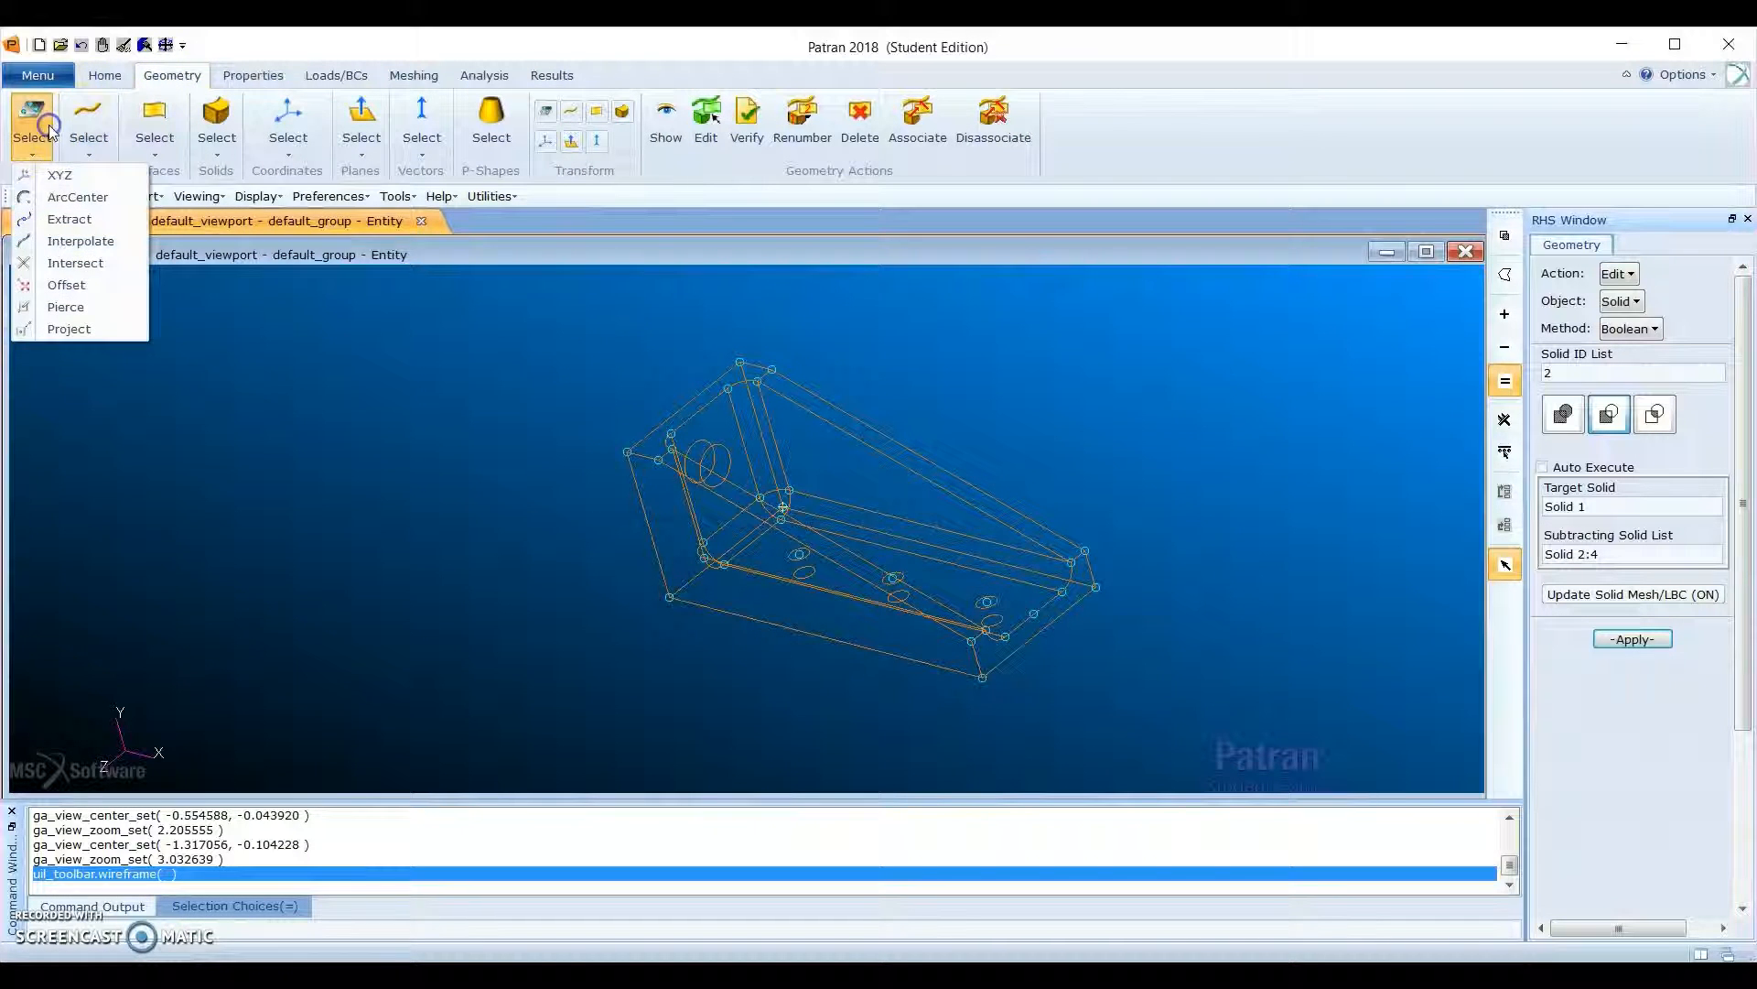
pyautogui.click(64, 177)
pyautogui.click(1634, 331)
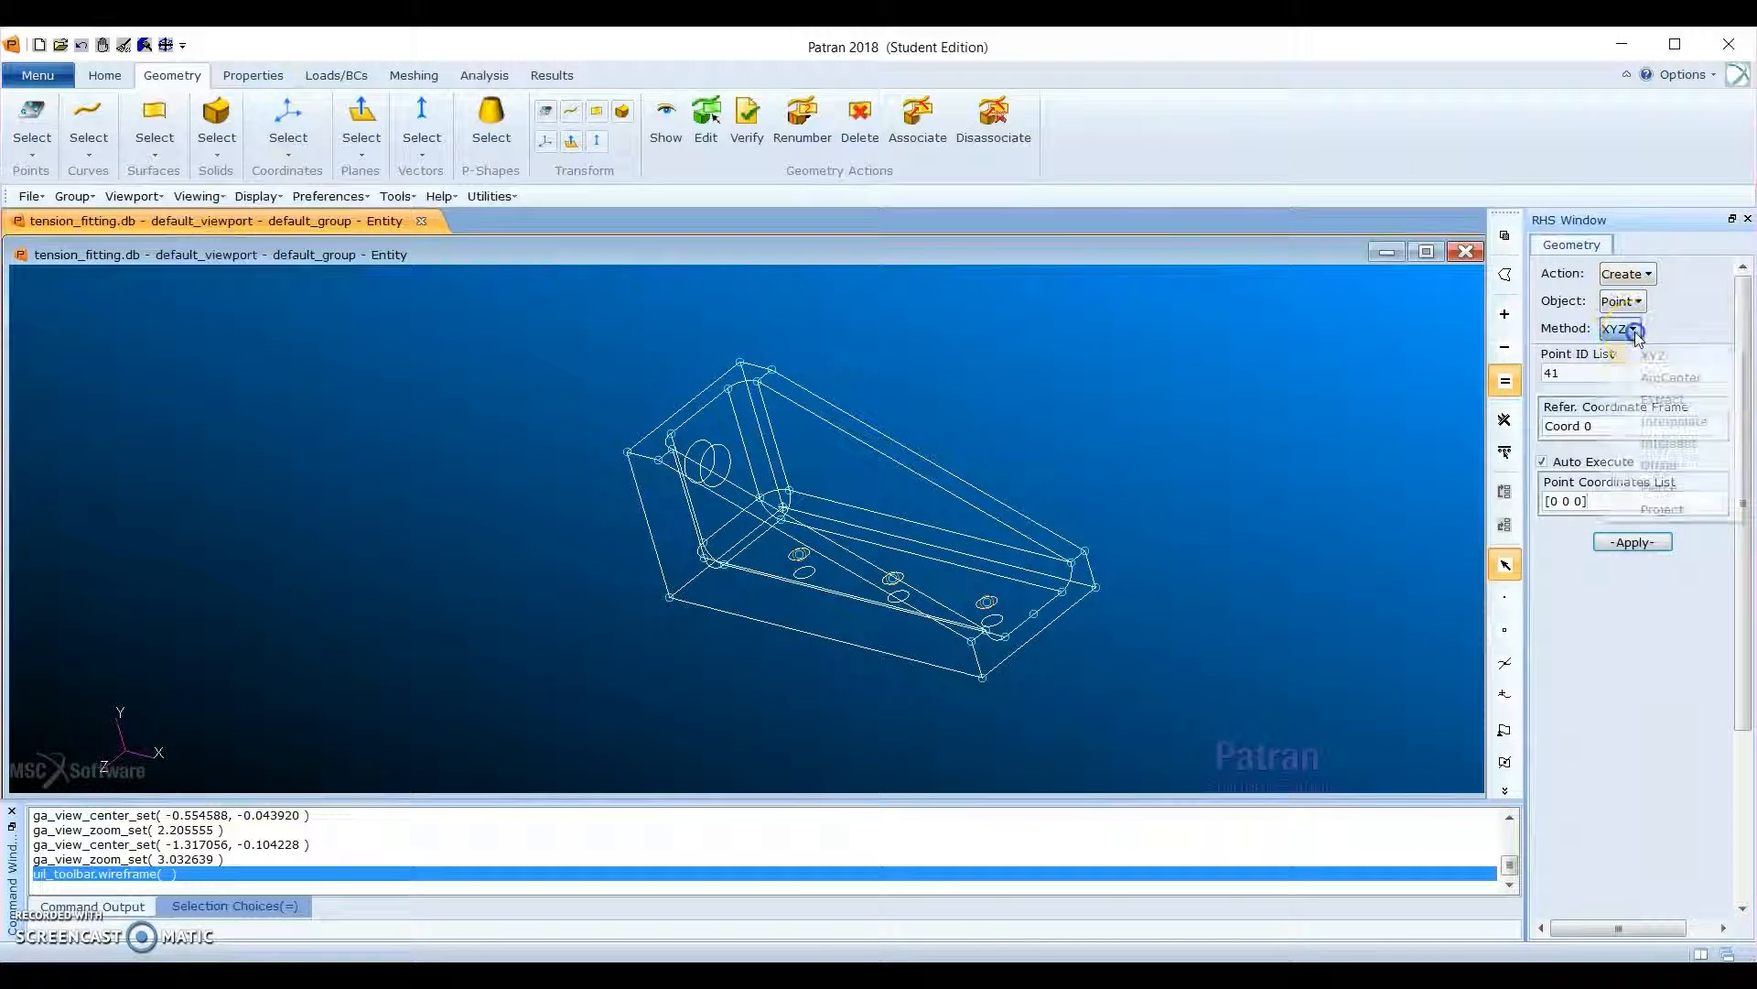
pyautogui.click(1675, 377)
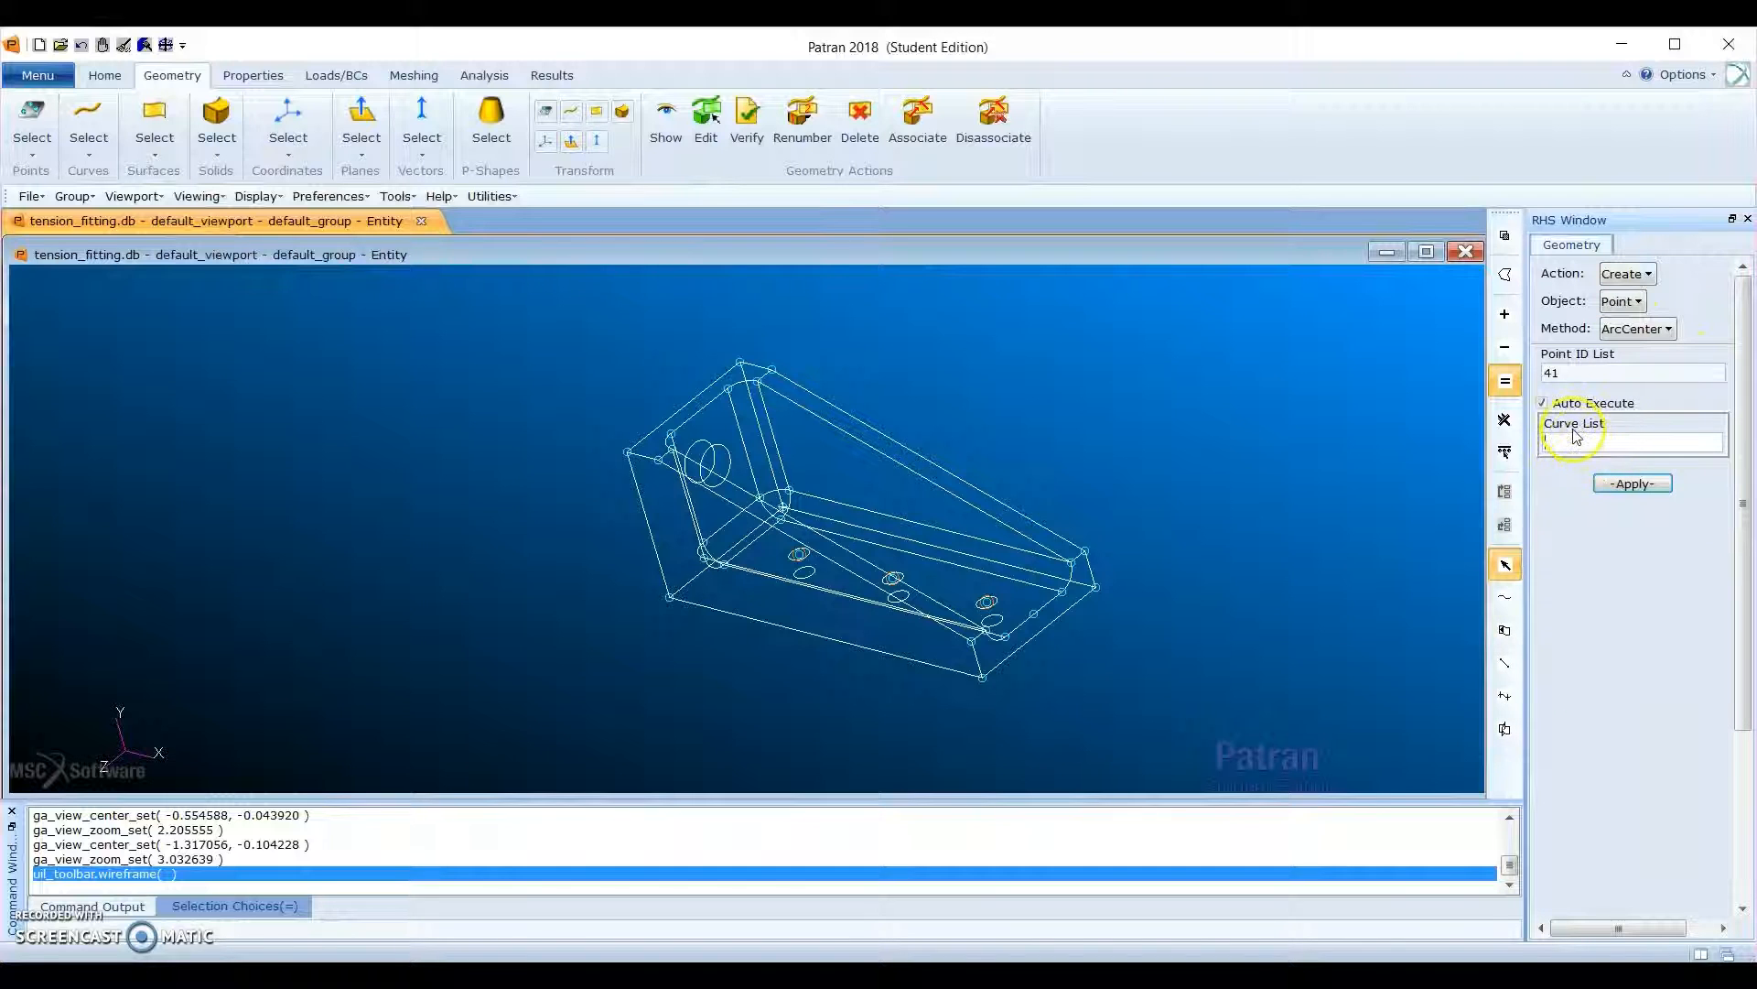
pyautogui.scroll(2, 863, 491)
pyautogui.moveTo(1029, 505); pyautogui.dragTo(1030, 533, button='middle')
pyautogui.scroll(1, 1043, 463)
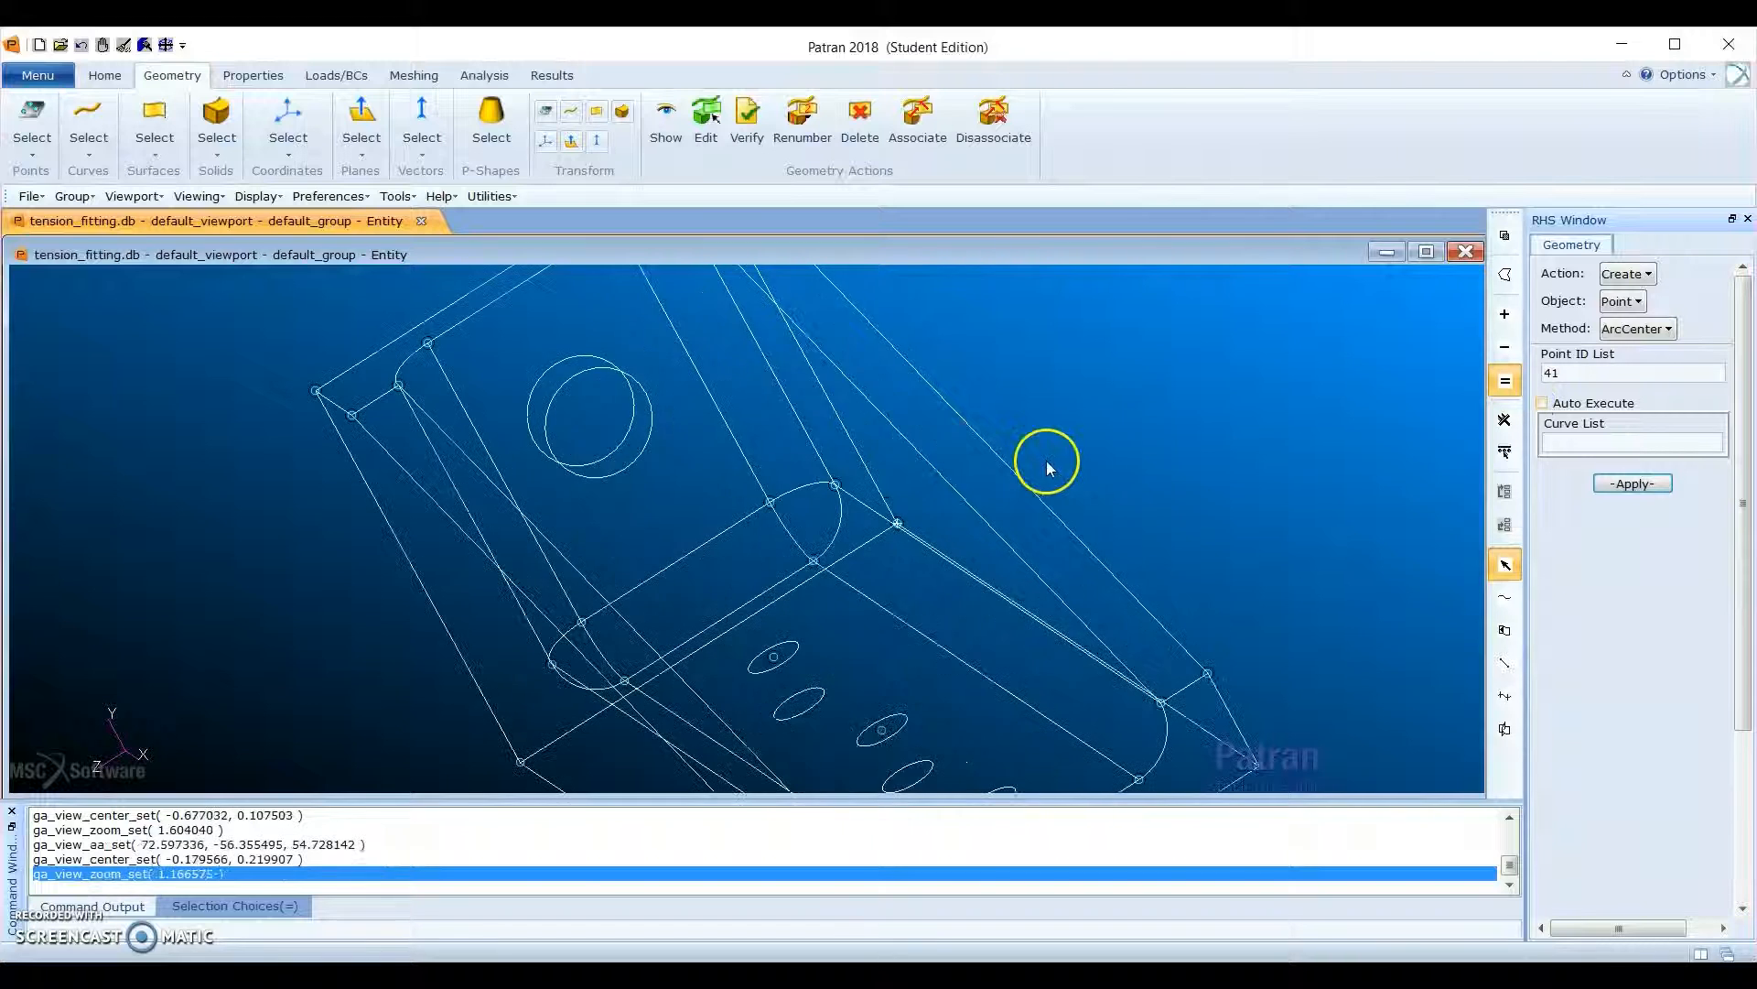
pyautogui.moveTo(653, 420); pyautogui.dragTo(561, 353, button='middle')
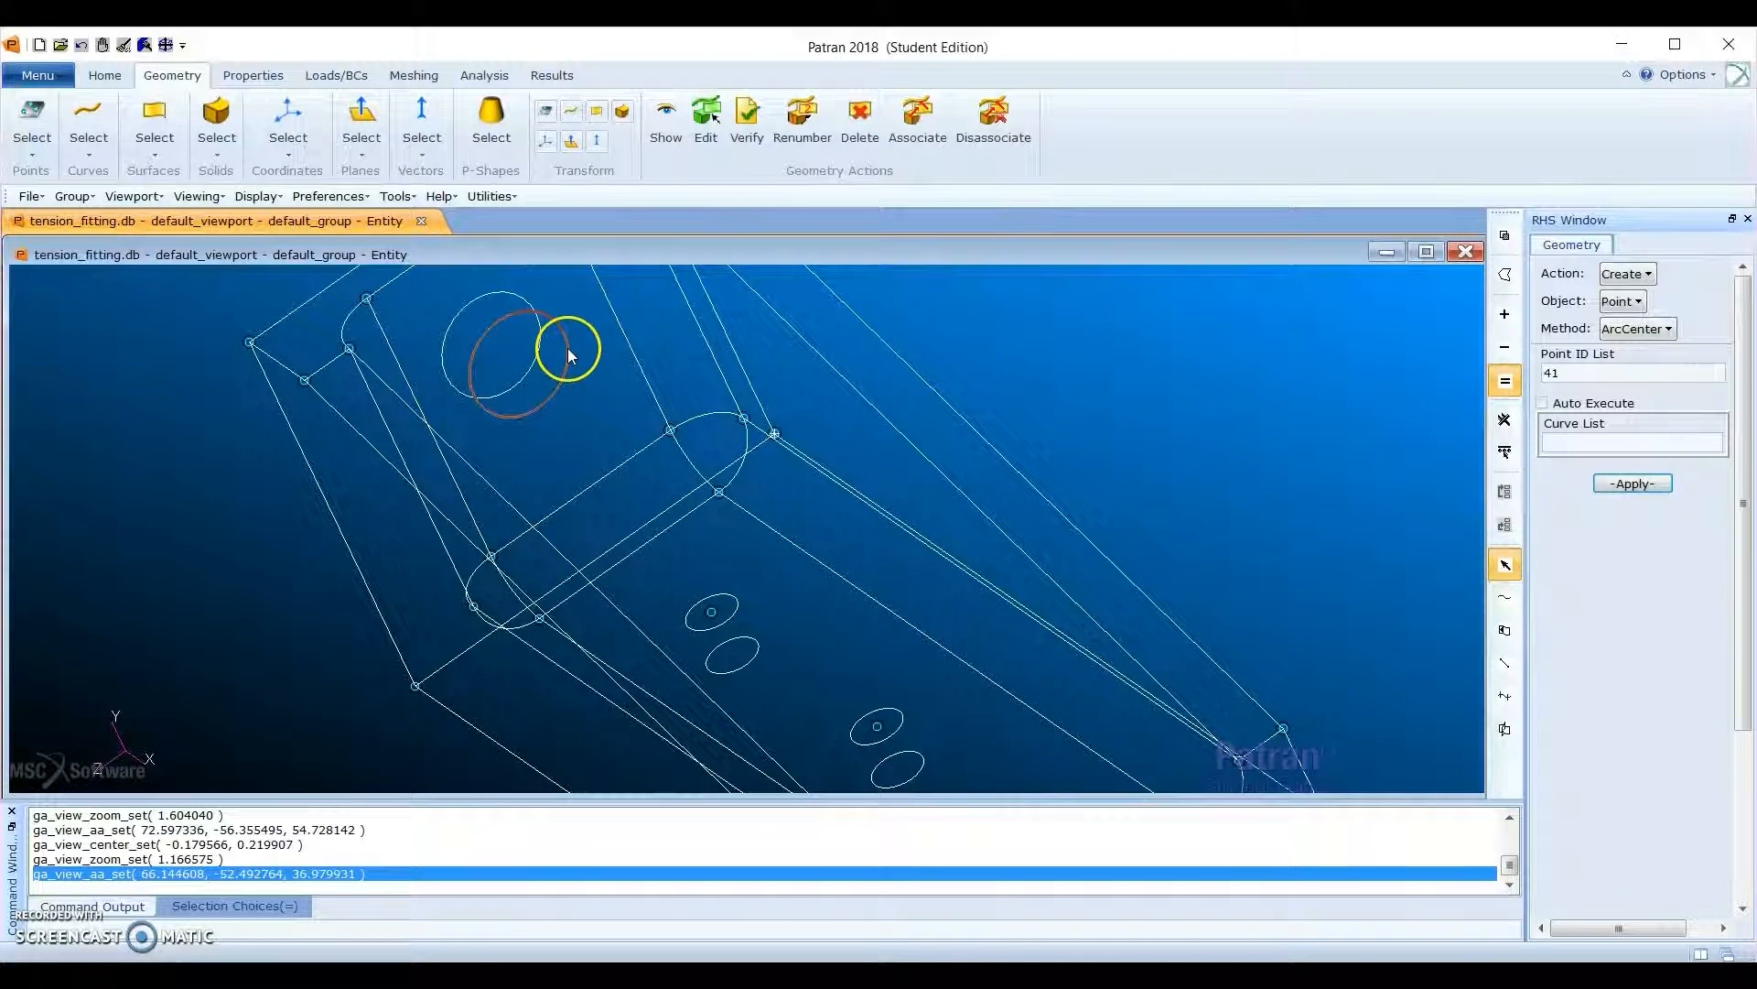
pyautogui.click(565, 357)
pyautogui.click(1643, 485)
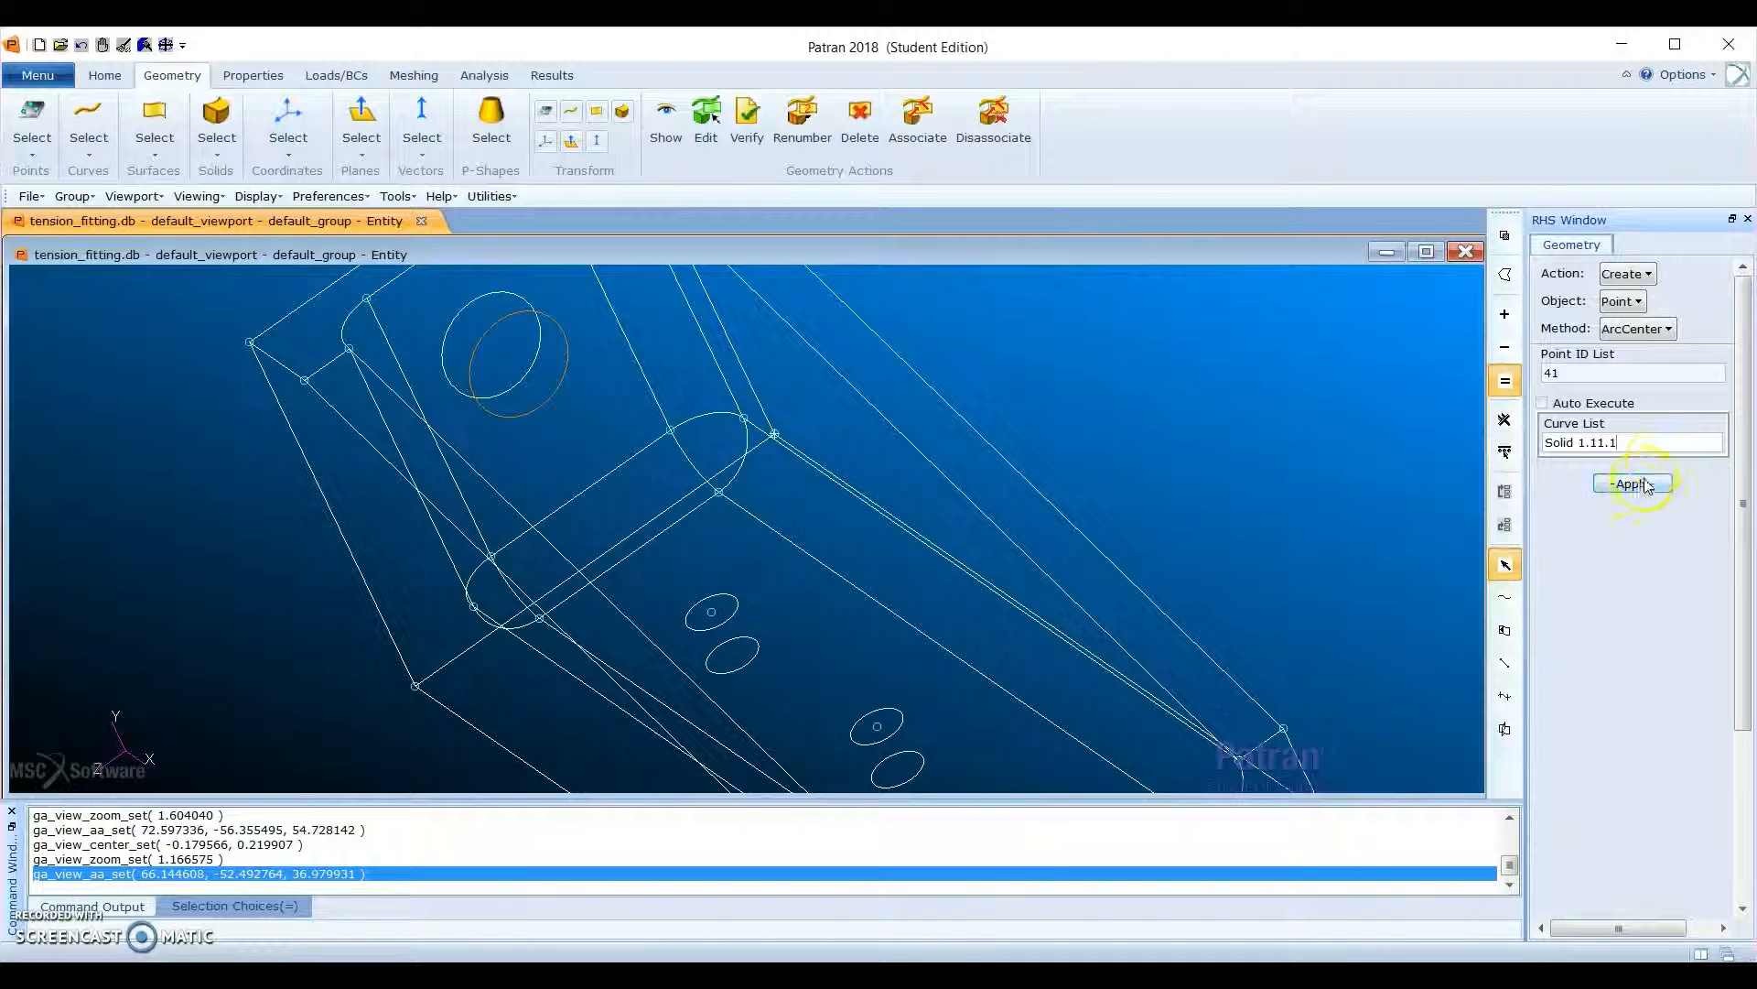
pyautogui.scroll(-2, 628, 422)
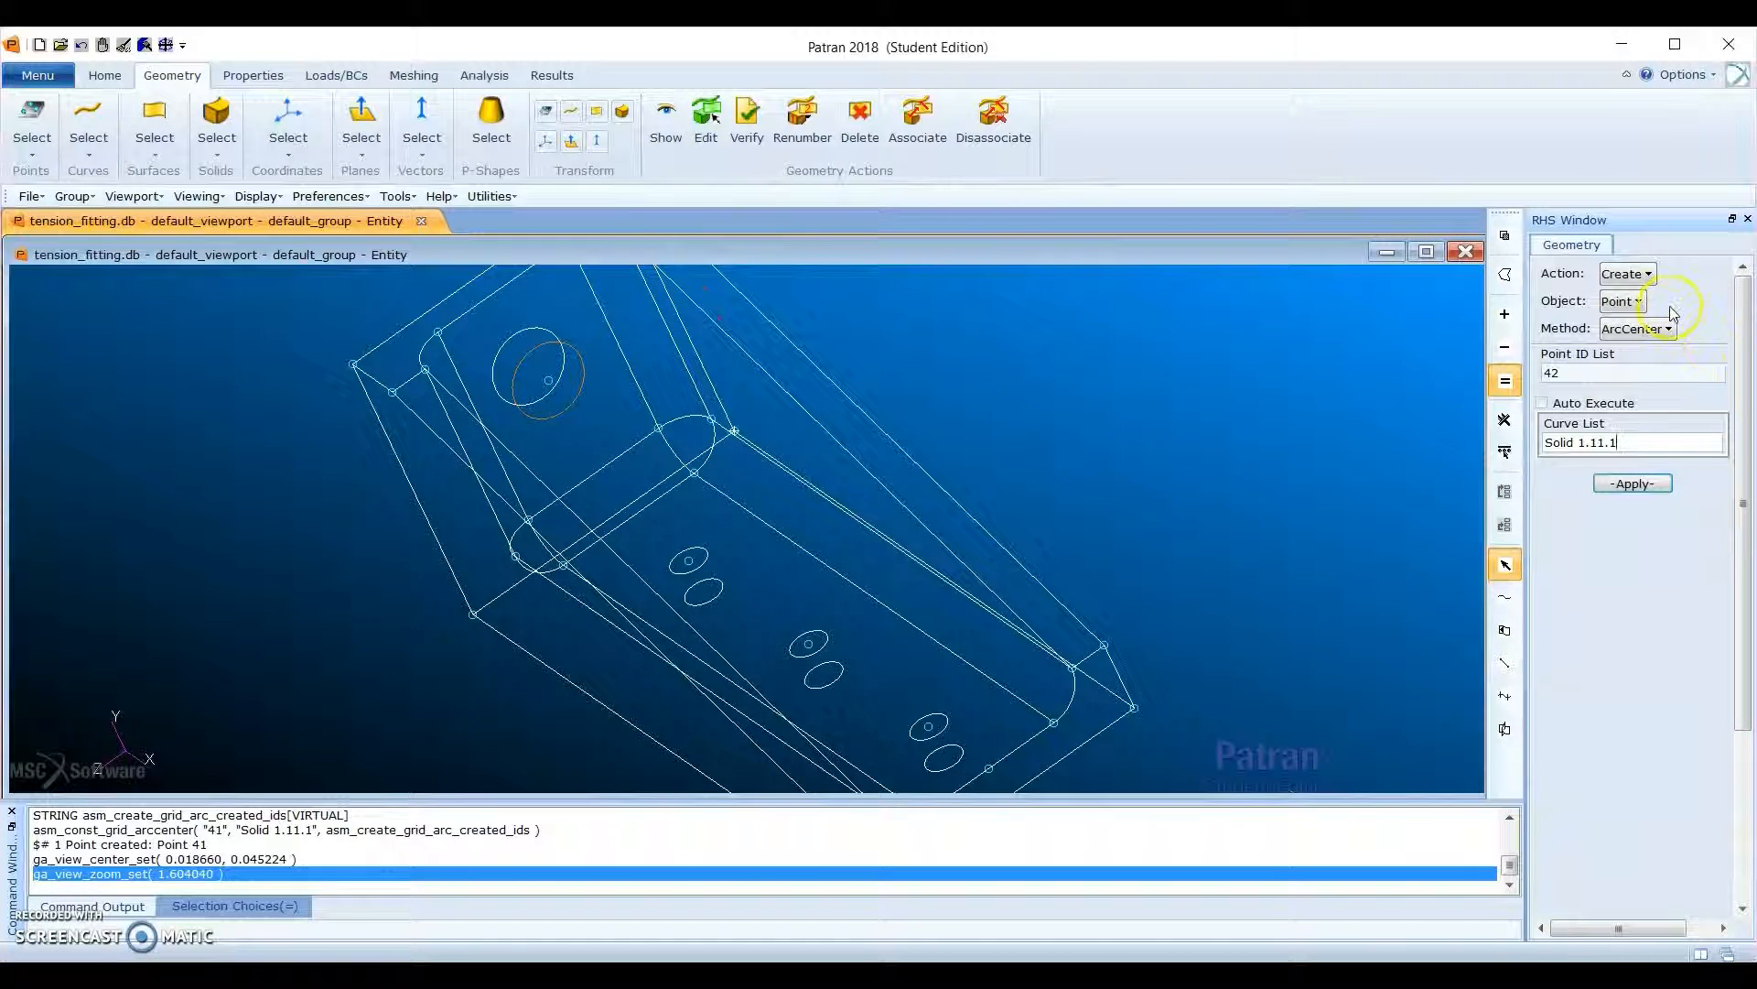
# Step: Set up a primitive cylinder solid with a height of 1.0 and a radius of 0.371
pyautogui.click(1622, 301)
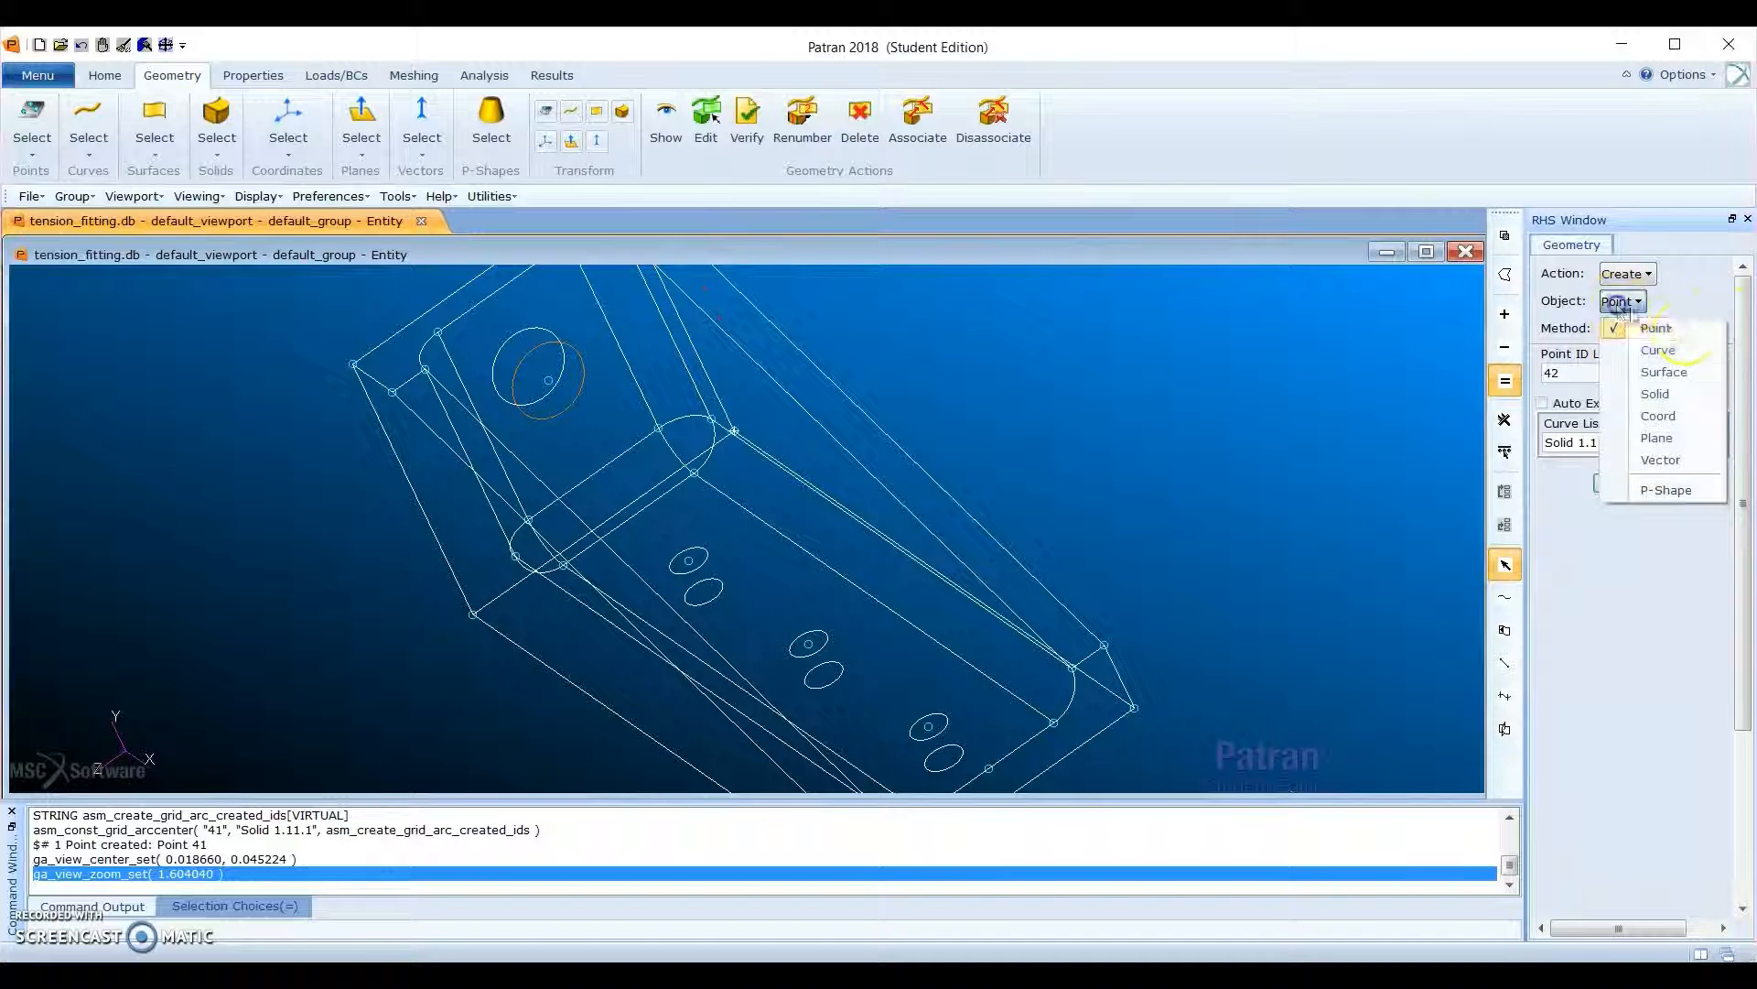
pyautogui.click(1703, 392)
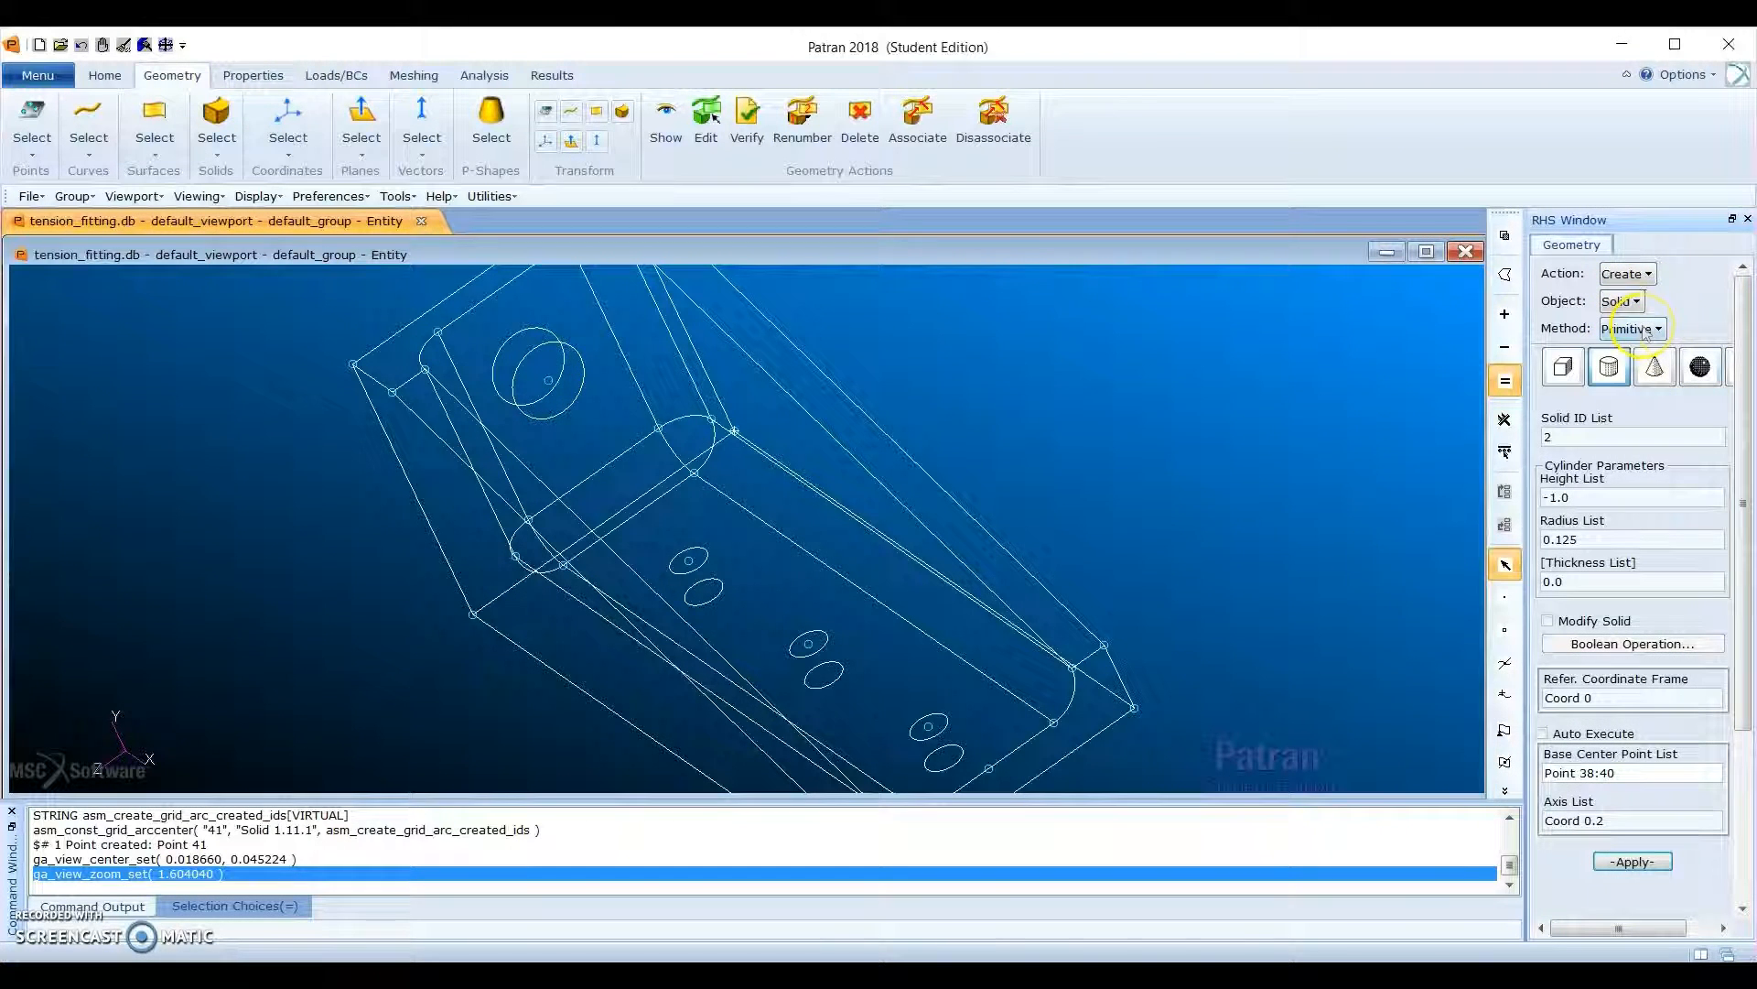
pyautogui.click(1612, 367)
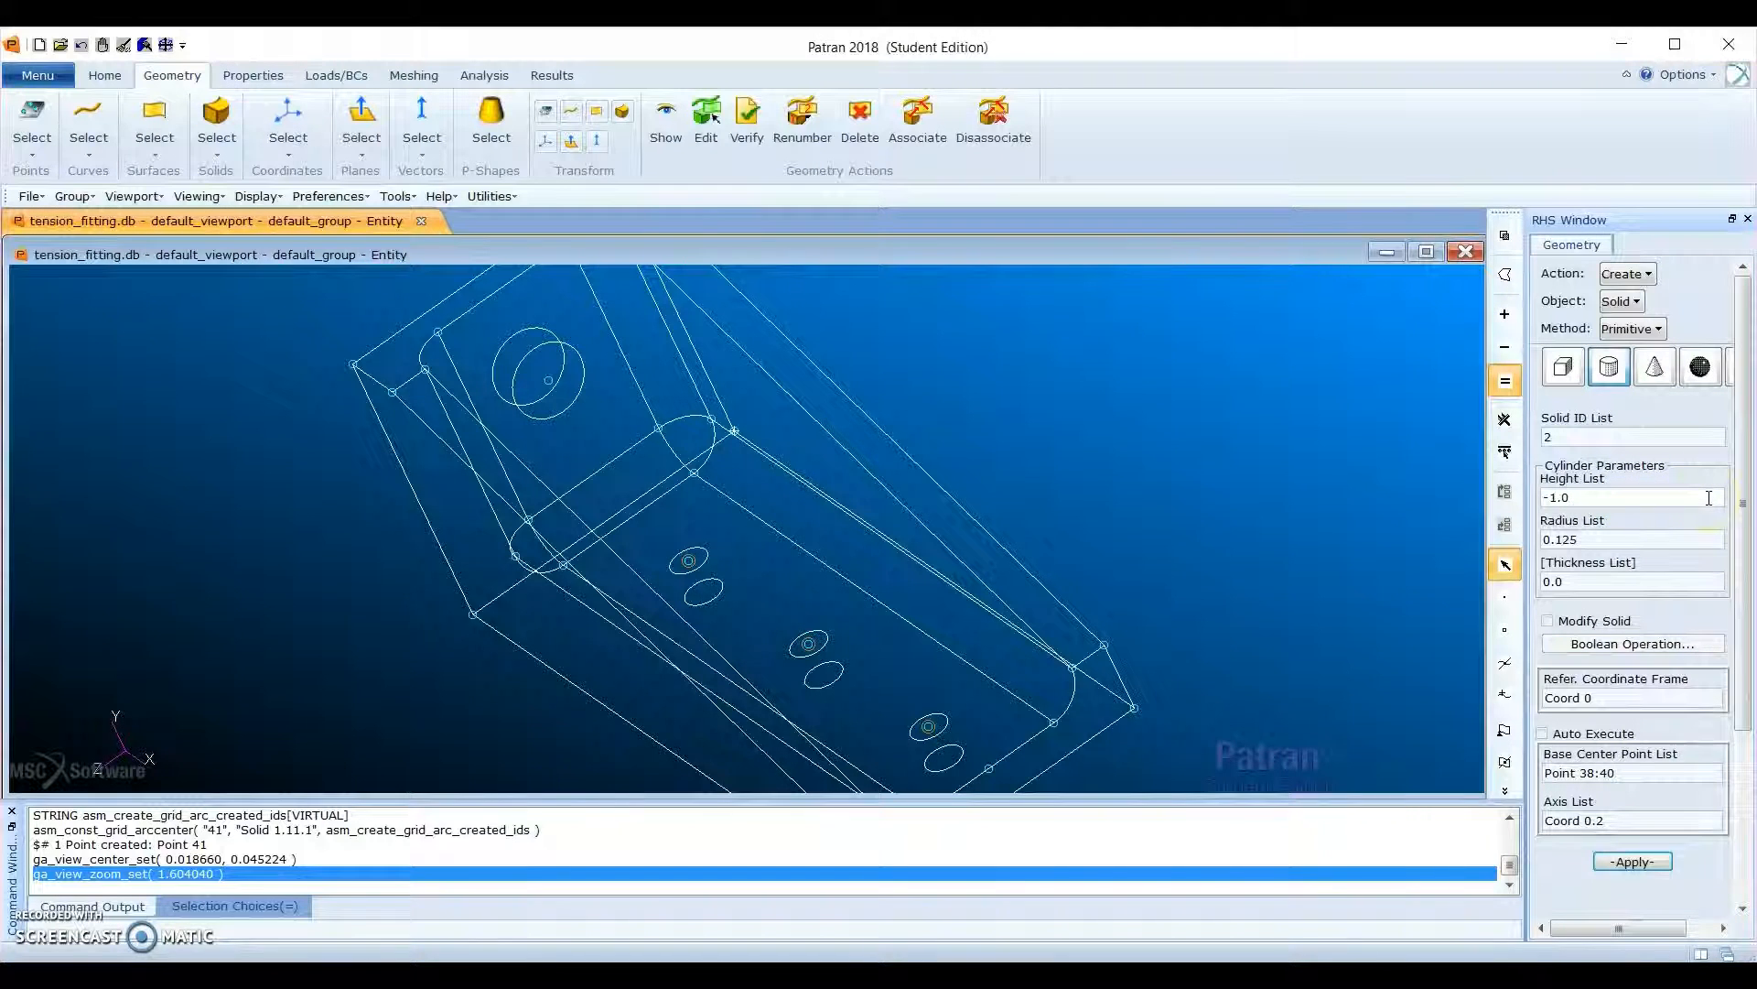
pyautogui.press('alt')
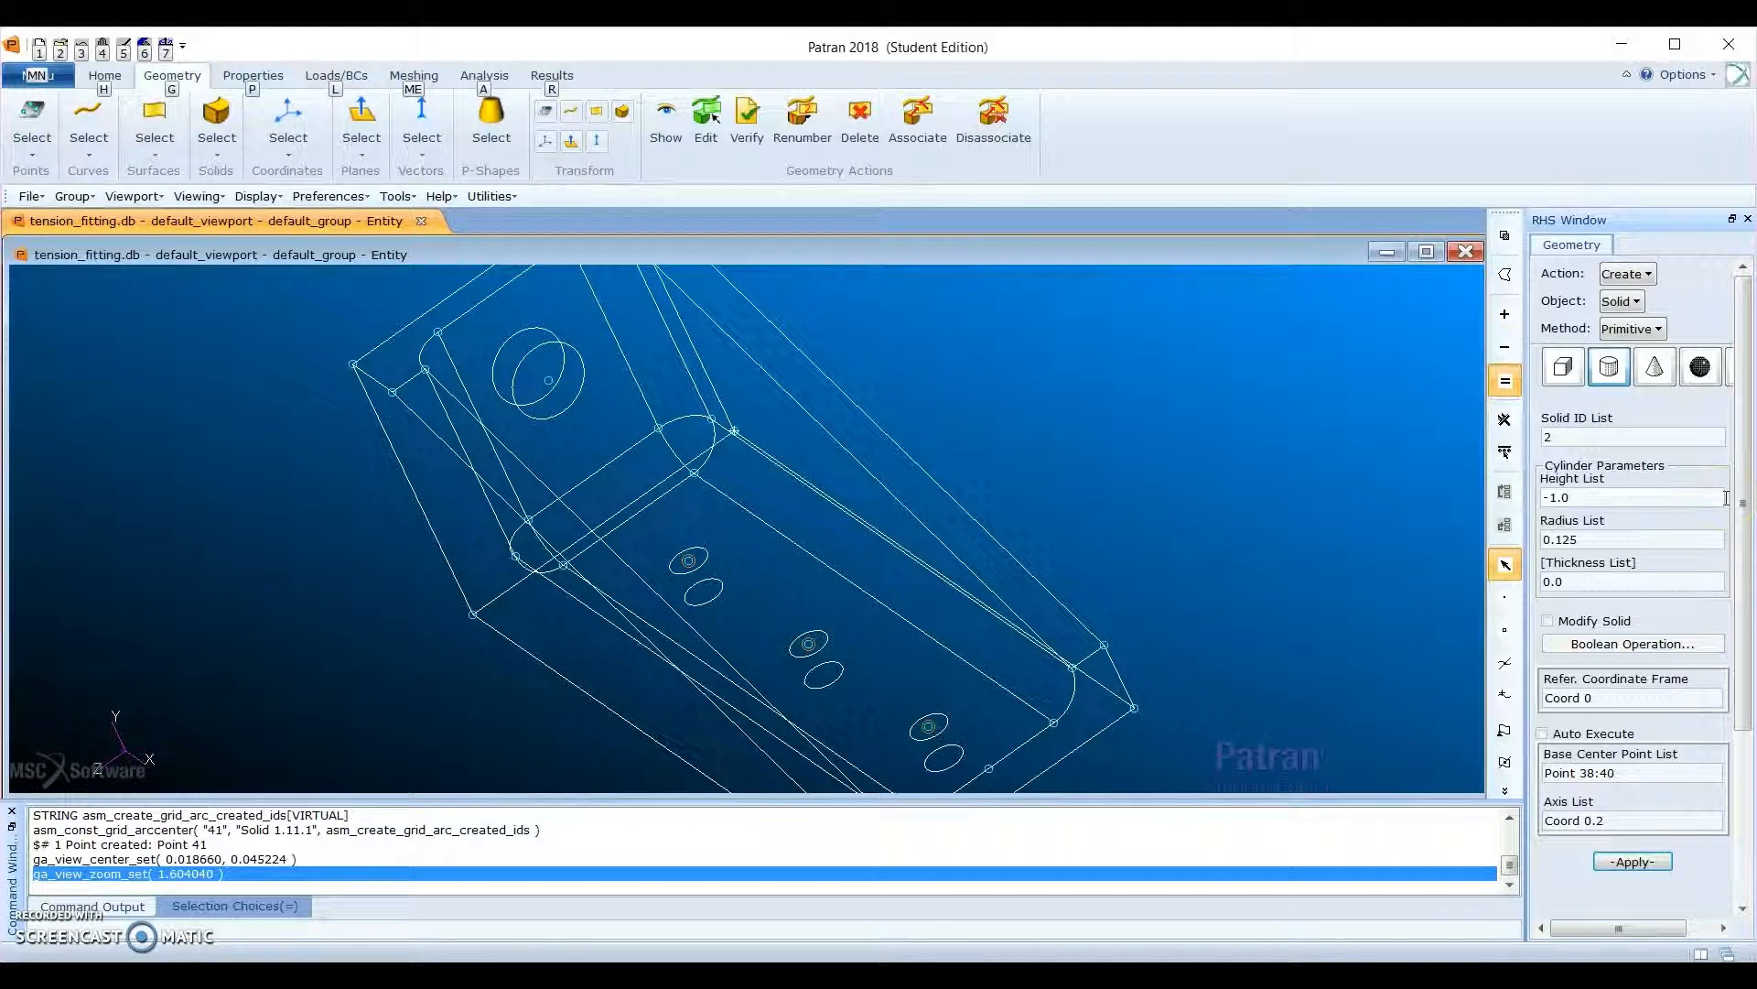
pyautogui.click(1689, 501)
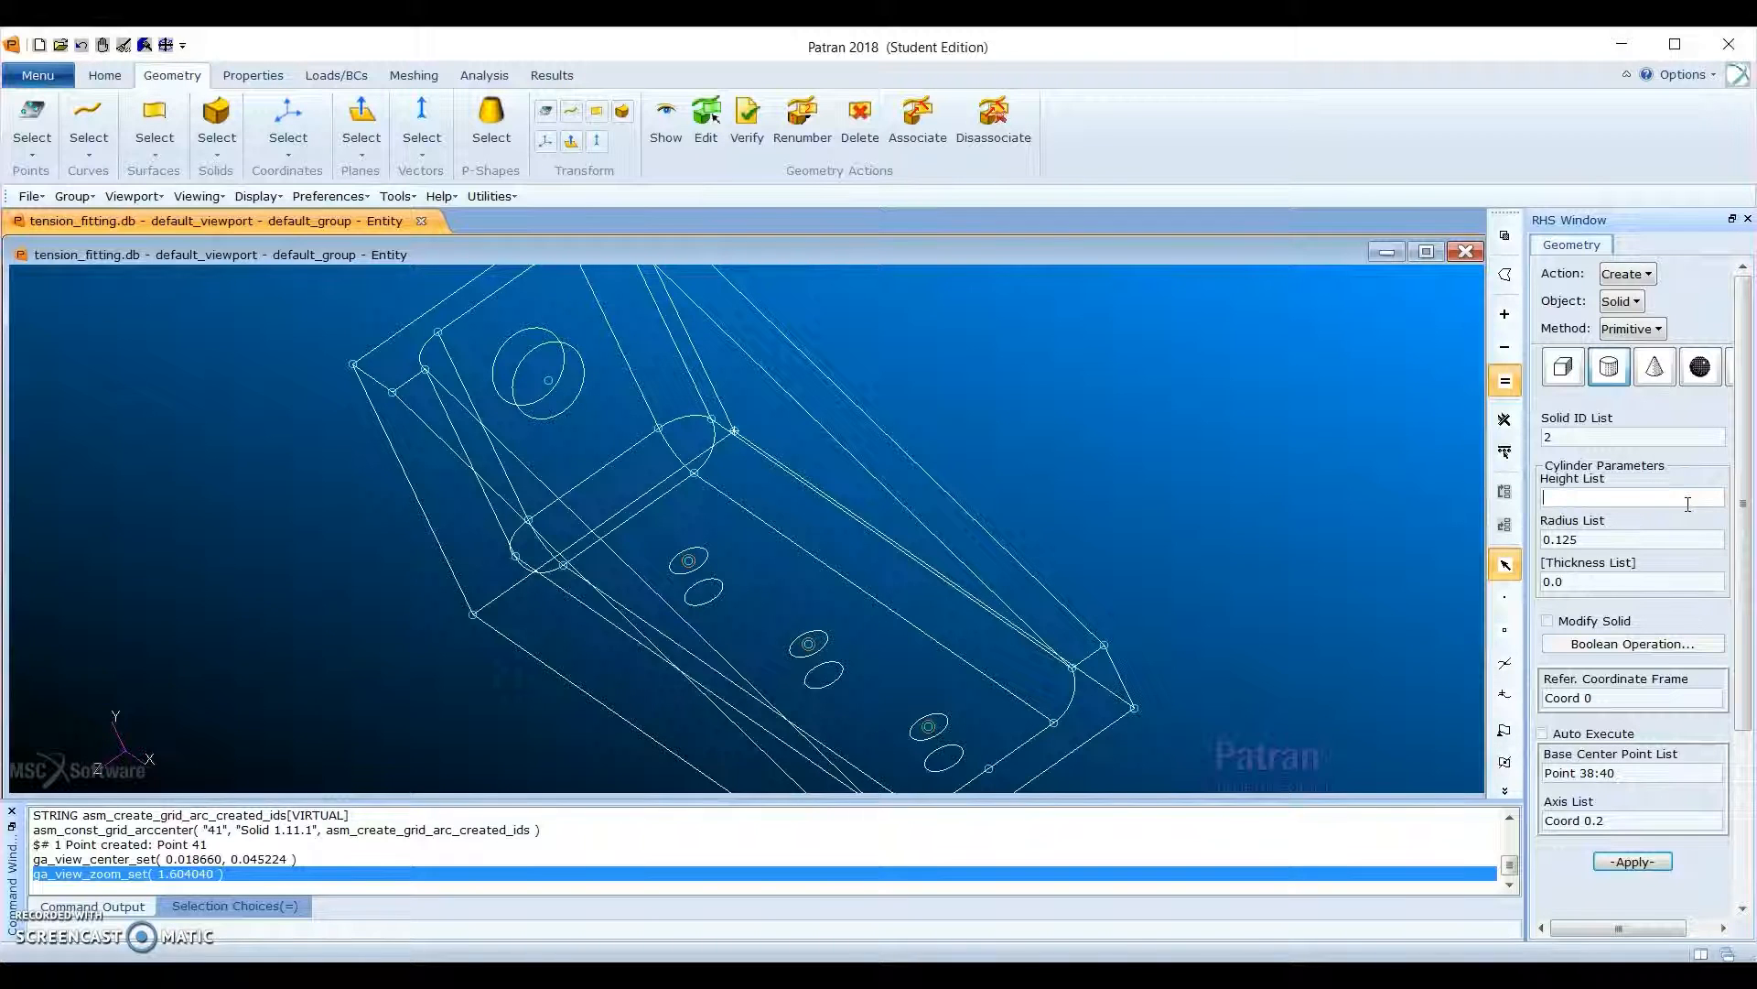
pyautogui.click(1604, 536)
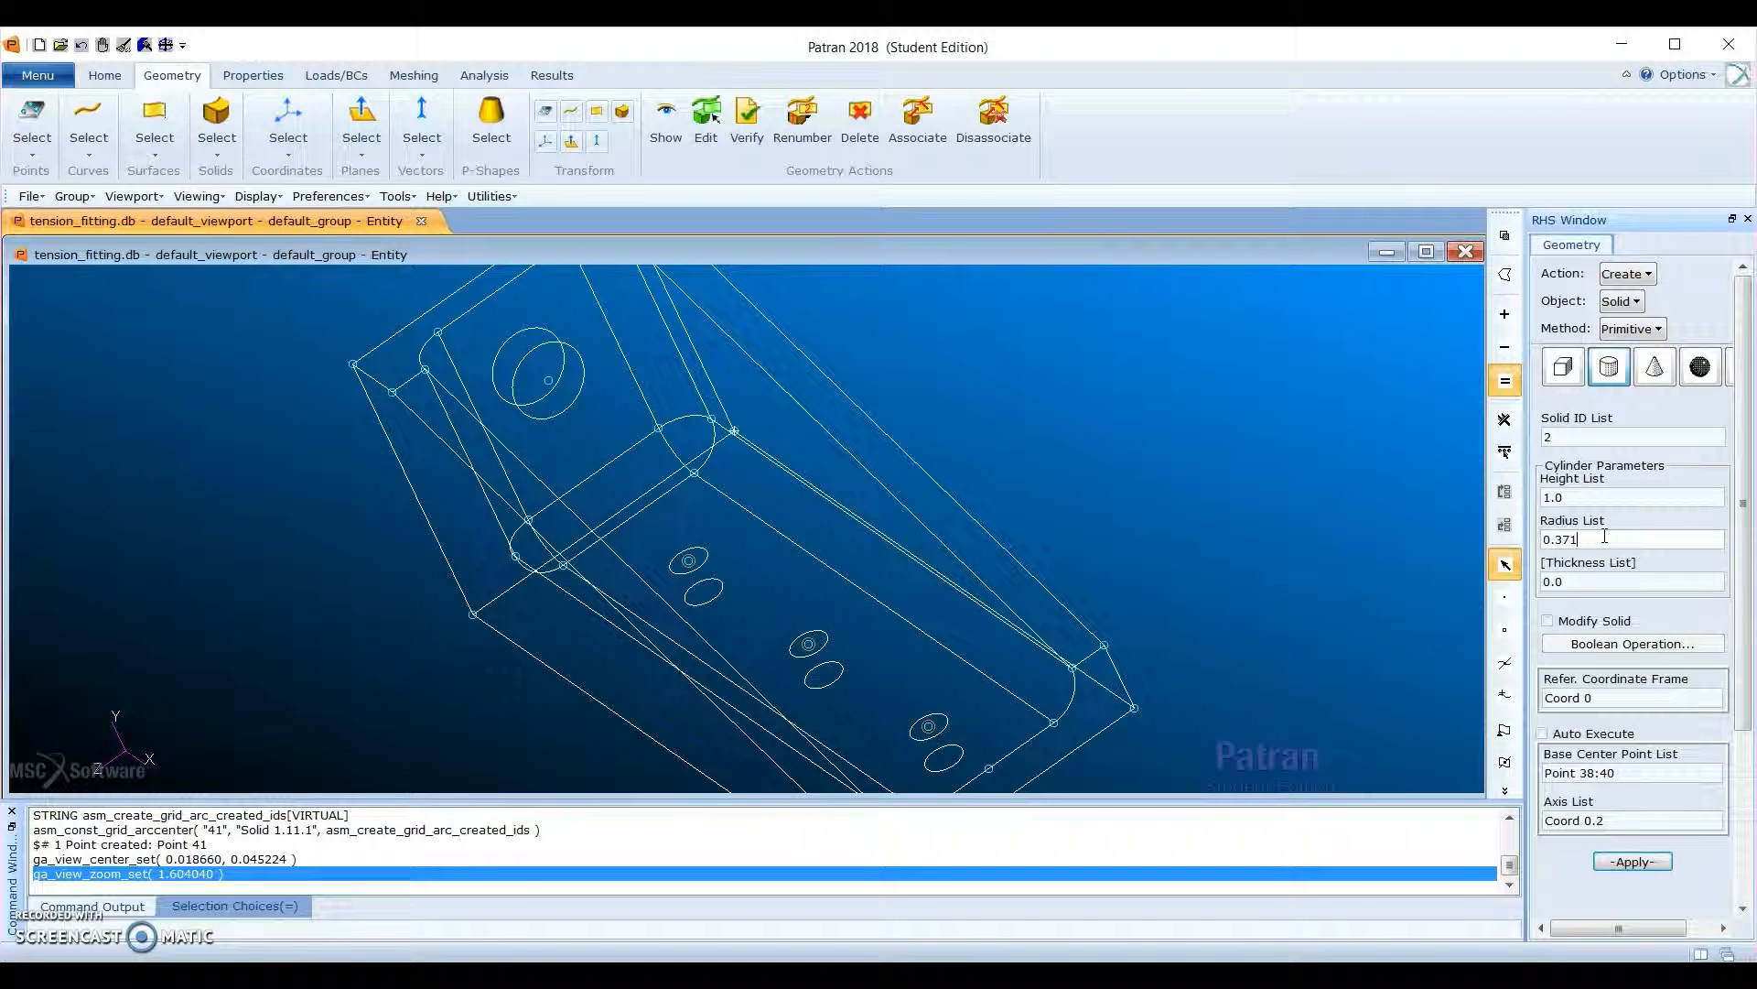
# Step: Set the cylinder's axis to Coord 0.1 and its base center to Point 41, and create the cylinder
pyautogui.click(1609, 813)
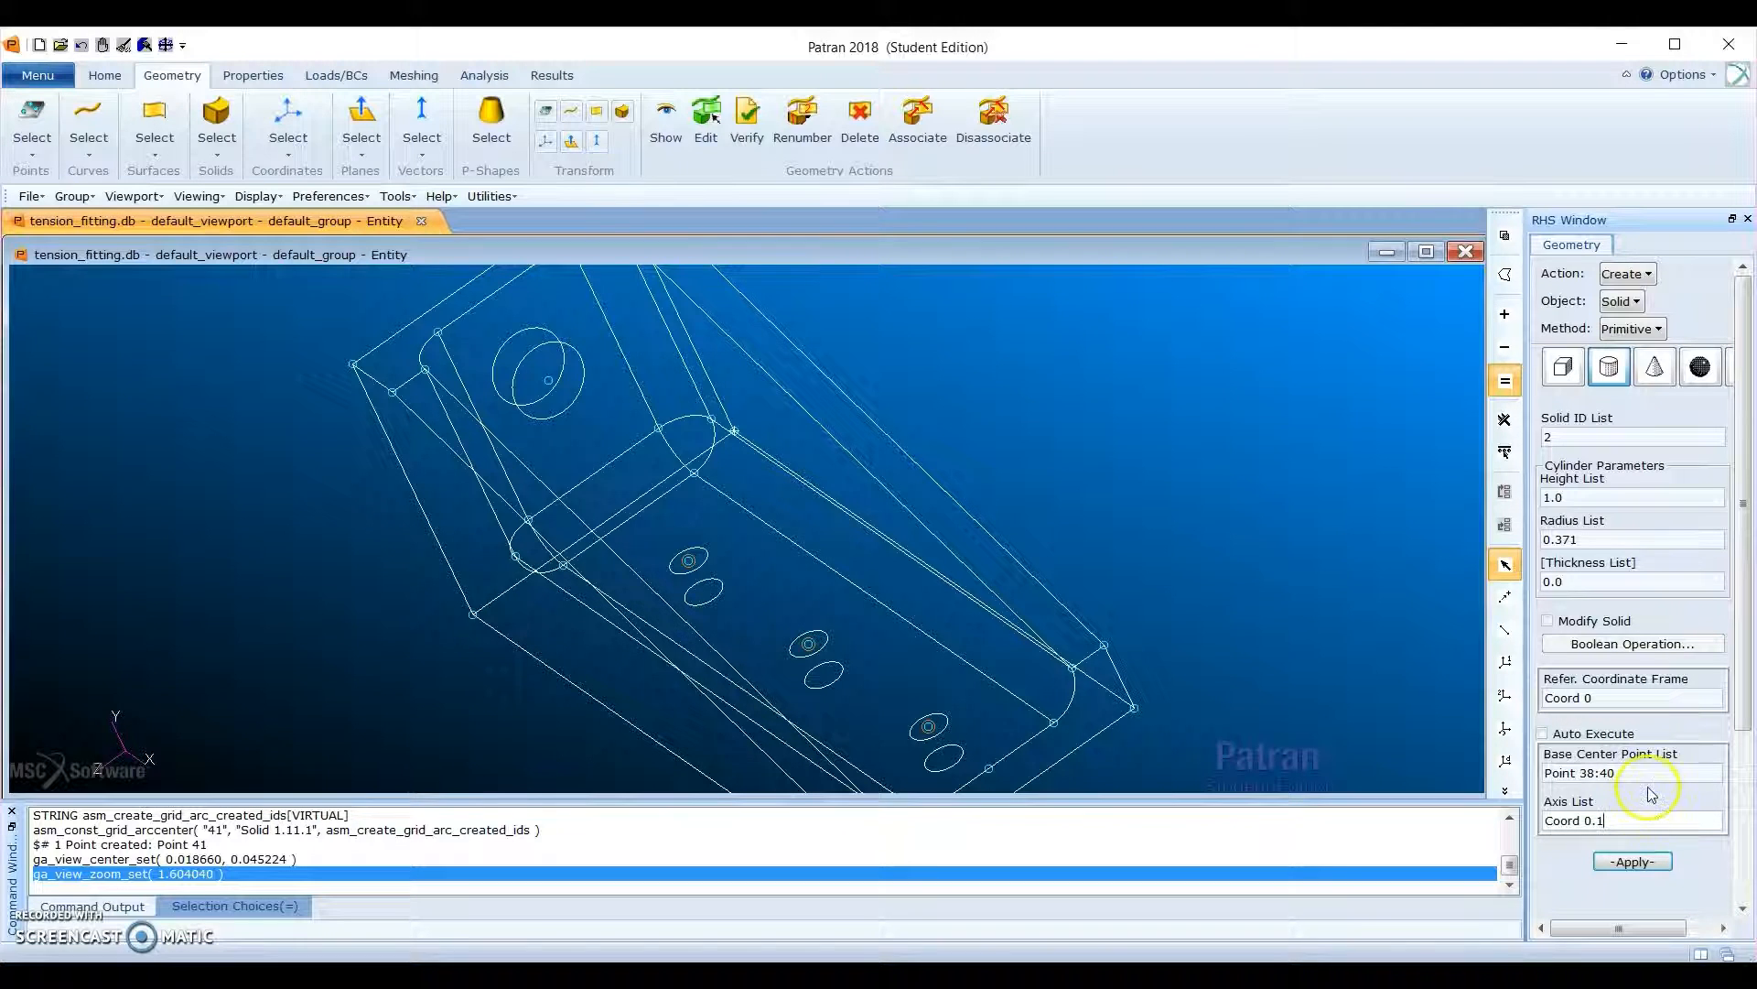
pyautogui.moveTo(1650, 774); pyautogui.dragTo(1267, 809)
pyautogui.press('BackSpace')
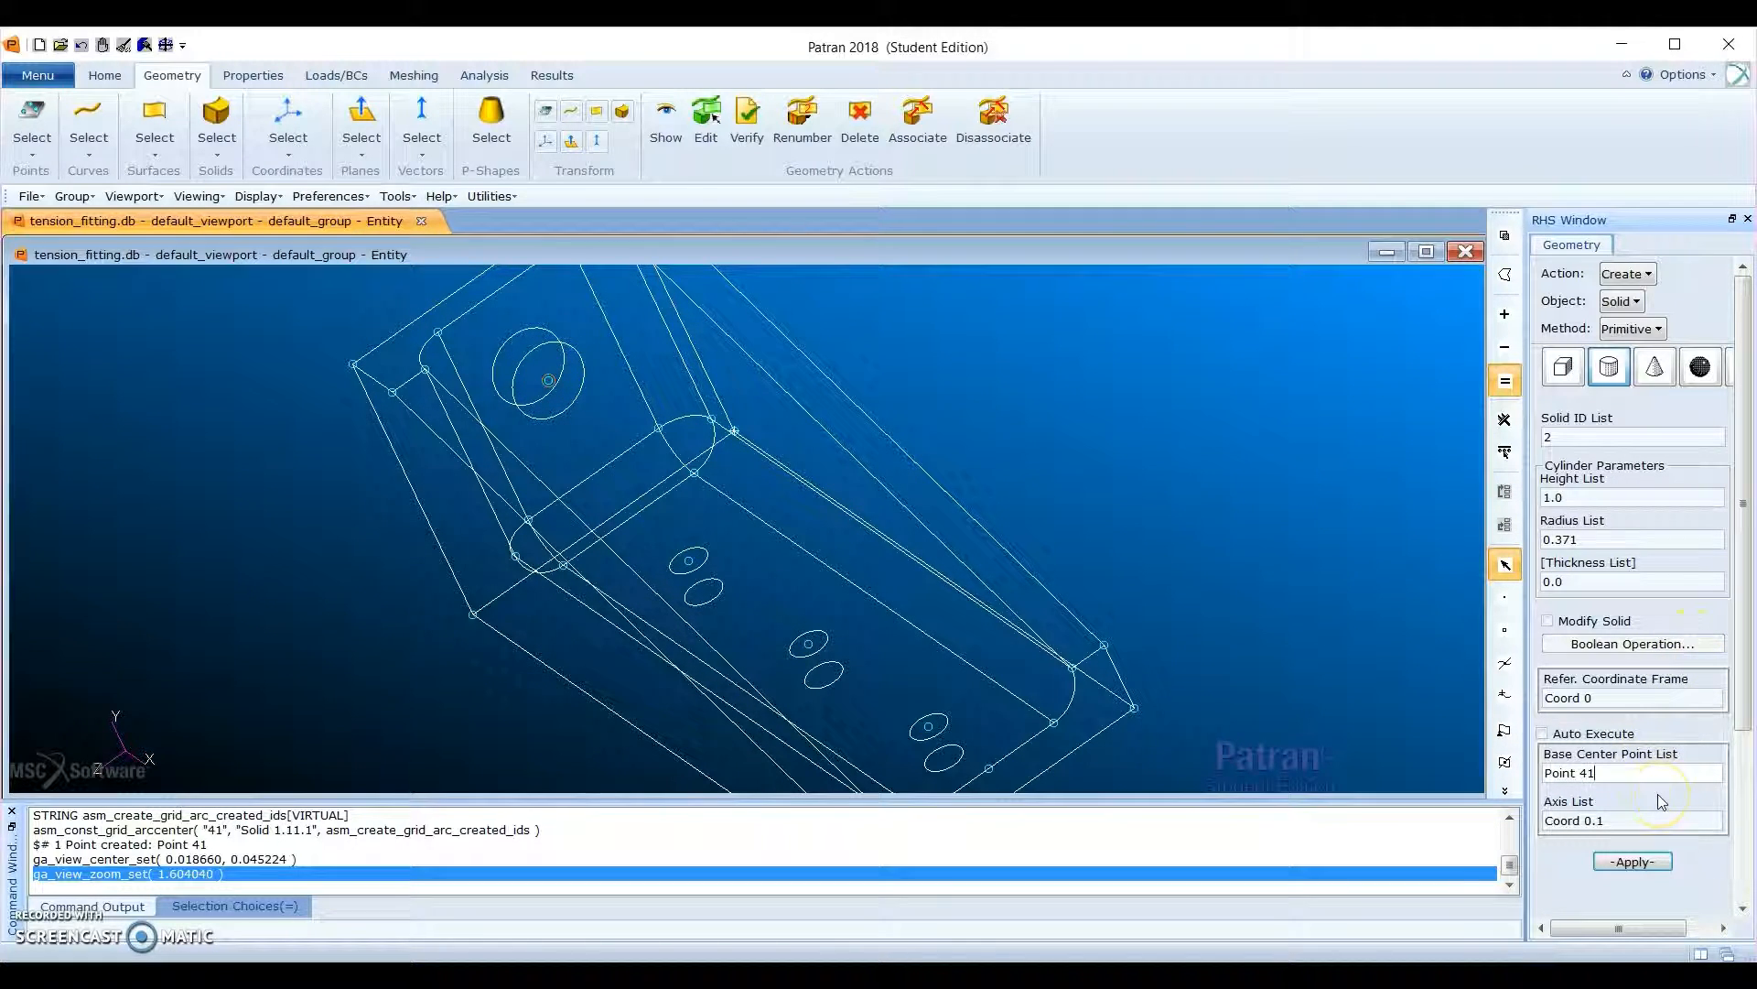
pyautogui.press('alt')
pyautogui.click(1635, 861)
pyautogui.click(1639, 863)
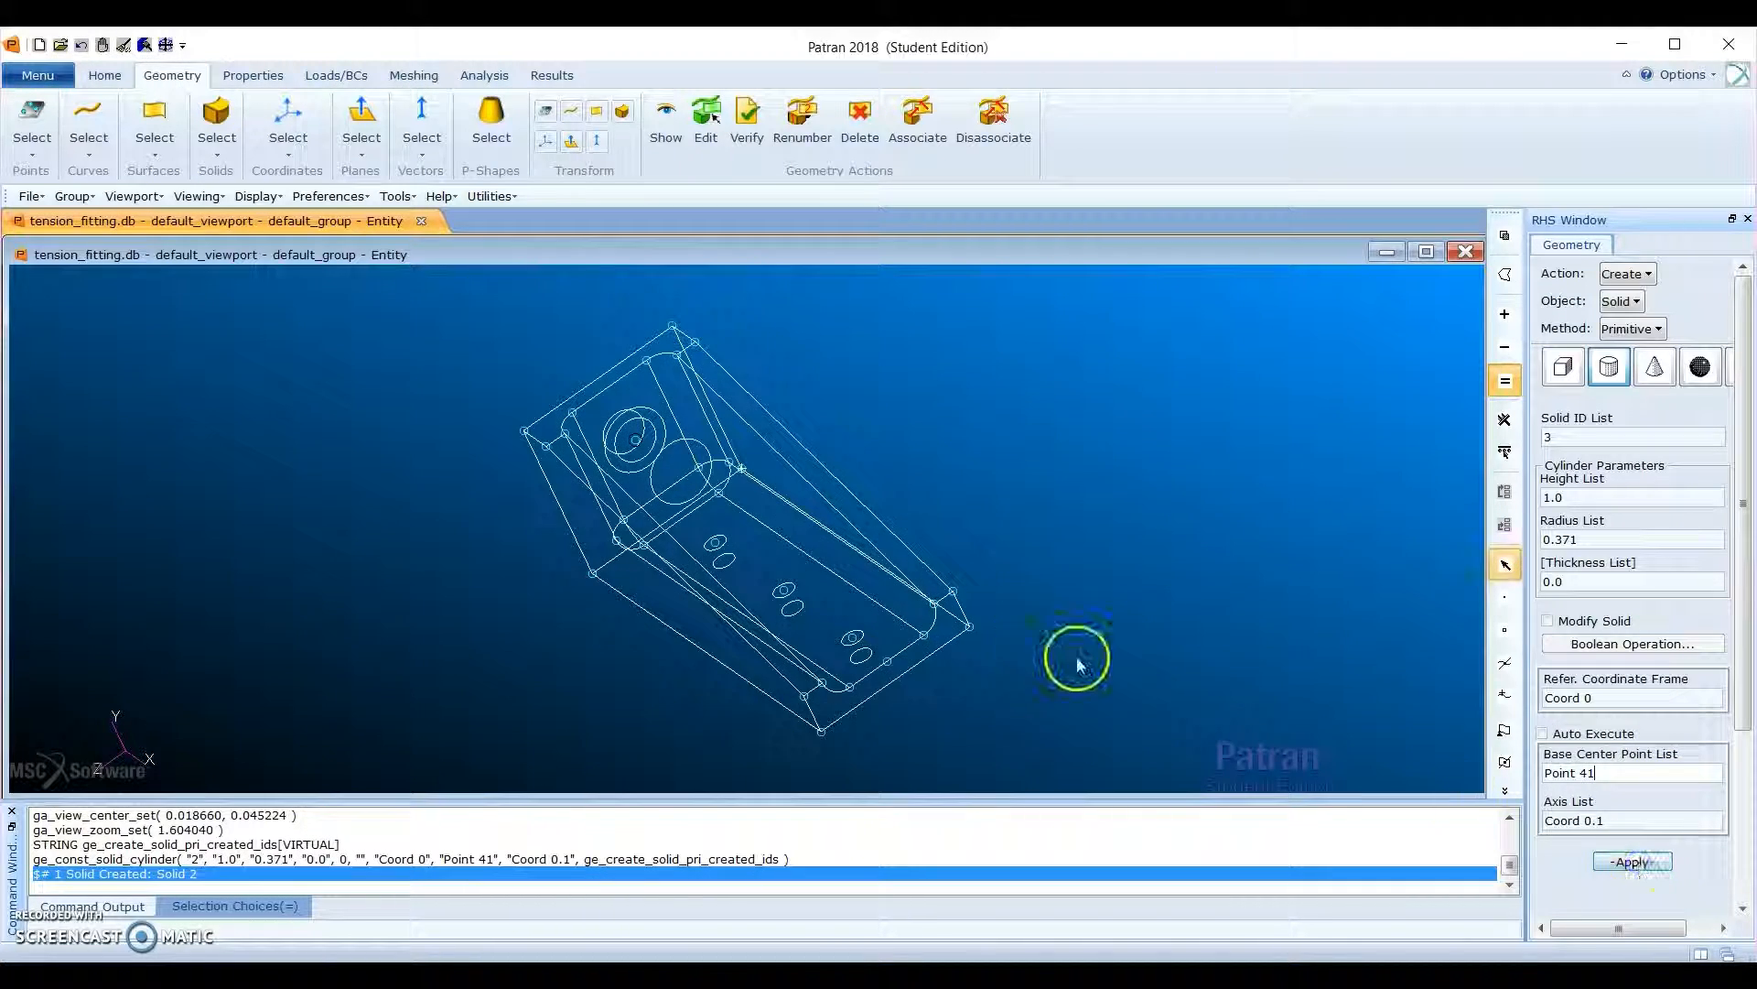
# Step: Display the model in smooth shading and examine the new cylinder against the fitting's back wall
pyautogui.moveTo(679, 507); pyautogui.dragTo(700, 491, button='middle')
pyautogui.scroll(2, 601, 470)
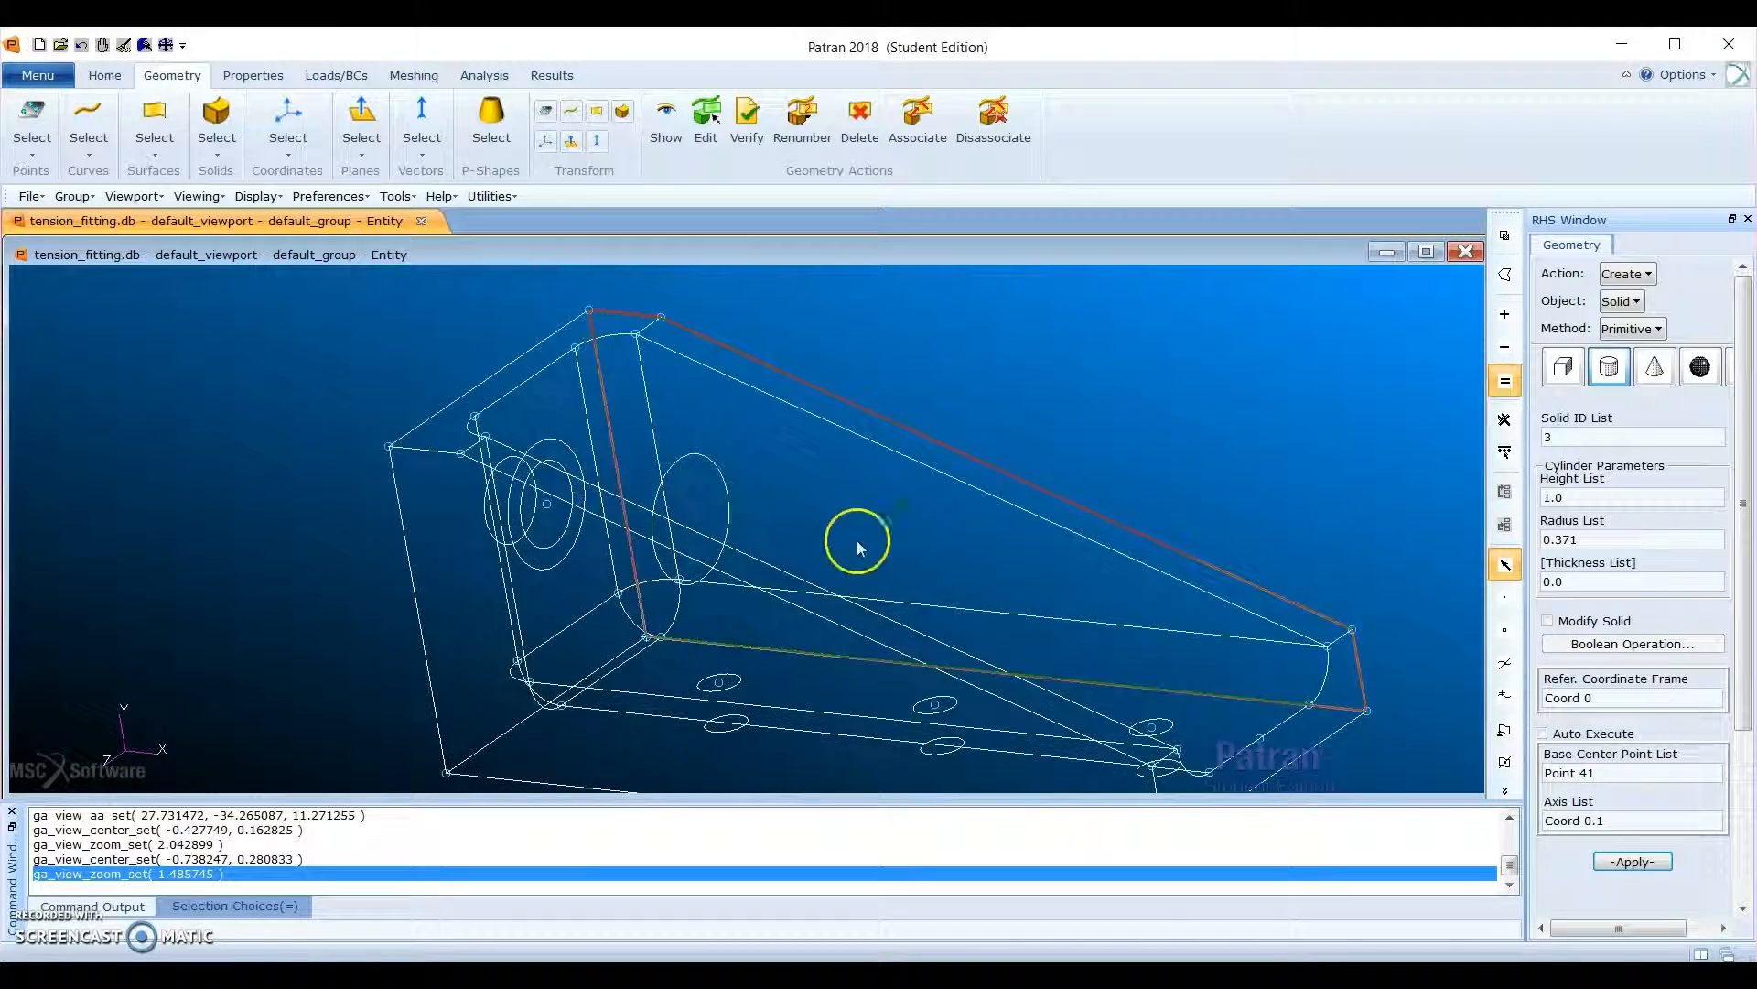
pyautogui.moveTo(856, 541)
pyautogui.mouseDown(button='middle')
pyautogui.moveTo(823, 538)
pyautogui.moveTo(843, 559)
pyautogui.mouseUp(button='middle')
pyautogui.moveTo(839, 560)
pyautogui.mouseDown(button='middle')
pyautogui.moveTo(782, 536)
pyautogui.moveTo(842, 575)
pyautogui.moveTo(840, 546)
pyautogui.moveTo(826, 554)
pyautogui.mouseUp(button='middle')
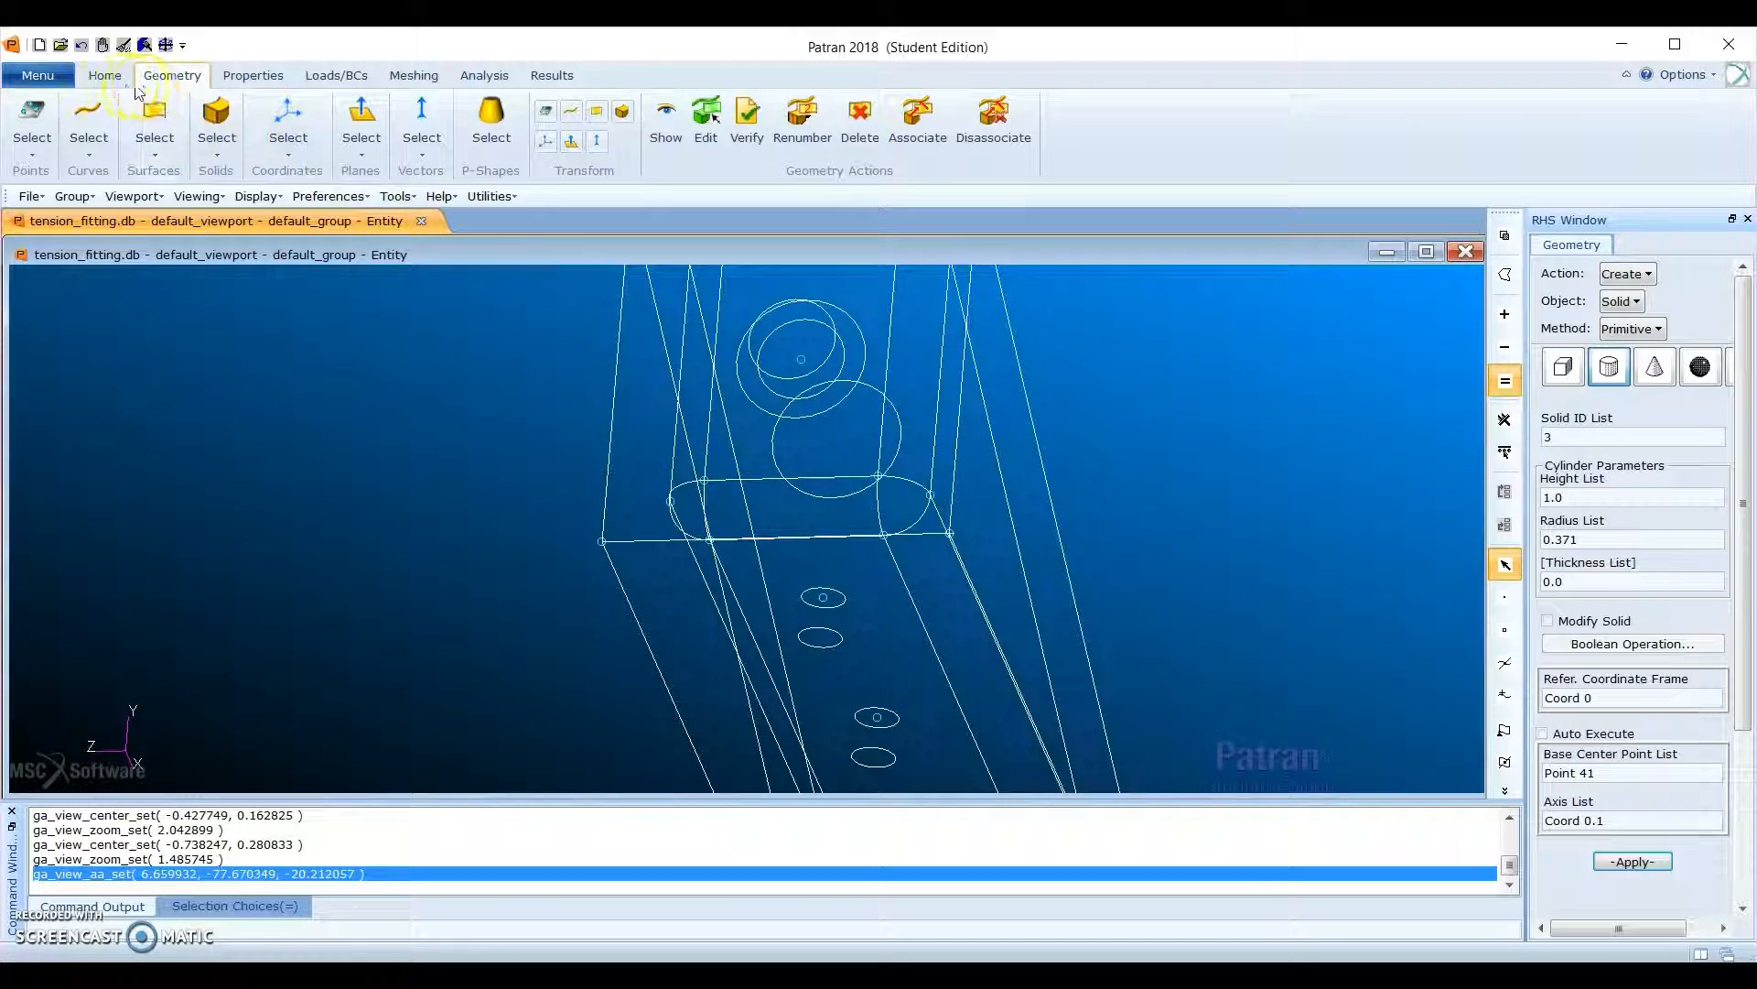
pyautogui.click(108, 75)
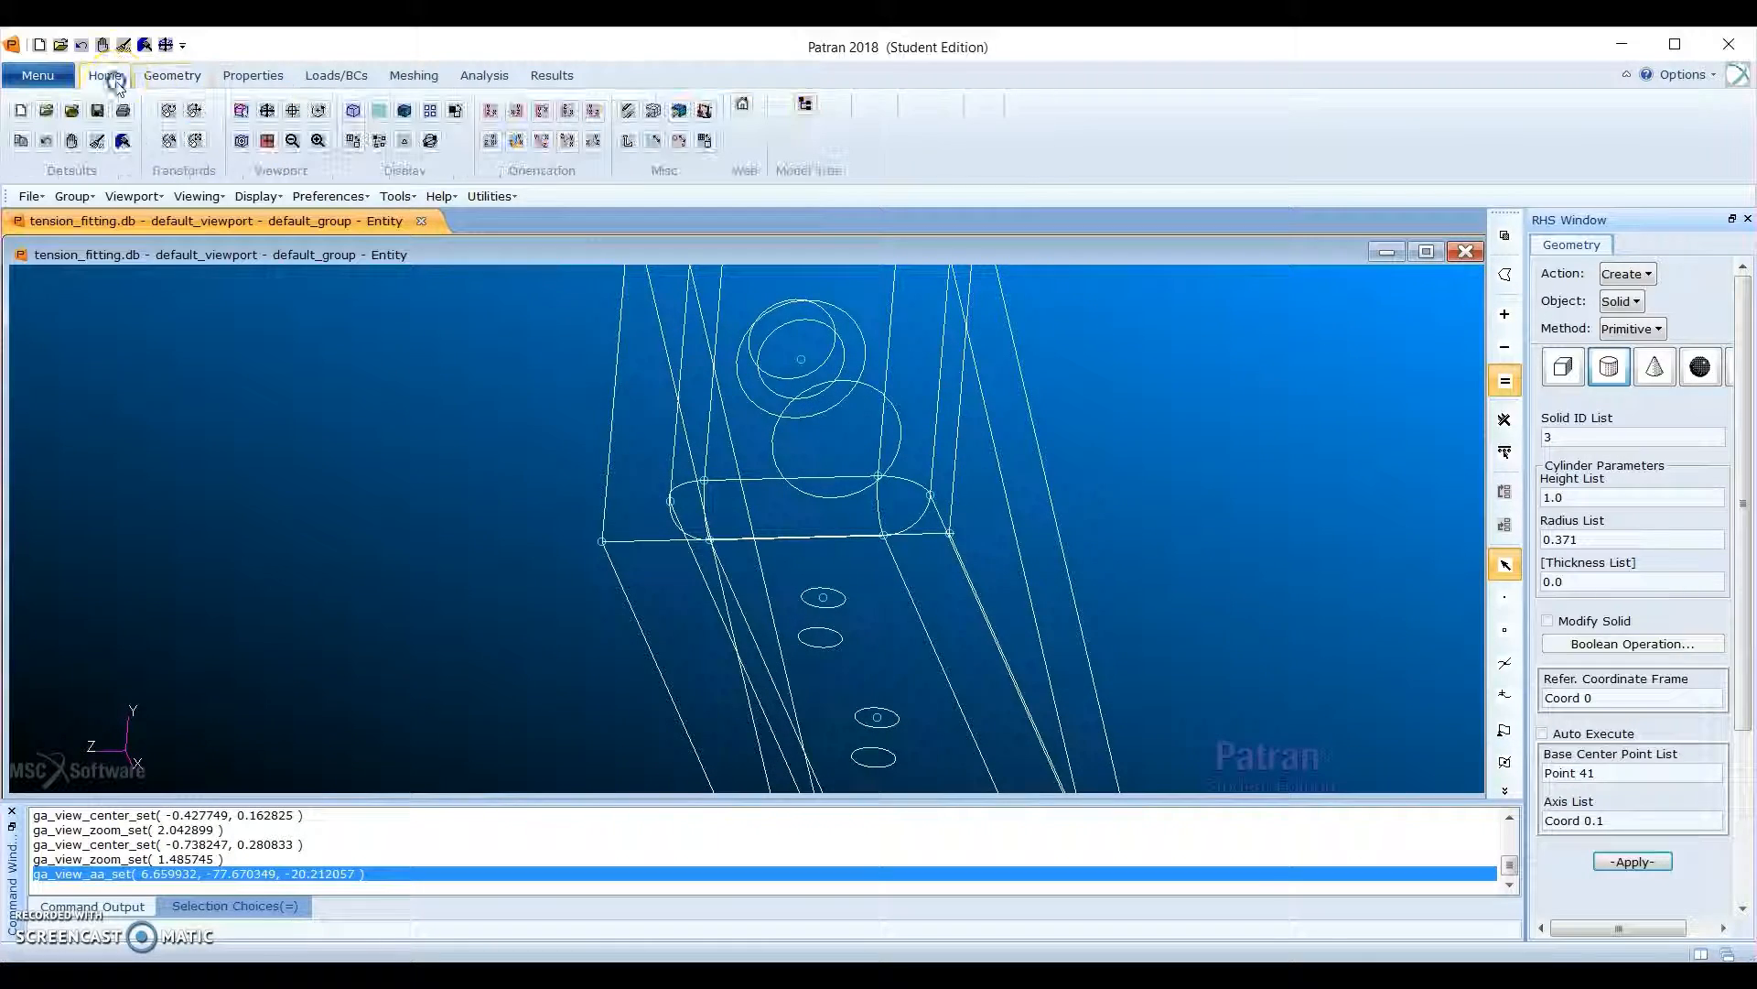
pyautogui.click(411, 108)
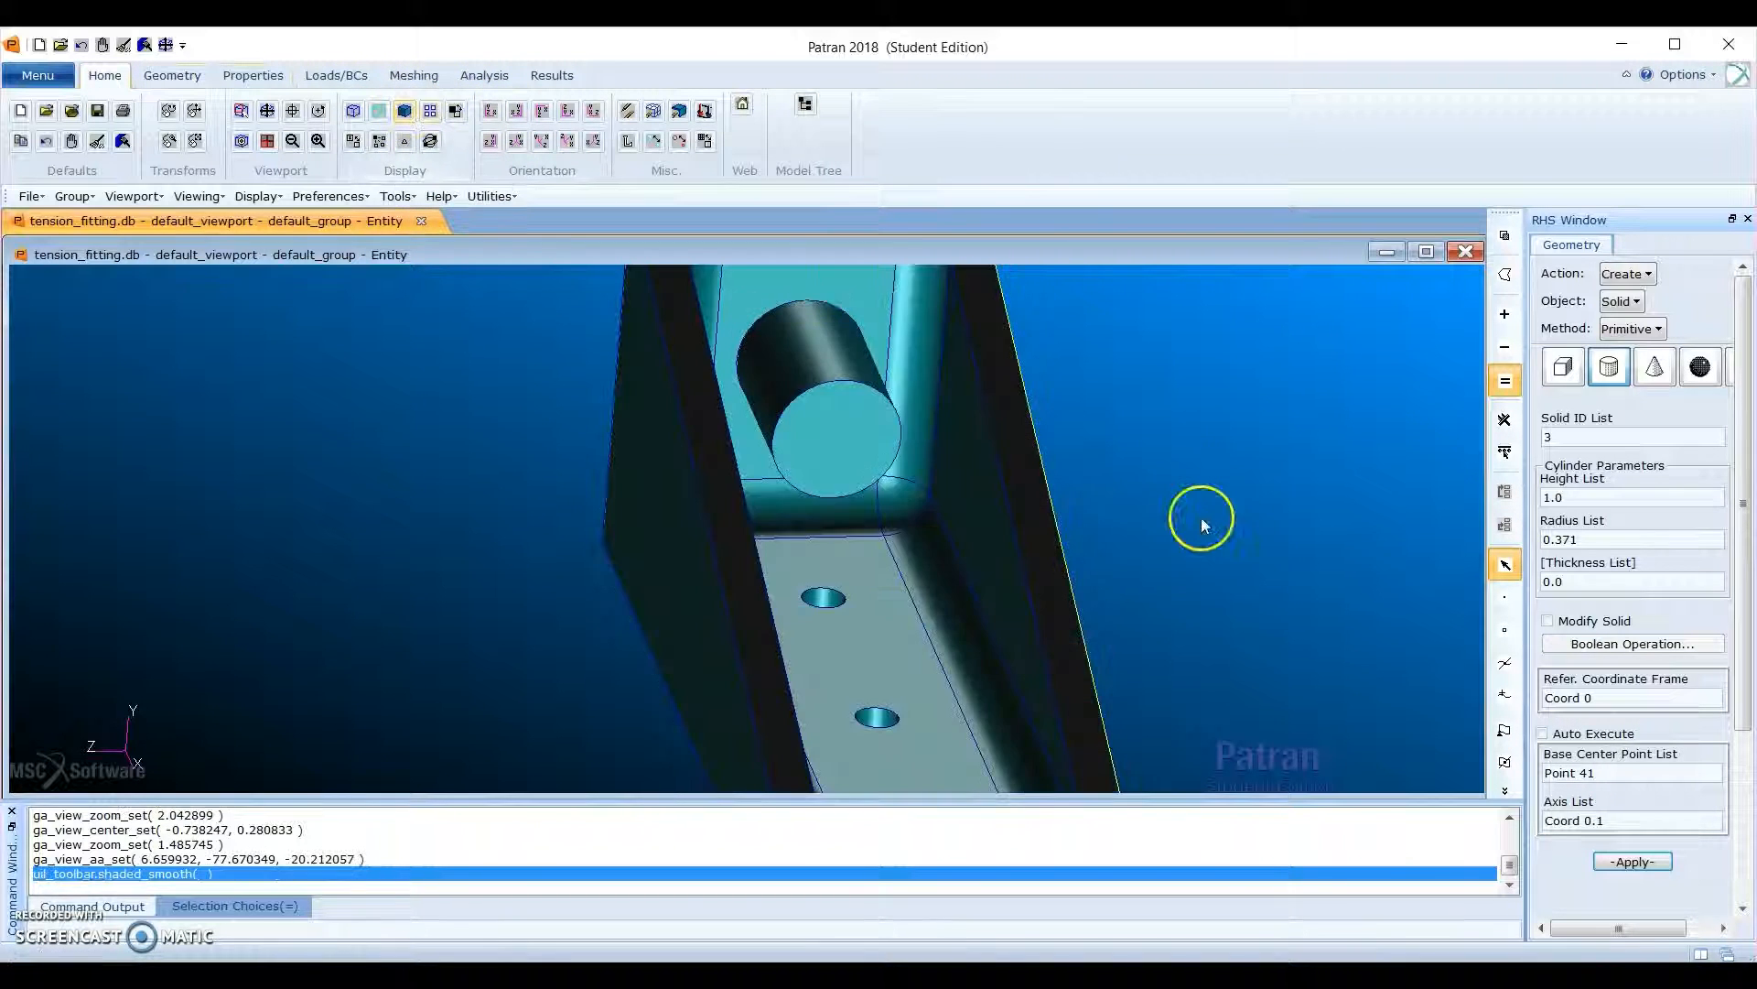
pyautogui.scroll(-2, 1202, 518)
pyautogui.moveTo(841, 487)
pyautogui.mouseDown(button='middle')
pyautogui.moveTo(924, 478)
pyautogui.moveTo(843, 420)
pyautogui.moveTo(906, 537)
pyautogui.moveTo(1000, 546)
pyautogui.moveTo(985, 579)
pyautogui.mouseUp(button='middle')
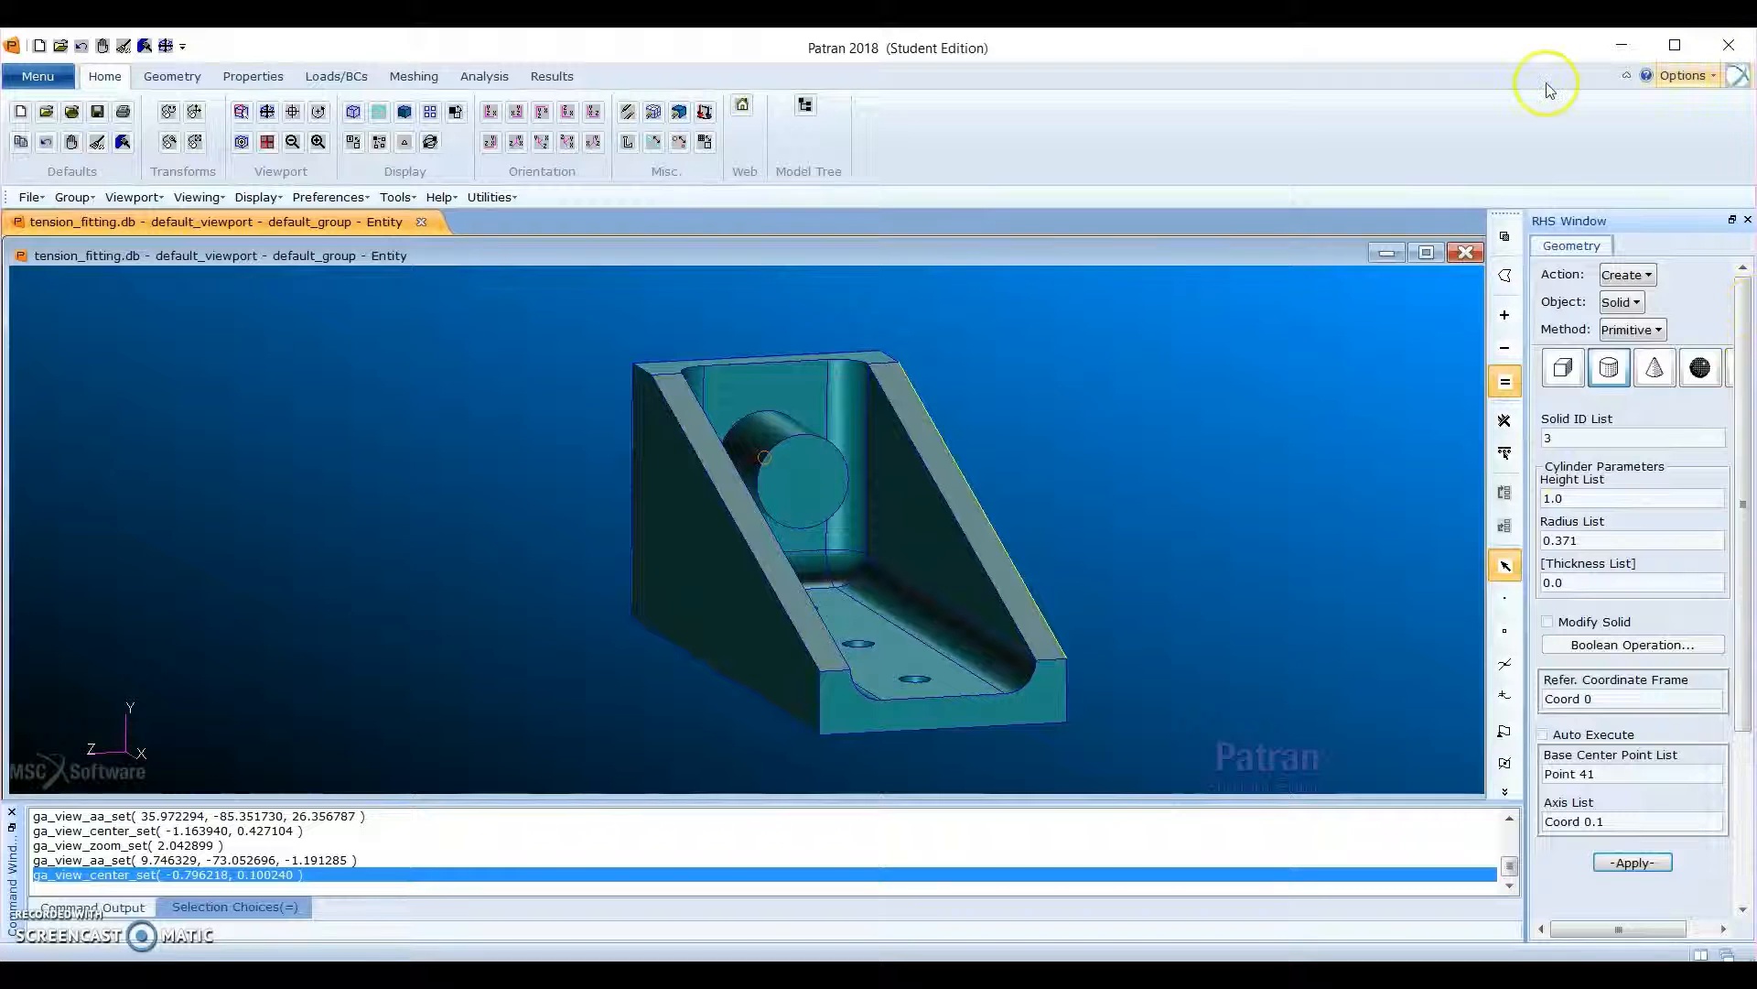
# Step: Imprint the cylinder, Solid 2, onto the fitting, Solid 1, with the solid Imprint edit
pyautogui.click(1627, 275)
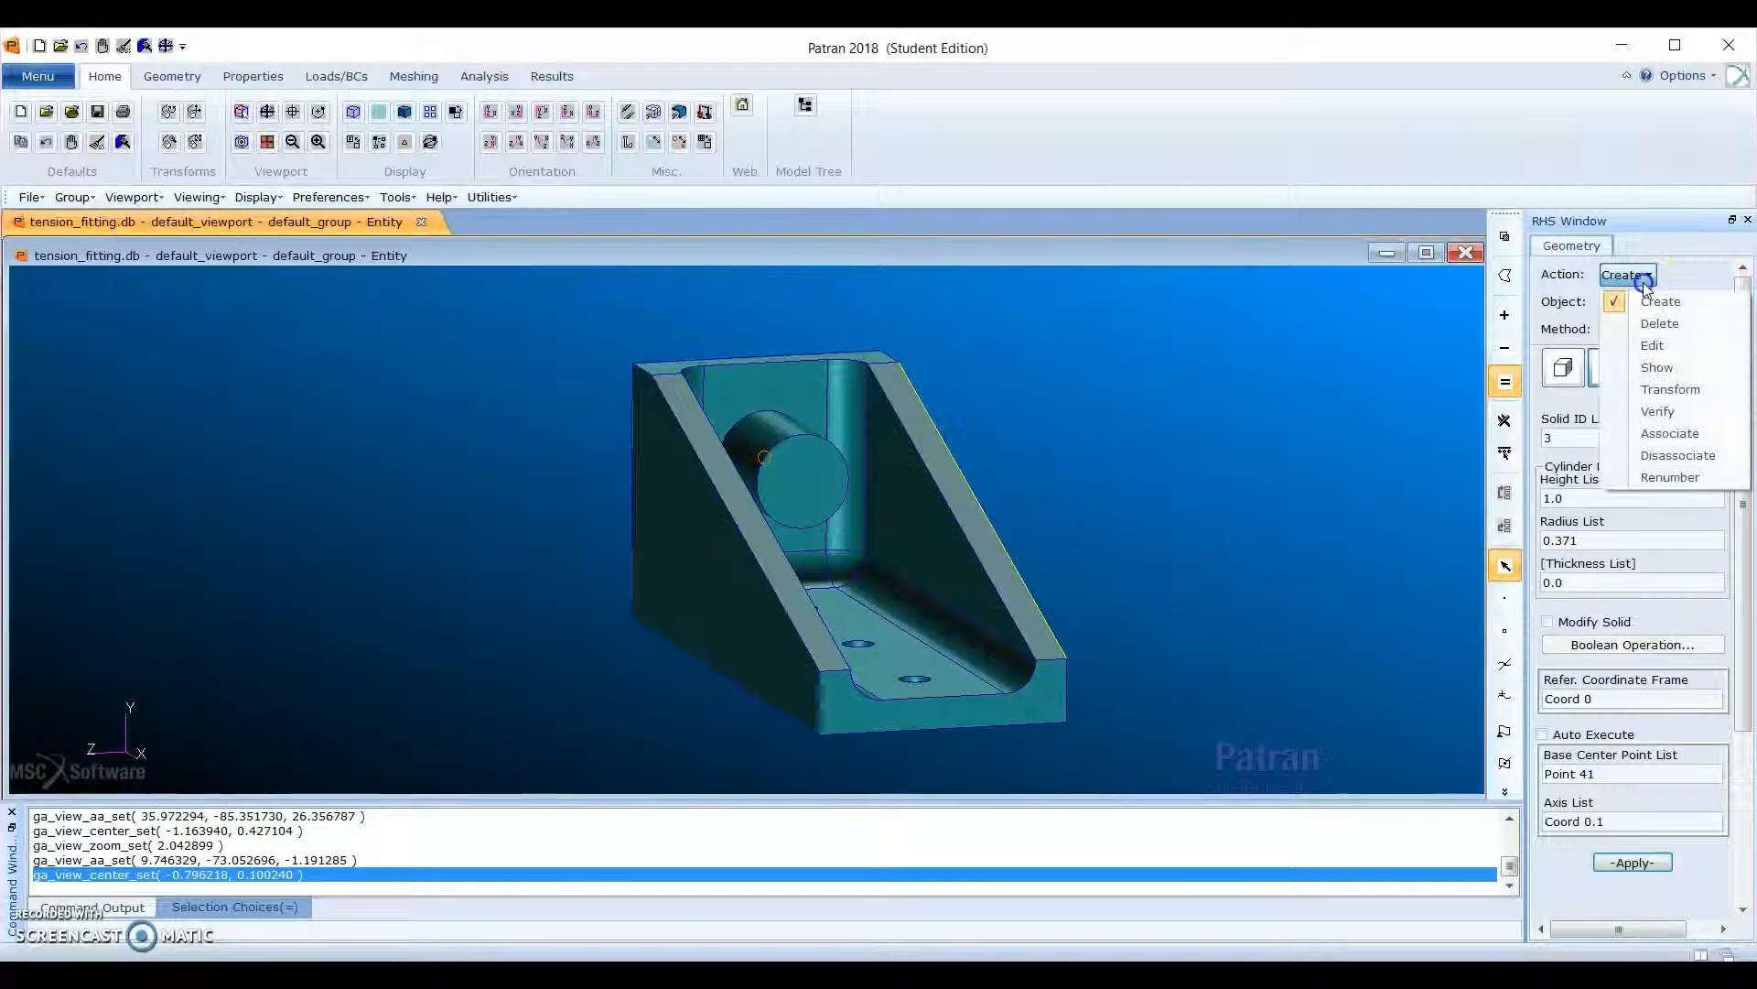
pyautogui.click(1681, 347)
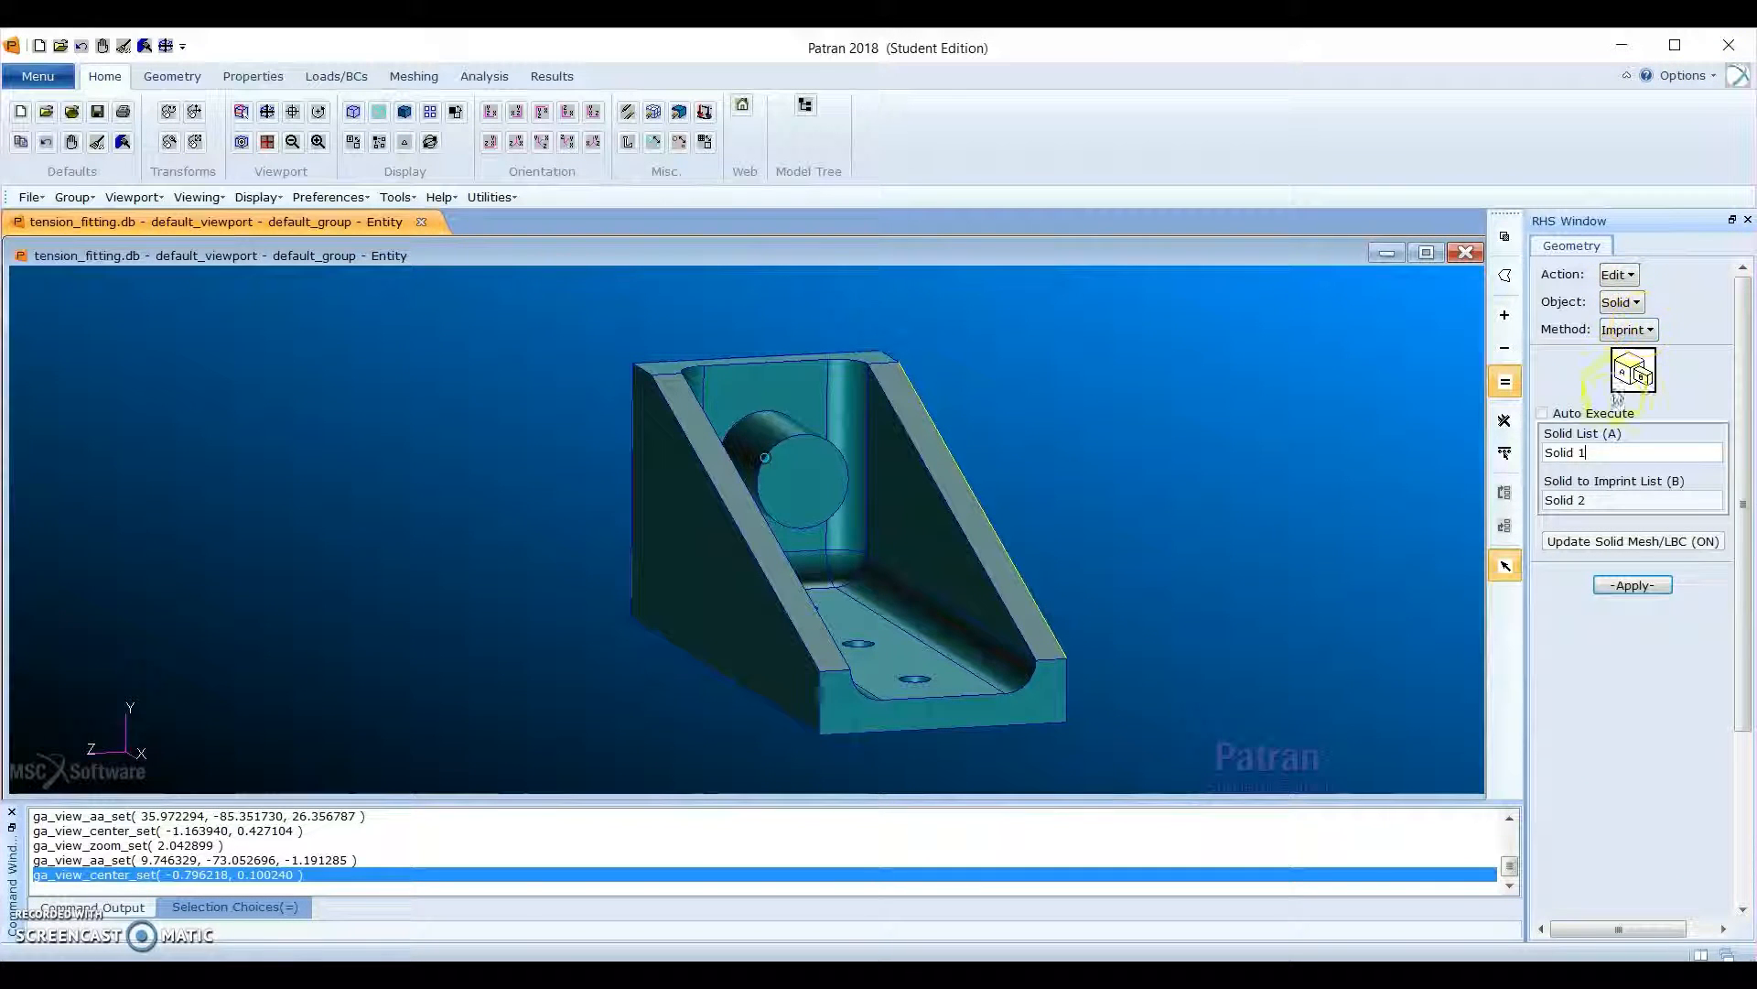
pyautogui.click(1617, 449)
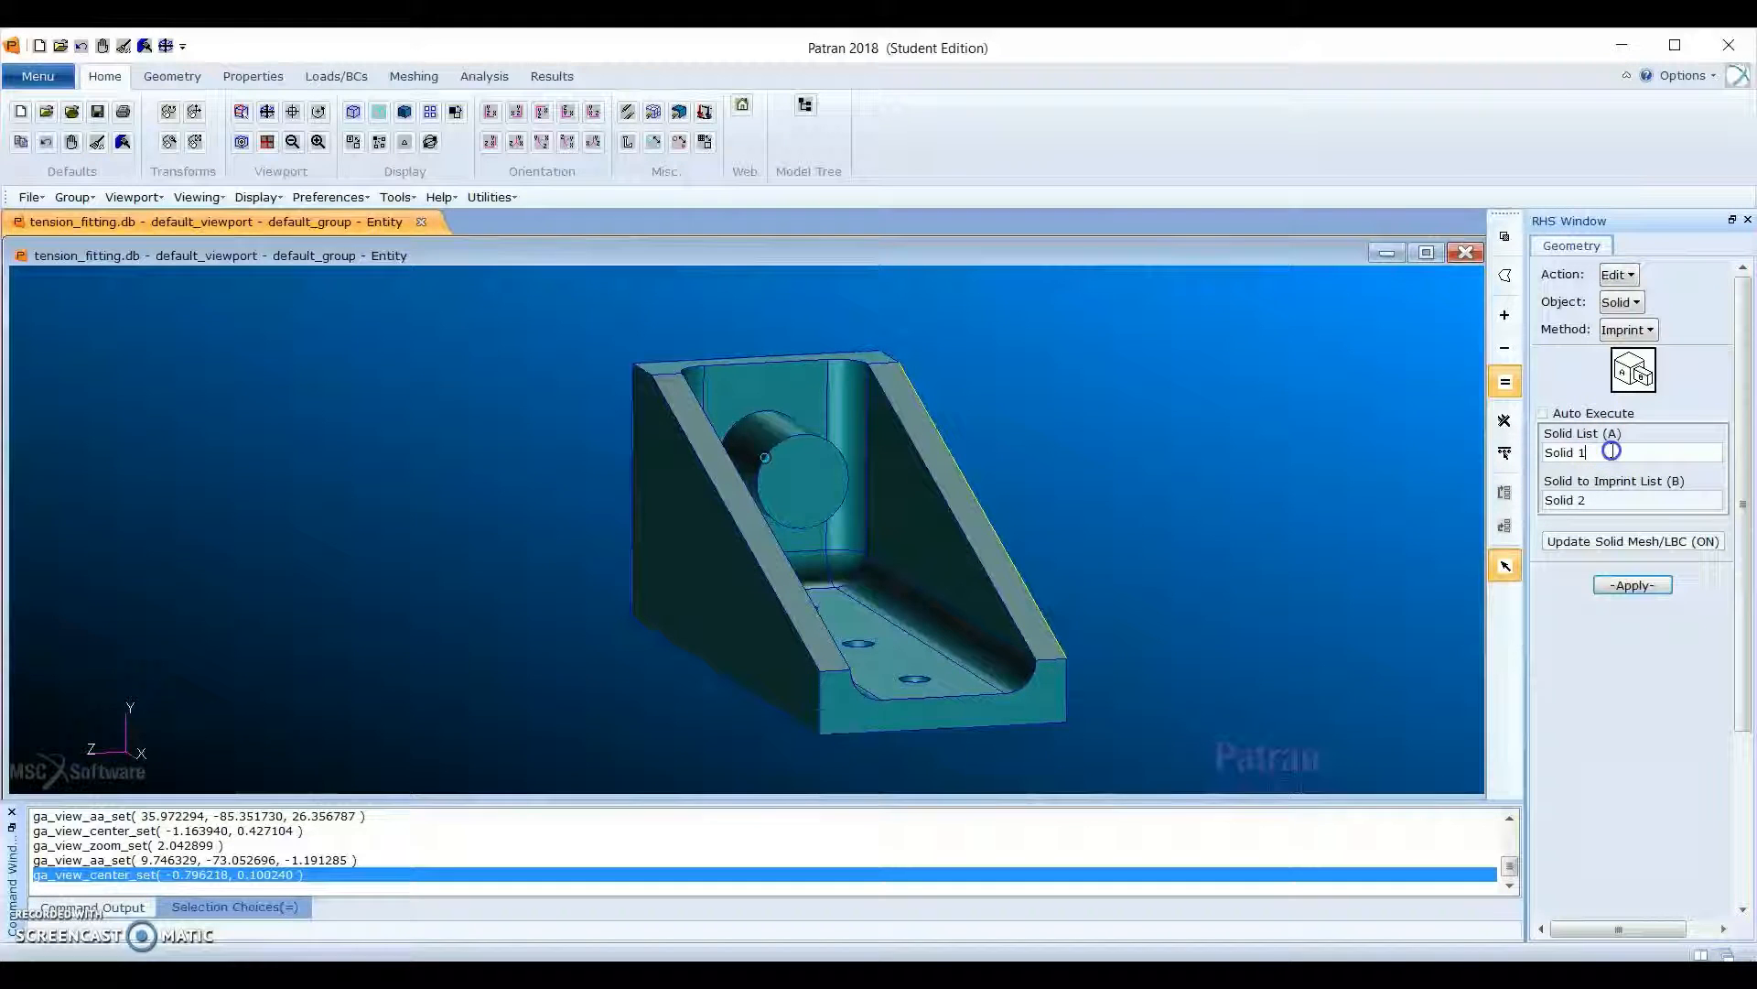
pyautogui.click(983, 531)
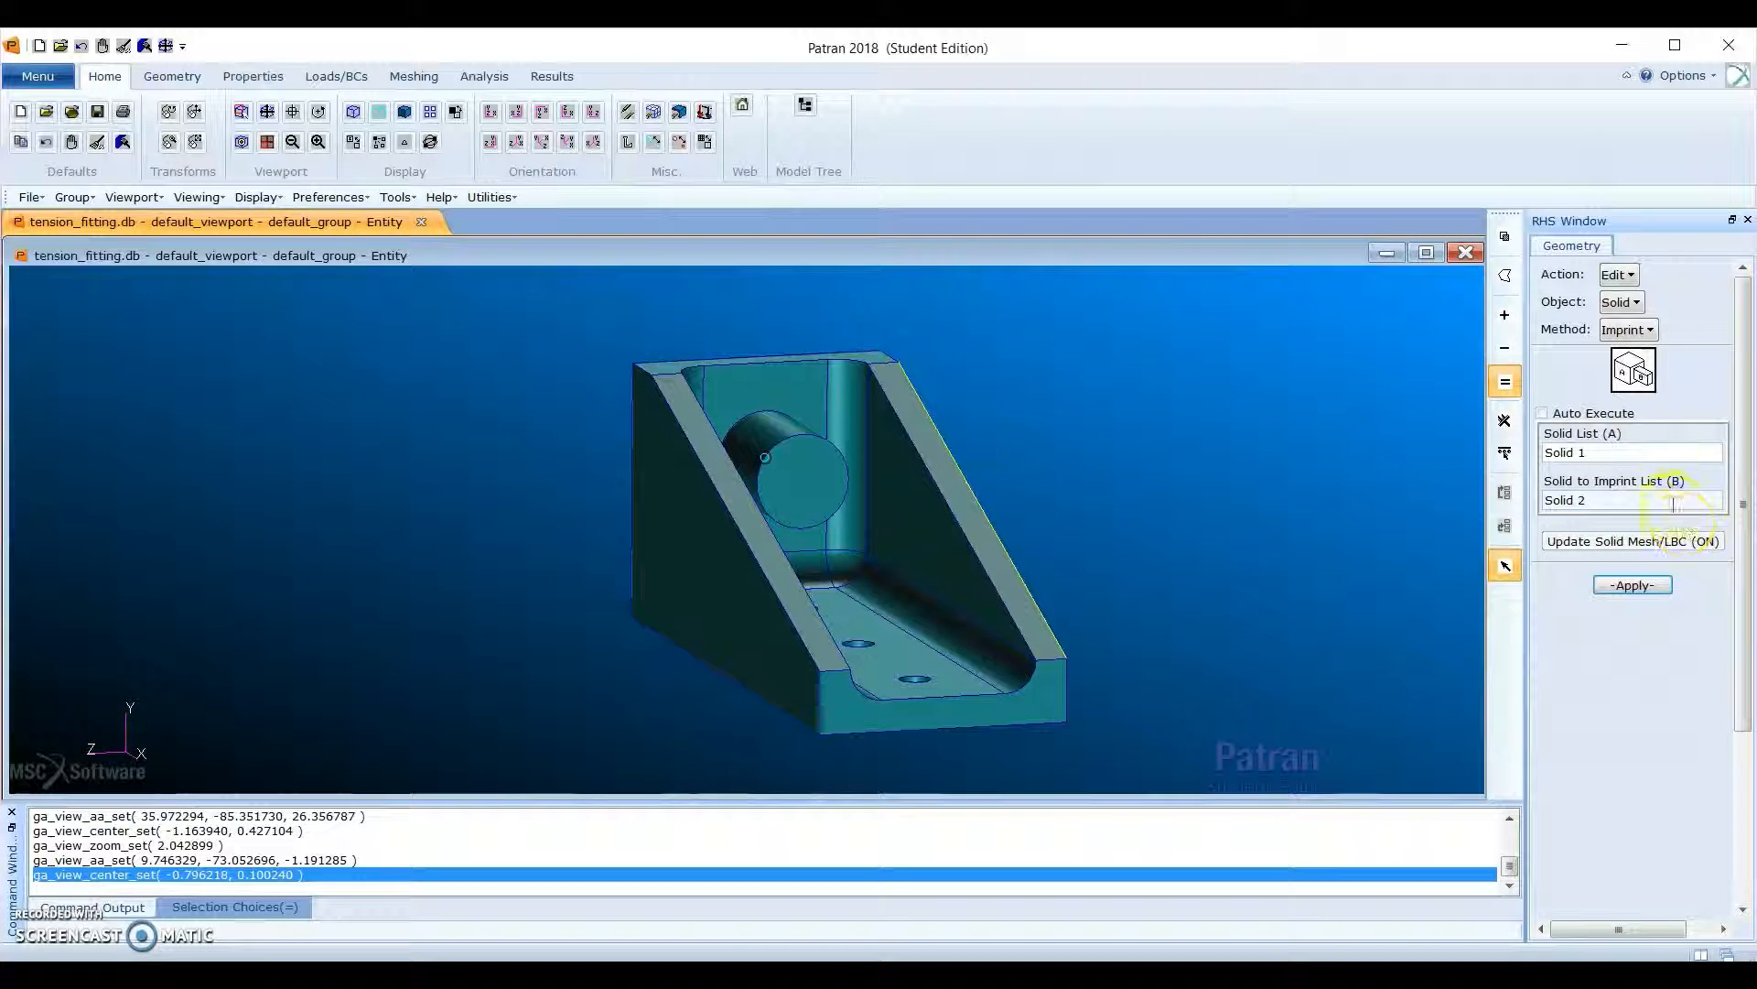
pyautogui.click(1662, 590)
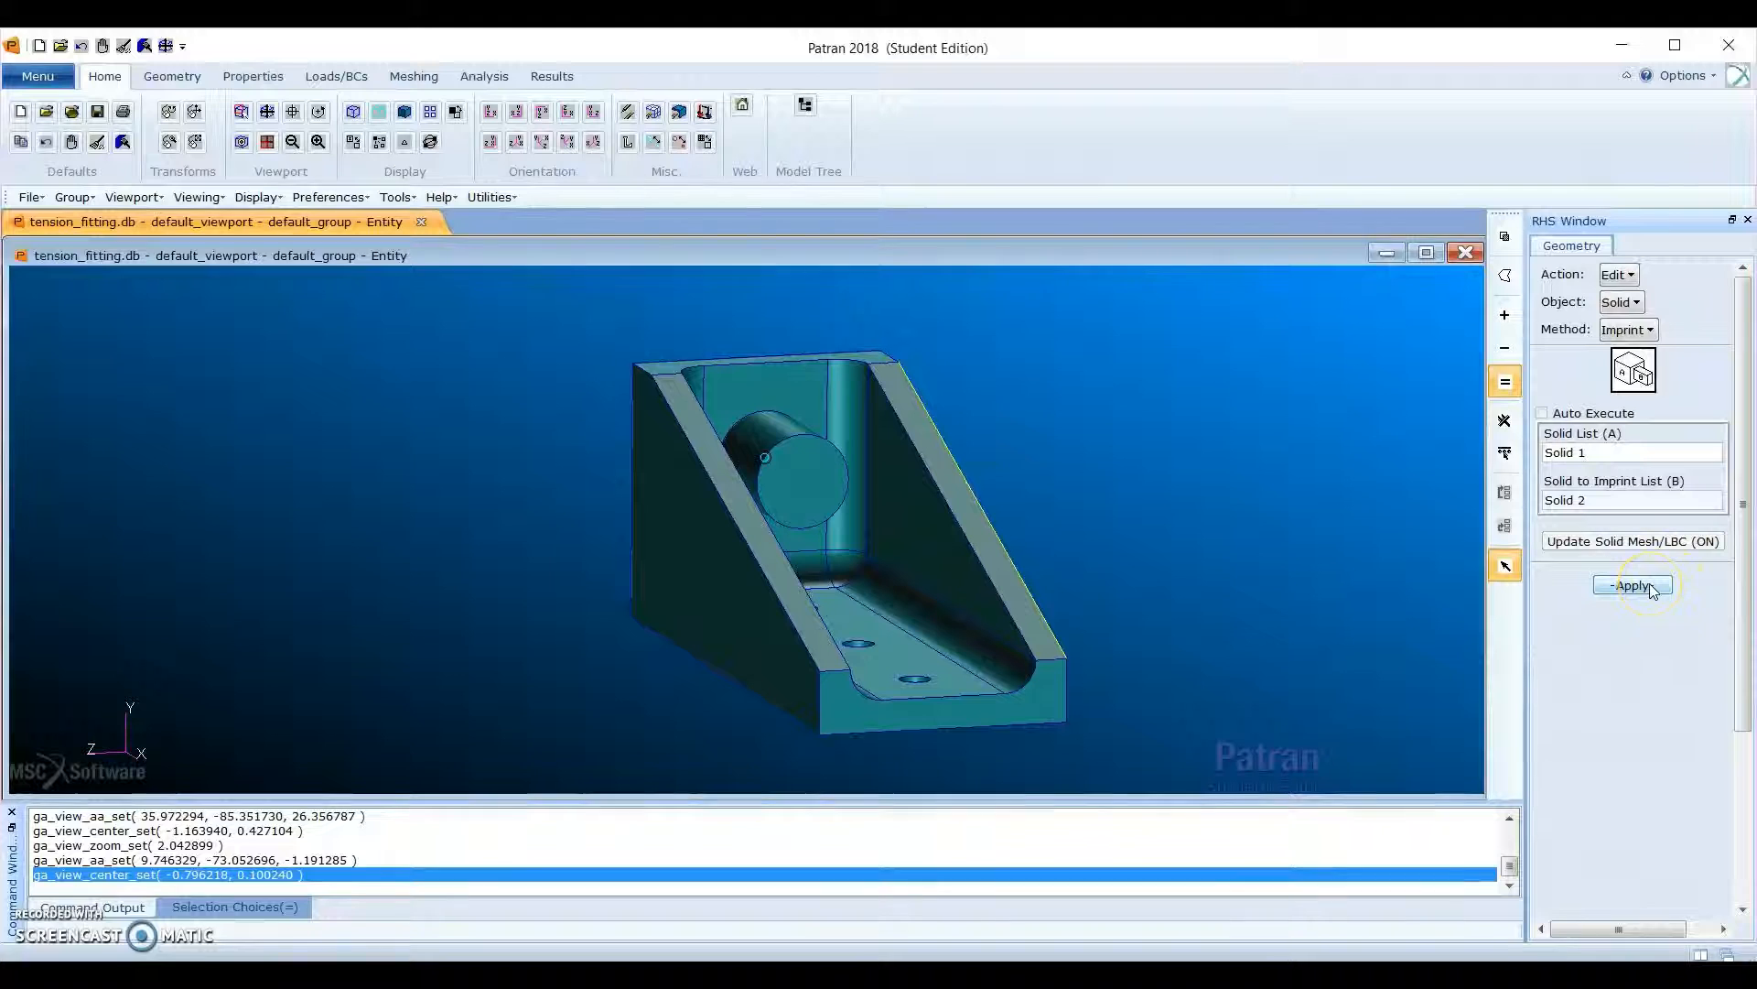
pyautogui.click(1650, 586)
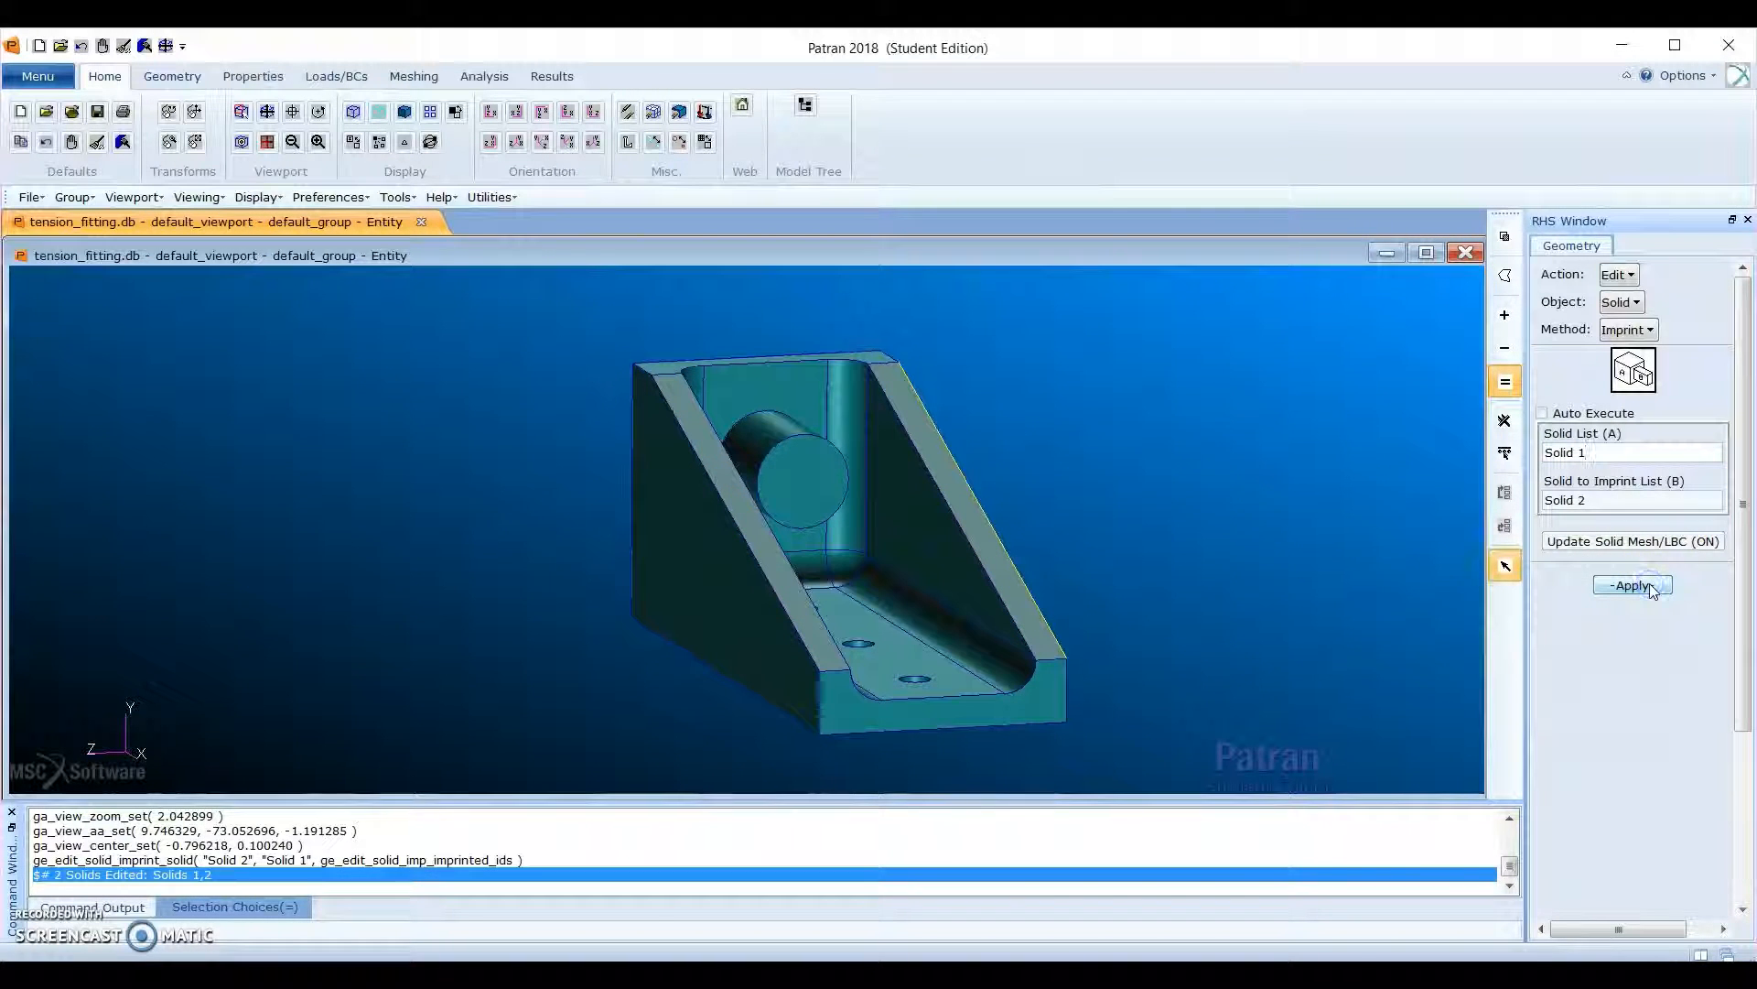
pyautogui.click(1653, 545)
pyautogui.press('alt')
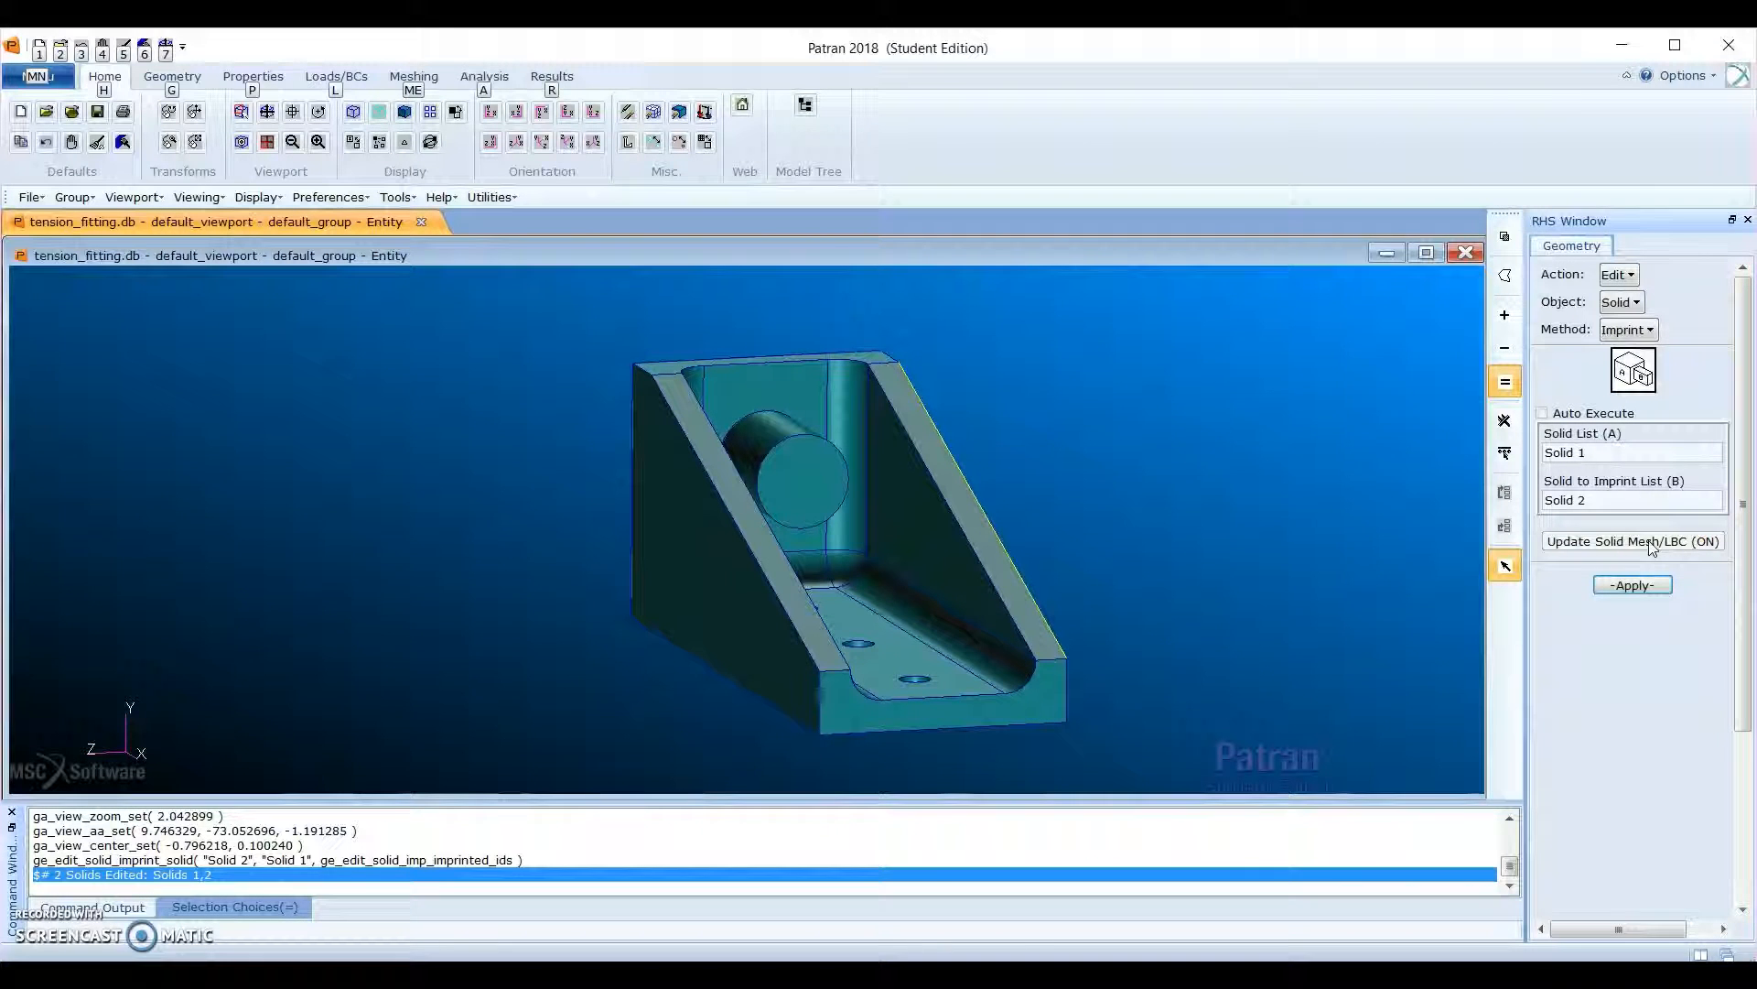
# Step: Delete the cylinder, Solid 2, from the geometry, keeping the fitting, Solid 1
pyautogui.click(1634, 274)
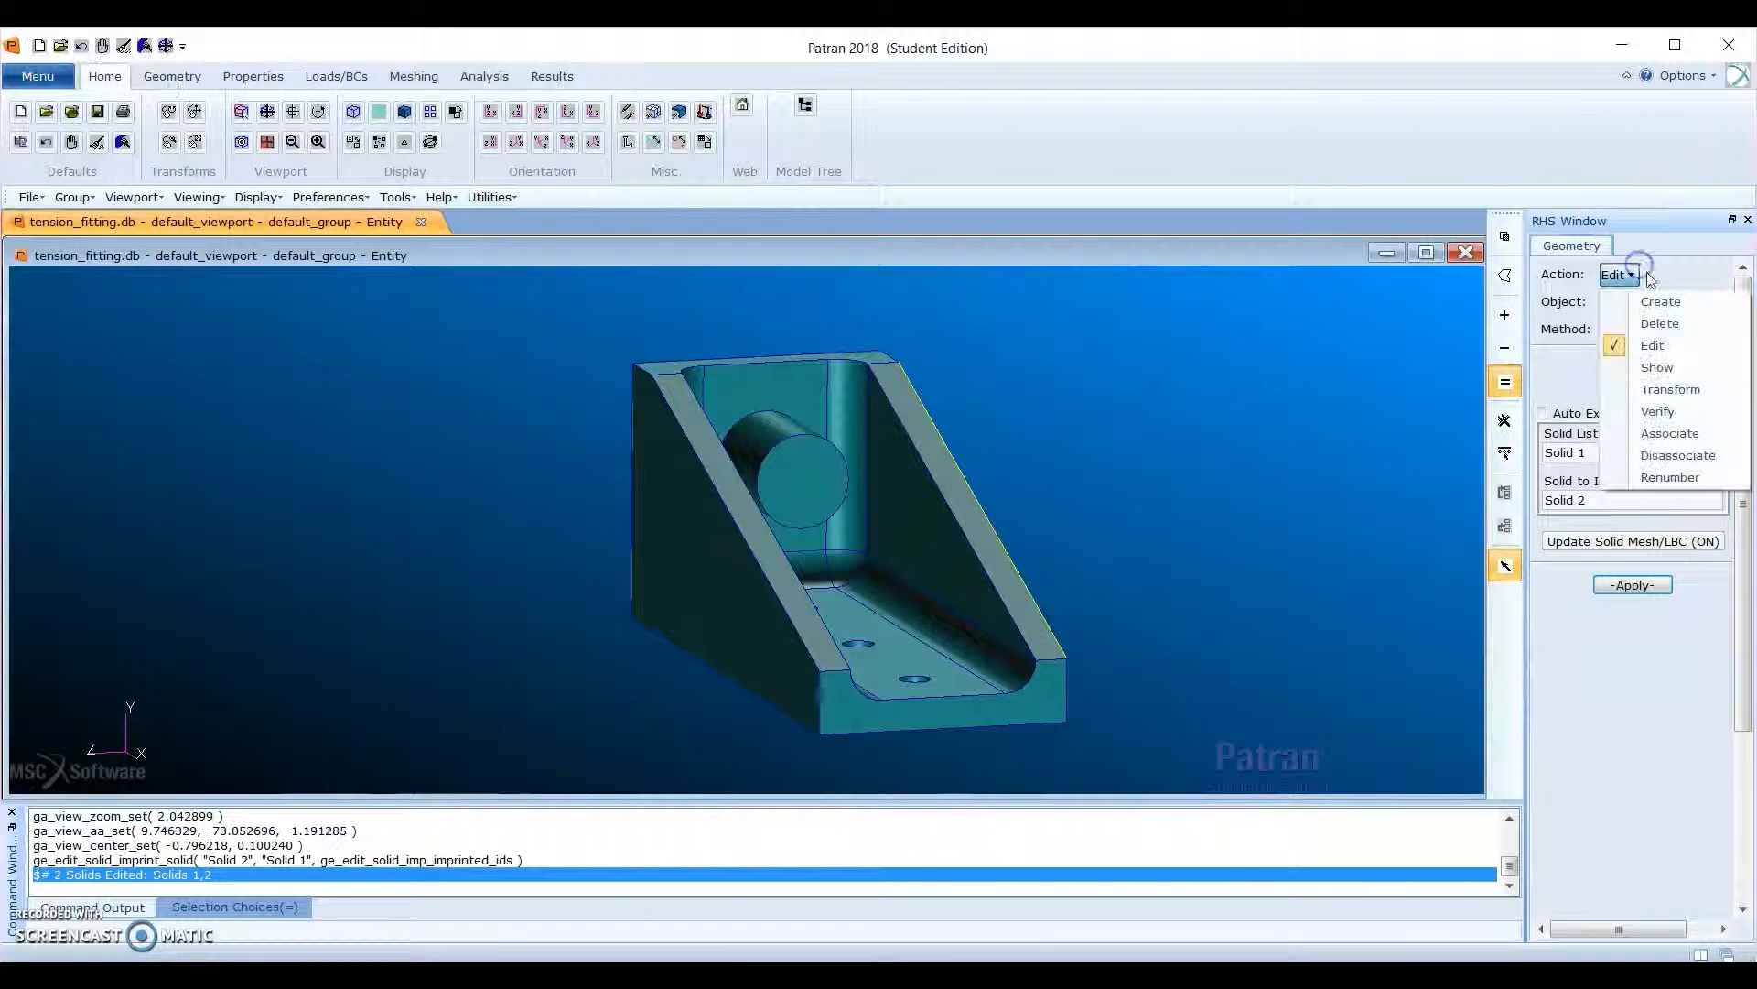
pyautogui.click(1689, 323)
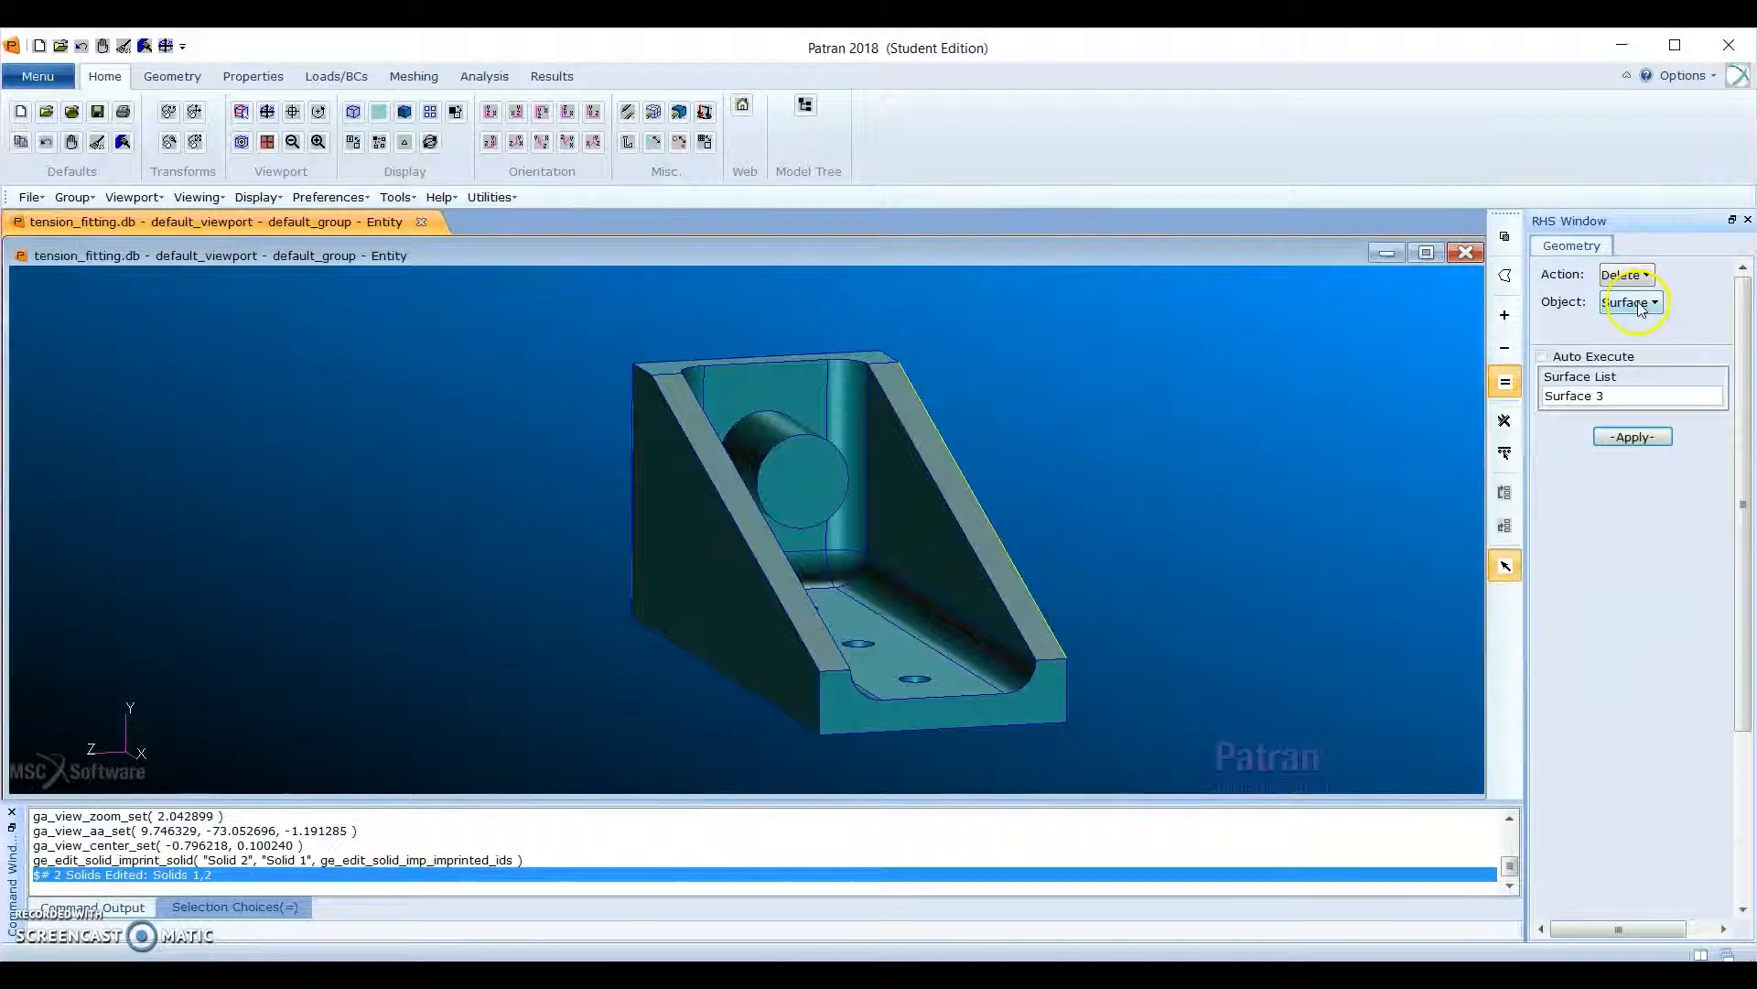
pyautogui.click(1641, 307)
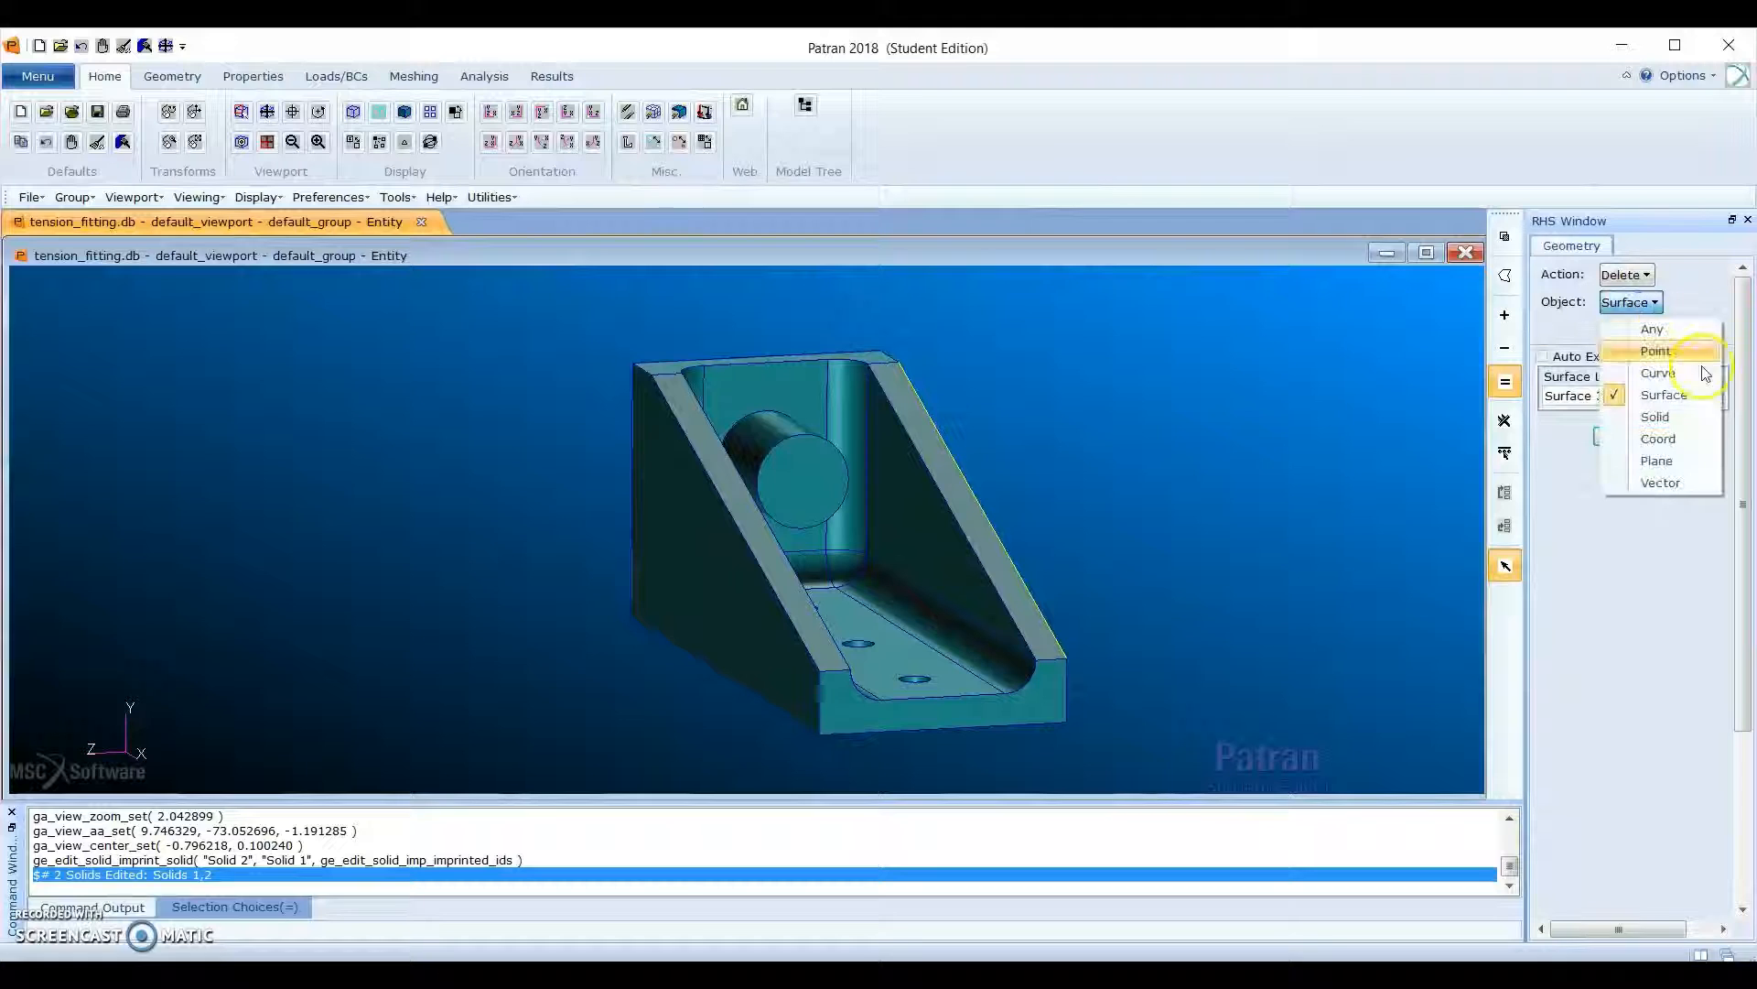
pyautogui.click(1682, 417)
pyautogui.click(1635, 391)
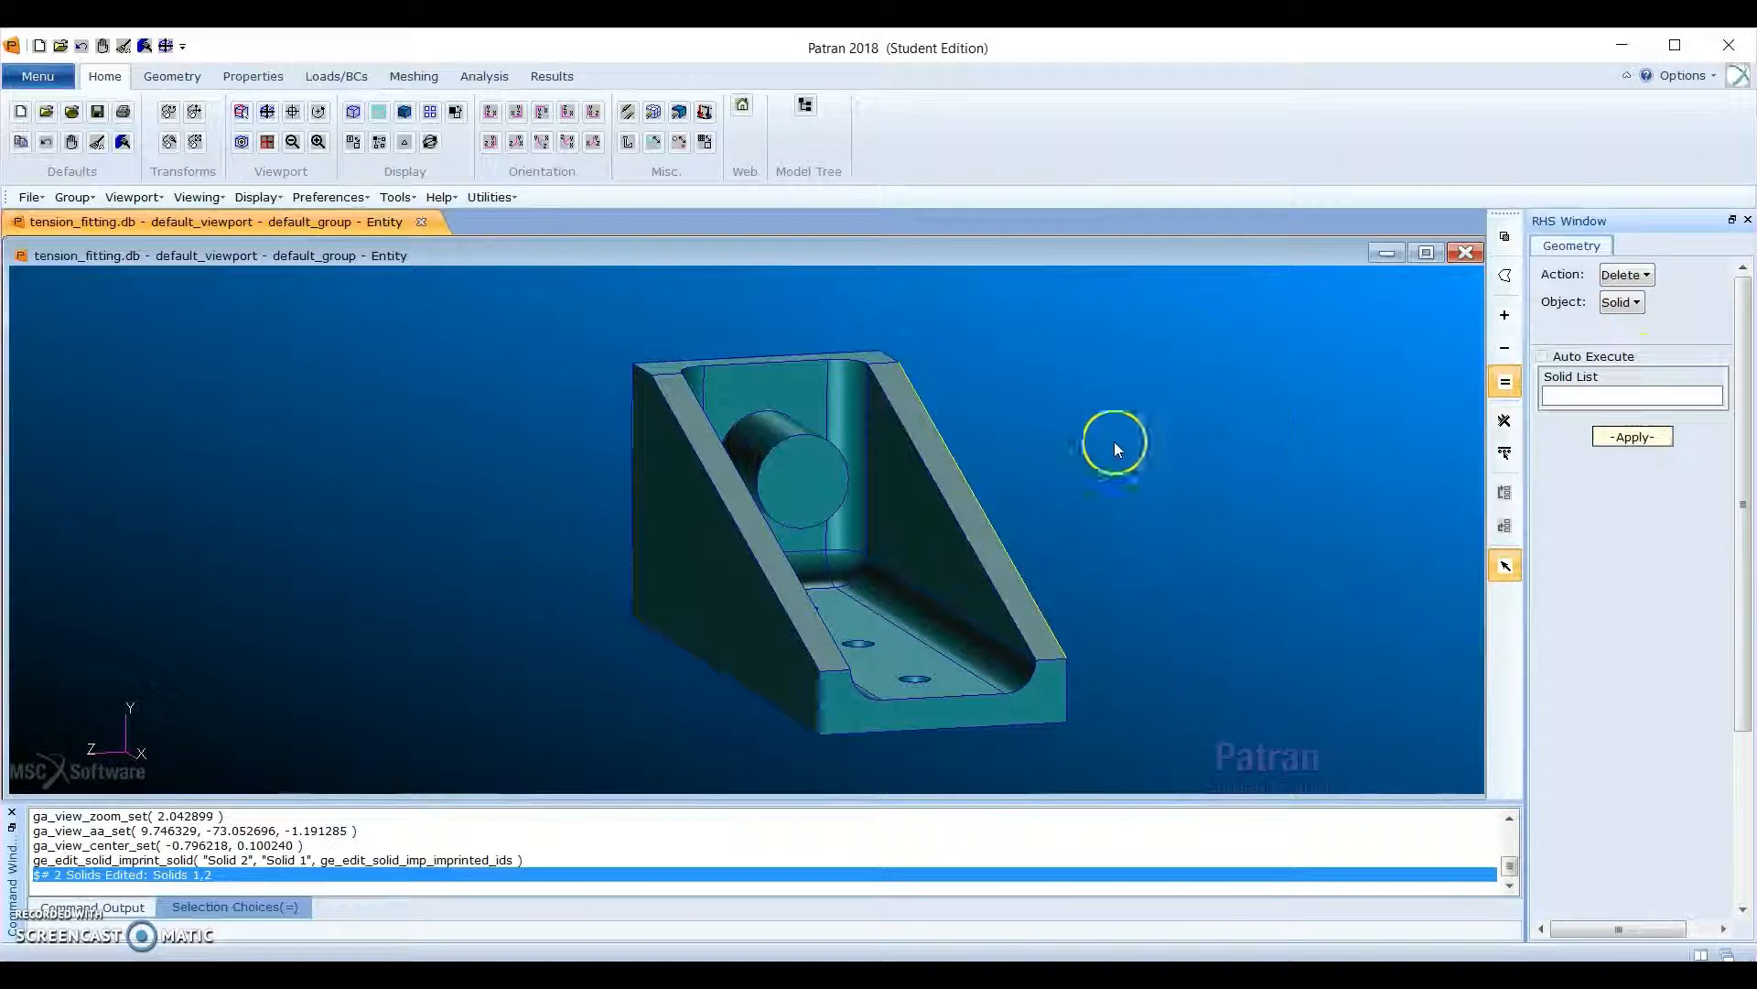
pyautogui.click(787, 498)
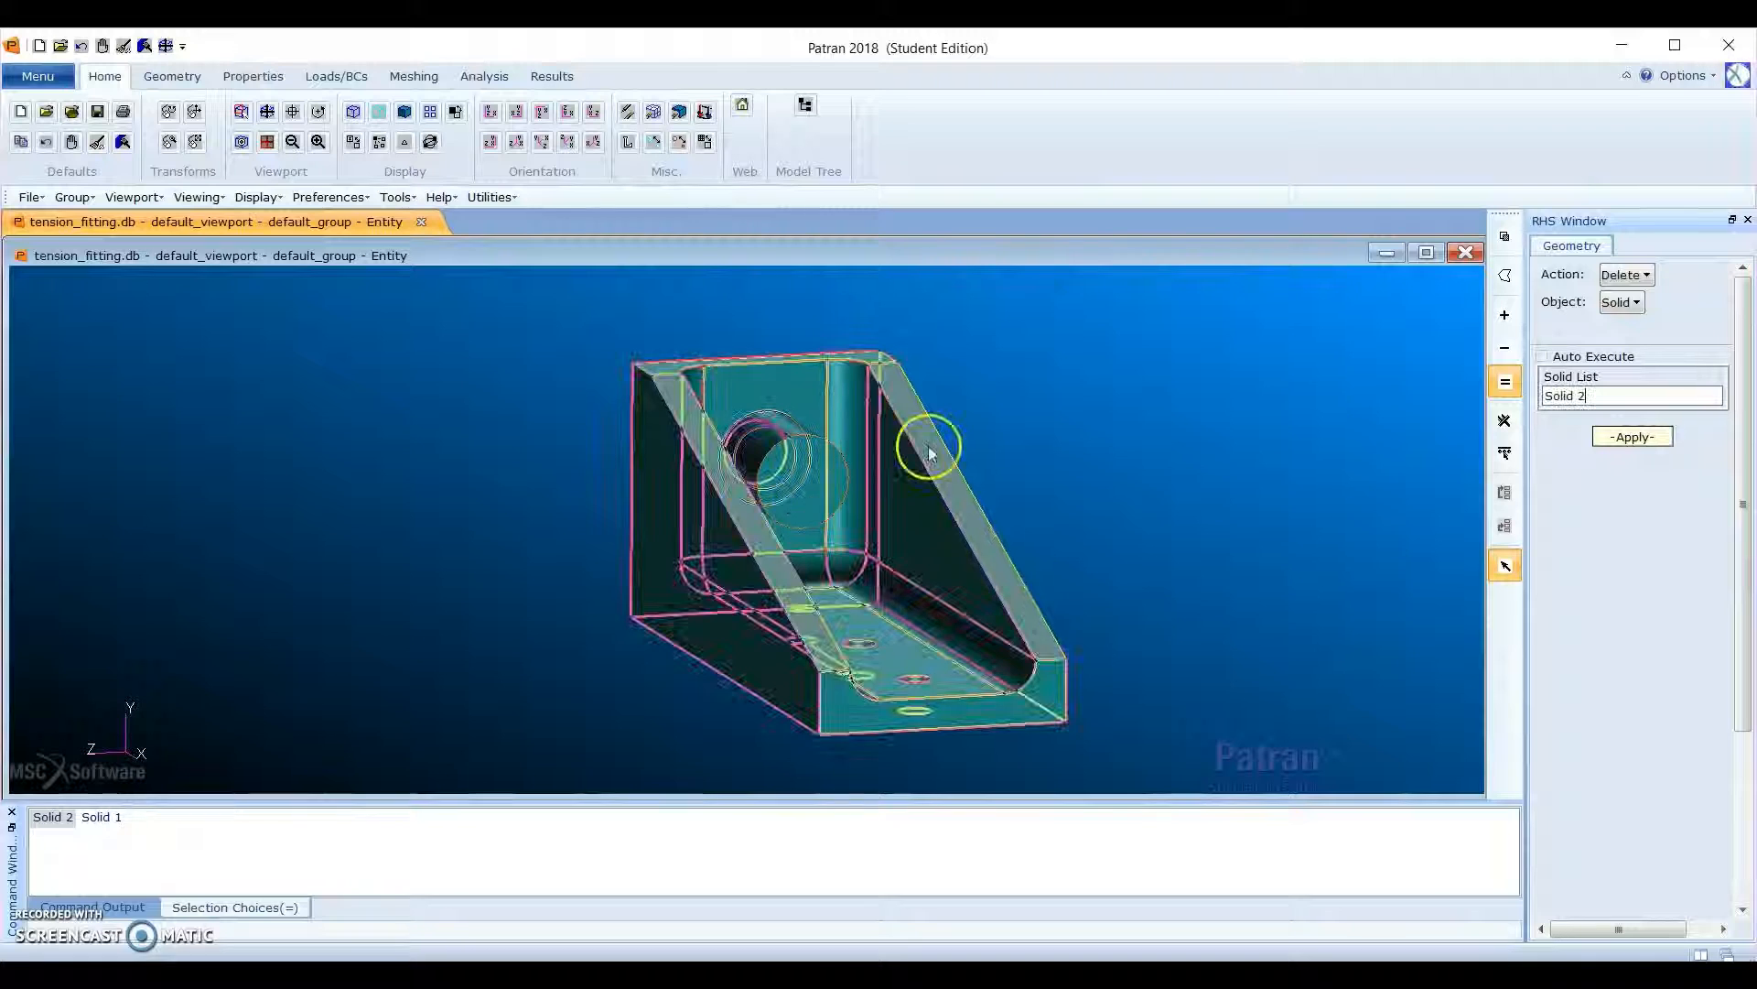
pyautogui.click(1706, 401)
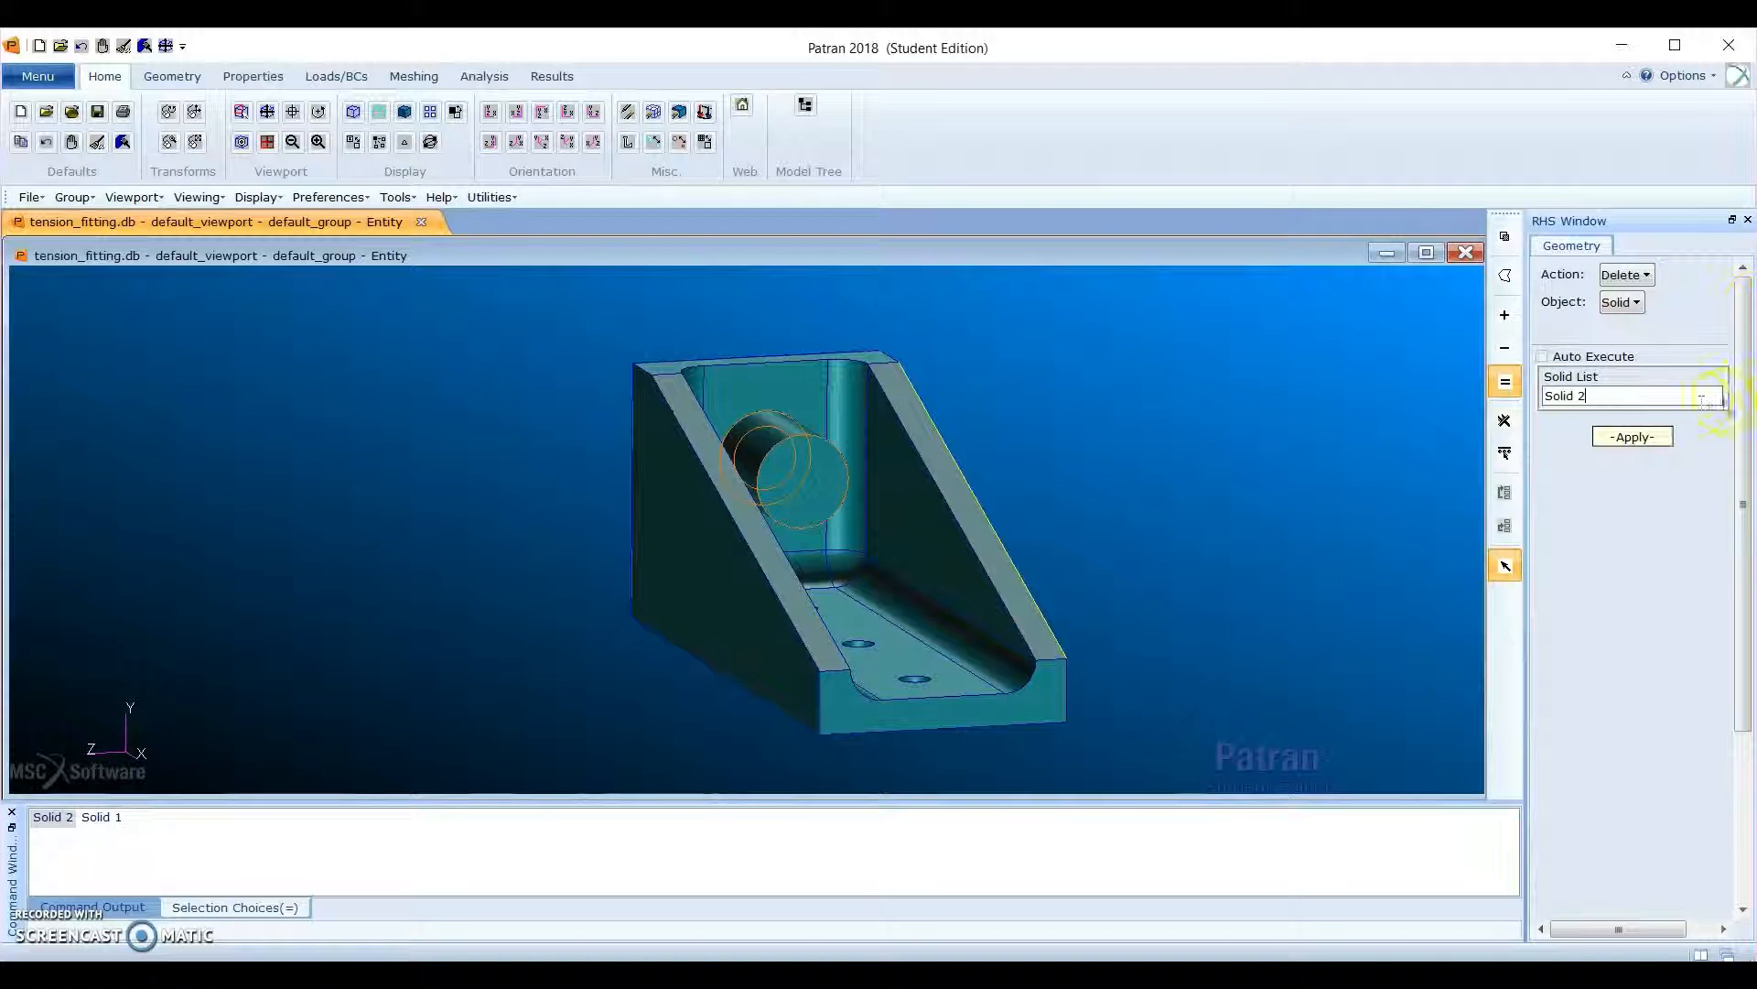
pyautogui.click(1648, 437)
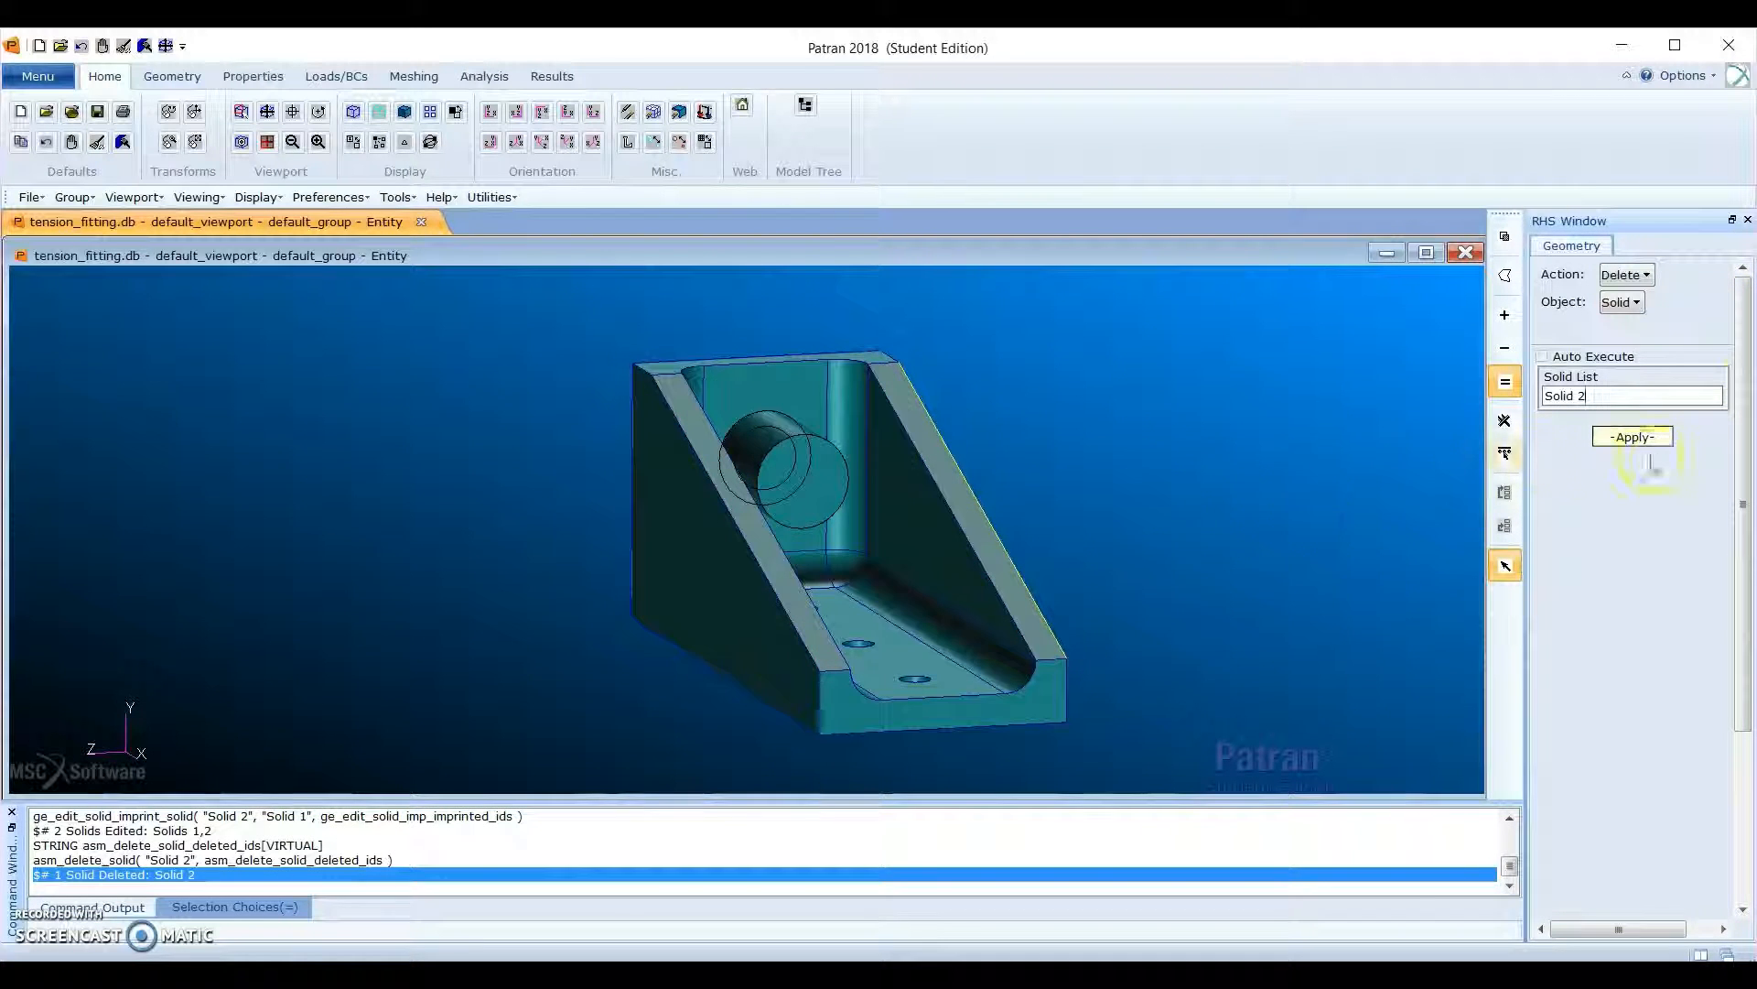